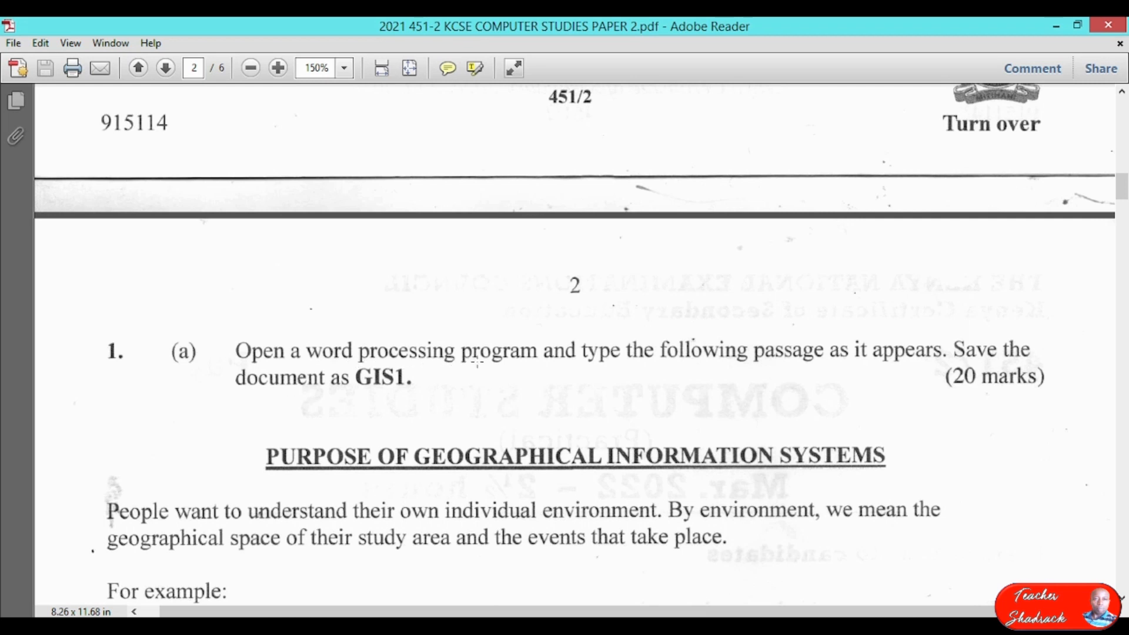
Read through the exam paper, then minimize Adobe Reader to reveal the desktop.
scroll(485, 359, down, 20)
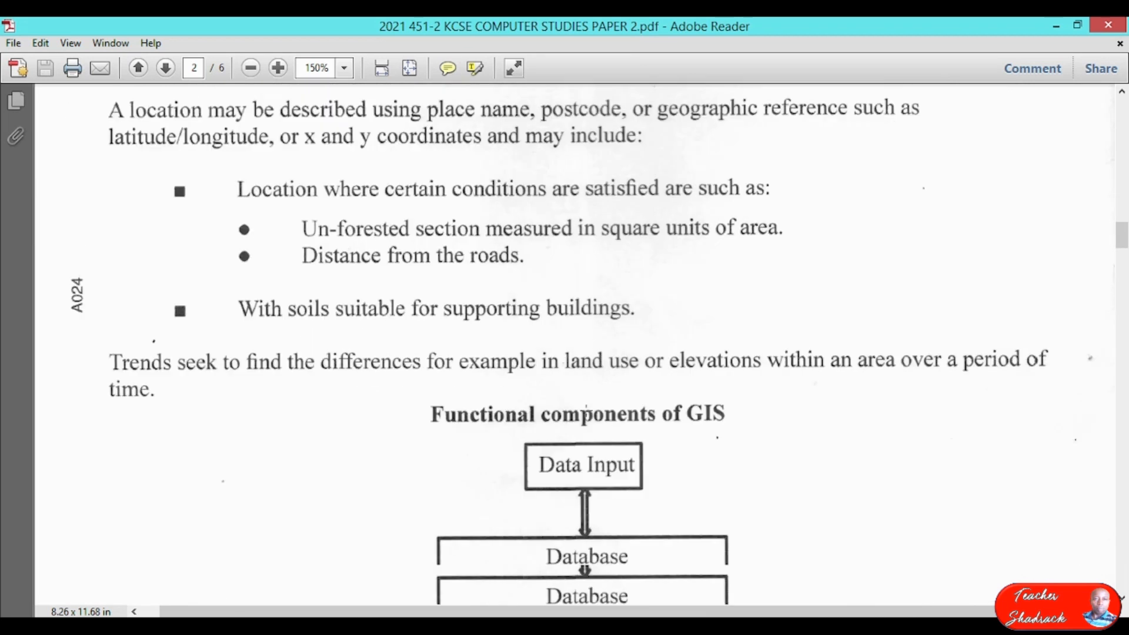
scroll(592, 420, down, 20)
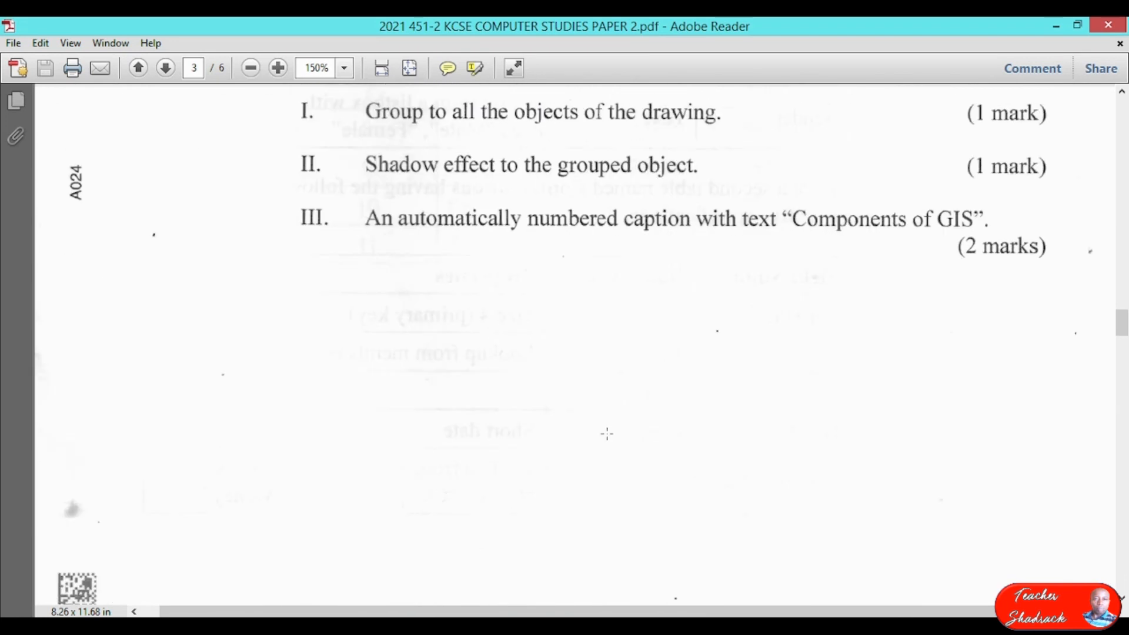
scroll(612, 433, down, 12)
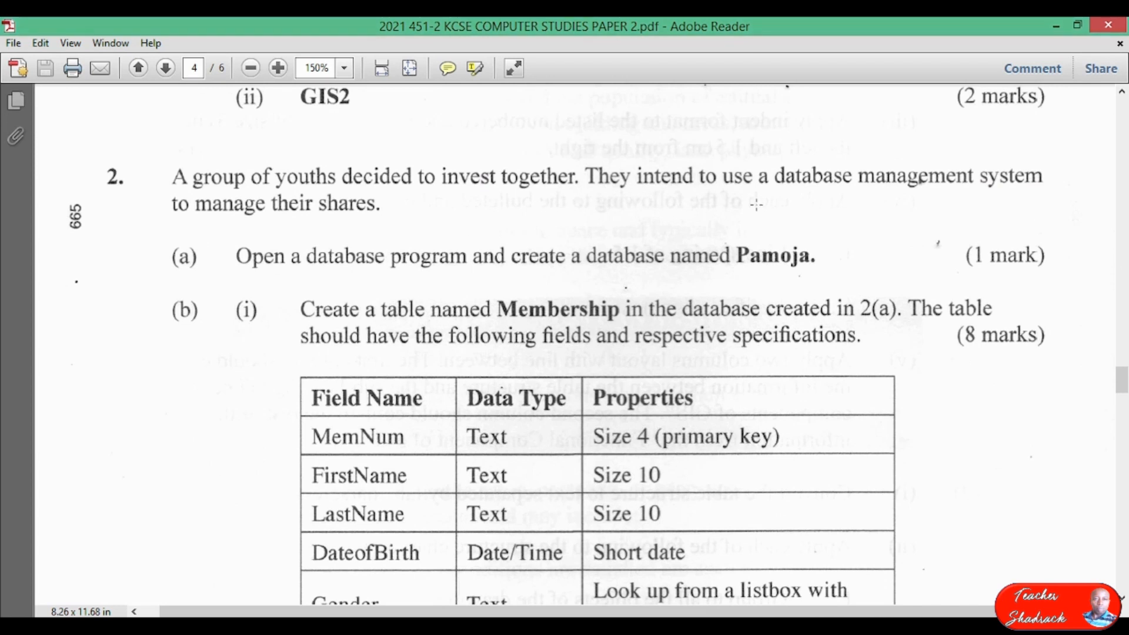
scroll(757, 206, up, 10)
scroll(757, 208, up, 12)
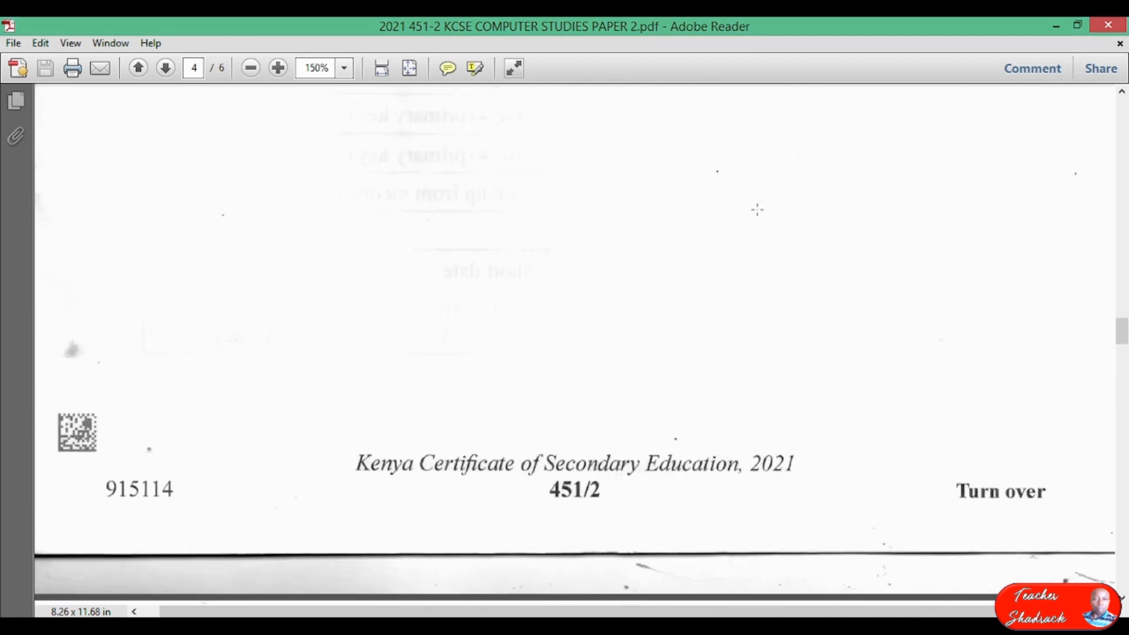
scroll(756, 209, up, 12)
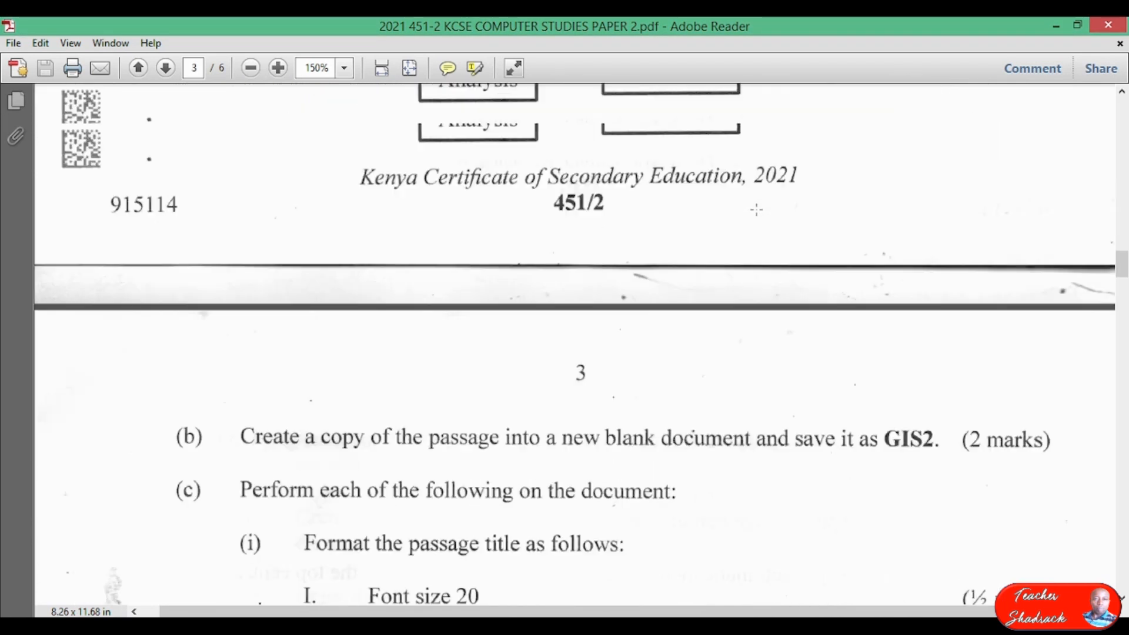
scroll(766, 247, up, 10)
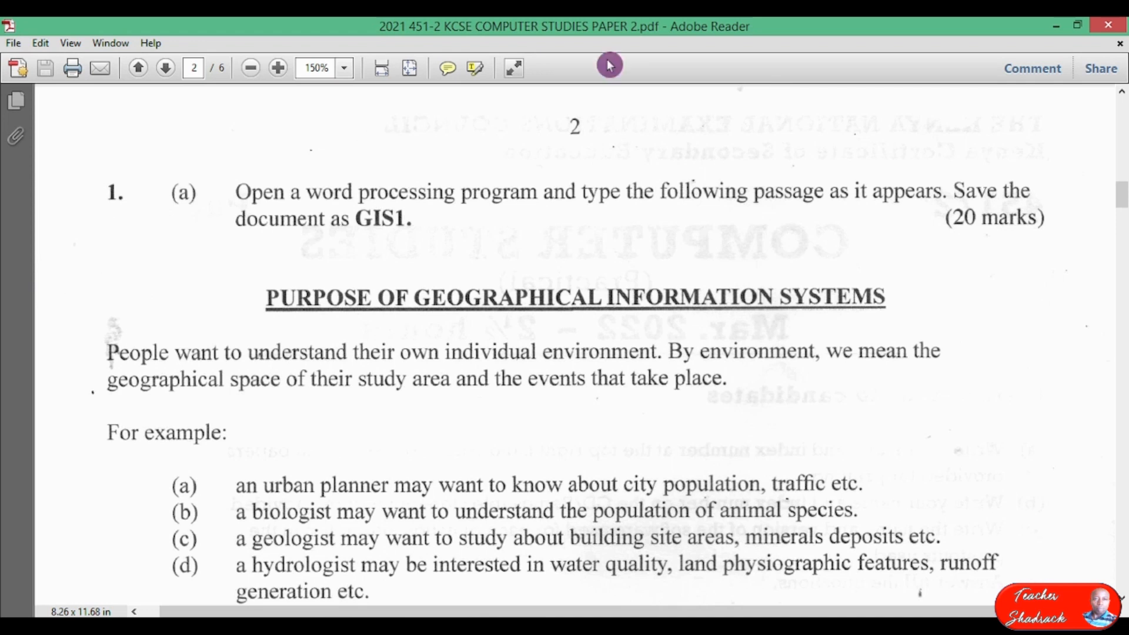
click(1056, 29)
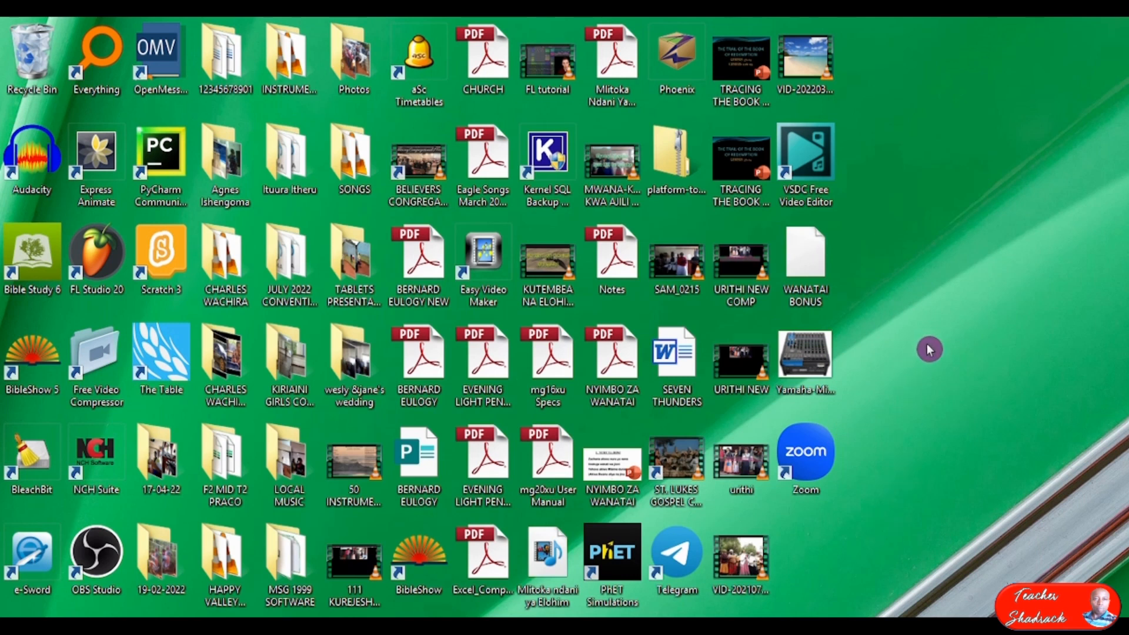
Create a new desktop folder named with the candidate's index number and open it.
right_click(940, 355)
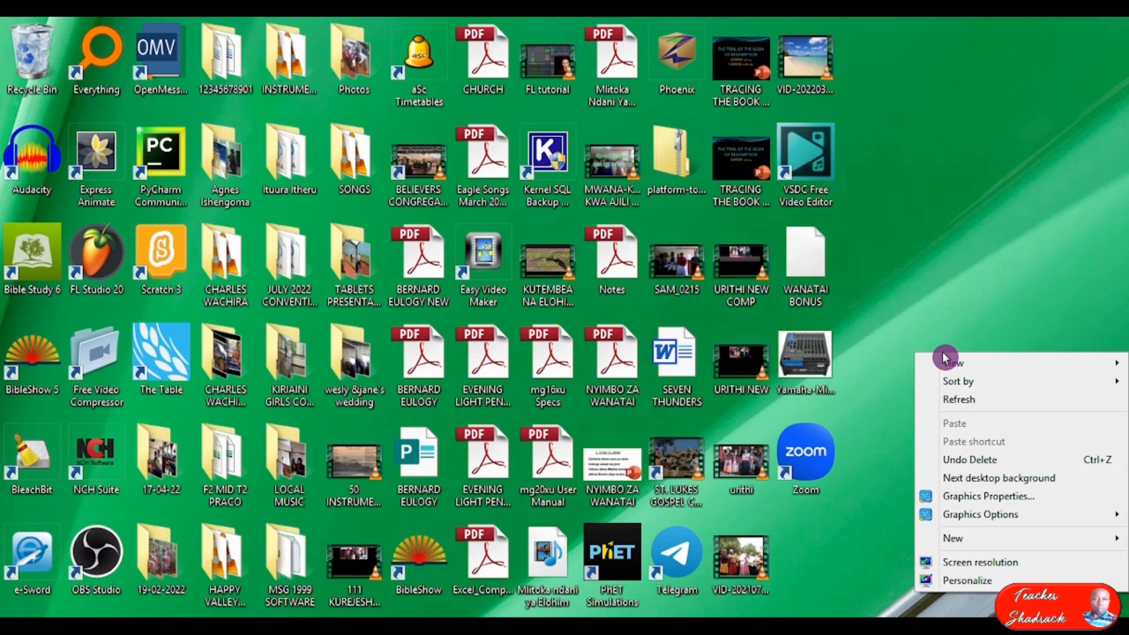
mouse_move(985, 540)
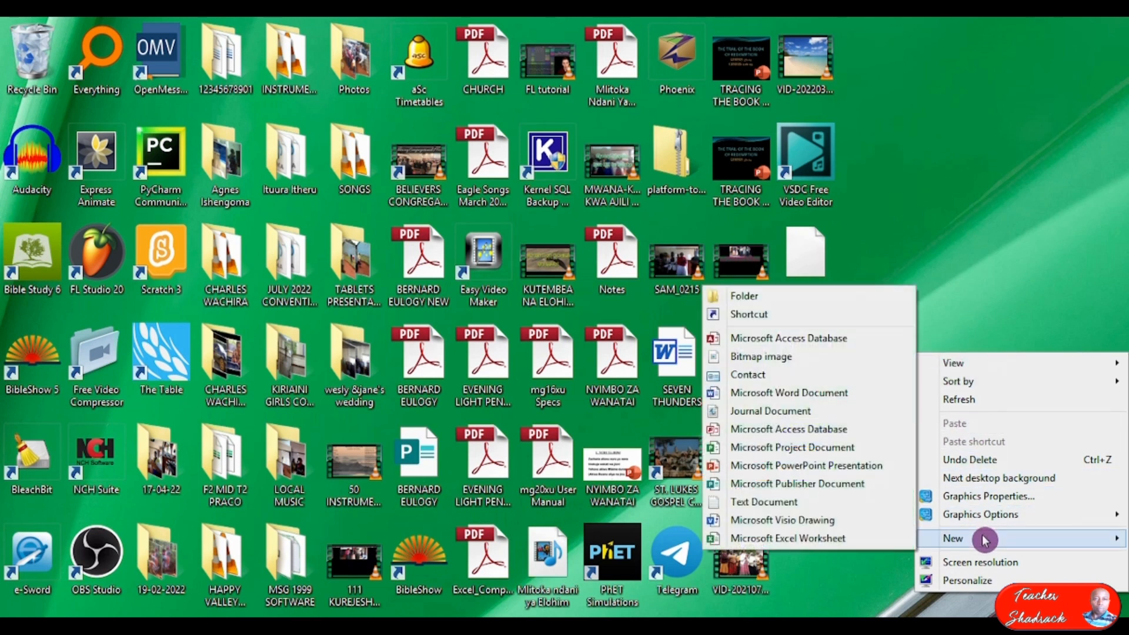
click(780, 300)
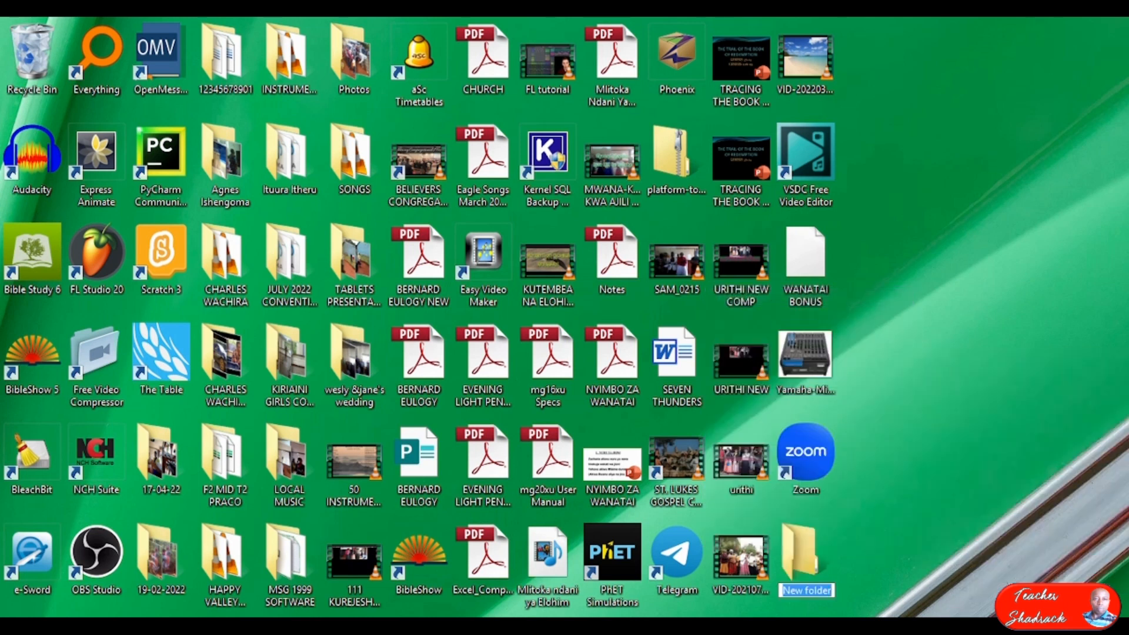
text(901)
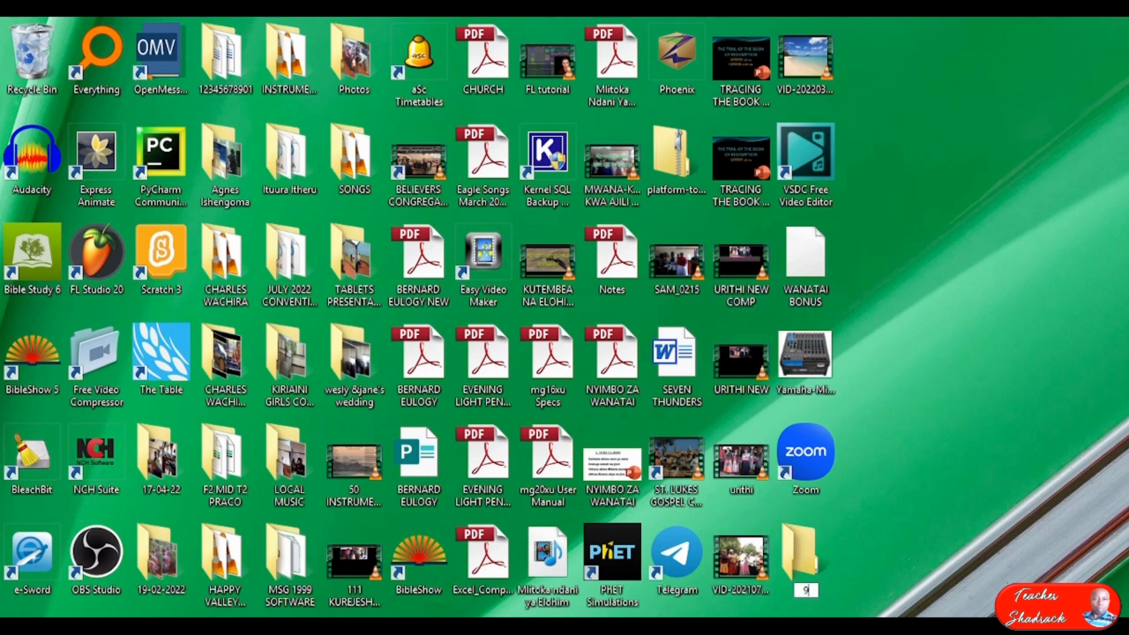
key(Return)
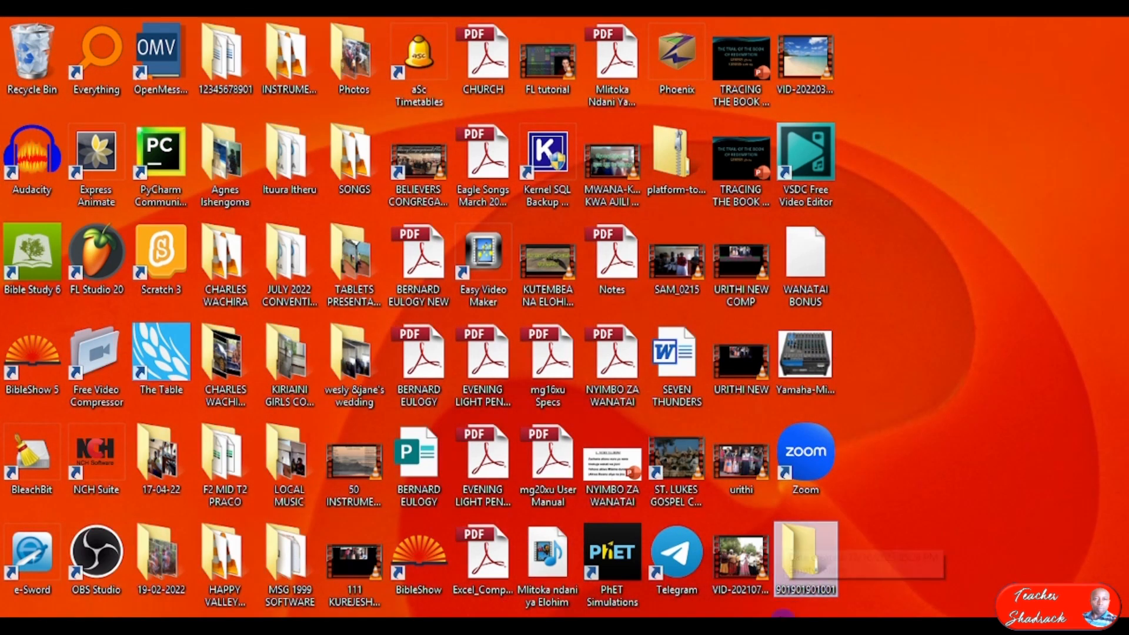
double_click(801, 568)
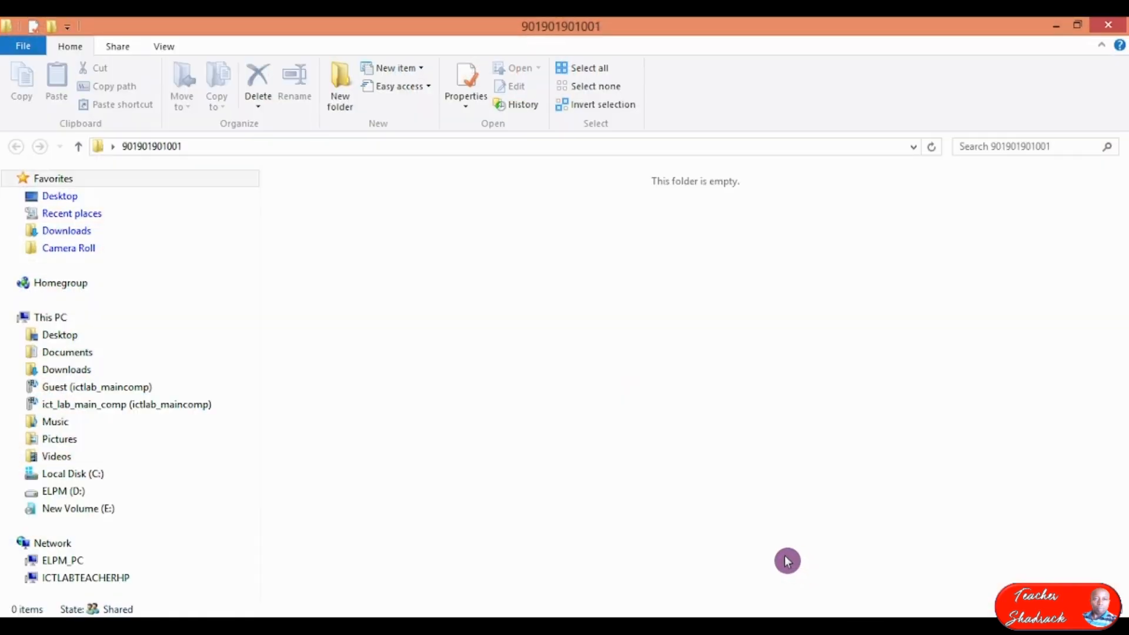
Briefly restore the exam paper, then minimize it again to return to the folder.
click(759, 628)
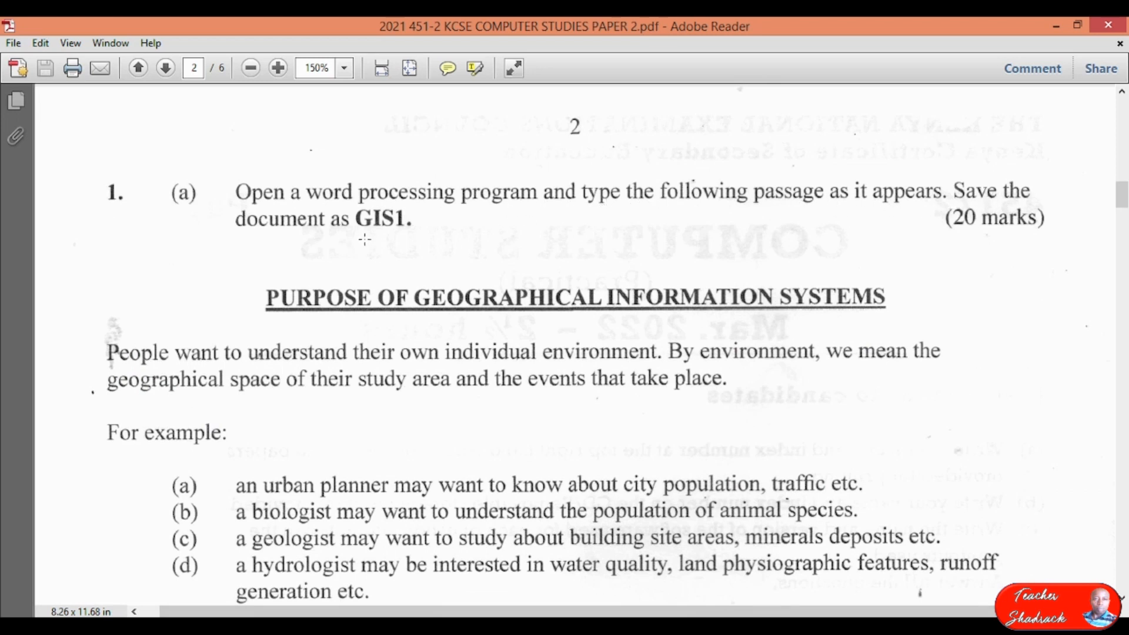
click(1056, 30)
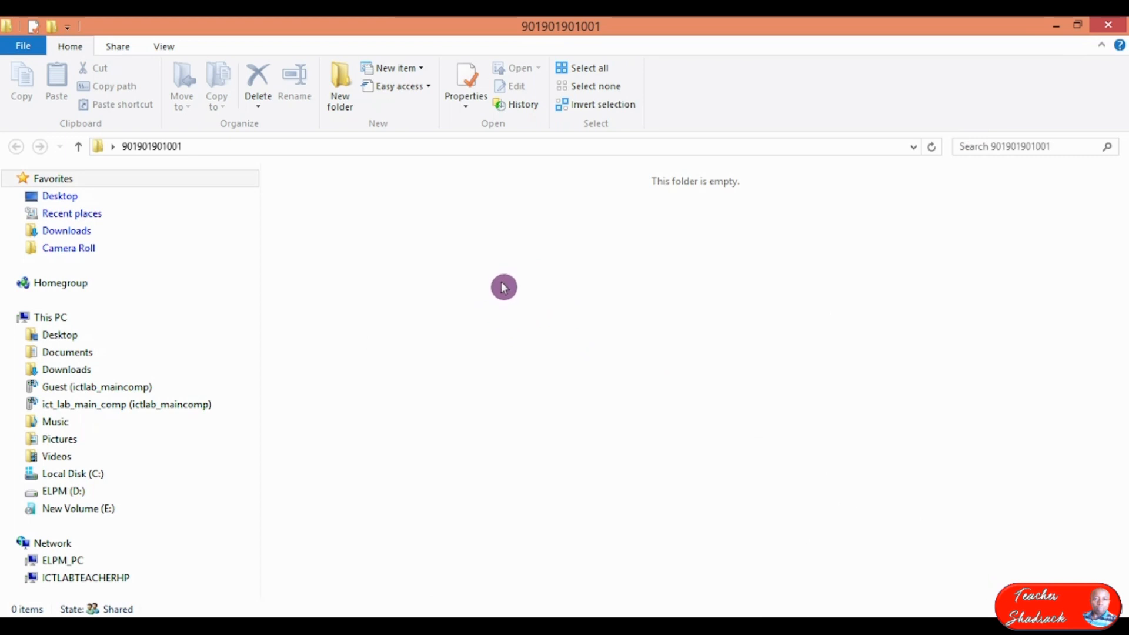
Create a new Microsoft Word document named GIS1 inside the folder.
right_click(481, 245)
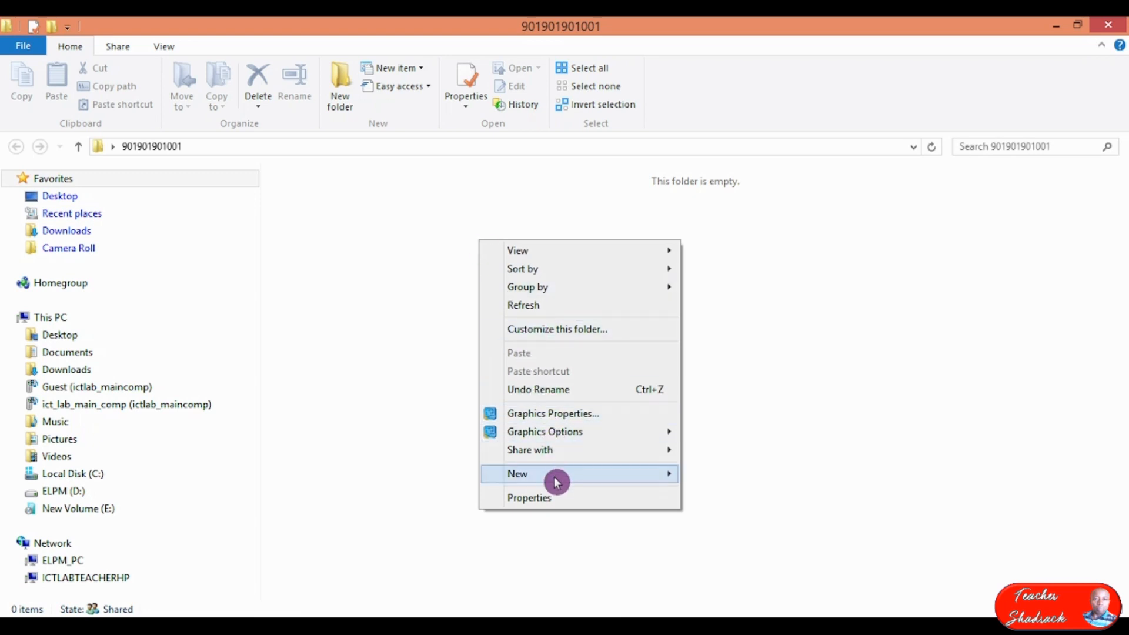
mouse_move(557, 474)
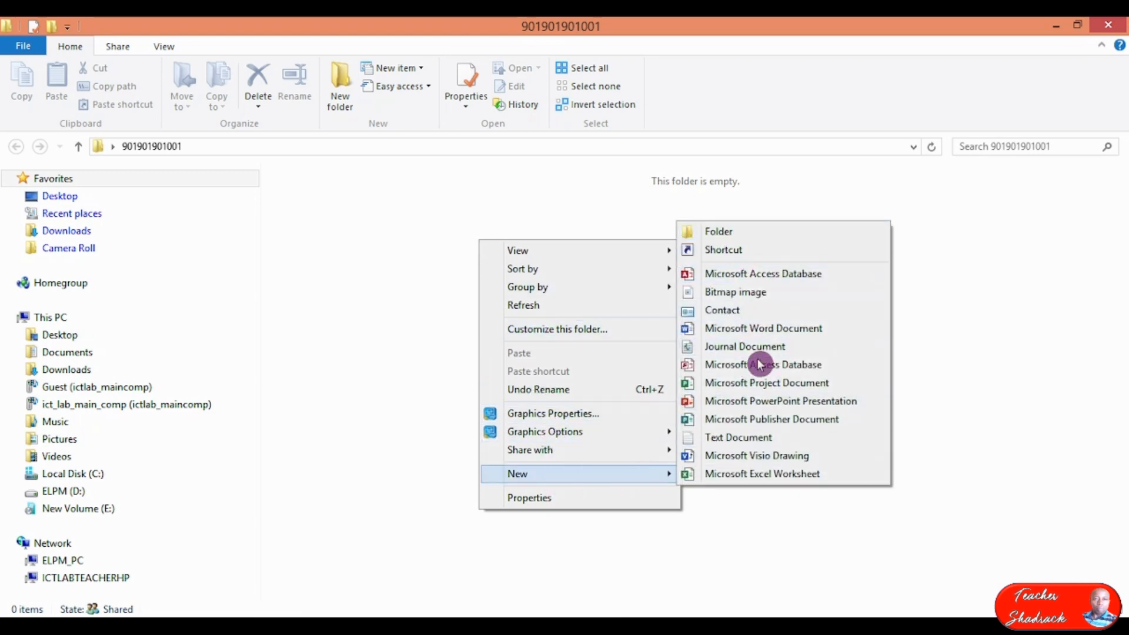
click(764, 328)
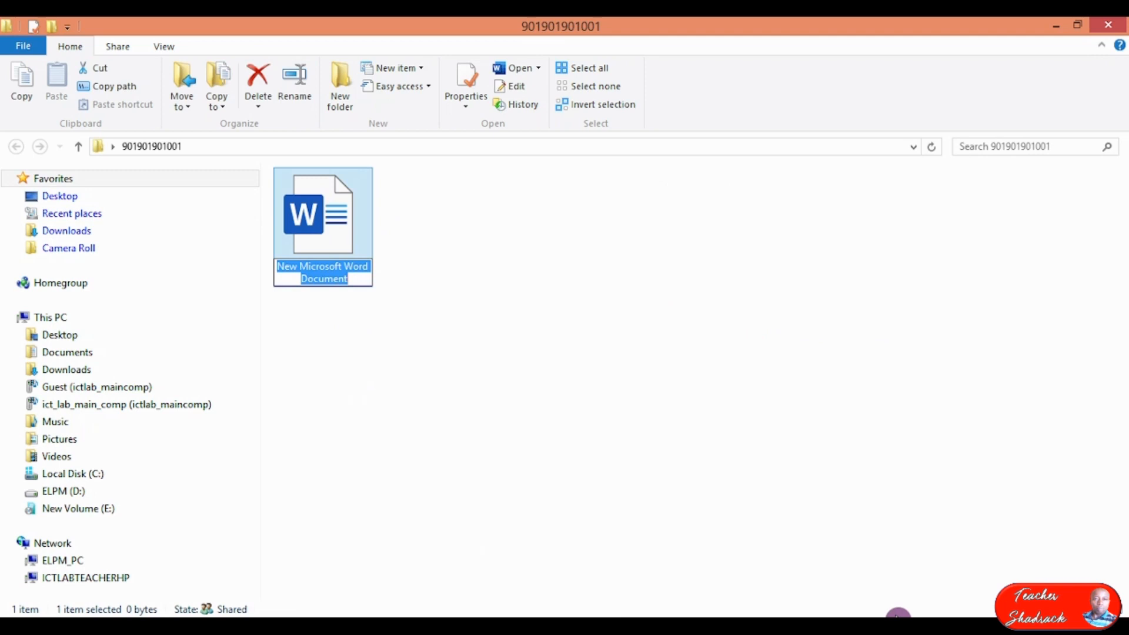
text(GIS)
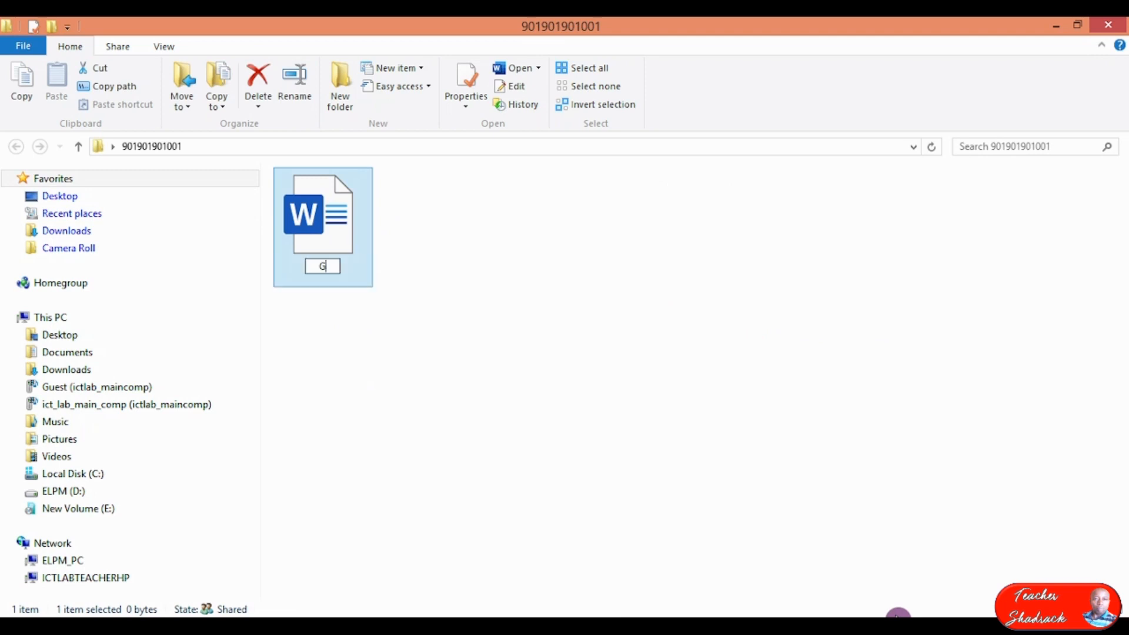
text(1)
key(Return)
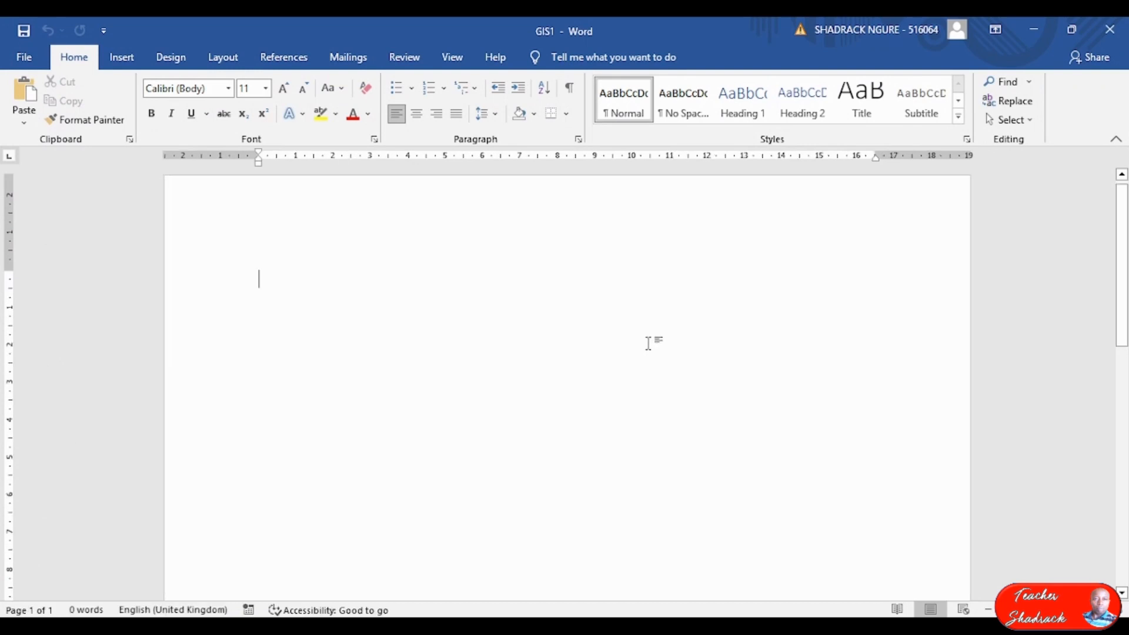
Resize the exam paper into a smaller window beside Word and scroll through it.
click(694, 626)
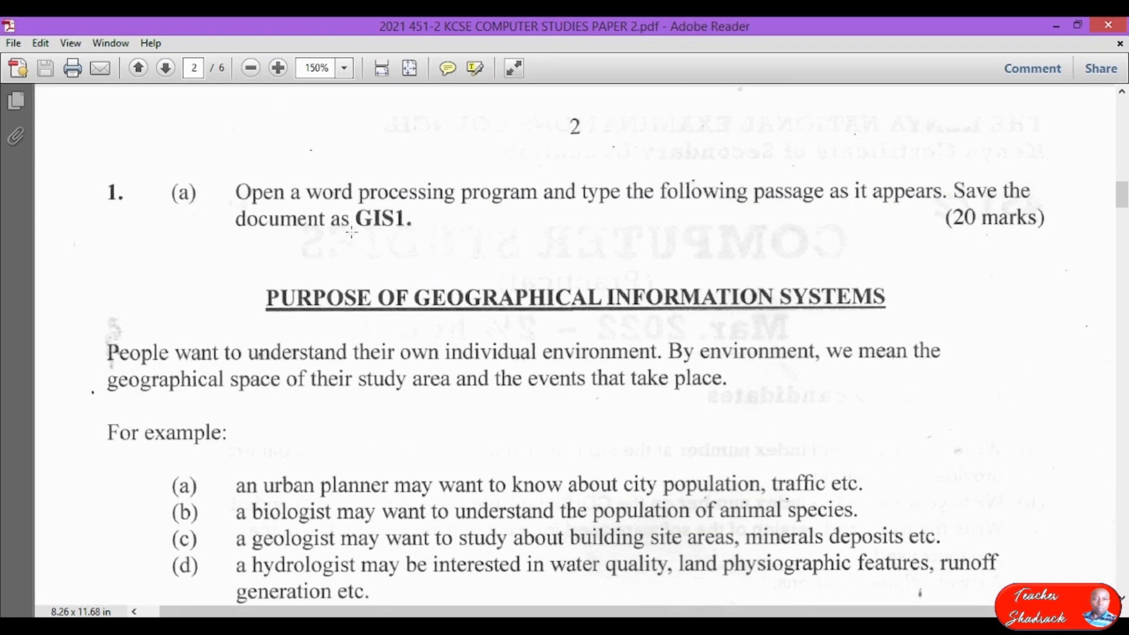
click(1078, 26)
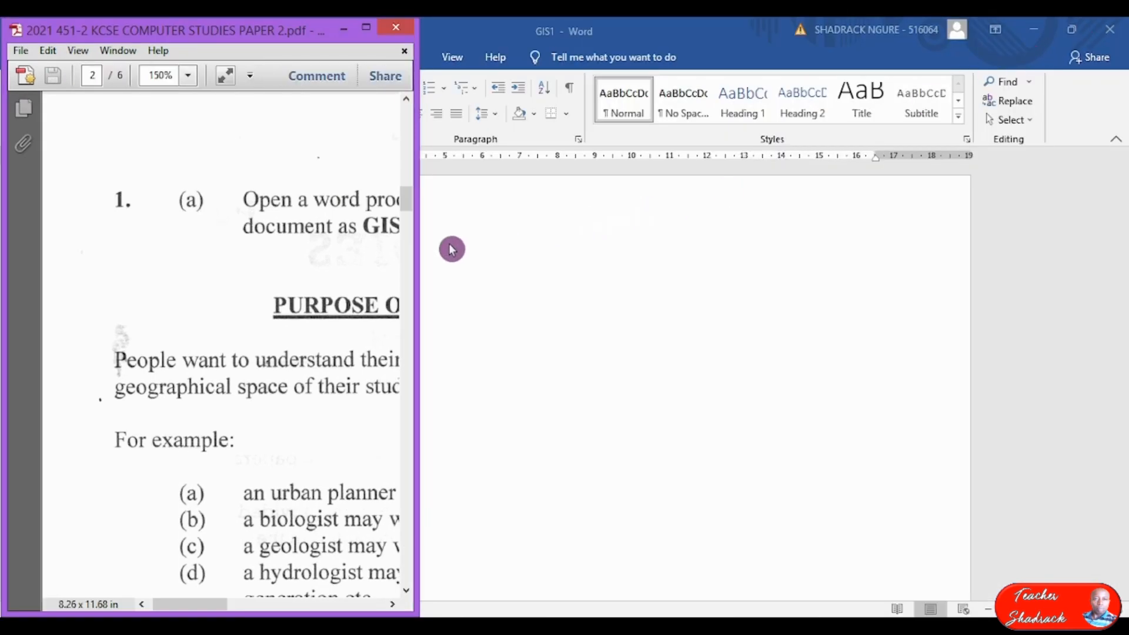
click(1084, 32)
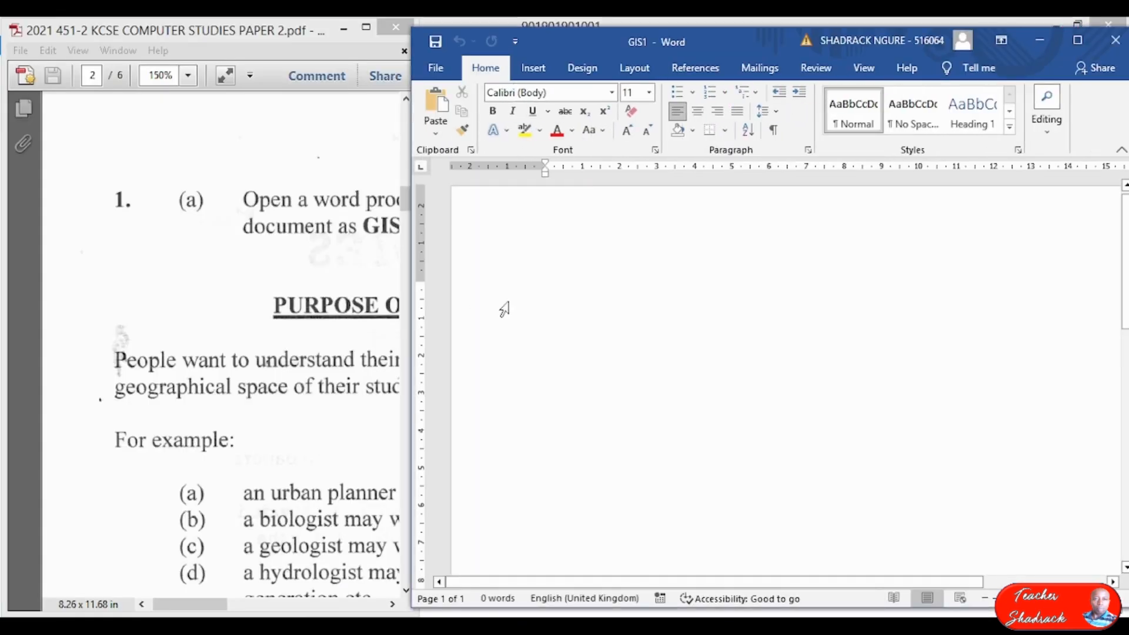
scroll(608, 333, up, 1)
click(252, 237)
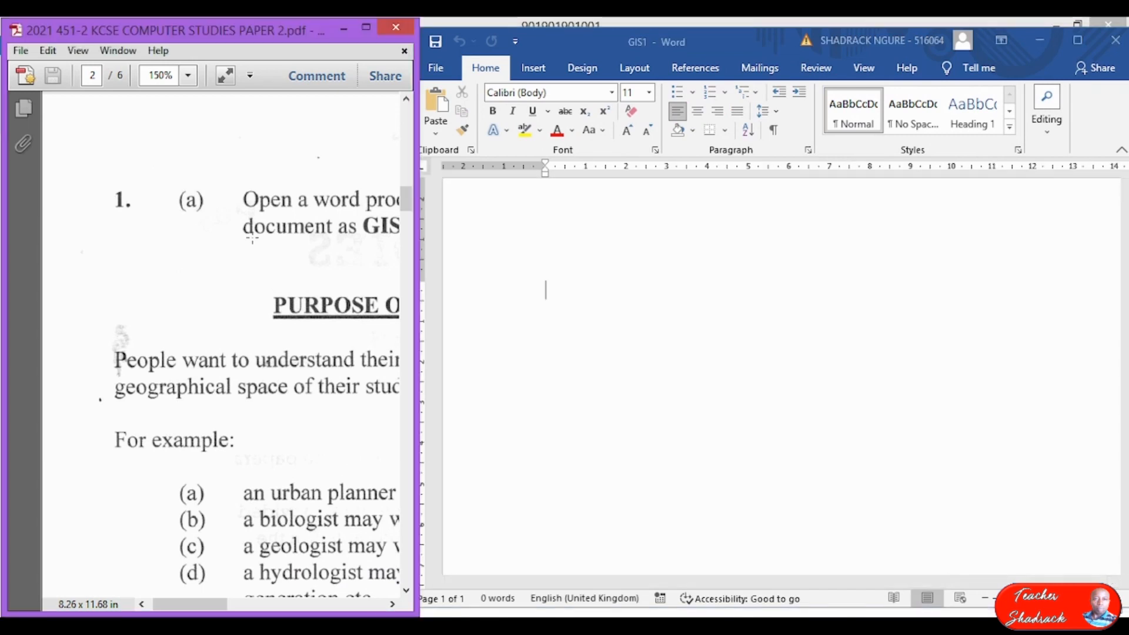
scroll(251, 238, down, 3)
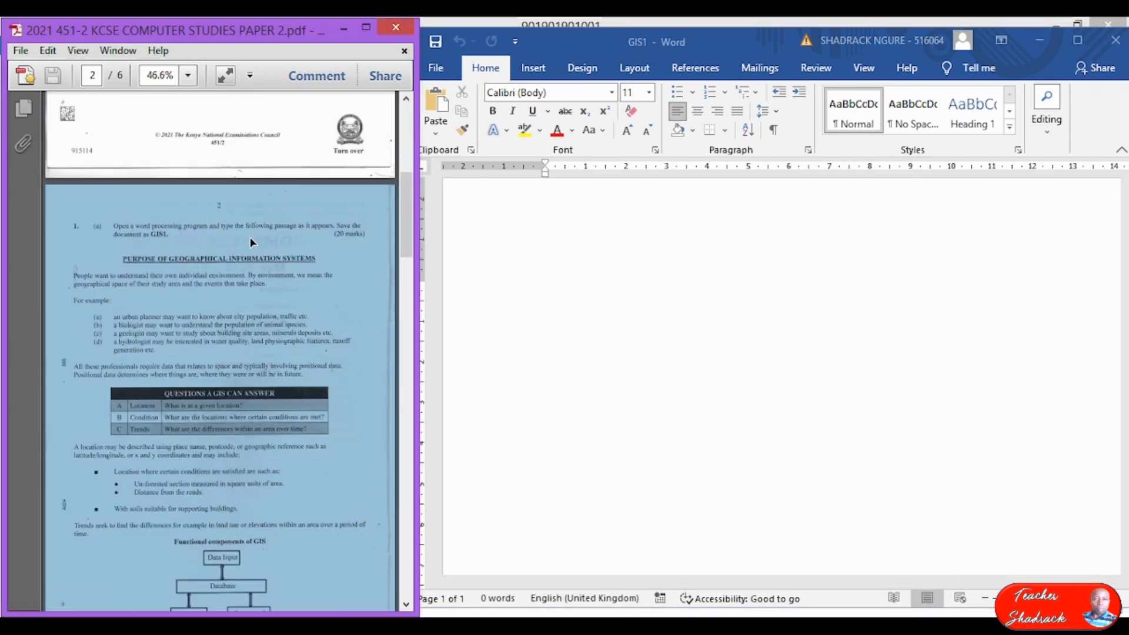
click(233, 146)
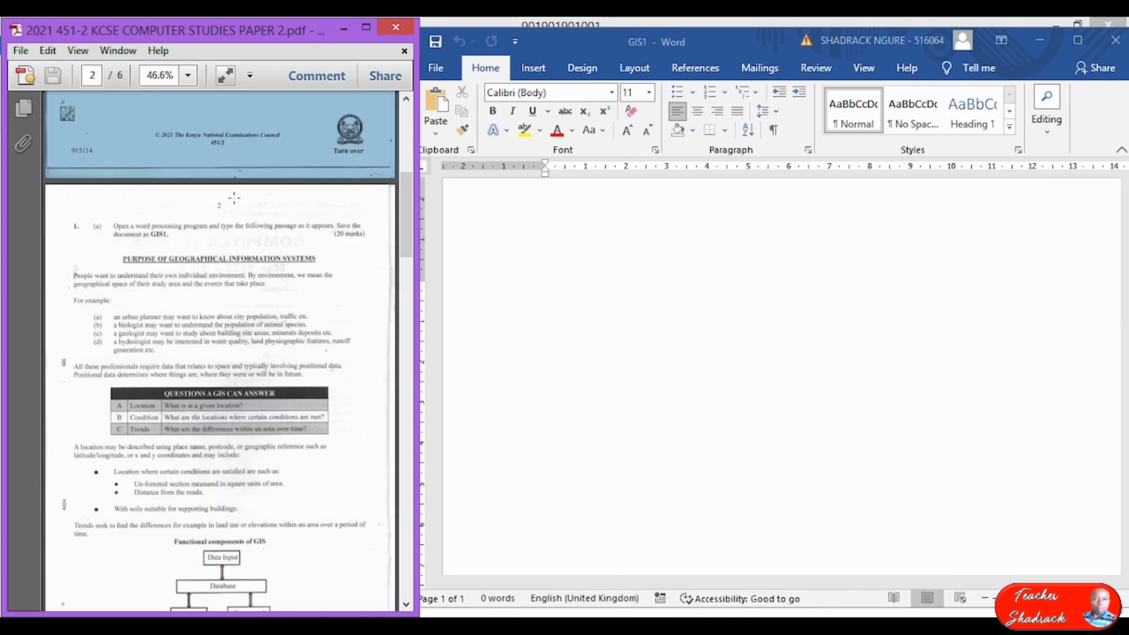
scroll(256, 241, down, 3)
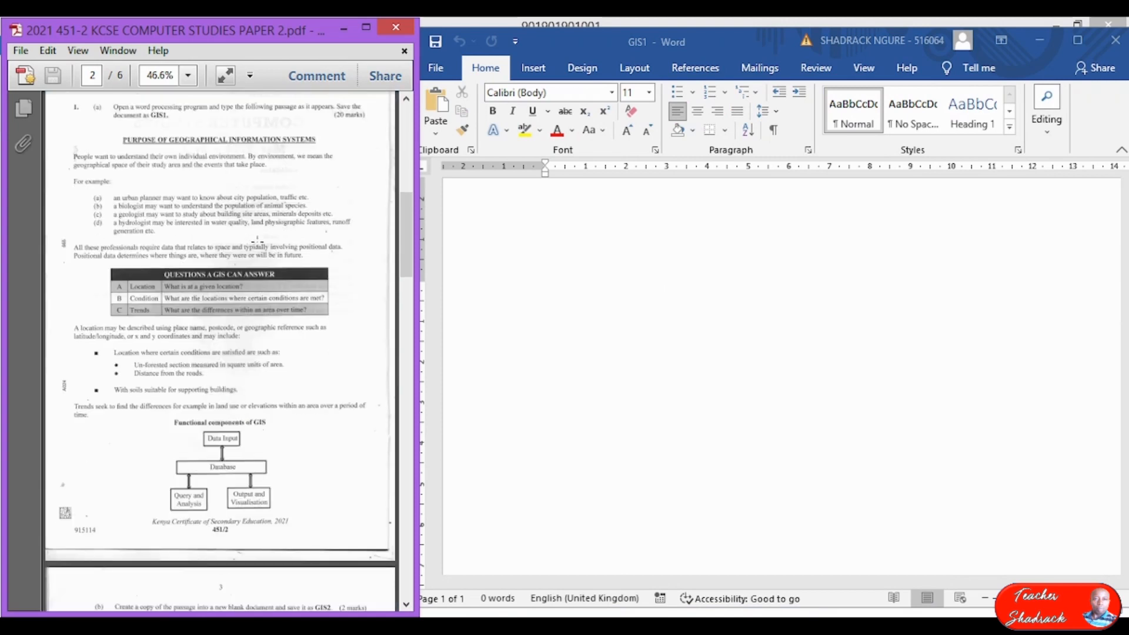
scroll(257, 240, up, 2)
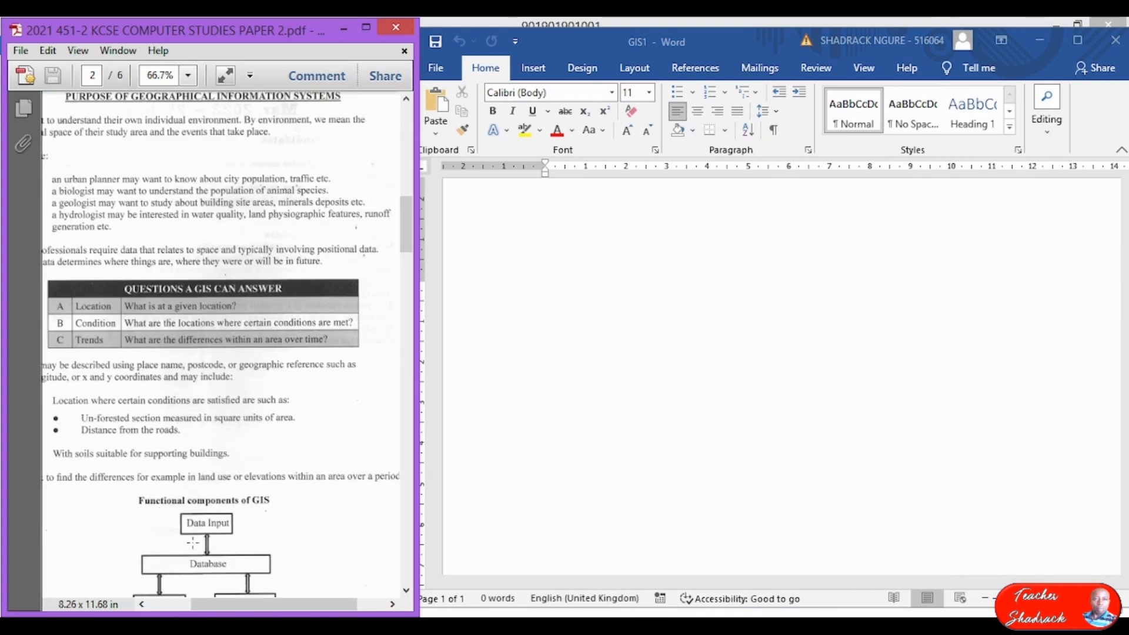
drag(214, 602, 194, 602)
scroll(228, 402, up, 1)
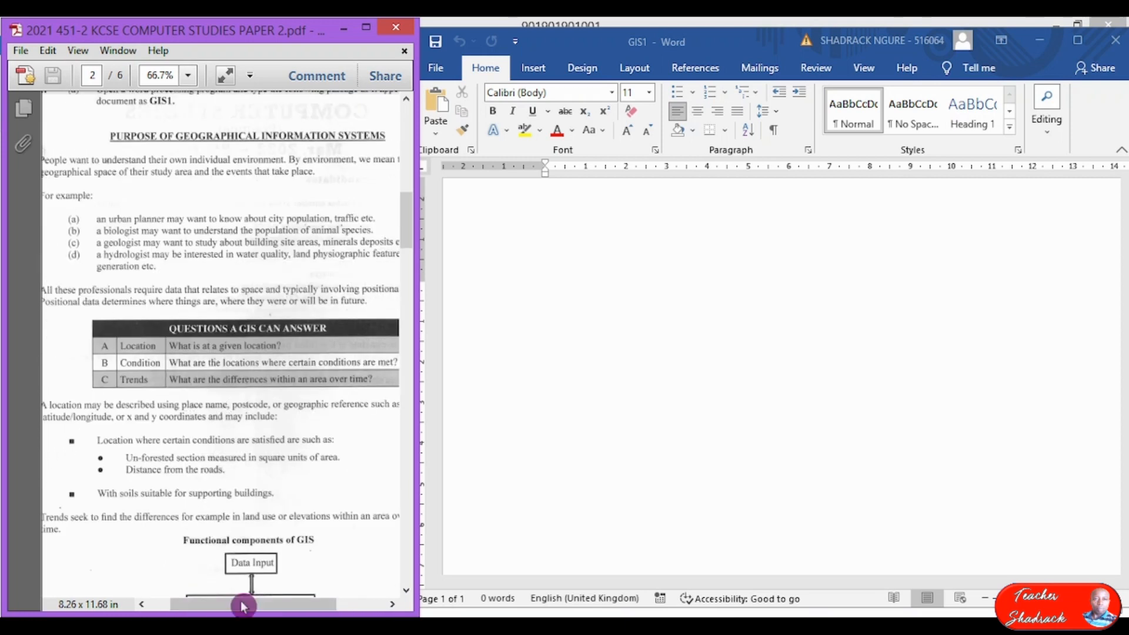
drag(237, 603, 236, 603)
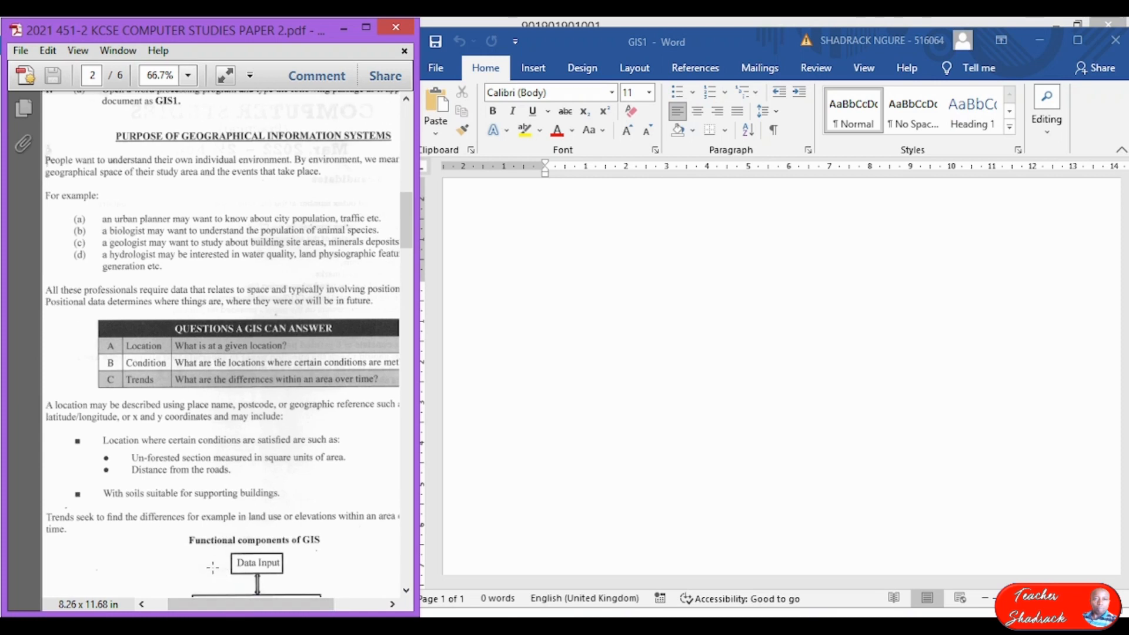
Bring the GIS1 Word window to the front and maximize it to full screen.
click(510, 319)
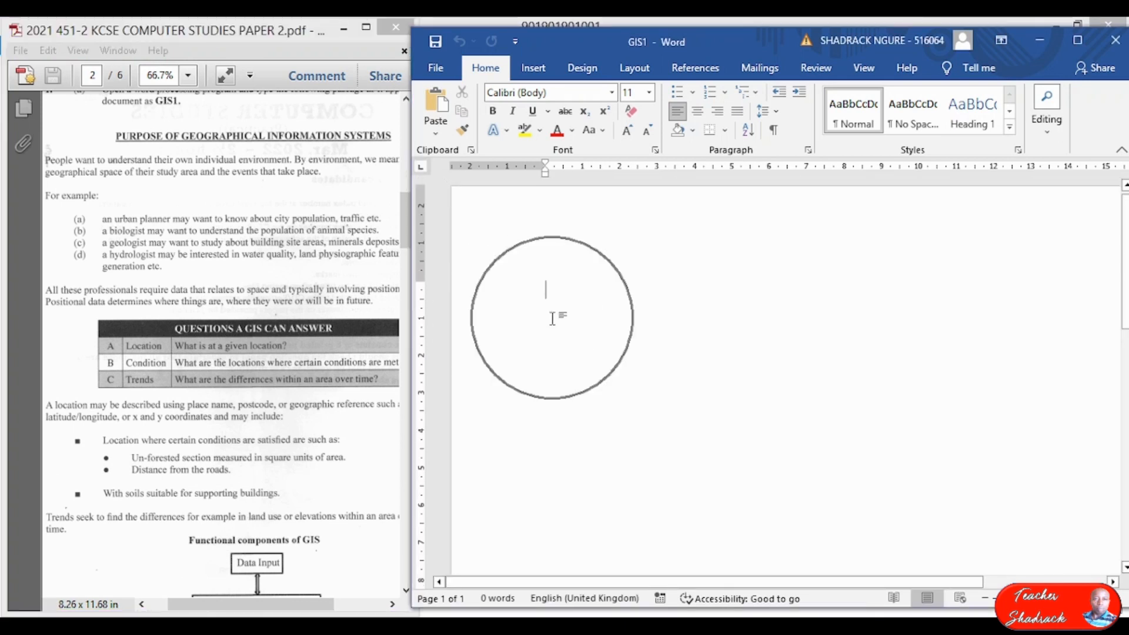
mouse_move(731, 587)
mouse_down()
mouse_move(779, 588)
mouse_move(745, 587)
mouse_up()
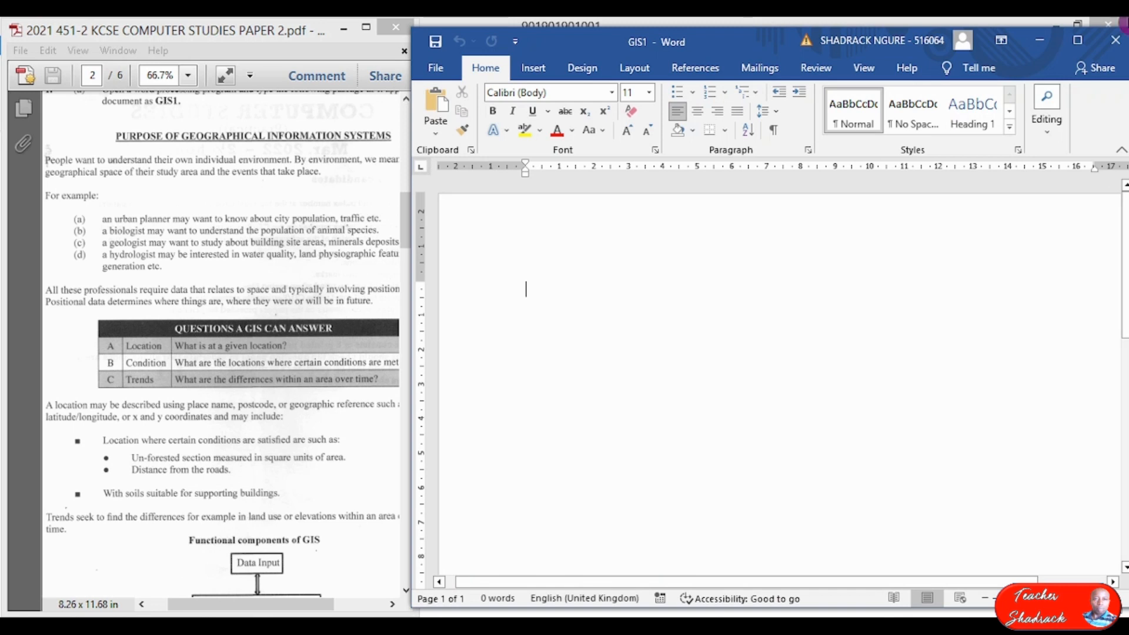
click(1078, 39)
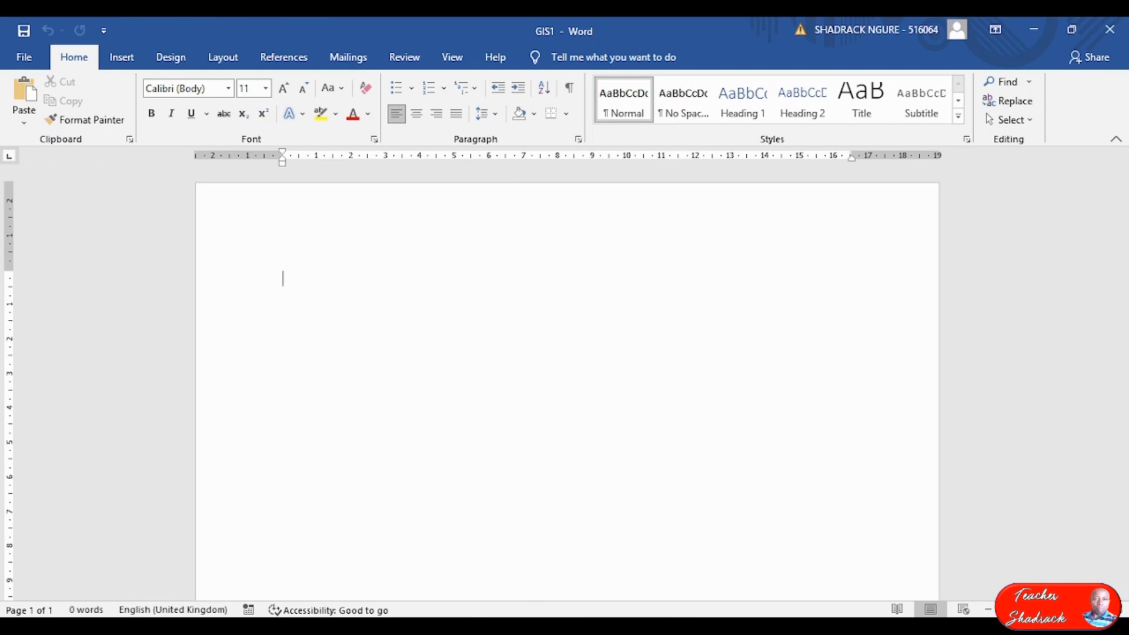
mouse_move(733, 629)
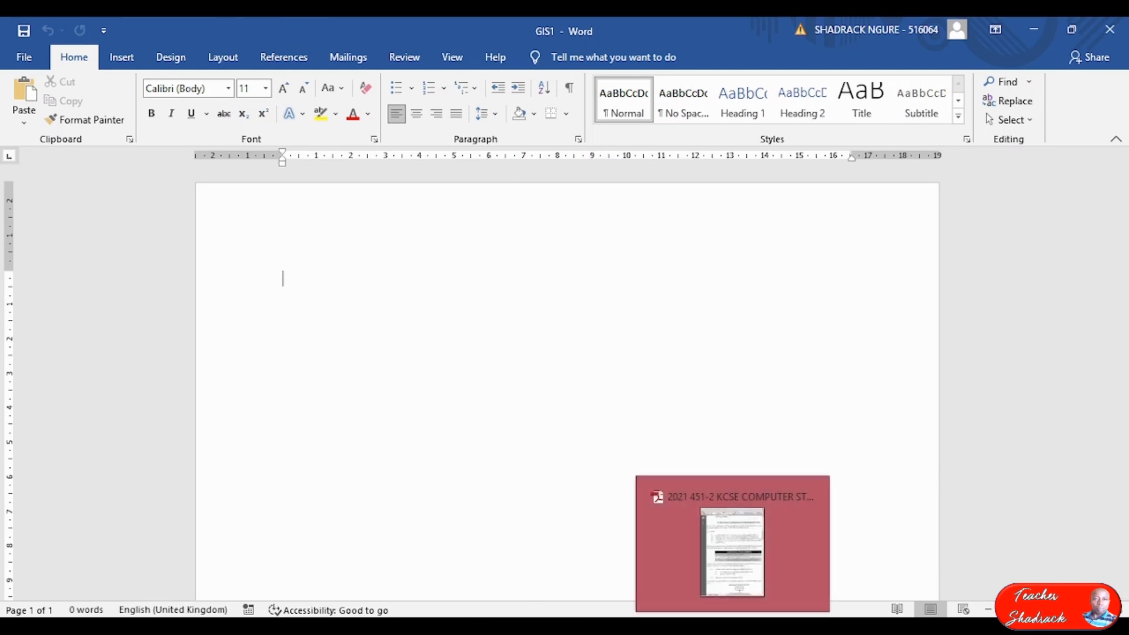
click(25, 59)
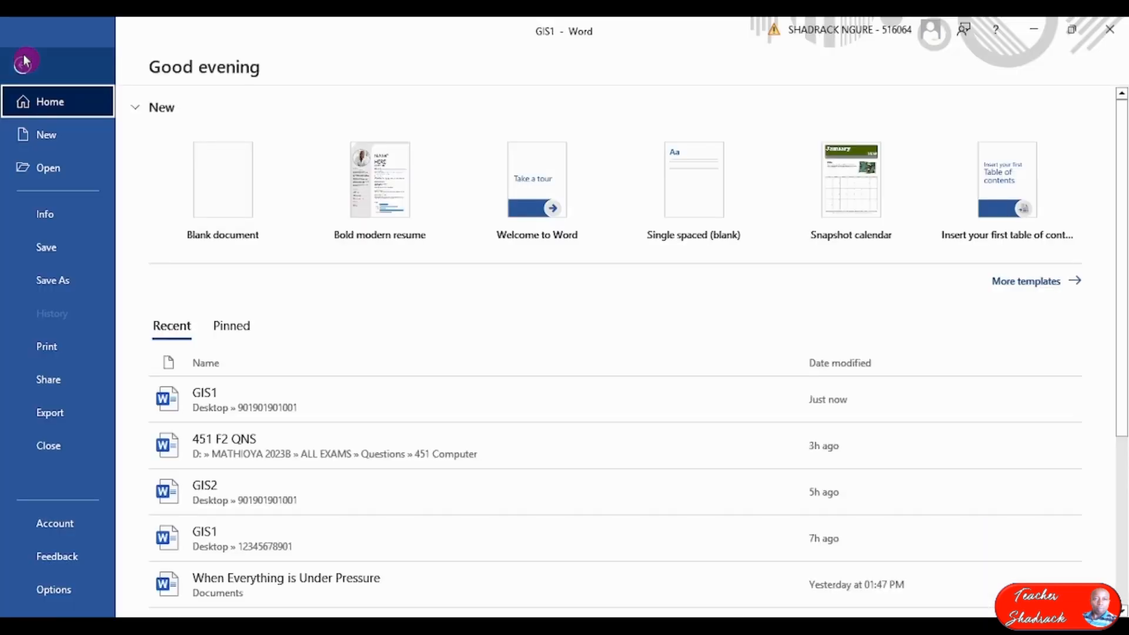
click(47, 589)
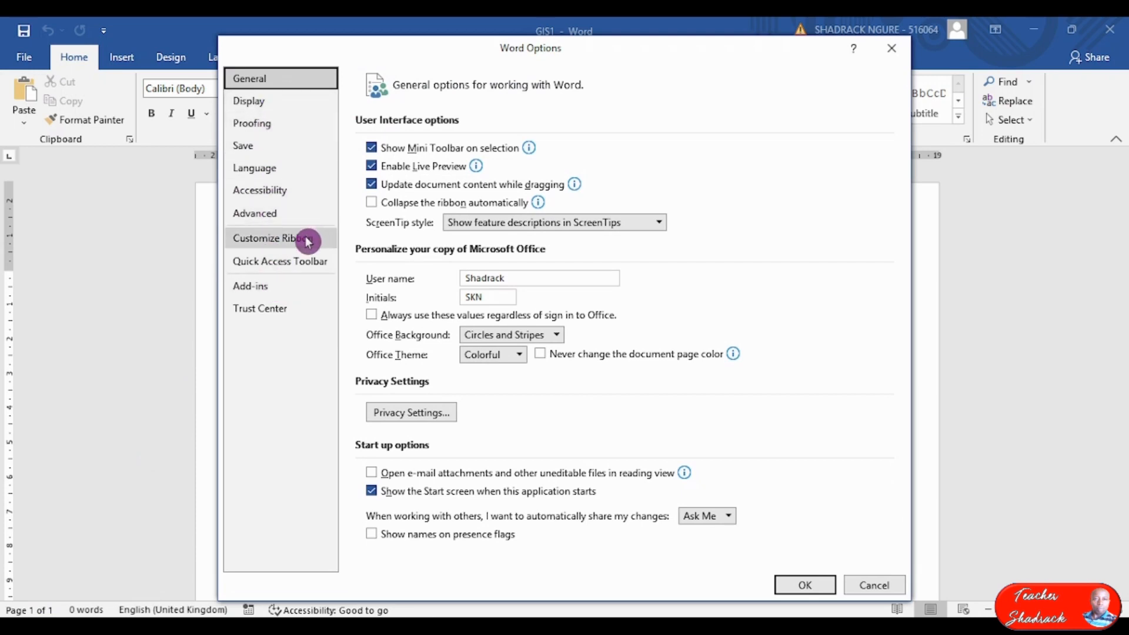
click(271, 218)
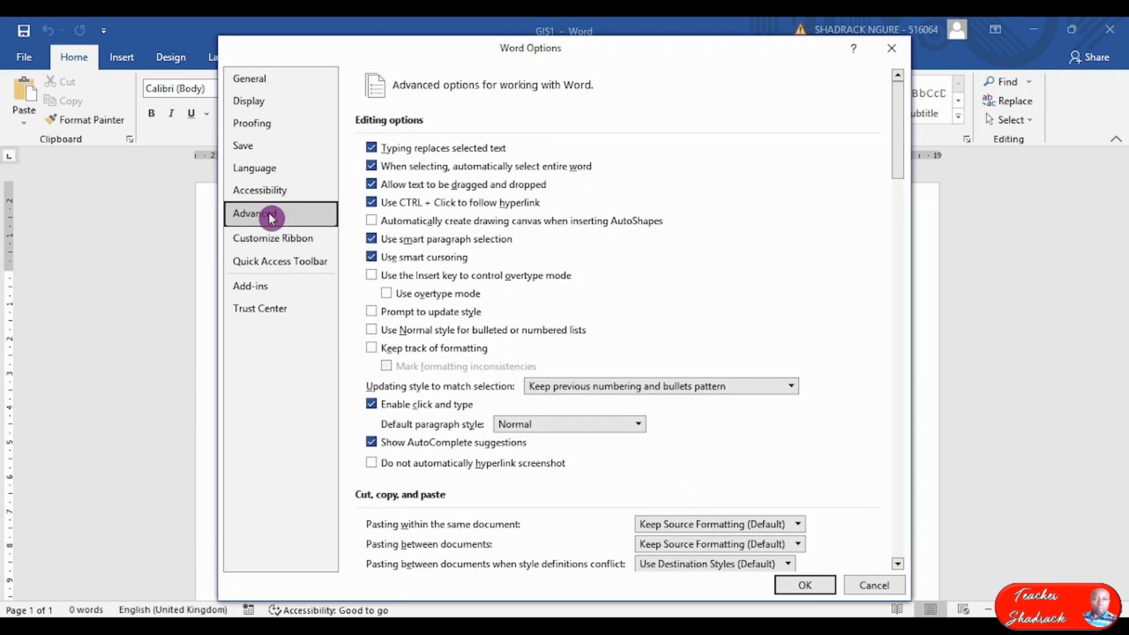
scroll(622, 300, down, 3)
scroll(622, 300, down, 10)
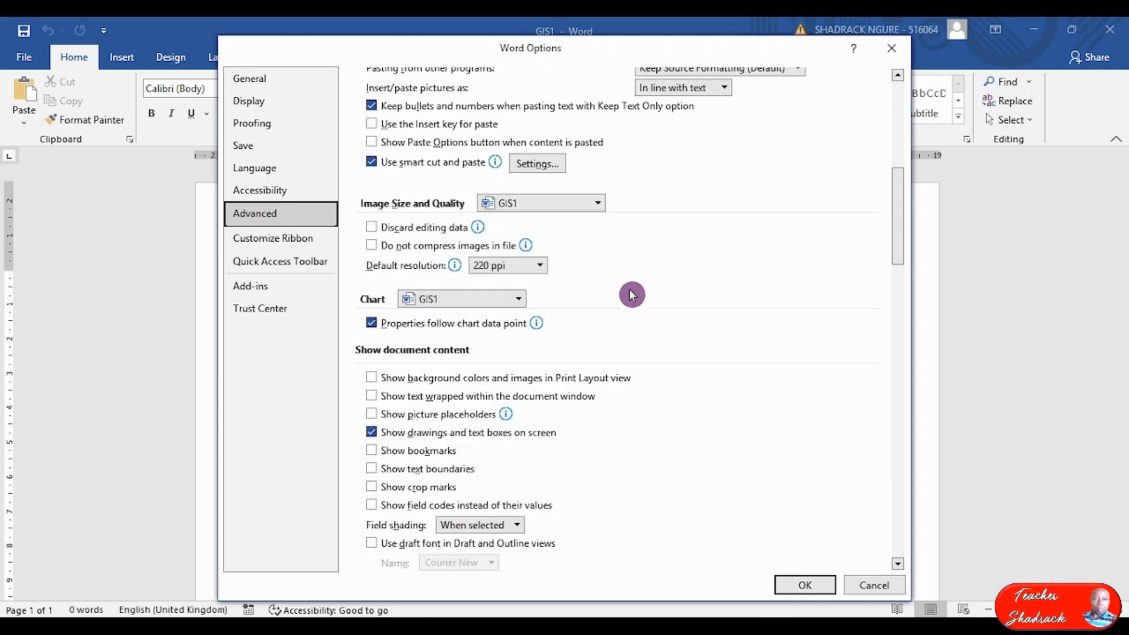
scroll(635, 295, down, 3)
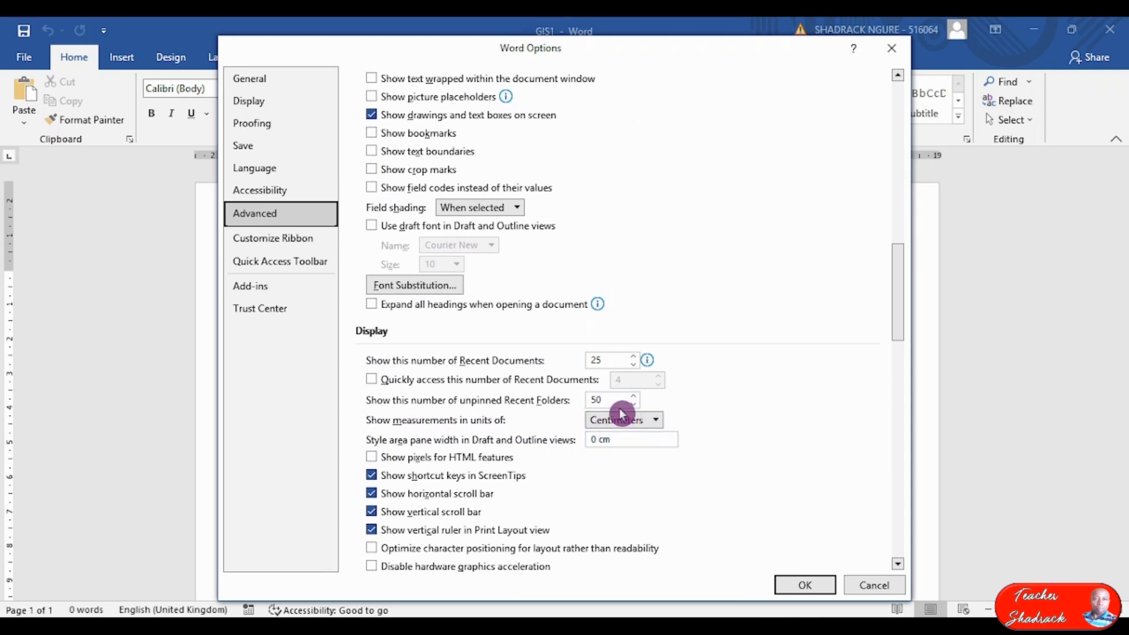
click(656, 421)
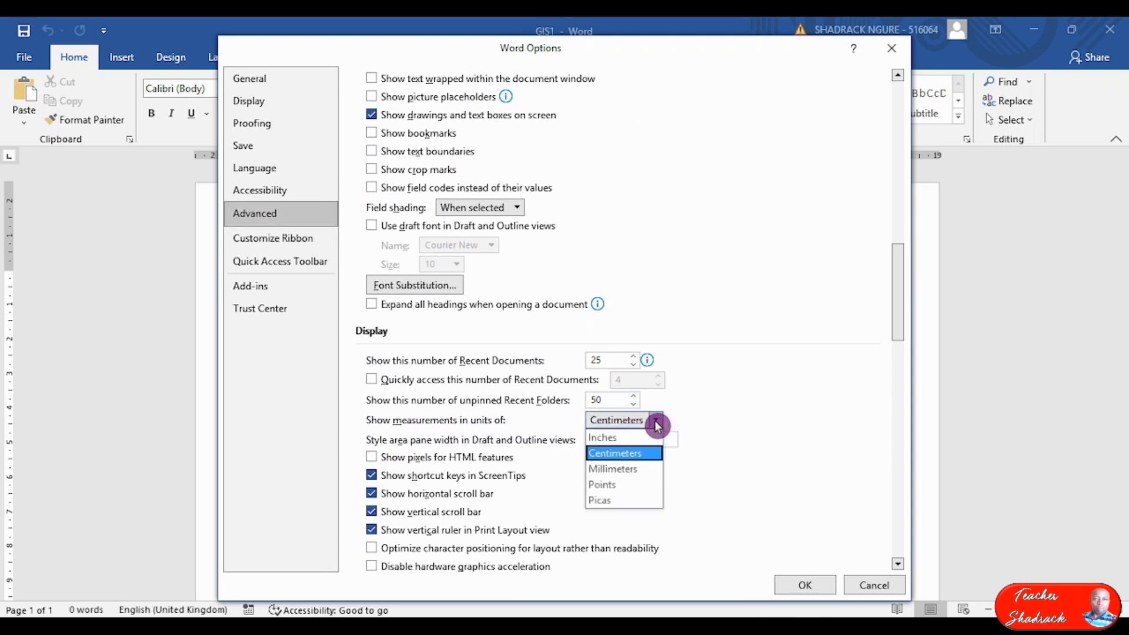
click(621, 456)
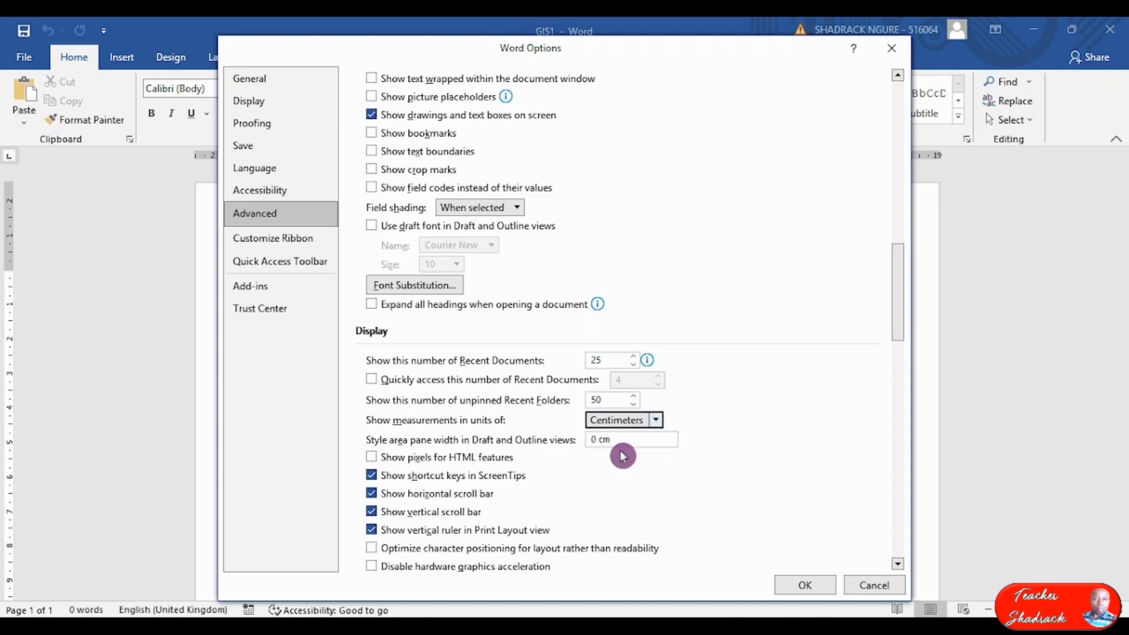
click(807, 584)
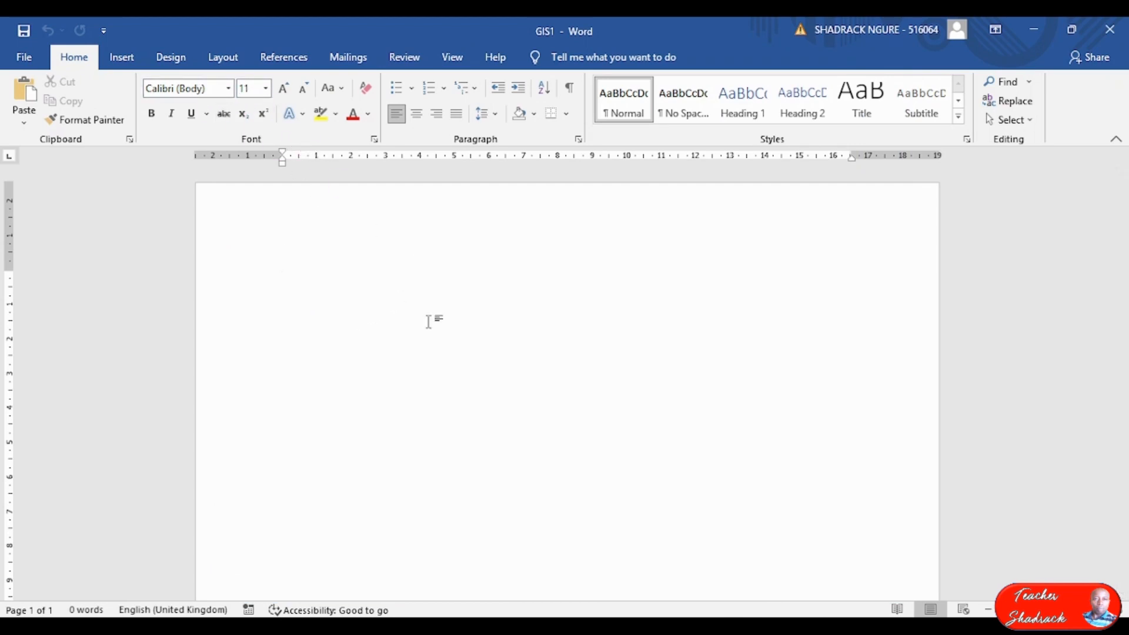
key(alt+Tab)
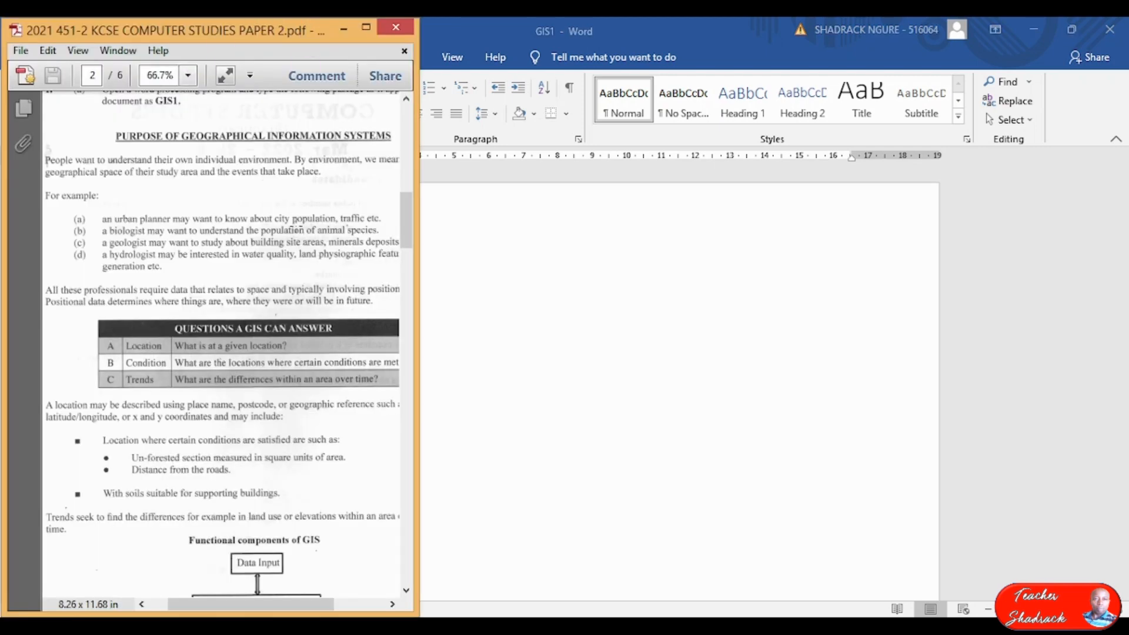
click(486, 305)
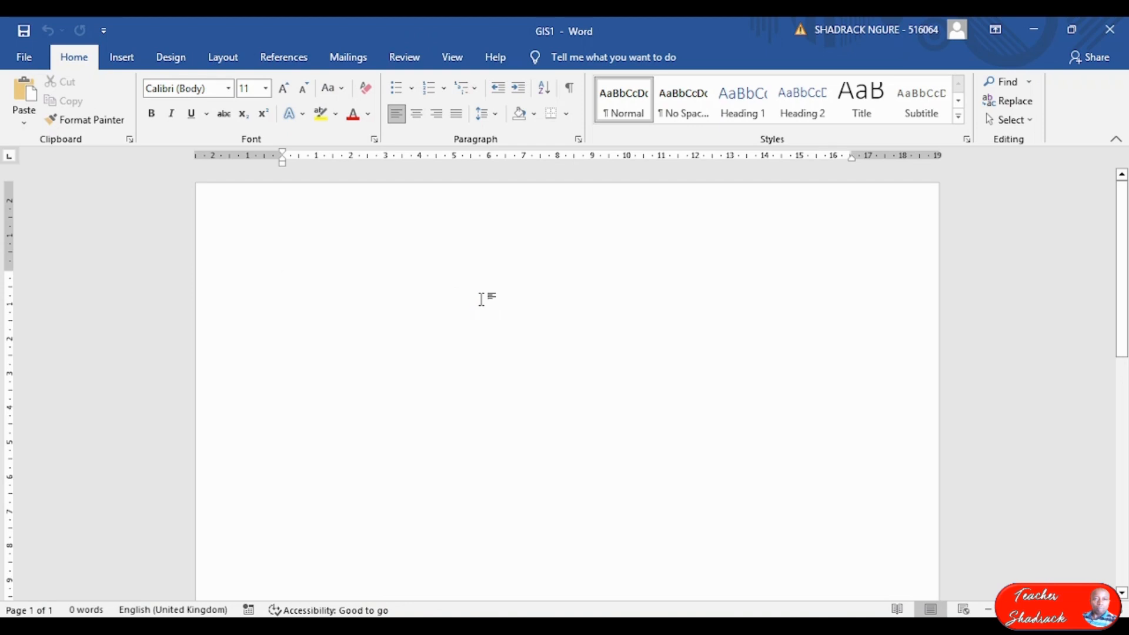
Set the paper size to A4 and apply the Normal 2.54 cm margins.
click(226, 88)
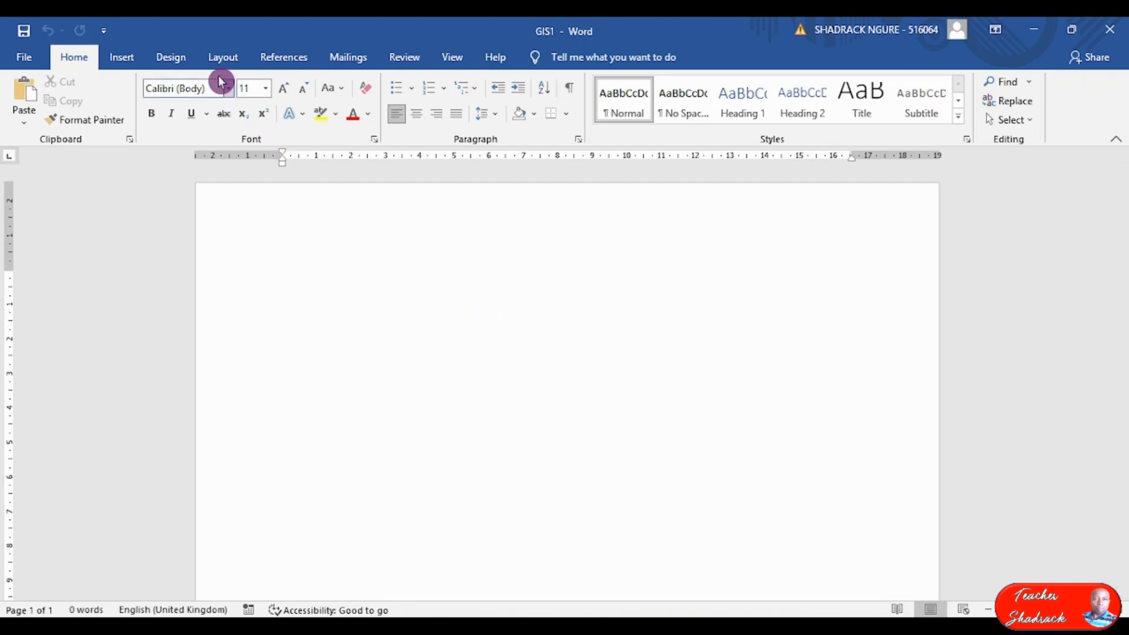
click(220, 63)
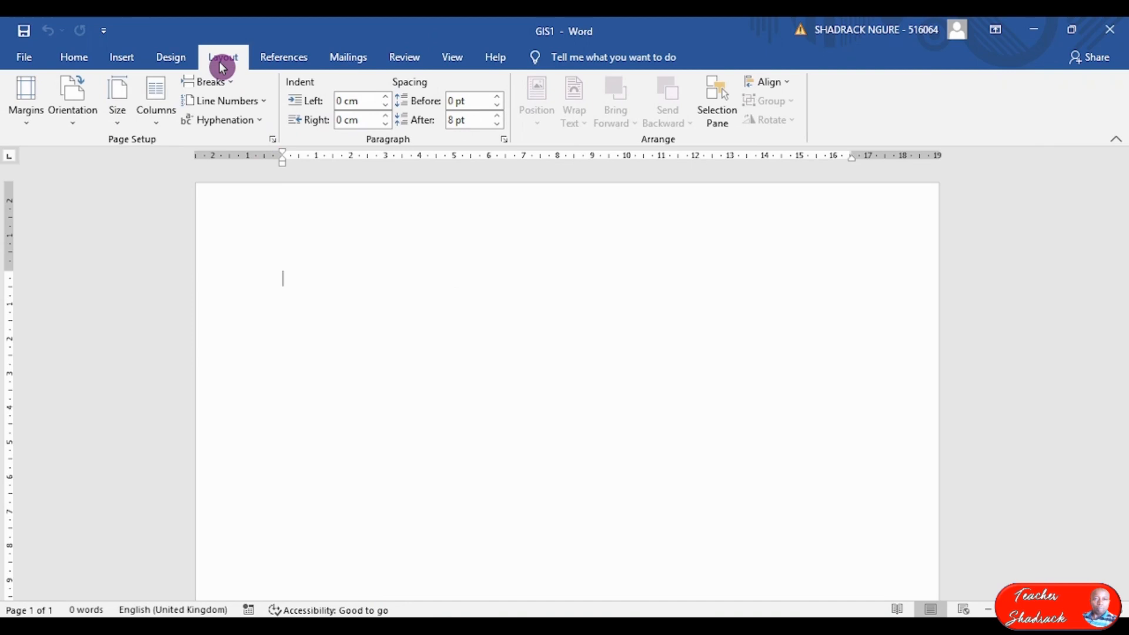
click(121, 126)
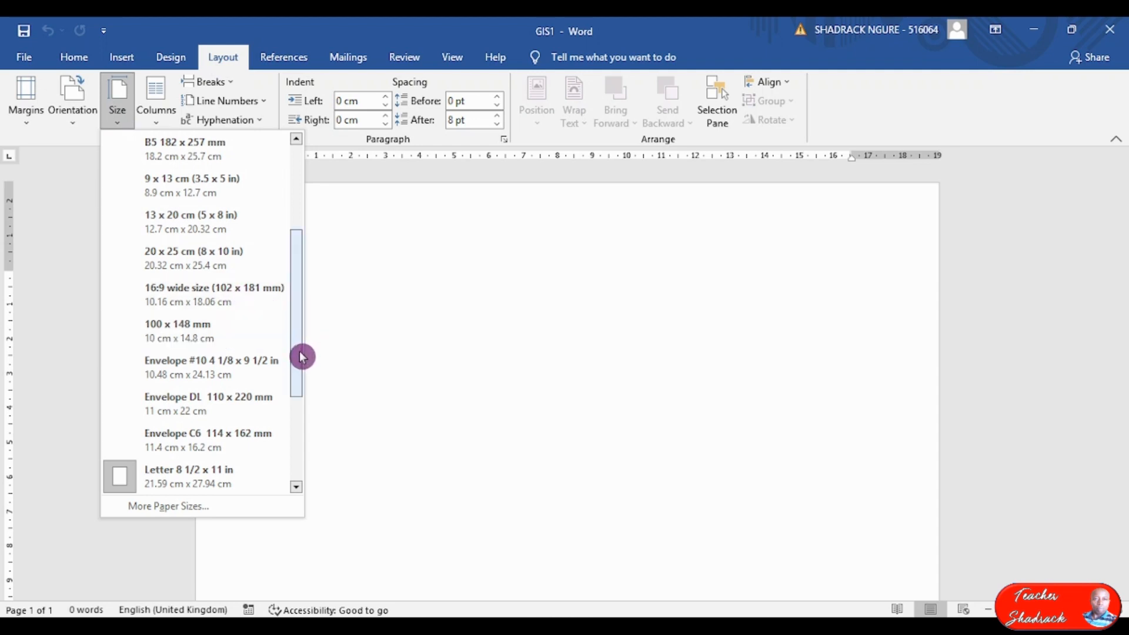
drag(301, 356, 194, 118)
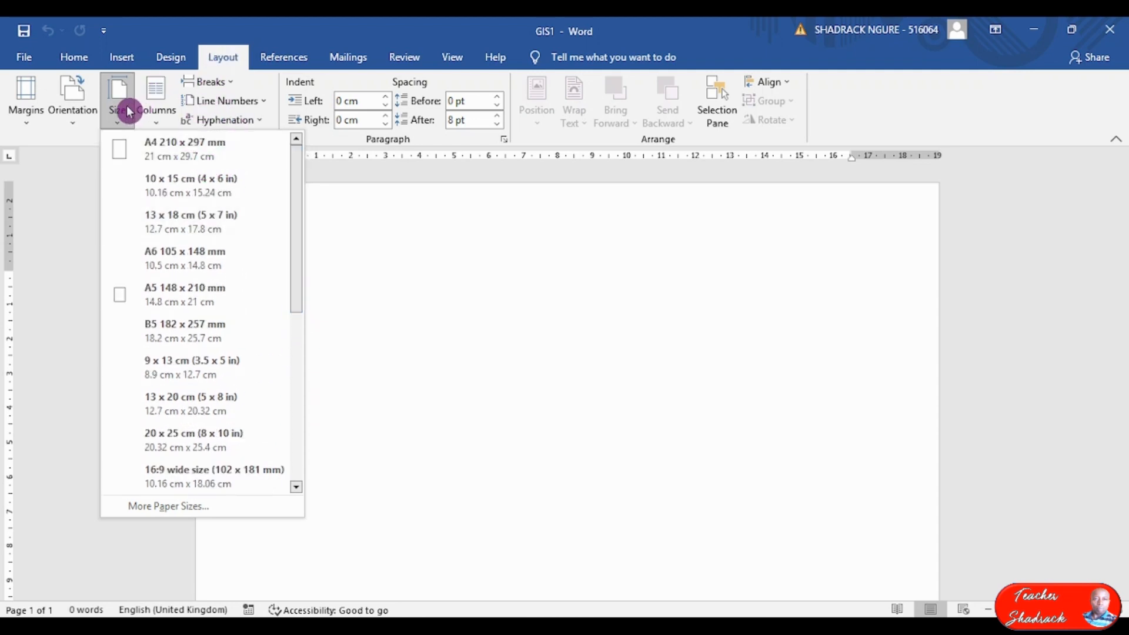
click(177, 158)
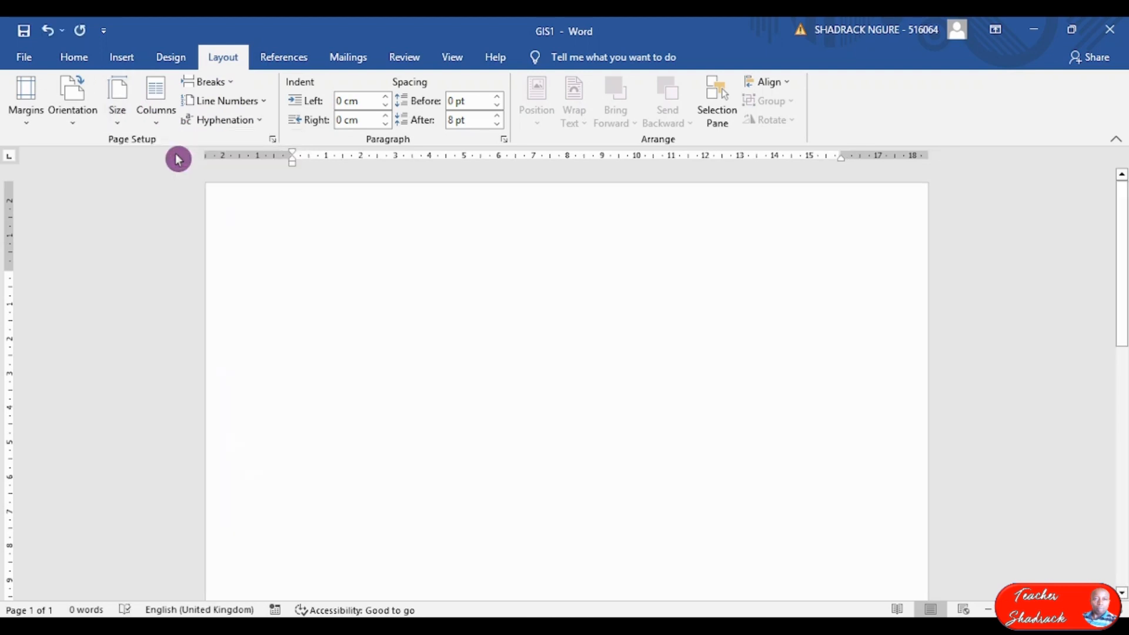
click(28, 133)
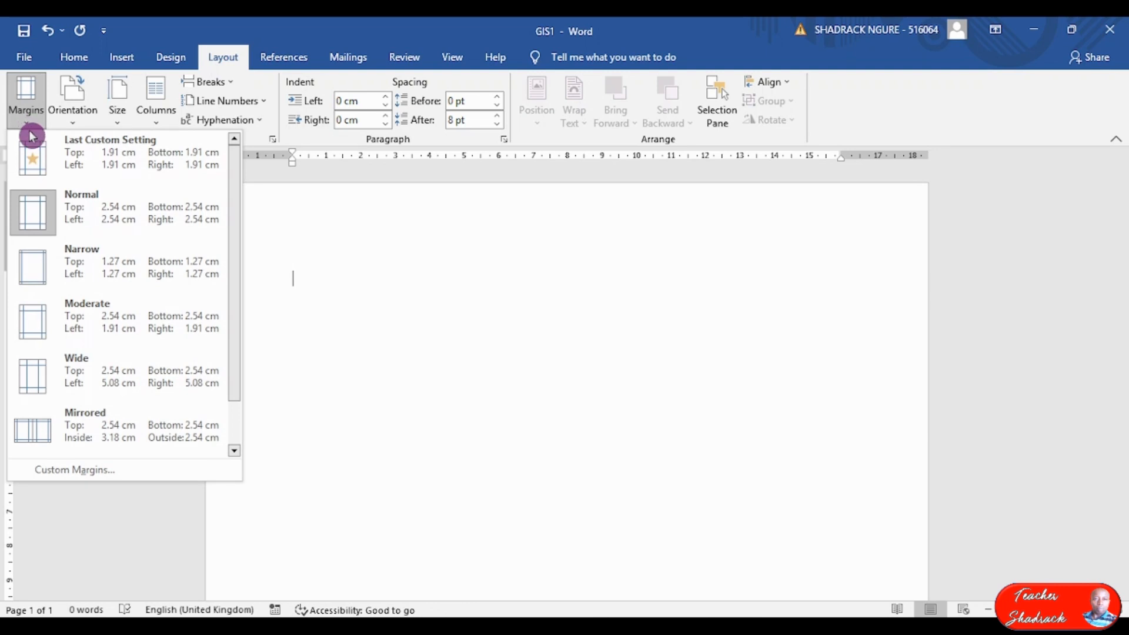
click(33, 220)
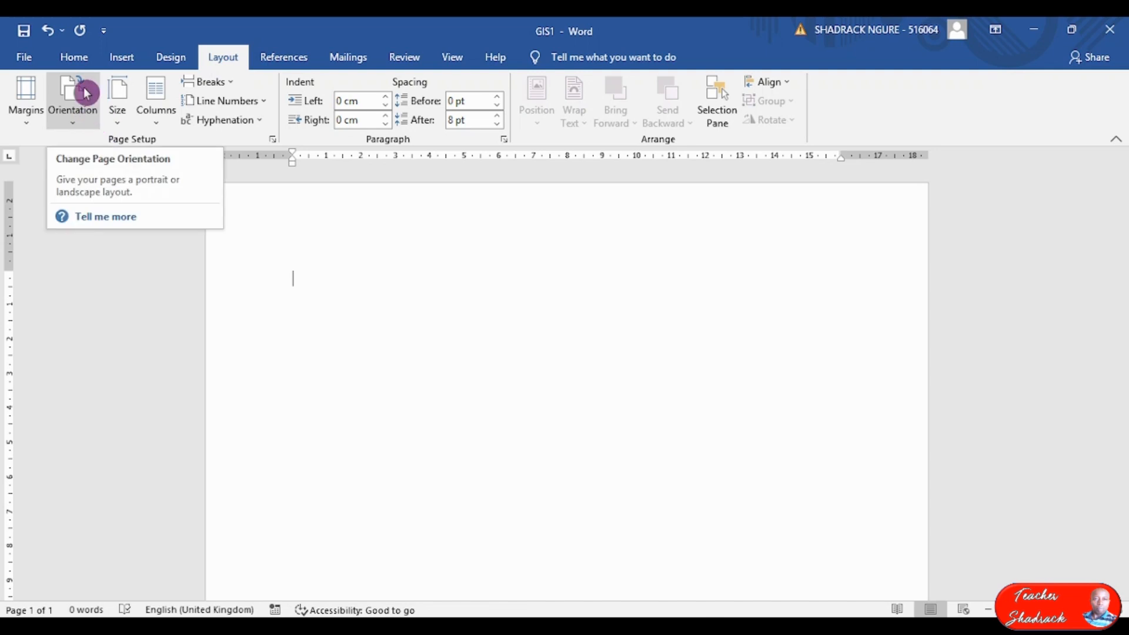
click(71, 58)
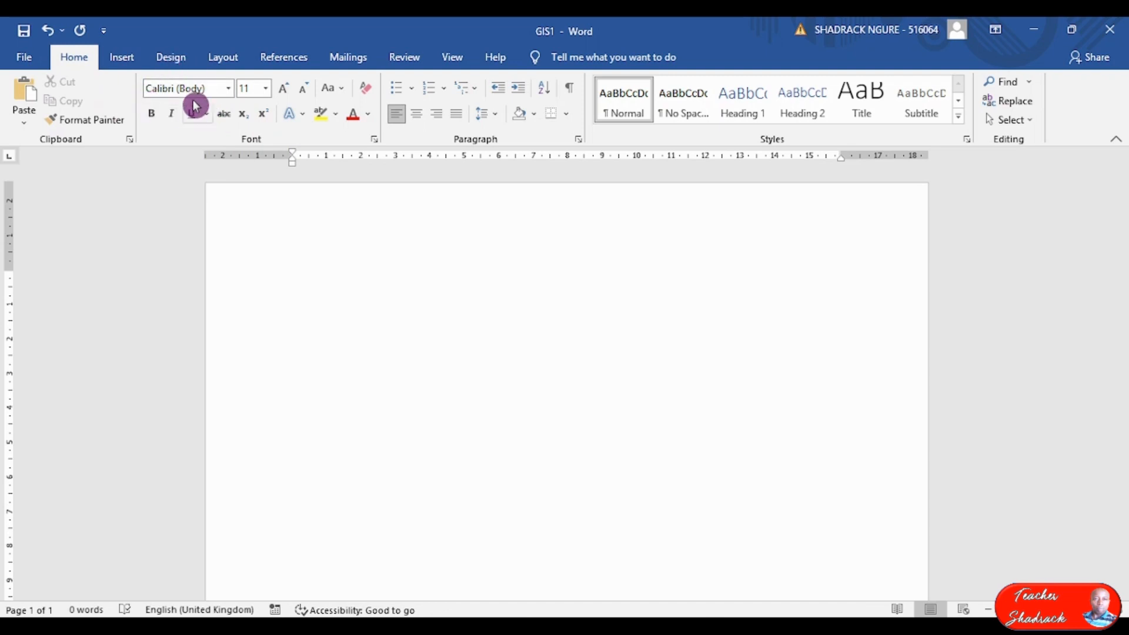
Choose Times New Roman at 12 pt as the text font.
click(227, 119)
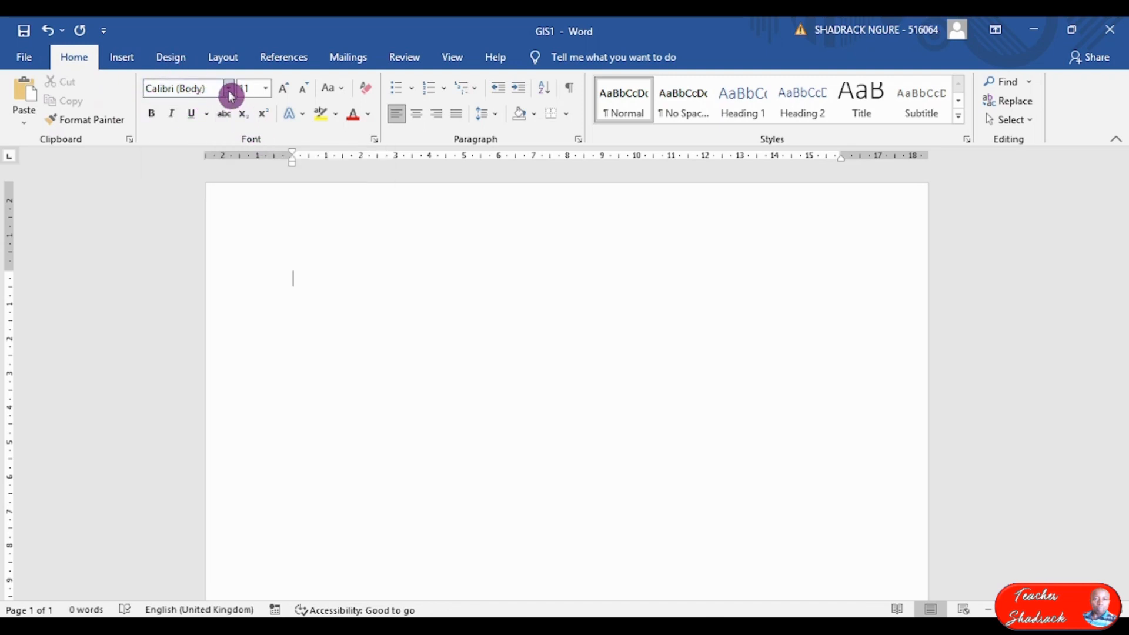
click(229, 89)
click(235, 188)
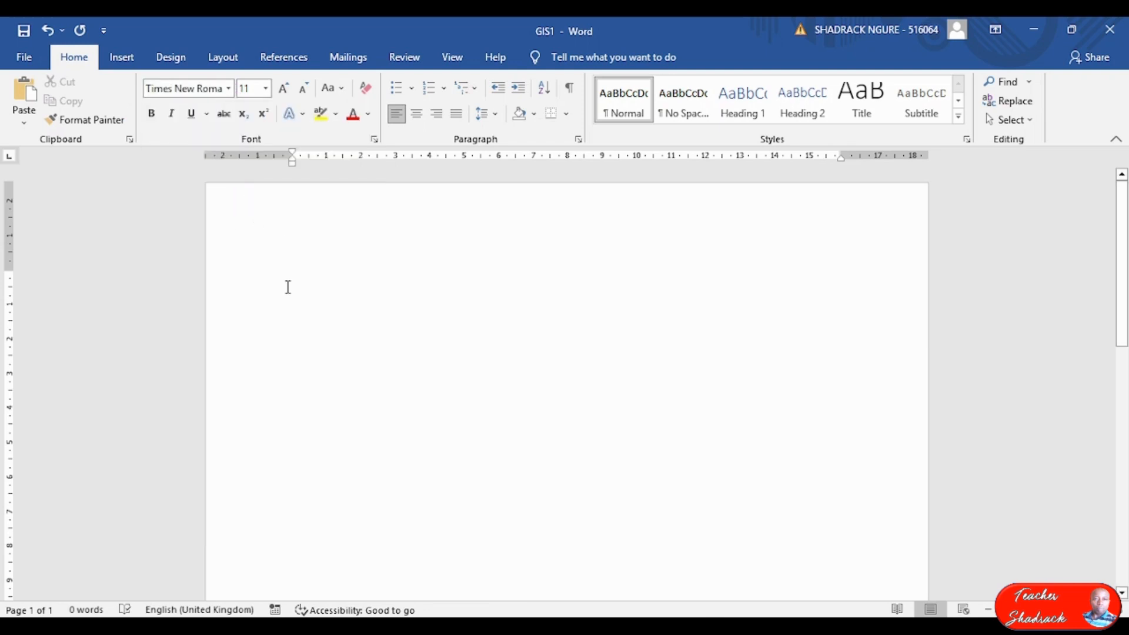
click(266, 89)
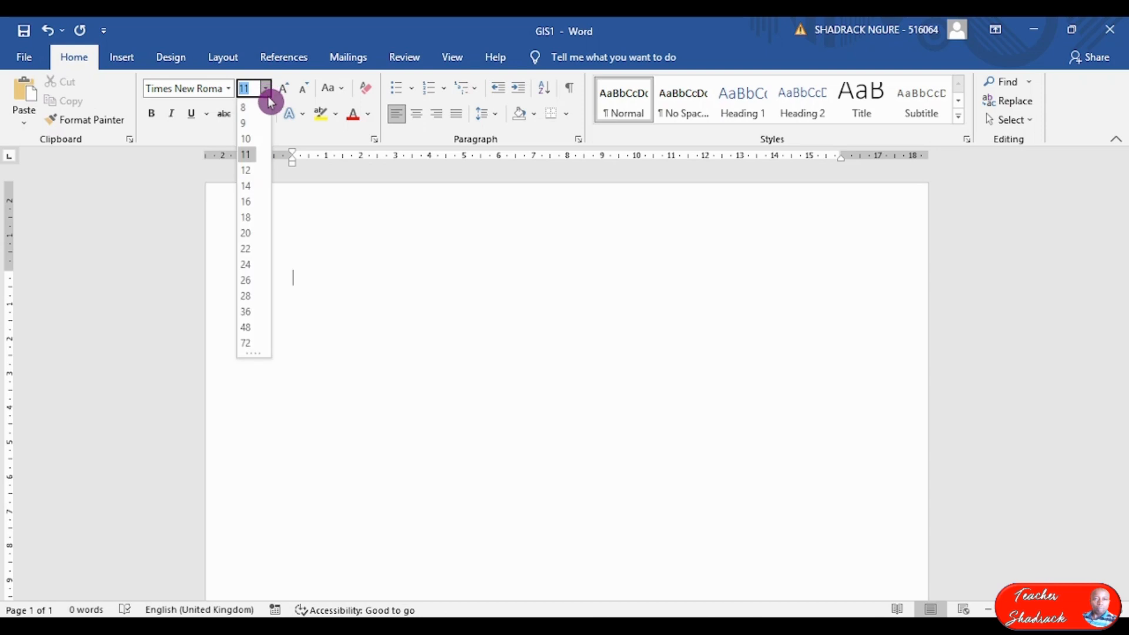
click(249, 172)
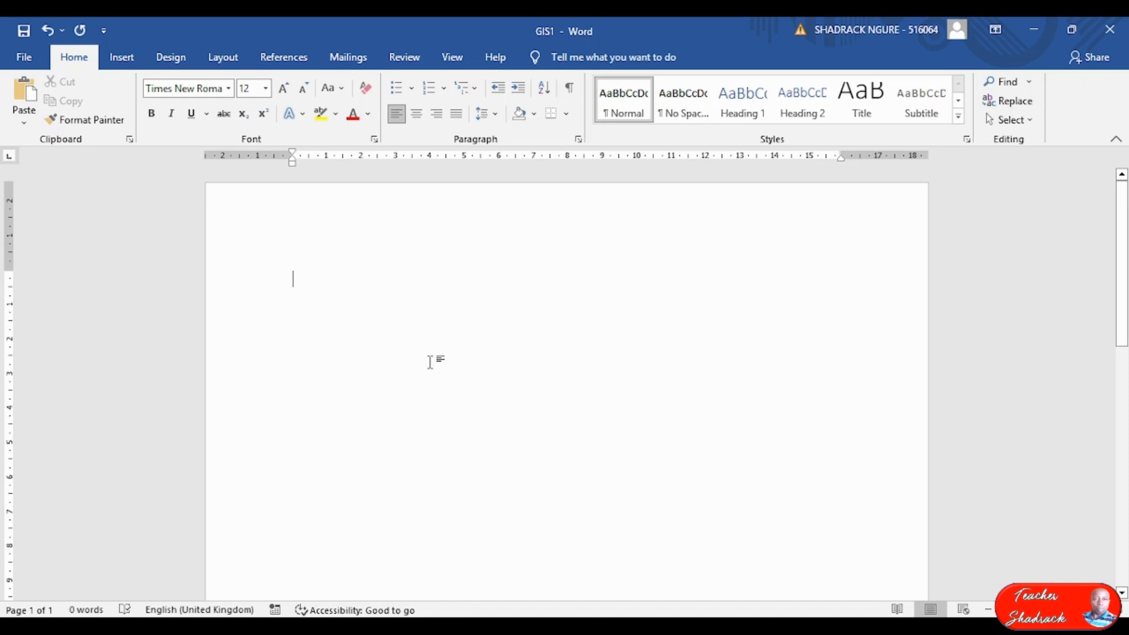
Type the heading 'PURPOSE OF GEOGRAPHICAL INFORMATION SYSTEMS' at the top of the page.
text(PURE)
text(OSE)
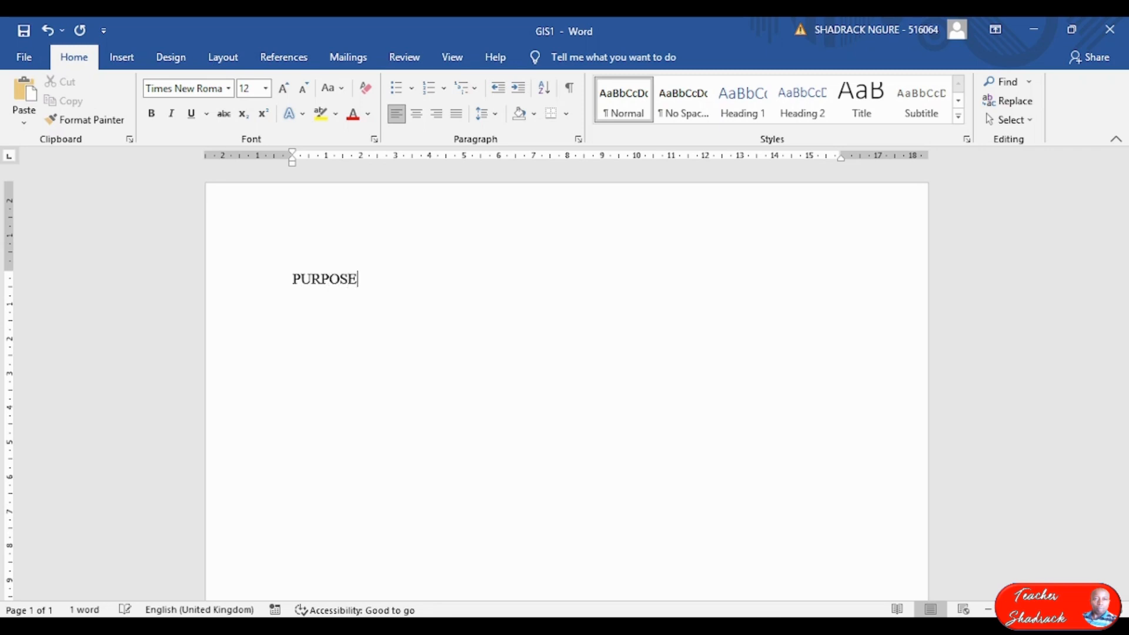
text( POF GEOGRAPHIC)
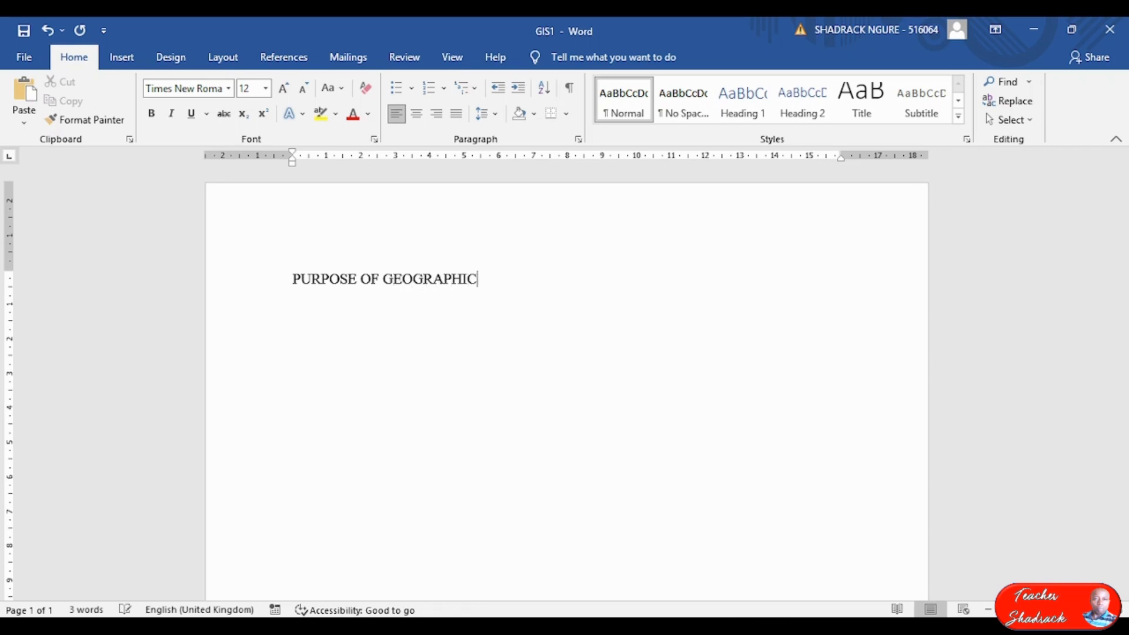
text(AL INFORMATION SYSTEMS)
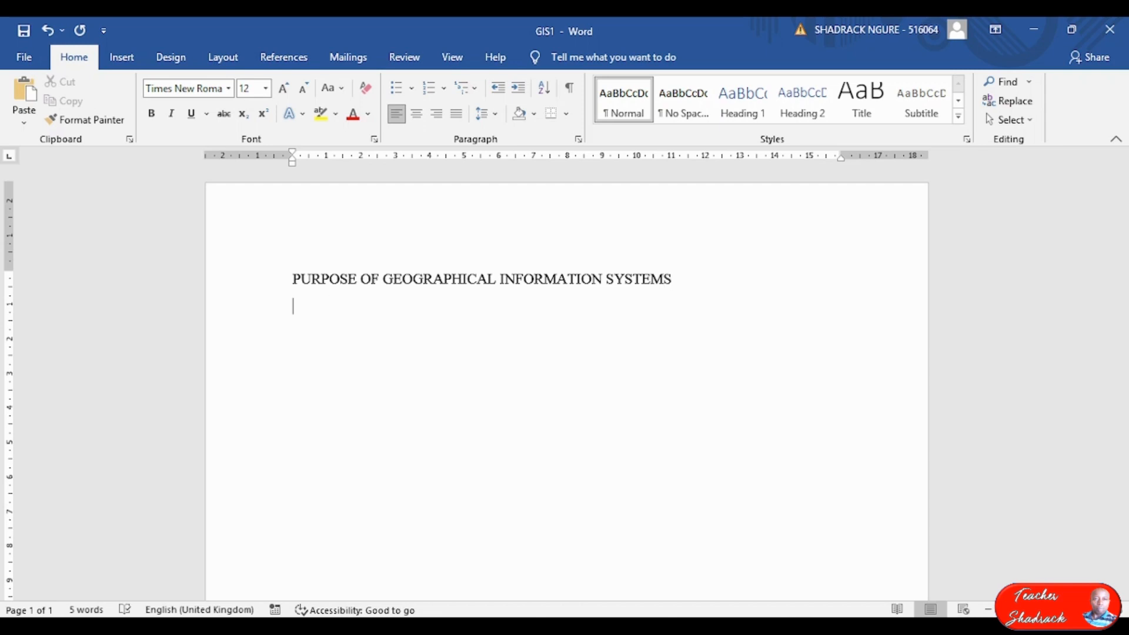
Type the paragraph 'People want to understand their own individual environment…' ending 'the events that take place.'.
key(Return)
text(People want to u)
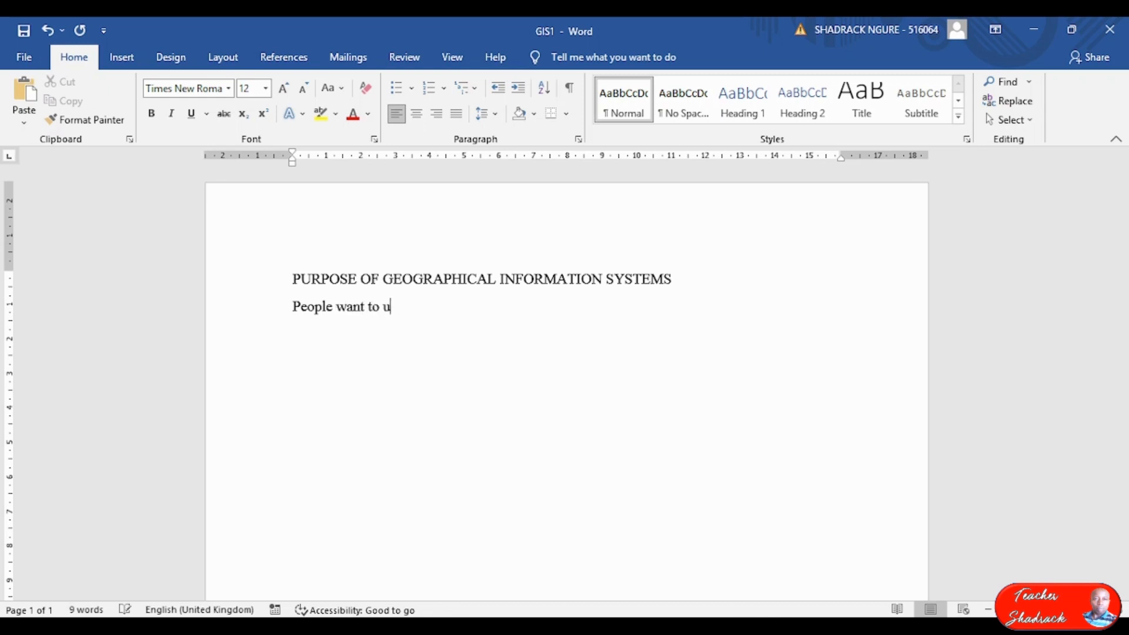
text(nderstand their)
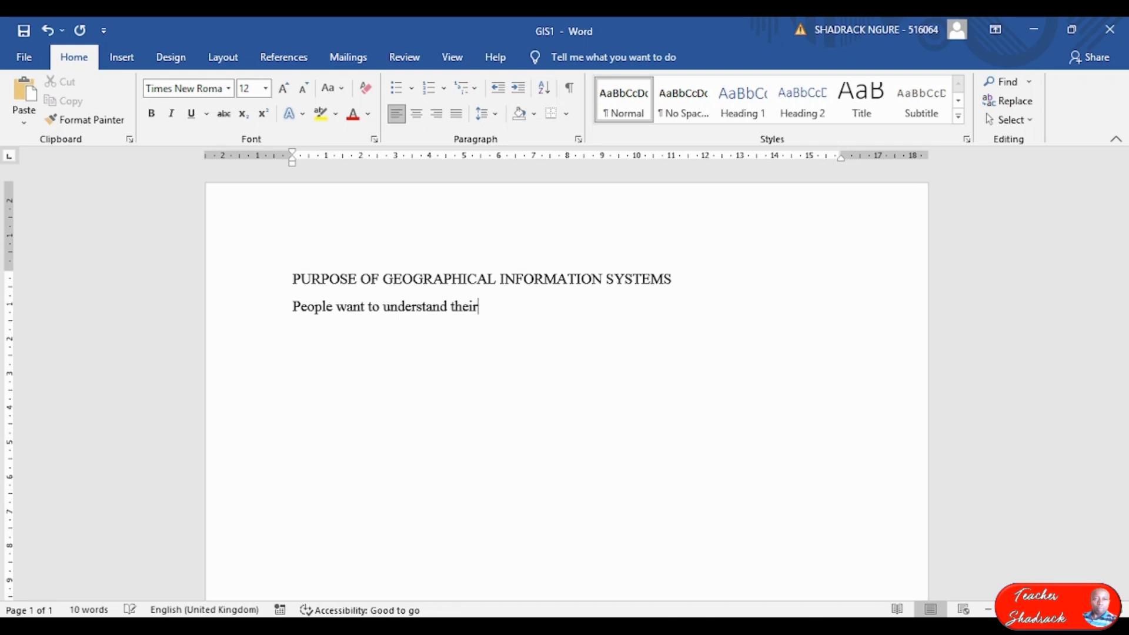
text( own indivivi)
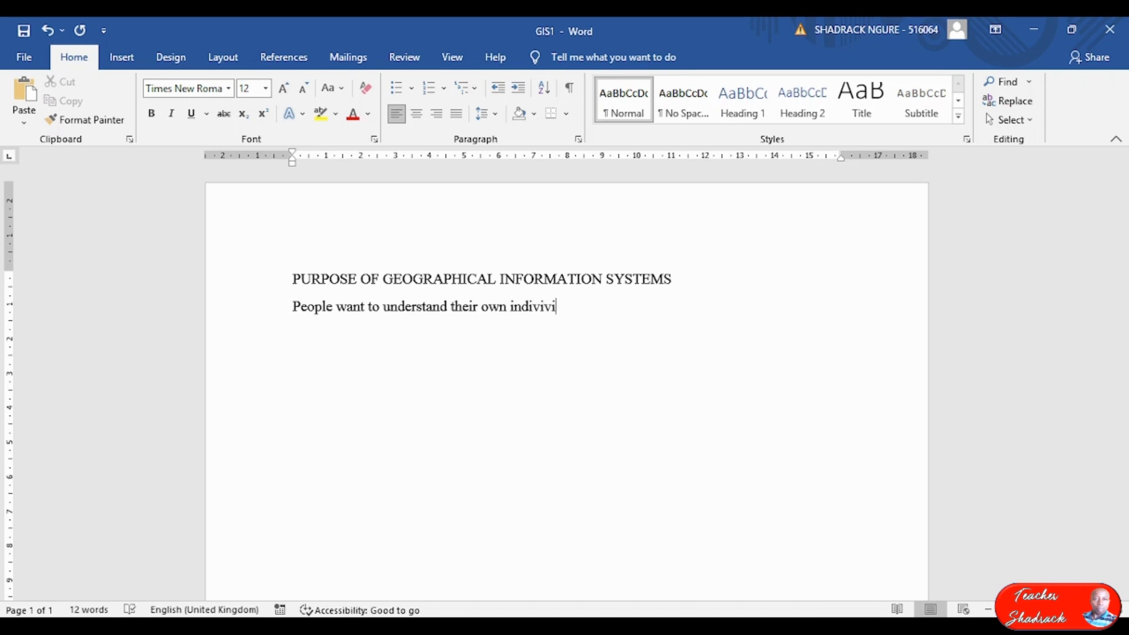
key(BackSpace)
key(BackSpace)
text(dual enviro)
text(en)
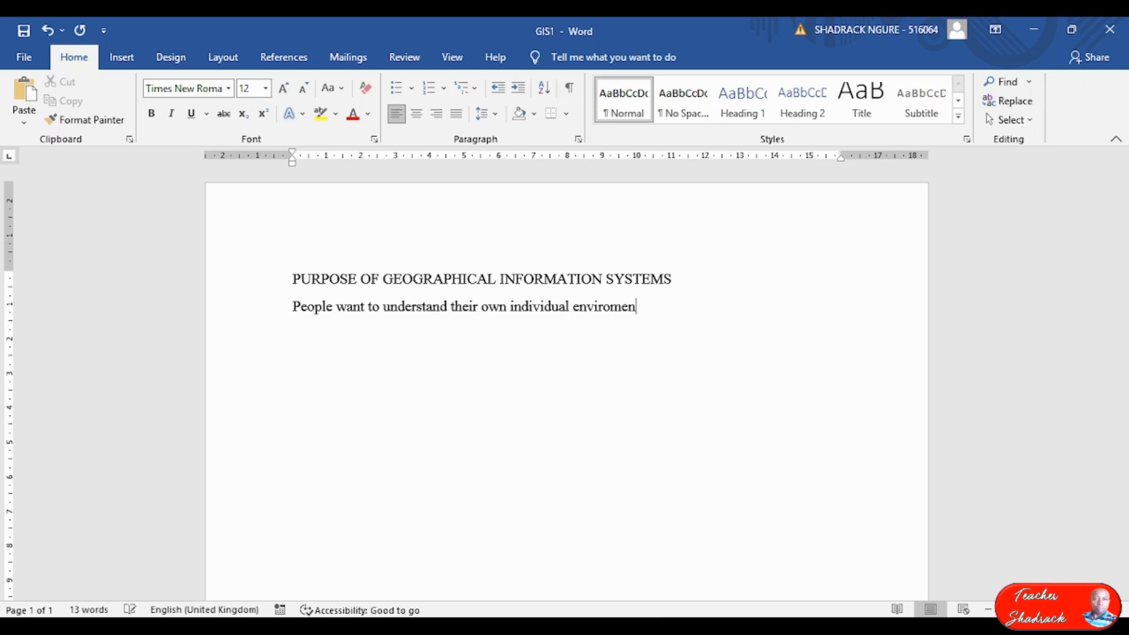
text(t.)
text(By en)
text(viro)
text(nment,)
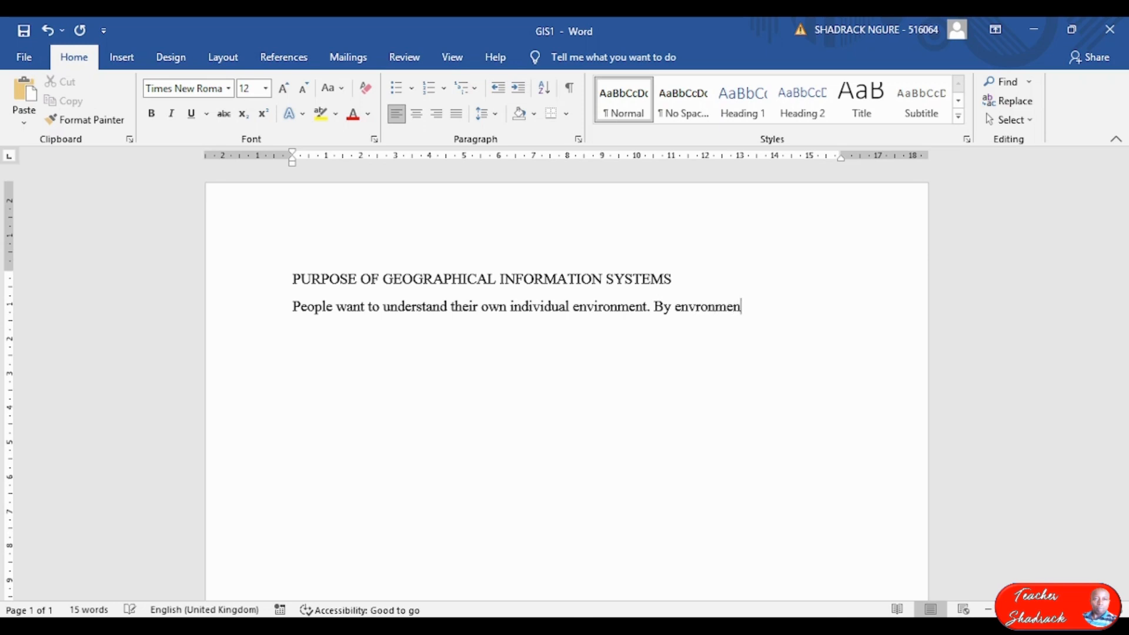
text( we me)
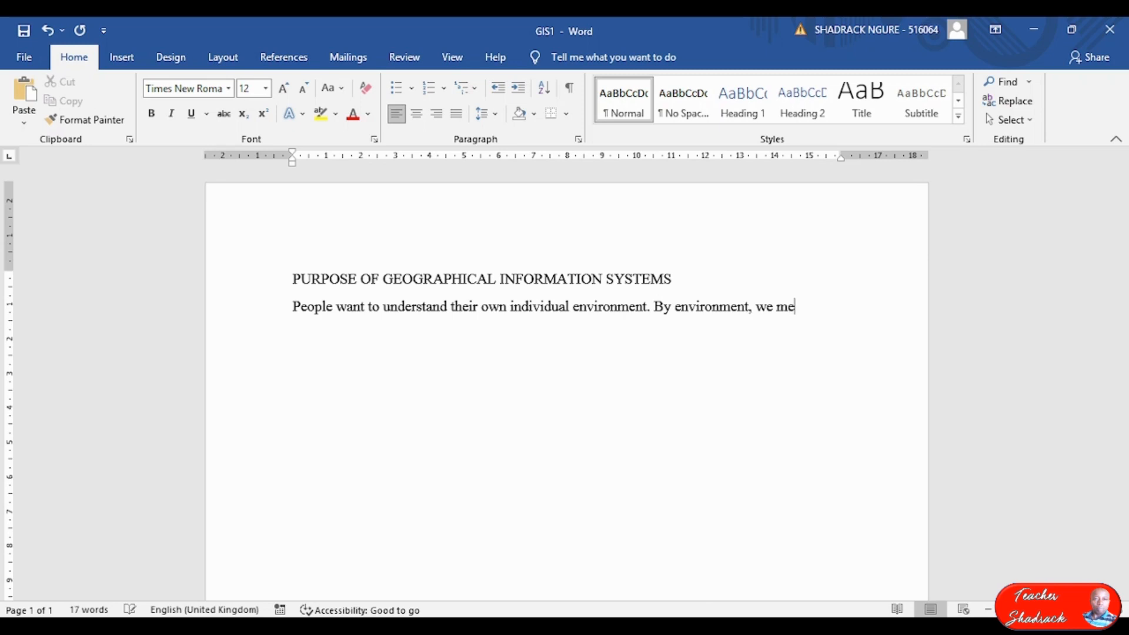
text(an the g)
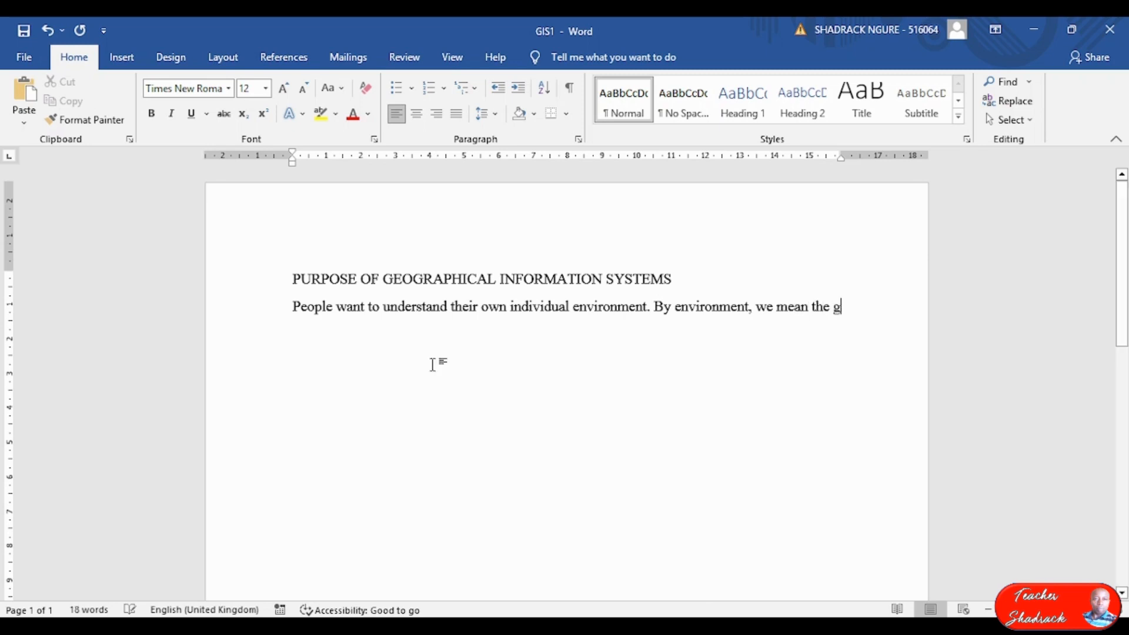
text(eograph)
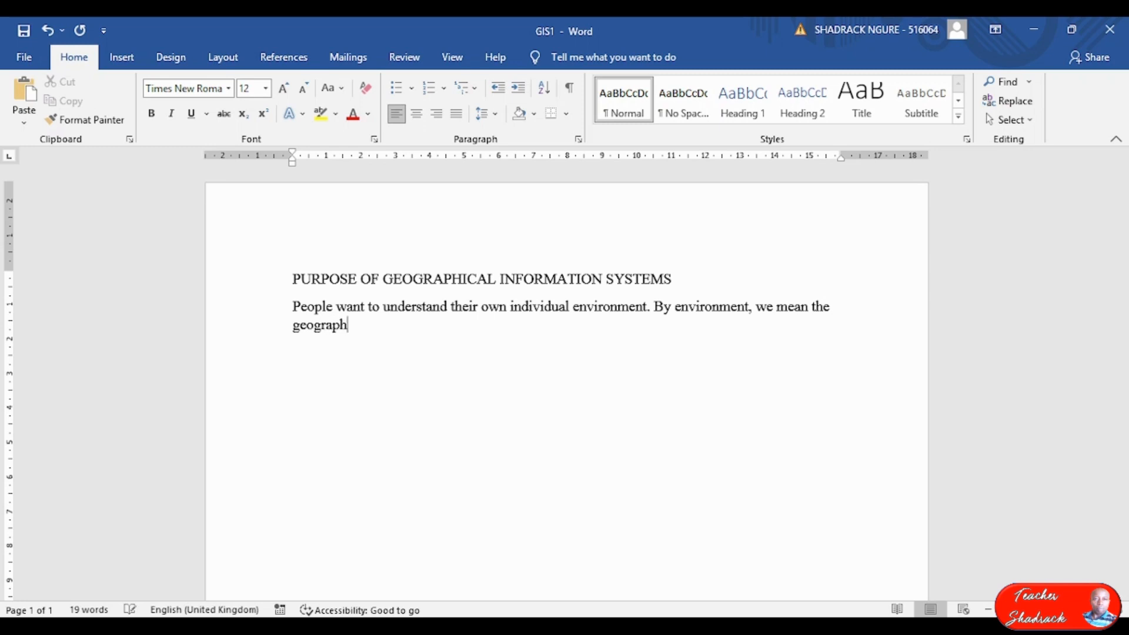
text(ical space of thei)
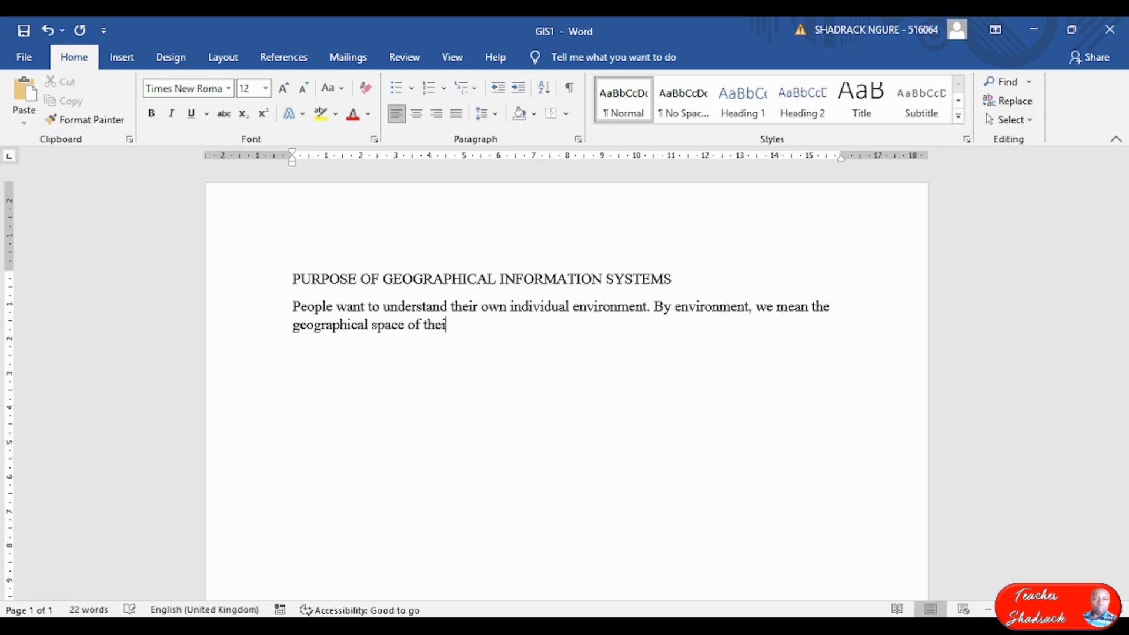
text(r own study area and the events tjha)
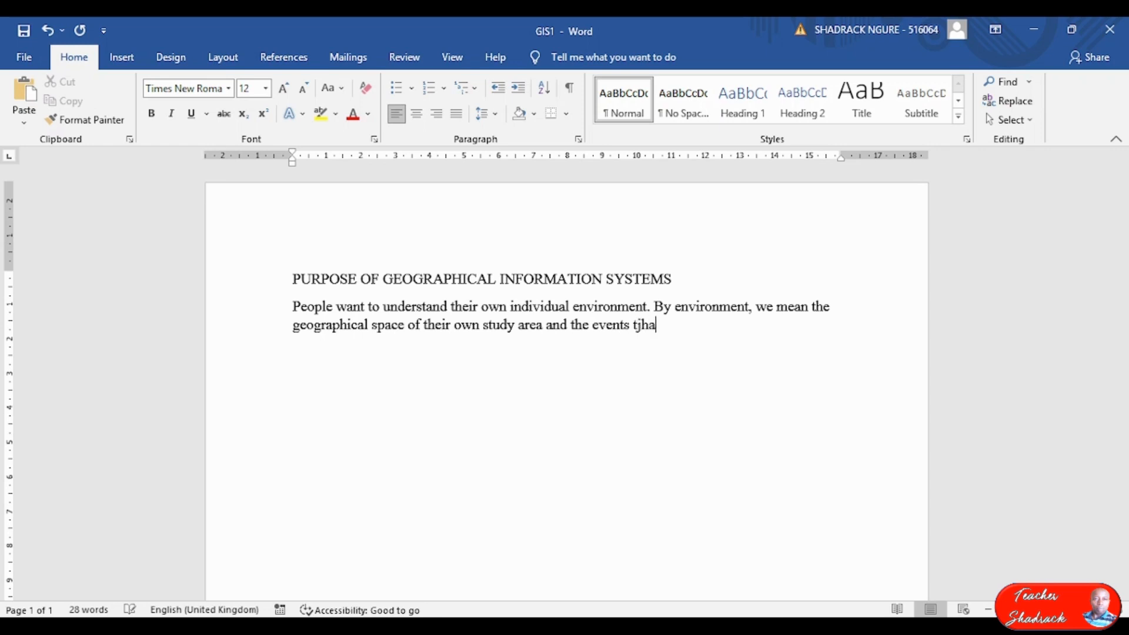
key(BackSpace)
key(BackSpace)
key(BackSpace)
text(hat take place.)
key(Return)
Add a 'For example' line below the paragraph.
text(Fo)
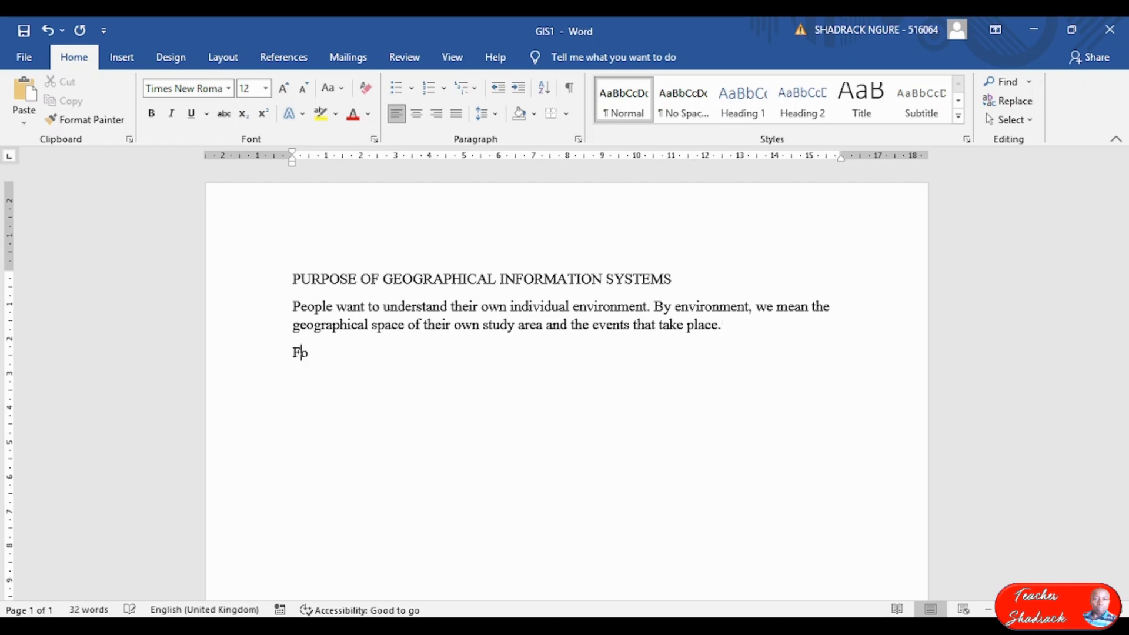
text(r Exa)
key(BackSpace)
key(BackSpace)
key(BackSpace)
text(example)
key(Return)
Type item '(a) An urban planner may want to know about city population, traffic, etc.'.
text((a))
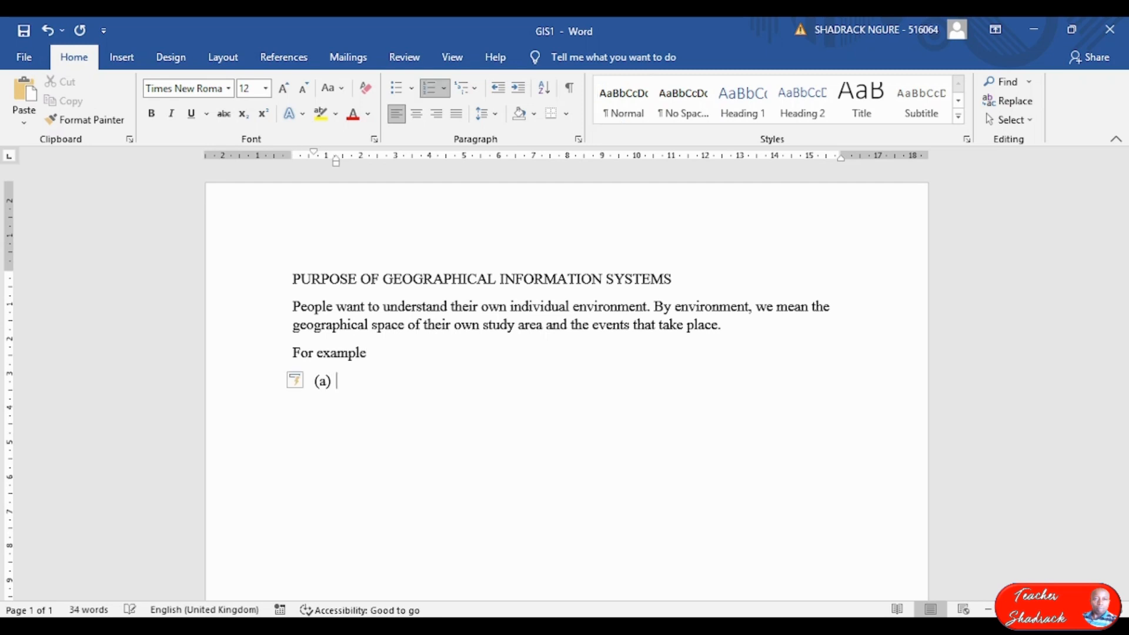
text( An urban pla)
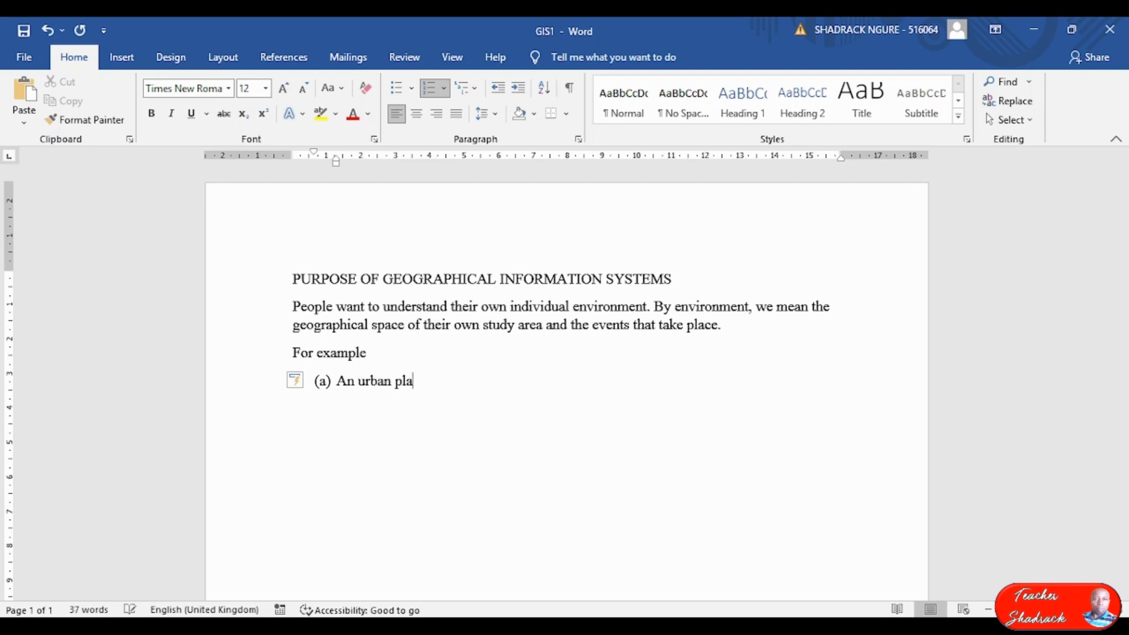
text(nner may want t)
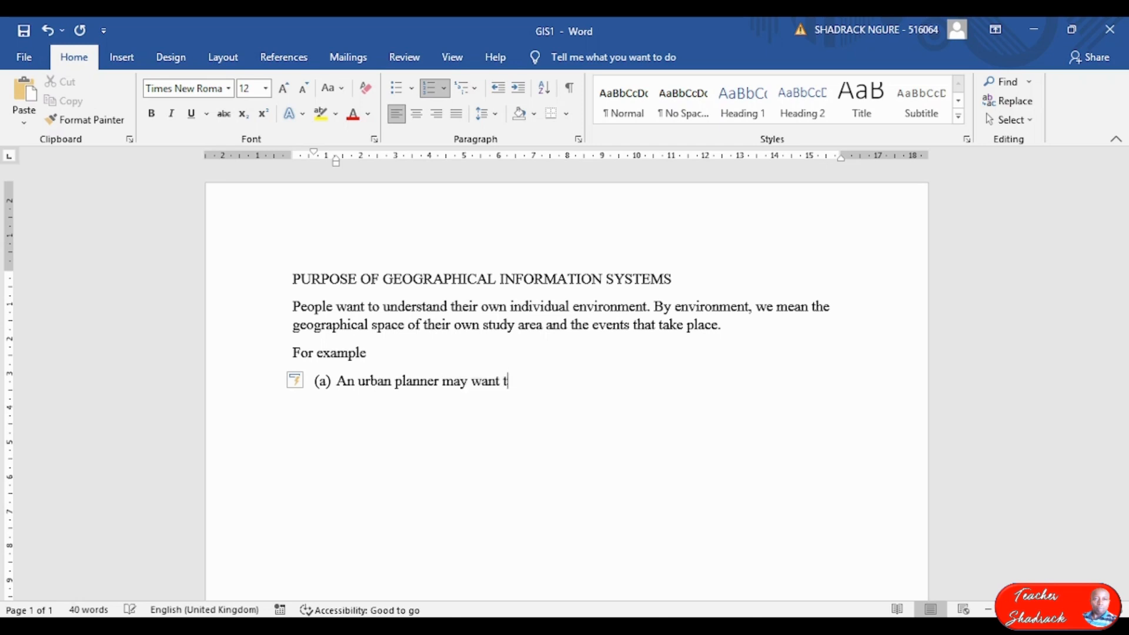
text(o know about )
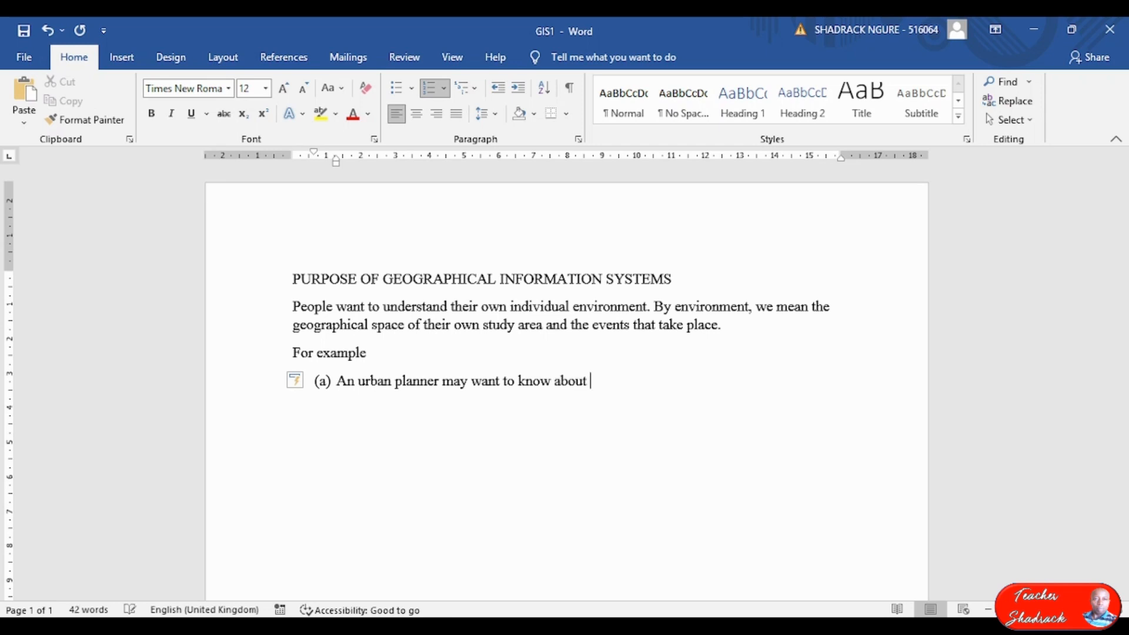
text(citu)
key(BackSpace)
text(y populat)
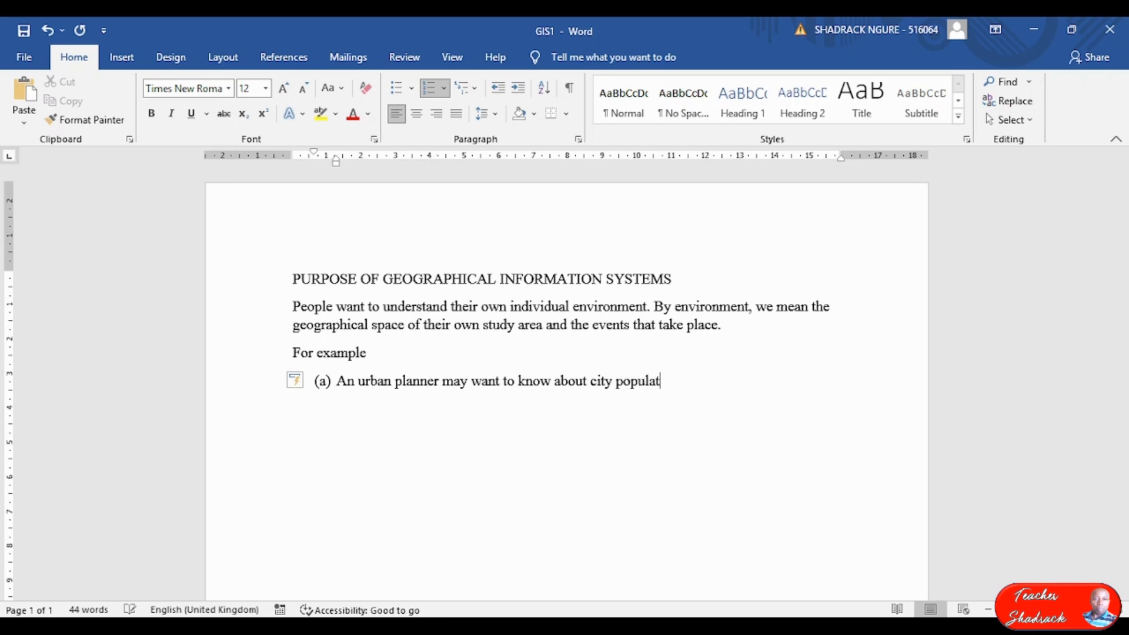
text(ion)
text(, traffic, etc.)
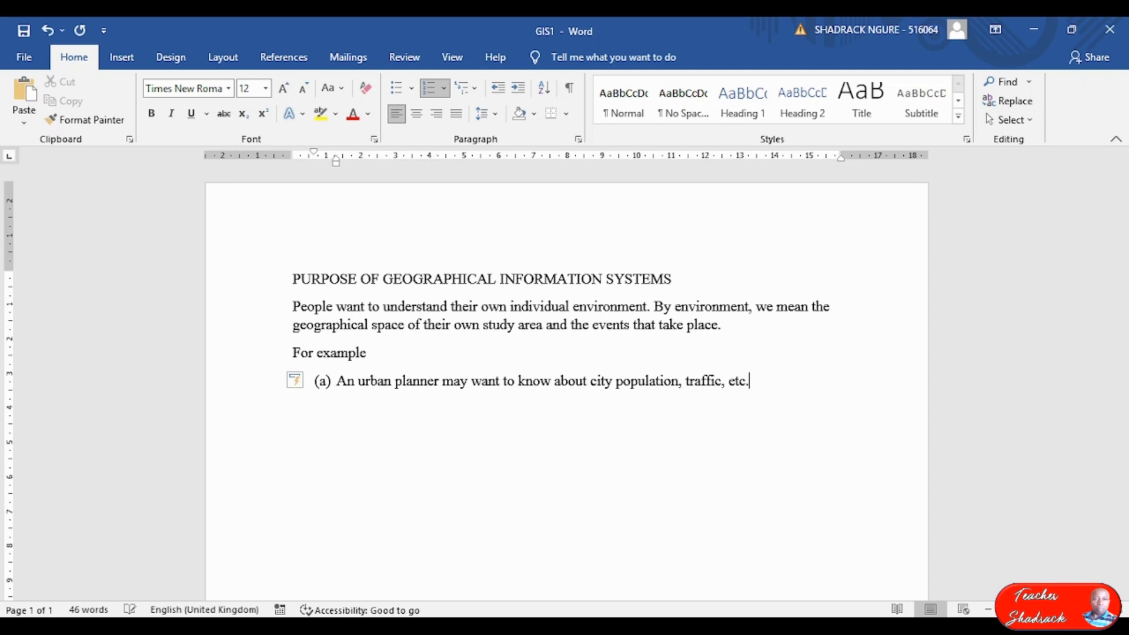
key(Return)
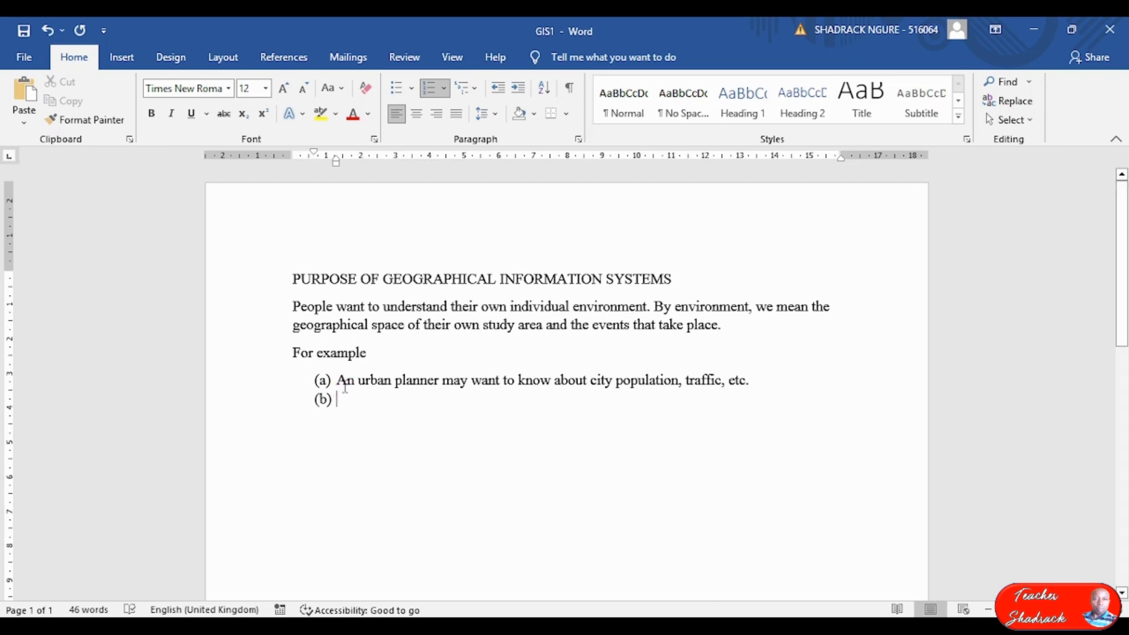
Undo the auto-capitalised 'An' and type item (b) 'a biologist may want to understand the population of animal species.'.
mouse_move(348, 399)
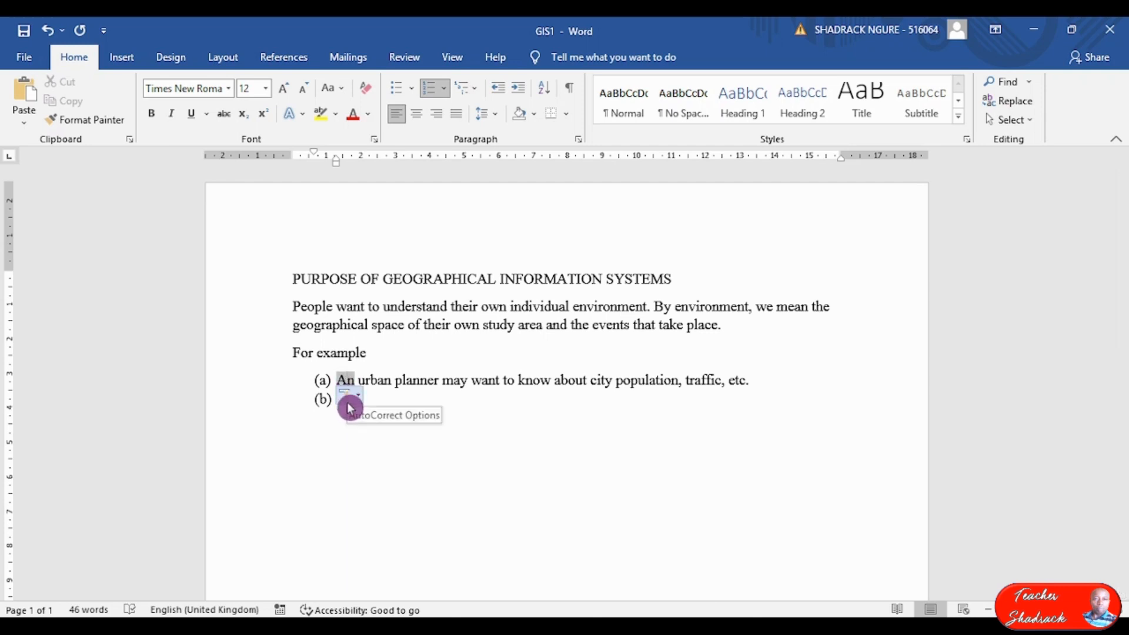
click(351, 396)
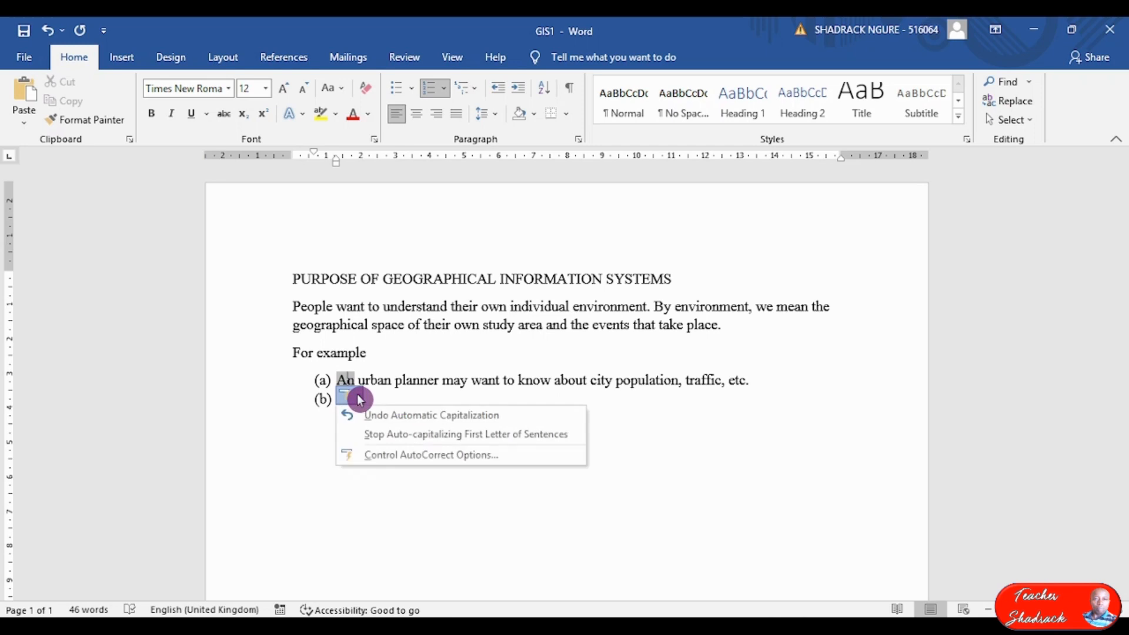
click(376, 416)
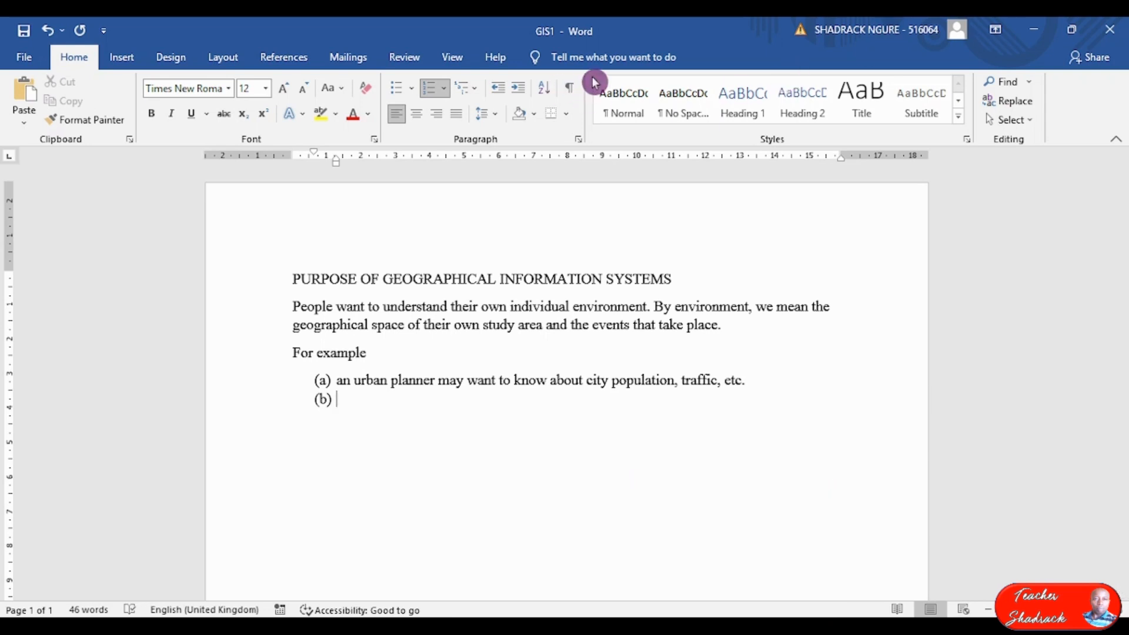
text(a)
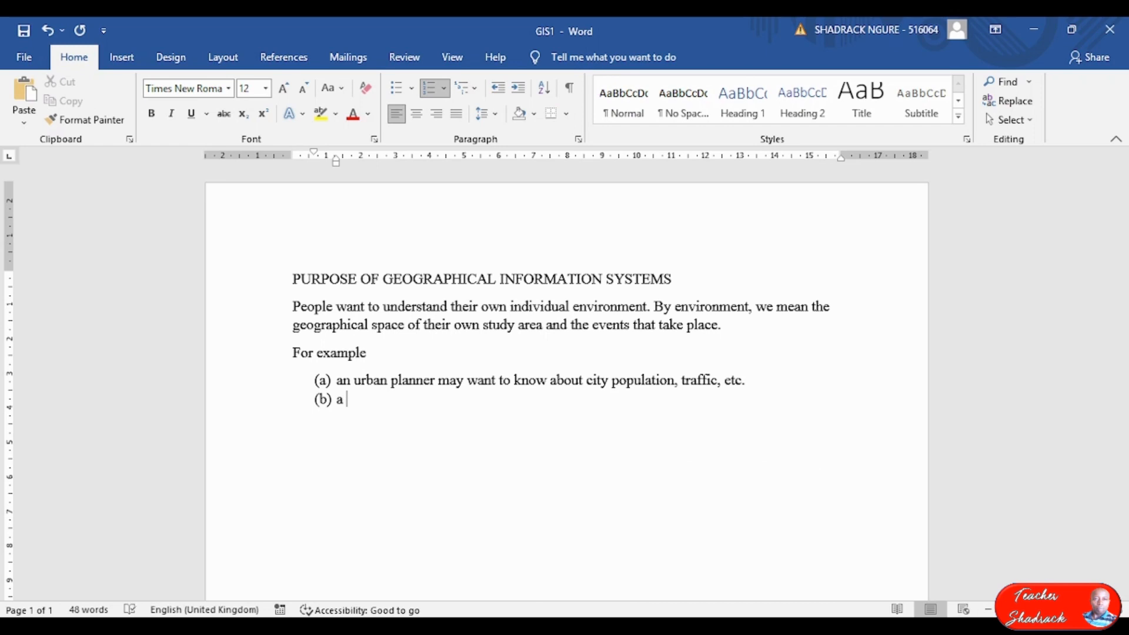
text( biologist may want to und)
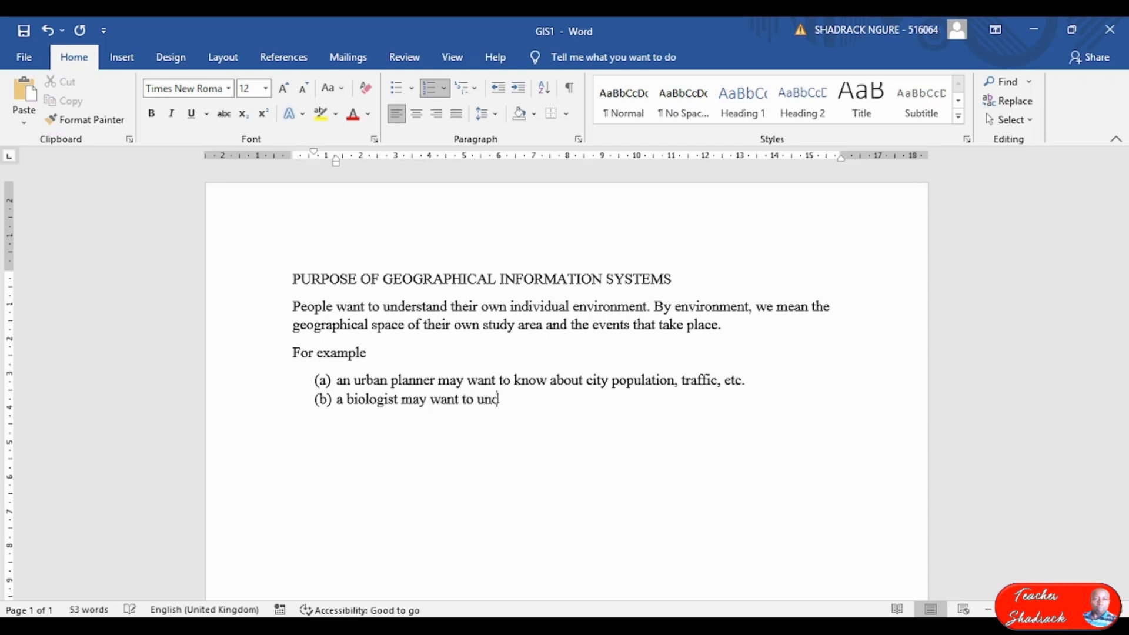
text(erstand the populatio)
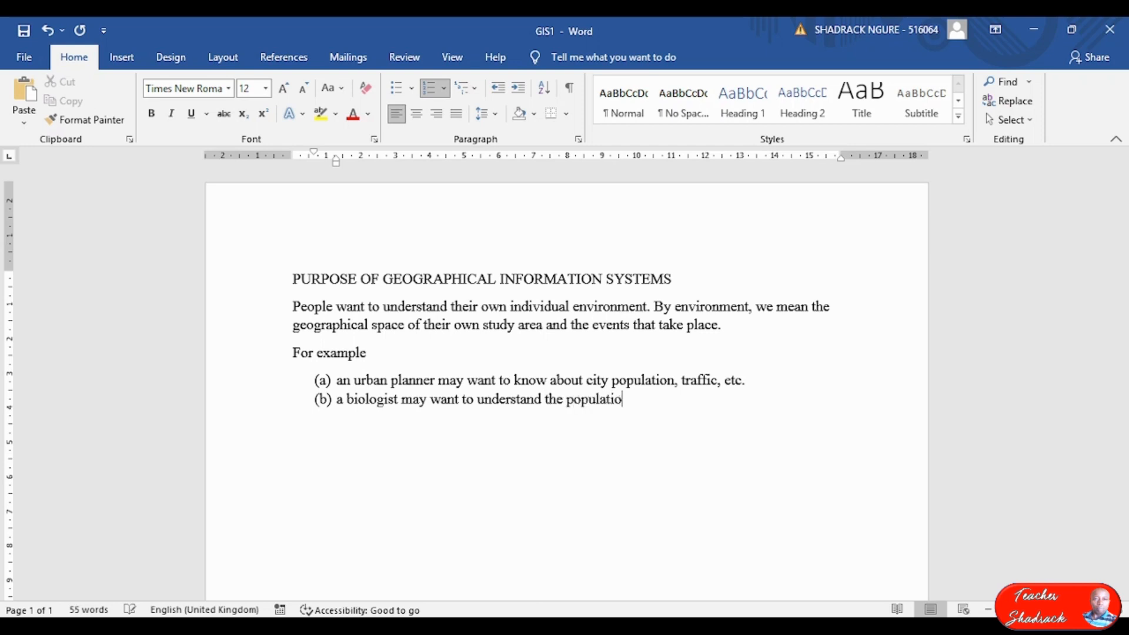
text(n of animal species.)
key(Return)
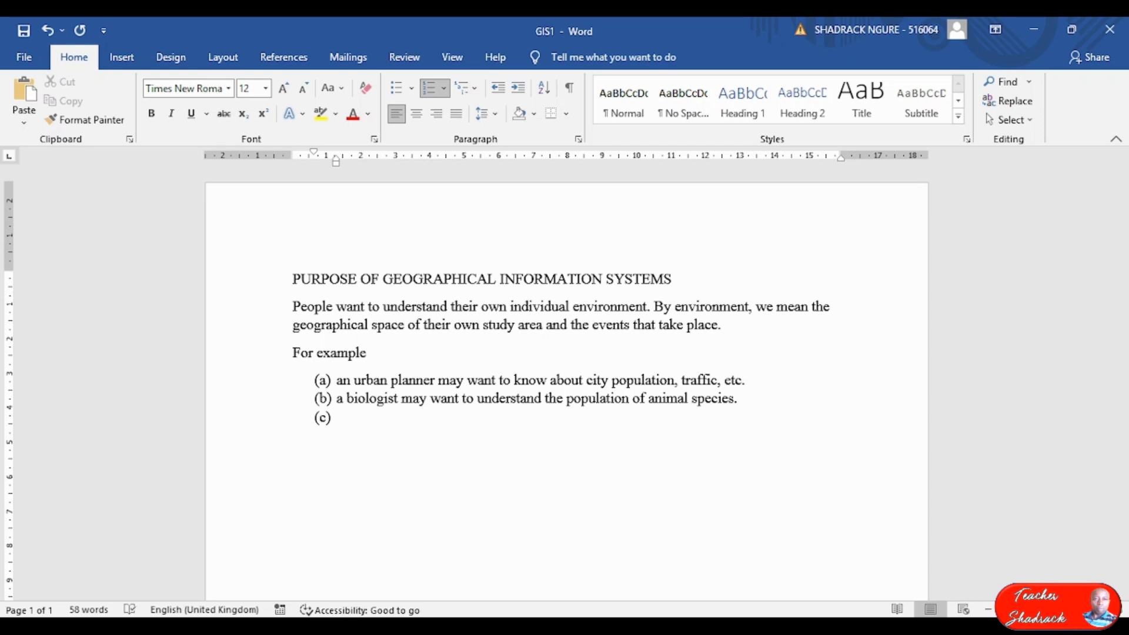
Complete item (c): a geologist may want to study building site areas, minerals deposits etc.
text(A geologist ma)
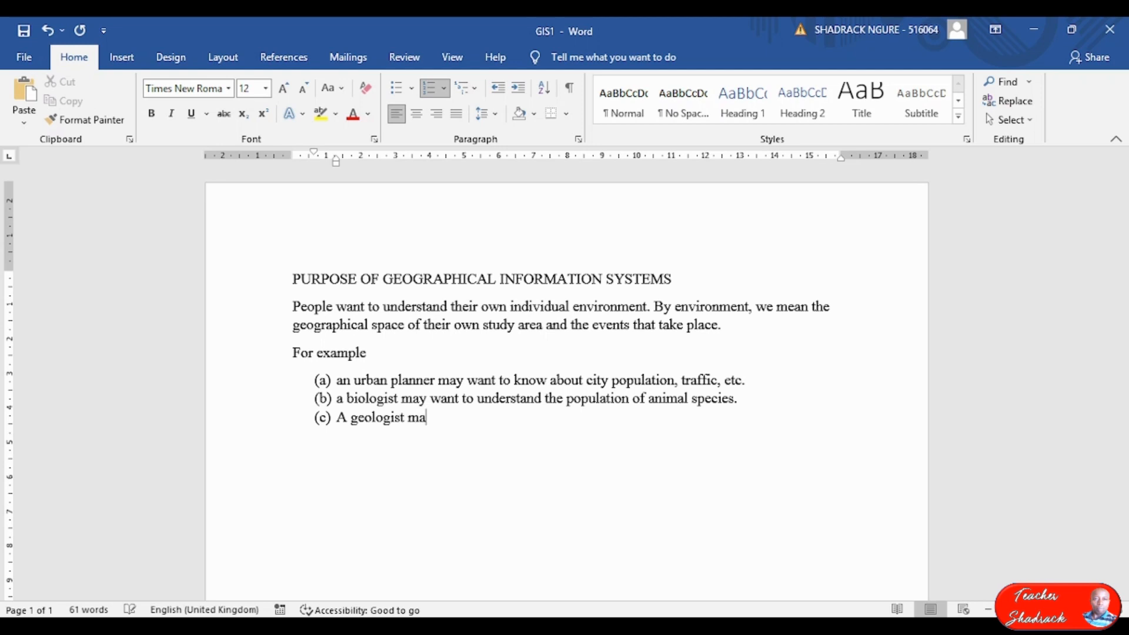
text(y want to know)
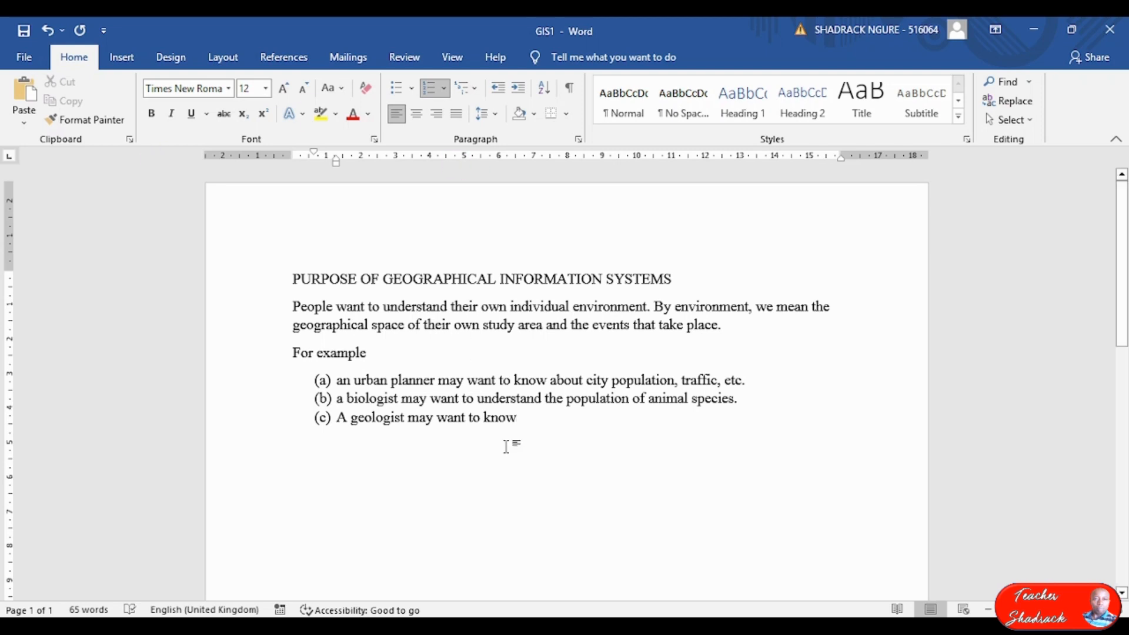
double_click(497, 418)
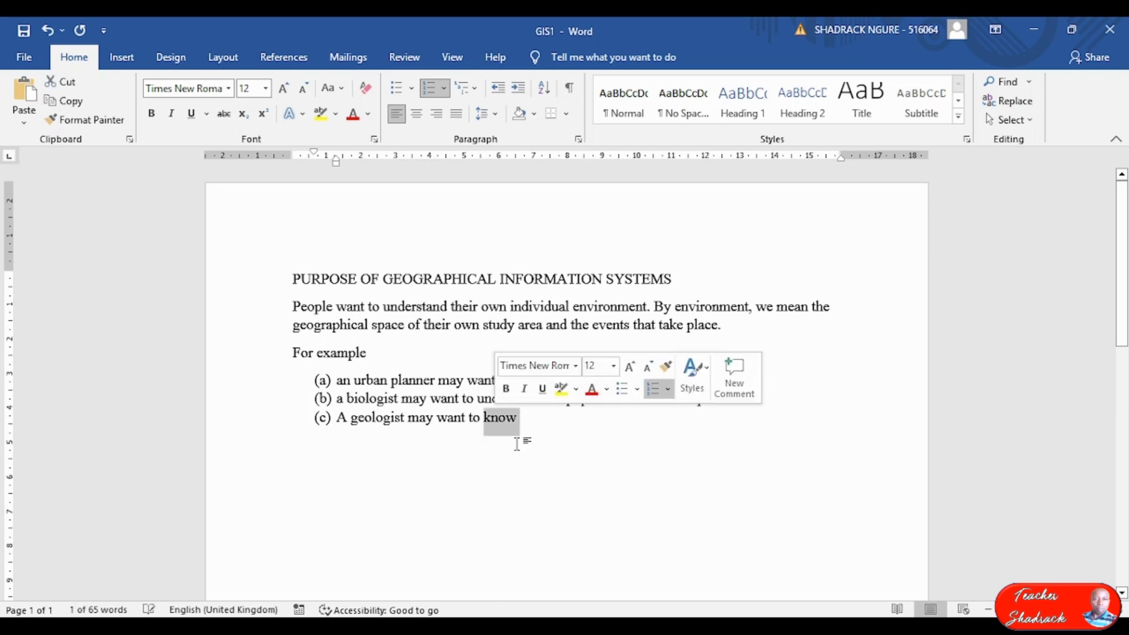
text(study )
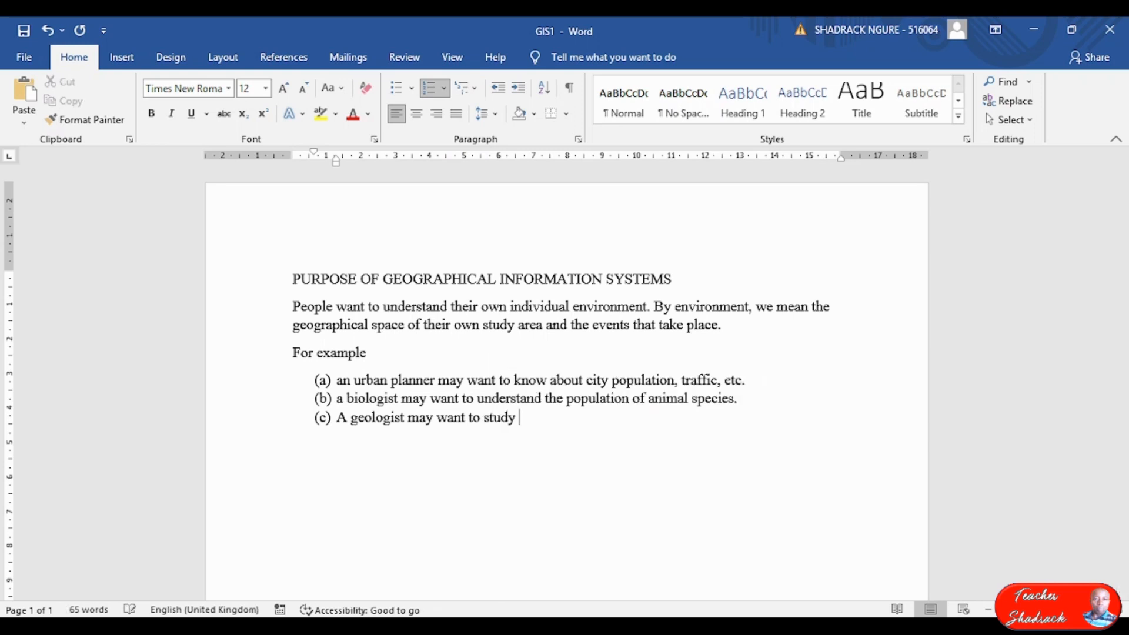
text(about )
text(t)
text(buildi)
text(ng )
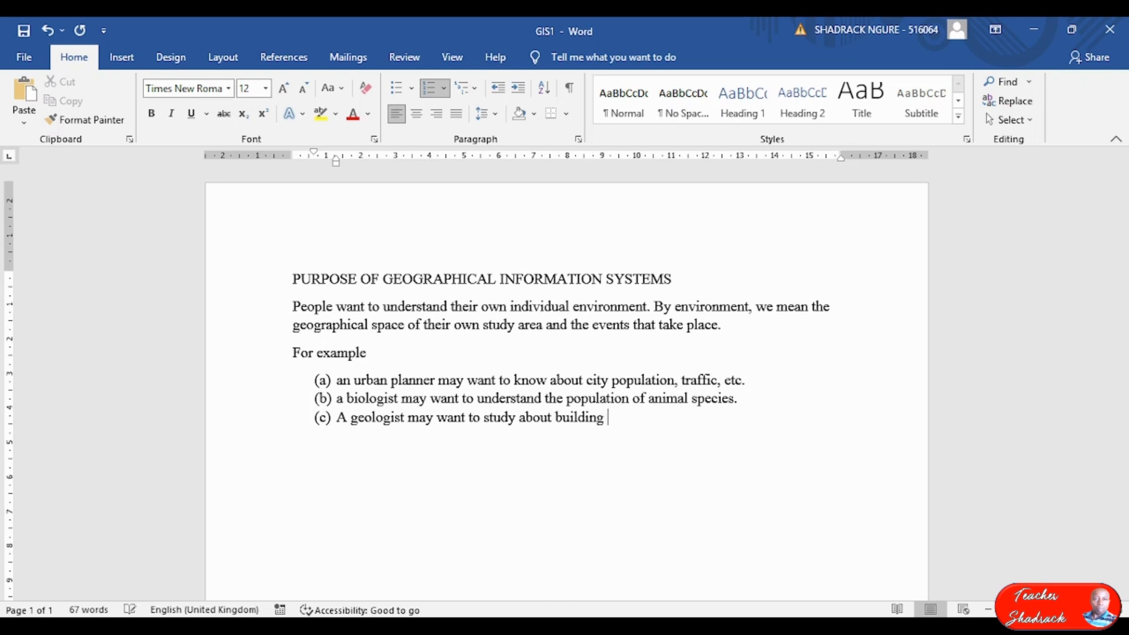
text(site areas, min)
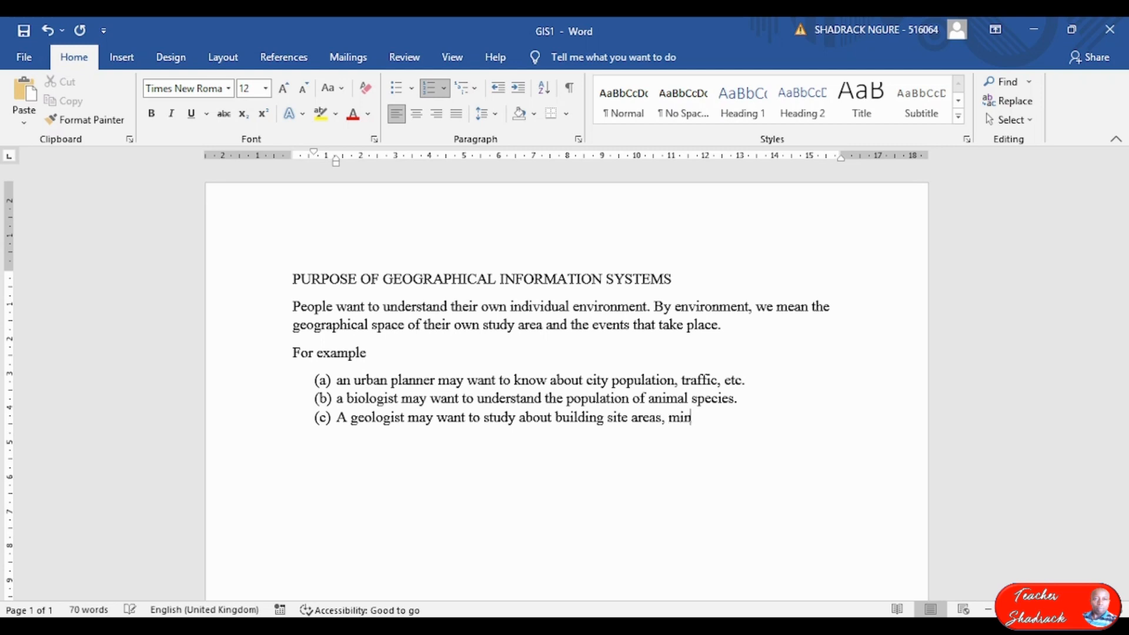
text(erals depositis etc.)
Add item (d) on a hydrologist's interest in water quality, land, physiographic features and runoff generation, starting (e).
key(Return)
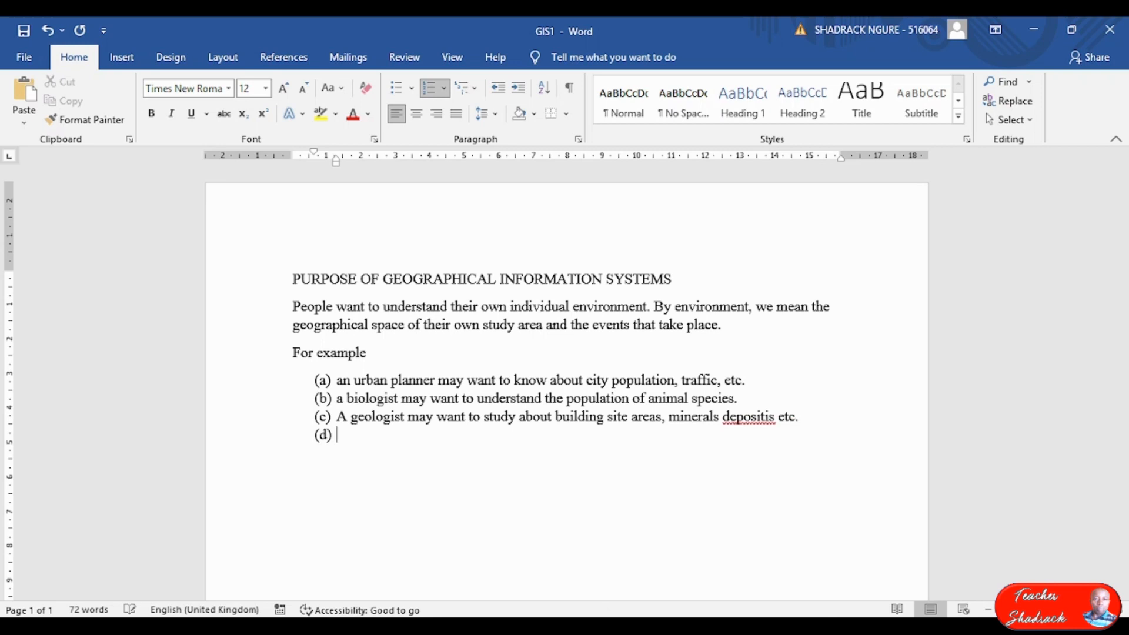
text(A hydrologist may be interes)
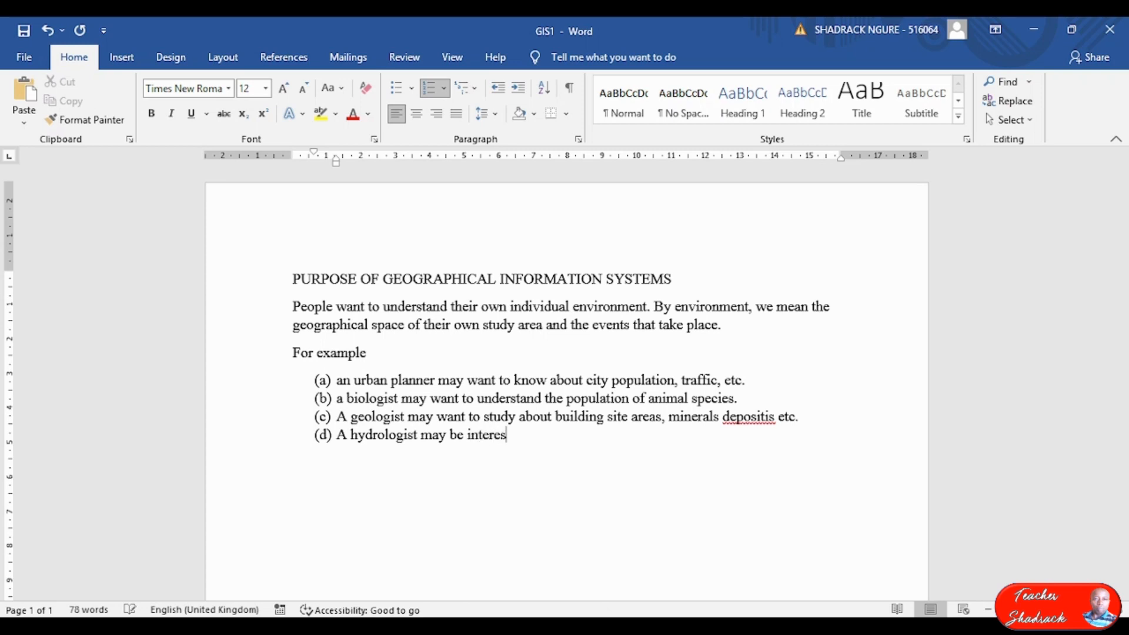
text(ted in water quality)
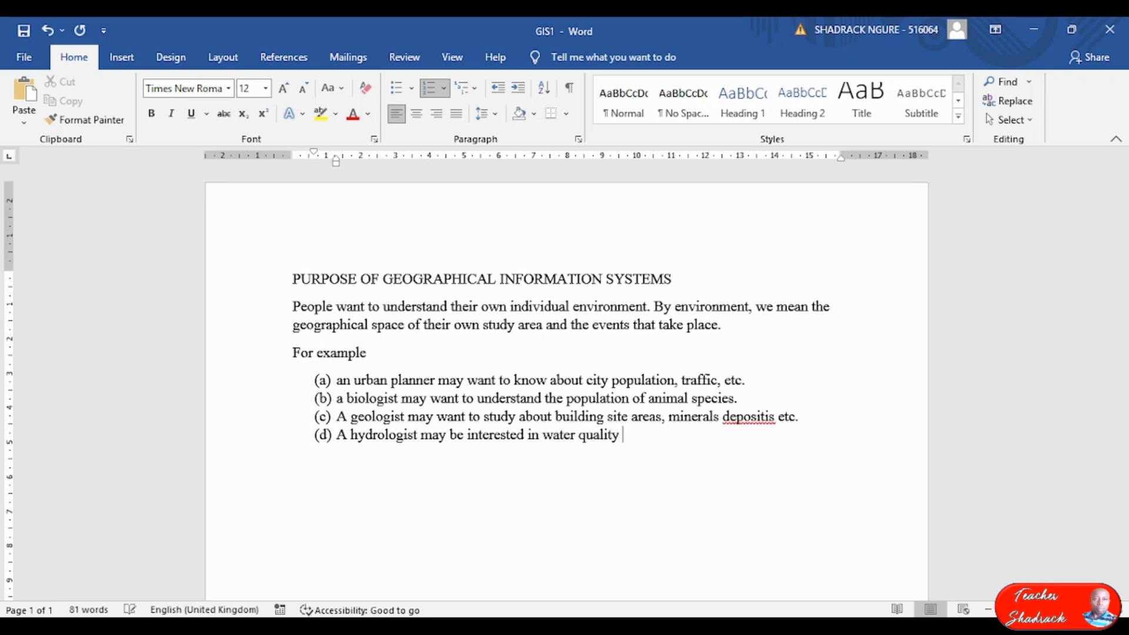
text(, land)
text(physic)
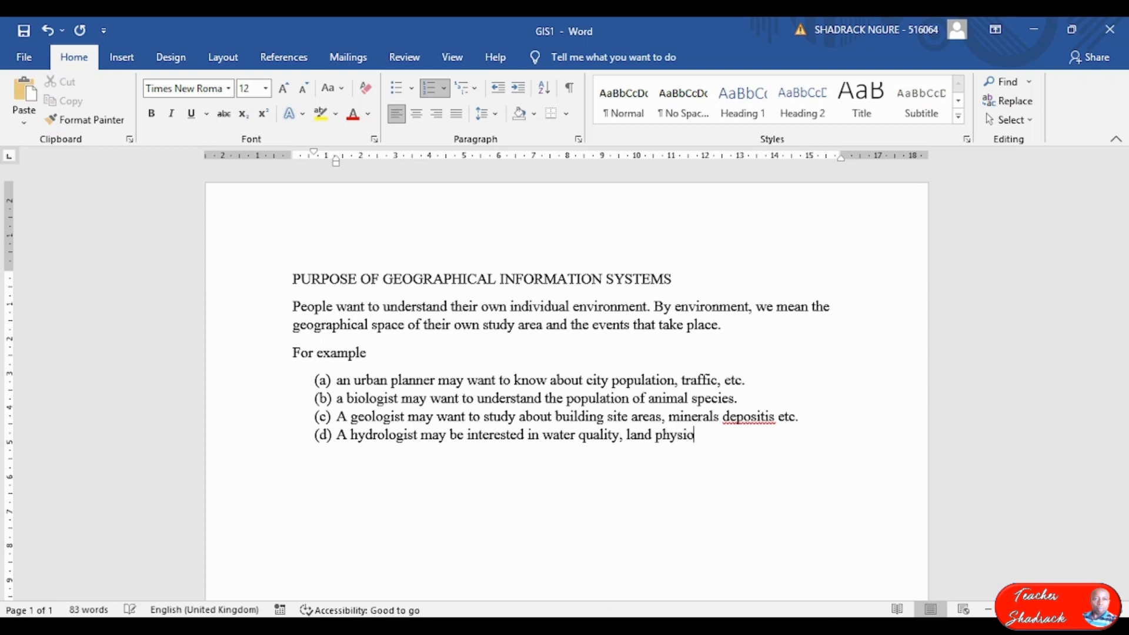
text(graphic features, tun)
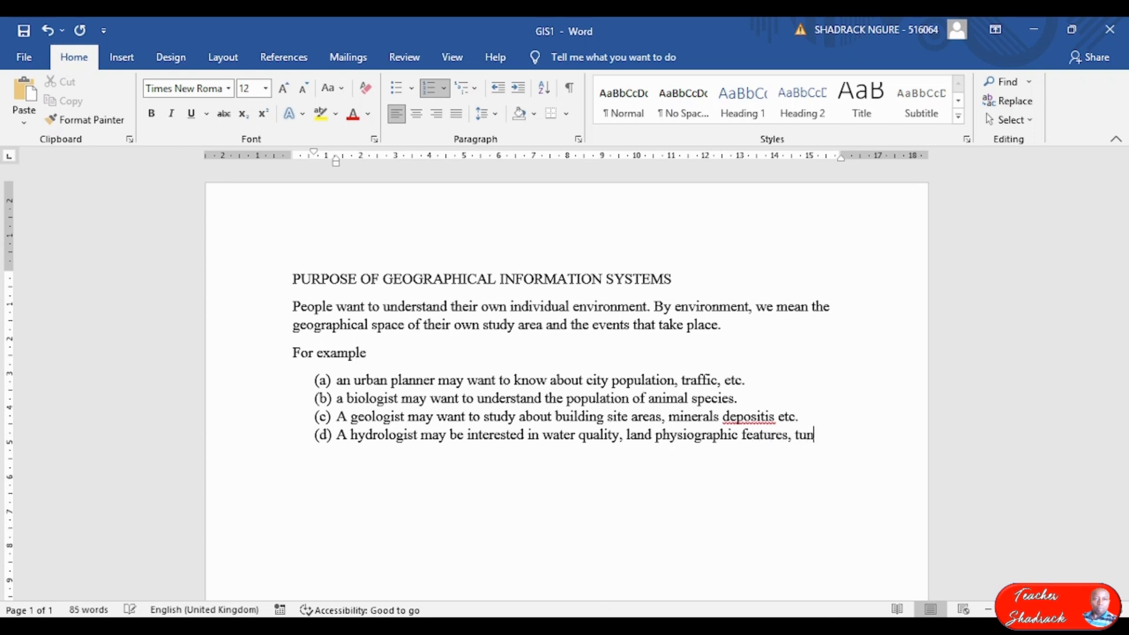
text(off generation )
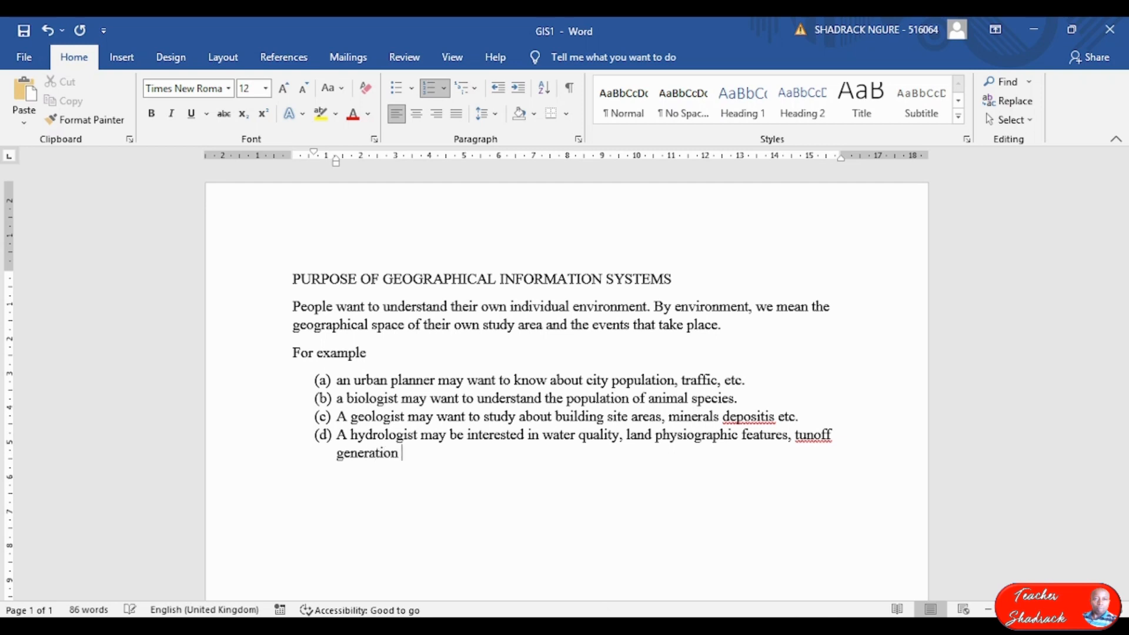
text(etc.)
key(Return)
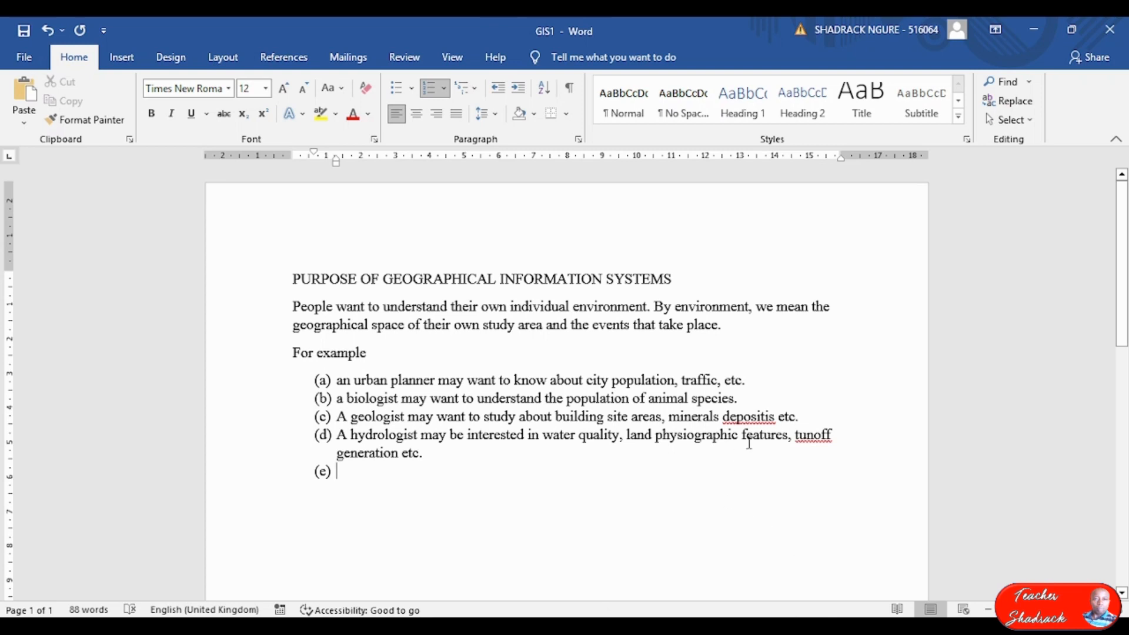
Accept the spelling suggestions 'deposits' for depositis and 'runoff' for tunoff, returning to the (e) line.
click(750, 417)
right_click(750, 418)
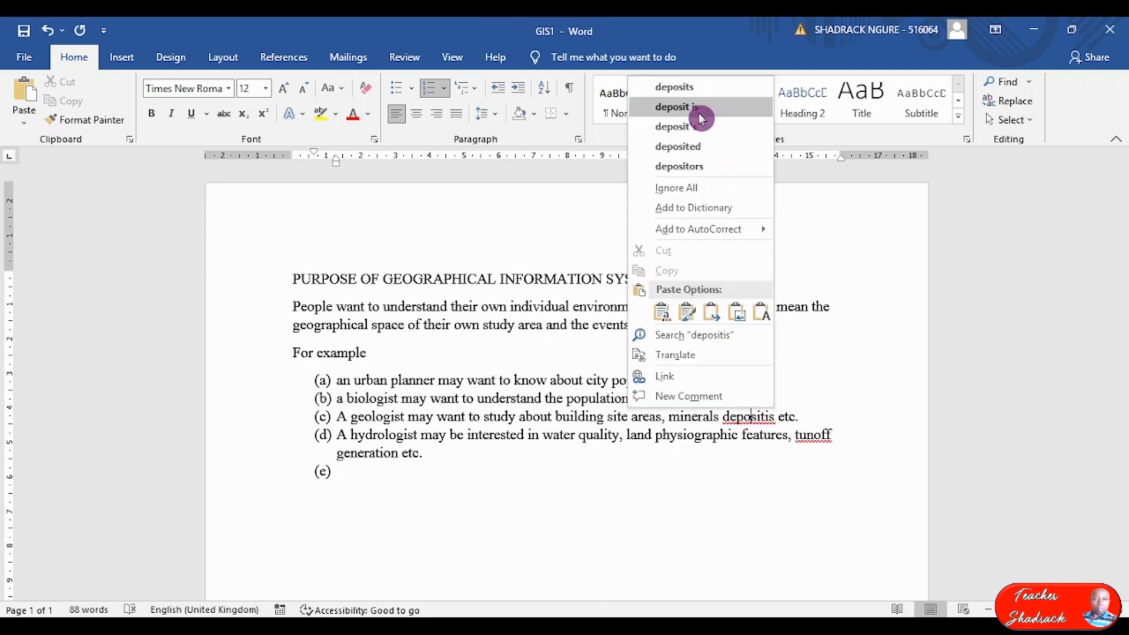
click(706, 95)
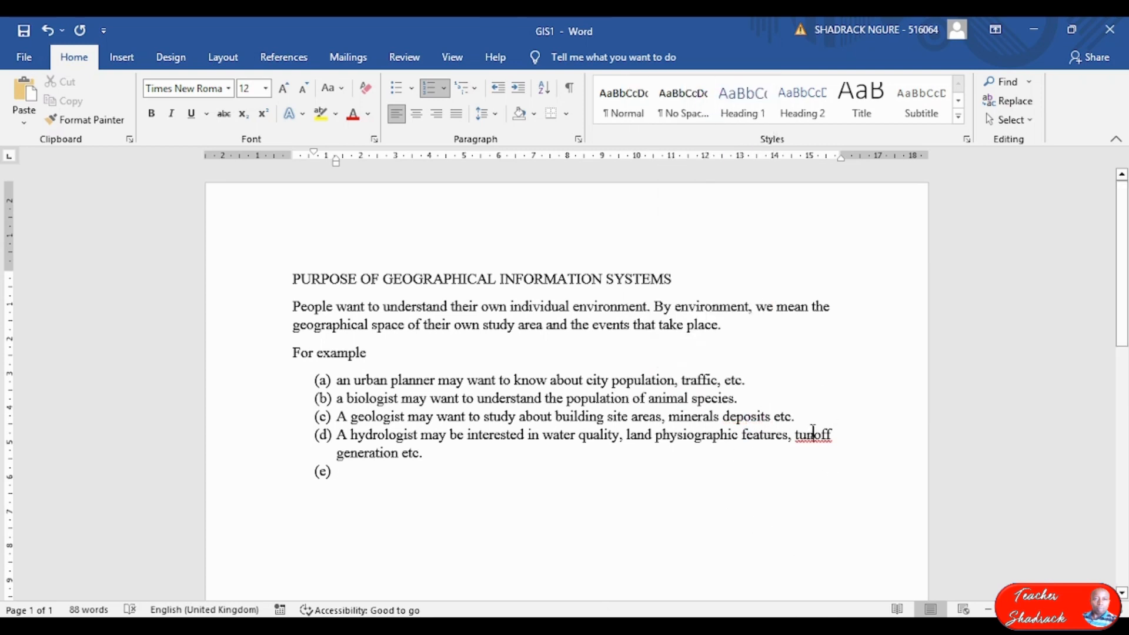
right_click(814, 435)
click(773, 171)
click(345, 472)
ctrl+scroll(385, 483, up, 3)
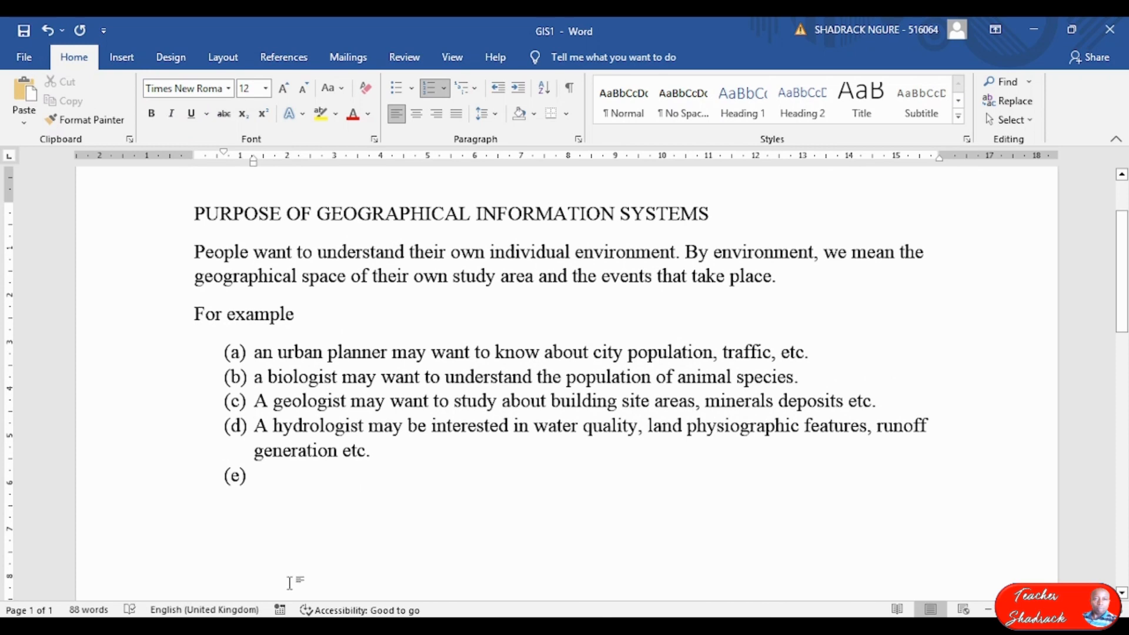
Remove the (e) numbering and indent so the empty line becomes a plain left-margin paragraph.
key(BackSpace)
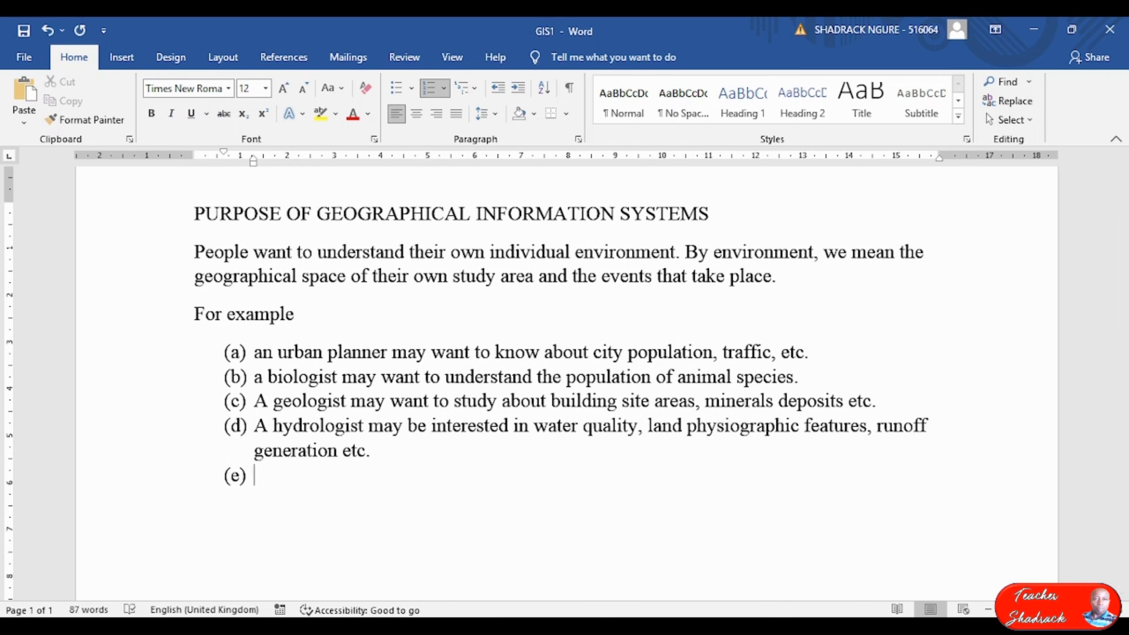
key(BackSpace)
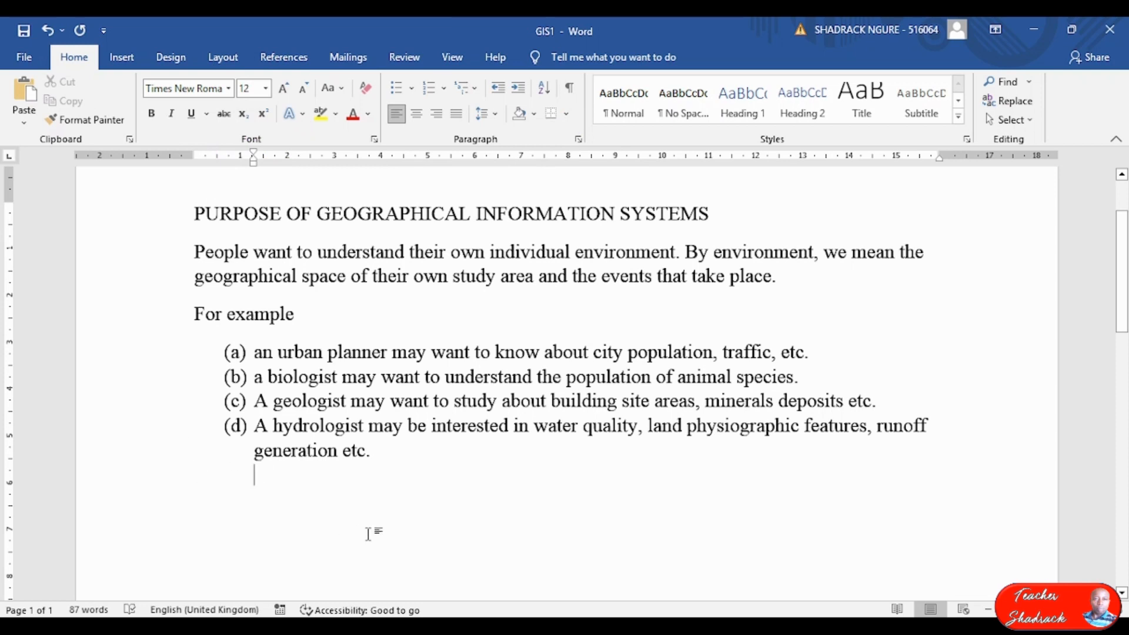
key(BackSpace)
key(BackSpace)
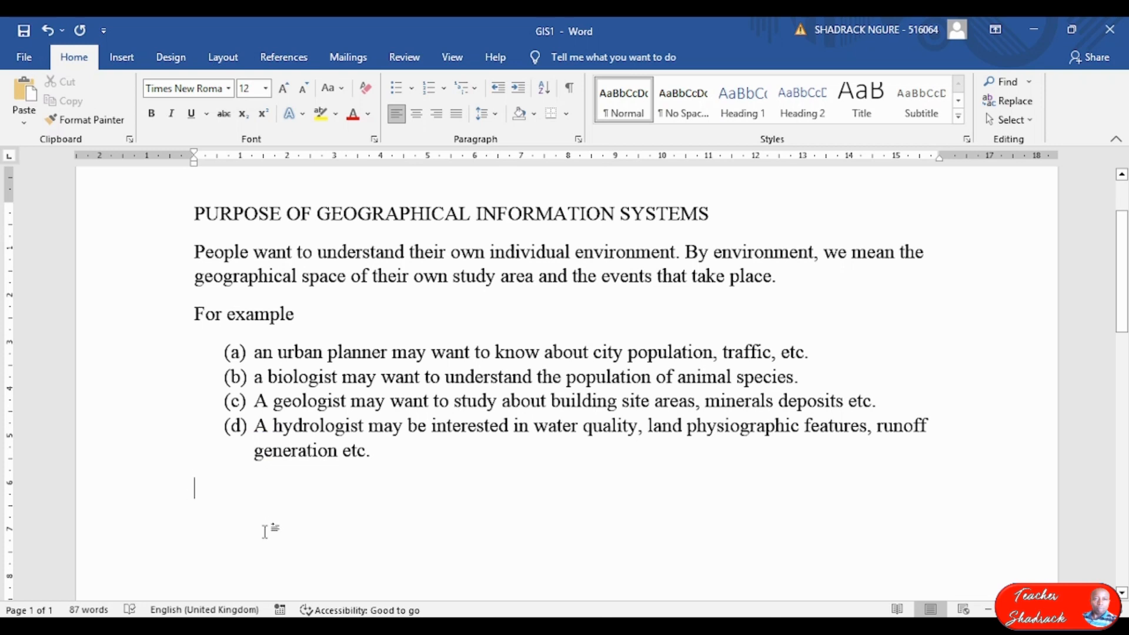
Type 'All these professionals require data that relates to space and typically involving positional data'.
text(All )
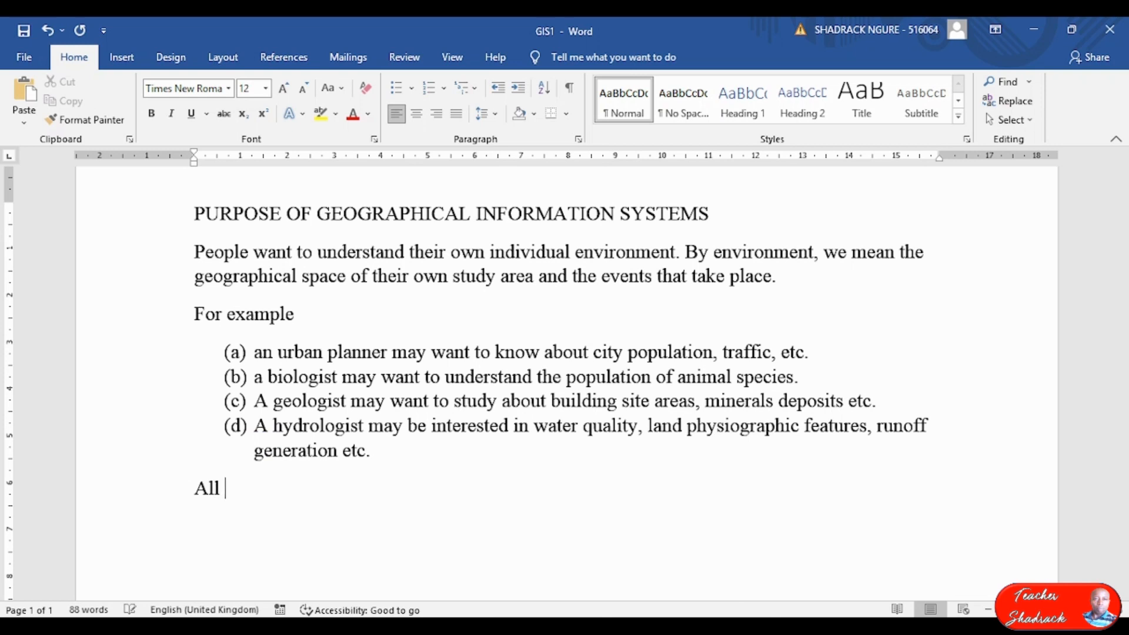
text(these profession)
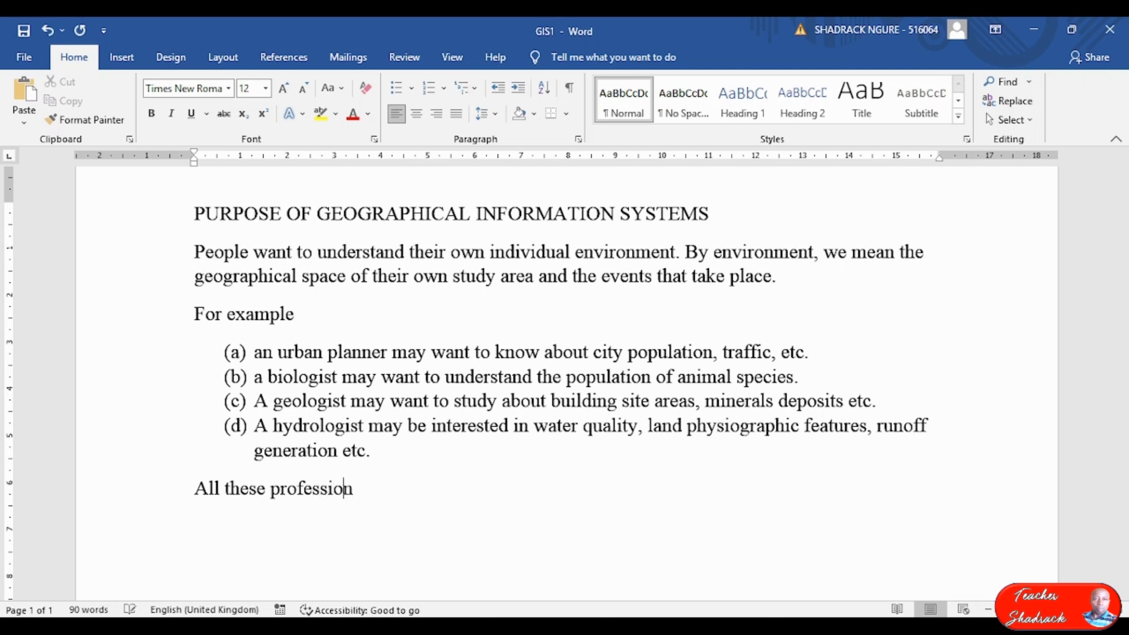
text(als require data that relates to)
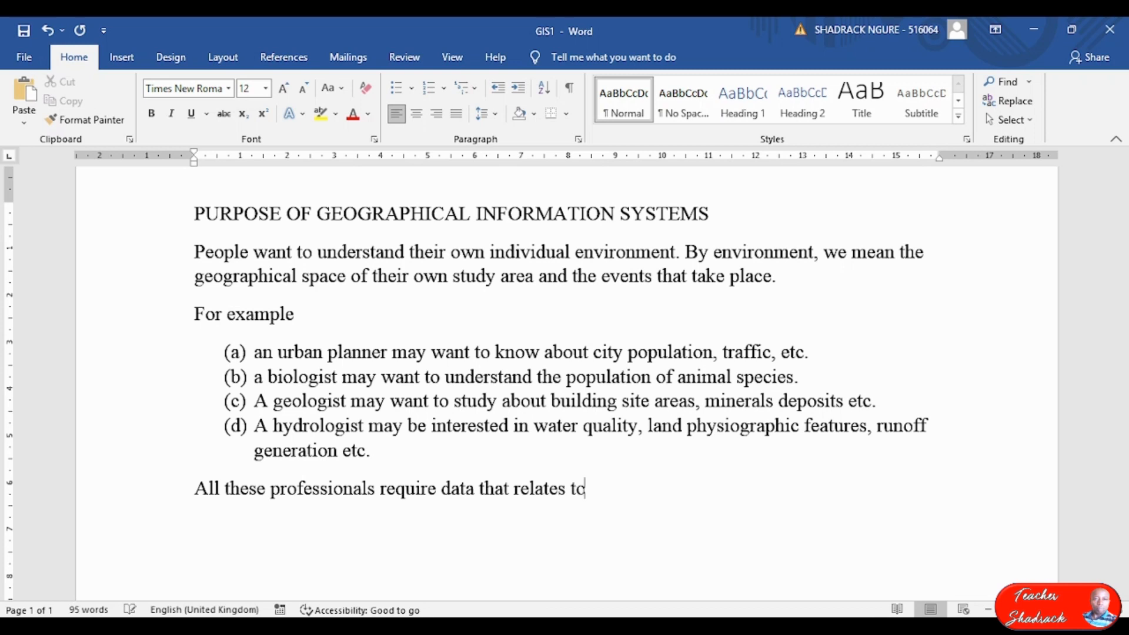
text( space and t)
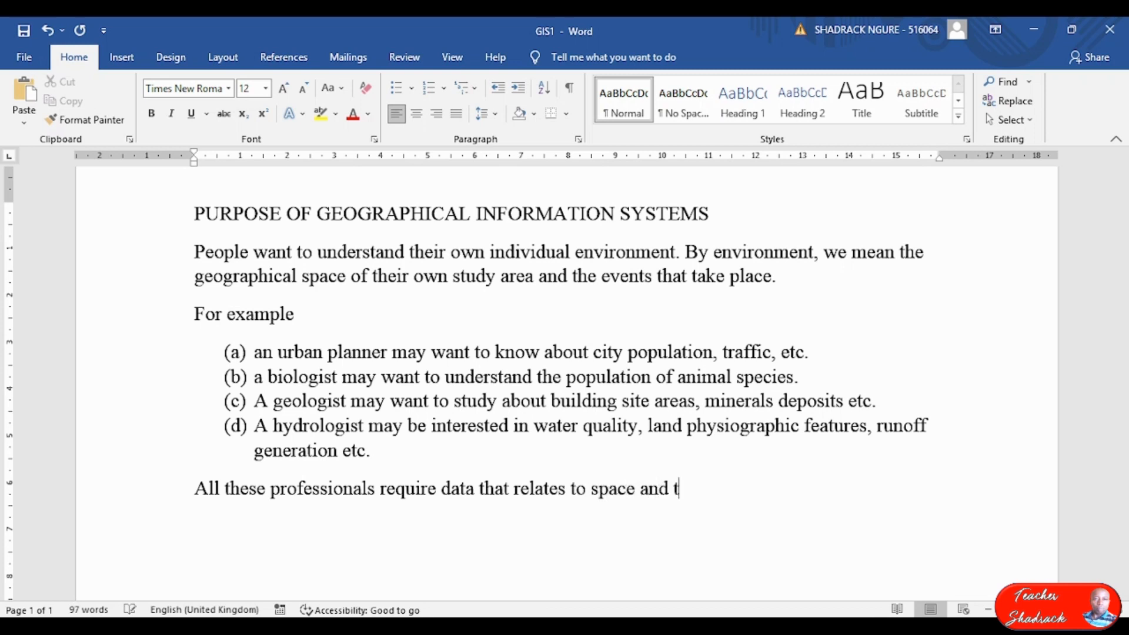
text(ypically )
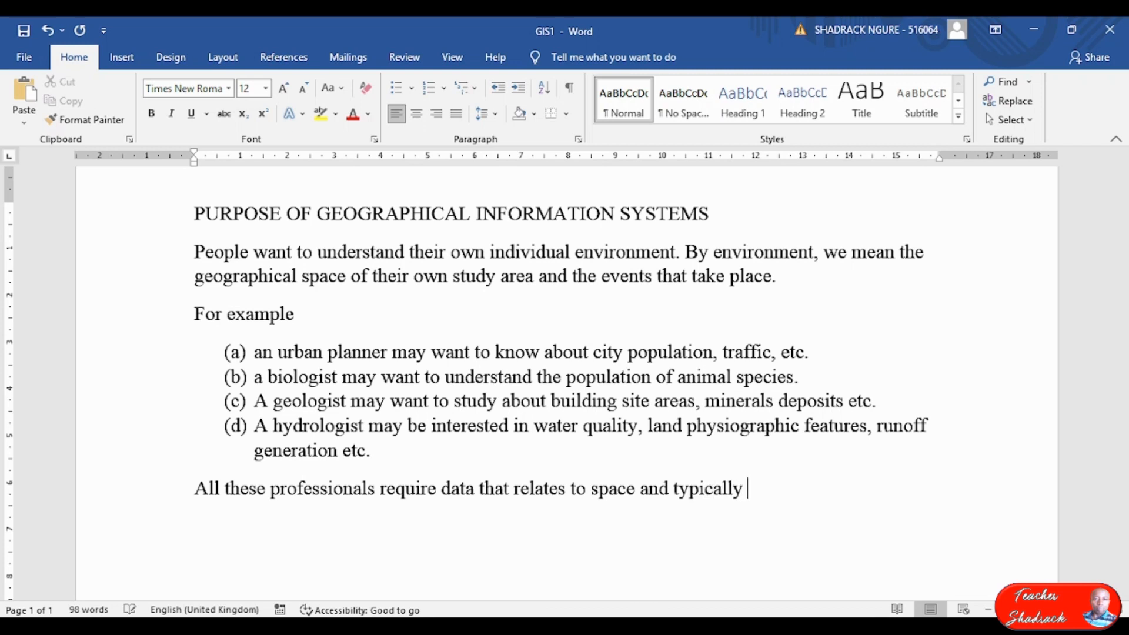
text(involving t)
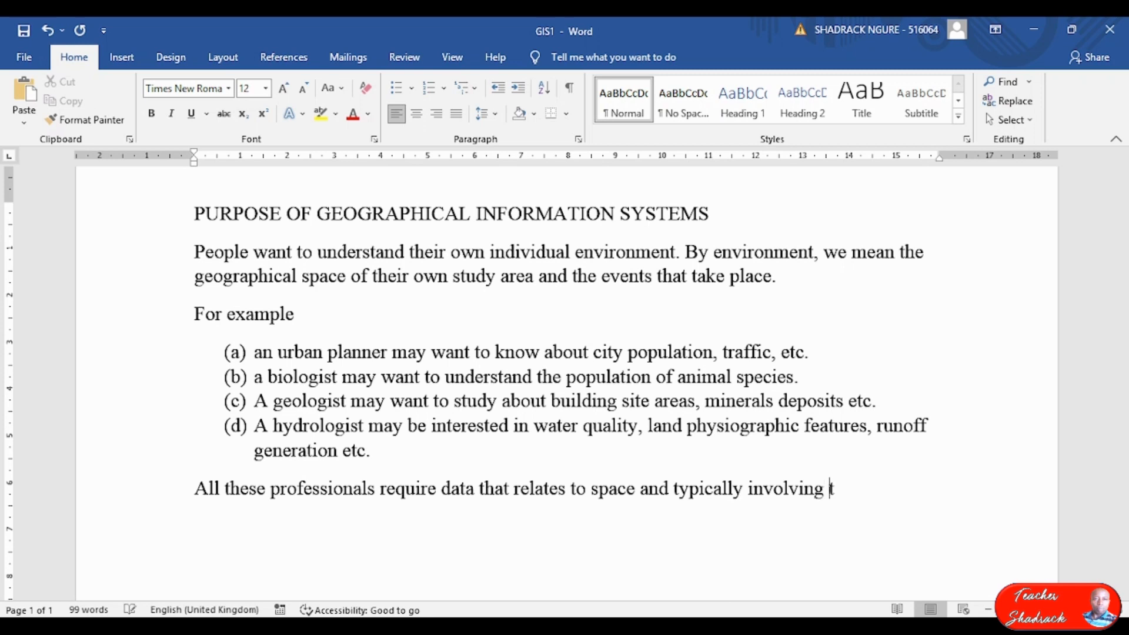
key(BackSpace)
text(position)
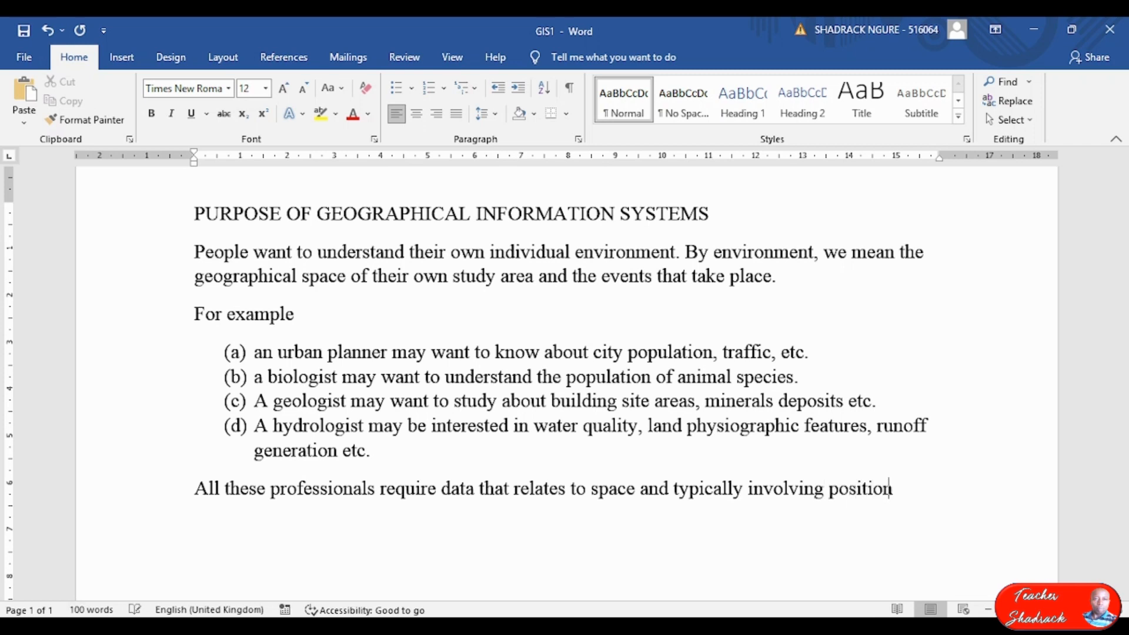
text(al data)
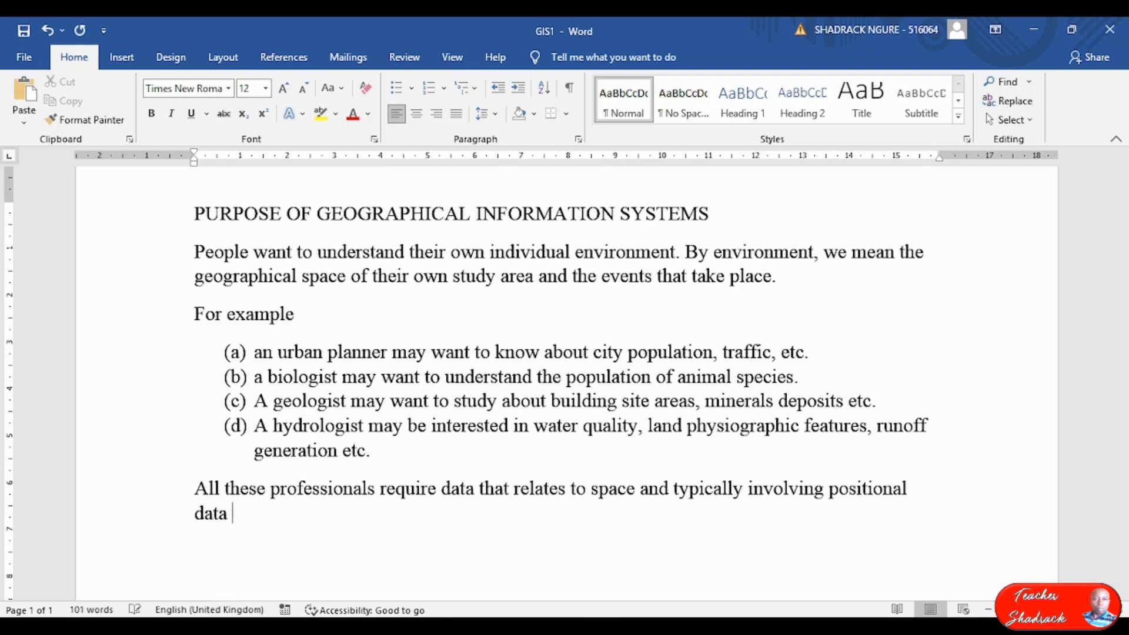
key(BackSpace)
Add the sentence '. Positional data determines where things are, where they will be in future.'.
text(. Positiona)
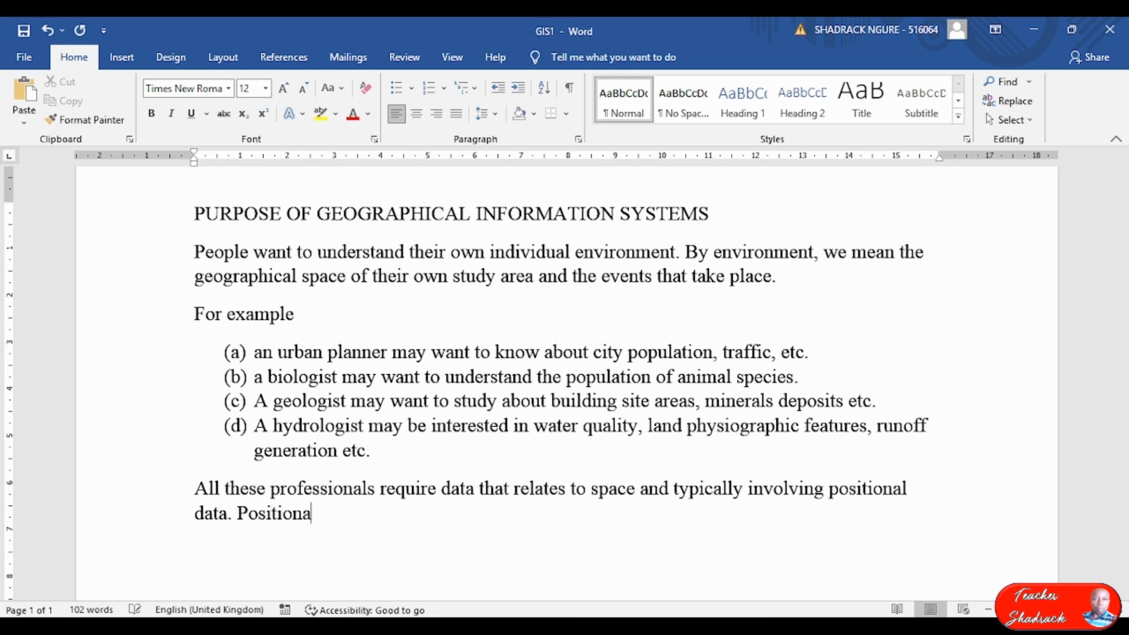
text(l data determines )
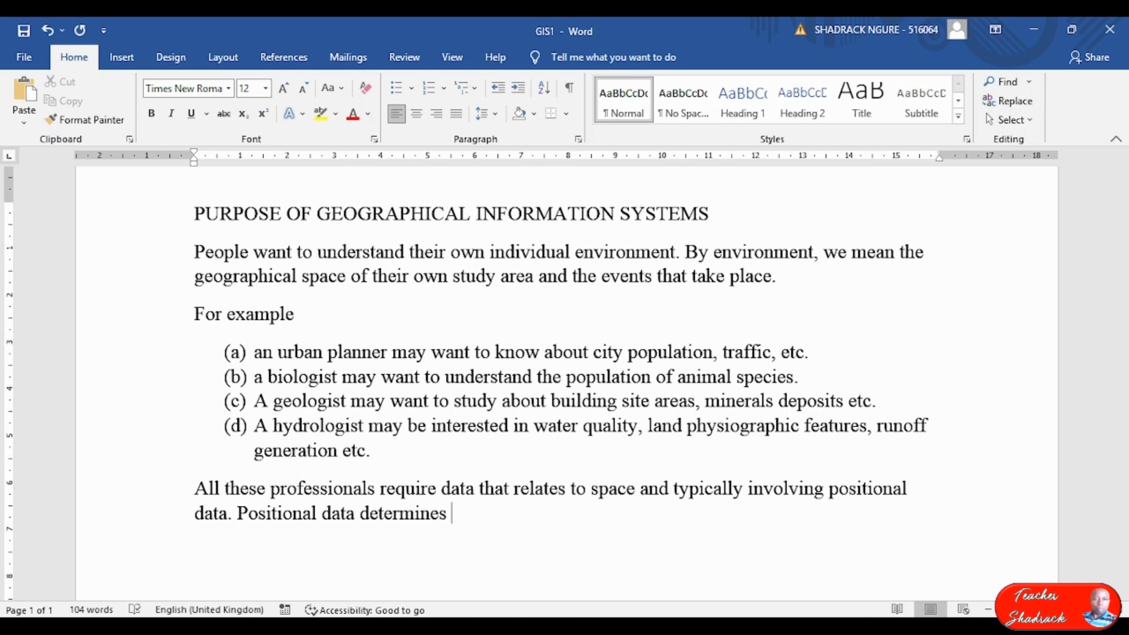
text(where thi)
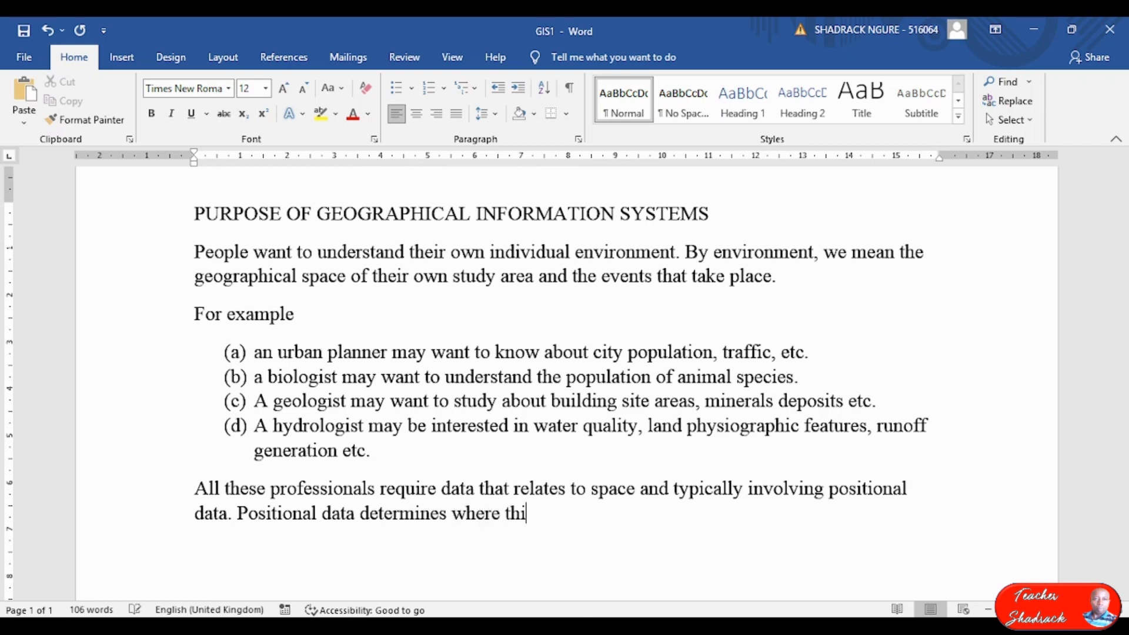
text(ngs are, )
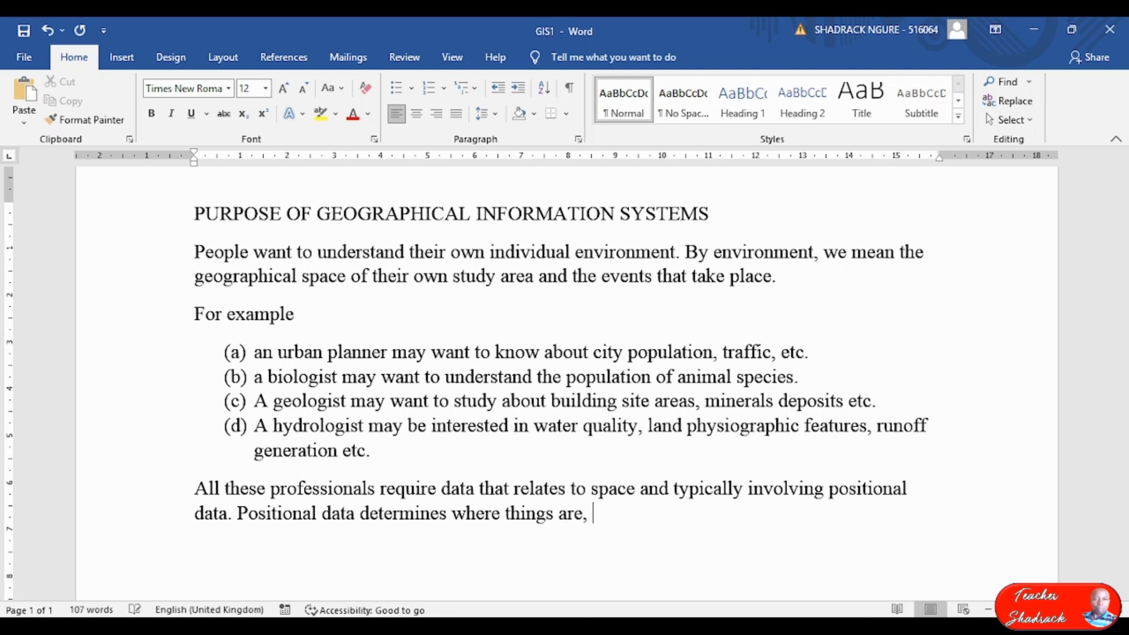
text(where they th)
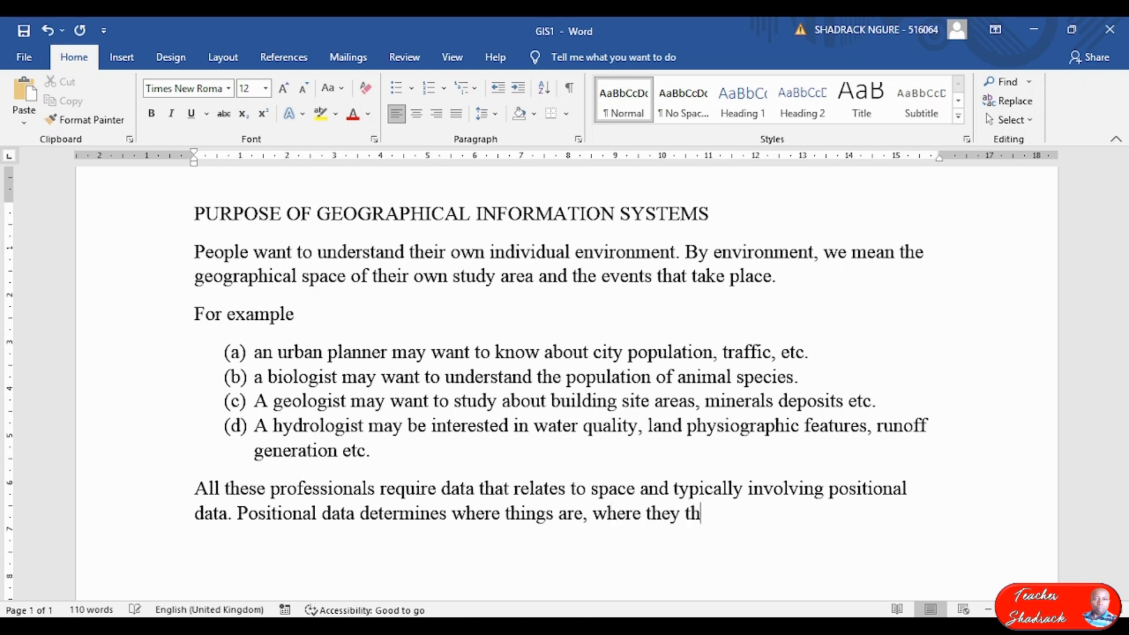
key(BackSpace)
key(BackSpace)
text(will be infuture)
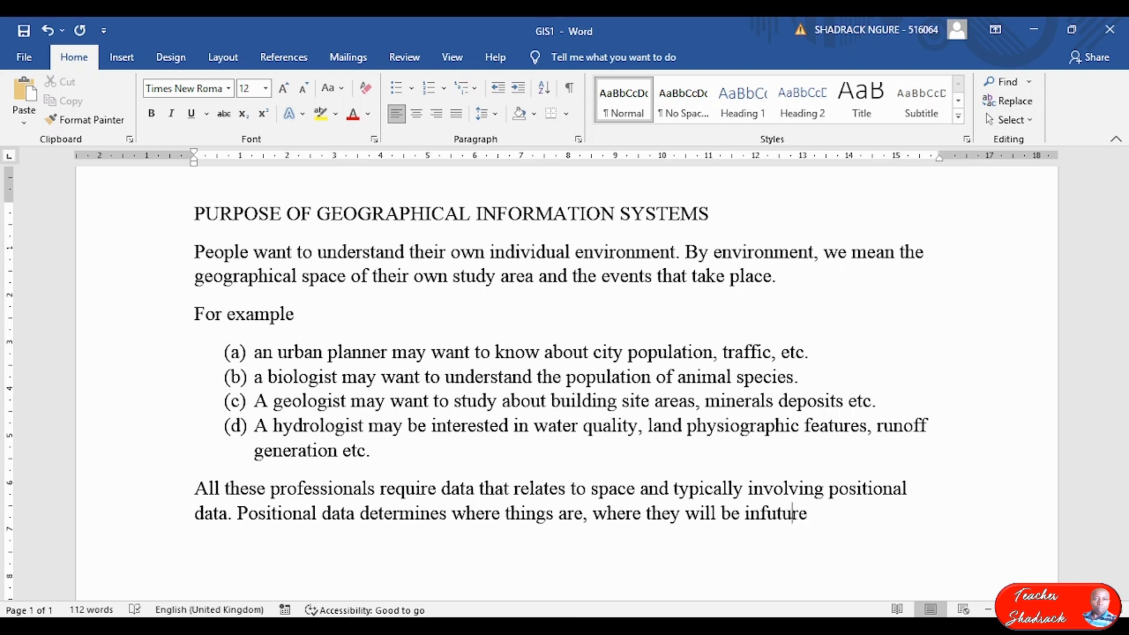
click(763, 513)
key(End)
text(.)
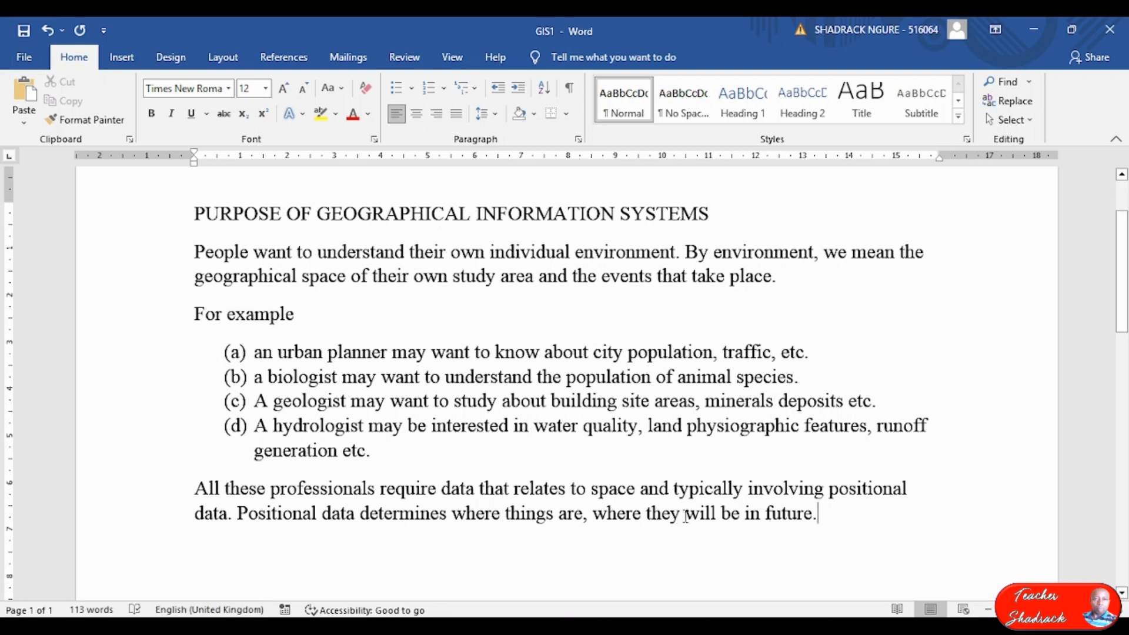
Change the sentence to read 'where they were or will be in future'.
mouse_move(732, 624)
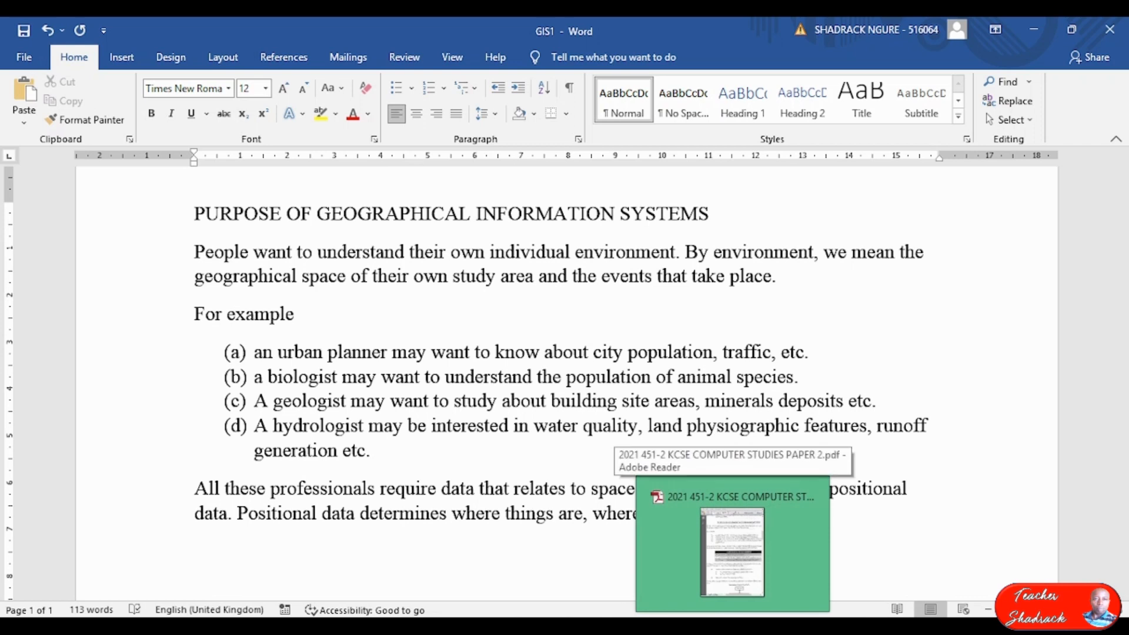
click(684, 514)
text(were a)
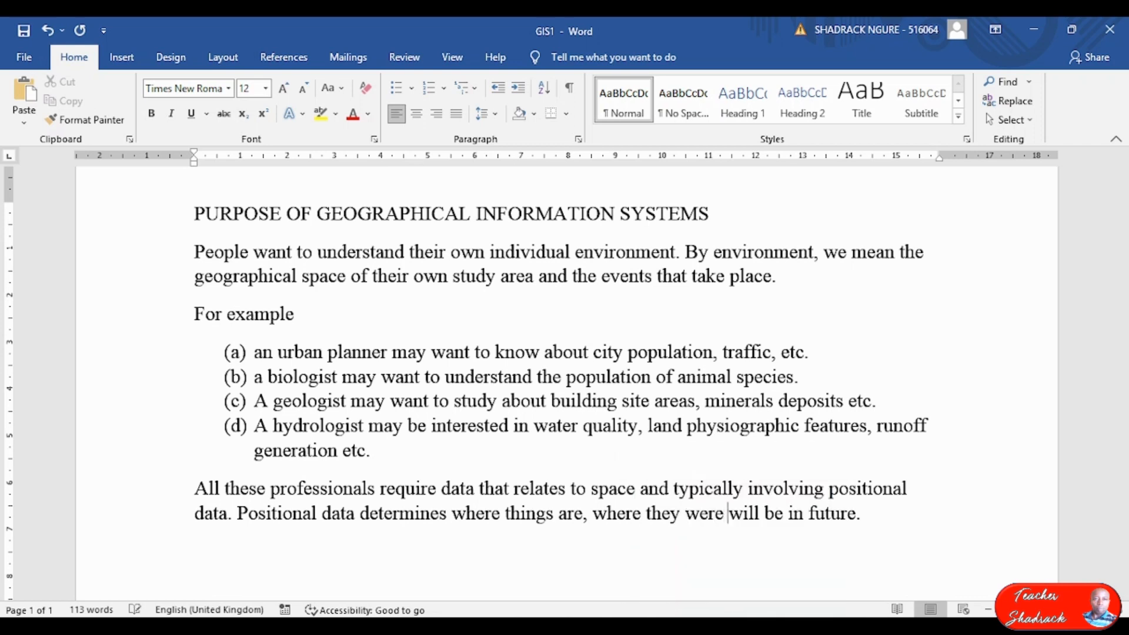
text(nd)
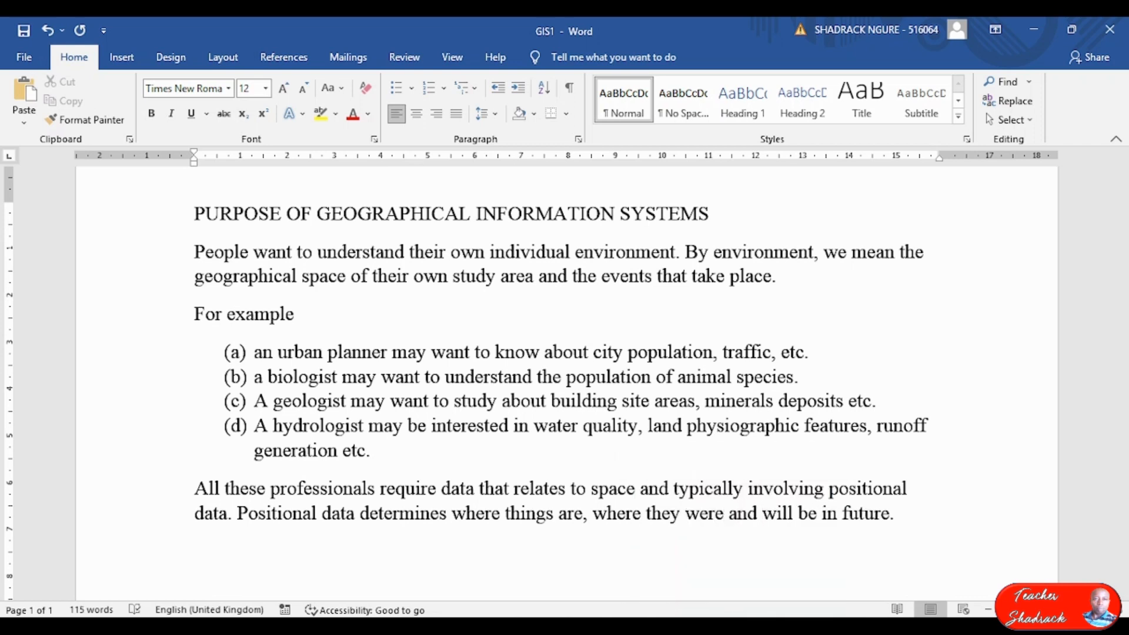
double_click(746, 514)
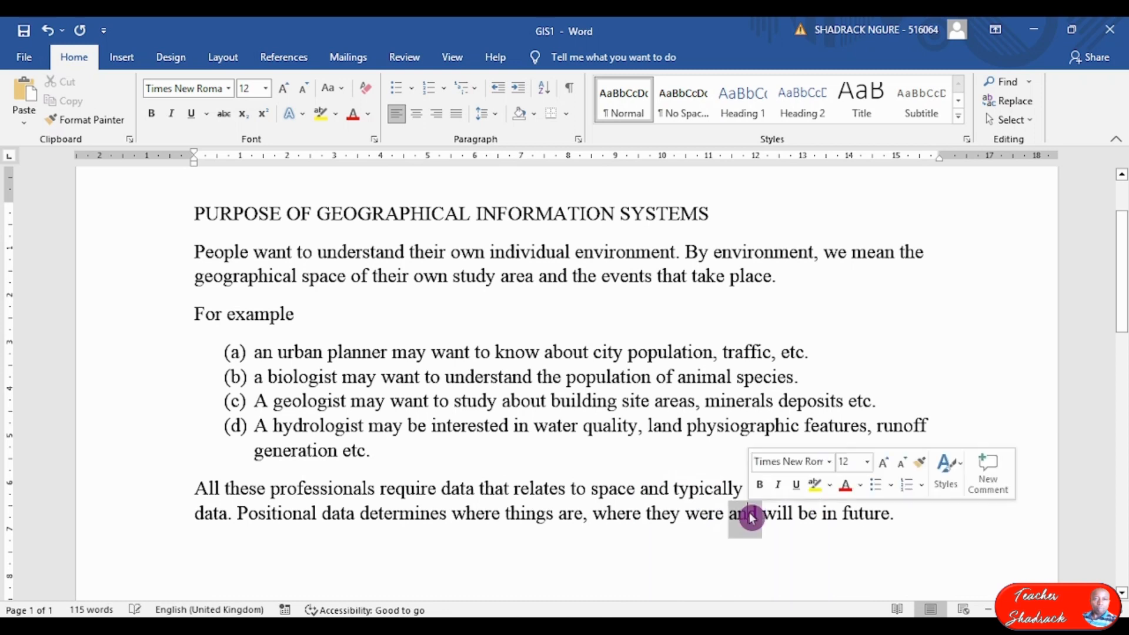
text(or)
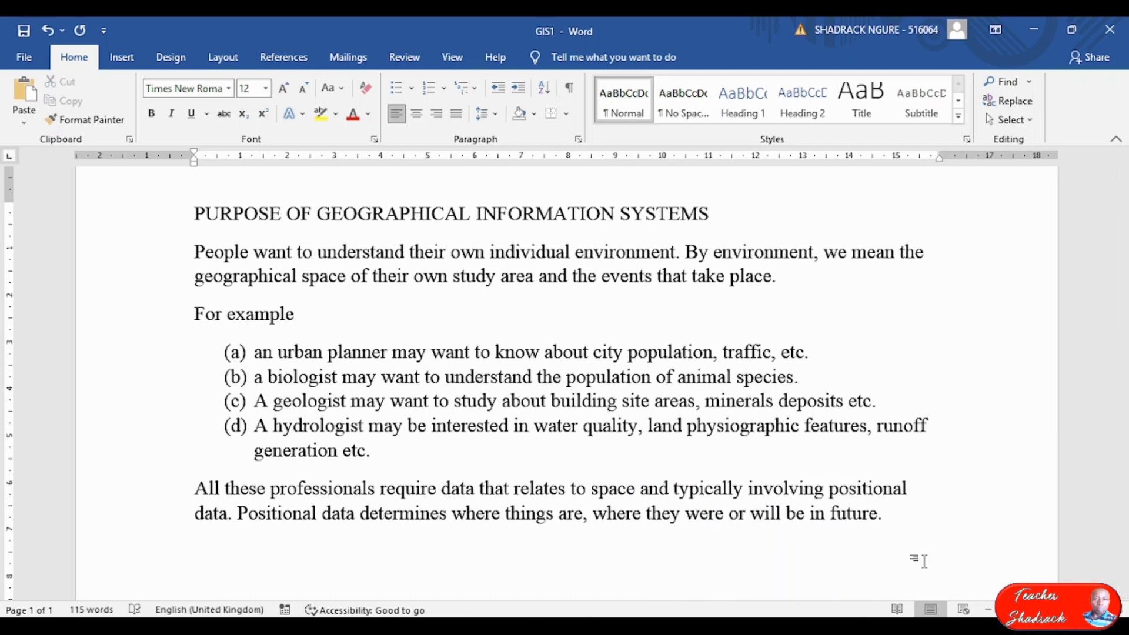
Add a blank line after 'future.' and switch to the exam PDF.
click(932, 520)
key(Return)
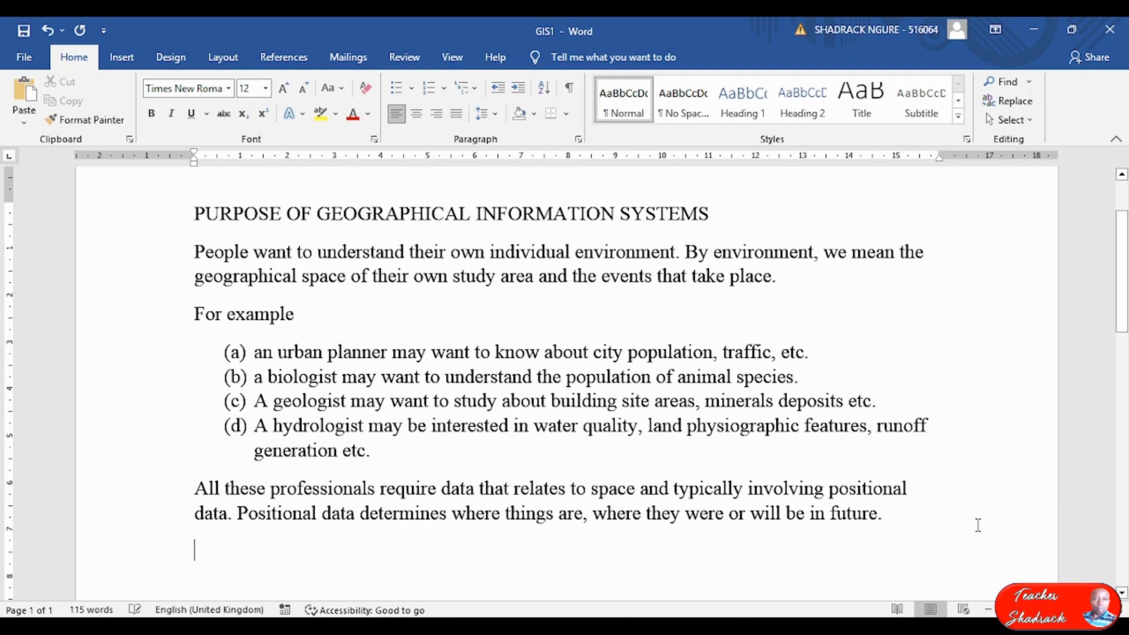
key(alt+Tab)
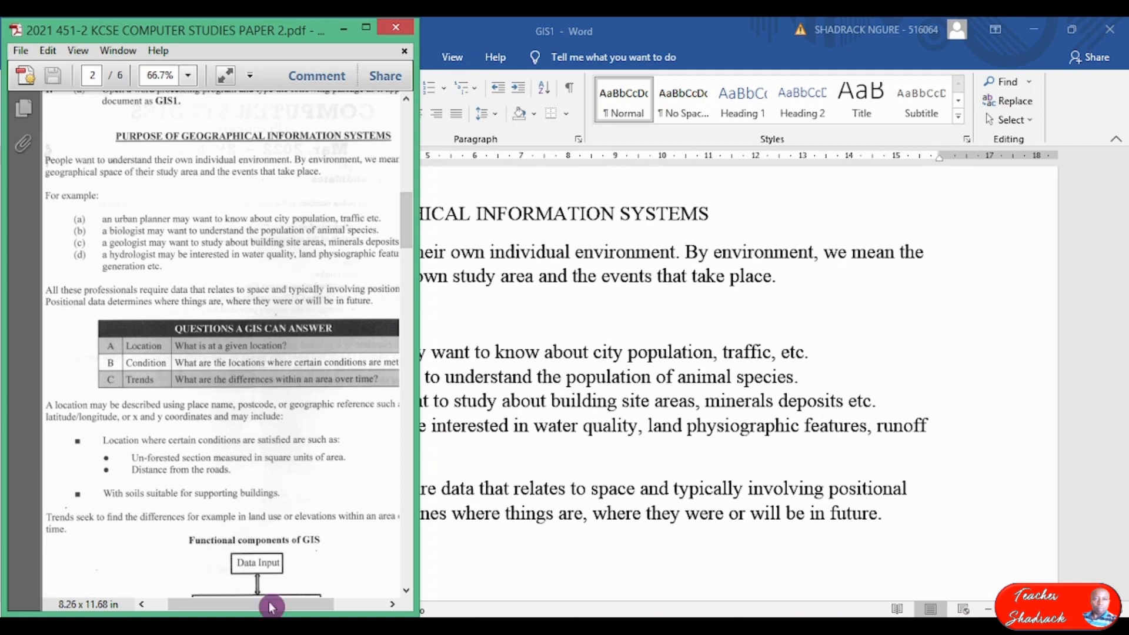
Scroll the exam page right to reveal its full text, then restore GIS1 beside the PDF.
drag(258, 609, 271, 609)
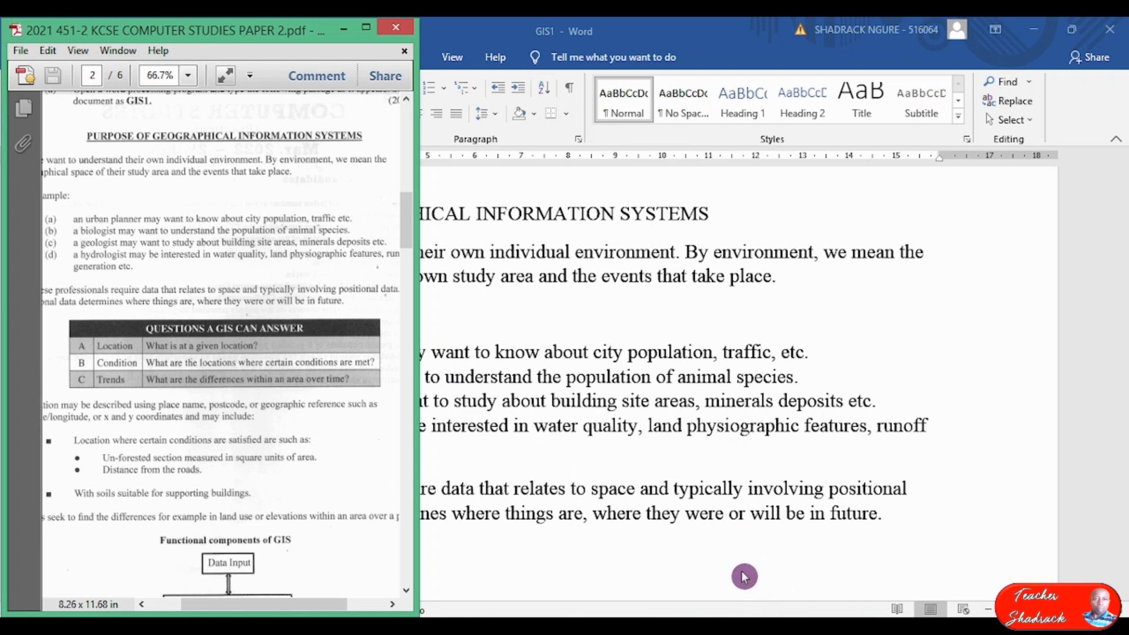
click(1071, 30)
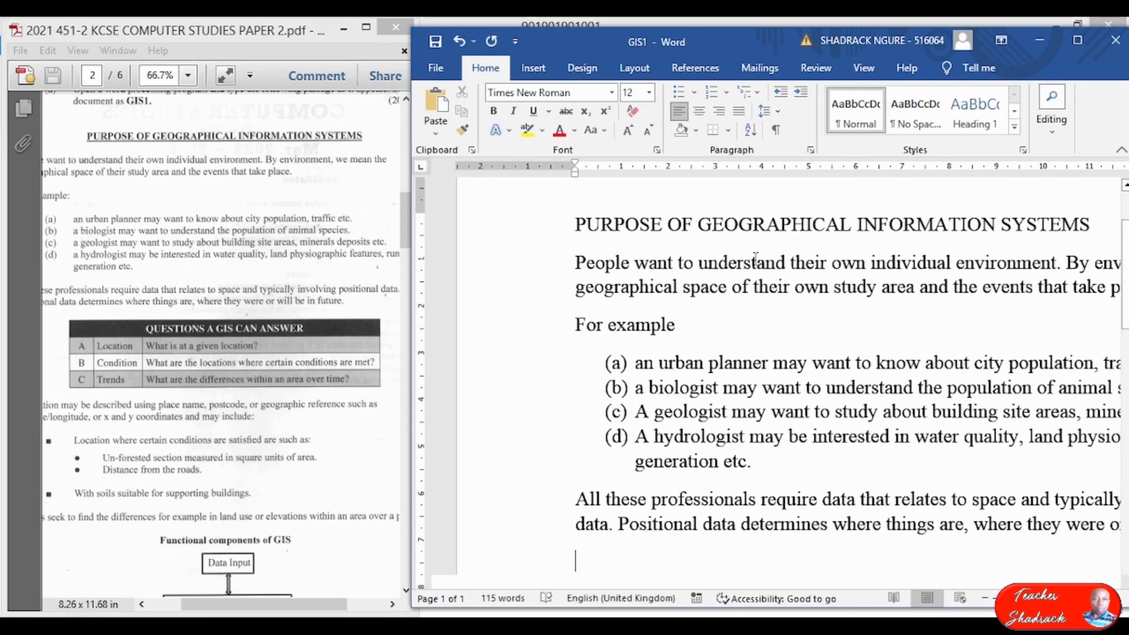
scroll(735, 438, down, 2)
scroll(752, 405, down, 2)
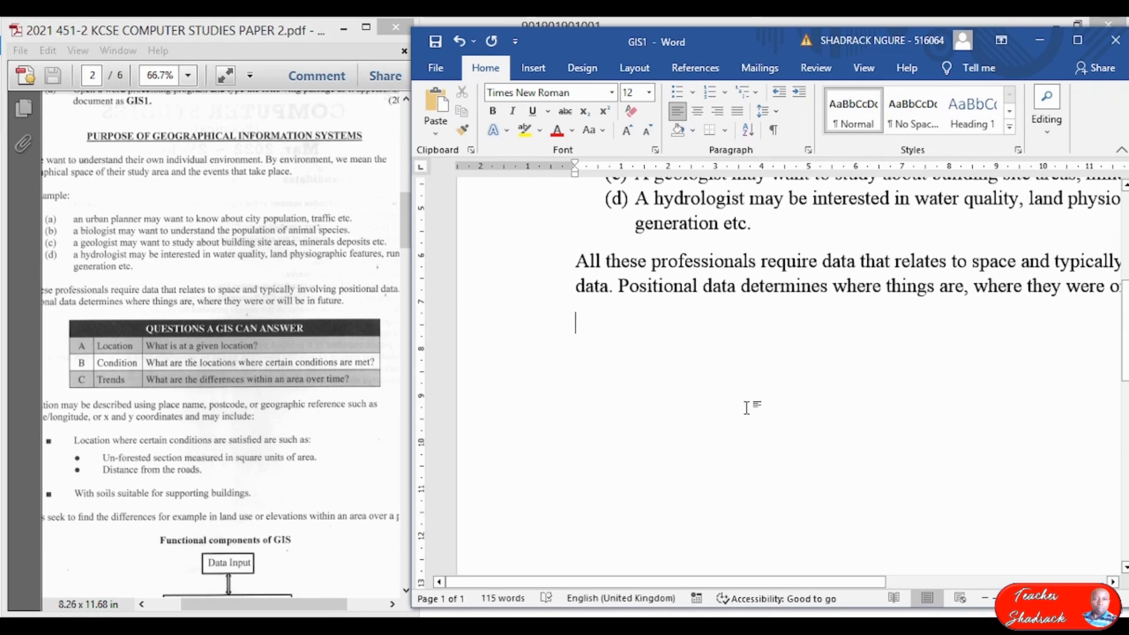
Insert a 3-column by 4-row table below the positional-data paragraph and select its first row.
click(536, 72)
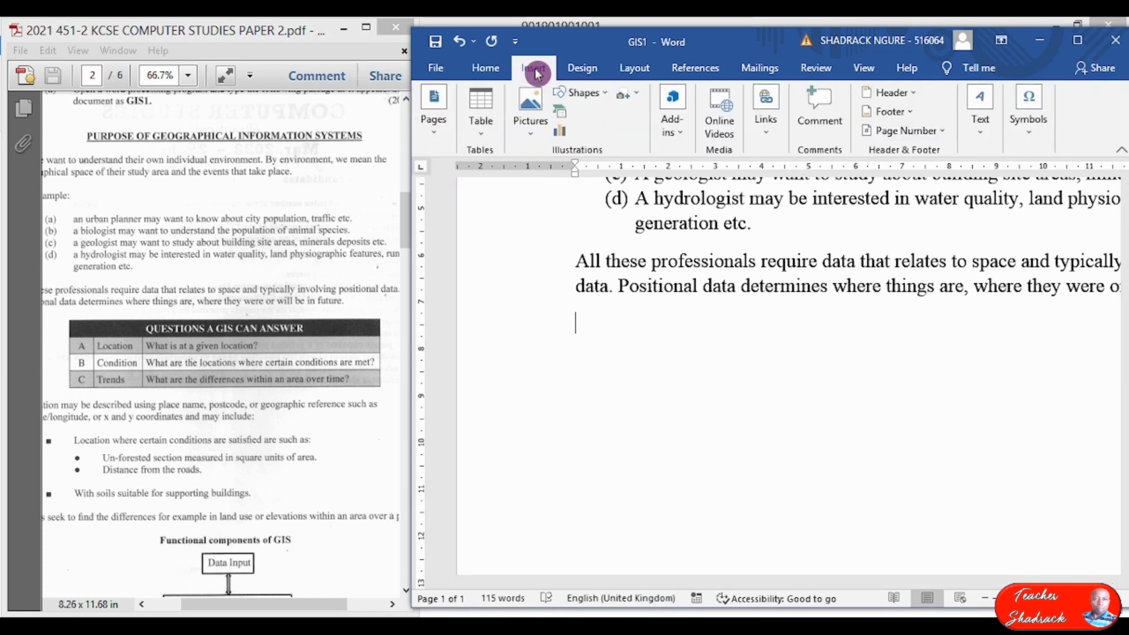
click(480, 124)
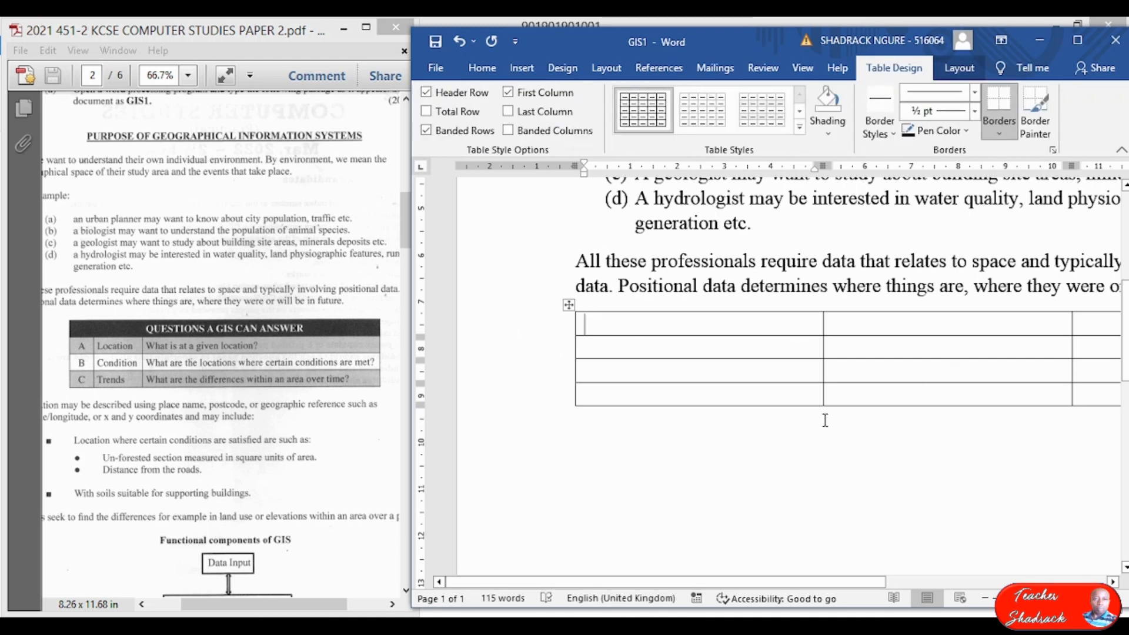
scroll(752, 436, down, 3)
scroll(751, 436, down, 3)
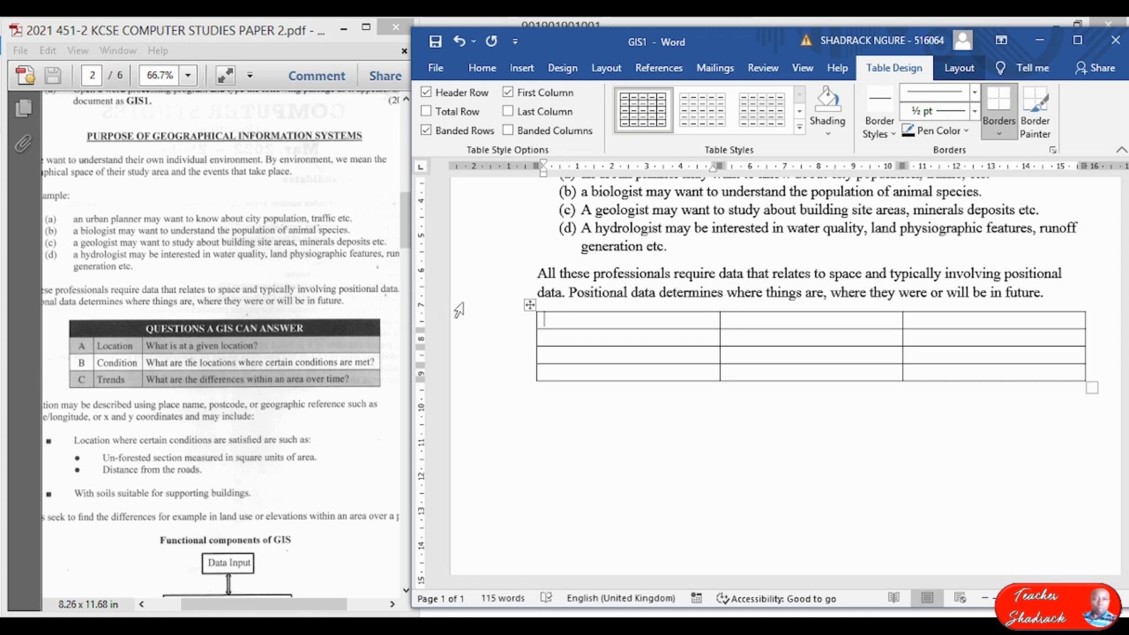
drag(575, 322, 933, 331)
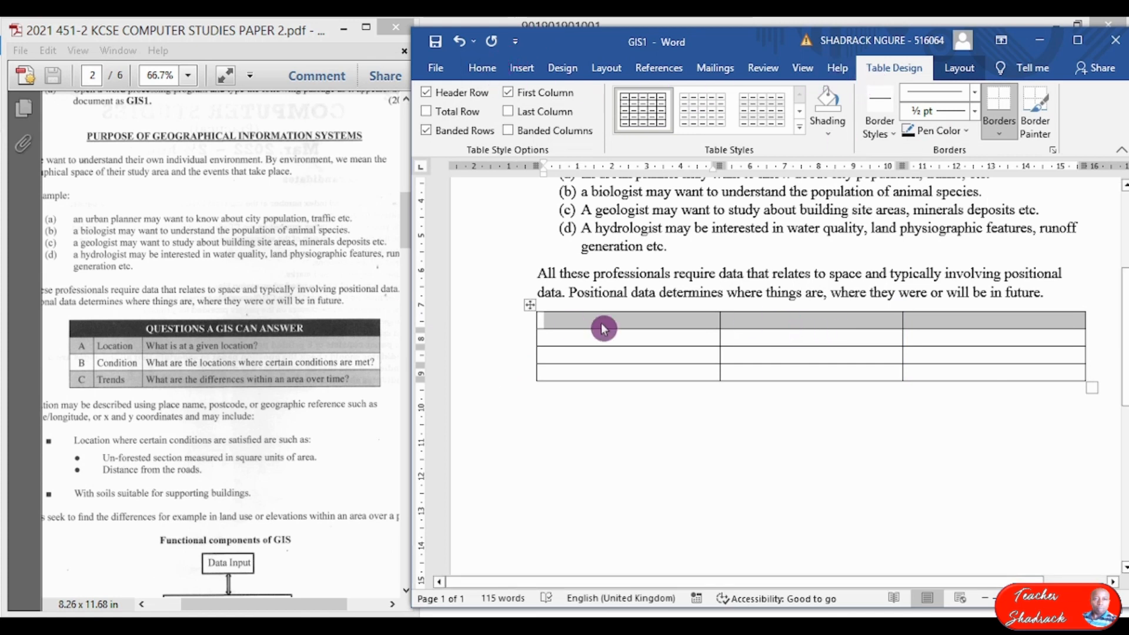
Merge the table's first row into one cell and type the heading QUESTIONS A GIS CAN ANSWER.
click(958, 67)
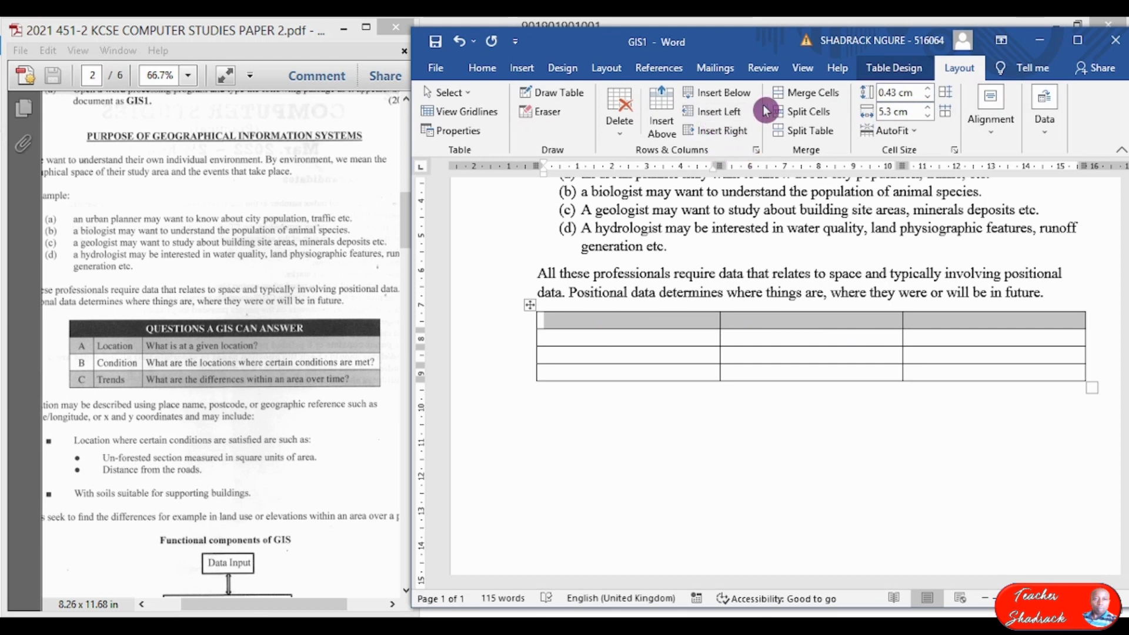
click(816, 94)
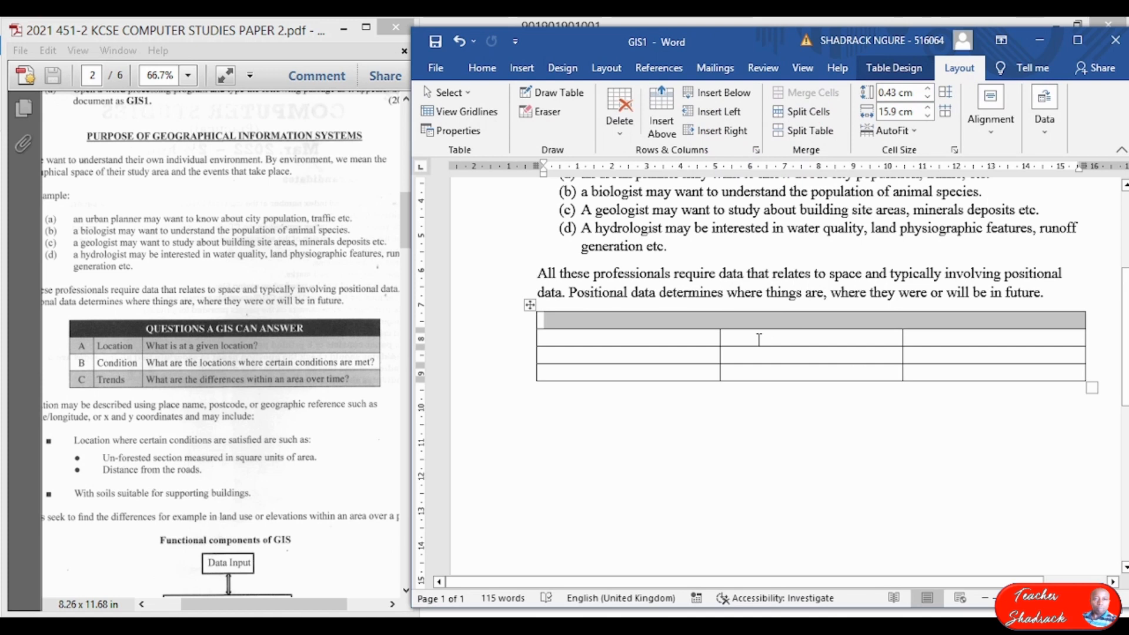
text(QUESTIO)
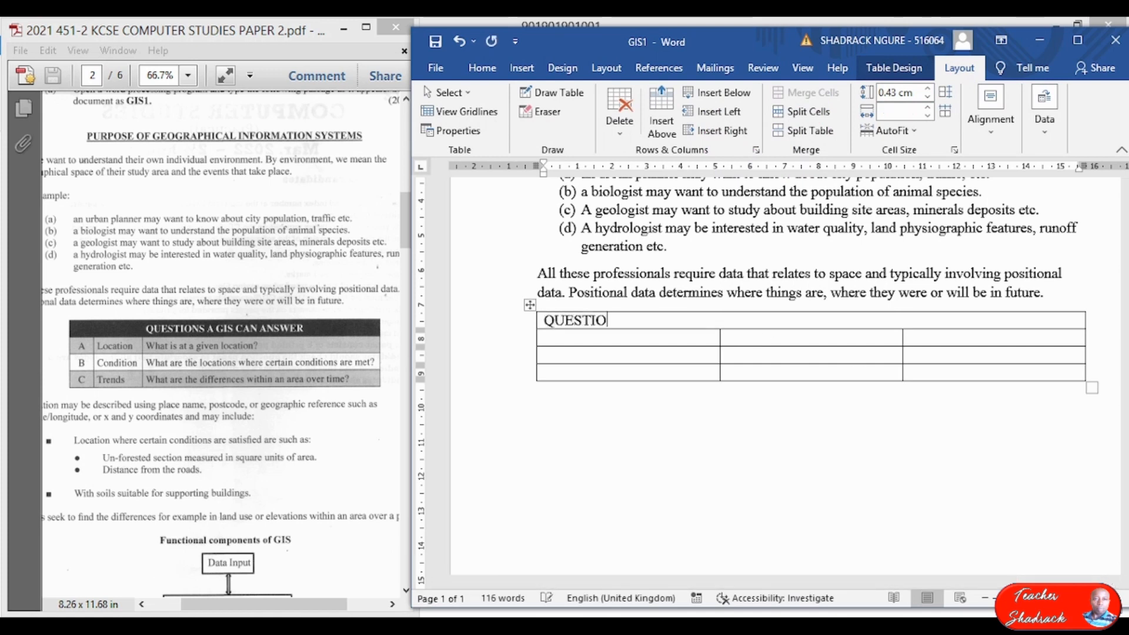
text(NS A GI)
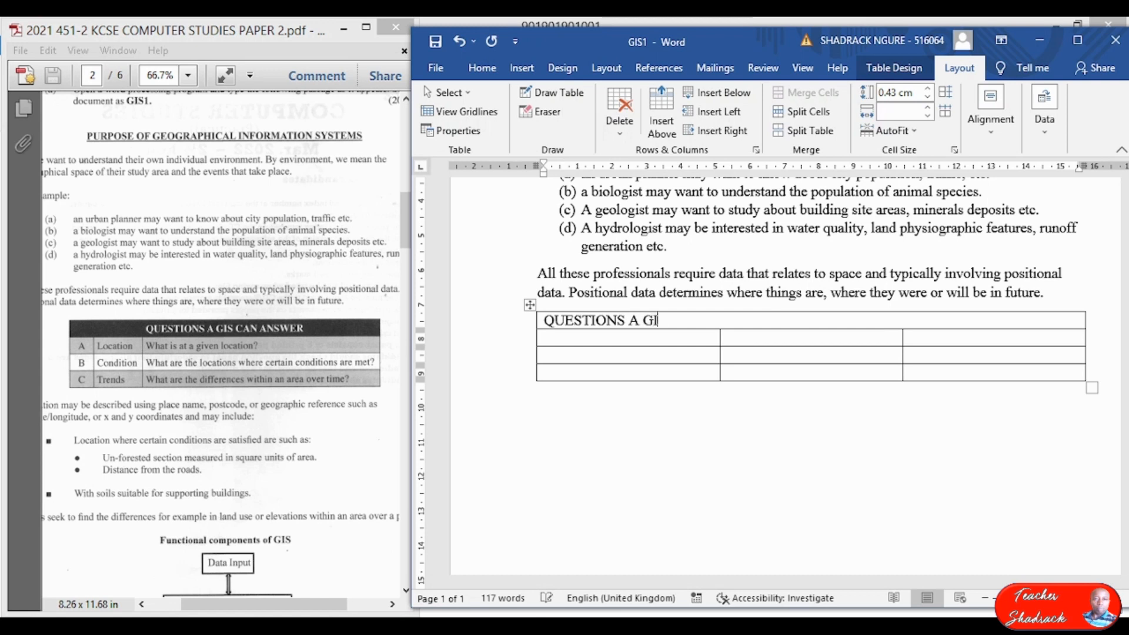
text(S CAN ANSWER)
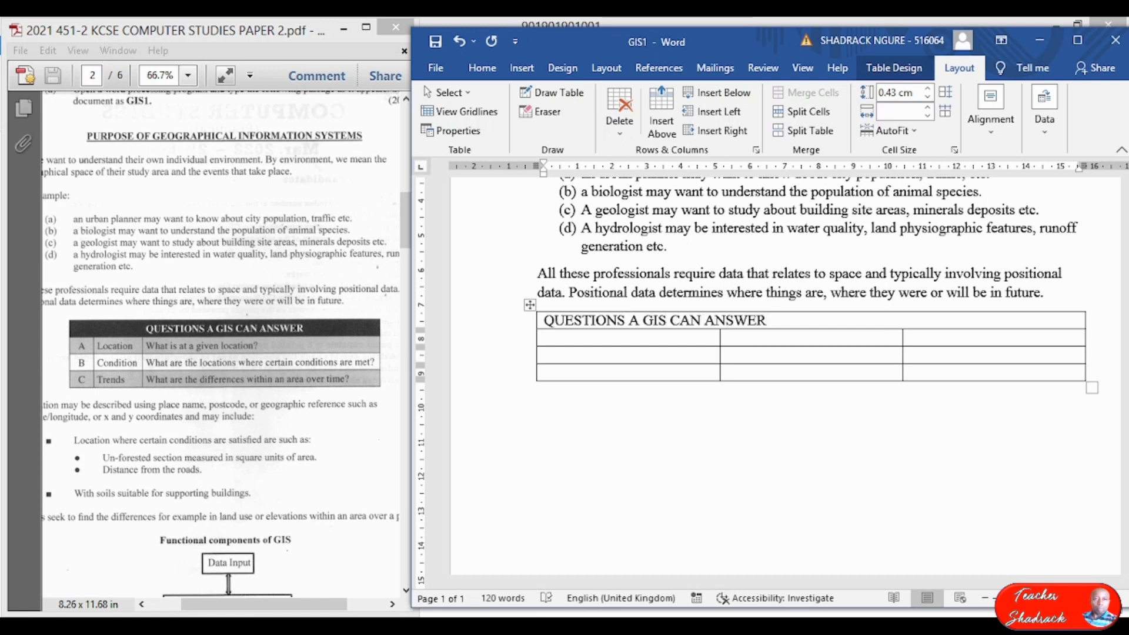
key(ctrl+a)
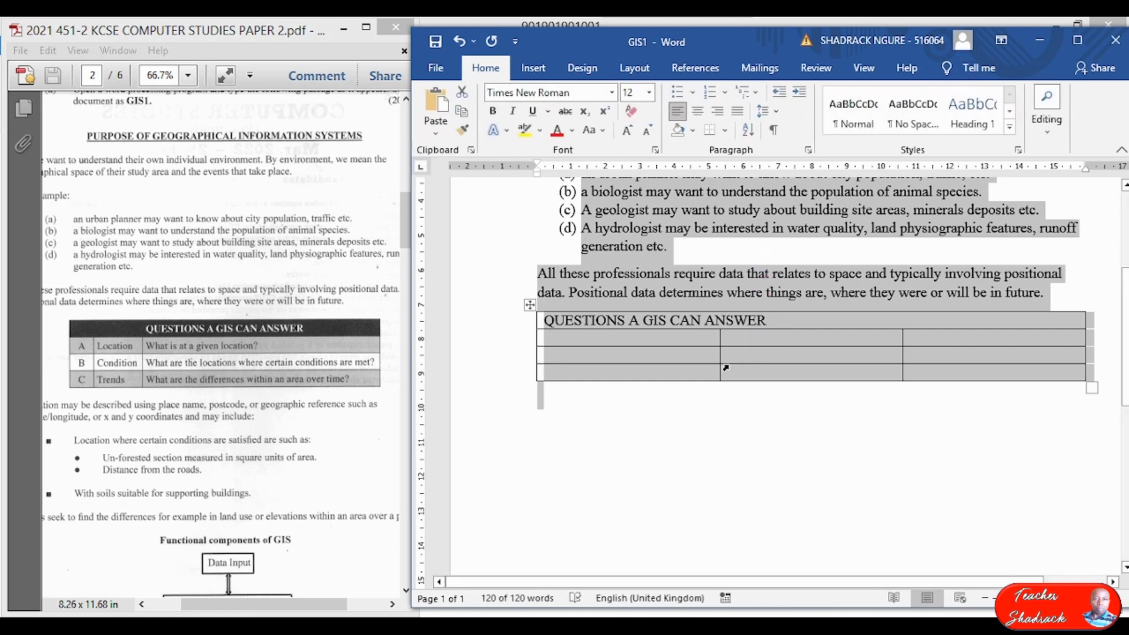
Select the heading text and set its font colour to white.
click(724, 372)
drag(767, 321, 538, 320)
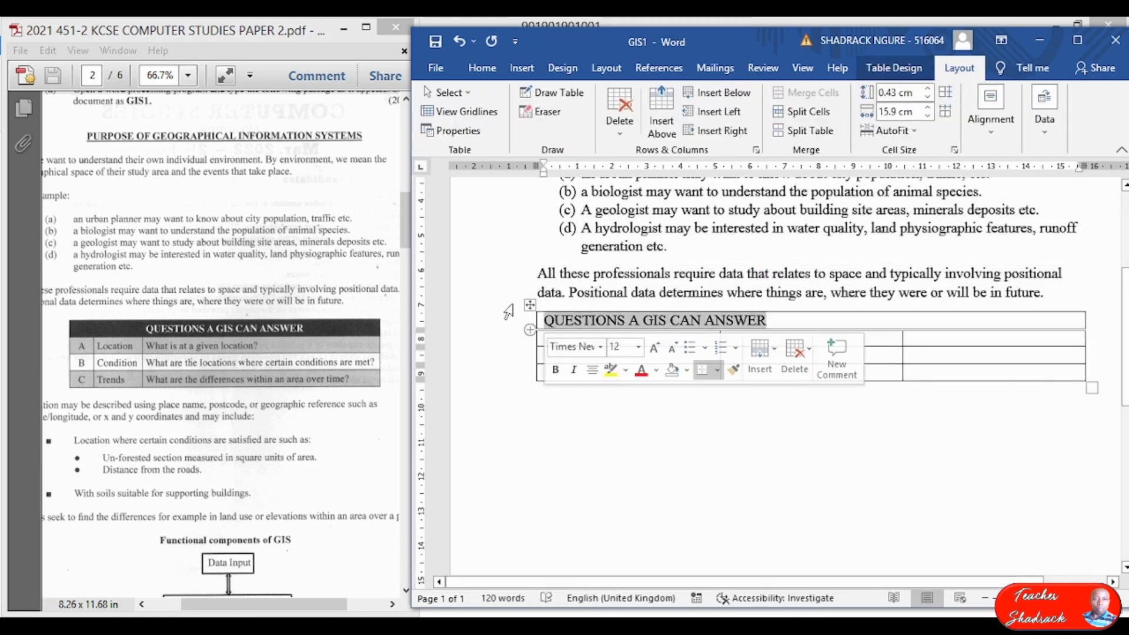
click(481, 69)
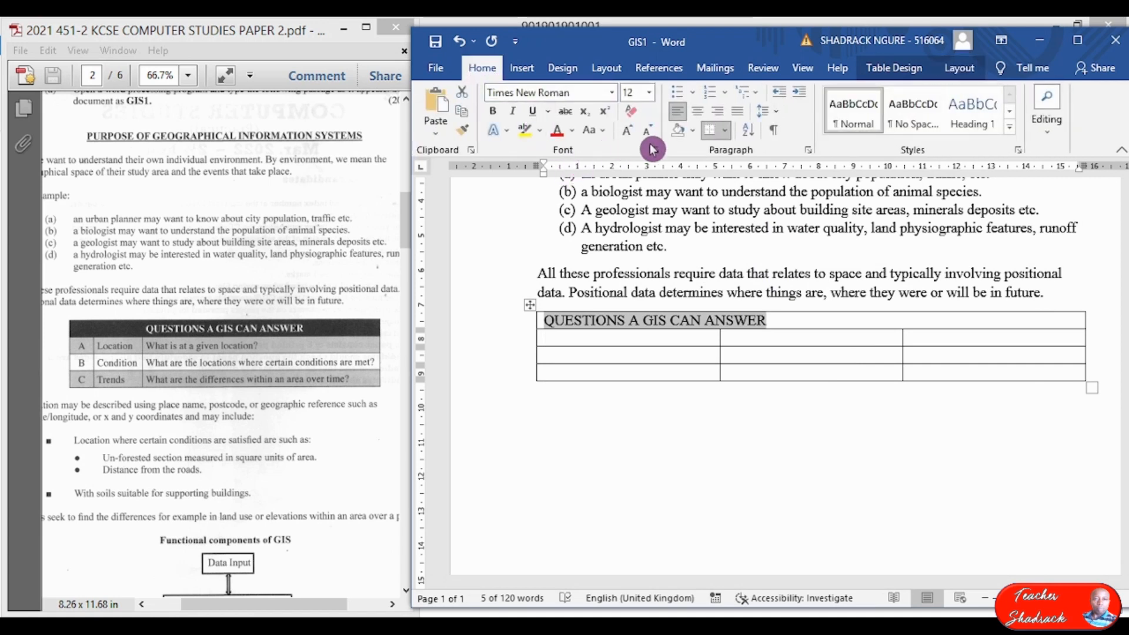
click(573, 132)
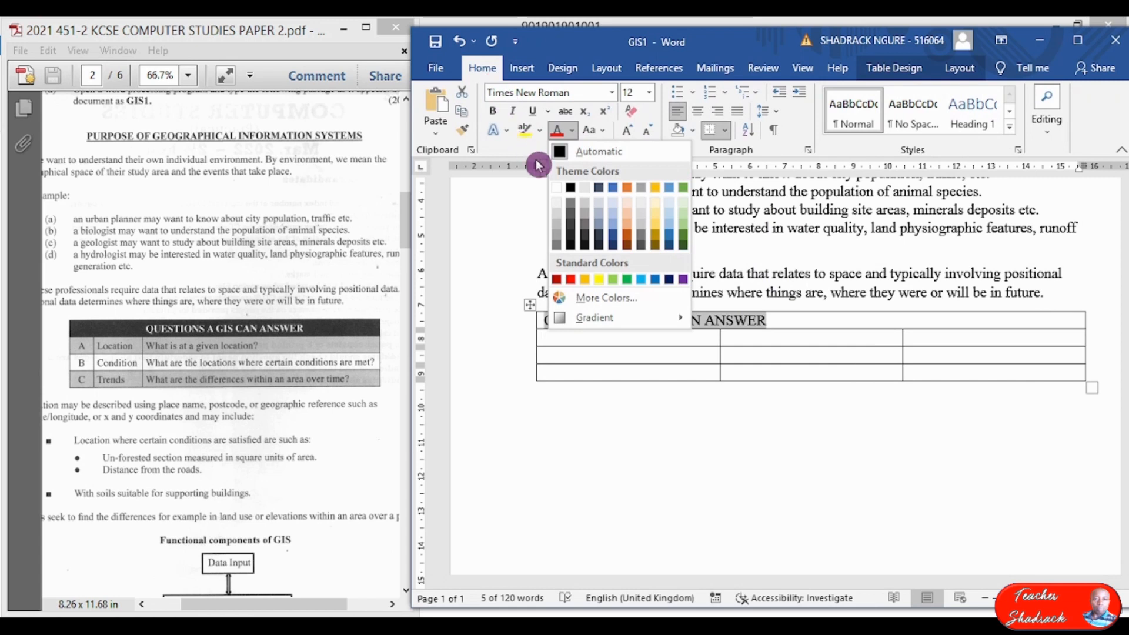
click(556, 188)
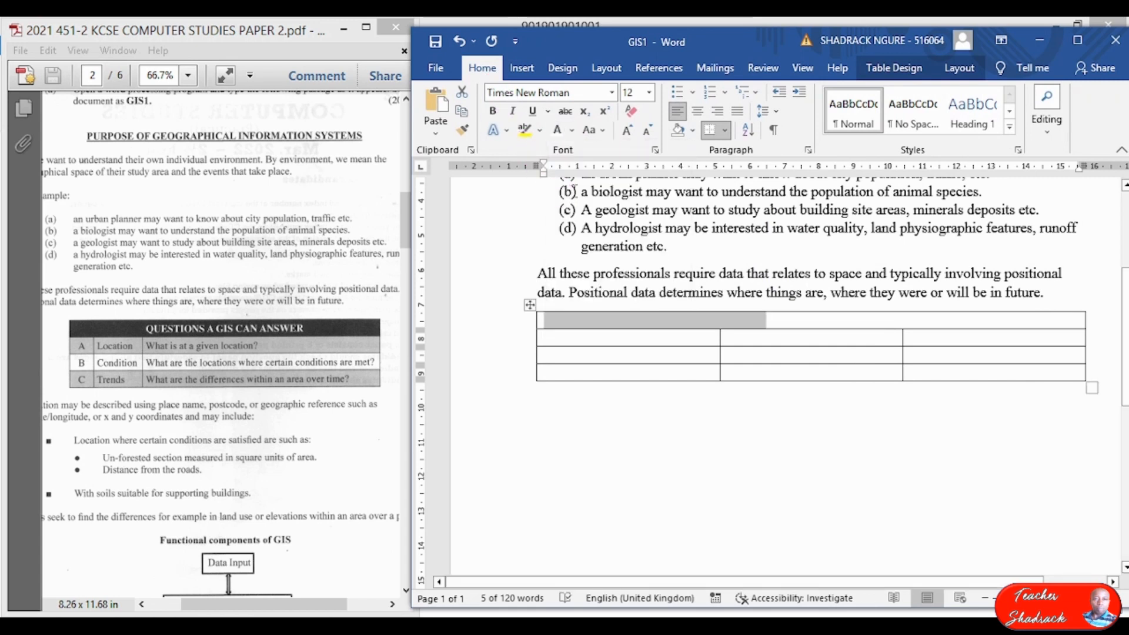
Shade the heading row black.
click(949, 68)
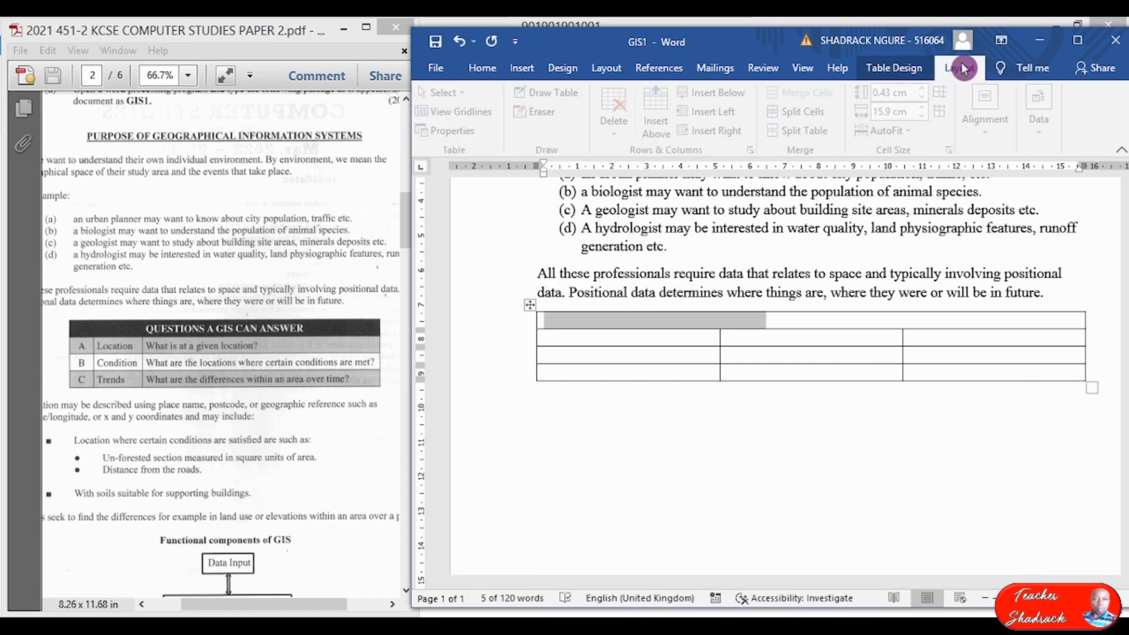
click(928, 69)
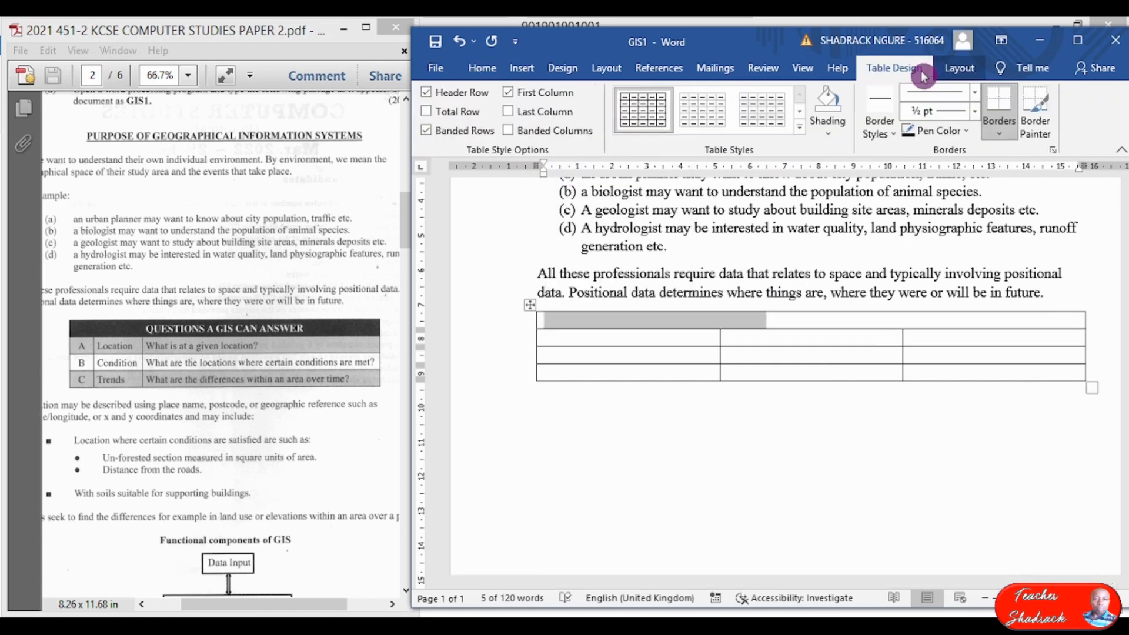
click(834, 139)
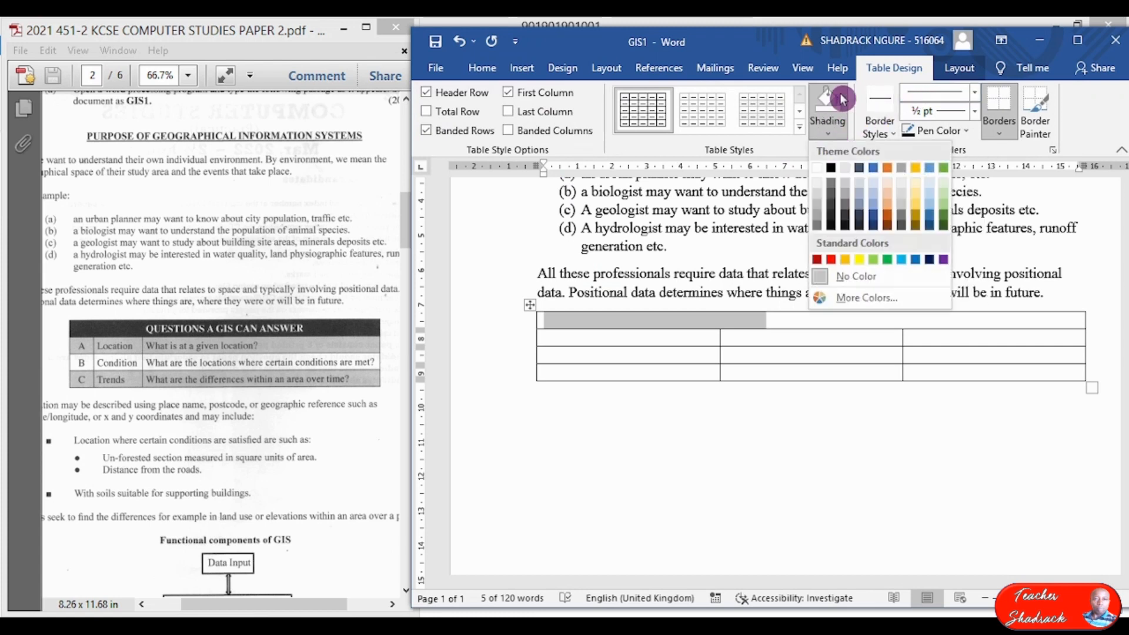
click(832, 172)
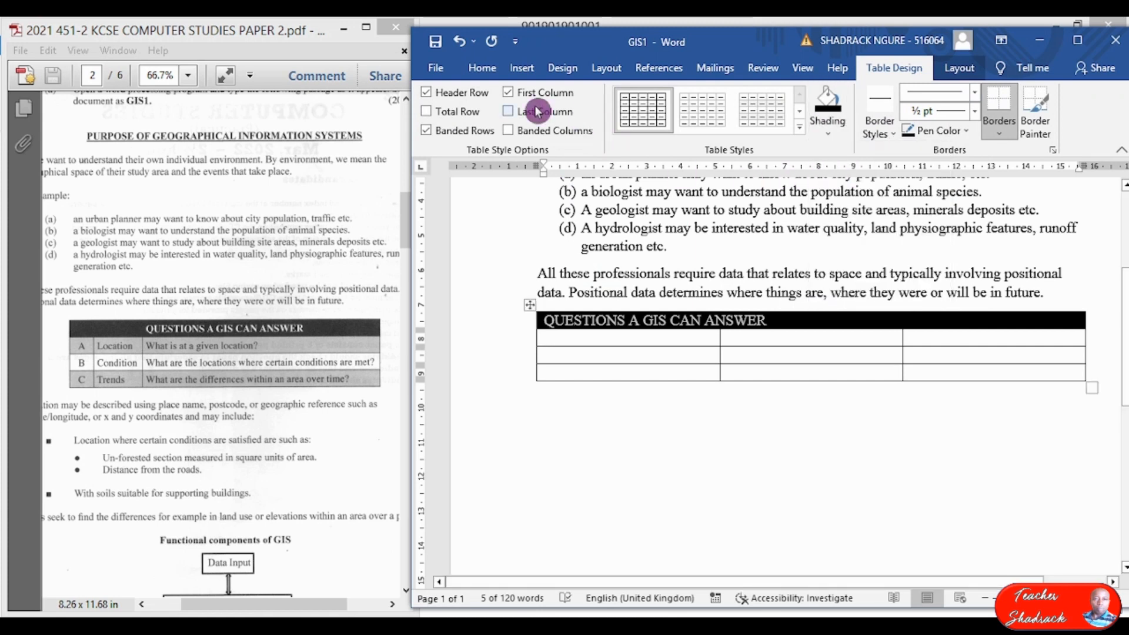
Centre the heading and make it bold.
click(481, 68)
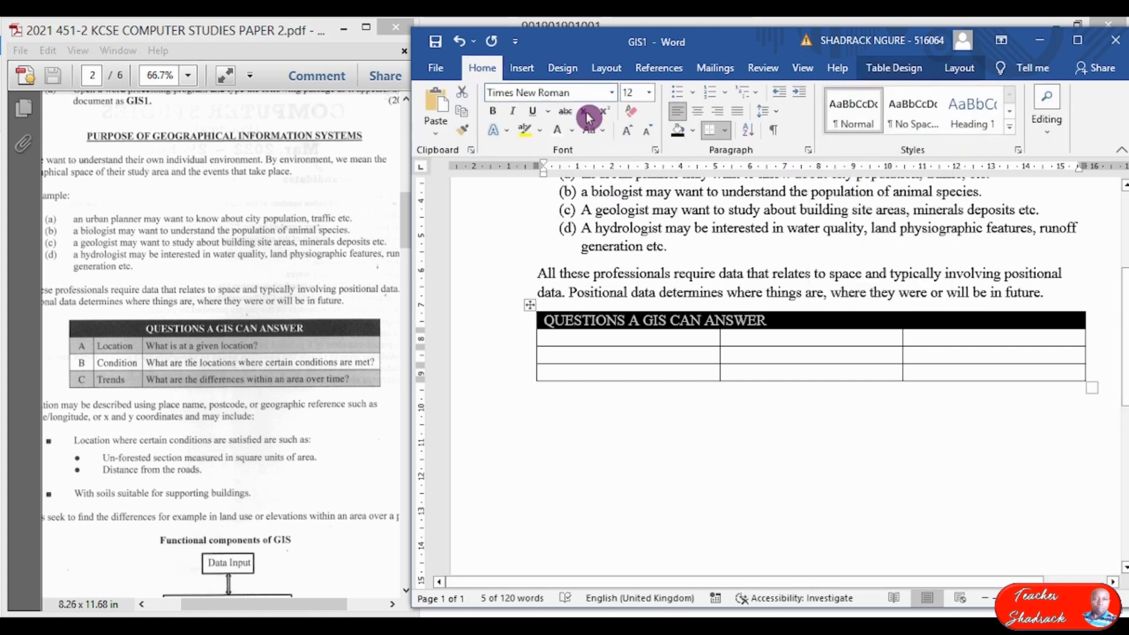
click(698, 113)
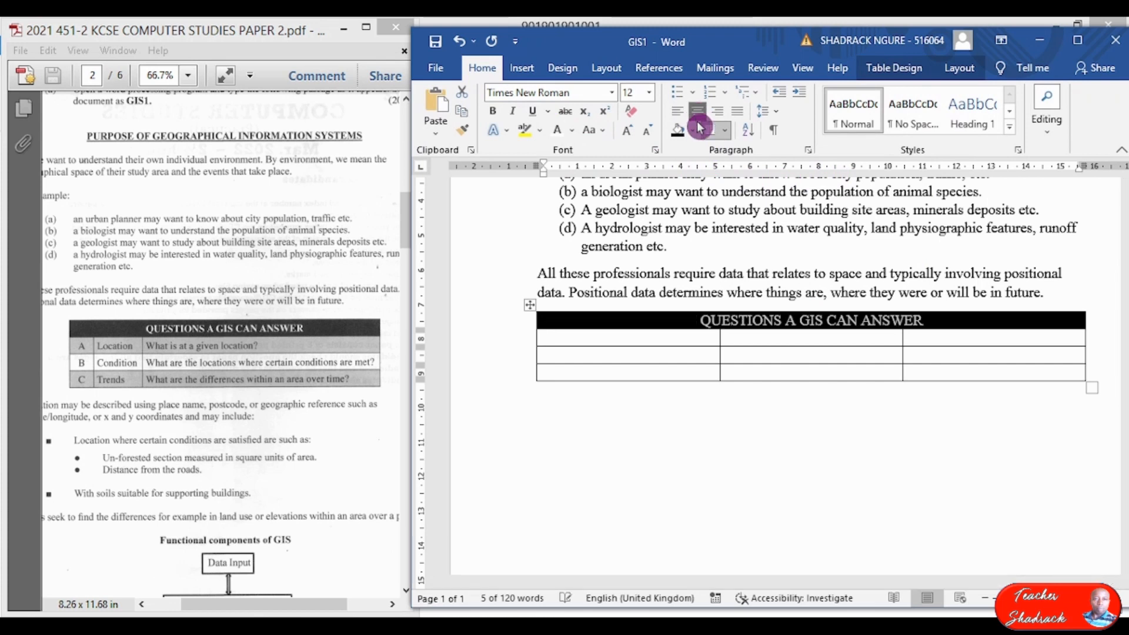
click(492, 110)
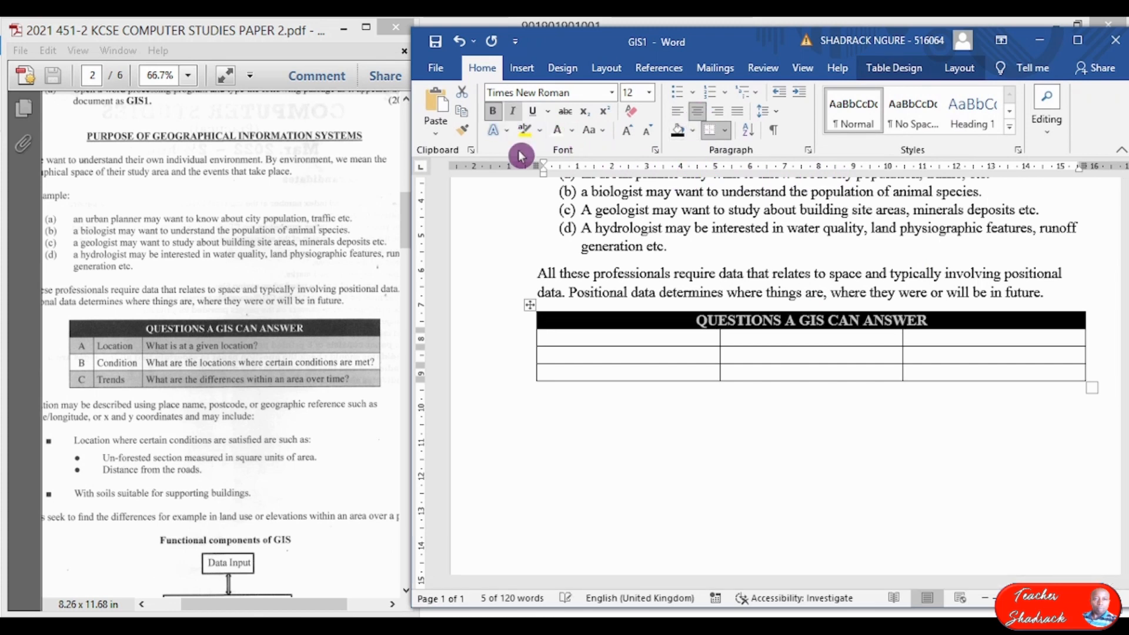
click(639, 335)
Label the first body row A, maximize Word, and narrow the letter column via the ruler.
text(A)
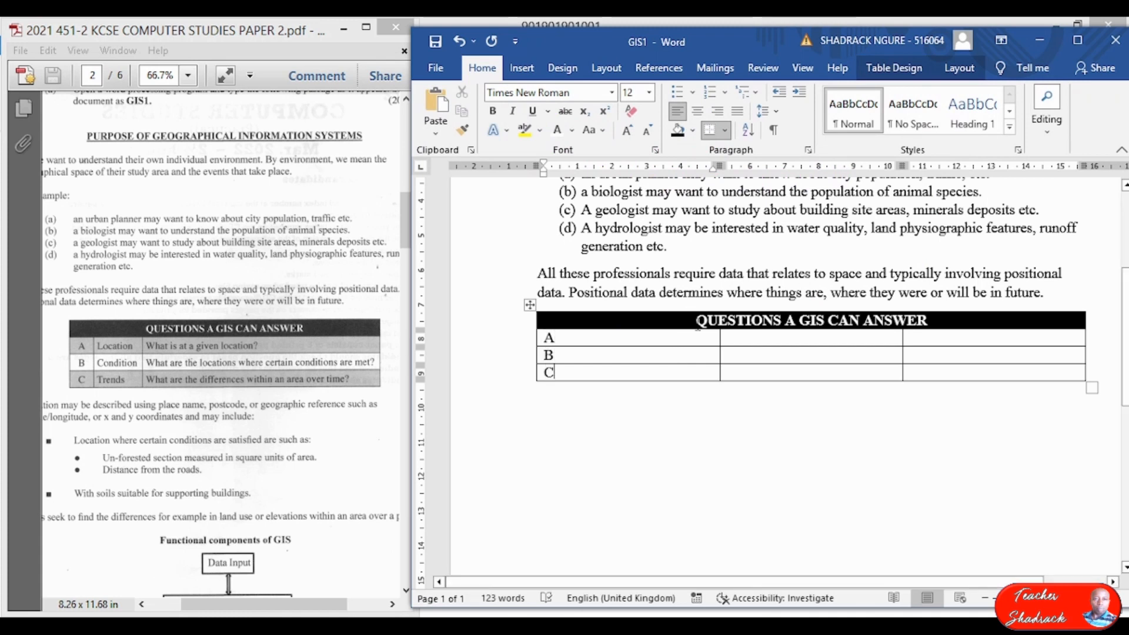
click(1081, 43)
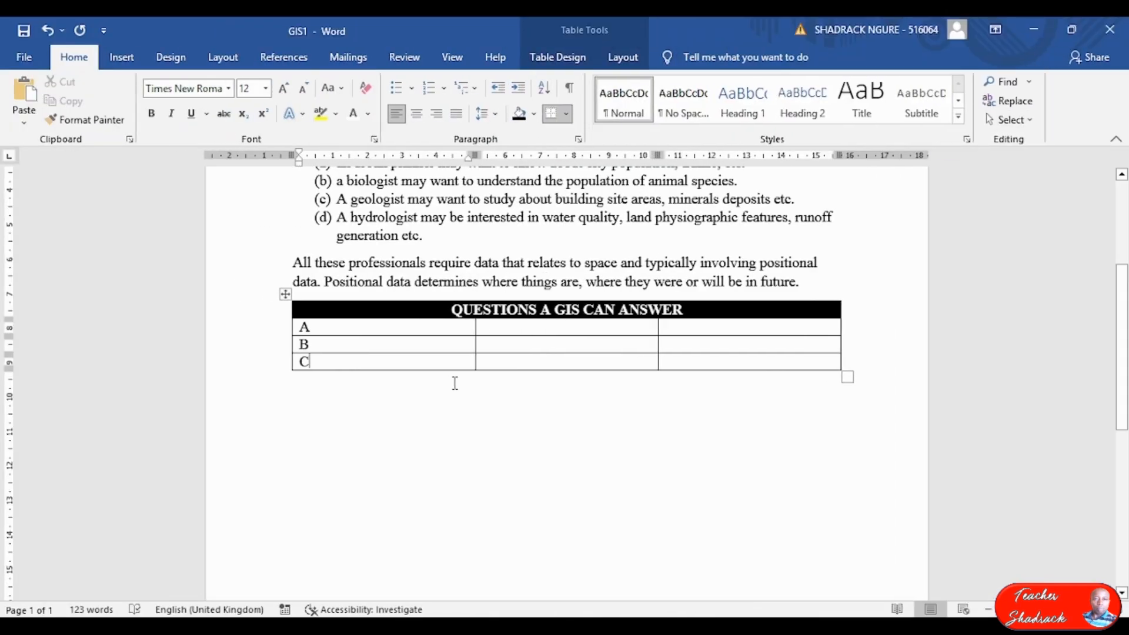
scroll(474, 387, up, 7)
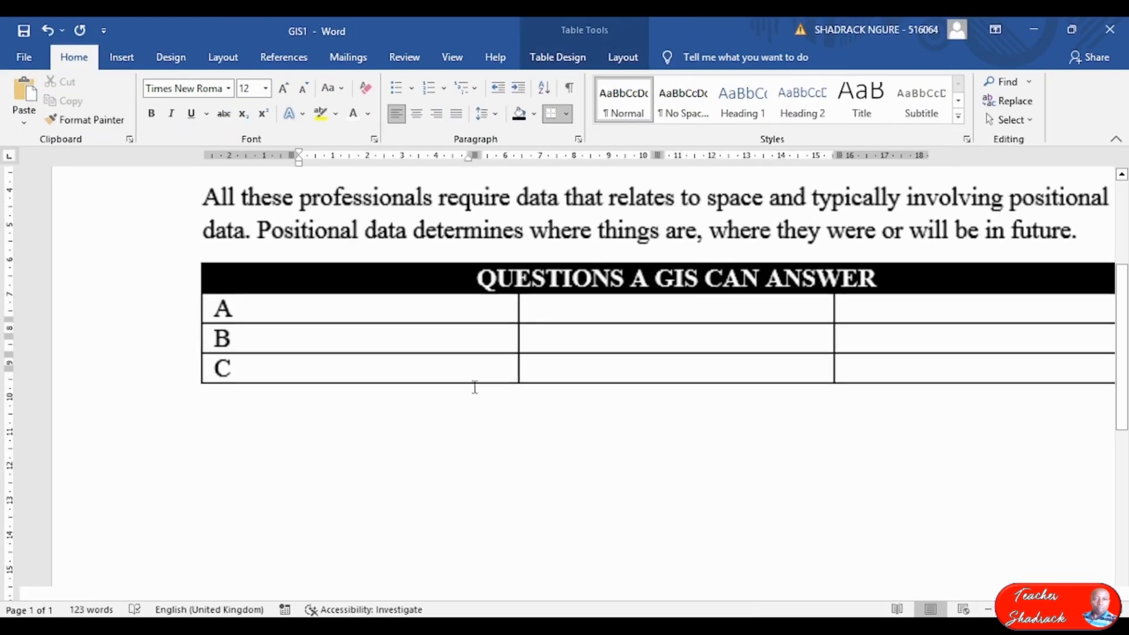
drag(667, 595, 688, 594)
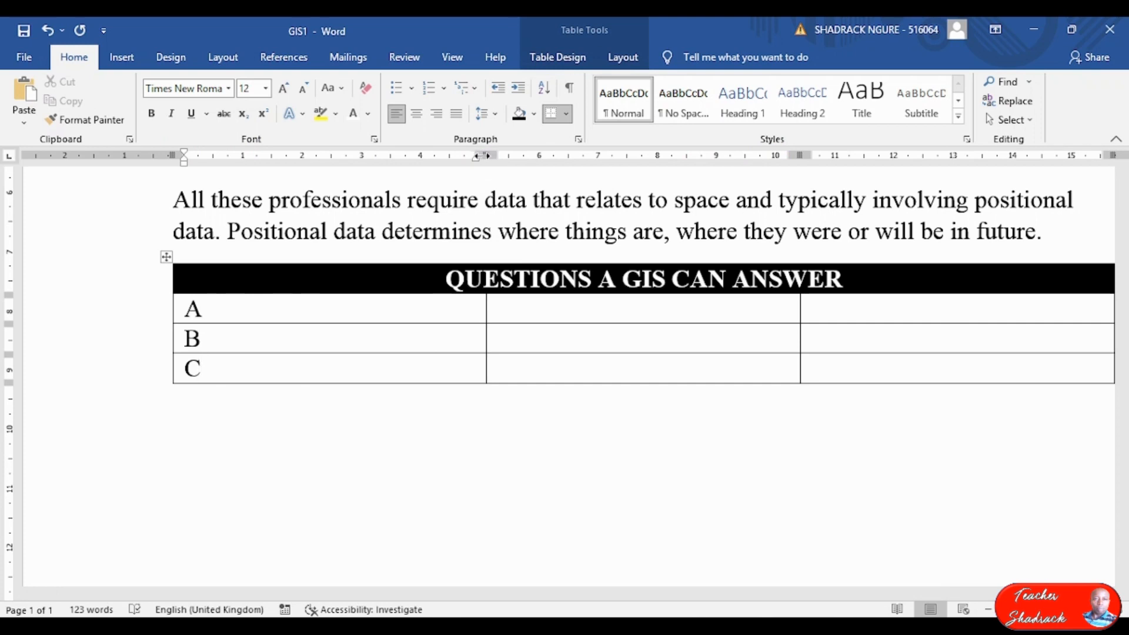
drag(486, 155, 222, 171)
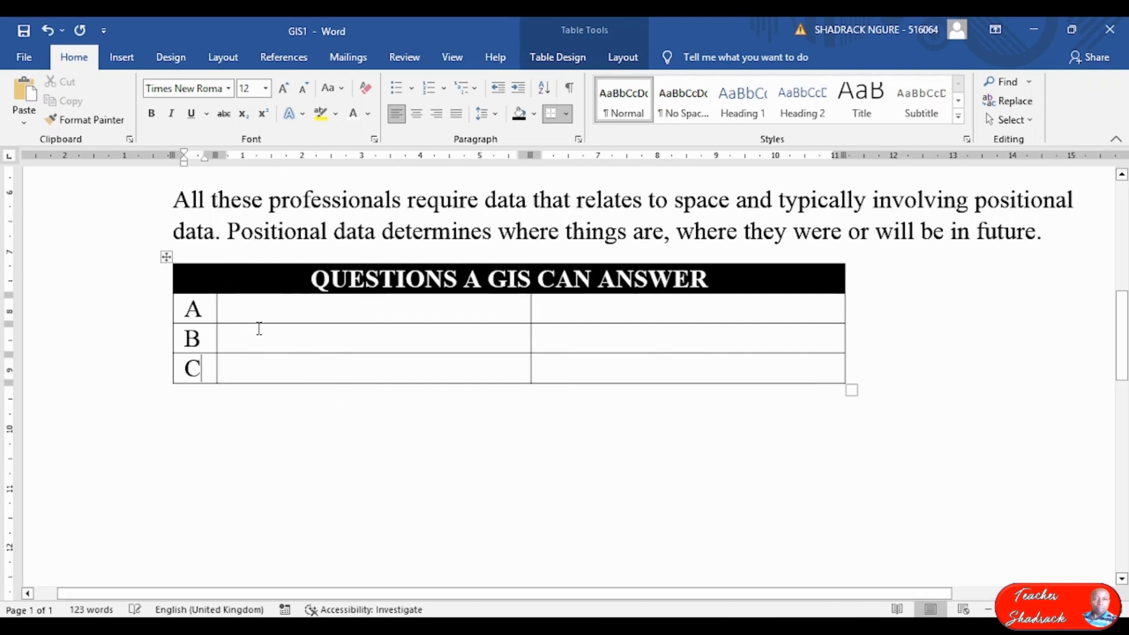
click(271, 309)
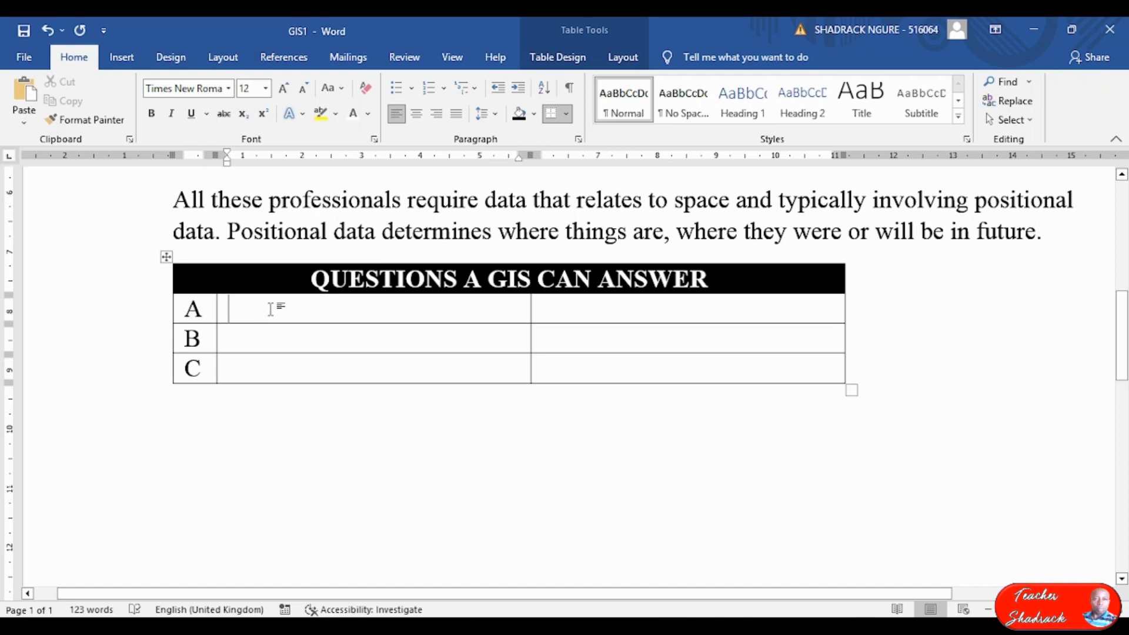
Enter Location, Condition and Trends in rows A–C, then narrow the second column to fit them.
text(Loca)
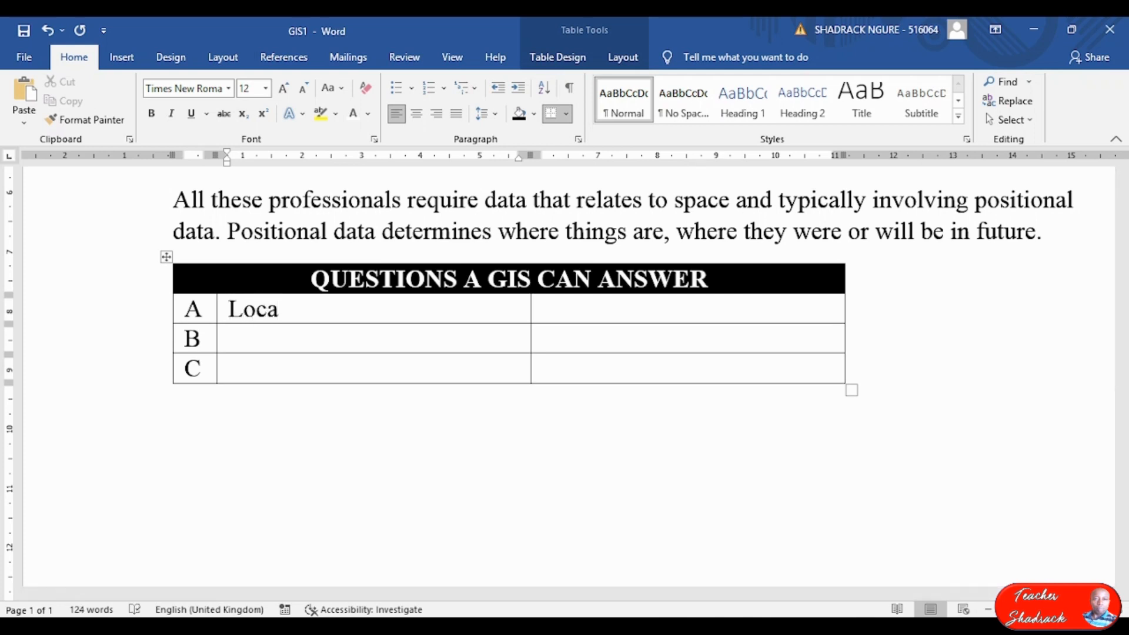
text(tion)
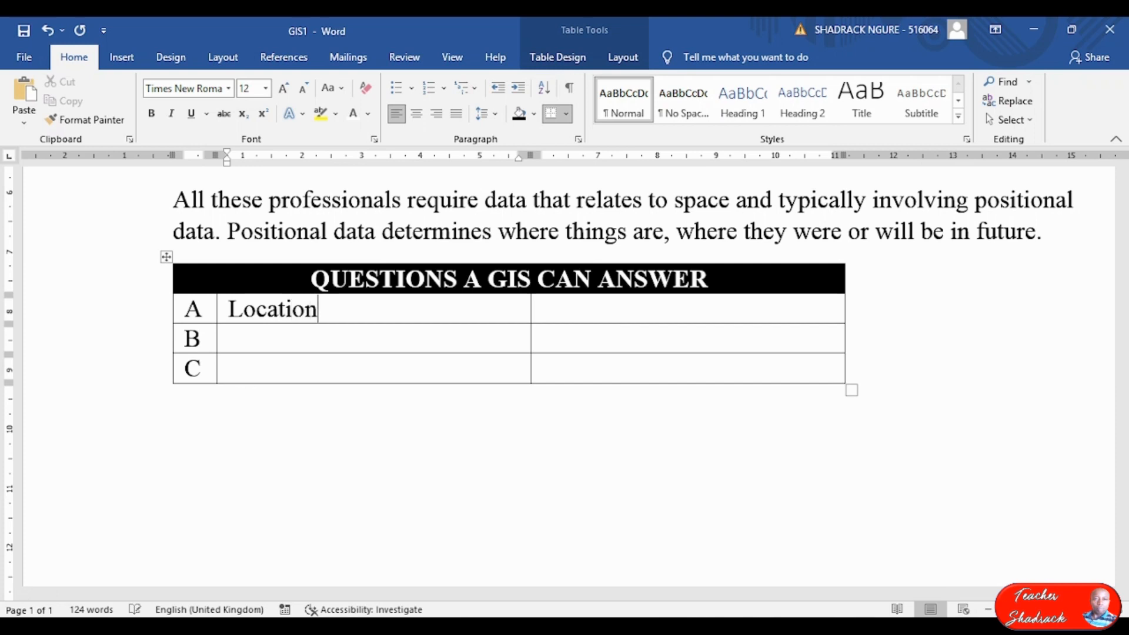
text(CVo)
key(BackSpace)
key(BackSpace)
text(on)
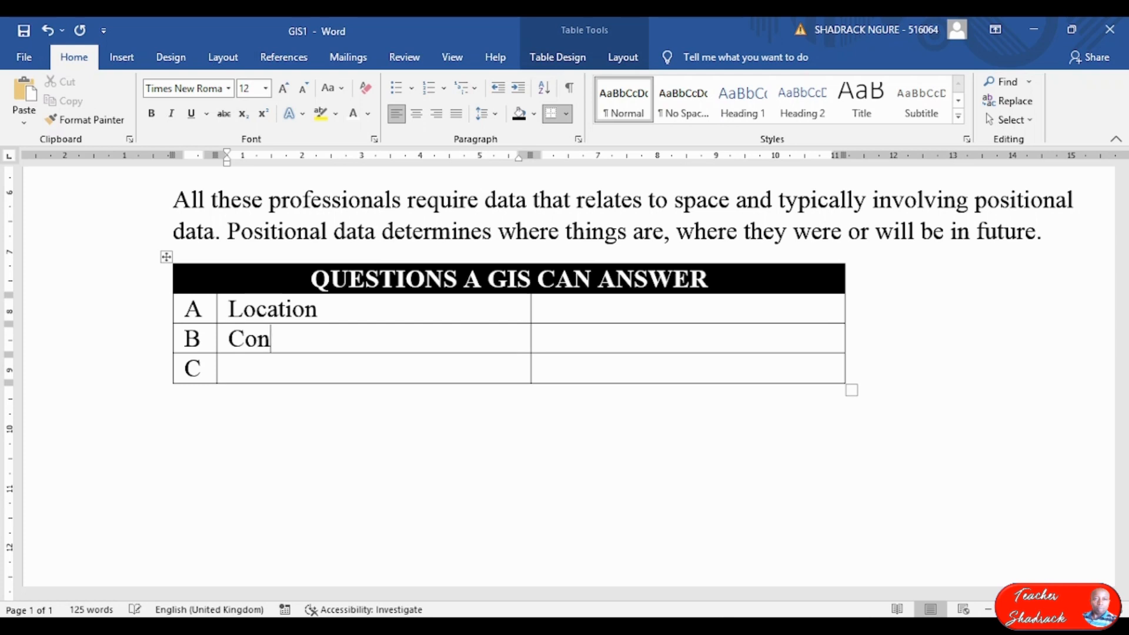
text(dition)
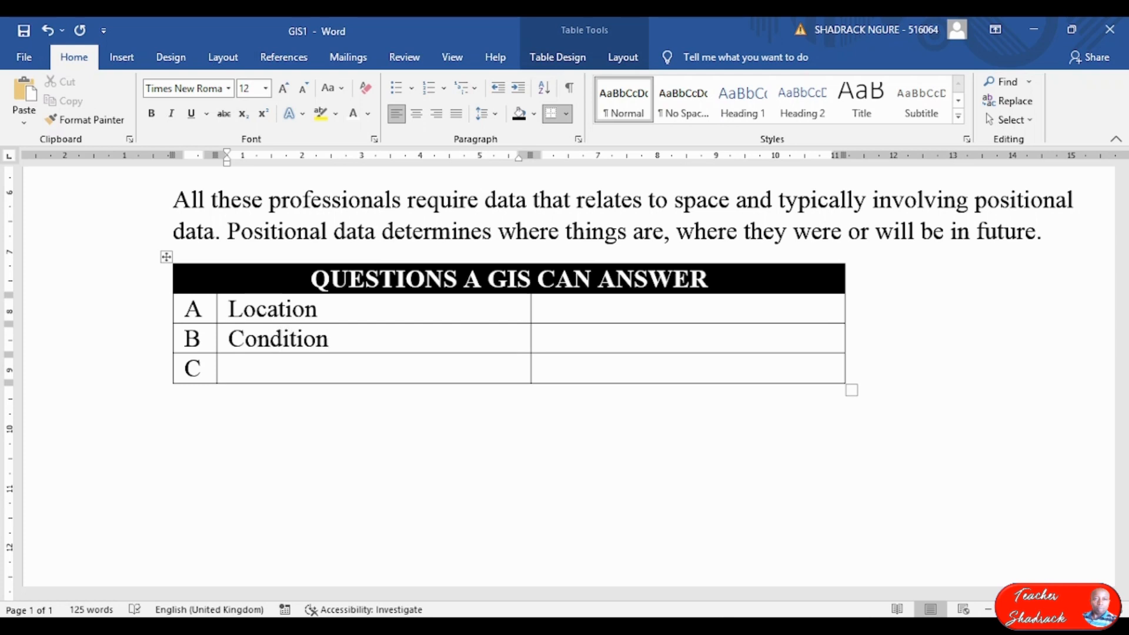
text(Trends)
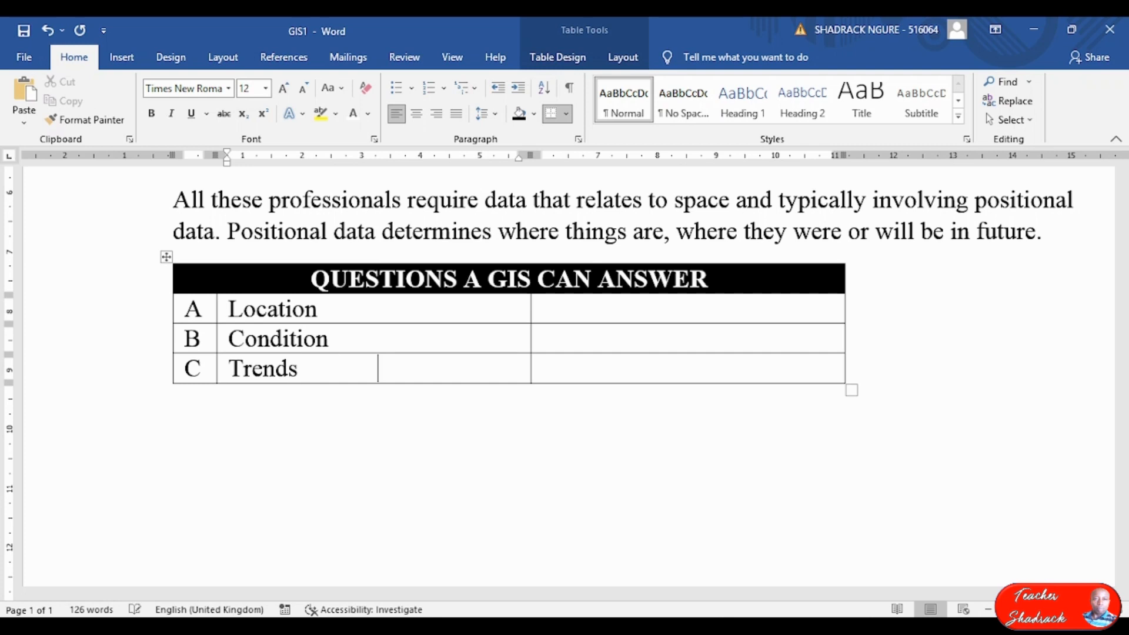
key(Tab)
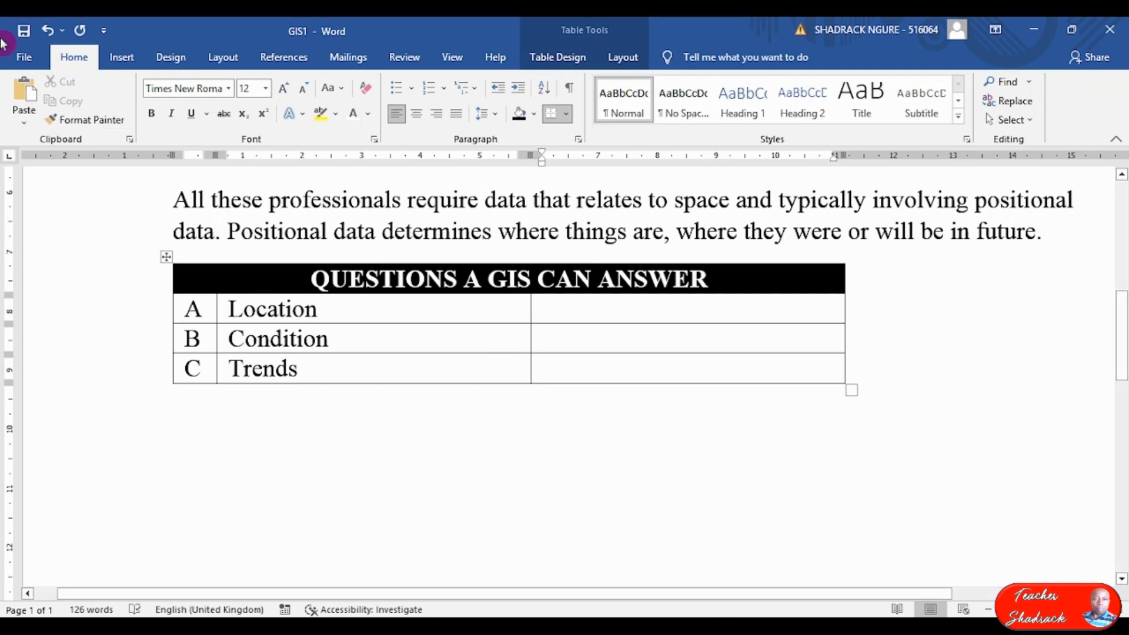
drag(526, 154, 337, 167)
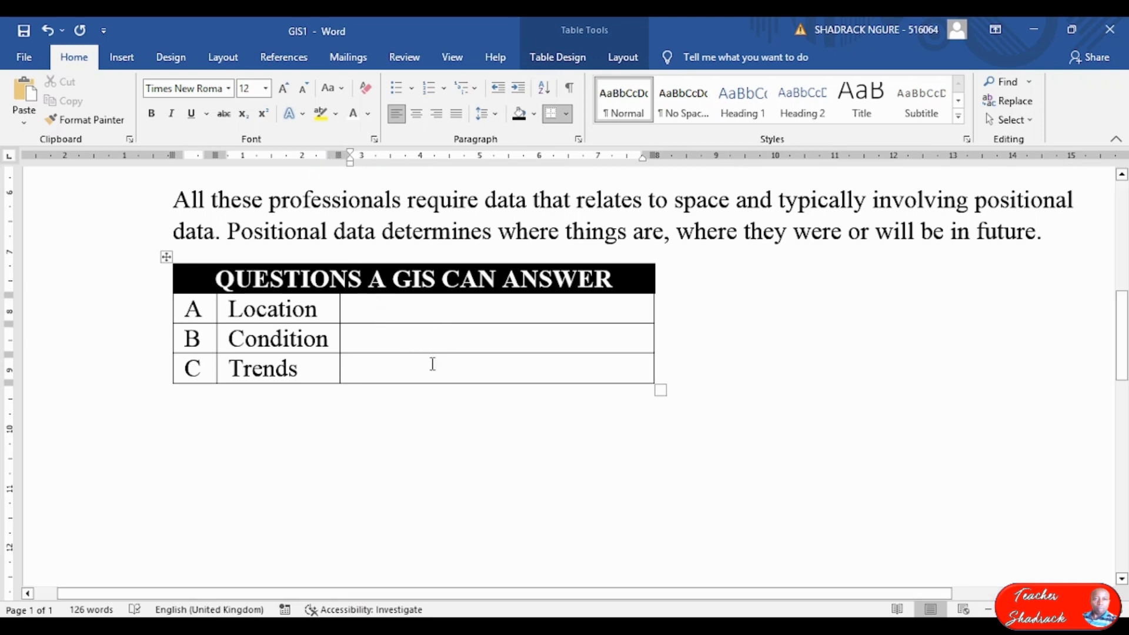
Type the third-column questions, starting 'What is at a given location' and 'What are the locations where certain conditions are met?'.
text(Wjha)
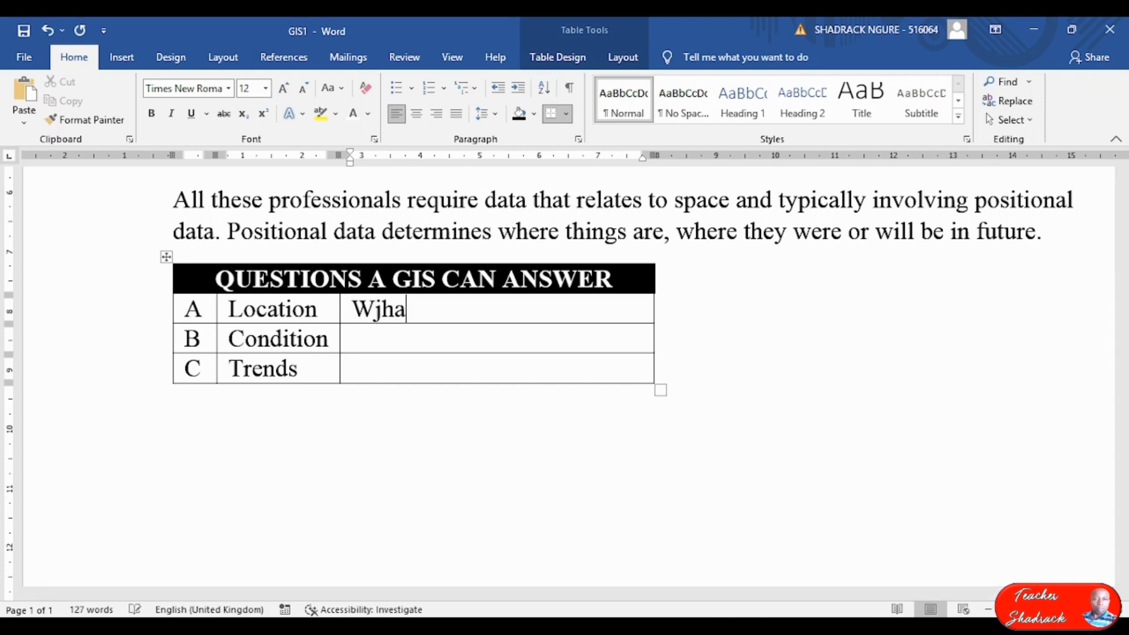
key(BackSpace)
key(BackSpace)
text(hat is )
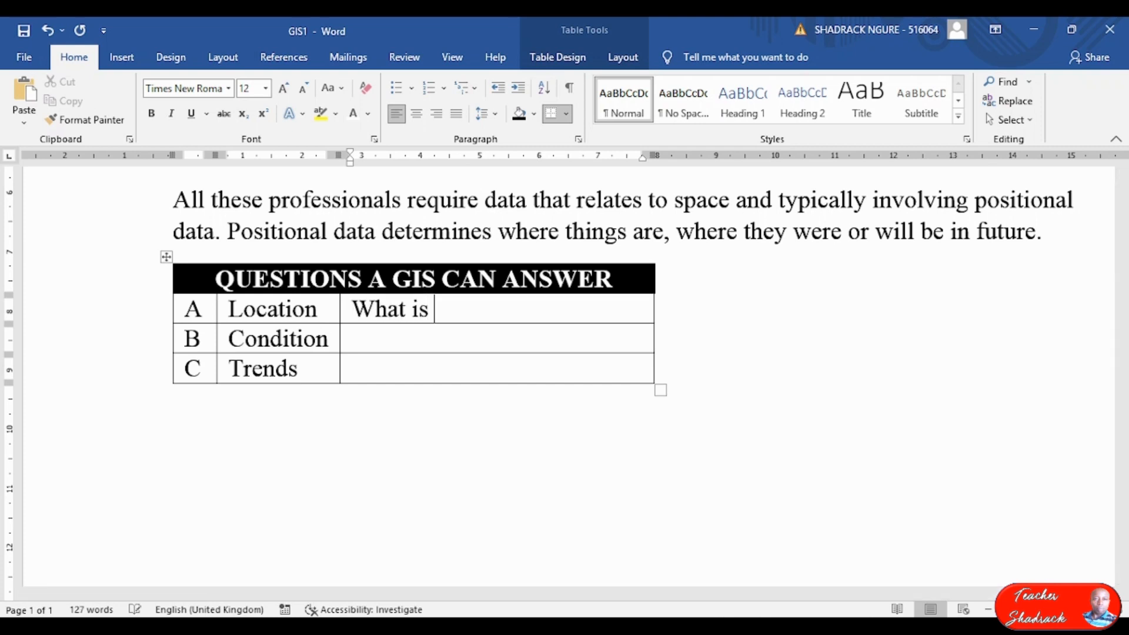
text(at a gi)
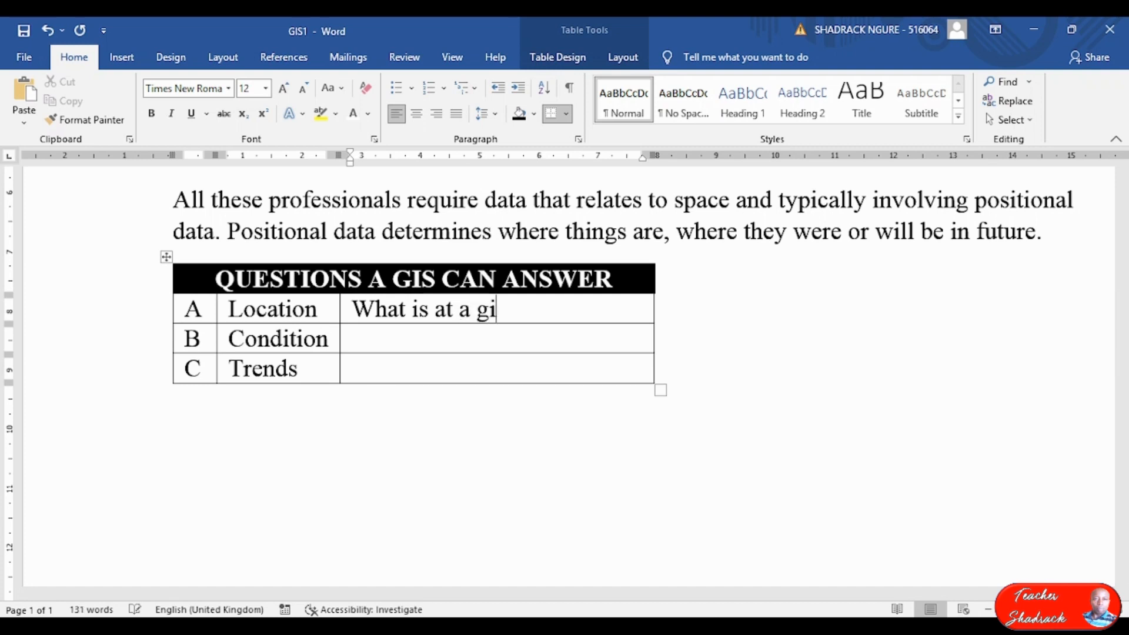
text(venlocation?)
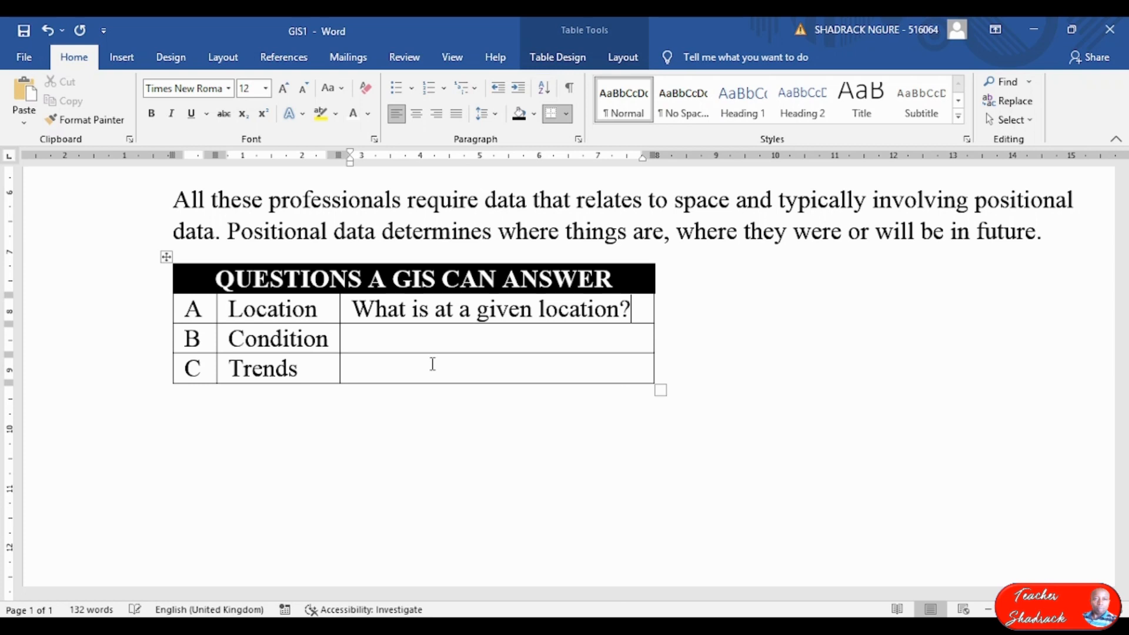
text(Waht)
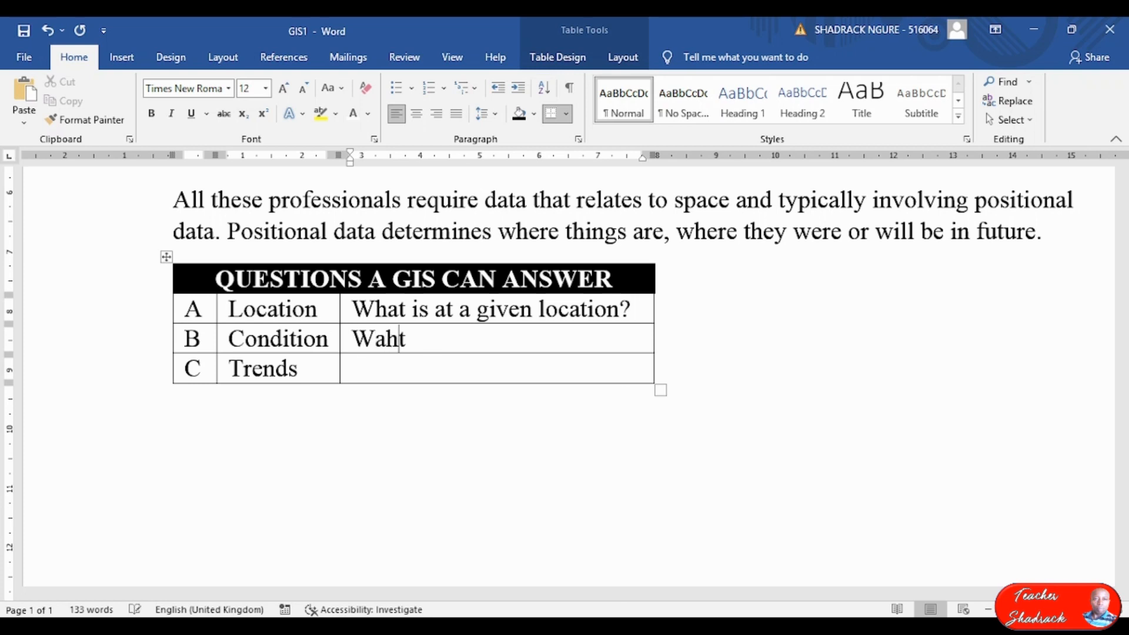
text( are the loc)
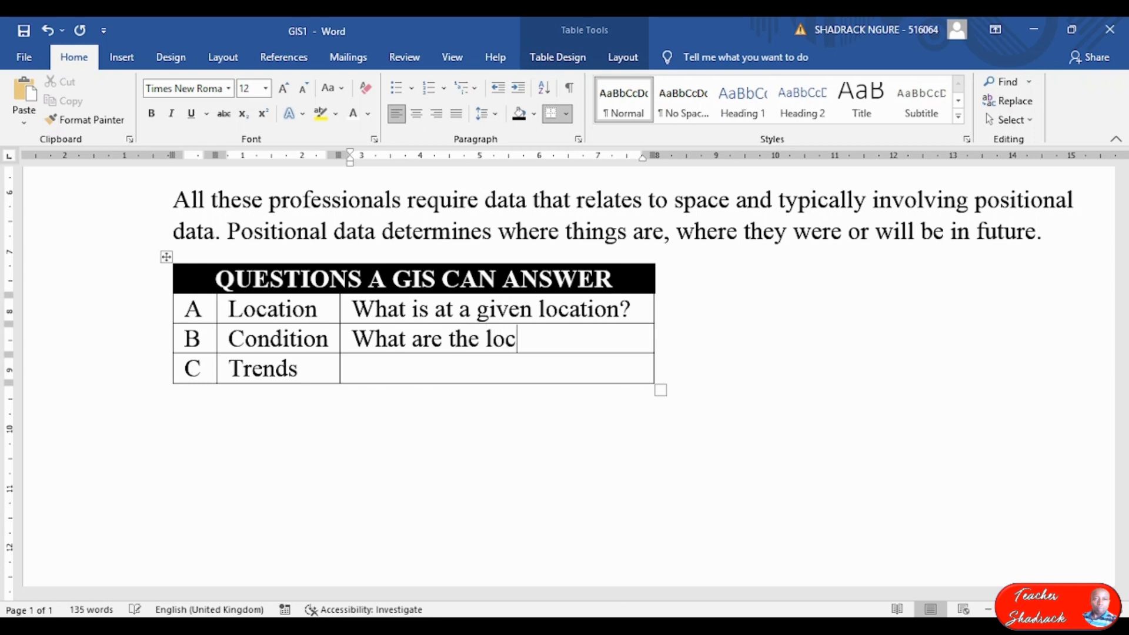
text(ations )
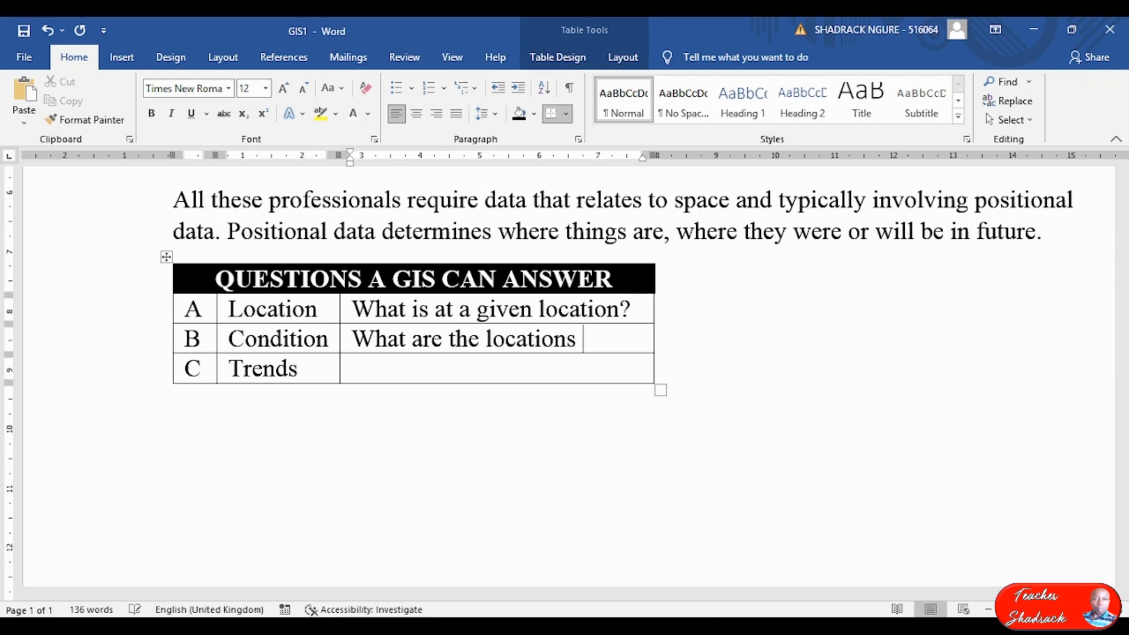
text(where )
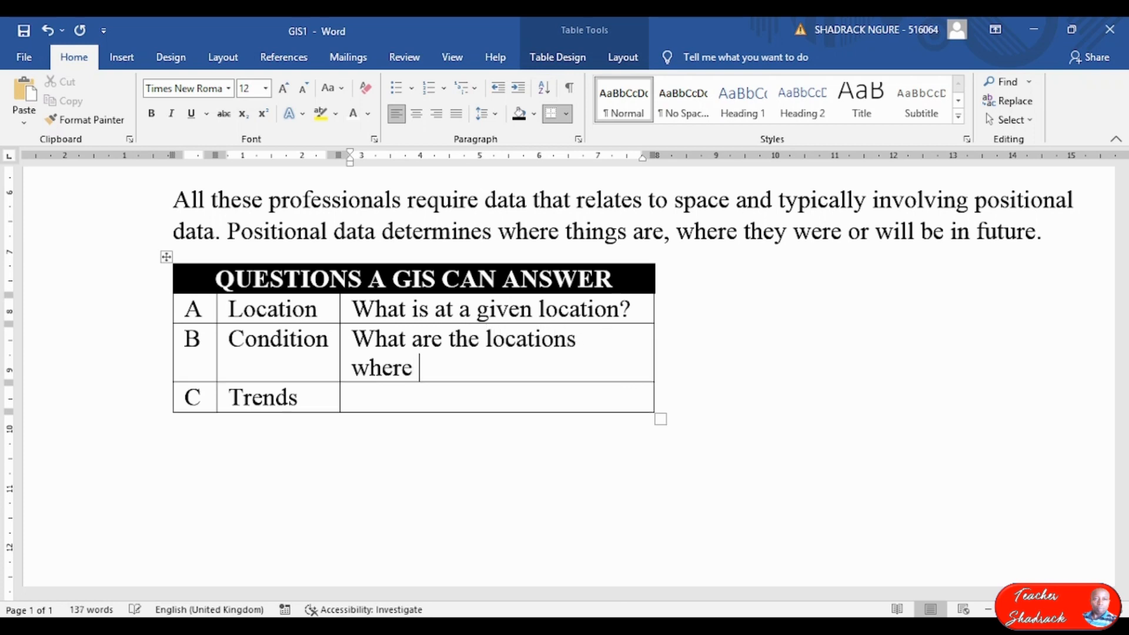
text(certain )
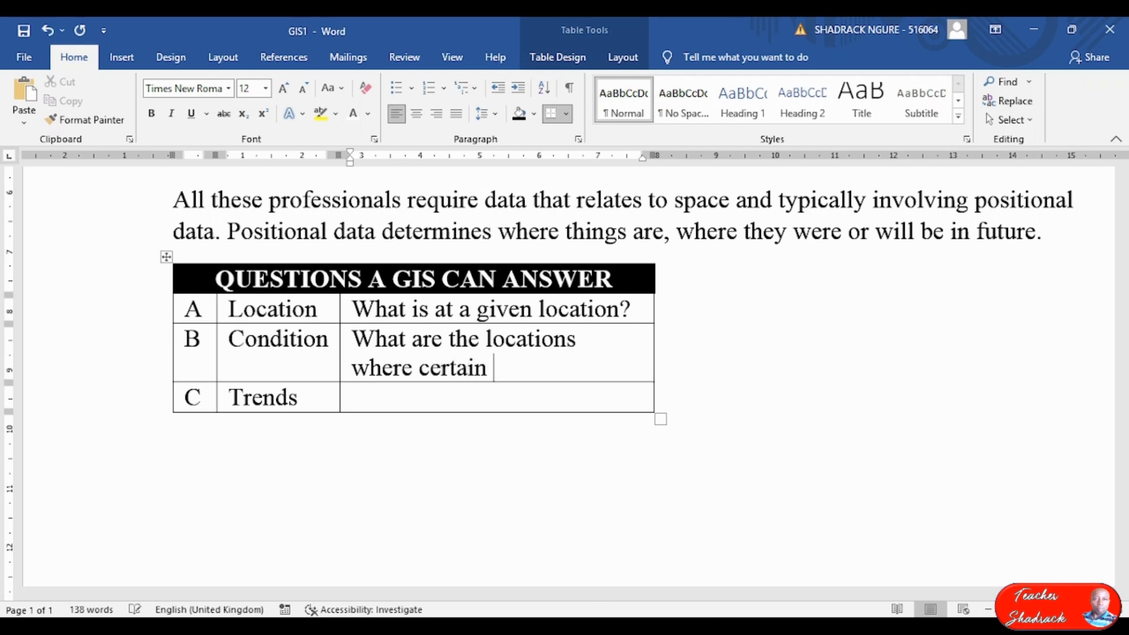
text(conditions are met)
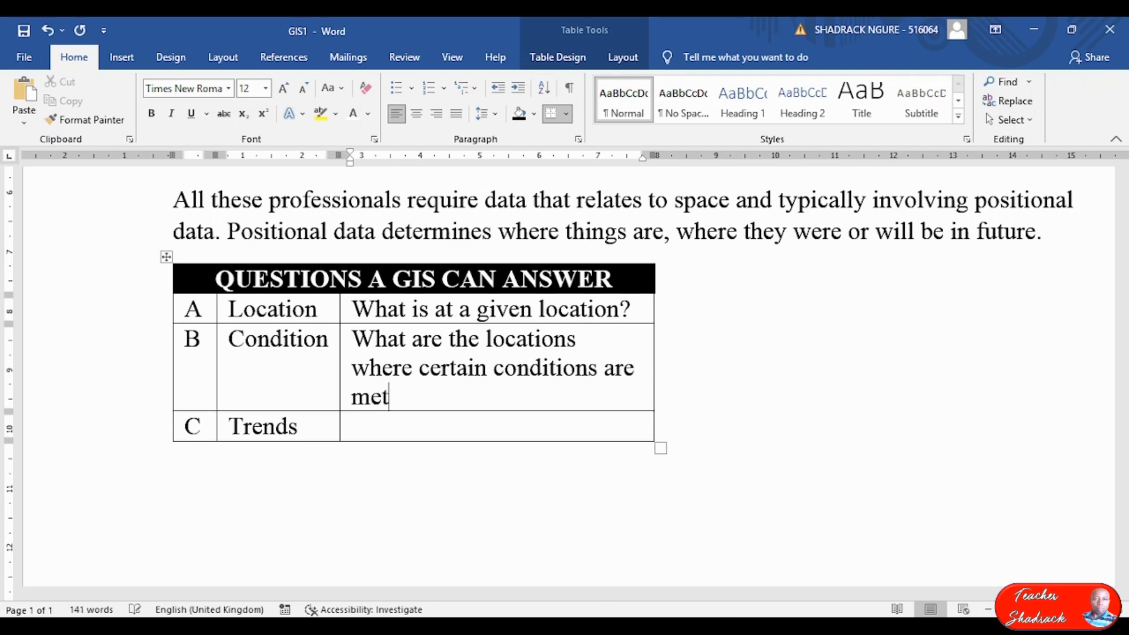
text(?What )
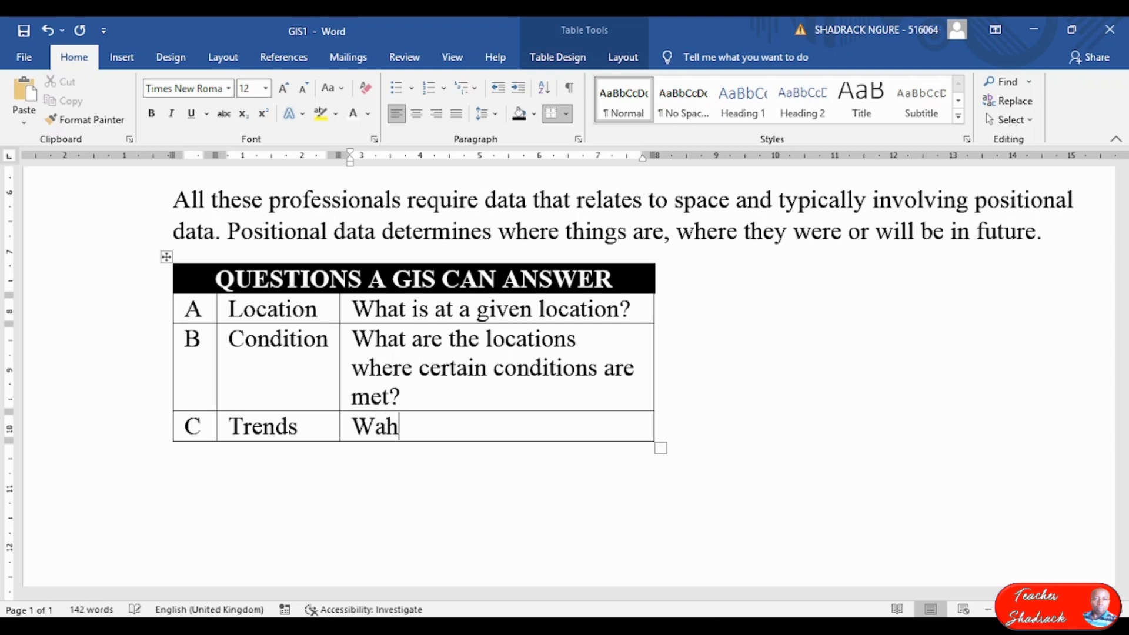
text(are the dif)
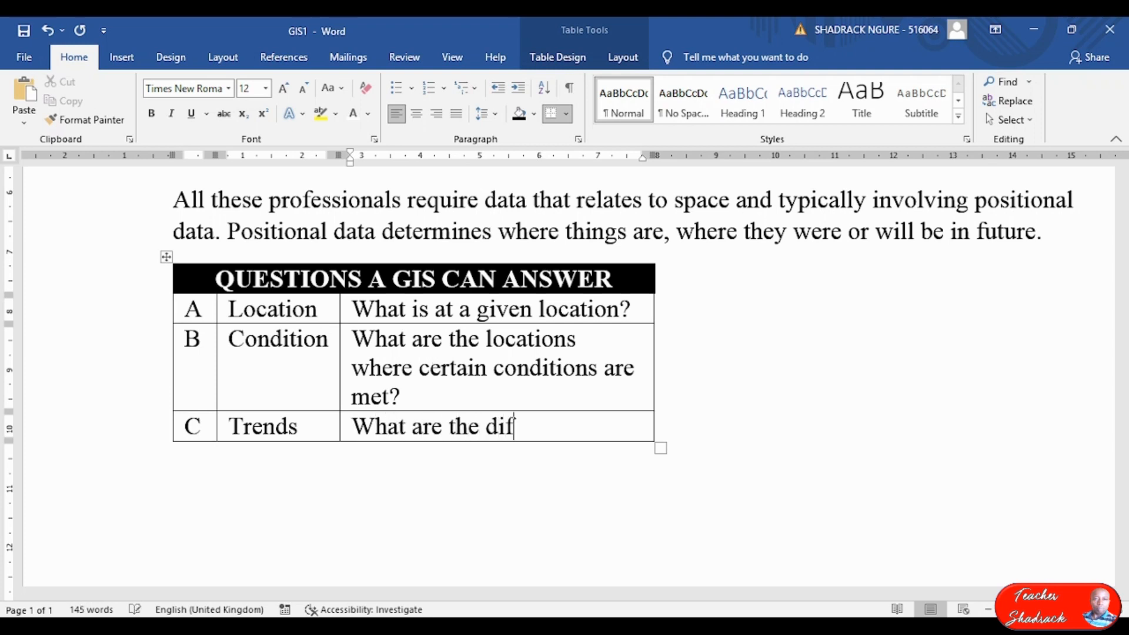
text(ferences )
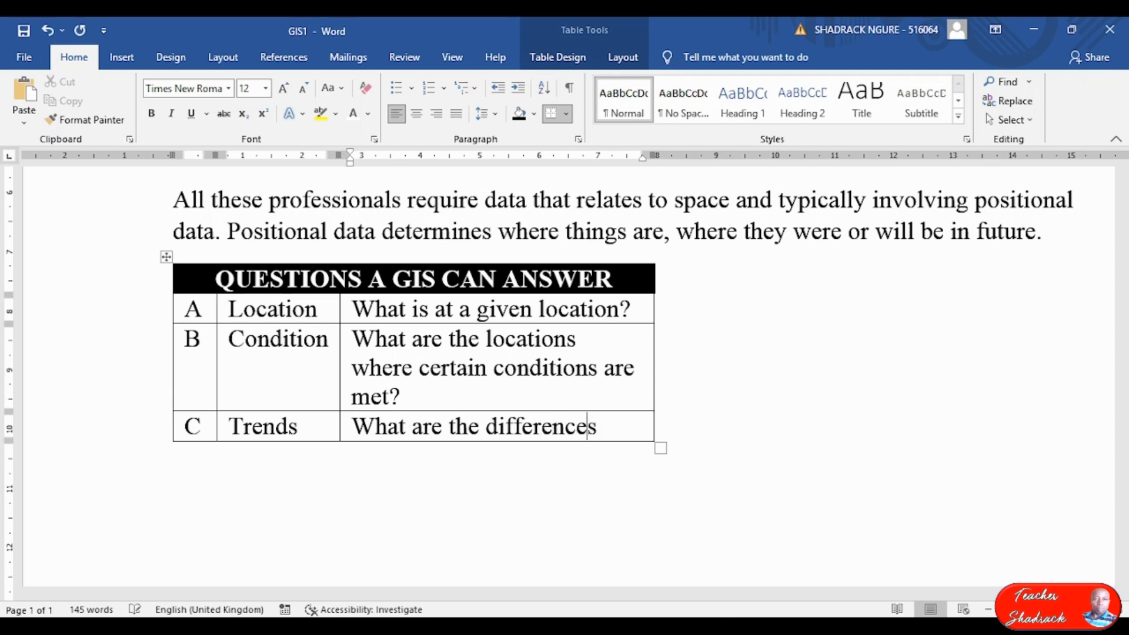
text(withi)
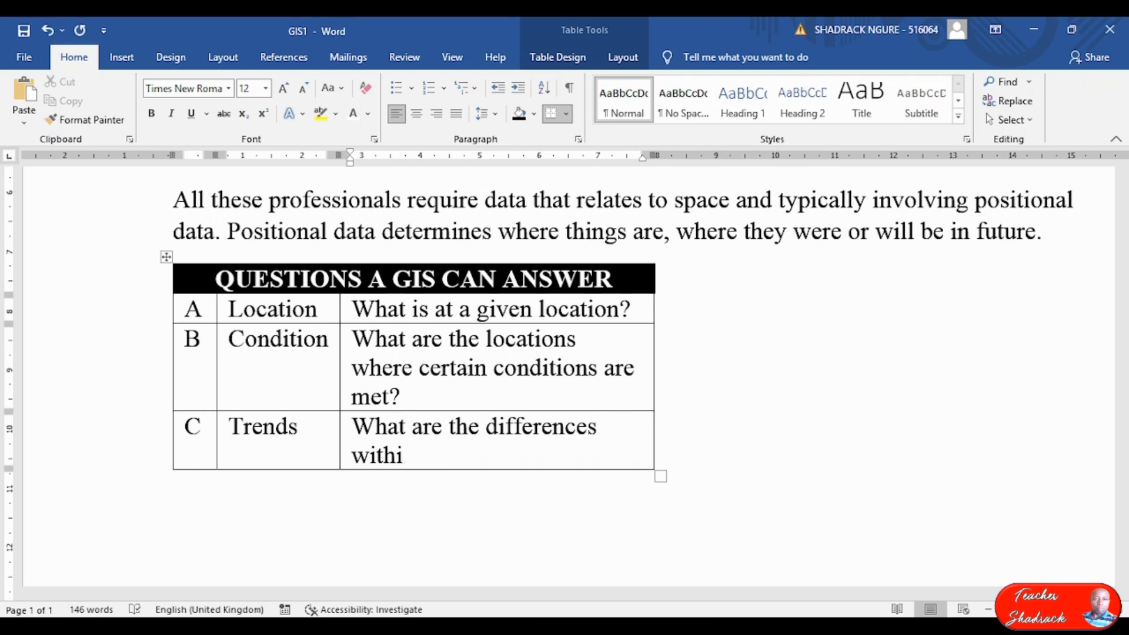
text(n an are)
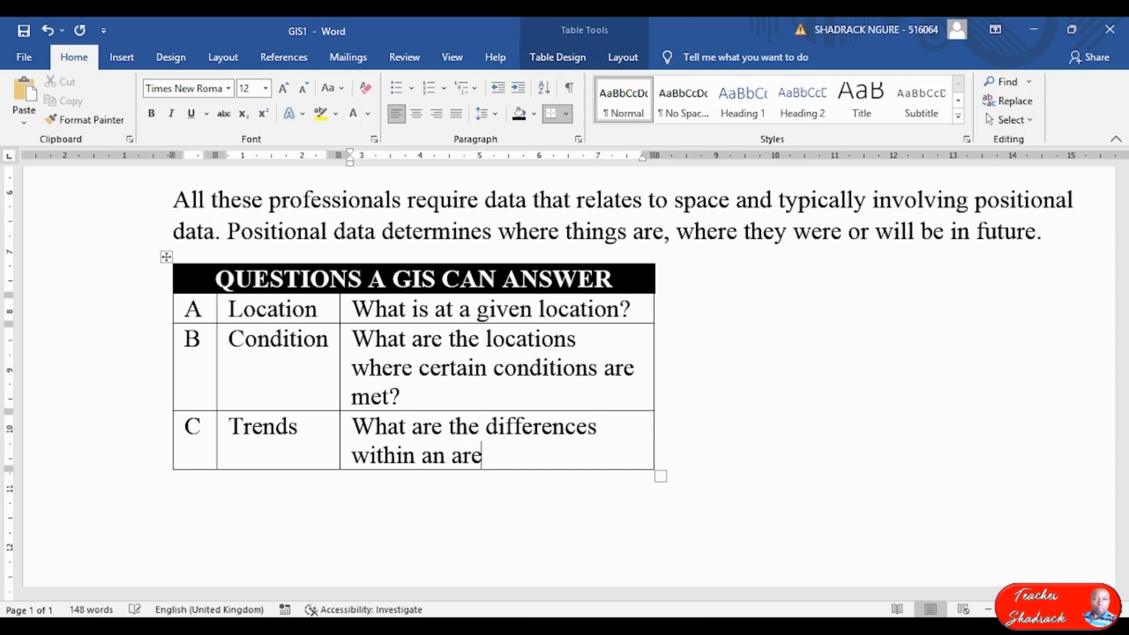
text(a over time?)
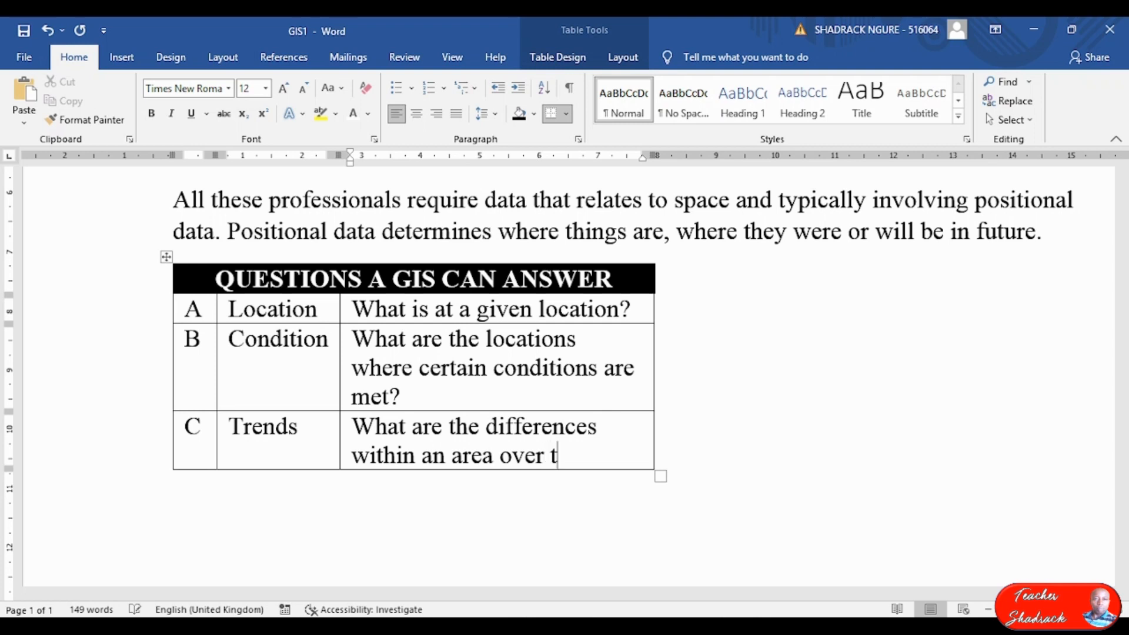
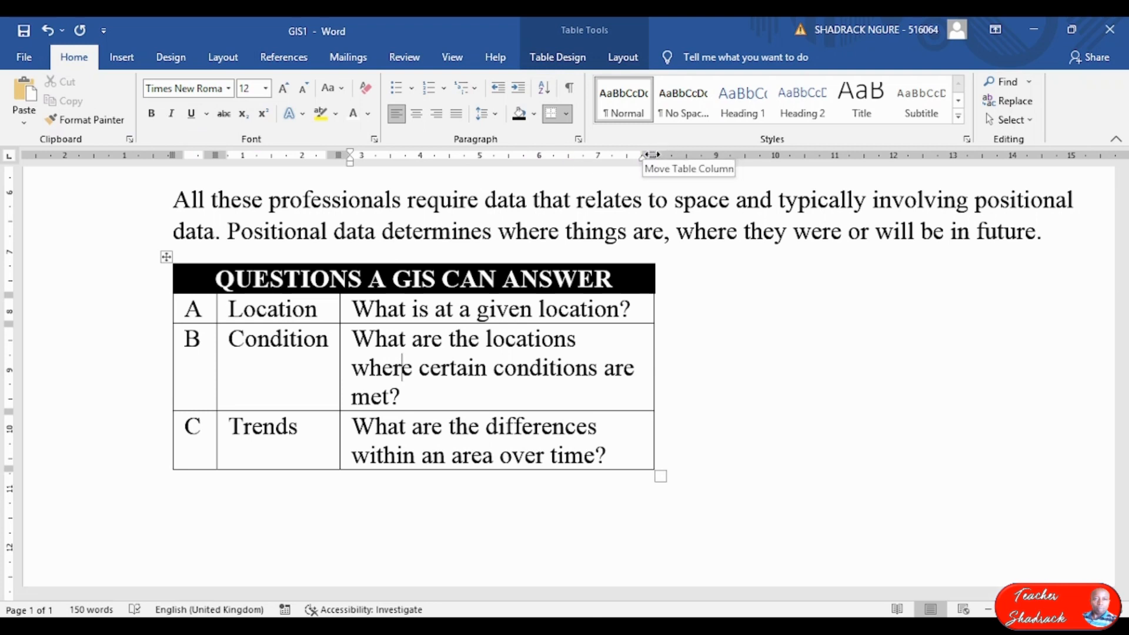
Drag the question column's edge to the right margin, then compare the table against the exam PDF.
mouse_move(651, 154)
mouse_down()
mouse_move(973, 167)
mouse_move(930, 172)
mouse_move(956, 172)
mouse_up()
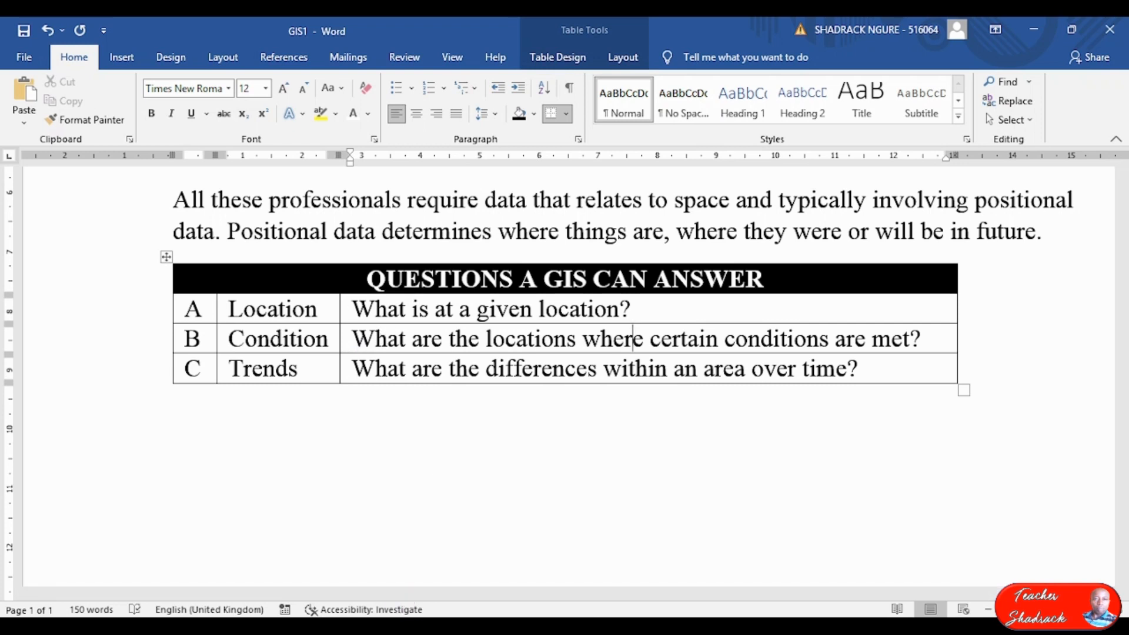
key(alt+Tab)
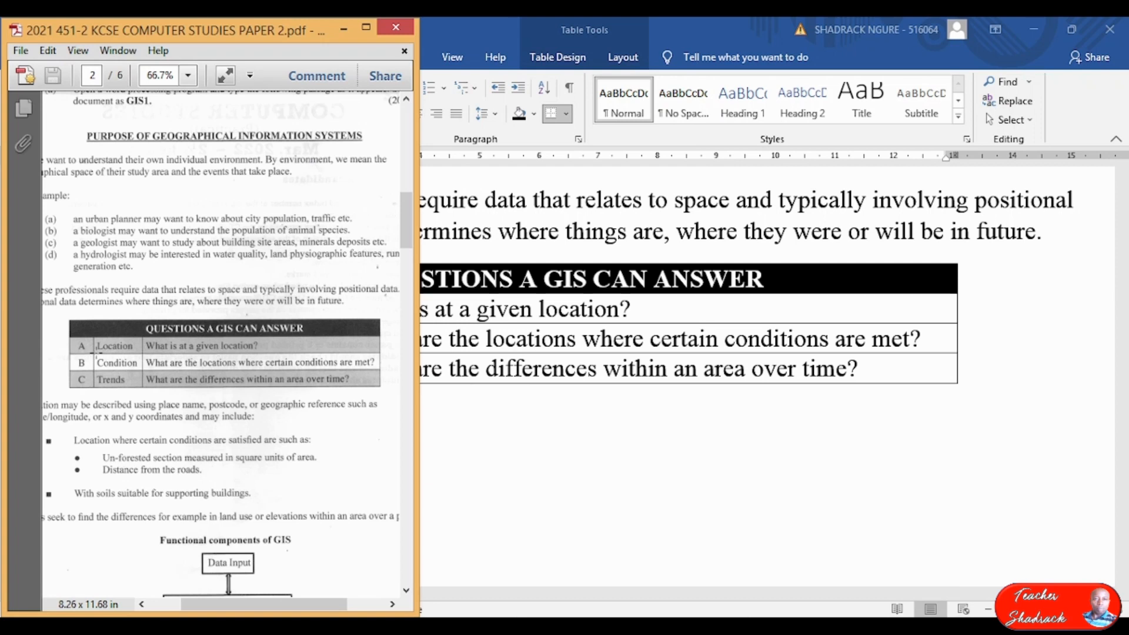
click(529, 430)
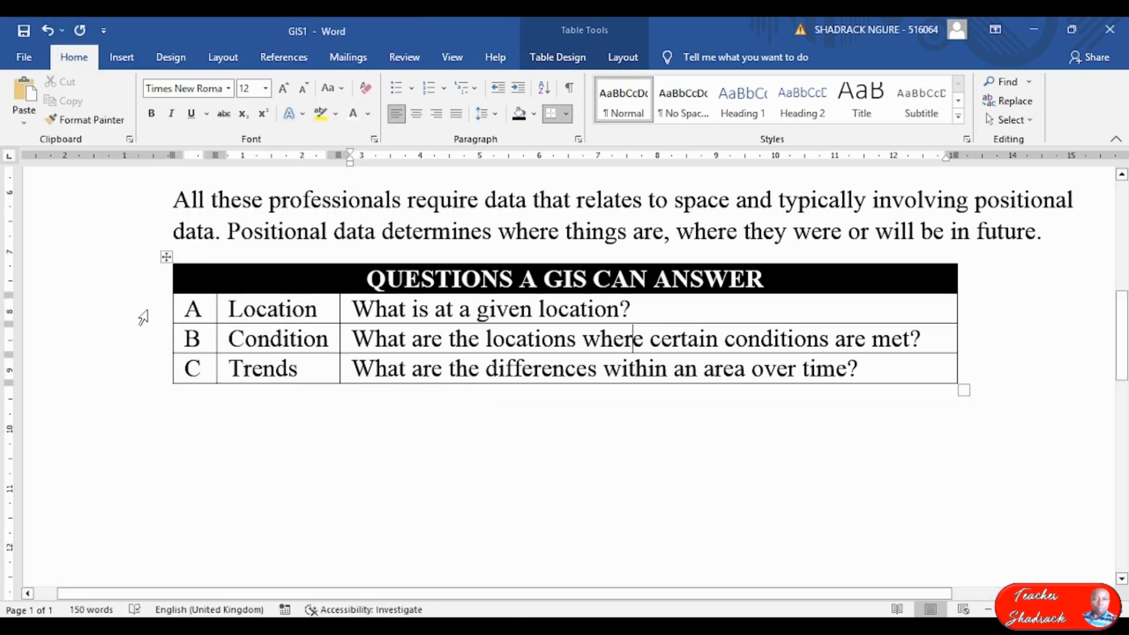
Apply grey shading to table rows A and C, leaving row B white.
click(147, 310)
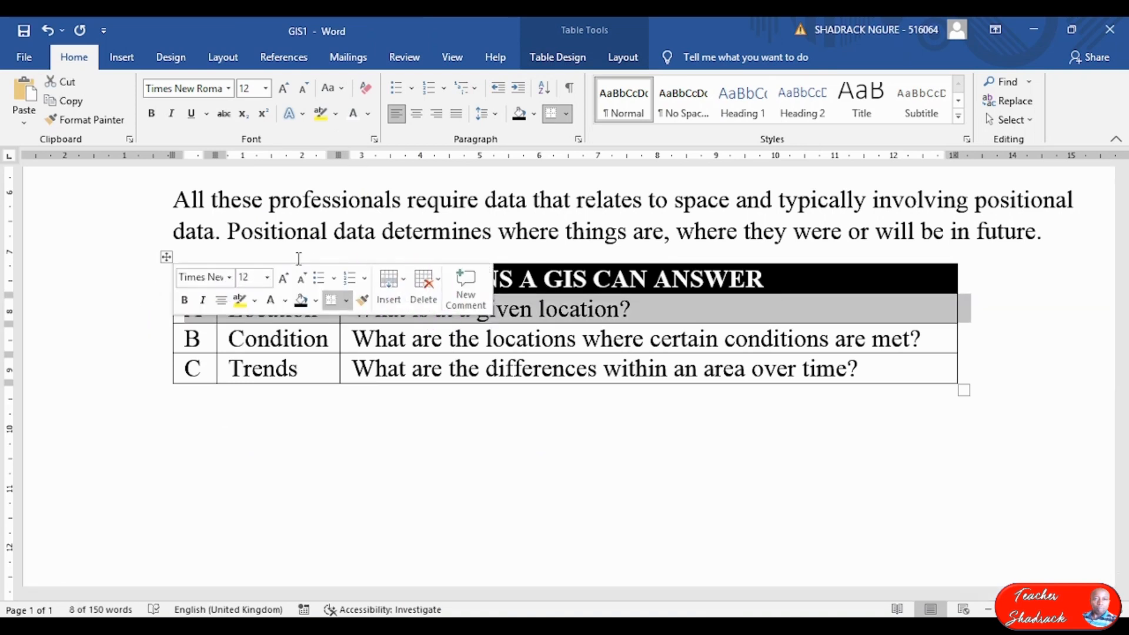
click(536, 115)
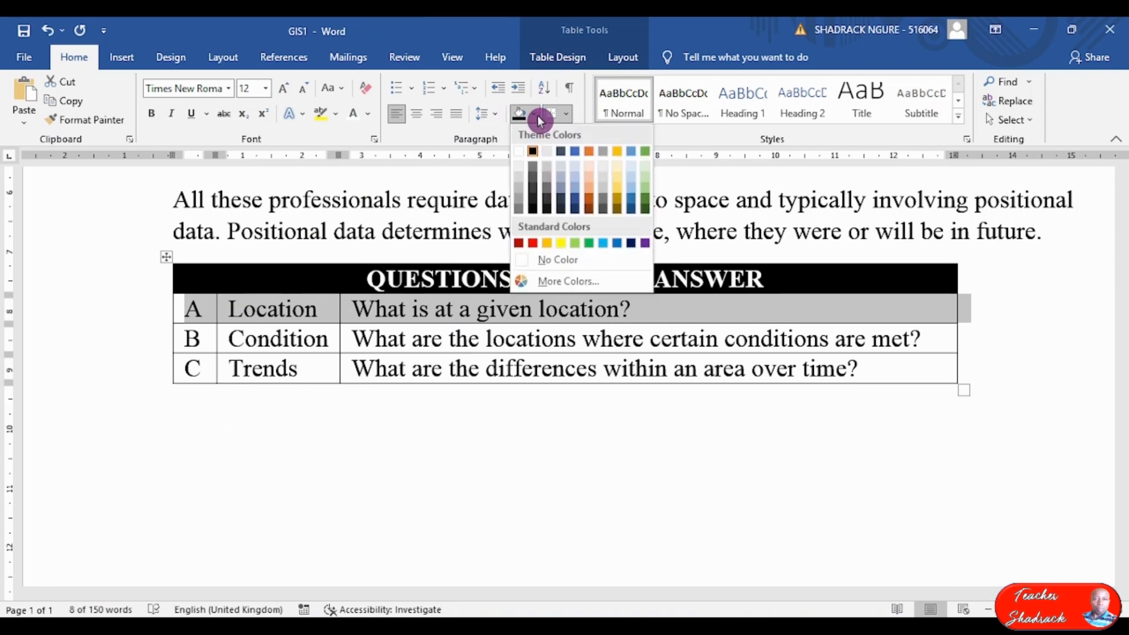
click(519, 189)
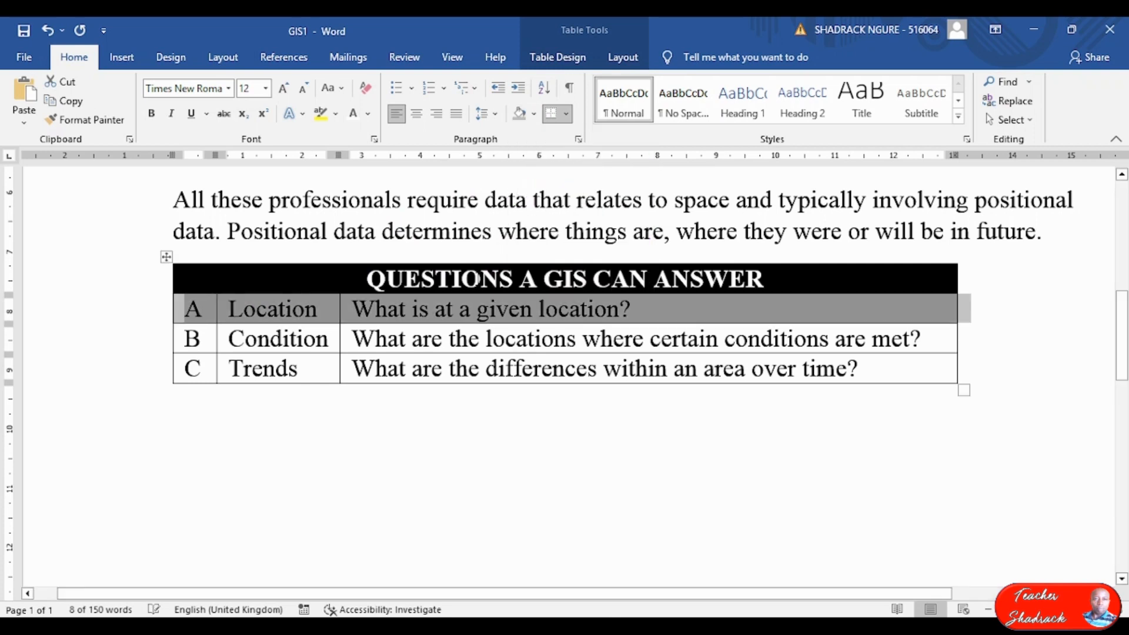
click(152, 375)
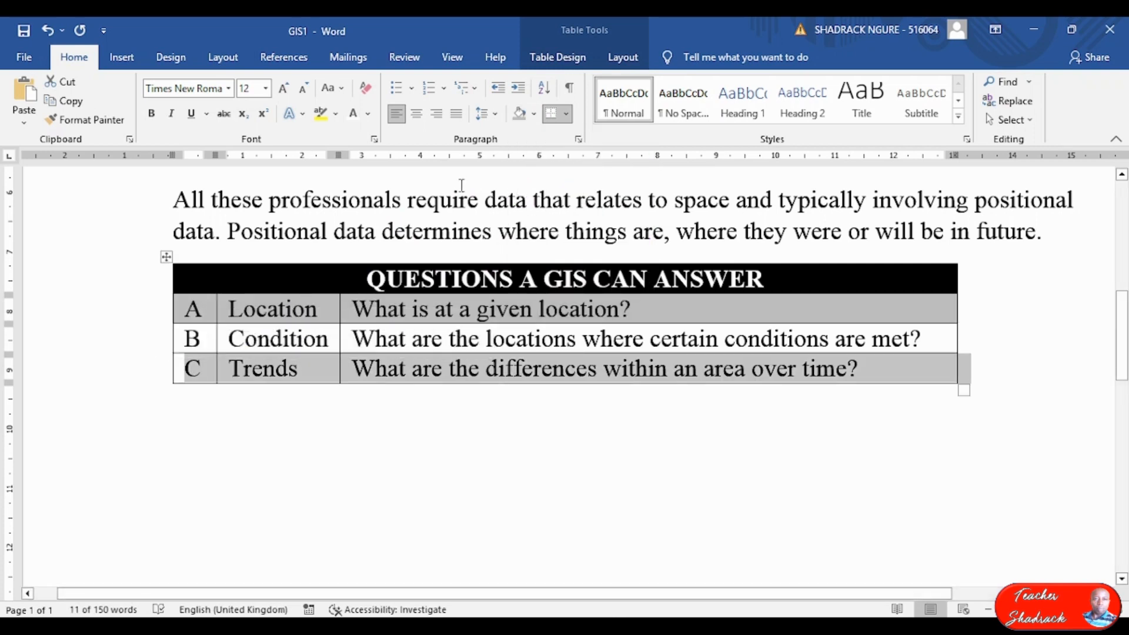
click(517, 120)
click(493, 427)
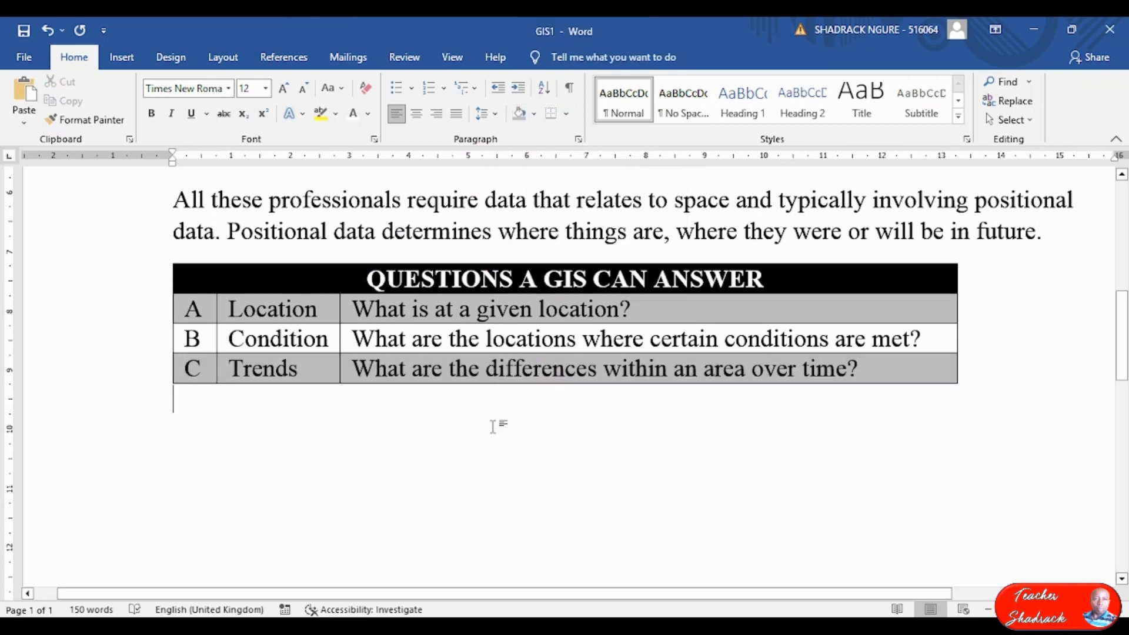
Type the paragraph describing locations by place name, postcode or latitude/longitude, ending 'and may include:'.
key(Return)
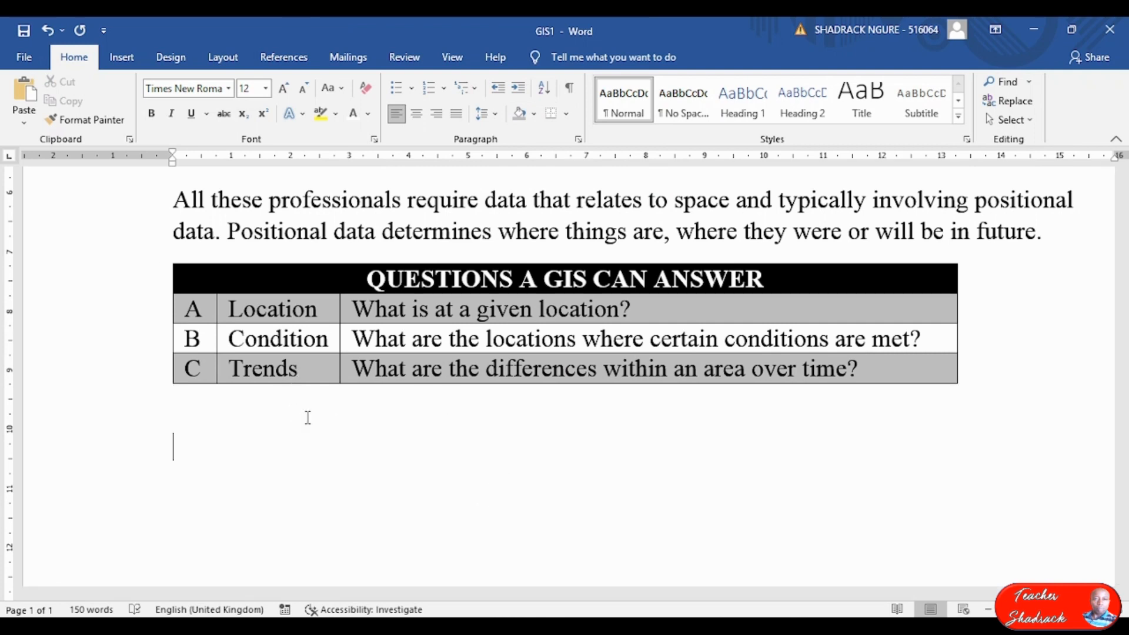
text(Allocat)
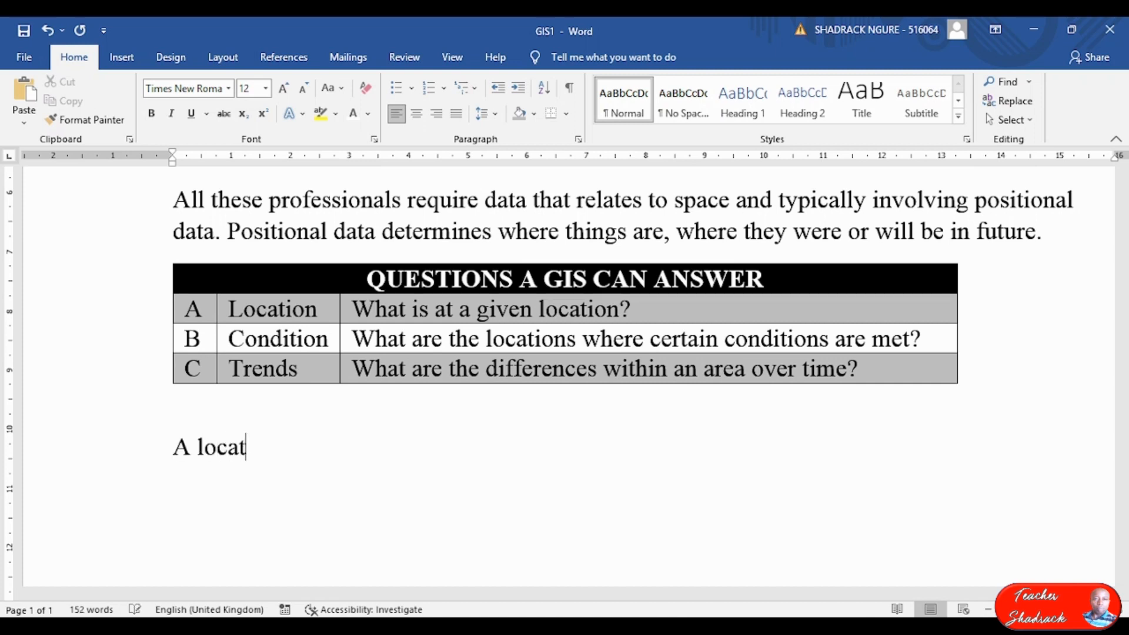
text(ion may)
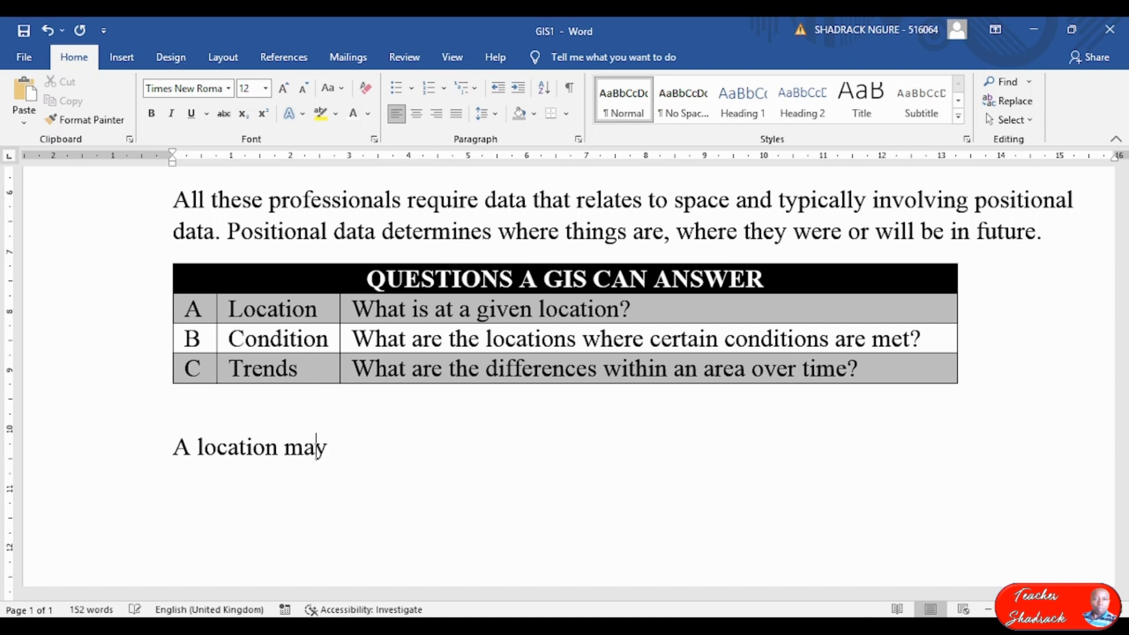
text( be desc)
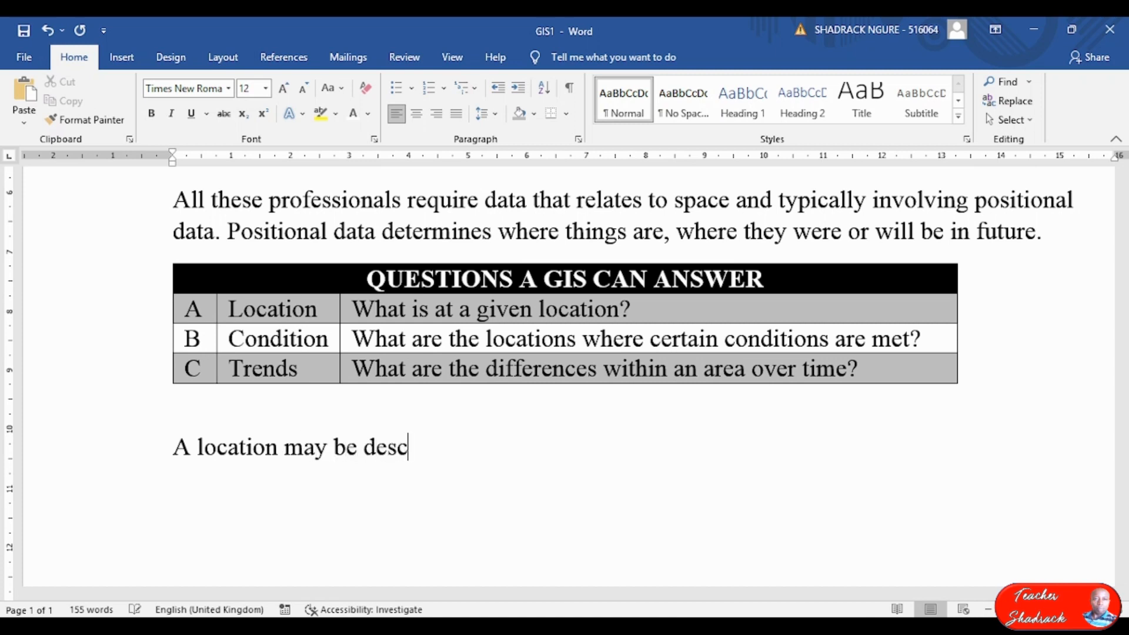
text(ribed a)
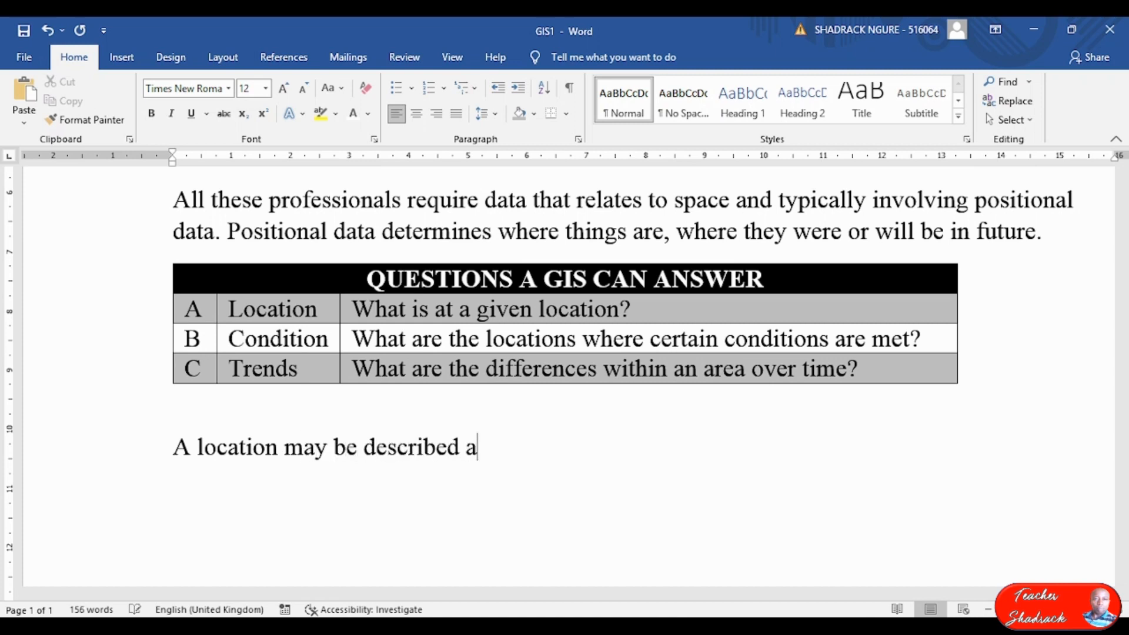
key(BackSpace)
text(using )
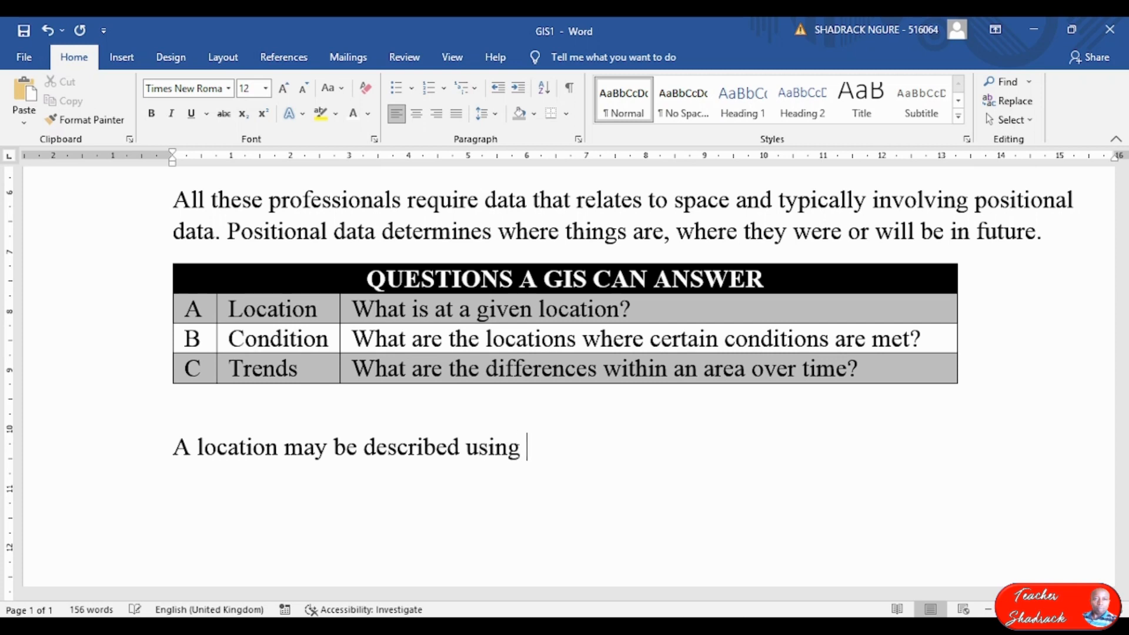
text(place name, postcode)
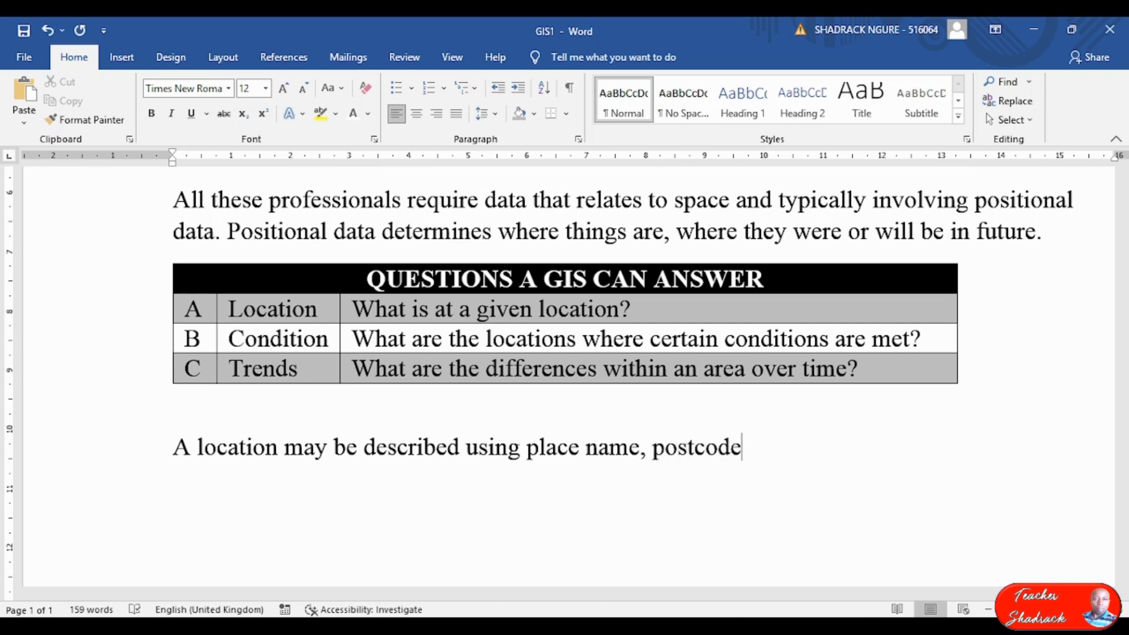
text(, or geo)
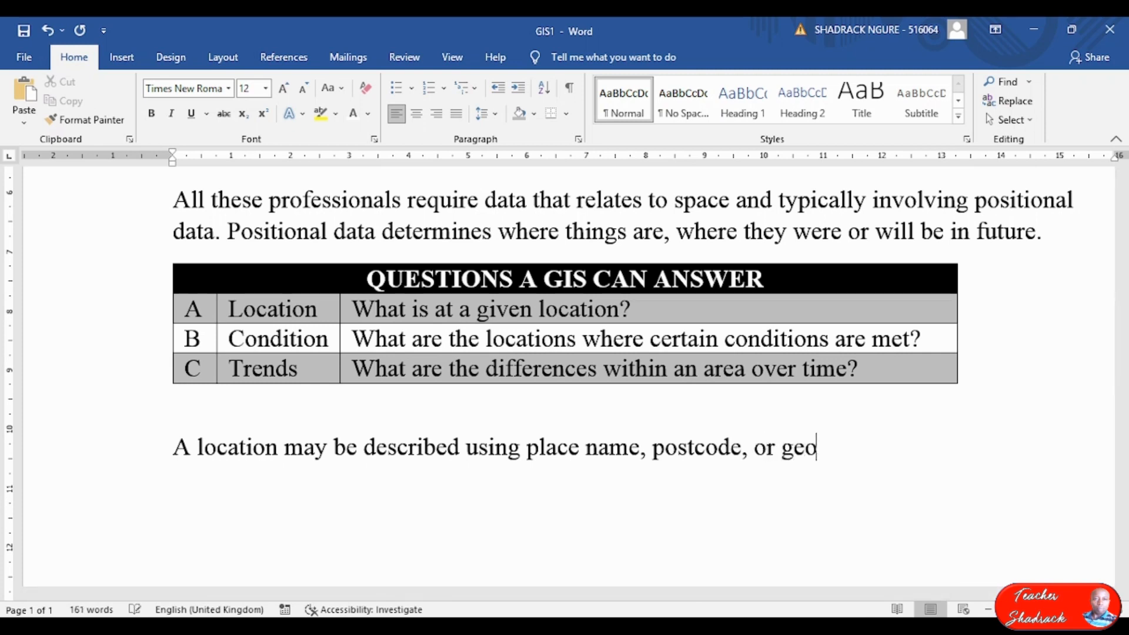
text(graph)
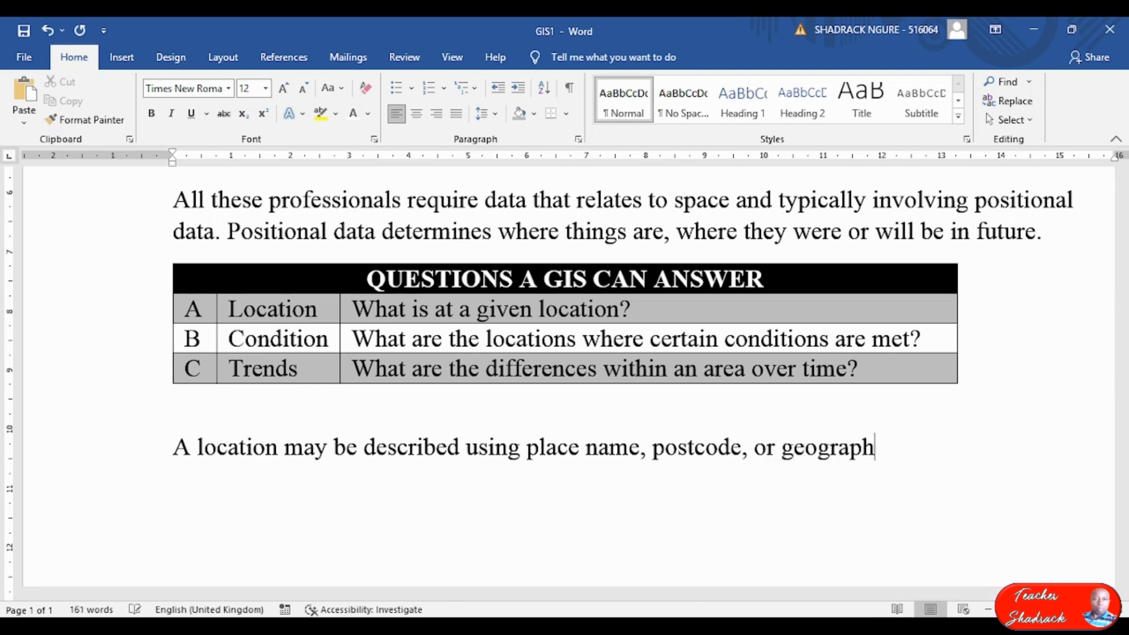
text(ic reference s)
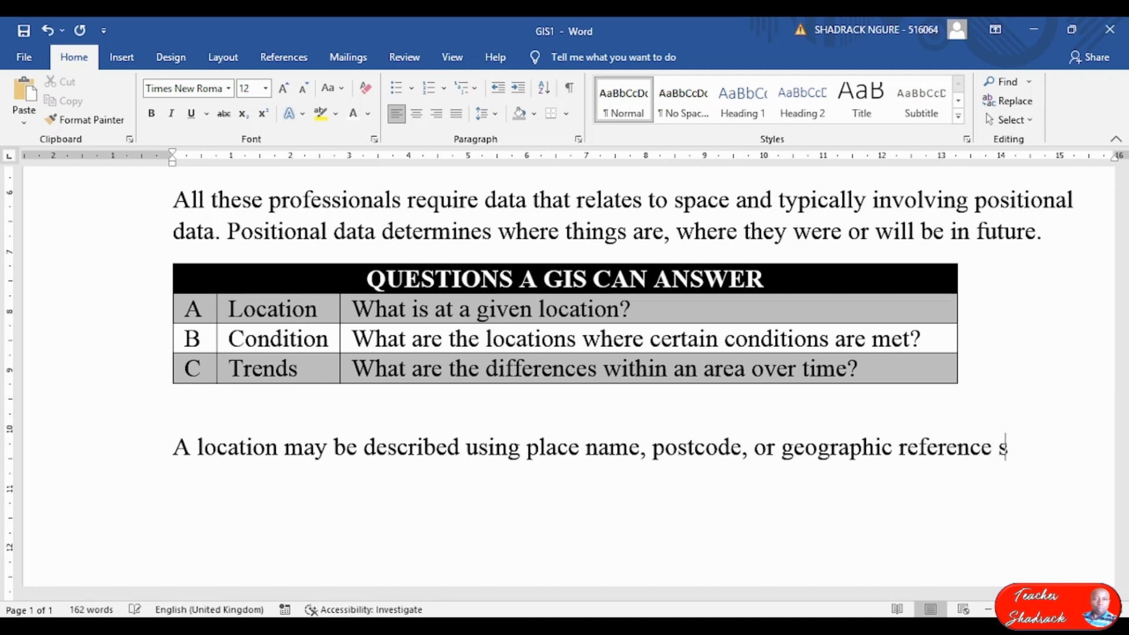
text(uch as)
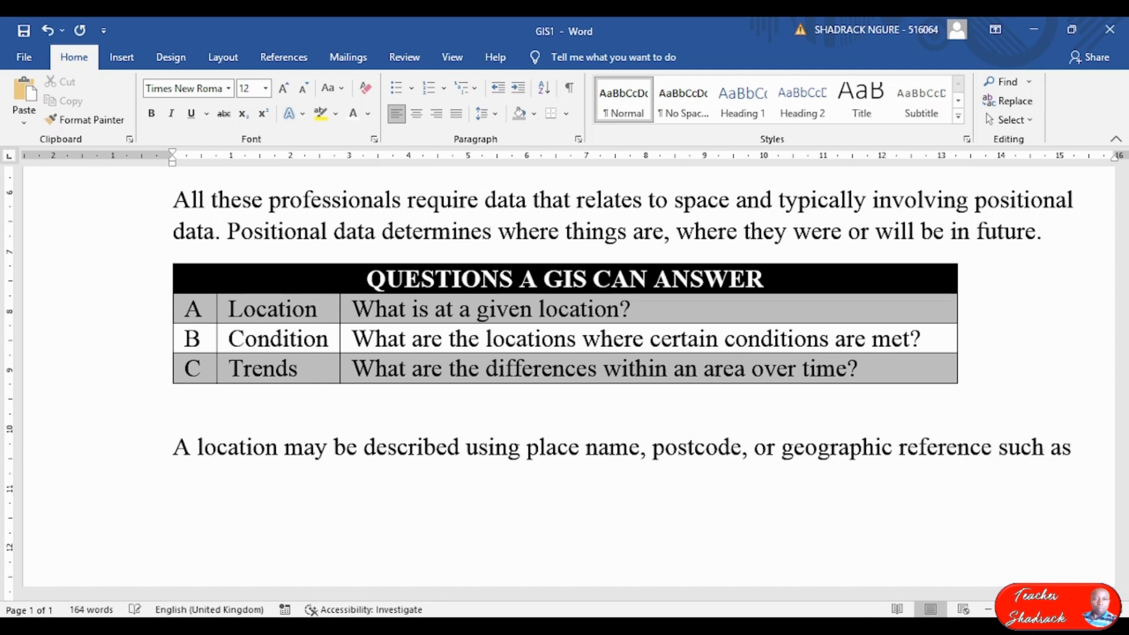
text( latitude/lo)
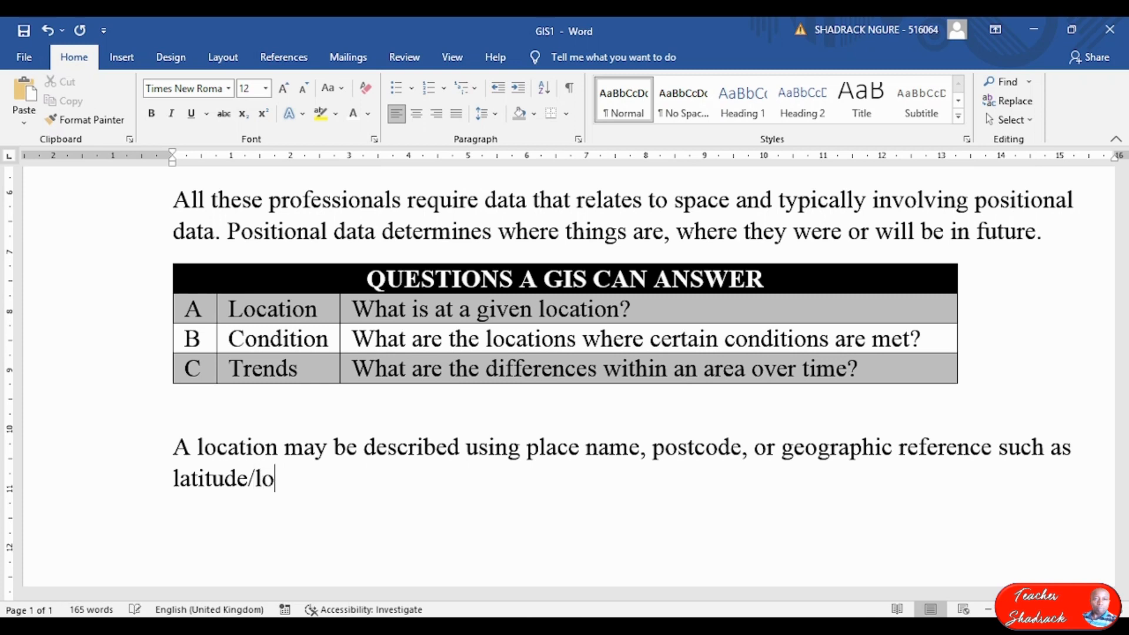
text(ngitude)
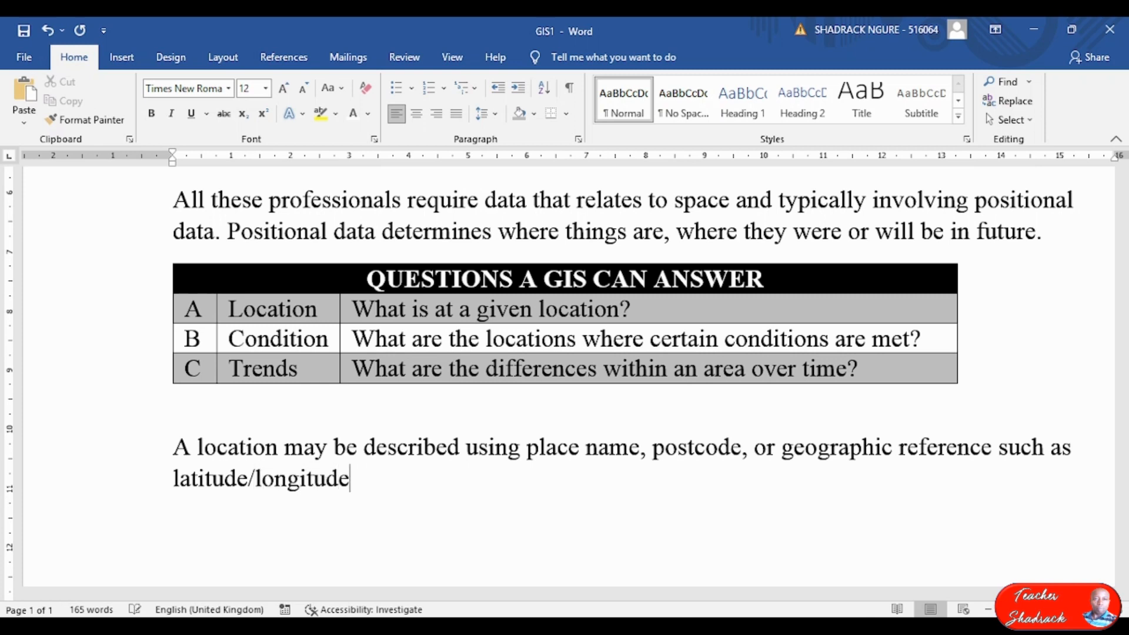
text(, or x and y )
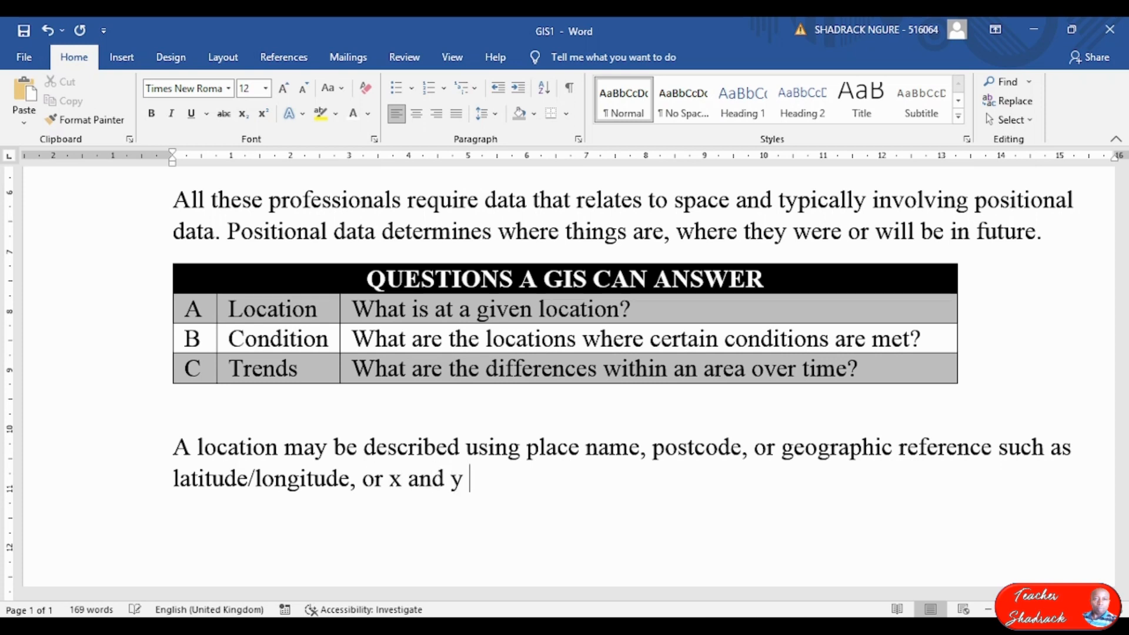
text(coordi)
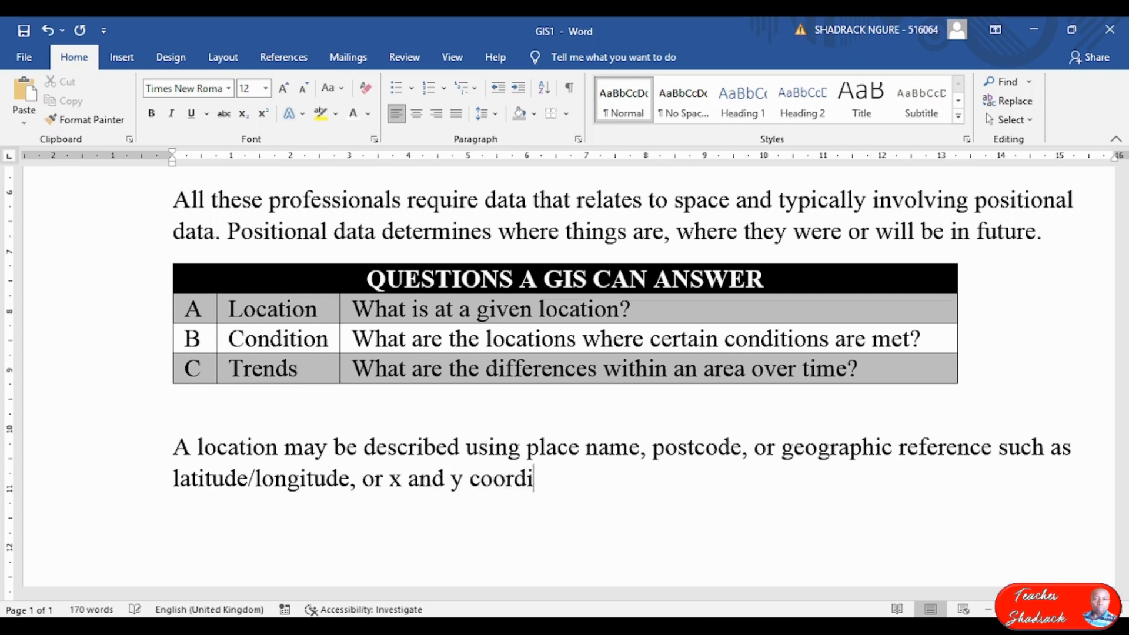
text(nates man)
key(BackSpace)
key(BackSpace)
key(BackSpace)
key(BackSpace)
text(and )
text(may in)
text(l)
text(cli)
key(BackSpace)
text(ude:)
key(Return)
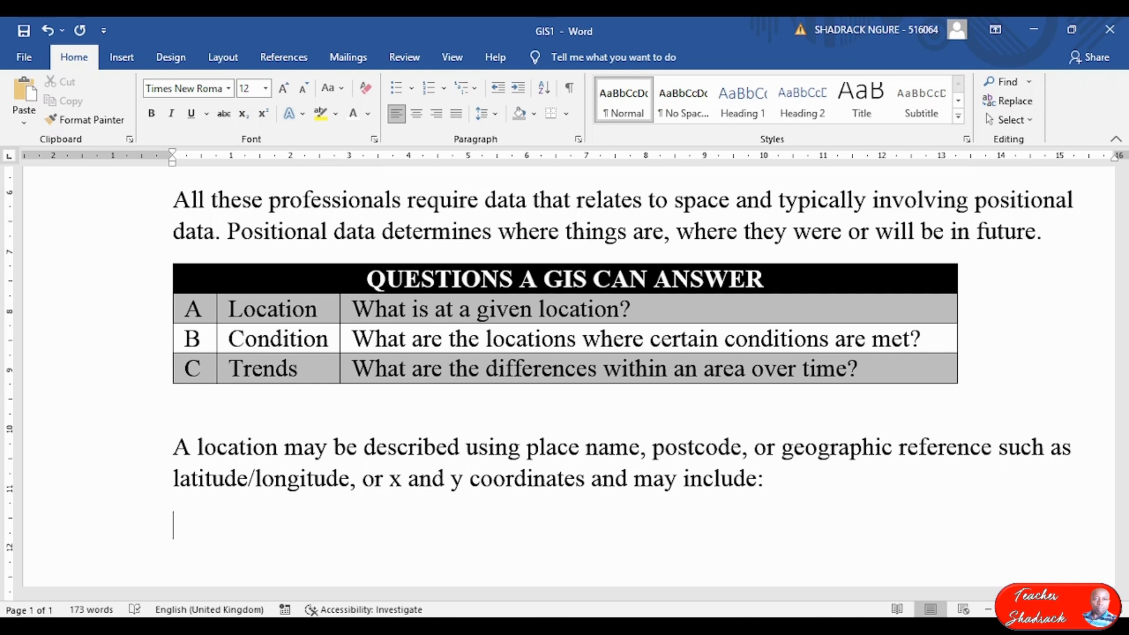
Type the line 'Location where certain conditions are satisfied such as:'.
text(Location)
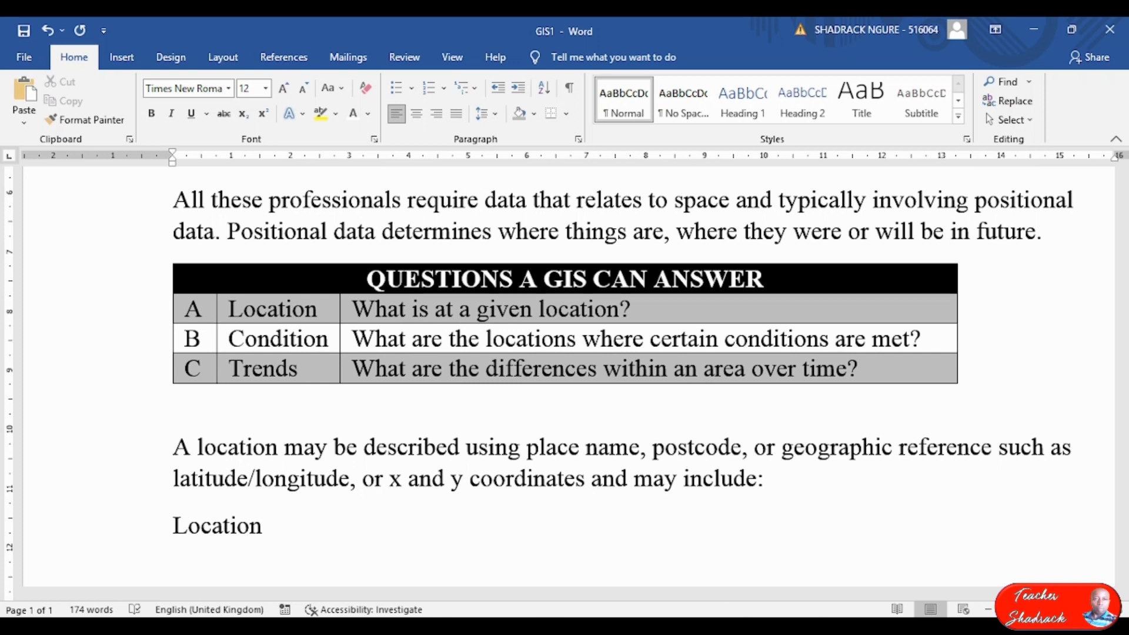
text( where certi)
key(BackSpace)
text(ain conditions are sa)
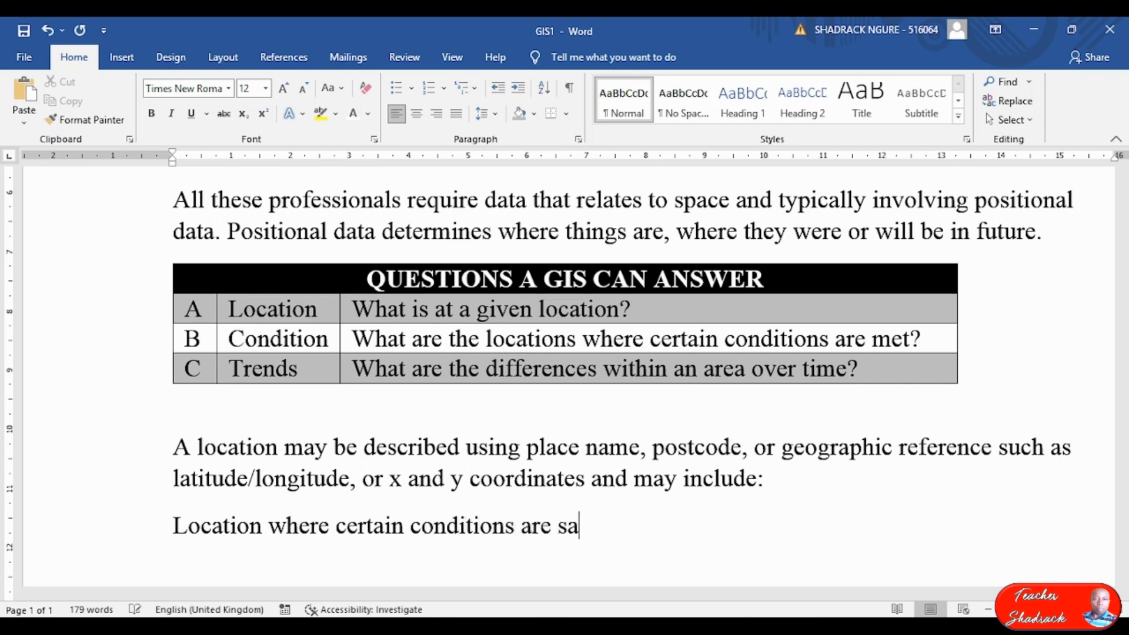
text(tsified)
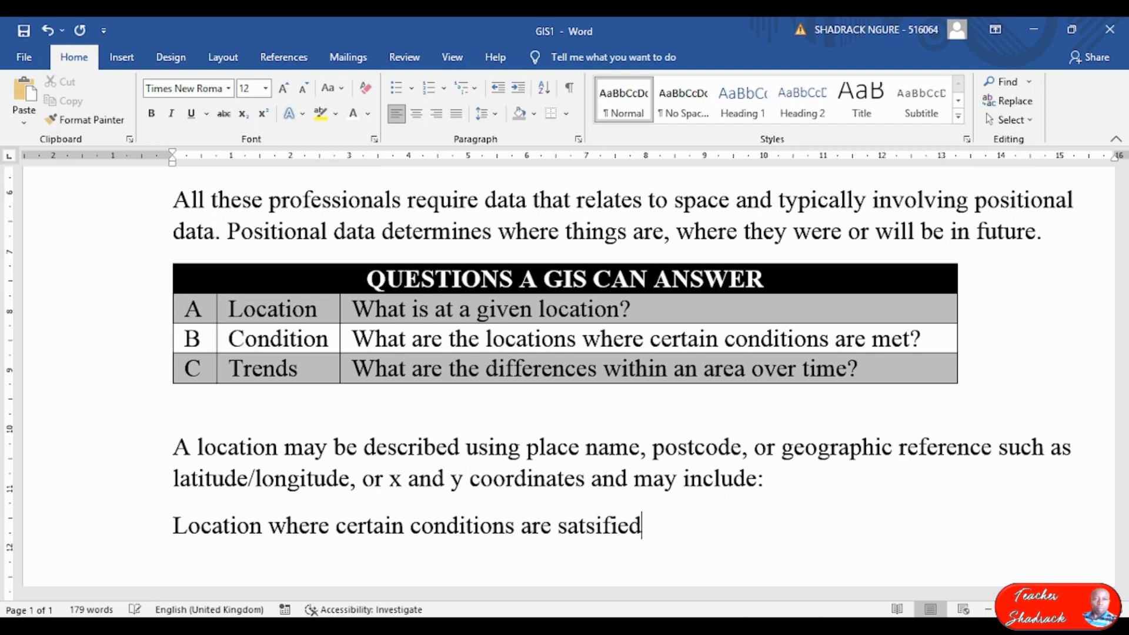
text( suc as:)
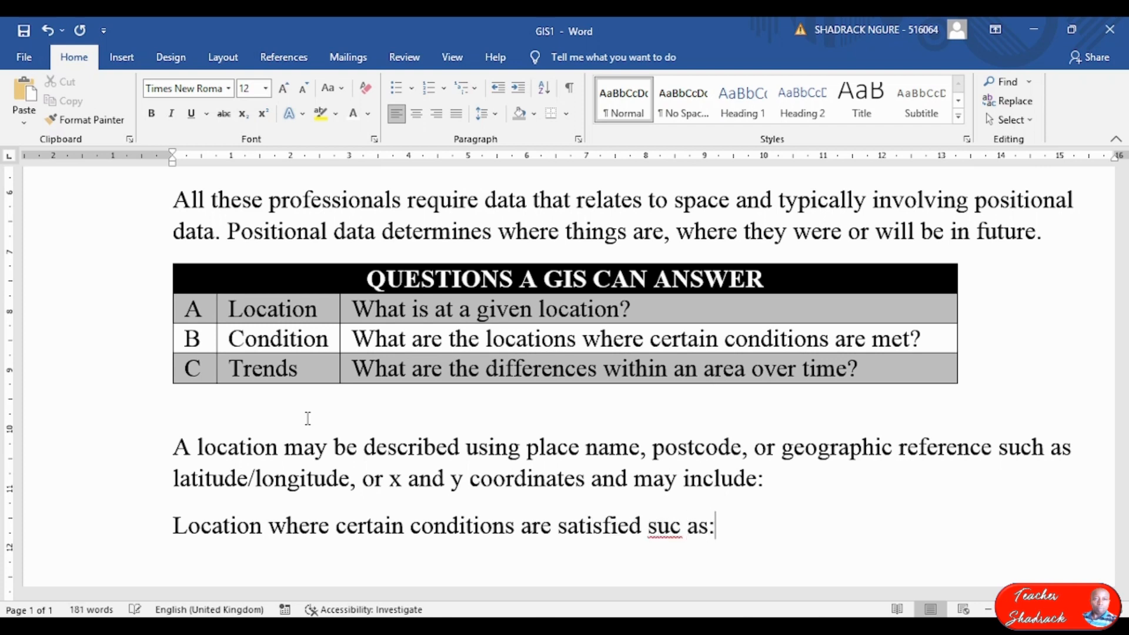
key(Return)
Add the un-forested section, distance from roads, and soils suitable for buildings lines.
text(un-forese)
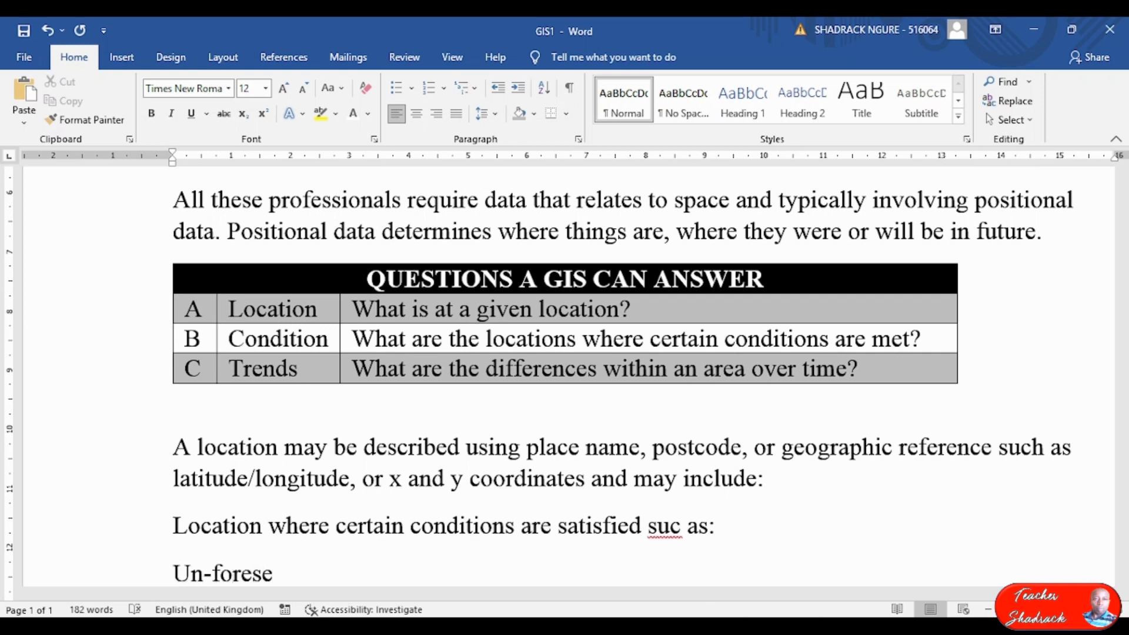
key(BackSpace)
text(ted sec)
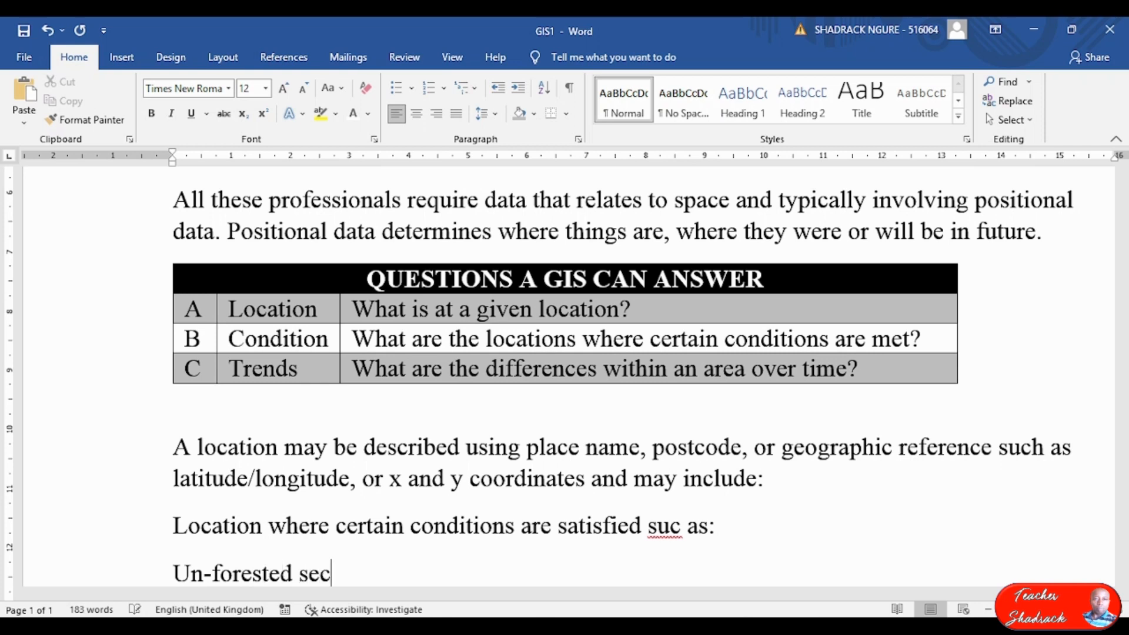
text(tion measured )
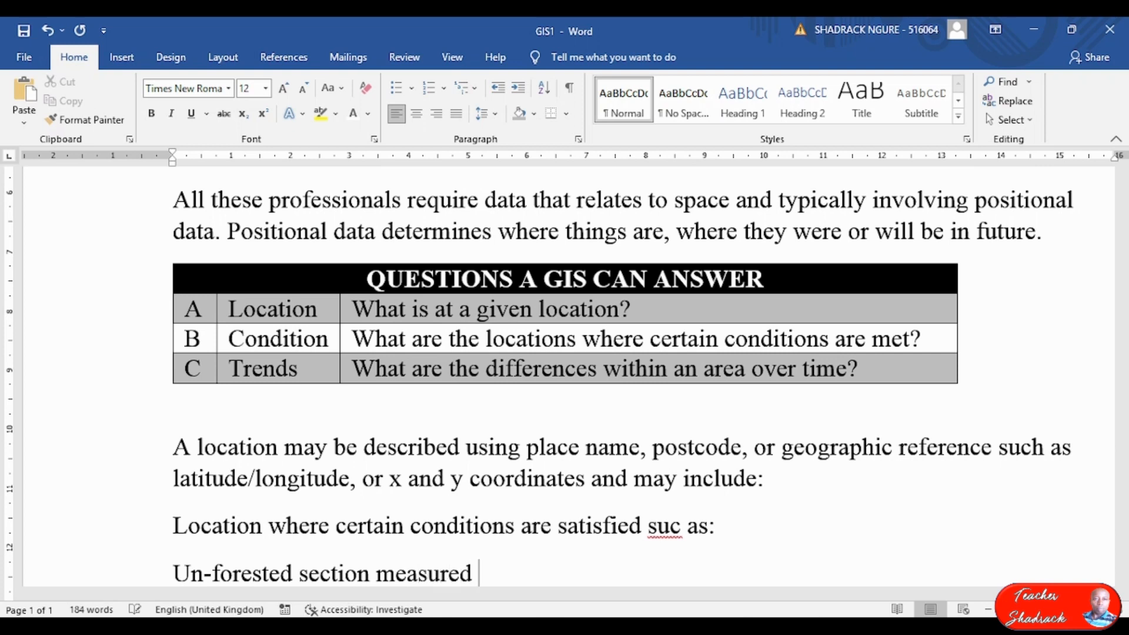
text(in square units)
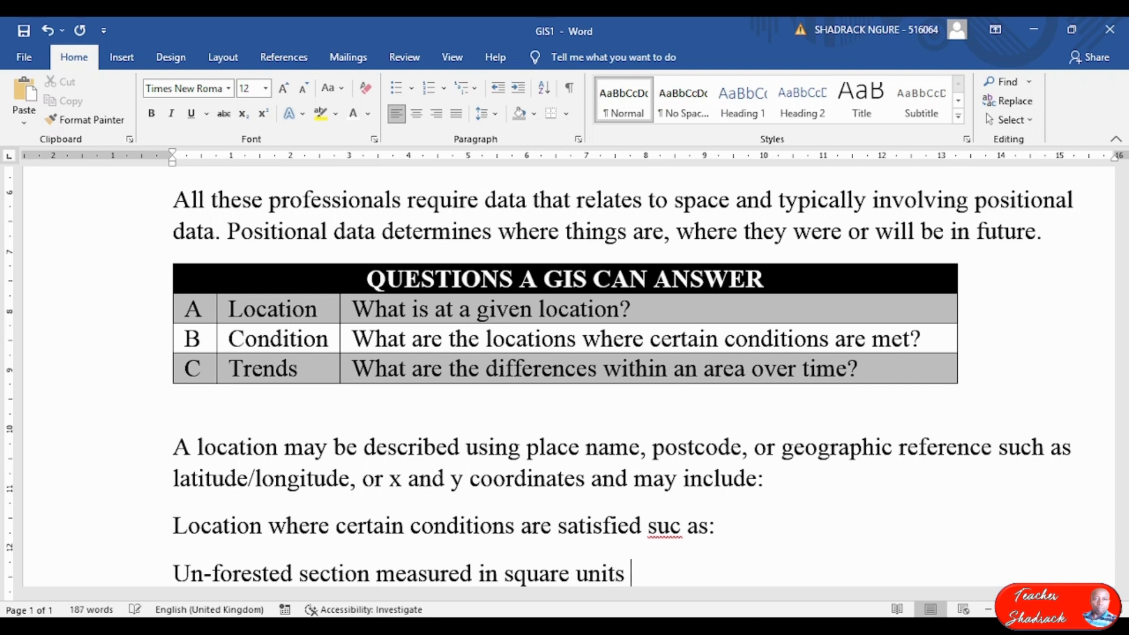
text( of are.)
key(Return)
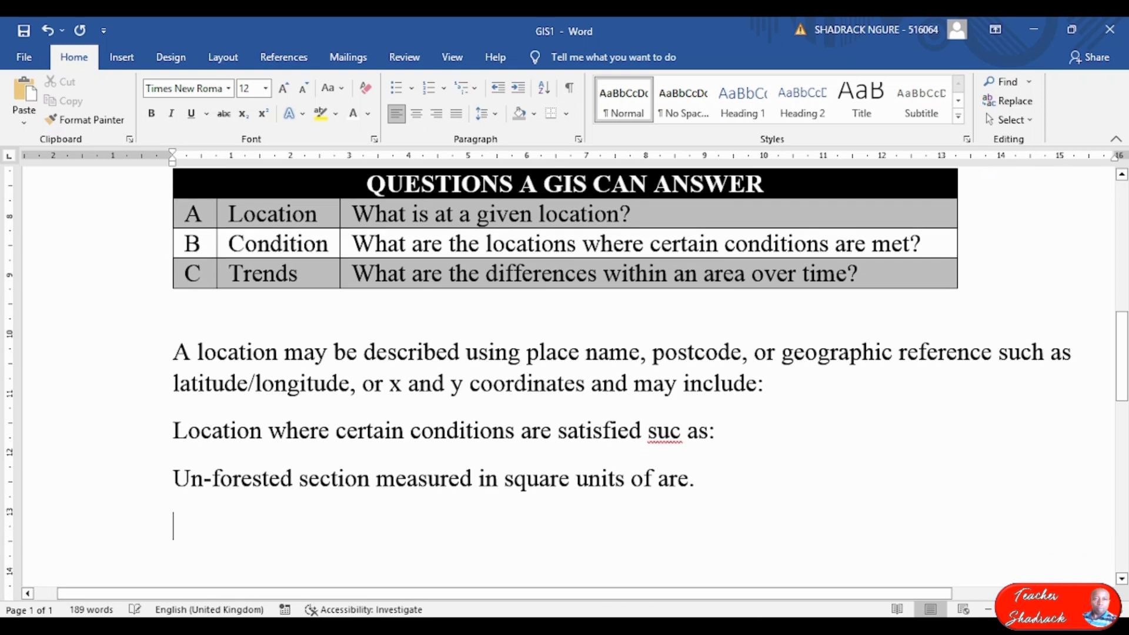
text(distance from roads.)
key(Return)
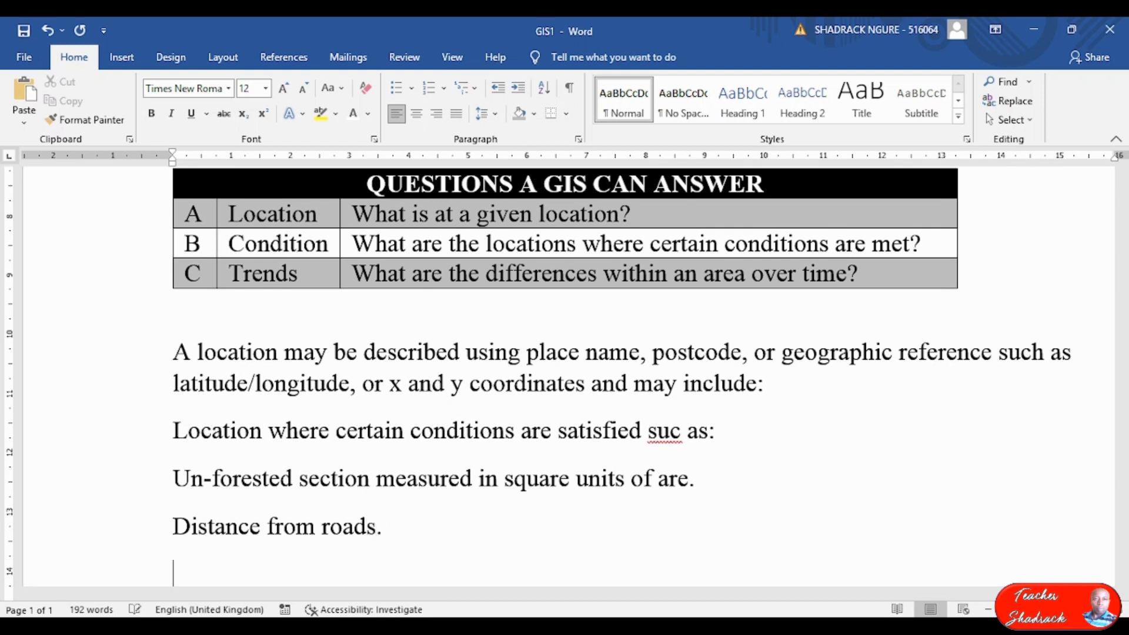
text(with so)
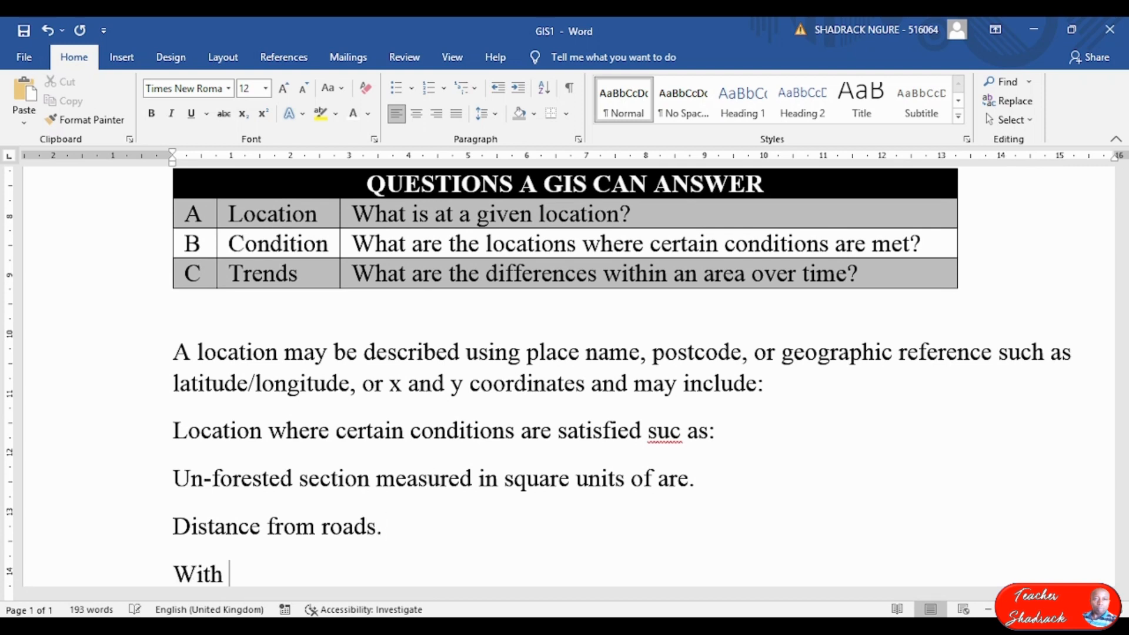
text(ils)
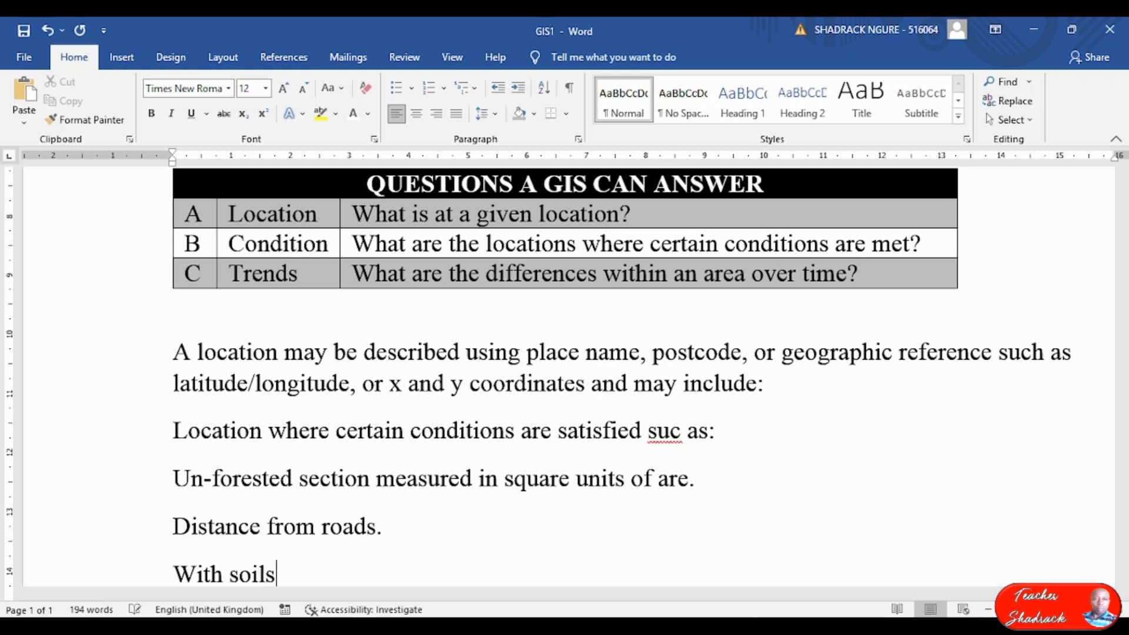
text( suita)
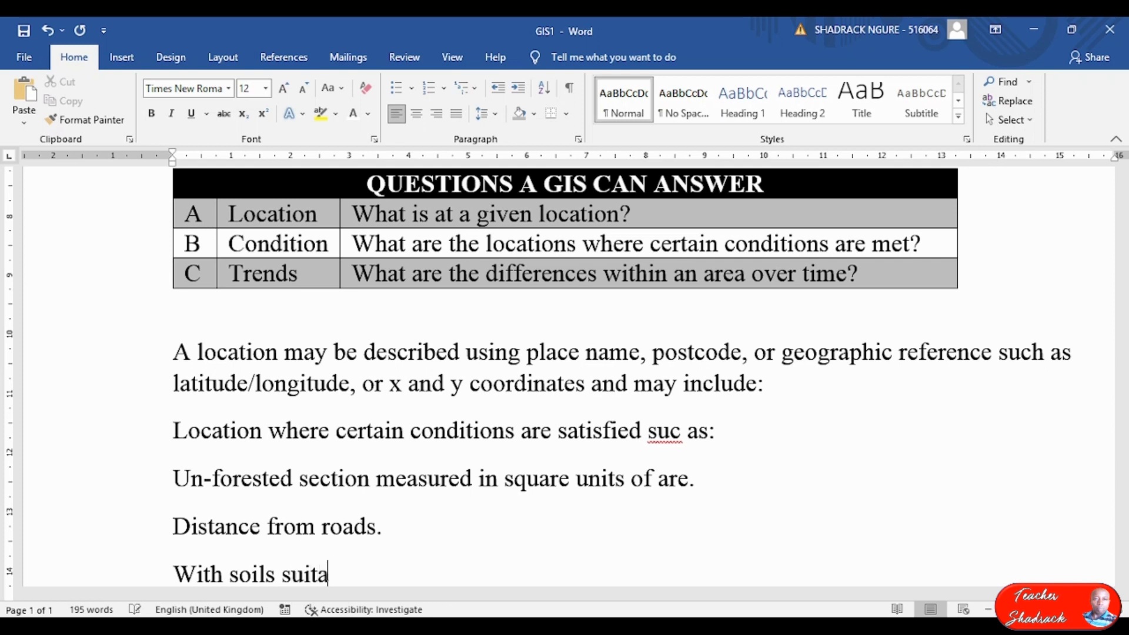
text(ble for )
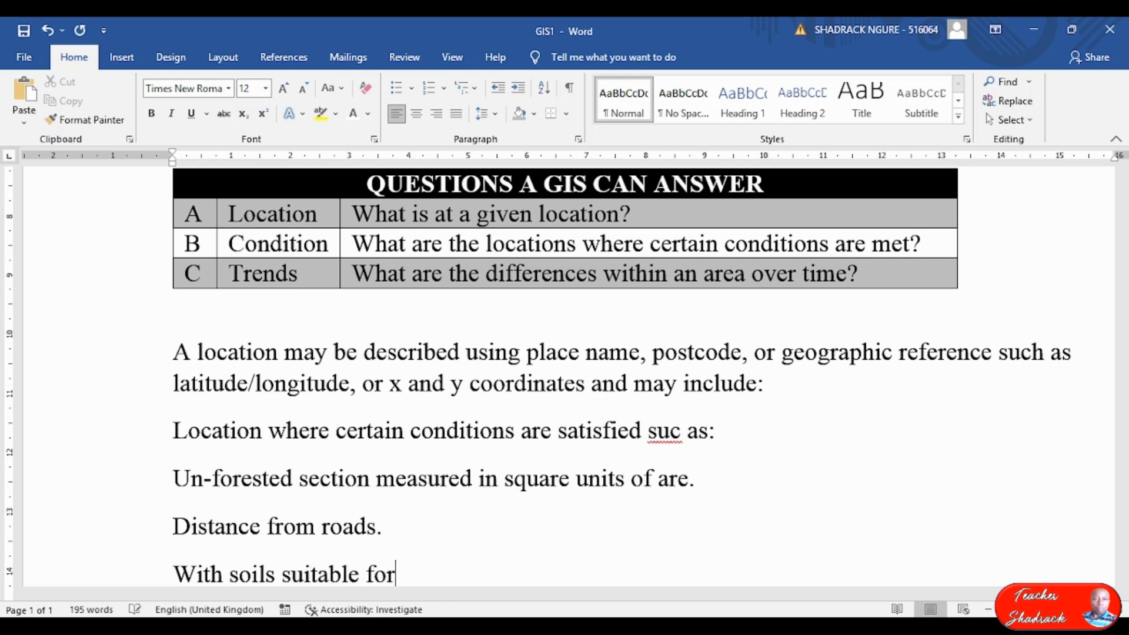
text(supportin g buildings.)
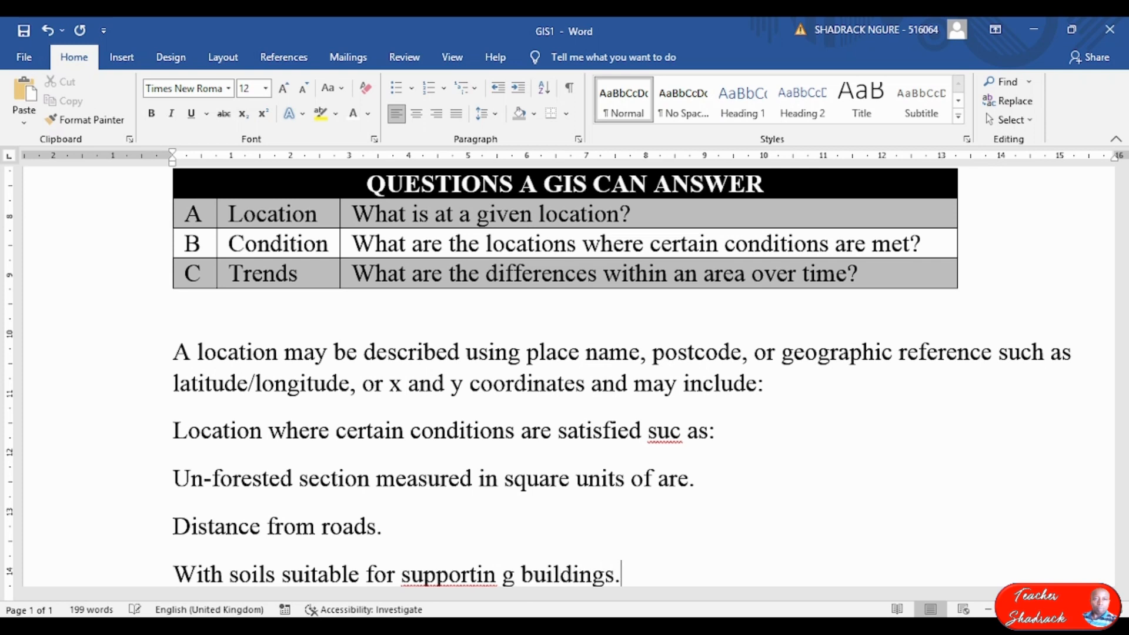
key(Return)
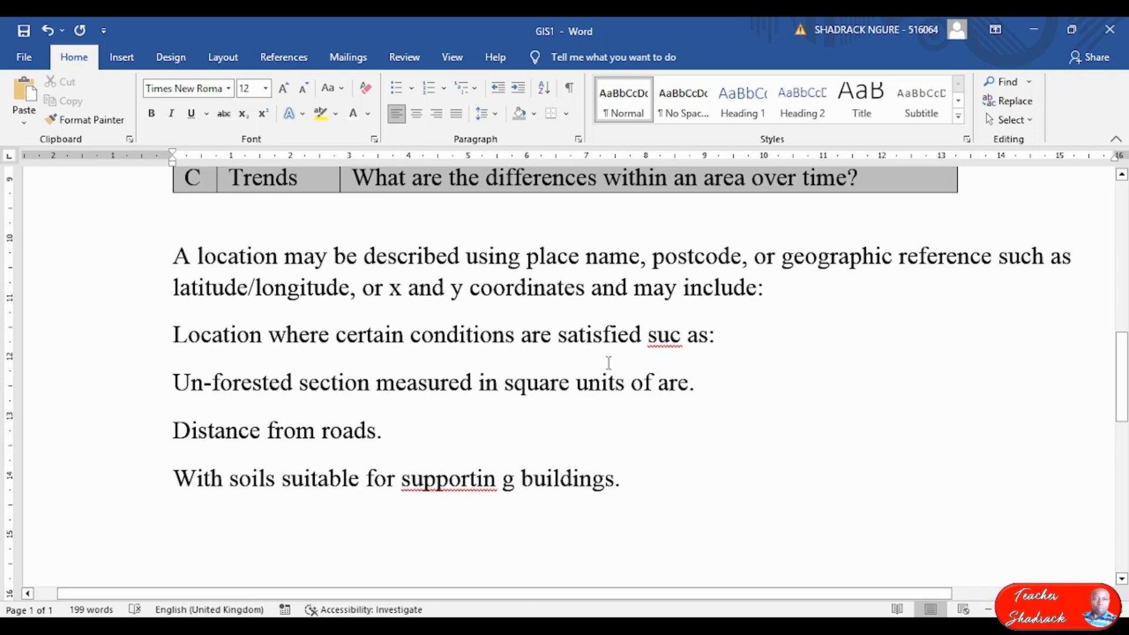
Correct 'suc' to 'such' and 'supportin g' to 'supporting', then select the four lines.
text(h)
right_click(447, 479)
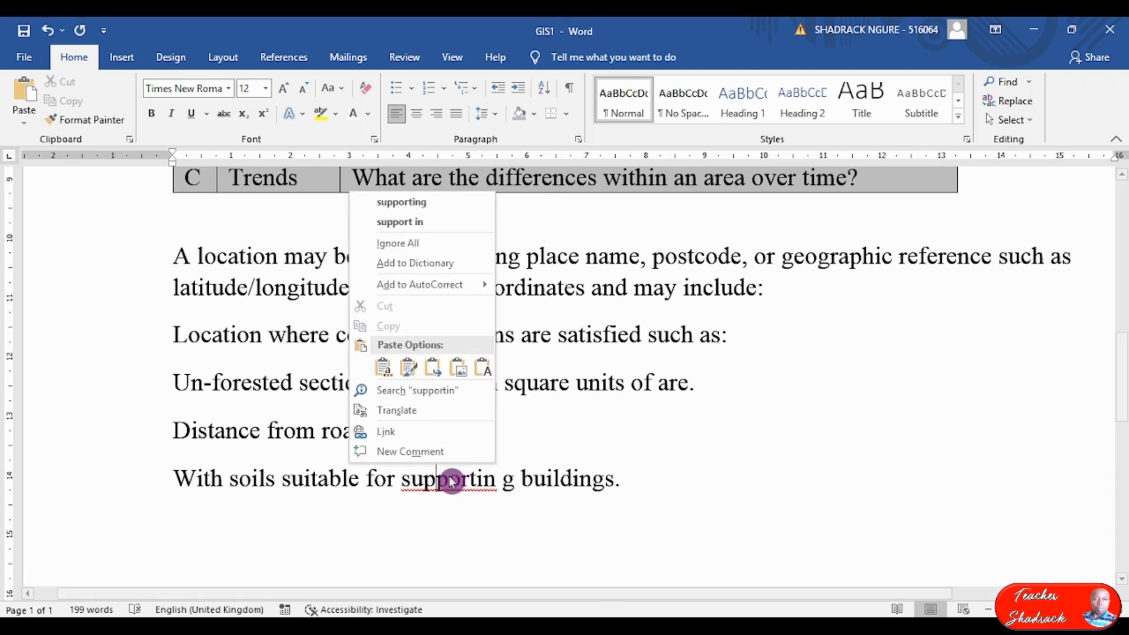
click(428, 203)
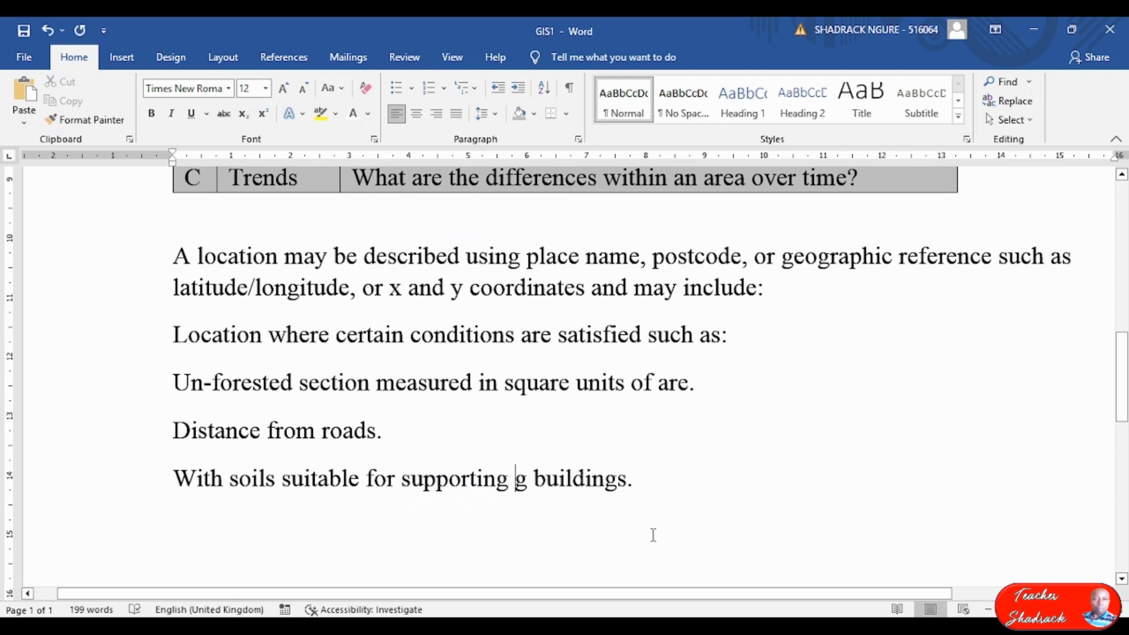
key(Delete)
key(Delete)
key(Delete)
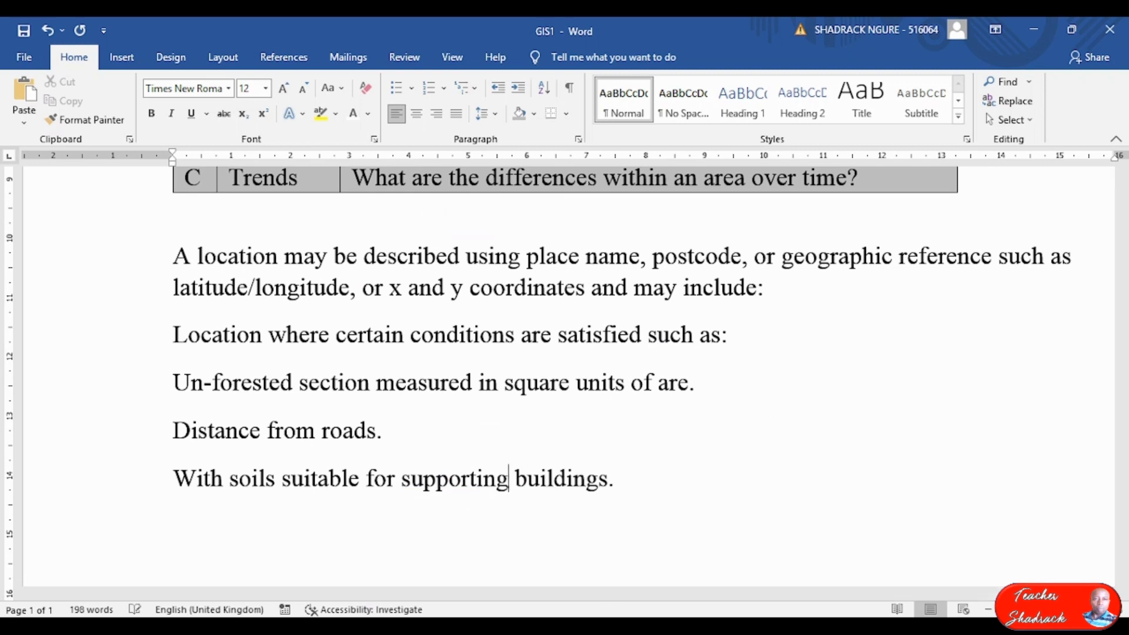
drag(173, 334, 630, 491)
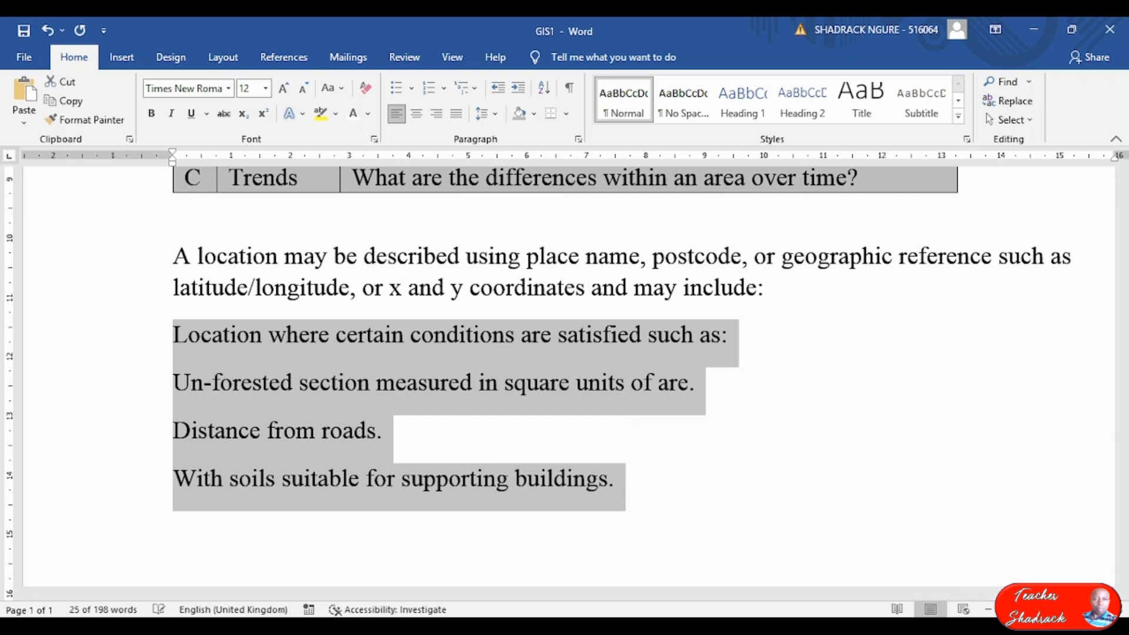
key(alt+Tab)
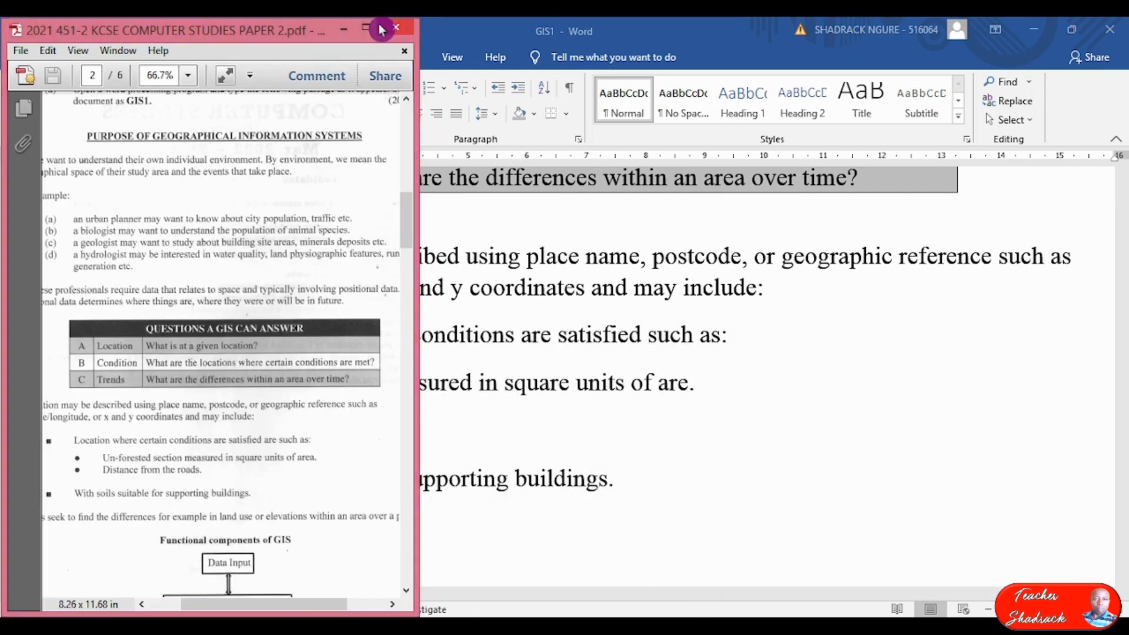
Maximize the exam PDF and zoom in to 150% on its bullet list before returning to Word.
click(365, 26)
click(492, 462)
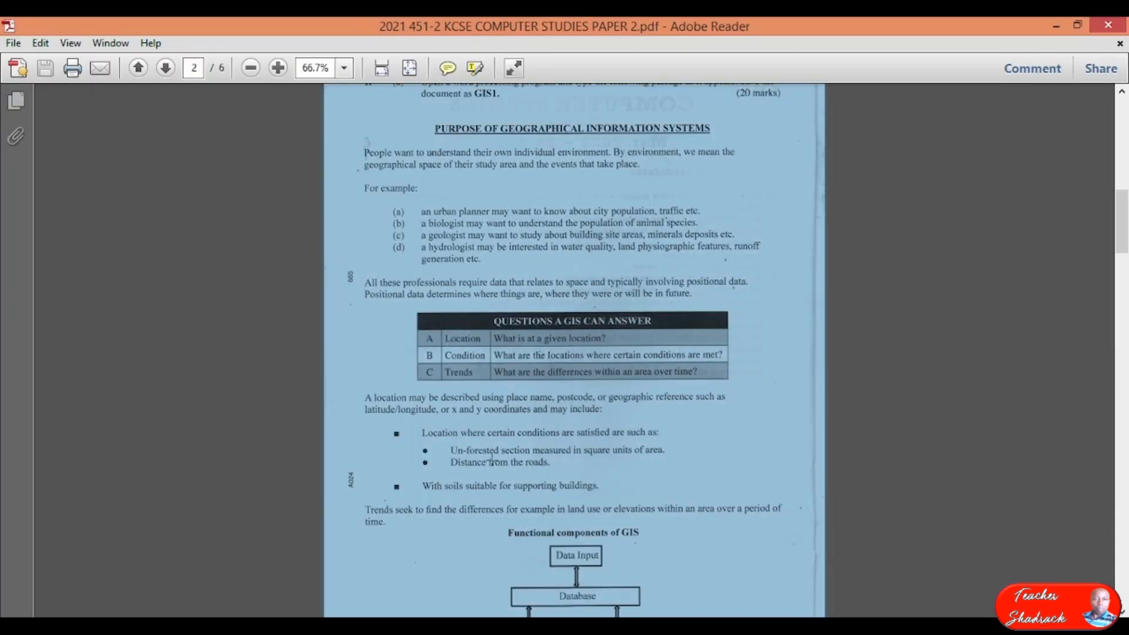
scroll(495, 466, up, 4)
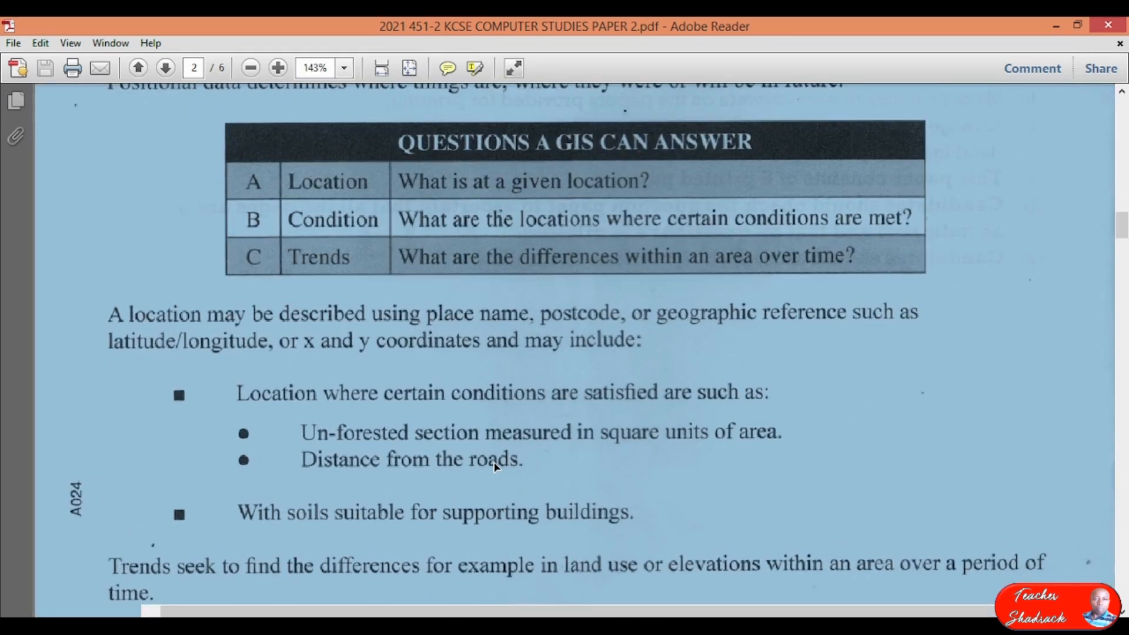
click(230, 435)
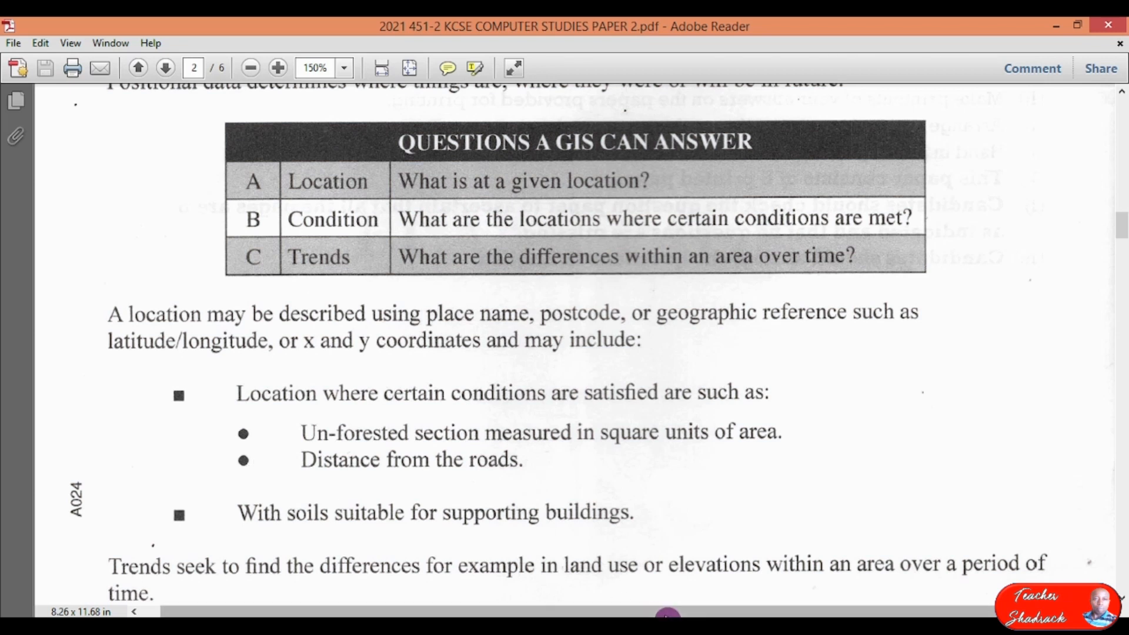
click(370, 610)
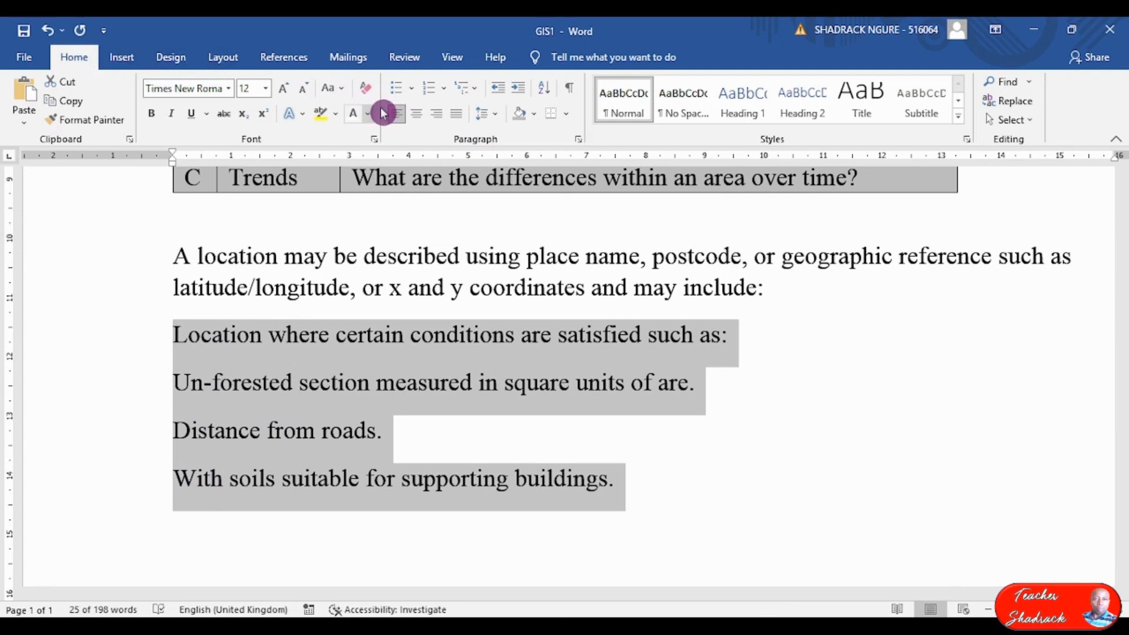
Reach the Symbol dialog for a new custom bullet through Define New Bullet.
click(419, 91)
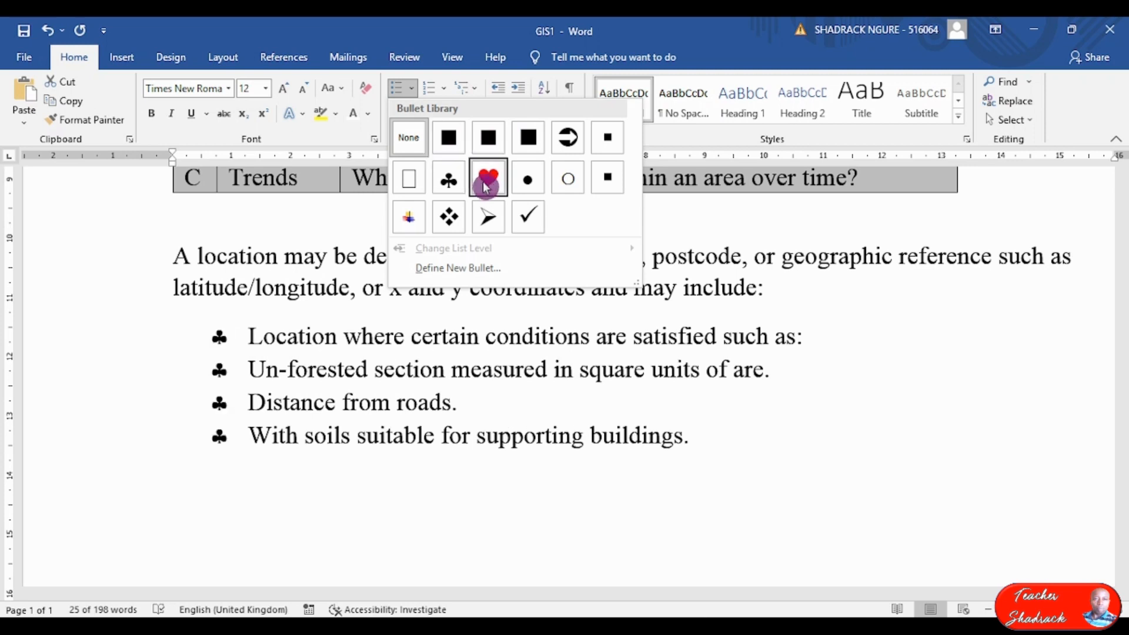
click(484, 269)
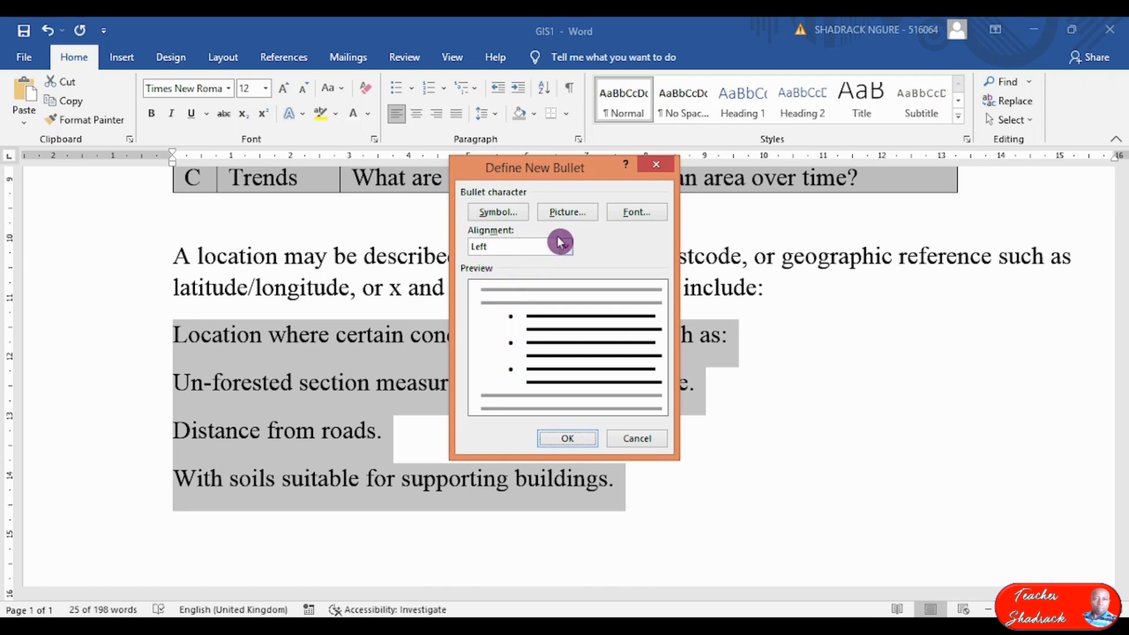
click(501, 214)
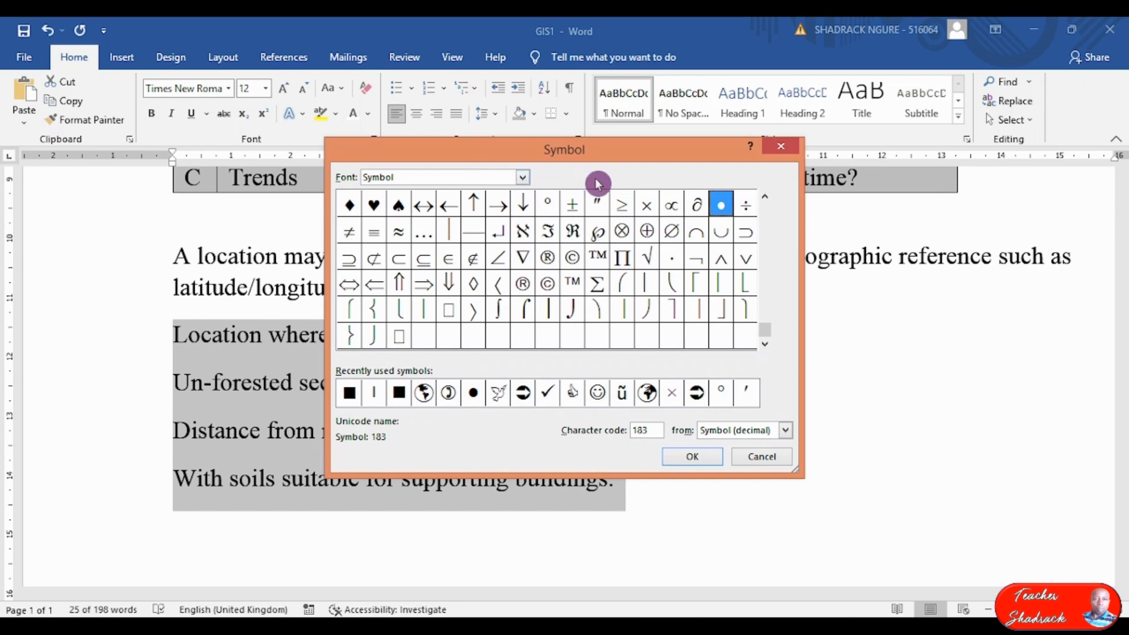
Select the four condition lines and bring back the bullet symbol chooser.
drag(614, 157, 607, 110)
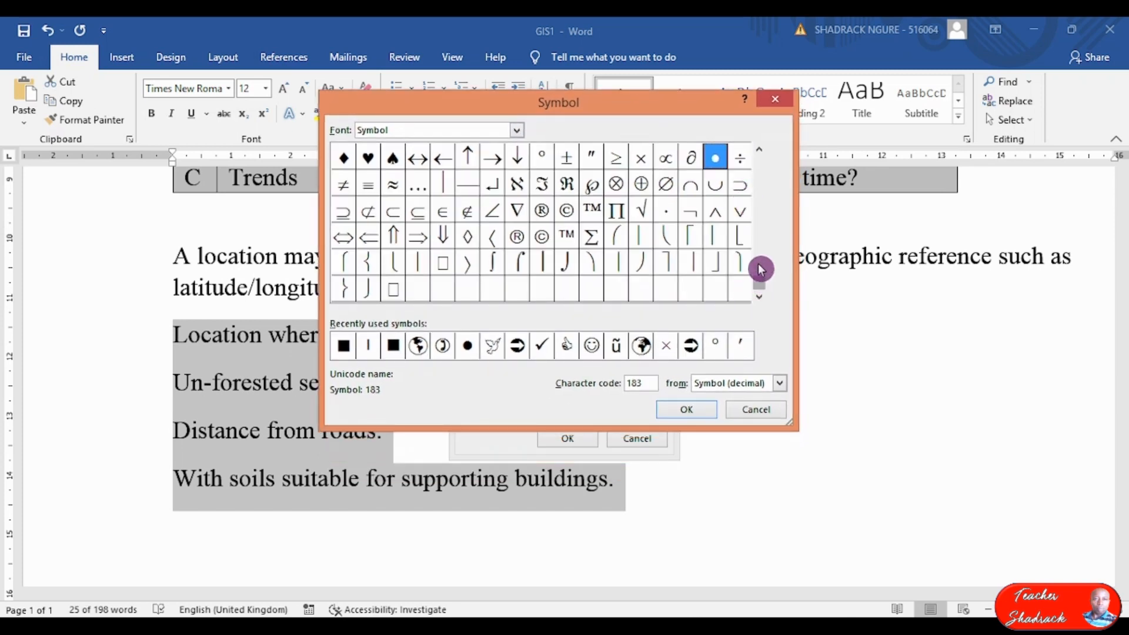
click(759, 150)
click(760, 150)
click(759, 150)
click(760, 150)
click(759, 152)
click(759, 151)
click(759, 152)
click(759, 152)
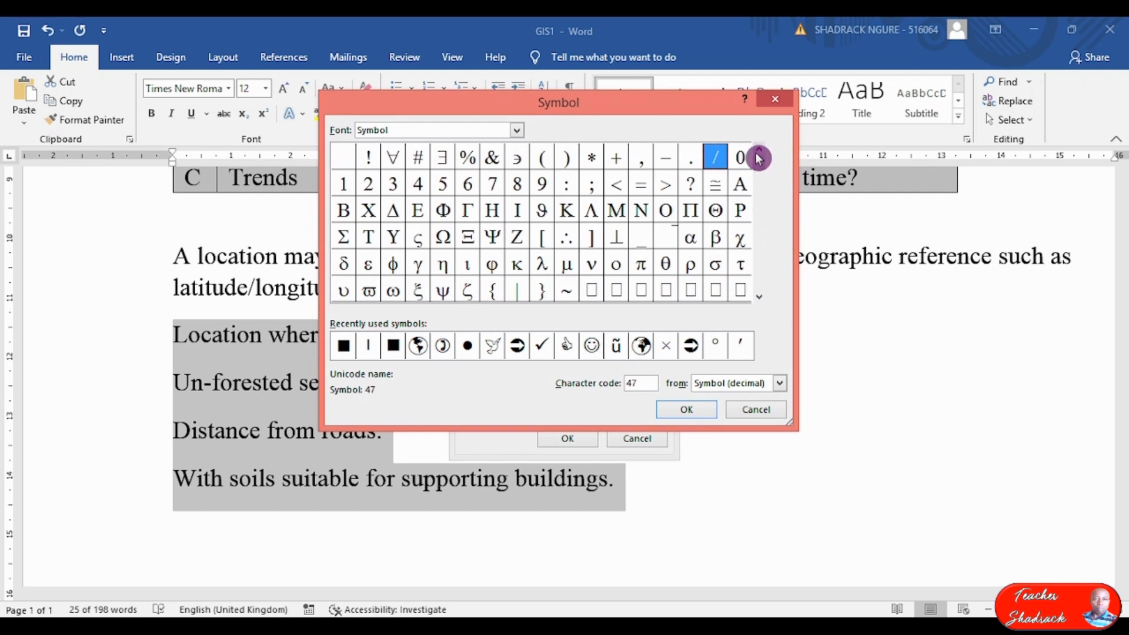
click(762, 299)
click(762, 299)
click(762, 299)
click(761, 298)
click(762, 298)
click(762, 299)
click(761, 298)
click(761, 299)
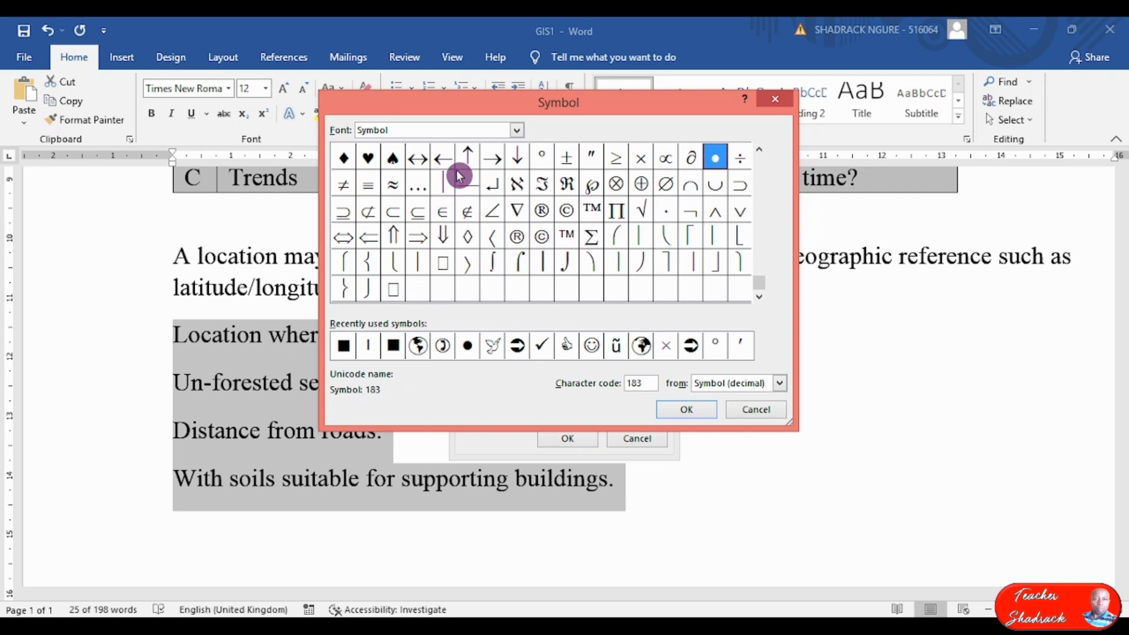
Switch the Symbol dialog's font to Webdings.
click(515, 131)
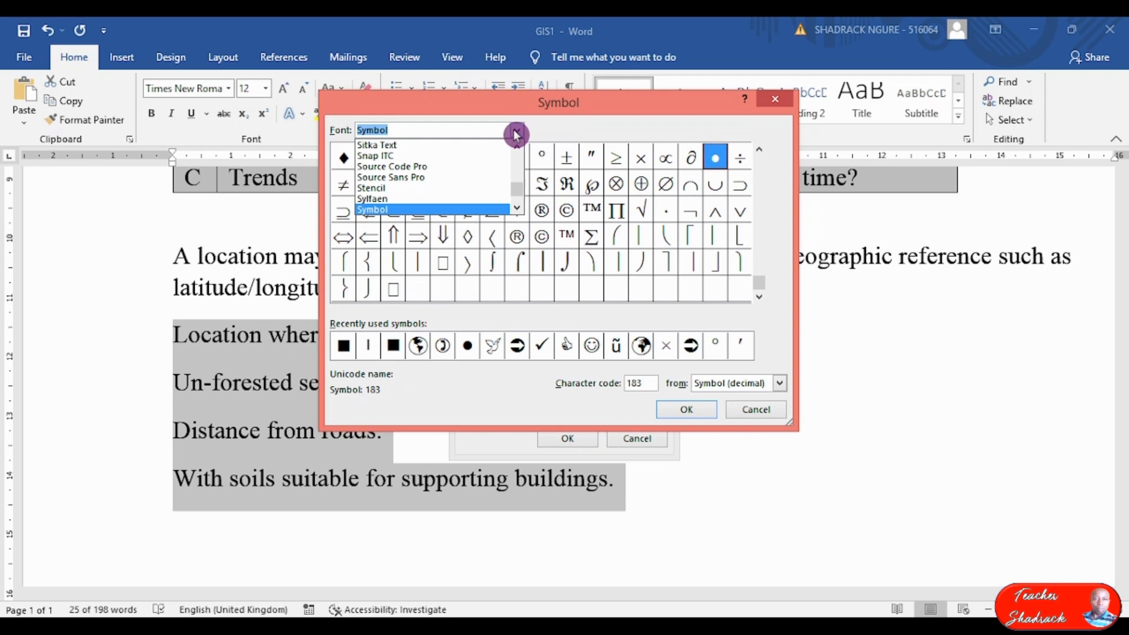
click(516, 211)
click(517, 211)
click(517, 211)
click(516, 211)
click(517, 211)
click(517, 211)
click(517, 211)
click(517, 211)
click(516, 211)
click(516, 211)
click(517, 211)
click(517, 211)
click(517, 211)
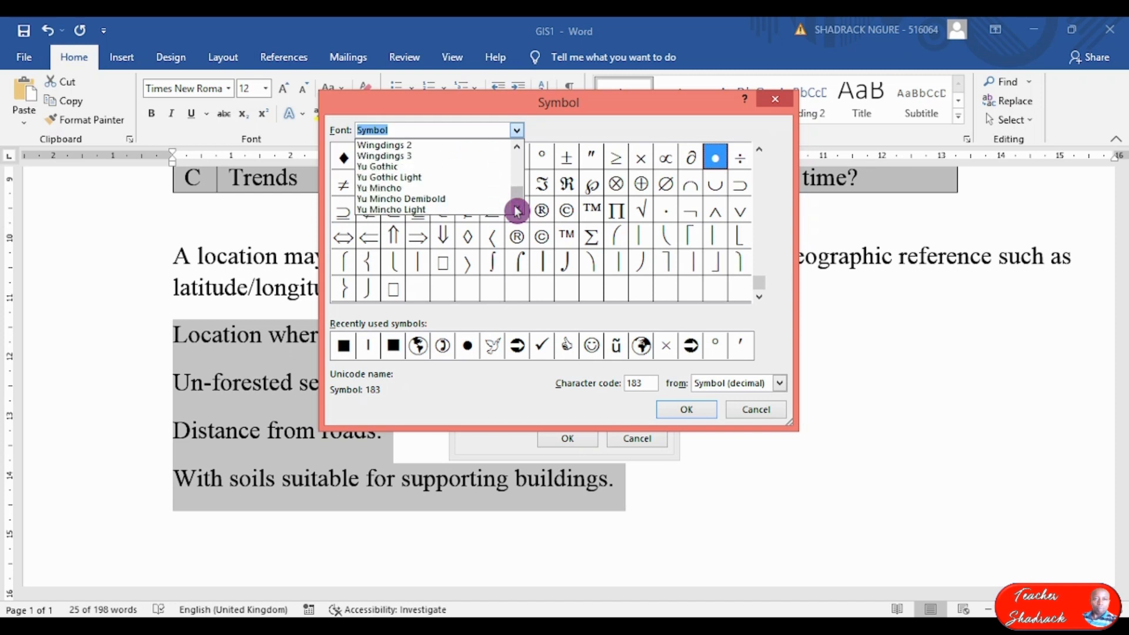
click(517, 148)
click(518, 149)
click(517, 148)
click(517, 148)
click(517, 148)
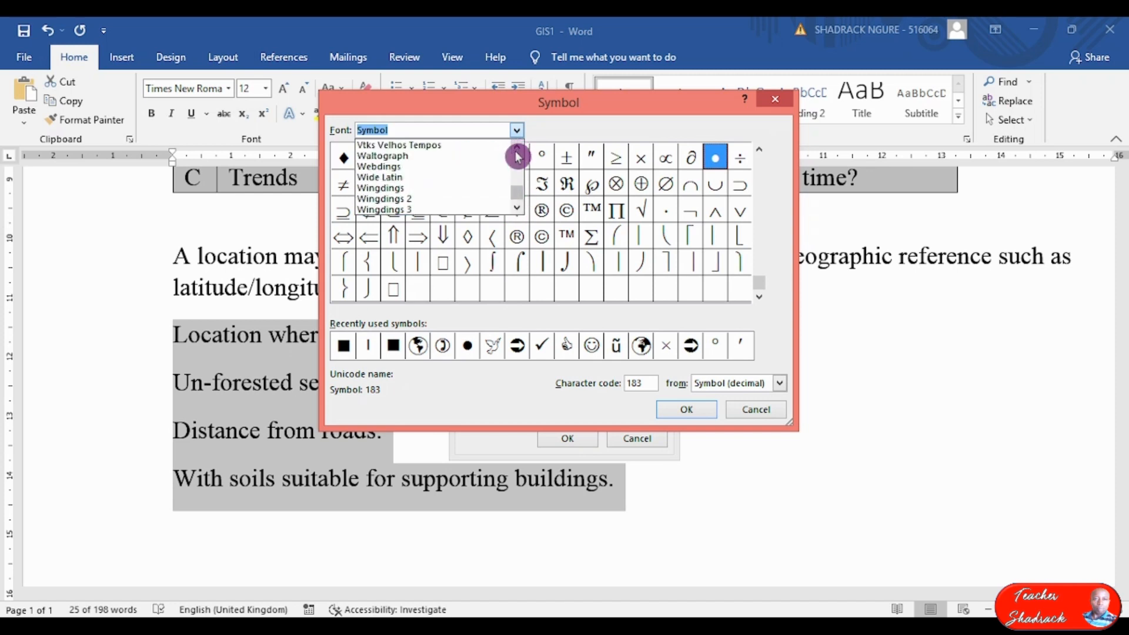
click(387, 169)
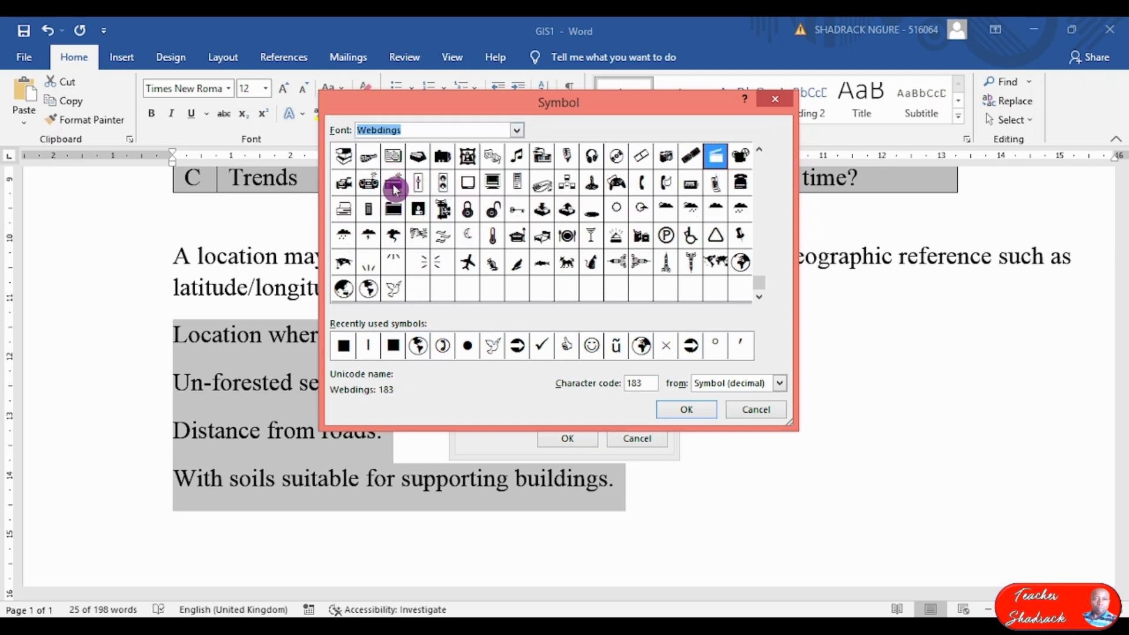
Choose the Webdings filled square (character code 60) as the bullet symbol.
click(759, 150)
click(759, 150)
click(761, 152)
click(761, 152)
click(758, 152)
click(759, 152)
click(759, 152)
click(759, 152)
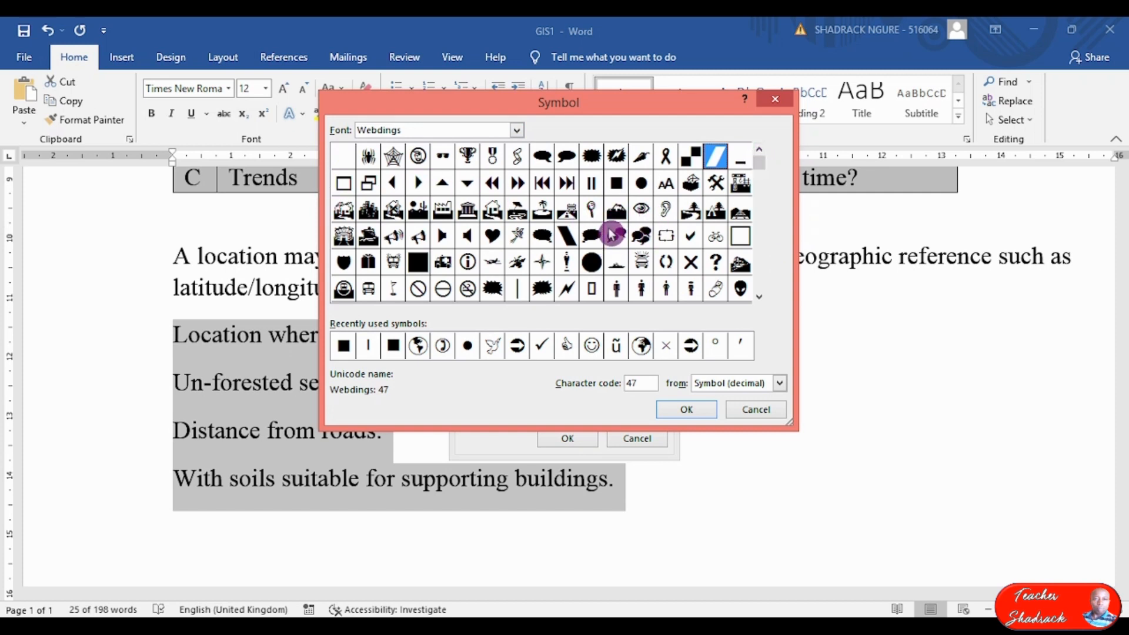
click(616, 183)
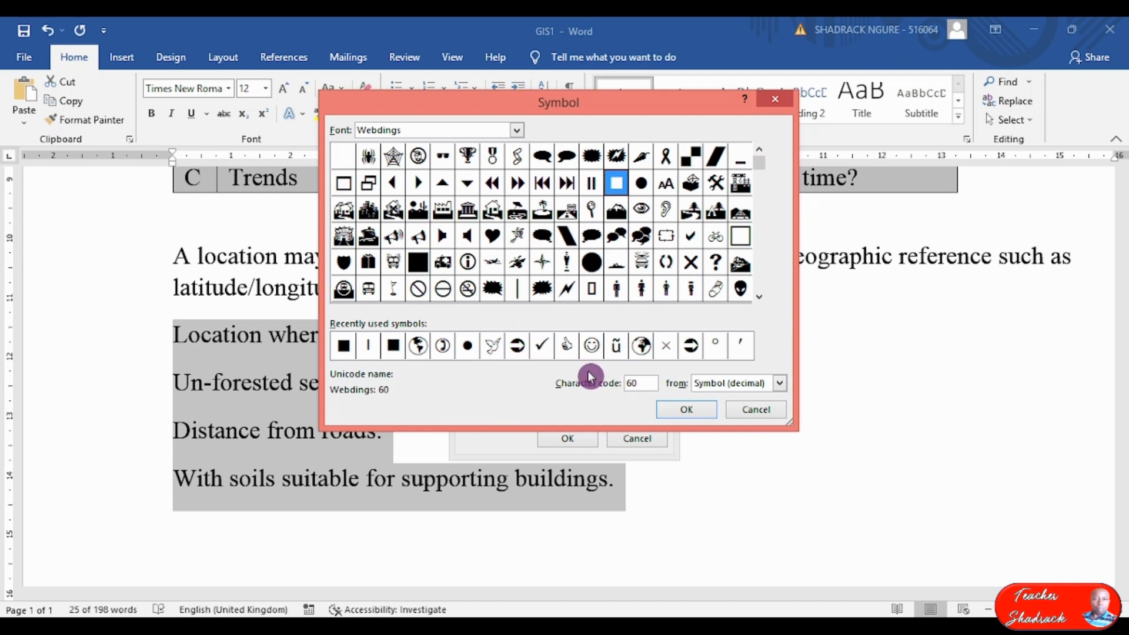
click(682, 412)
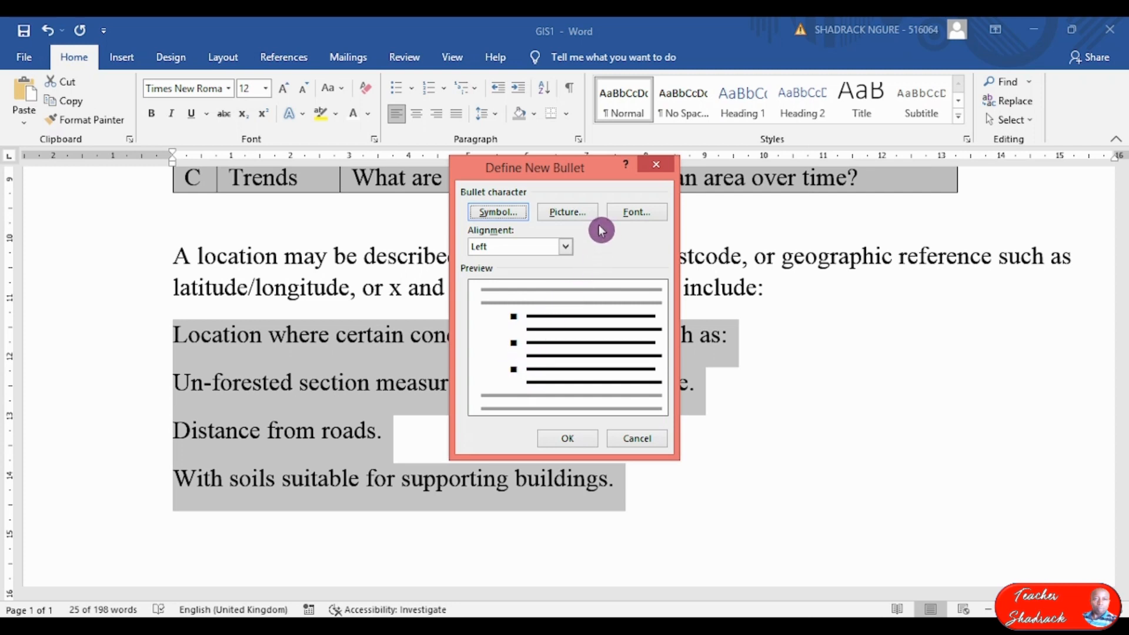
Give the square bullet a 13 pt font size and apply it to the four lines.
click(639, 214)
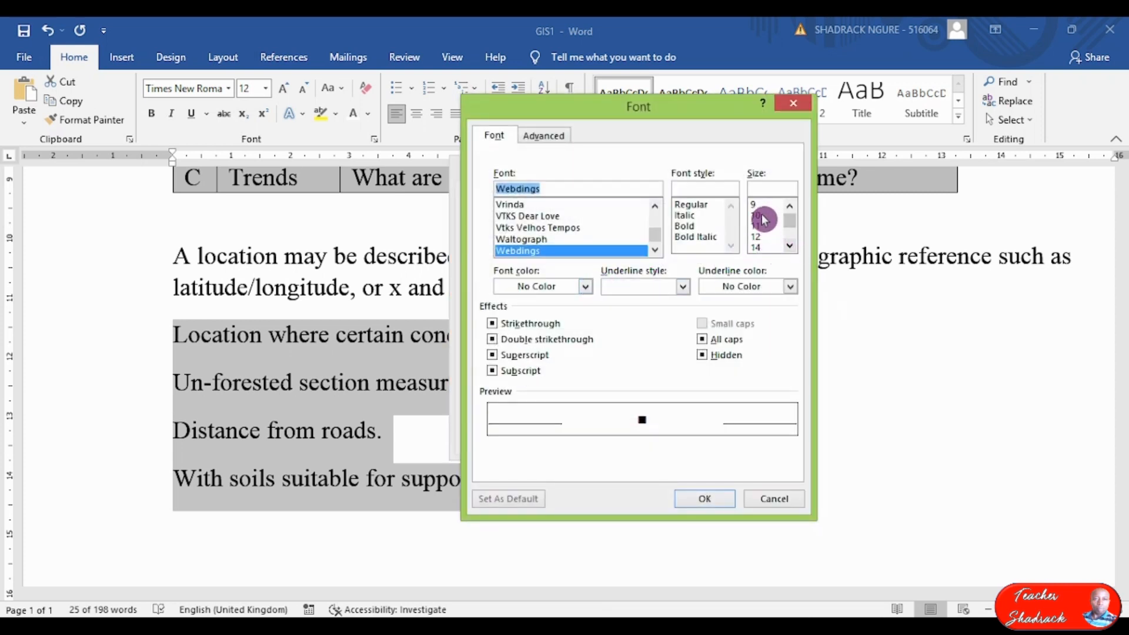
click(754, 190)
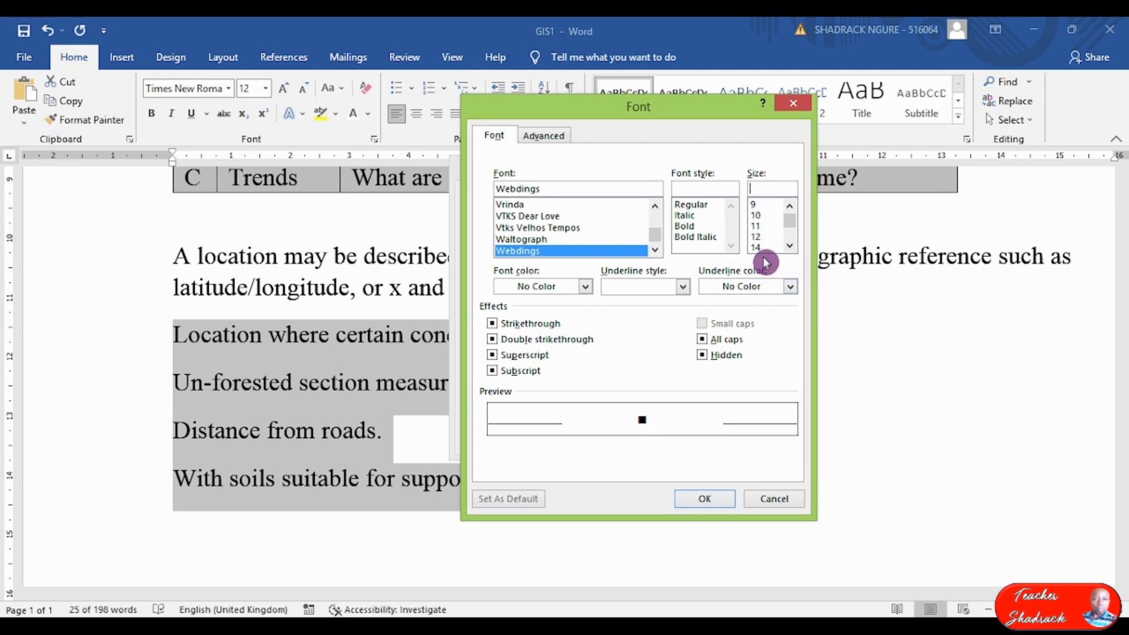
text(13)
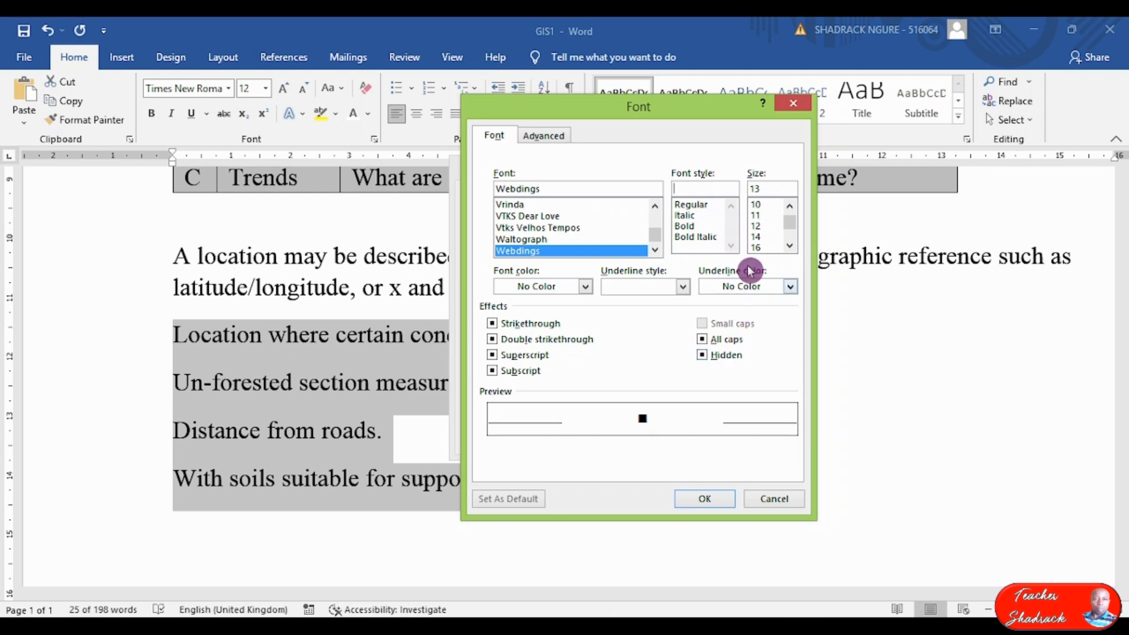
click(705, 499)
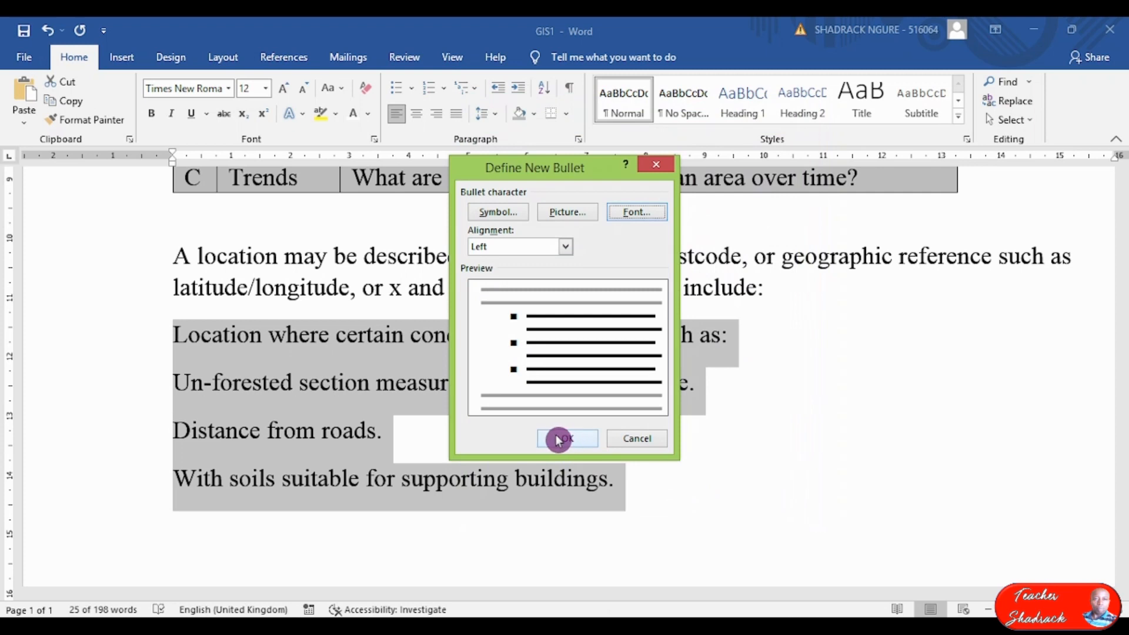
click(562, 441)
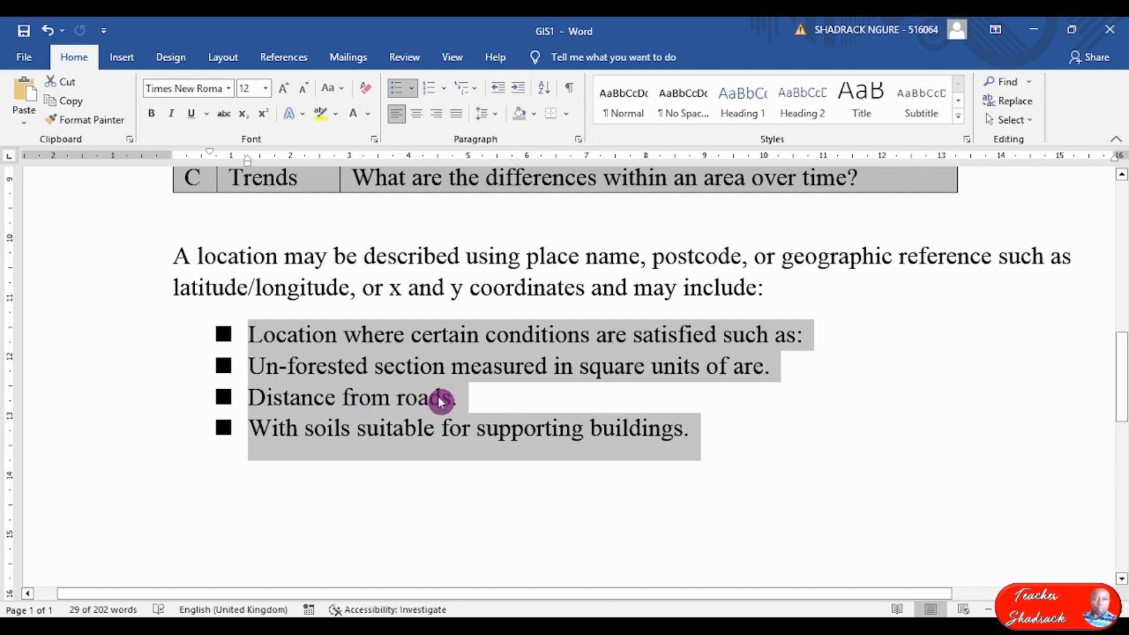
click(575, 399)
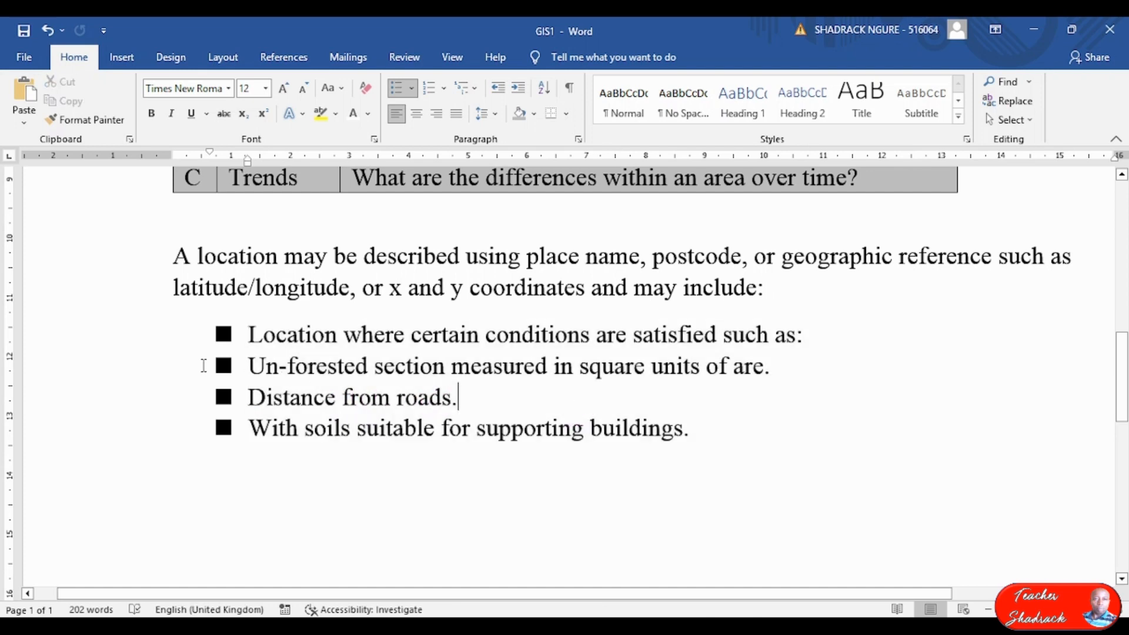
Indent the Un-forested and Distance from roads lines as round-dot sub-bullets, then view the PDF.
drag(213, 361, 475, 405)
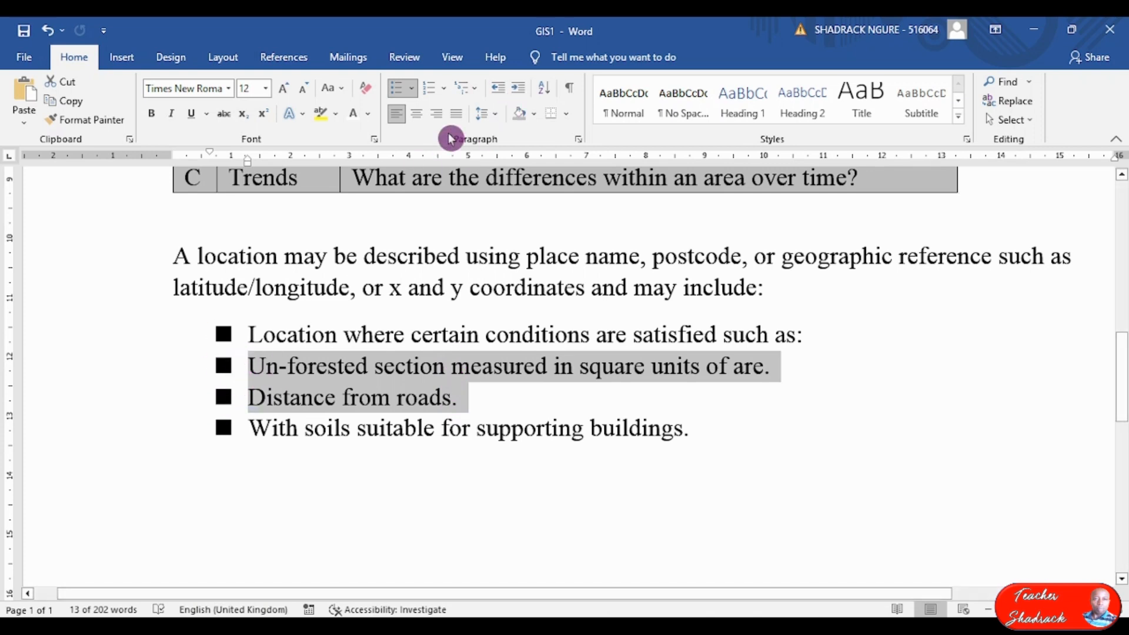
click(520, 94)
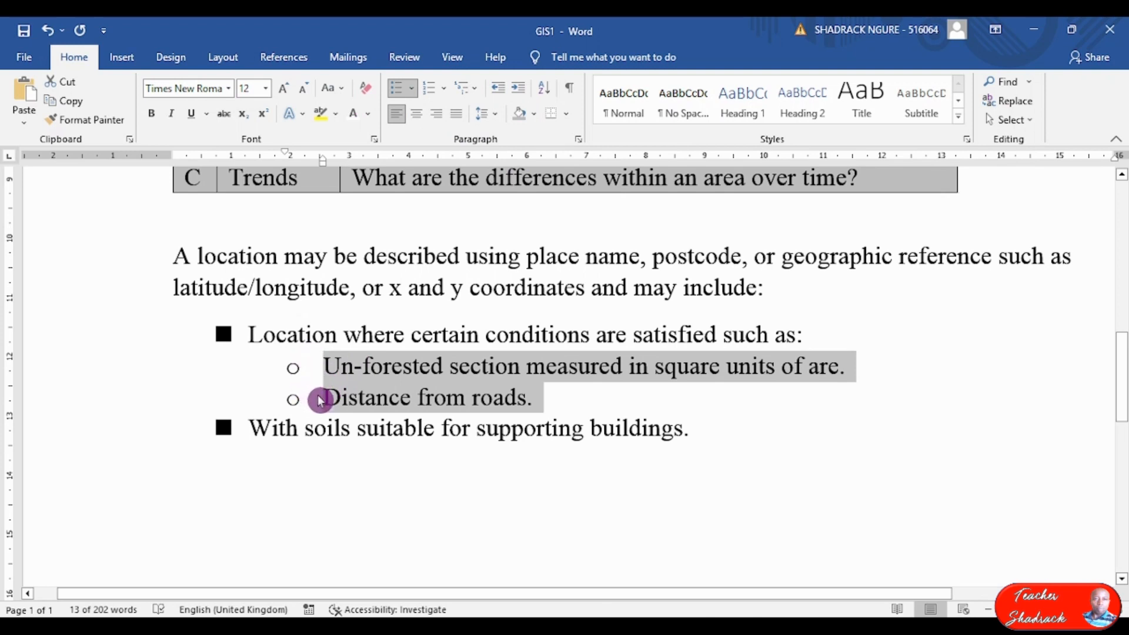
click(297, 402)
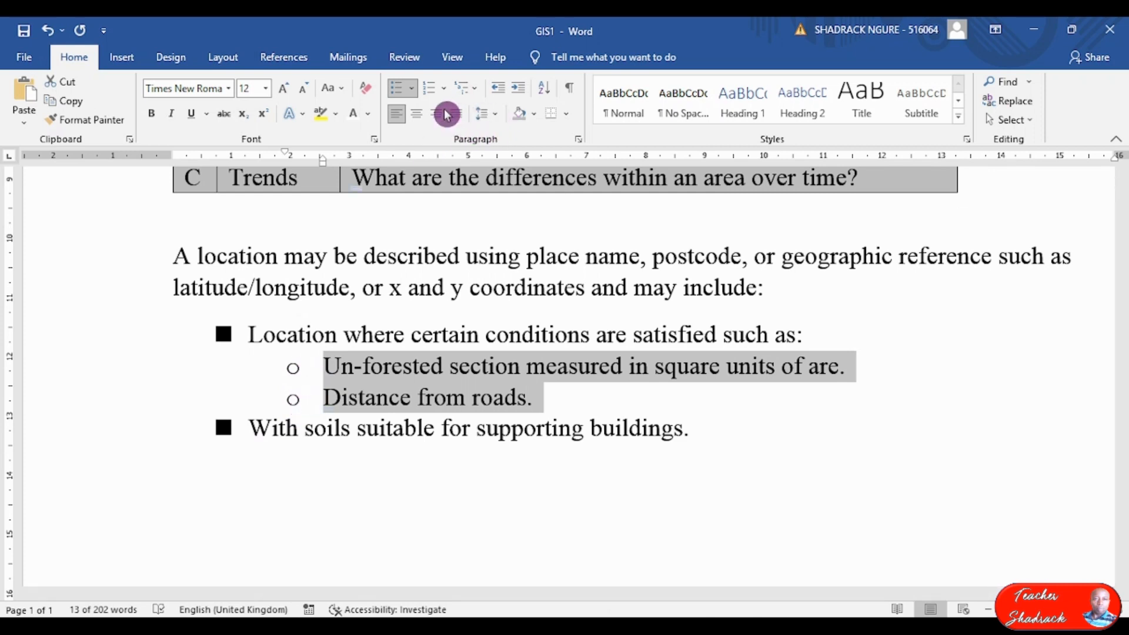
click(414, 92)
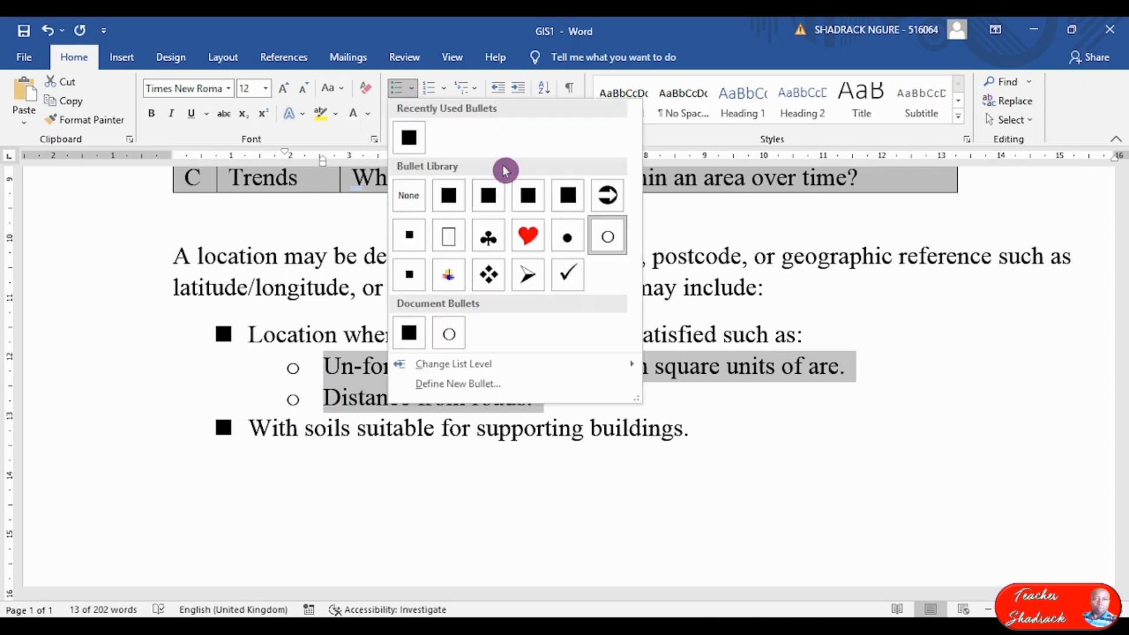
click(561, 238)
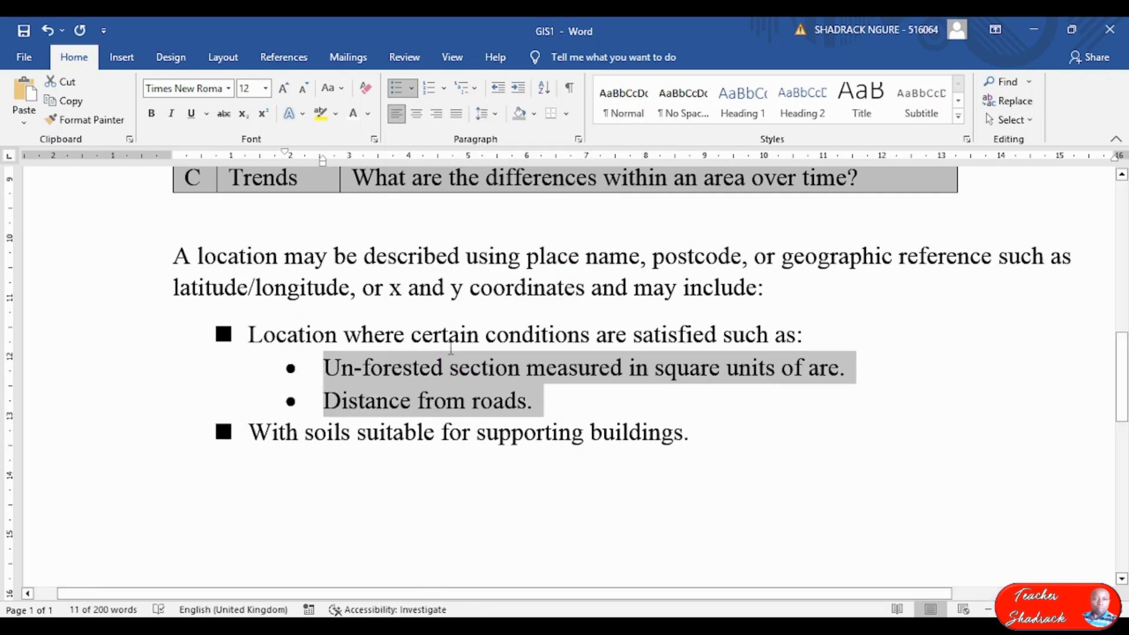
key(alt+Tab)
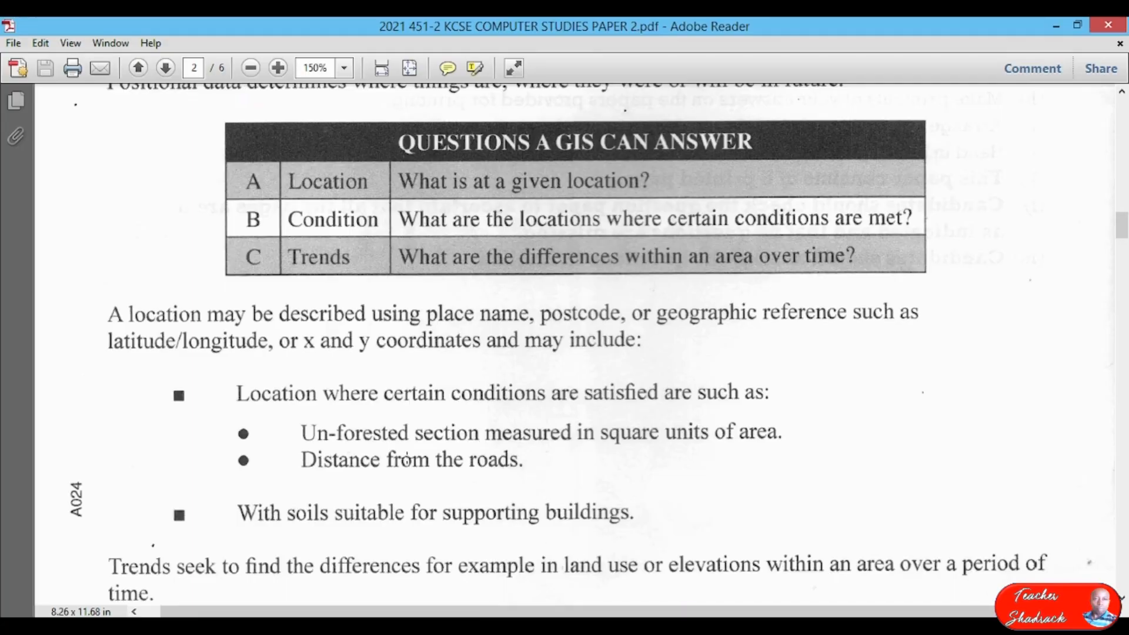
Scroll the exam PDF down to the Trends paragraph, then return to GIS1 in Word.
scroll(345, 318, down, 5)
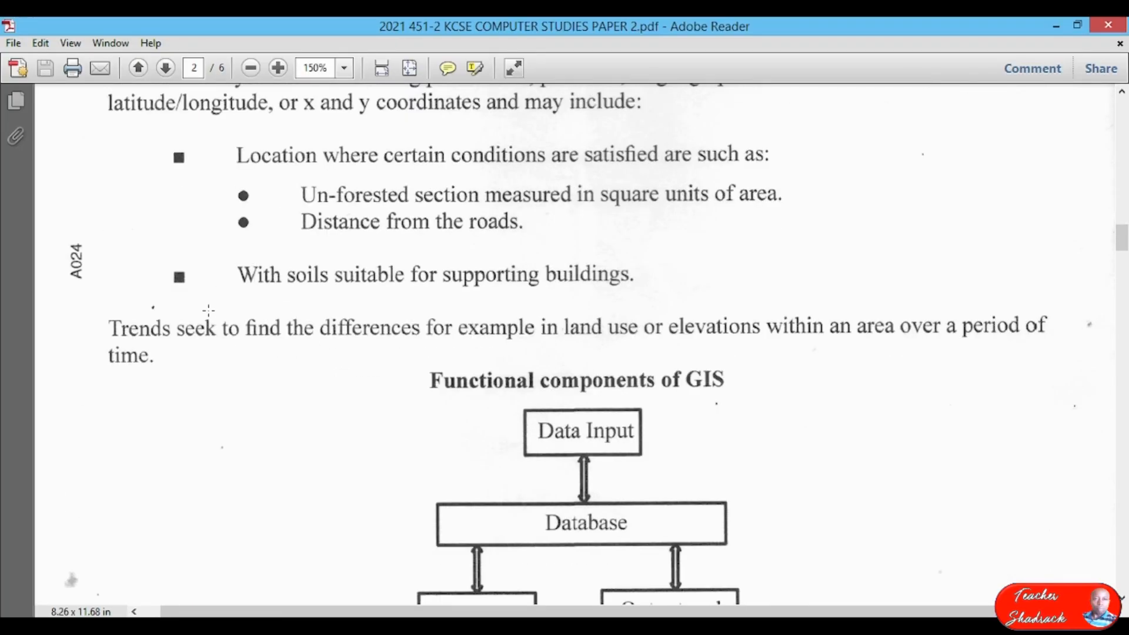
scroll(217, 308, down, 2)
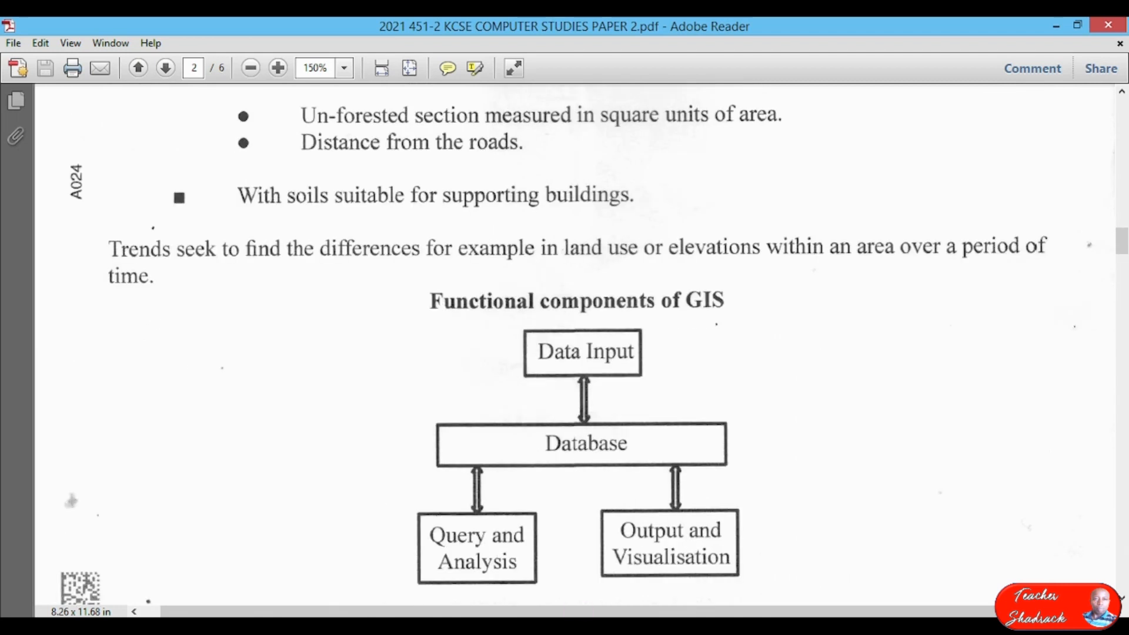
key(alt+Tab)
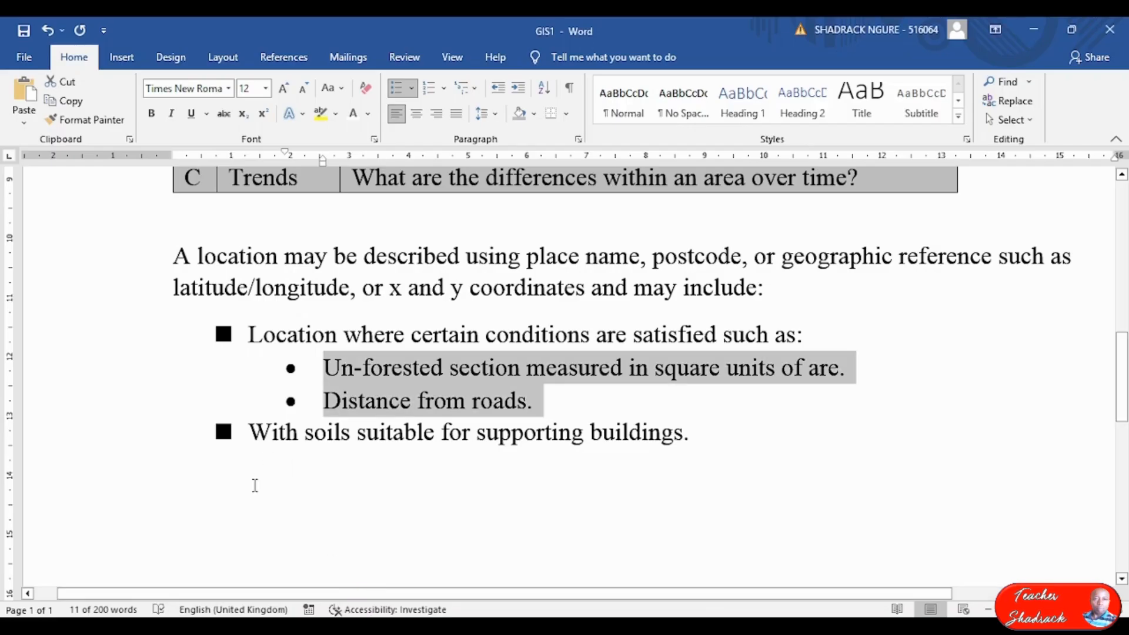
Below the list, add the Trends sentence about differences in land use or elevations within an area.
click(255, 477)
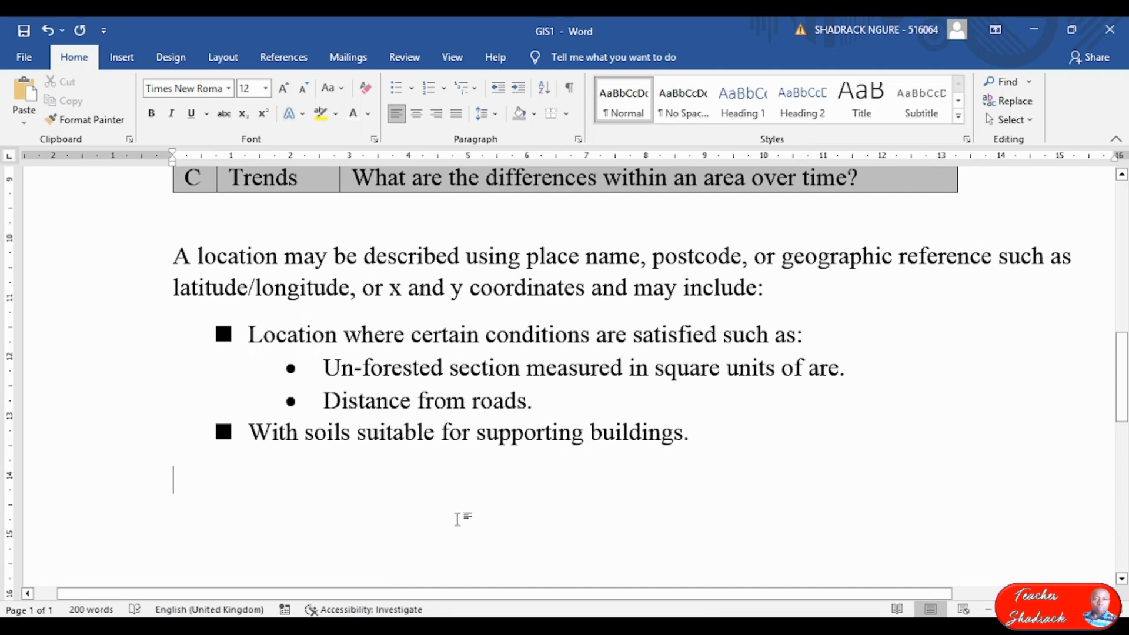
text(T)
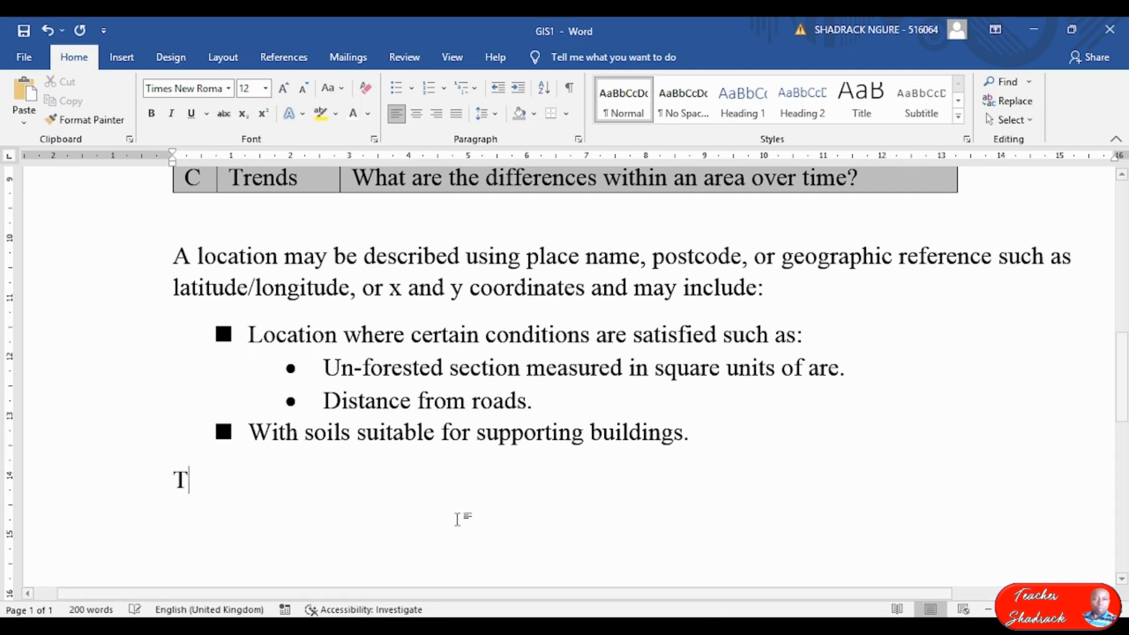
text(ren)
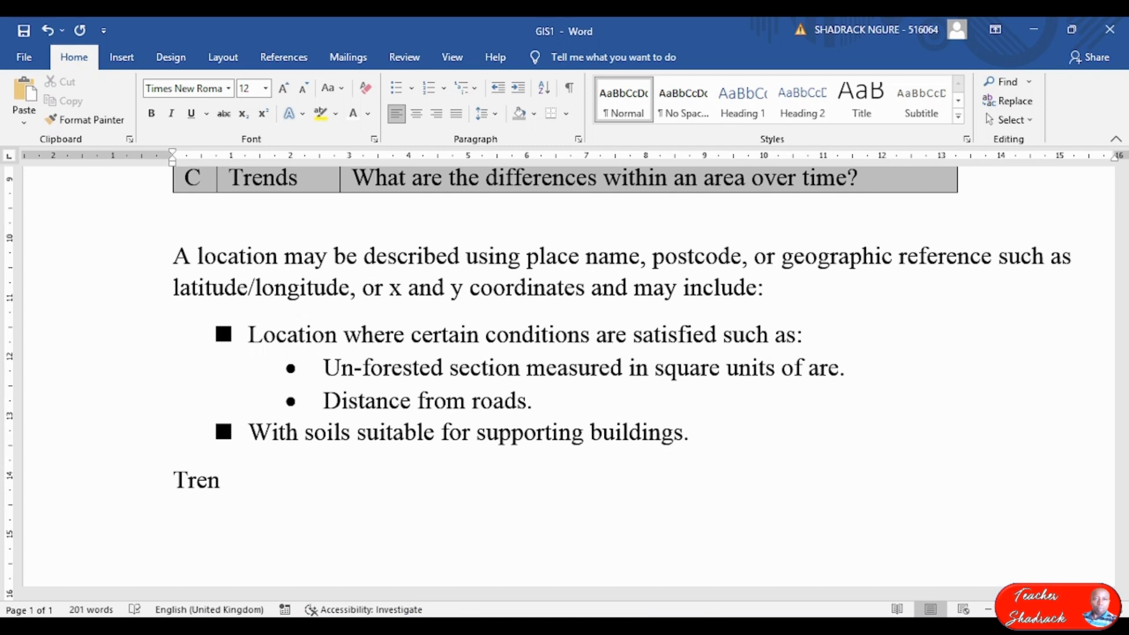
text(ds seek to find )
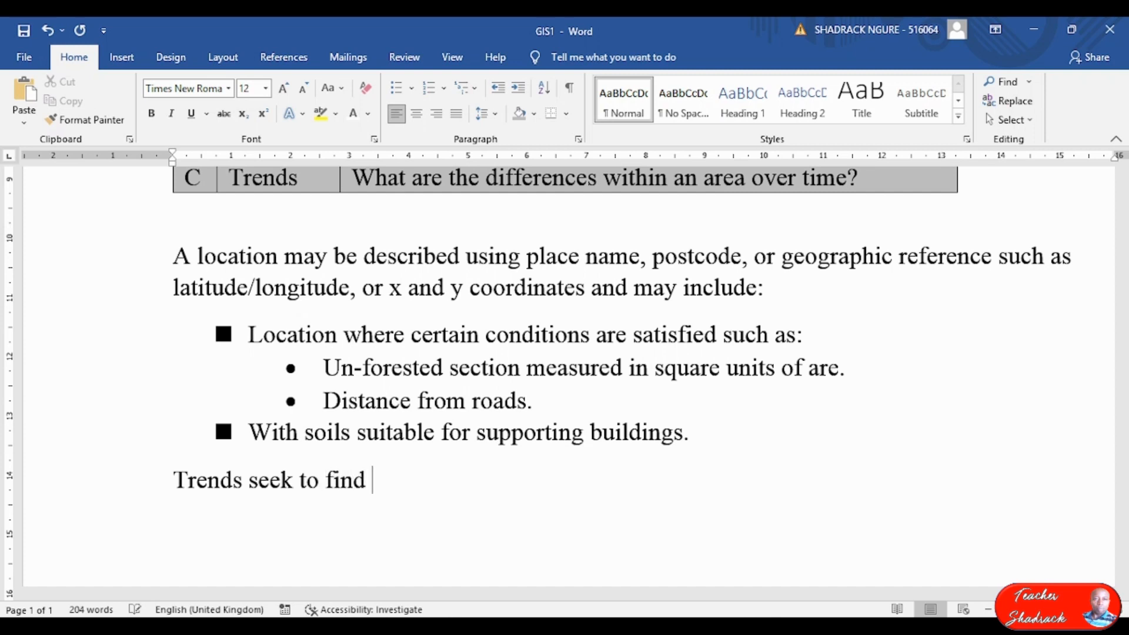
text(the di)
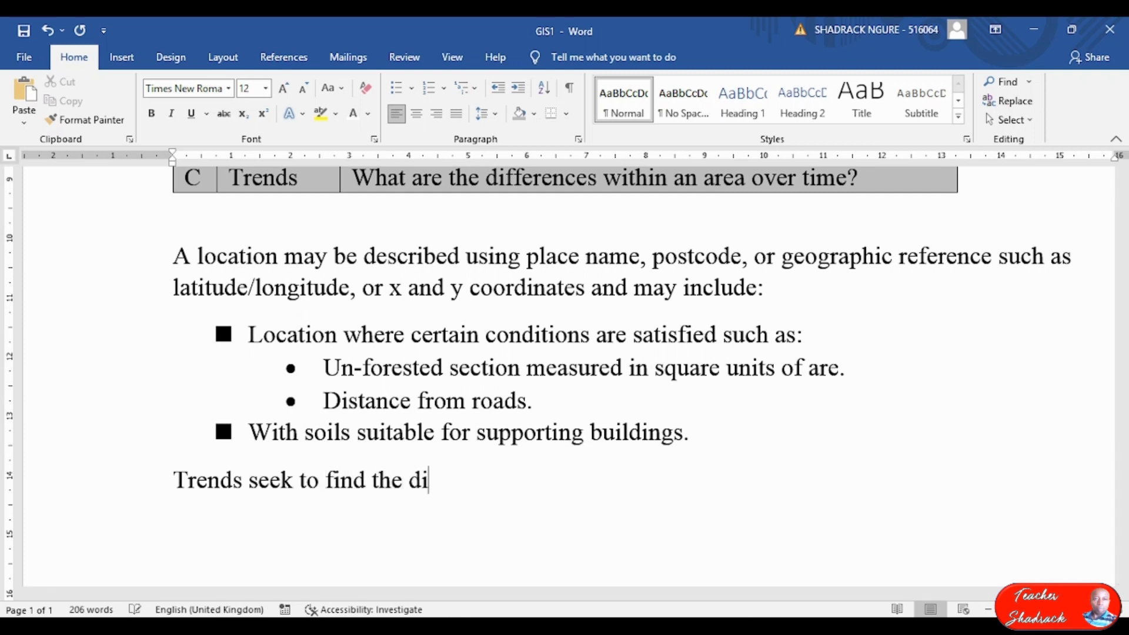
text(fferences )
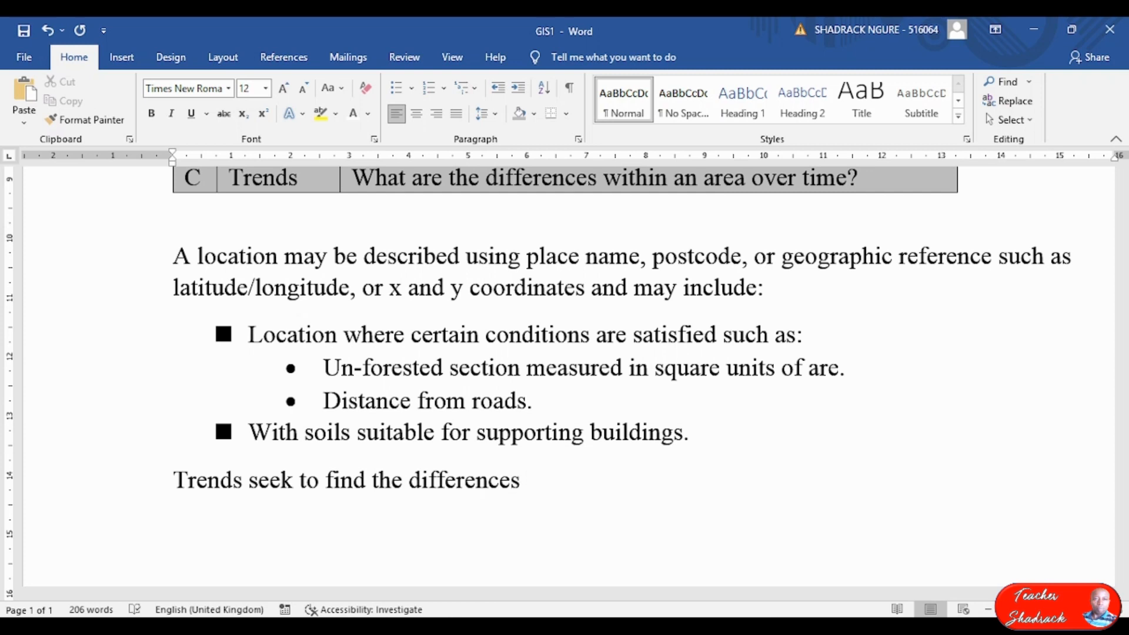
text(for exa)
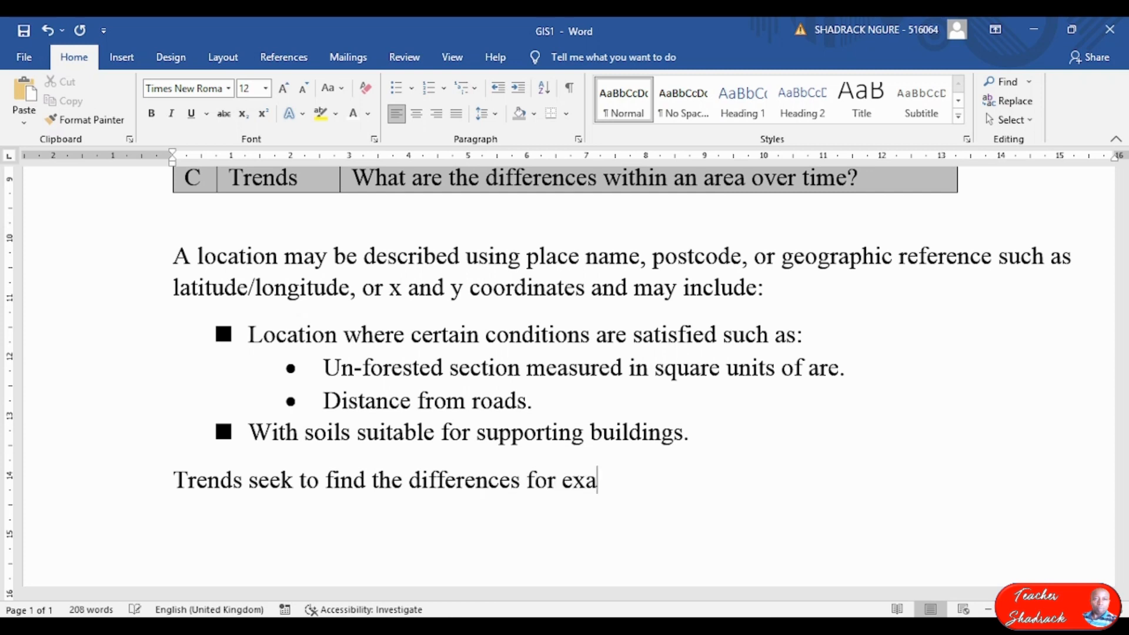
text(mple in land)
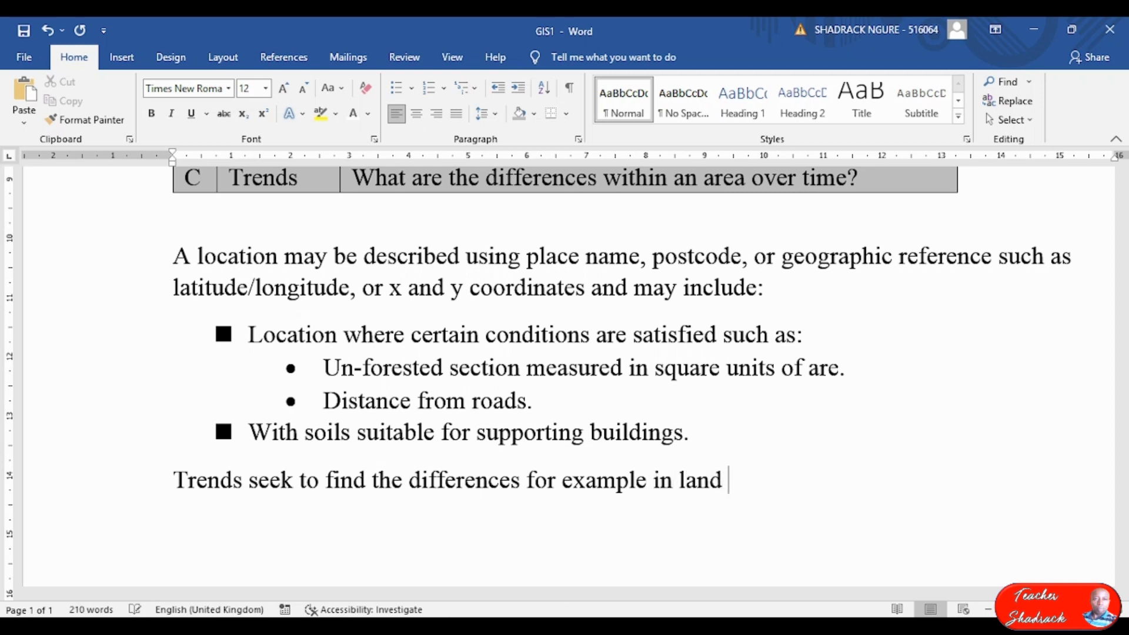
text( use or el)
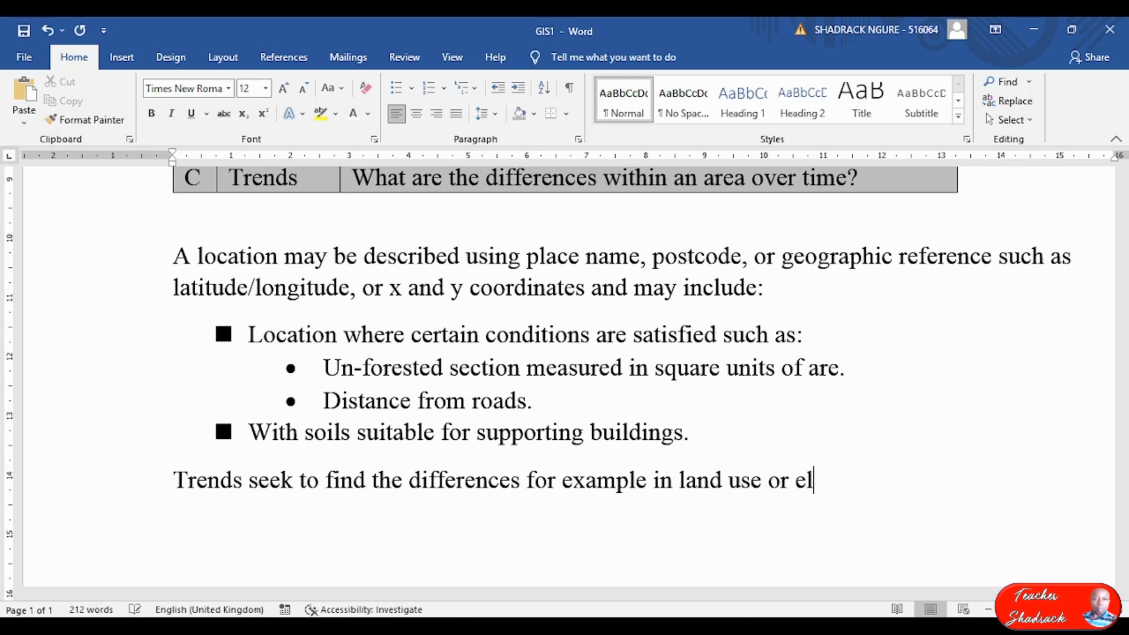
text(evations)
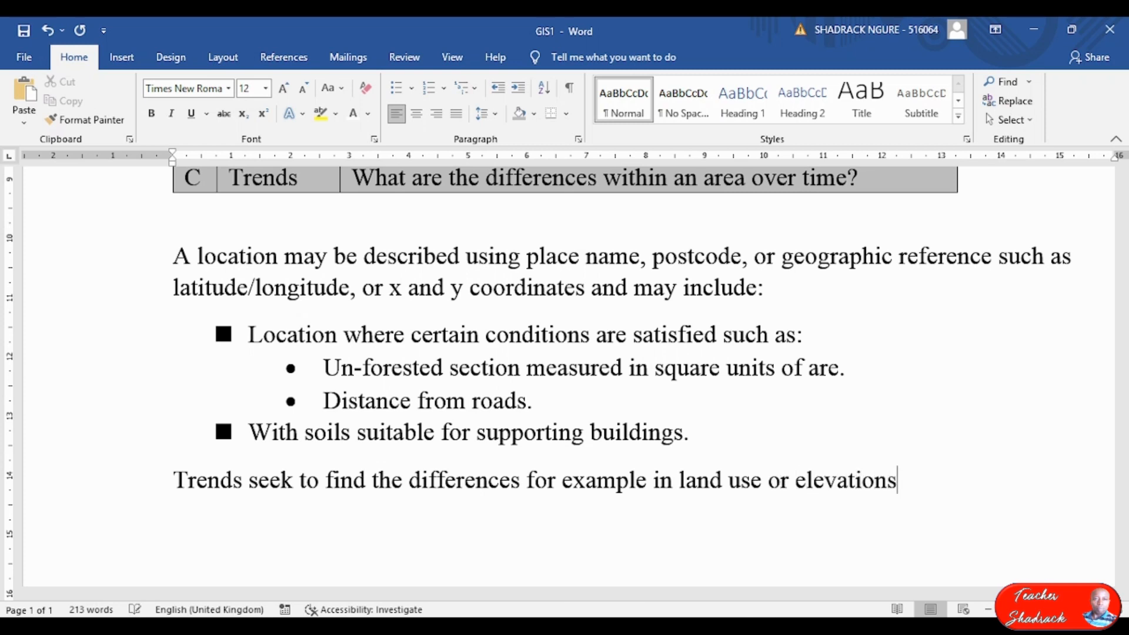
text( within area o)
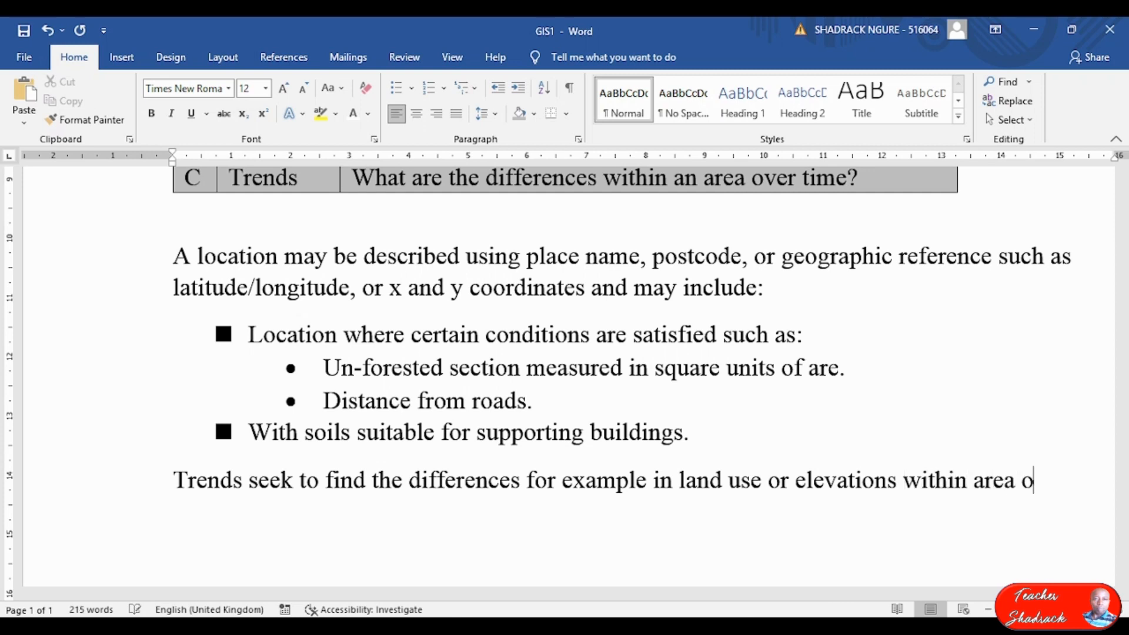
text(ver a p)
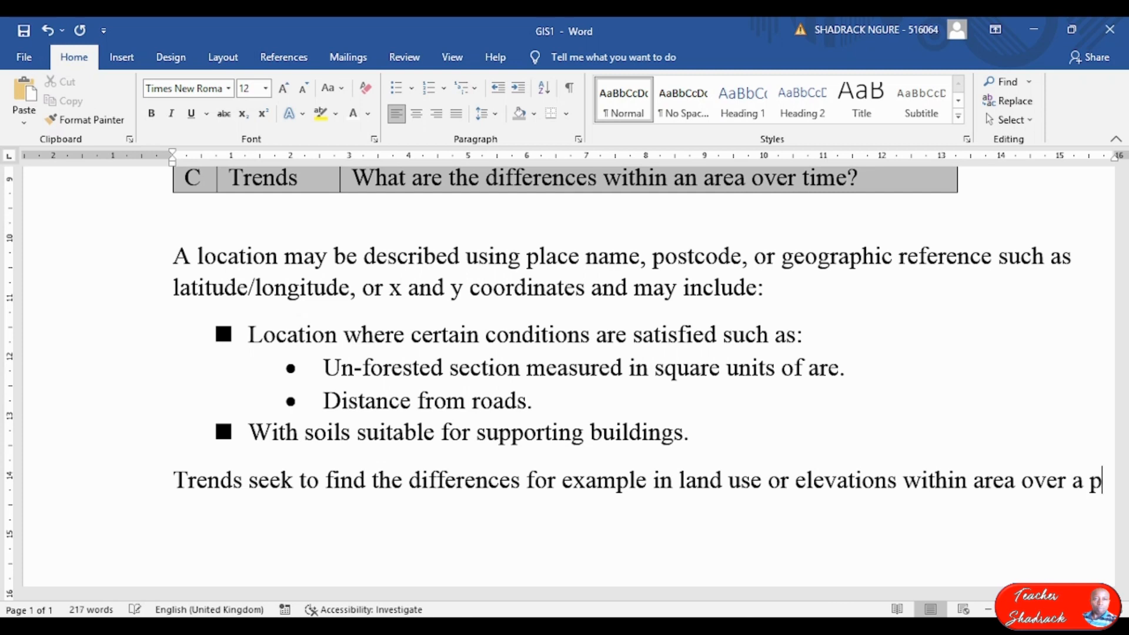
text(eriod of)
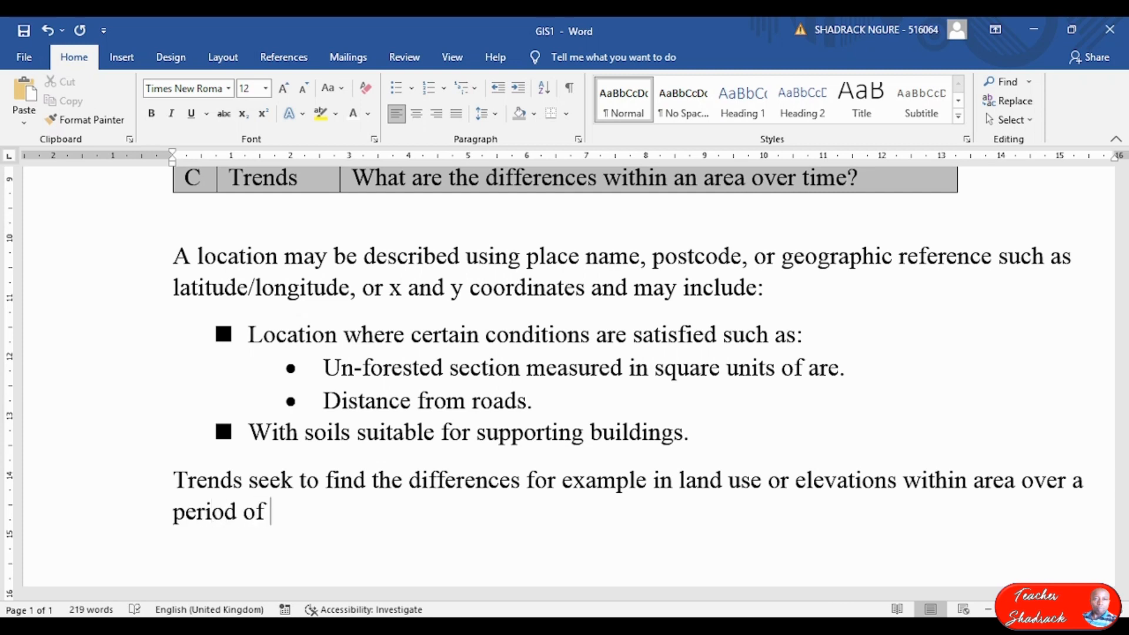
text( time.)
key(Return)
key(alt+Tab)
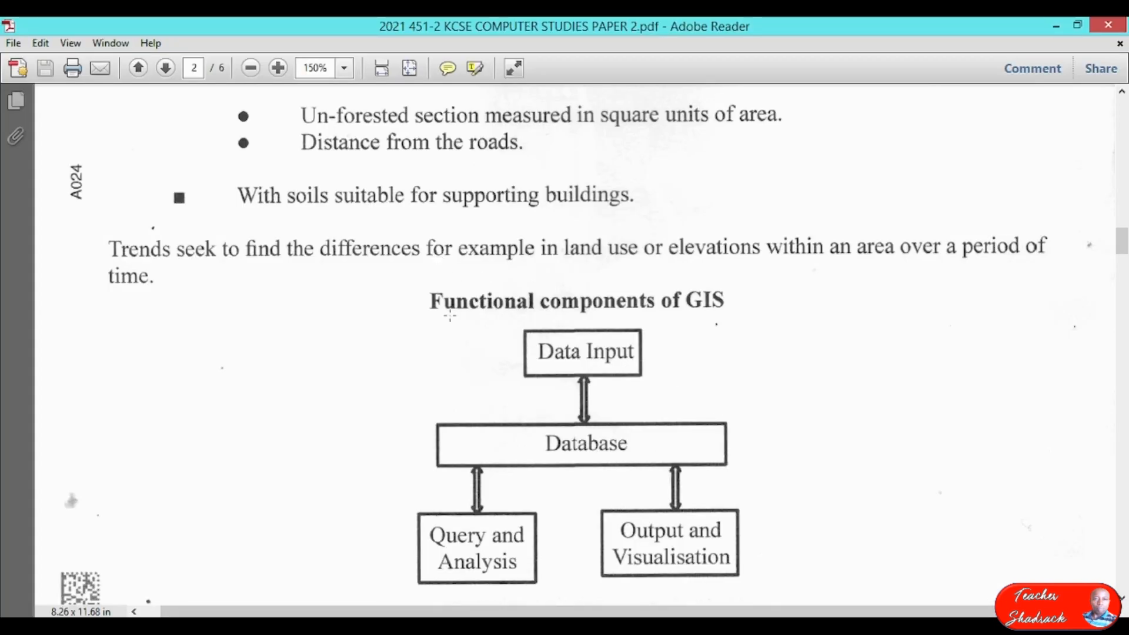
Restore Adobe Reader and Word to smaller windows so they sit side by side.
scroll(448, 315, down, 3)
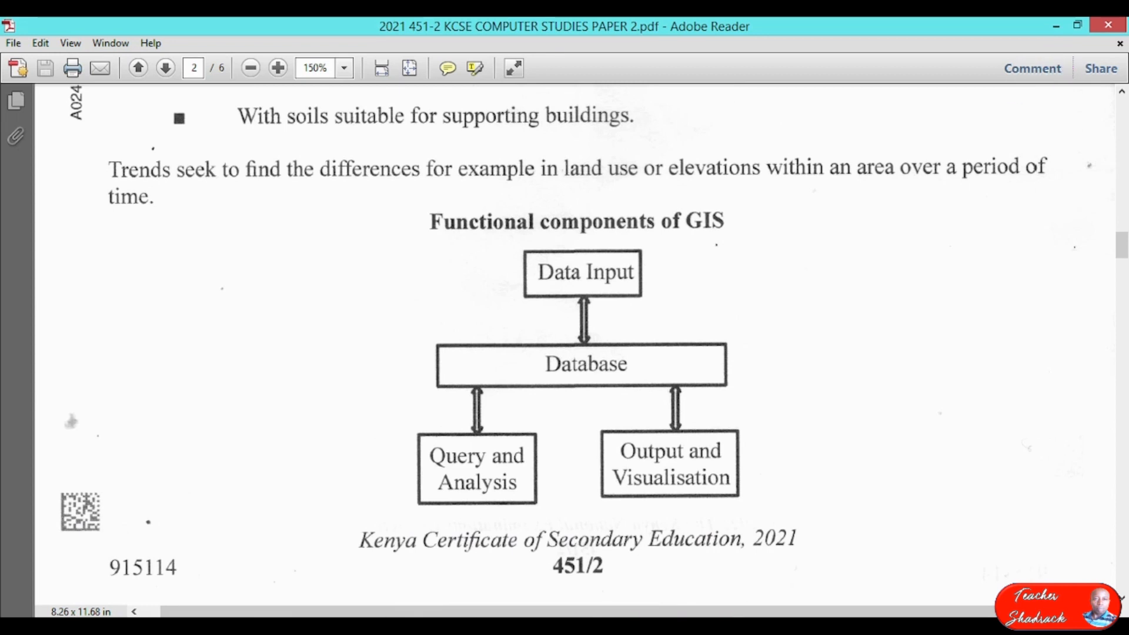
click(1077, 24)
click(1071, 30)
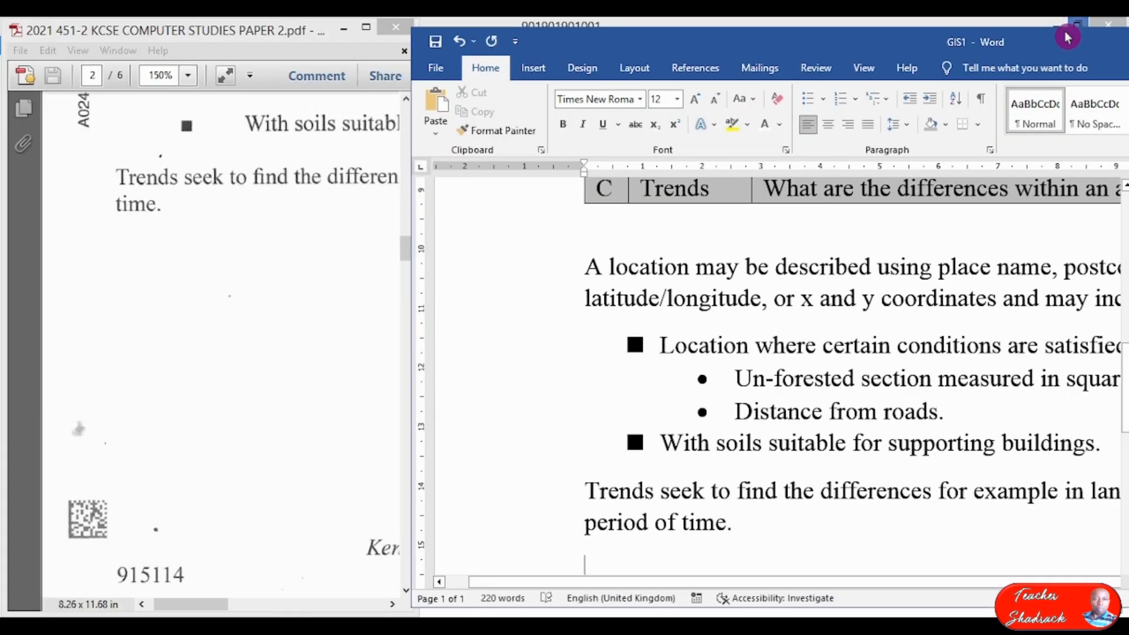
click(272, 383)
Scroll the exam PDF to the Functional components of GIS diagram page at 66.7% zoom.
scroll(276, 382, down, 15)
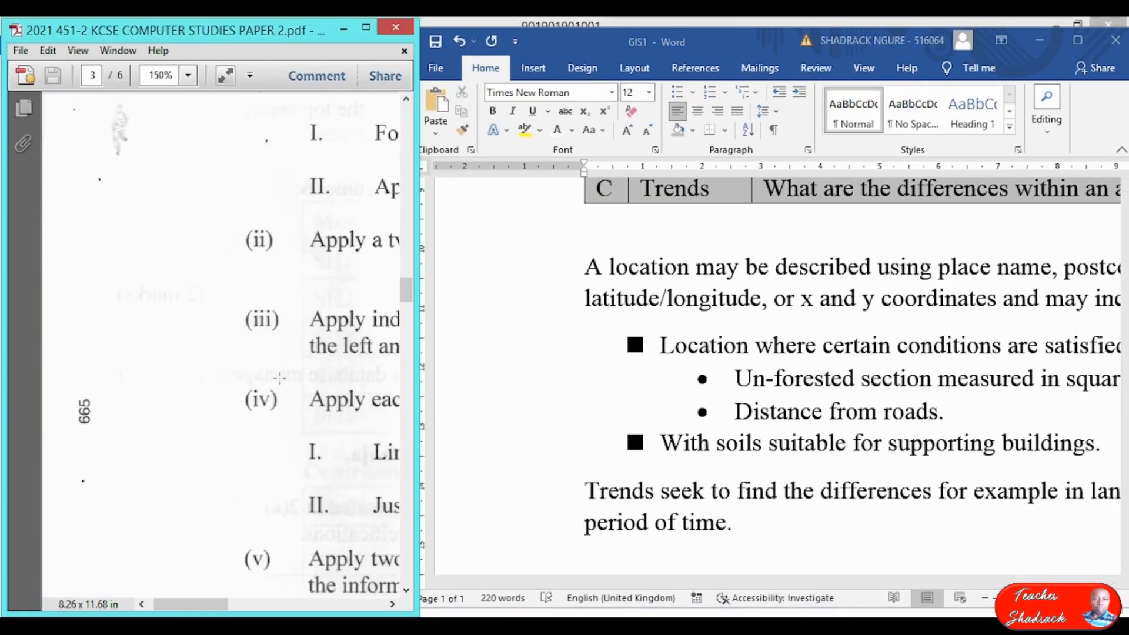
scroll(283, 380, down, 15)
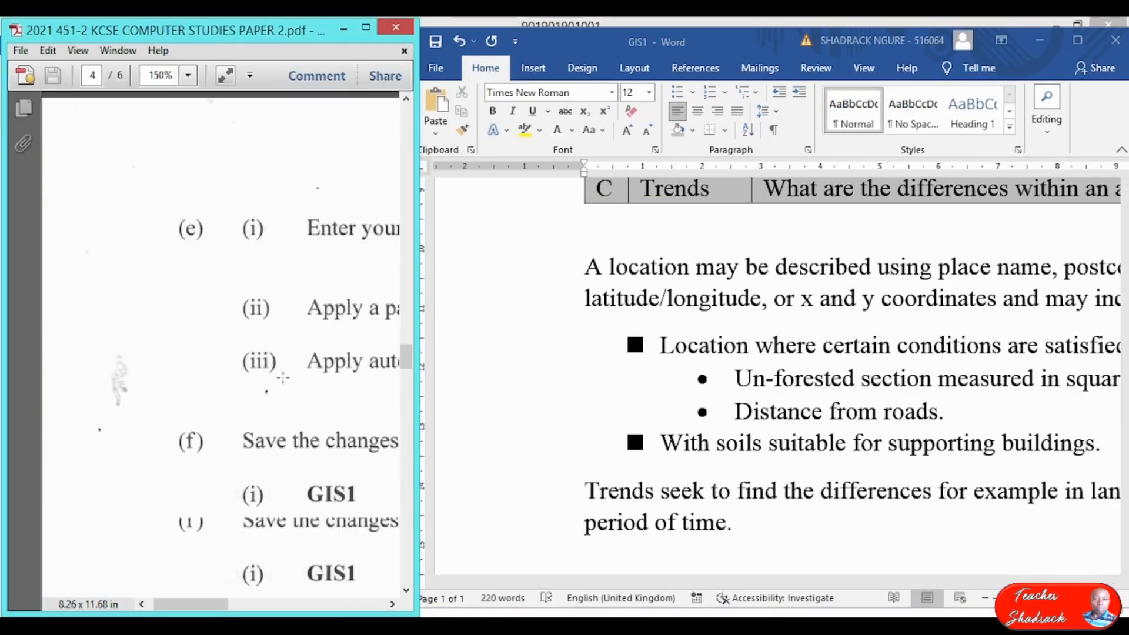
scroll(283, 379, up, 15)
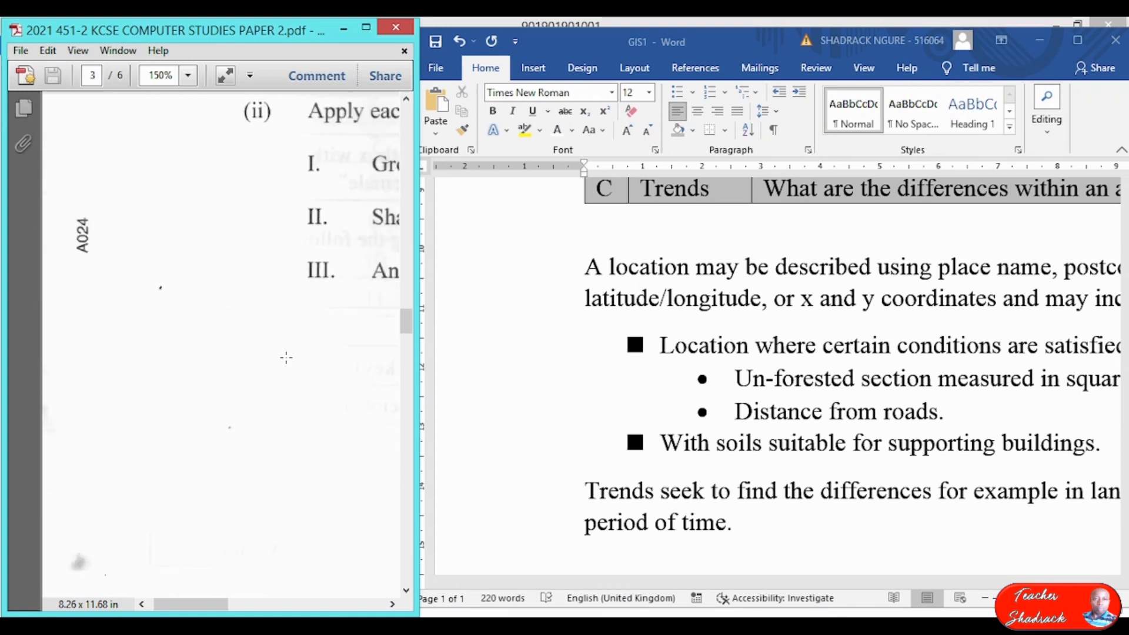
scroll(286, 345, up, 15)
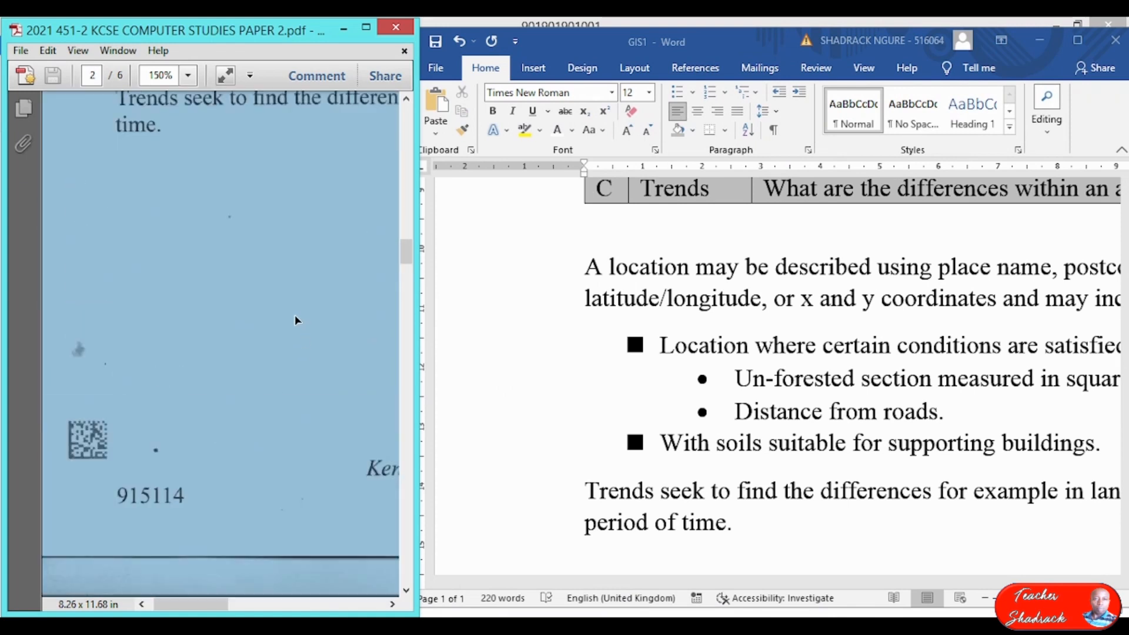
click(269, 217)
scroll(272, 229, down, 2)
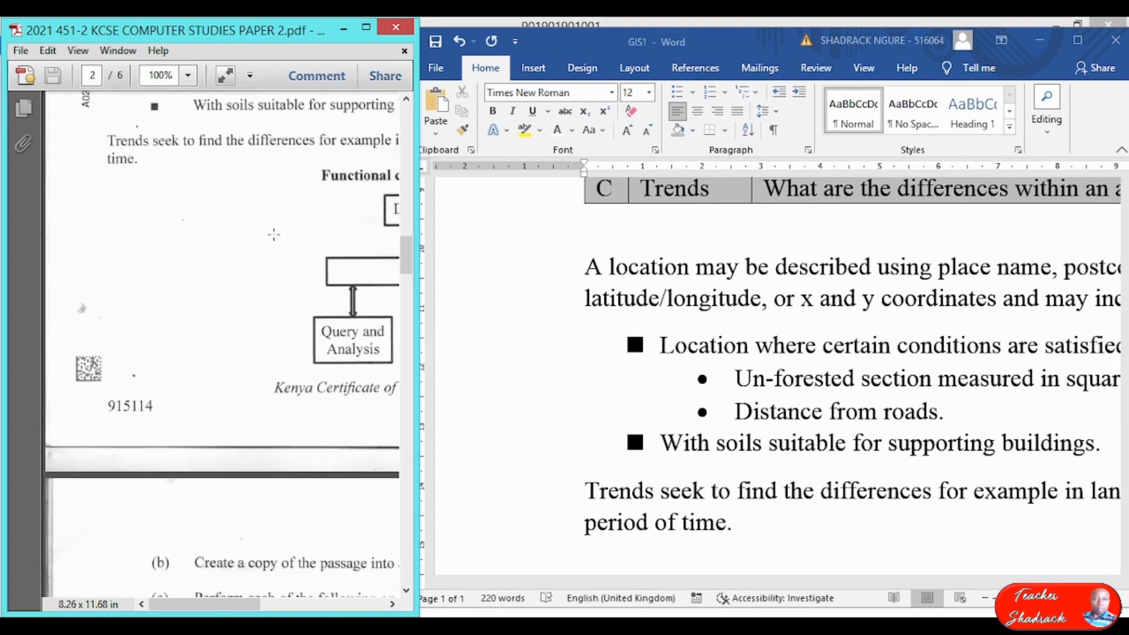
scroll(277, 237, down, 3)
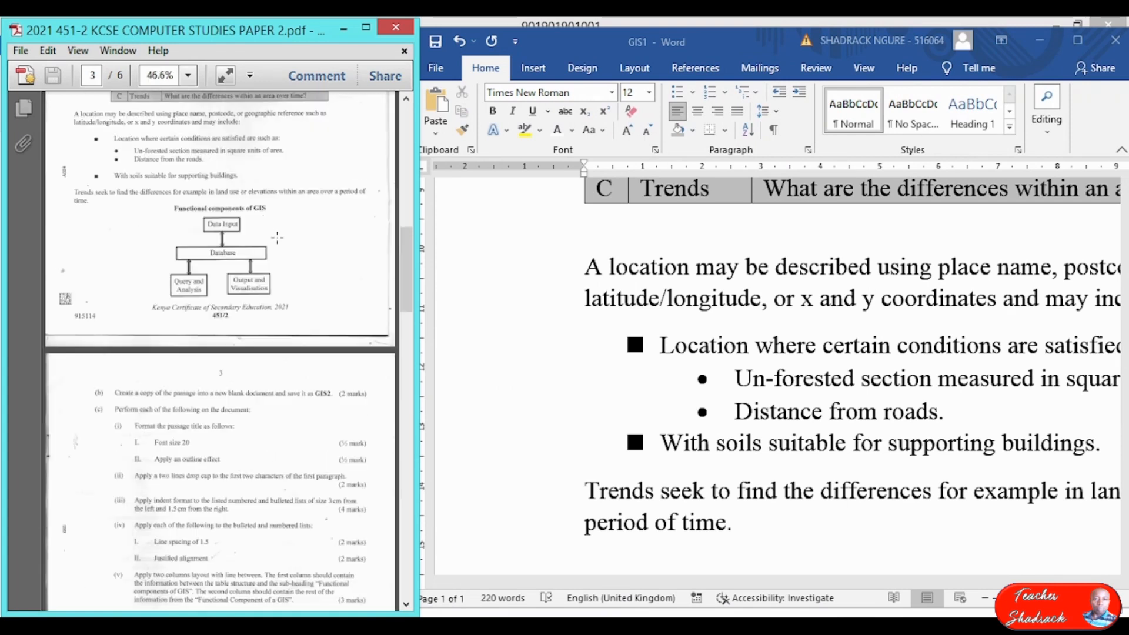
scroll(277, 237, up, 1)
click(277, 239)
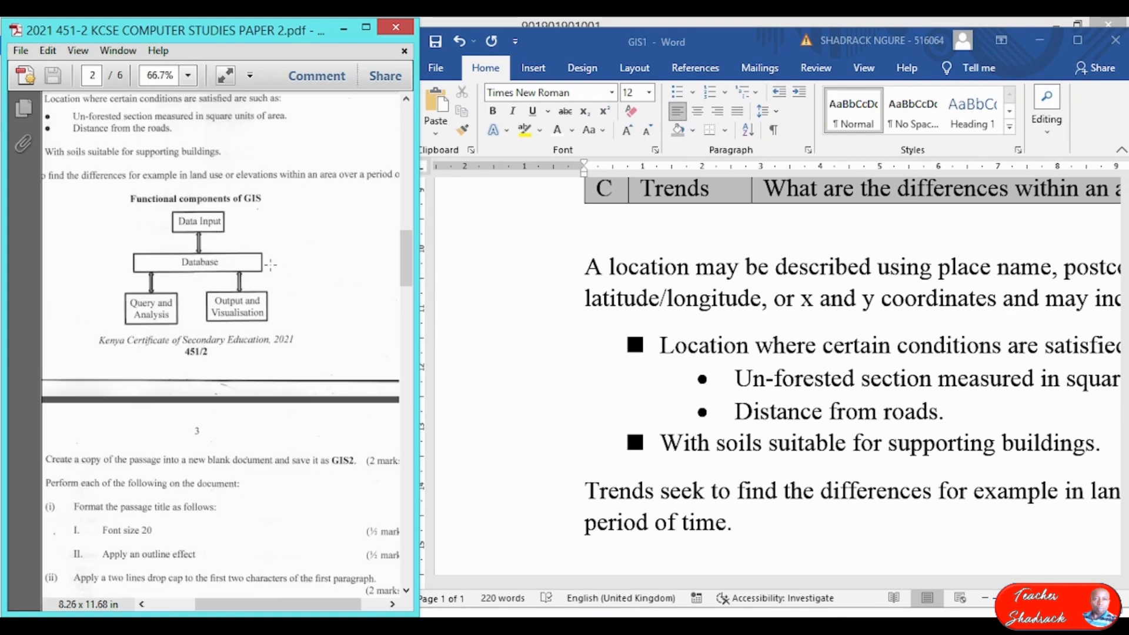
Type 'Functional components of a GIS' under Trends and format it bold and centred.
click(750, 548)
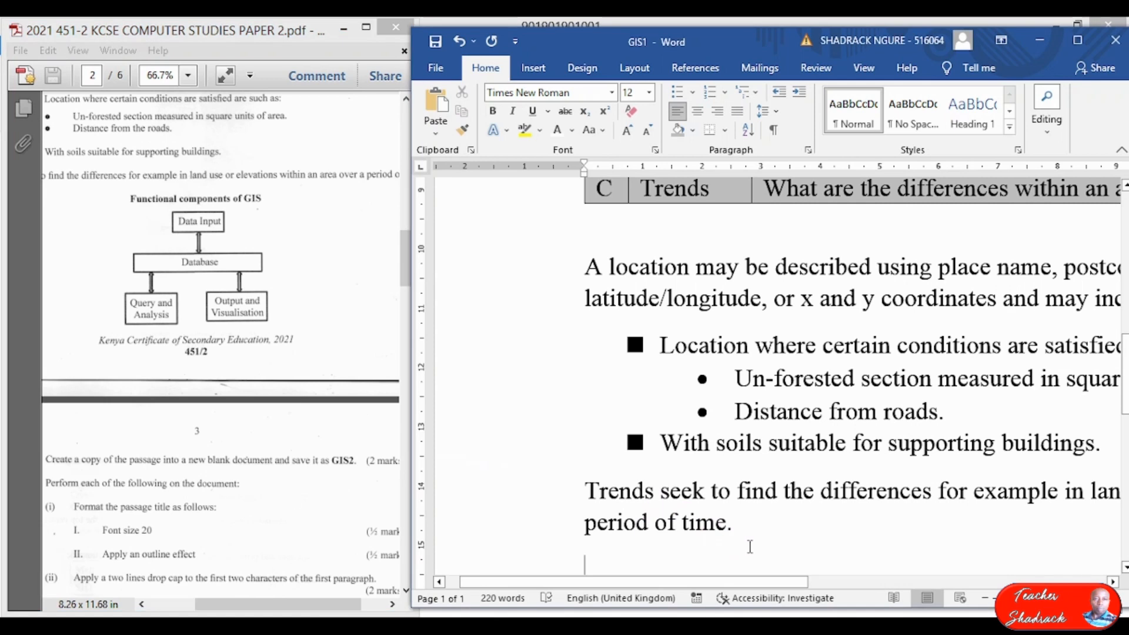
text(Fu)
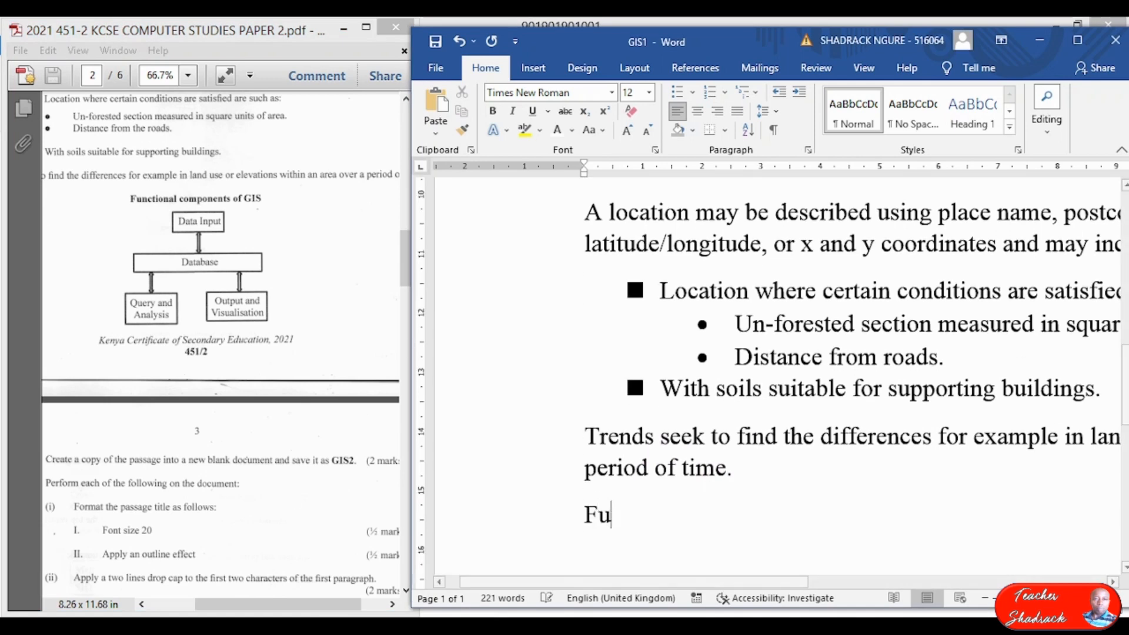
text(nctiona)
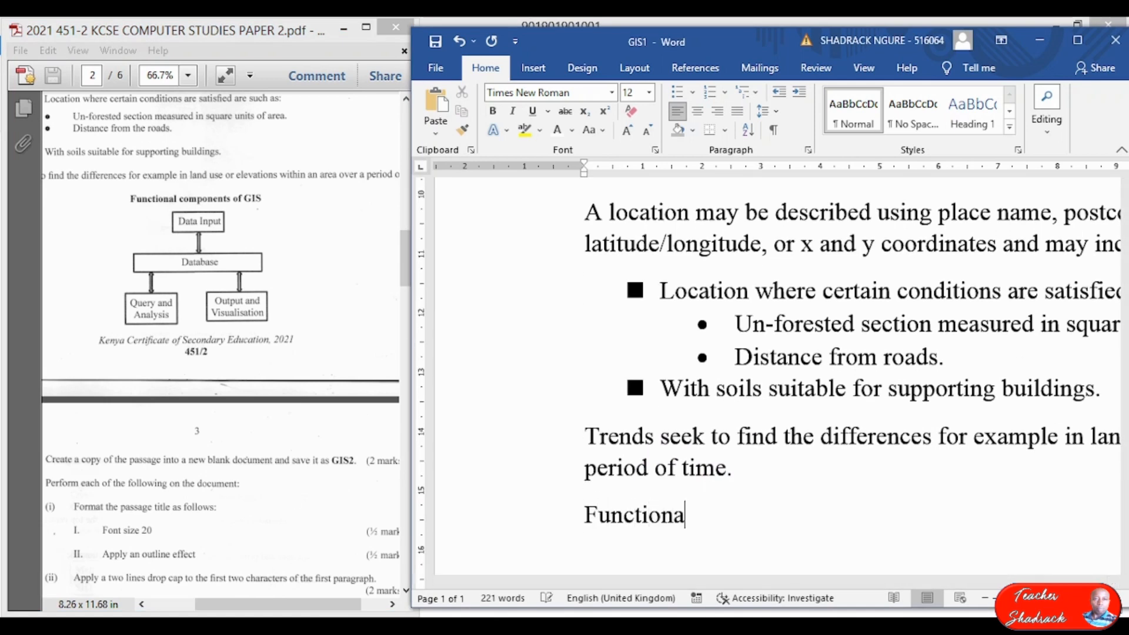
text(l compo)
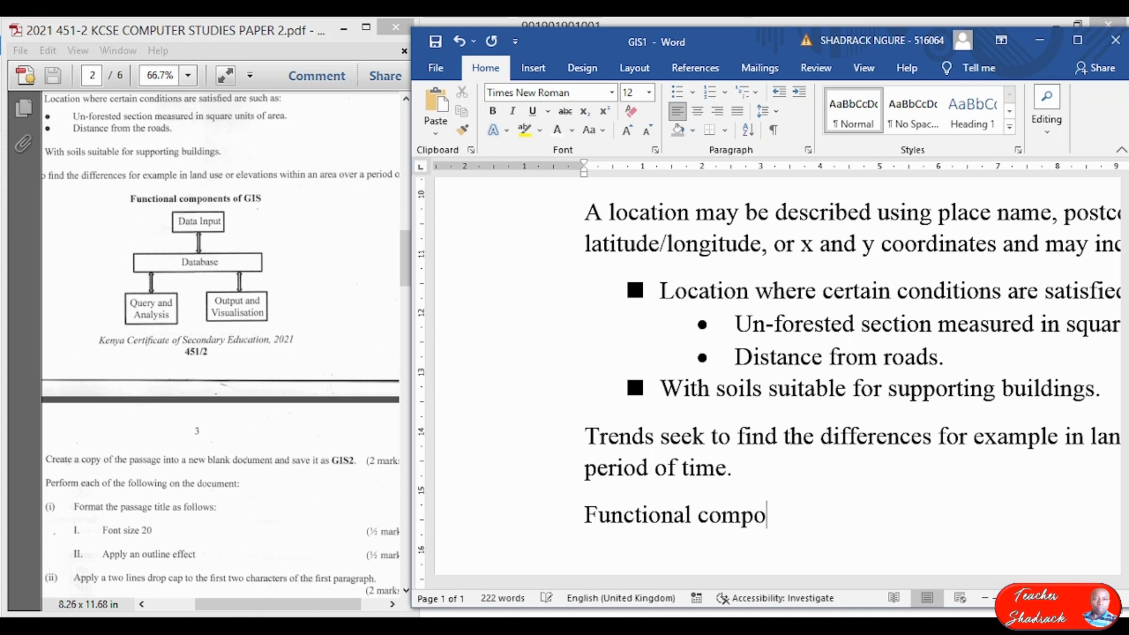
text(nents )
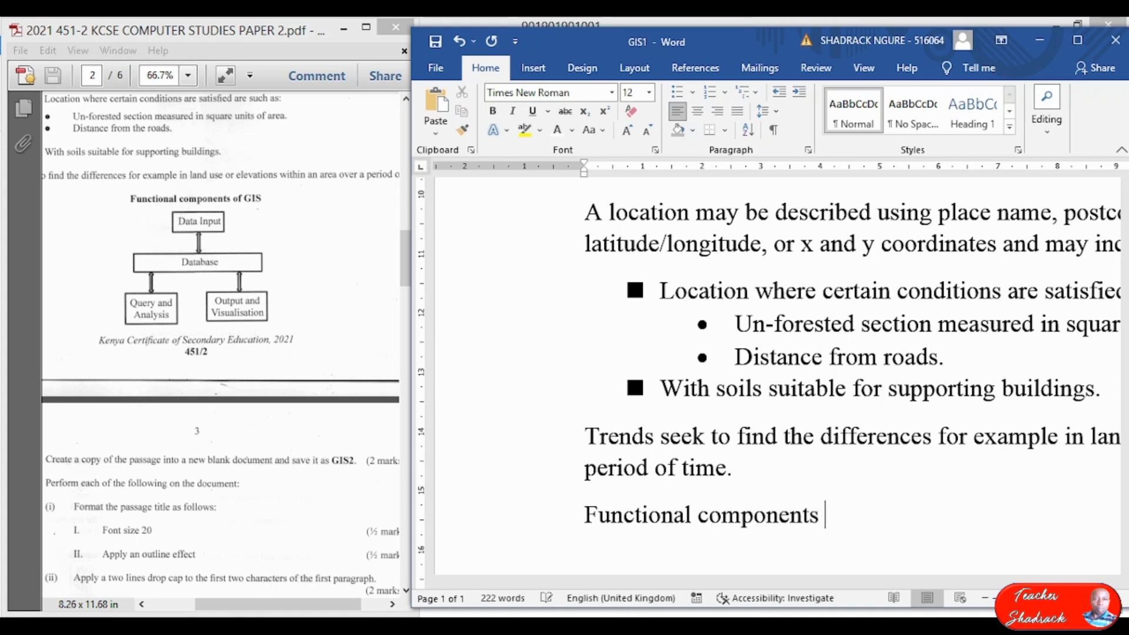
text(of a GIS)
key(Return)
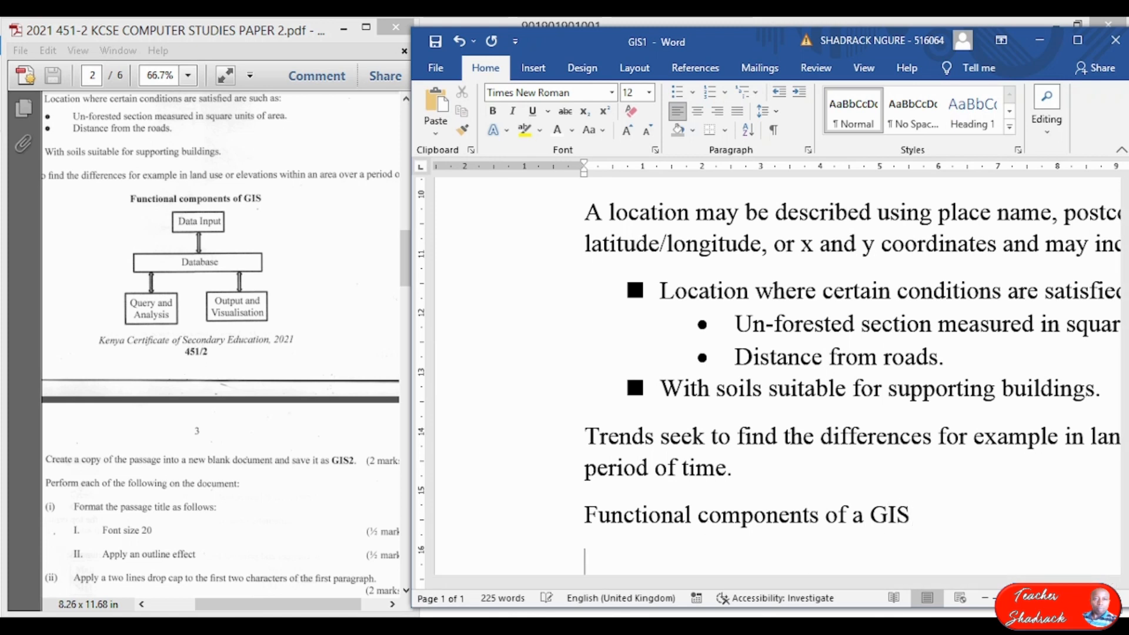
click(551, 544)
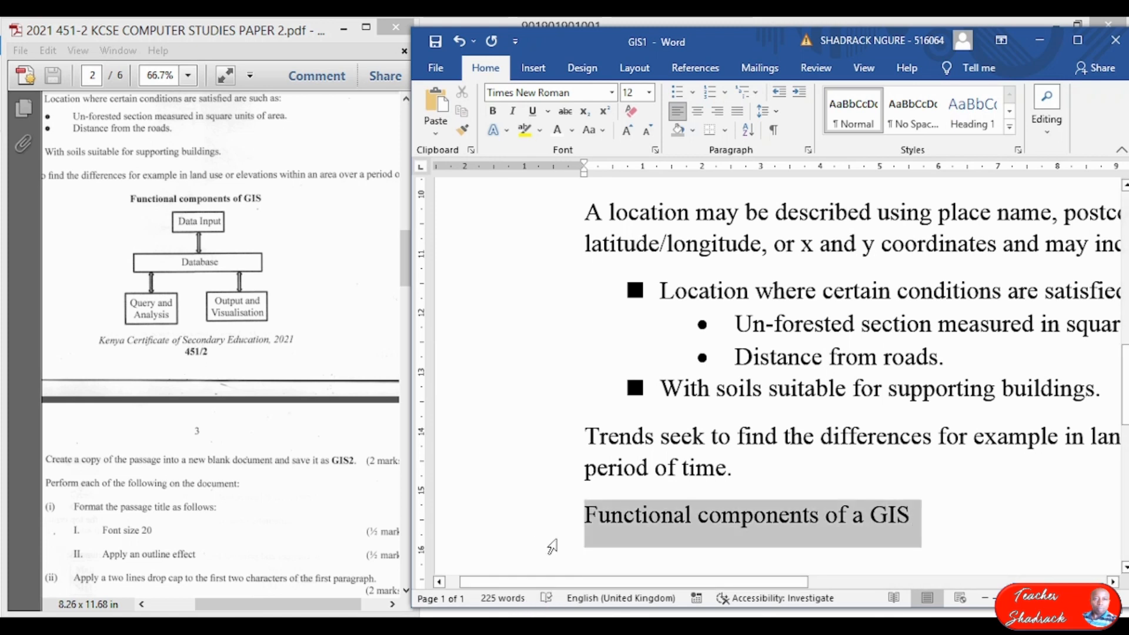
click(493, 112)
click(698, 111)
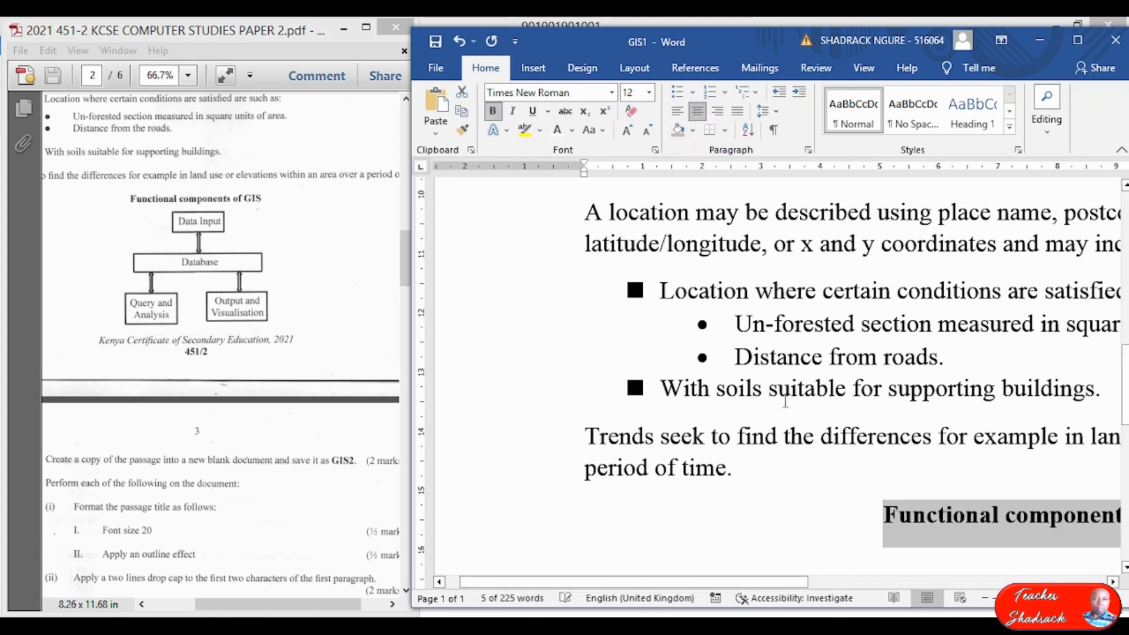
ctrl+scroll(886, 421, down, 4)
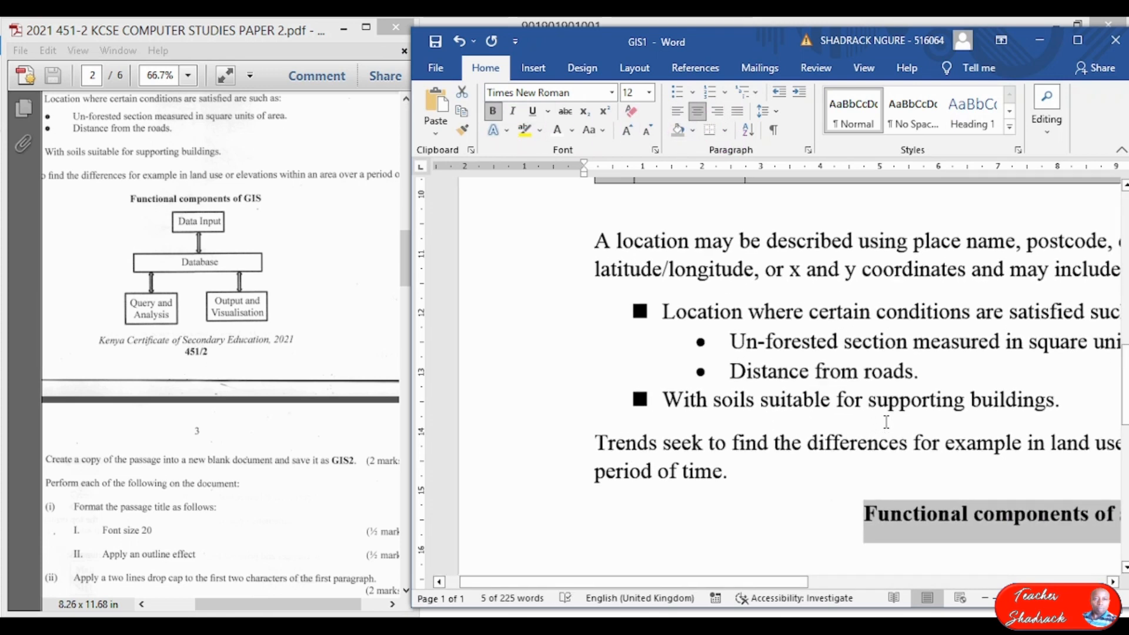
scroll(927, 437, down, 5)
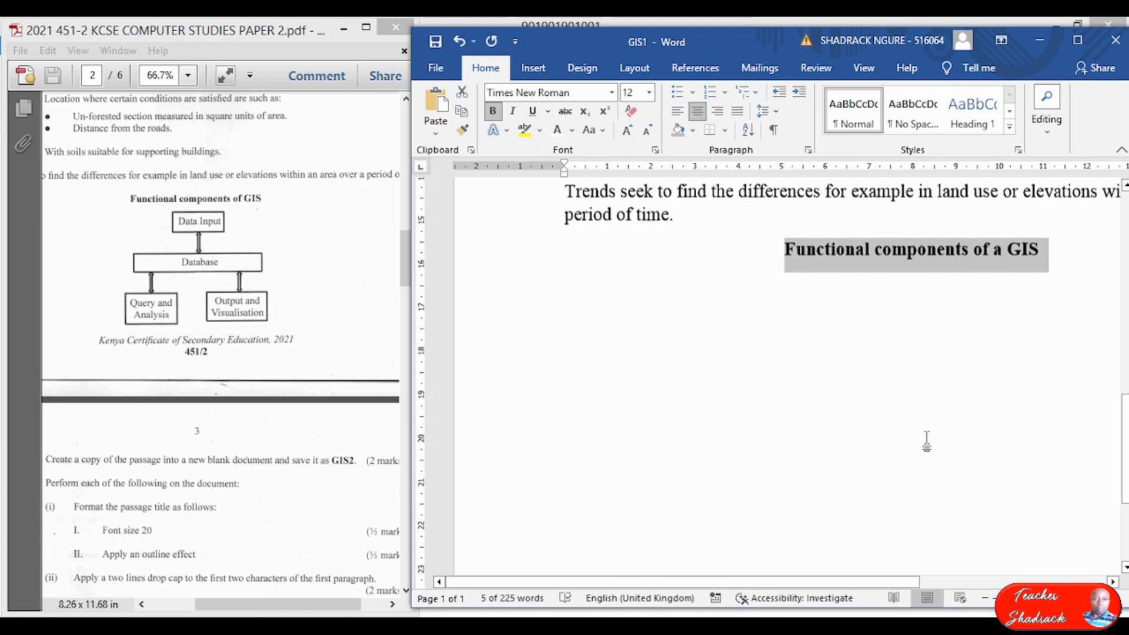
click(1039, 238)
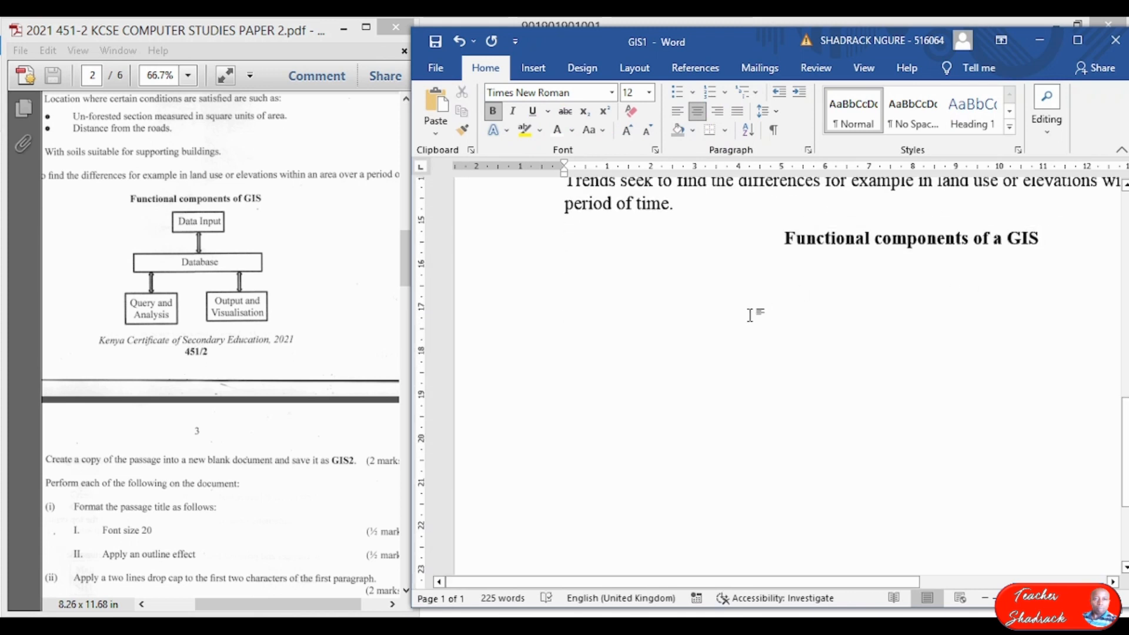
Maximize Word and insert a New Drawing Canvas on the empty line below the heading.
click(703, 273)
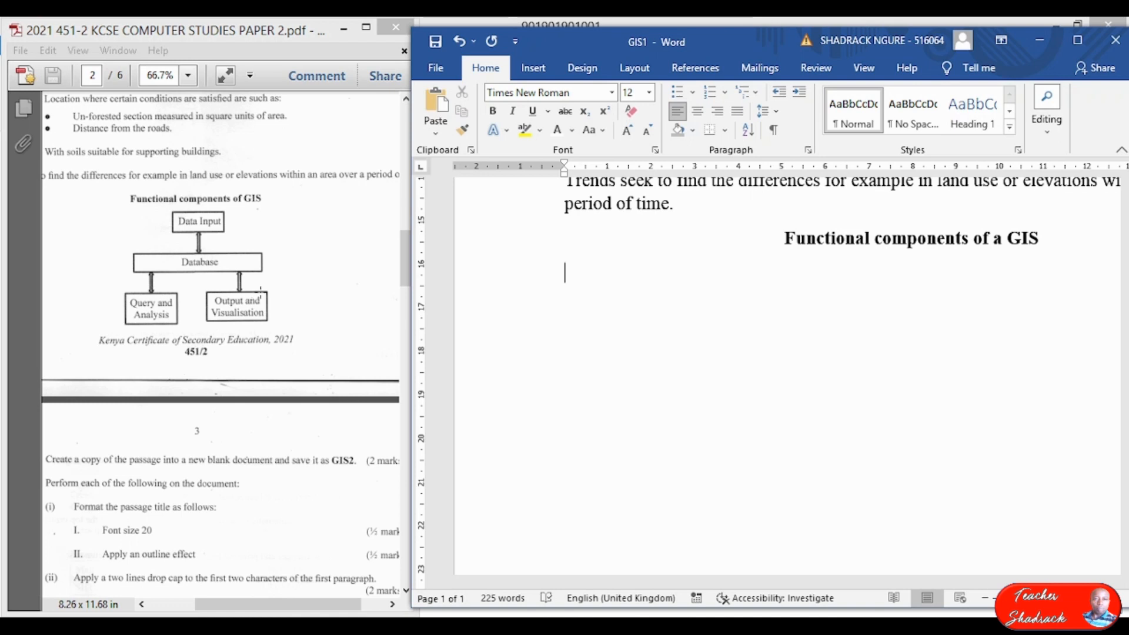
click(1077, 41)
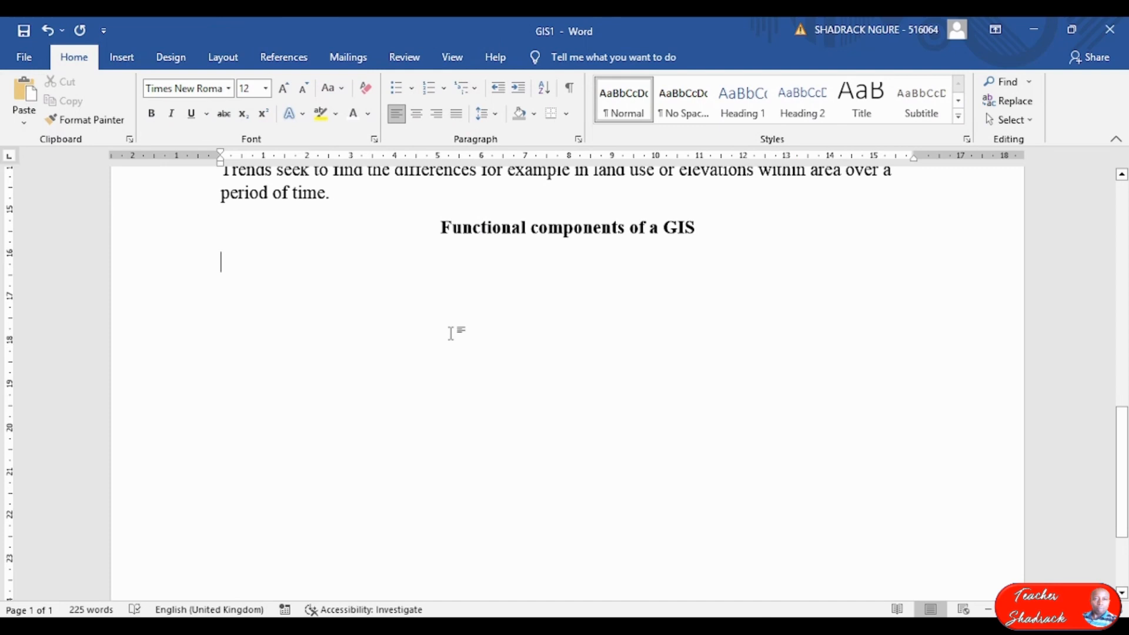
click(129, 63)
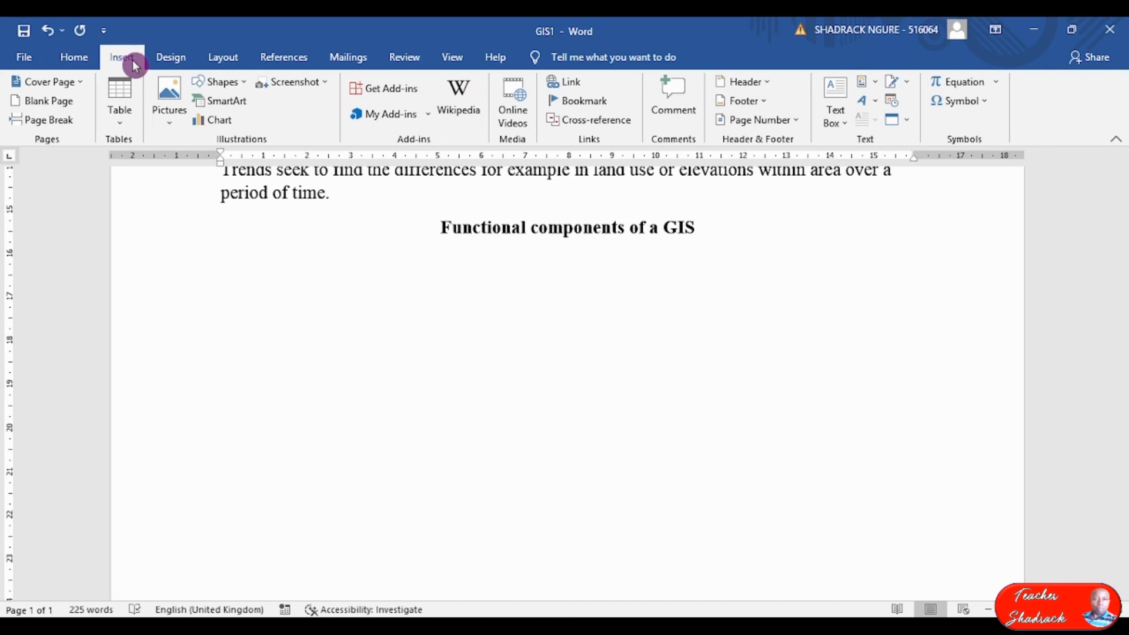
click(239, 93)
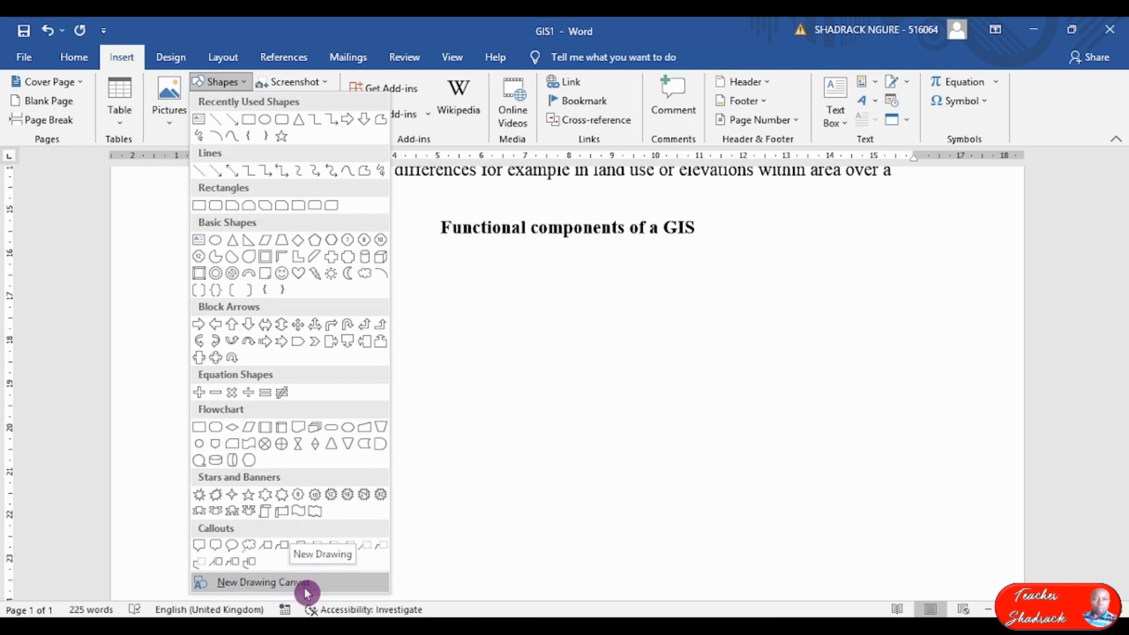
click(122, 61)
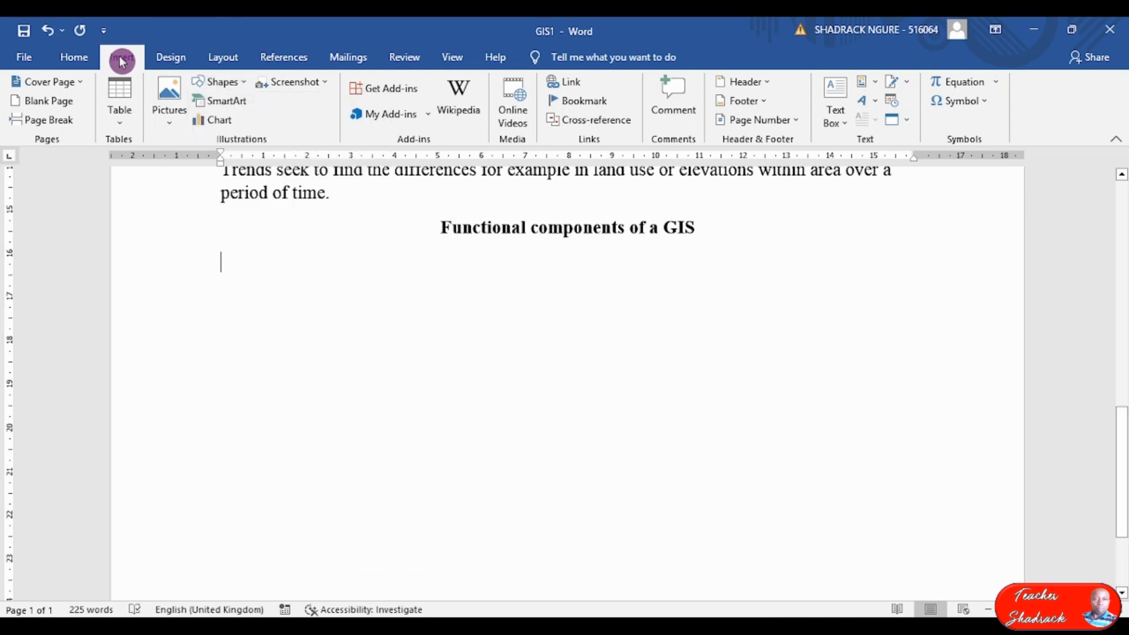
click(238, 94)
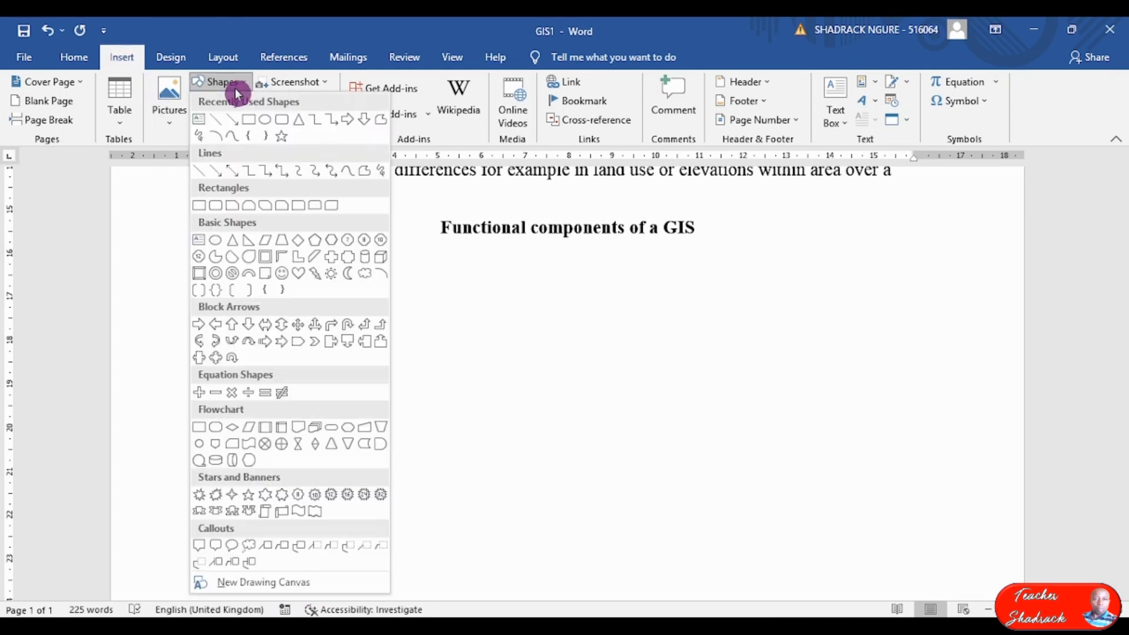
click(257, 589)
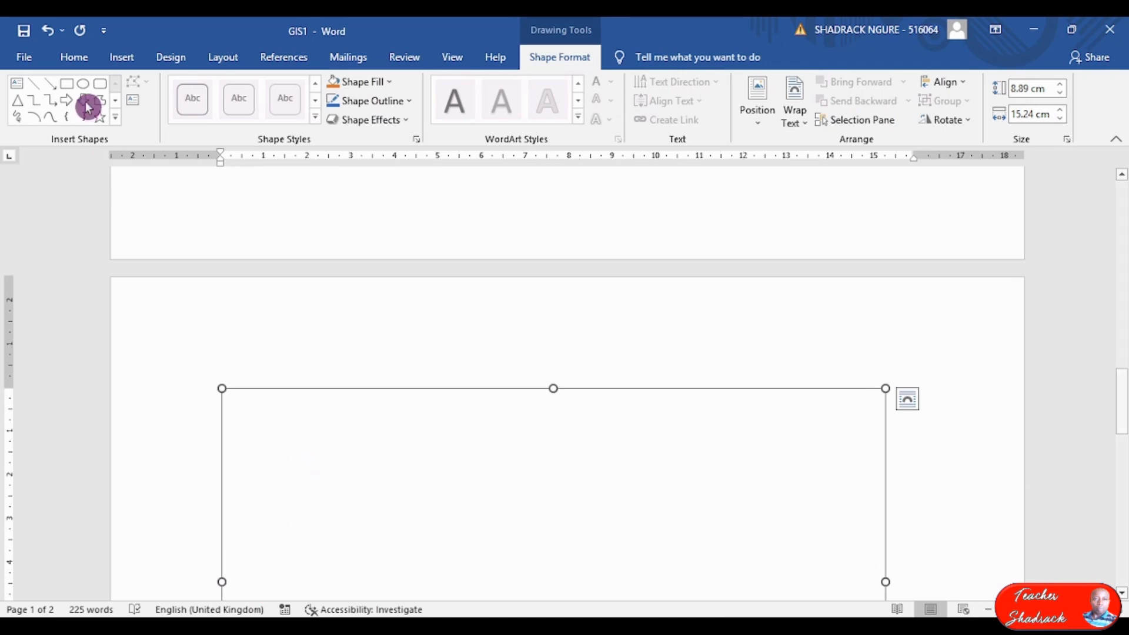
Draw a text box inside the drawing canvas labelled 'Data Input'.
click(124, 59)
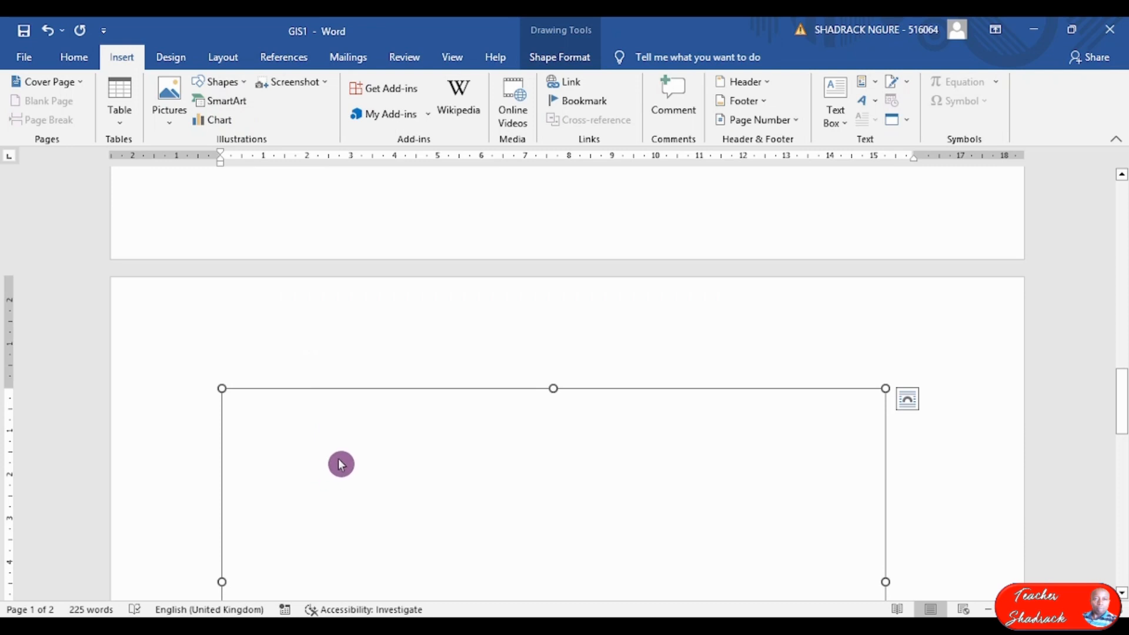
scroll(328, 449, down, 4)
scroll(325, 435, up, 1)
scroll(312, 352, up, 2)
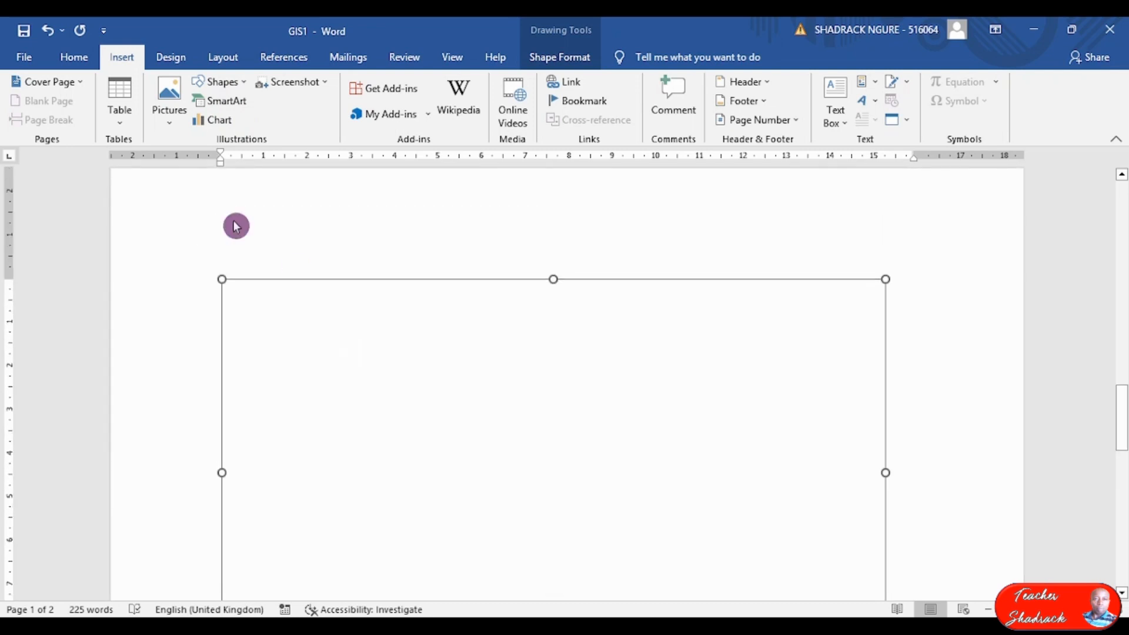
scroll(823, 400, down, 2)
scroll(819, 404, down, 1)
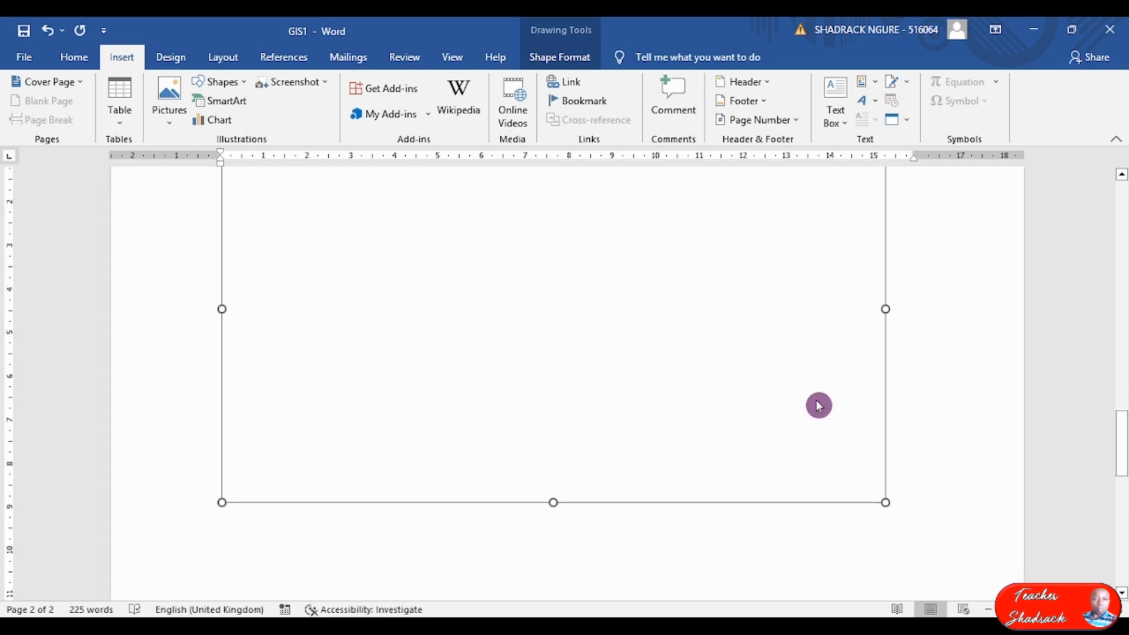
scroll(799, 403, up, 1)
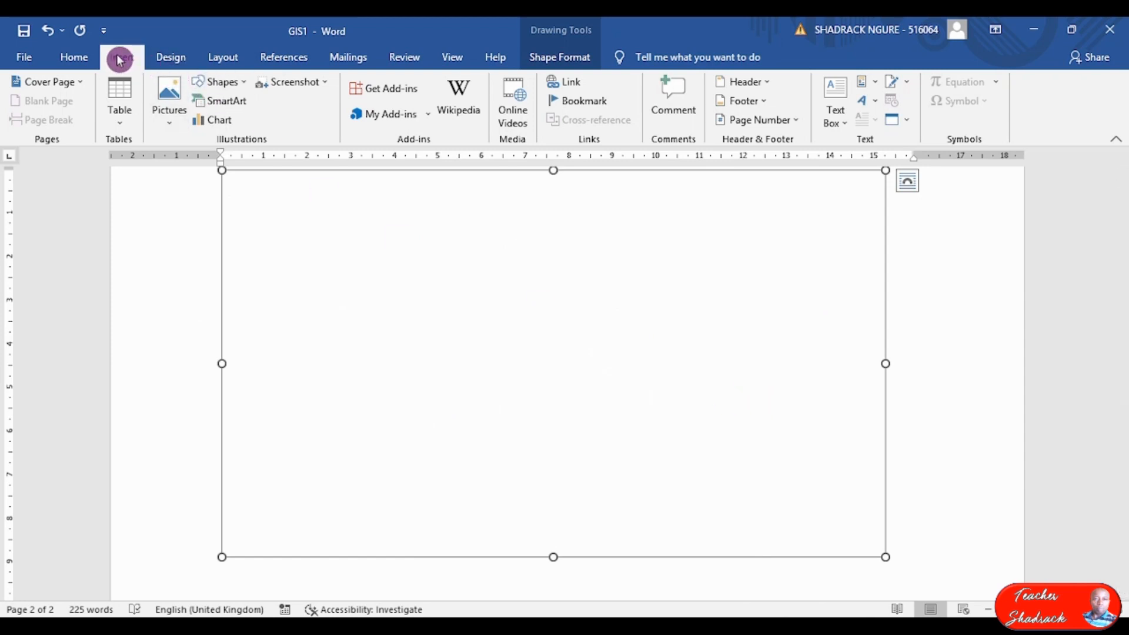
click(242, 84)
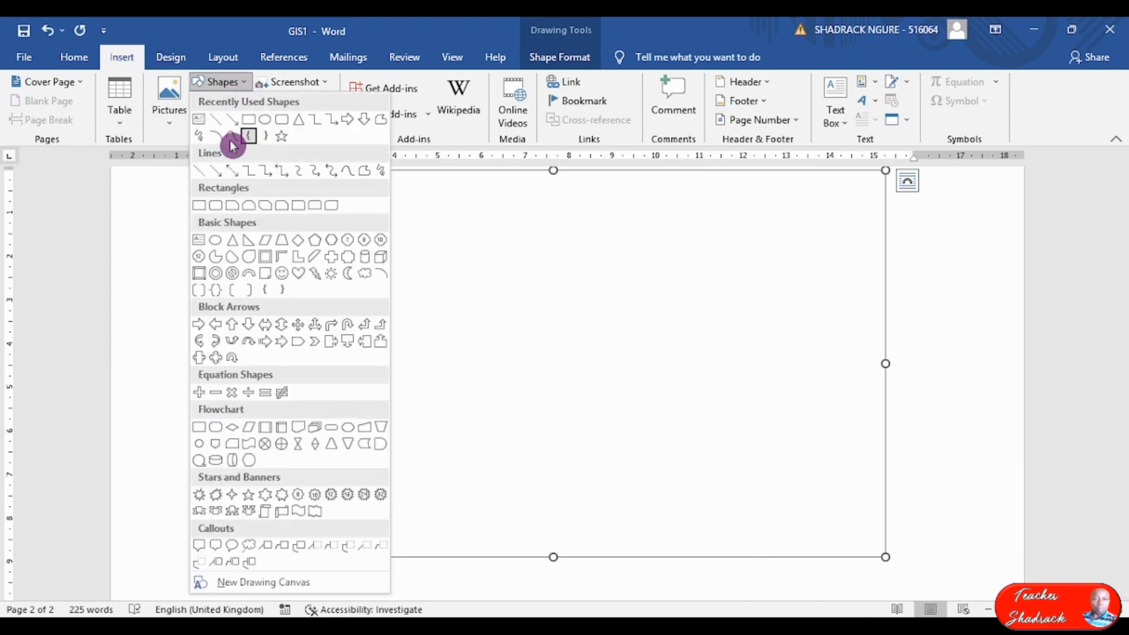
click(199, 121)
drag(404, 188, 550, 239)
text(Data Input)
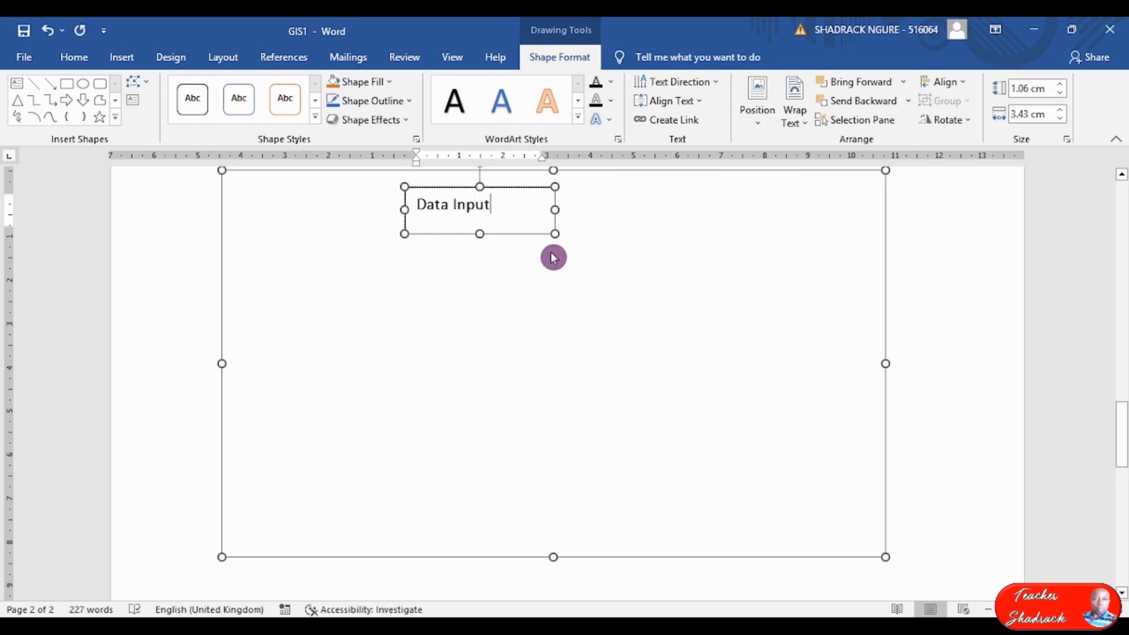
Narrow the Data Input box and draw a 'Database' text box below it.
drag(554, 209, 521, 211)
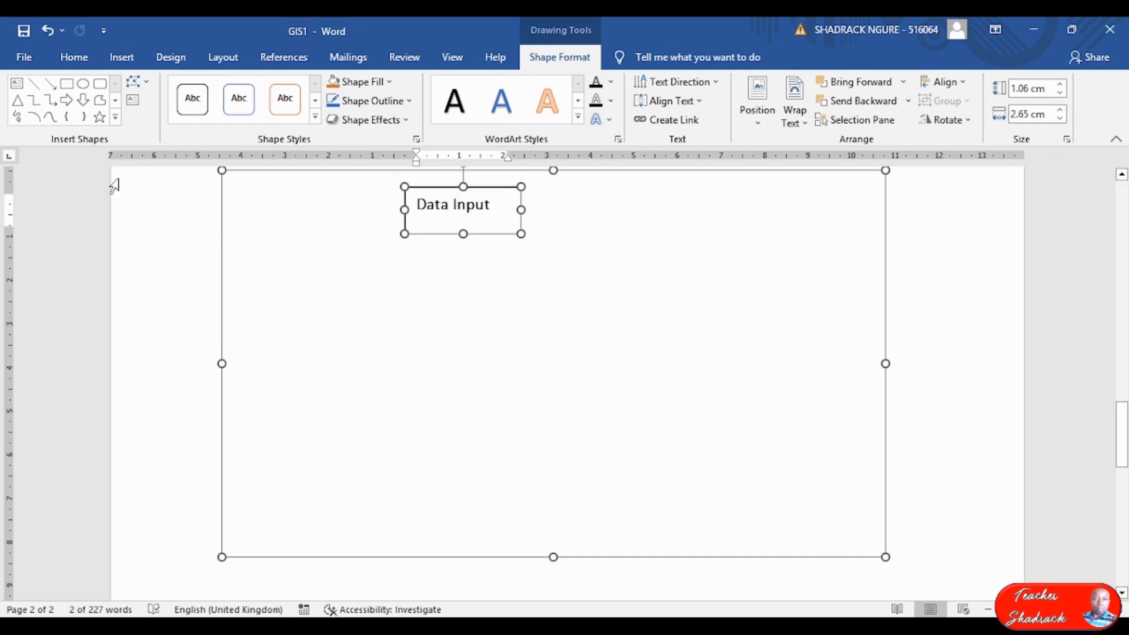
click(133, 100)
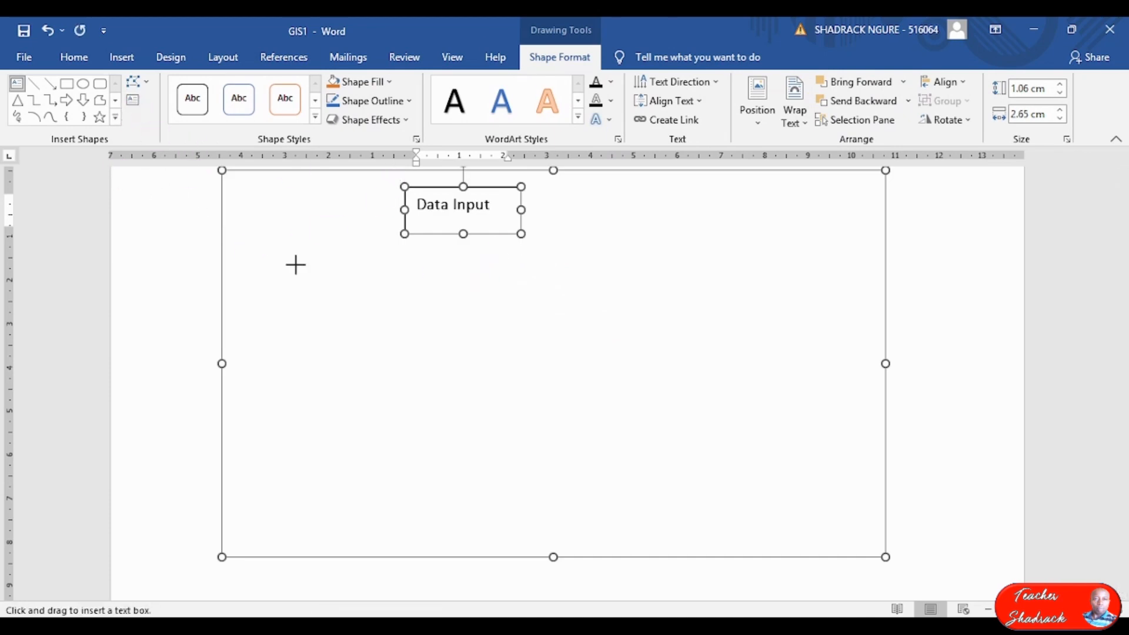
drag(345, 239, 564, 278)
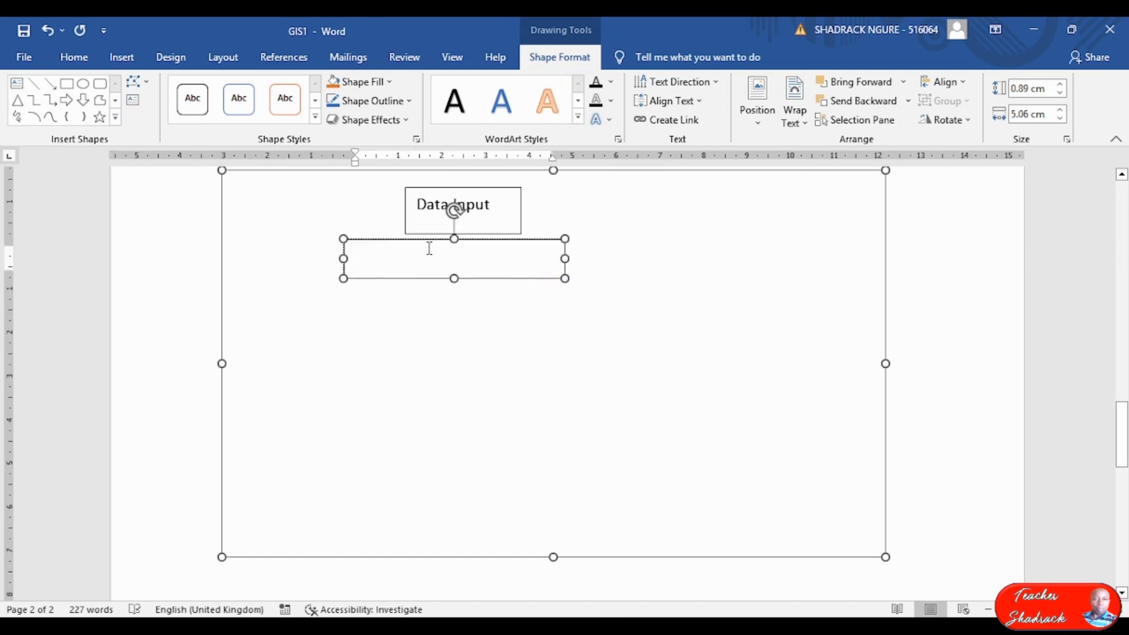
text(Database)
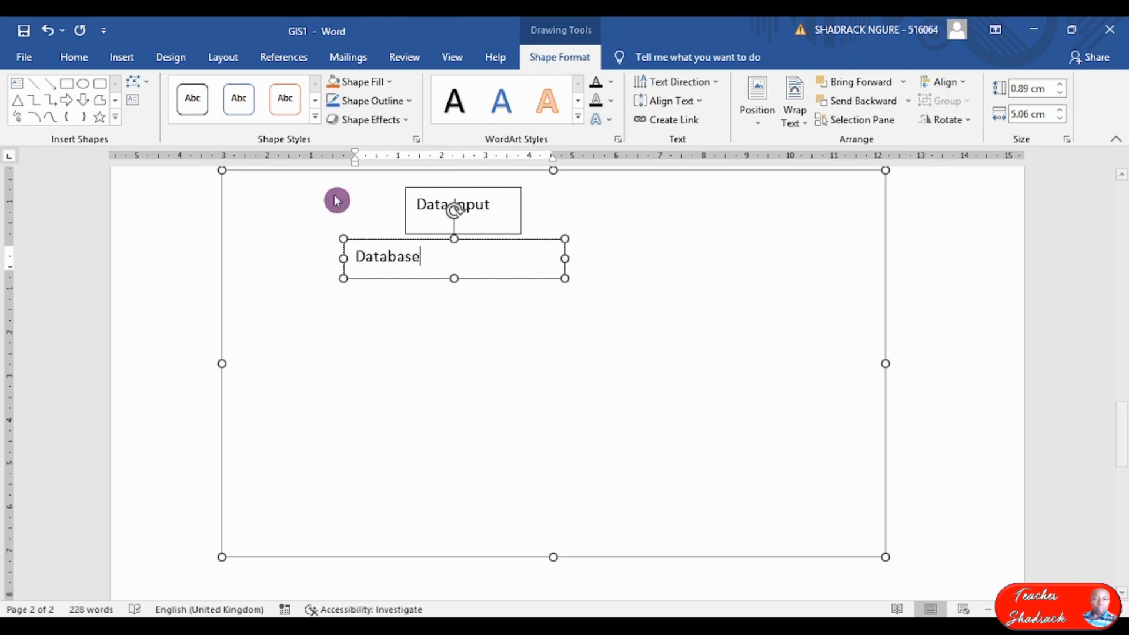
click(433, 425)
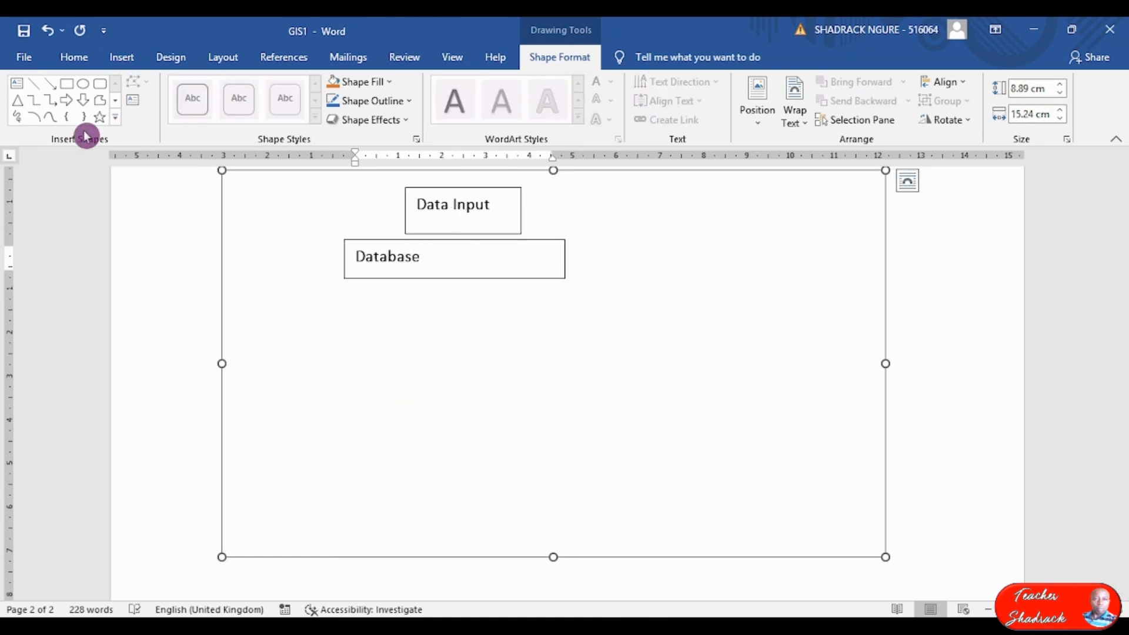
Draw 'Query and Analysis' and 'Output and Visualization' text boxes side by side, removing the z.
click(132, 100)
drag(305, 301, 430, 373)
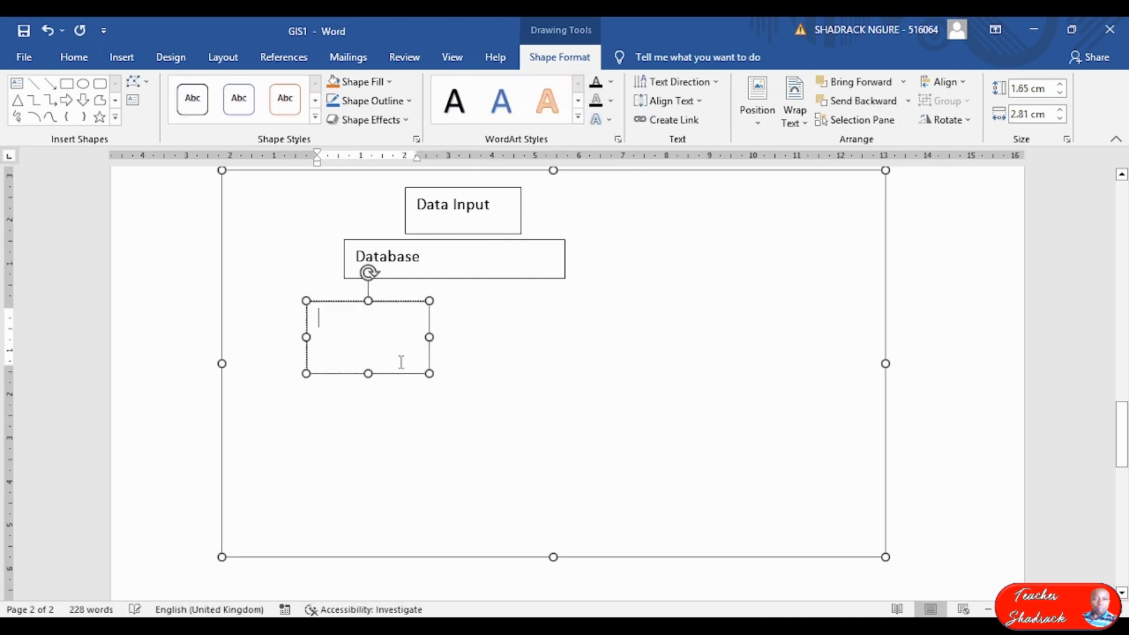
text(Query and Analysis)
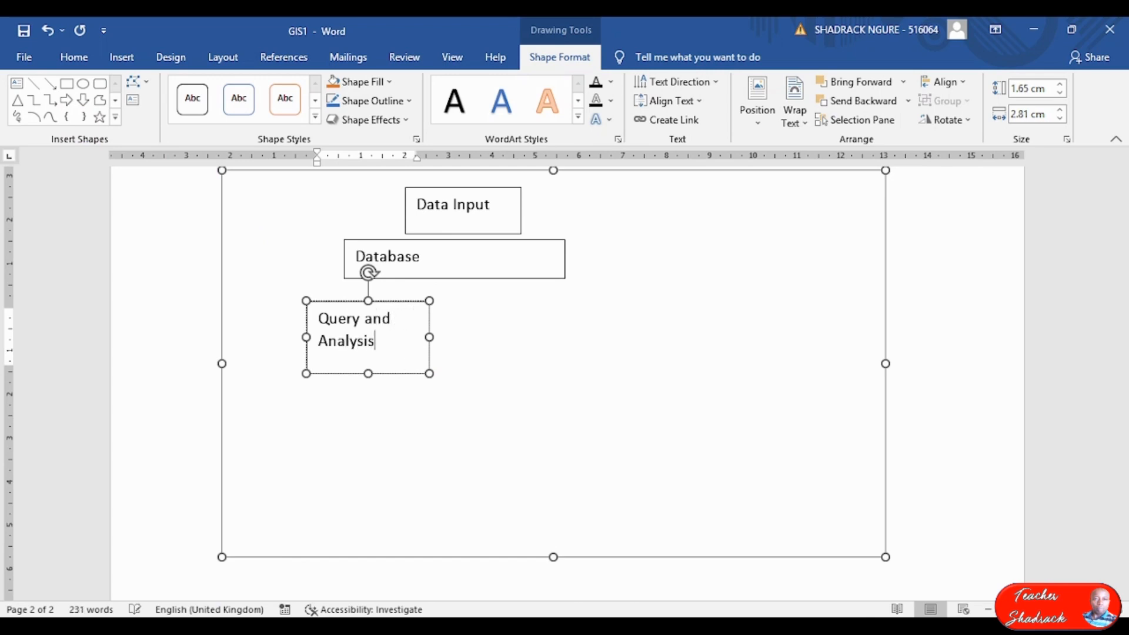
click(132, 100)
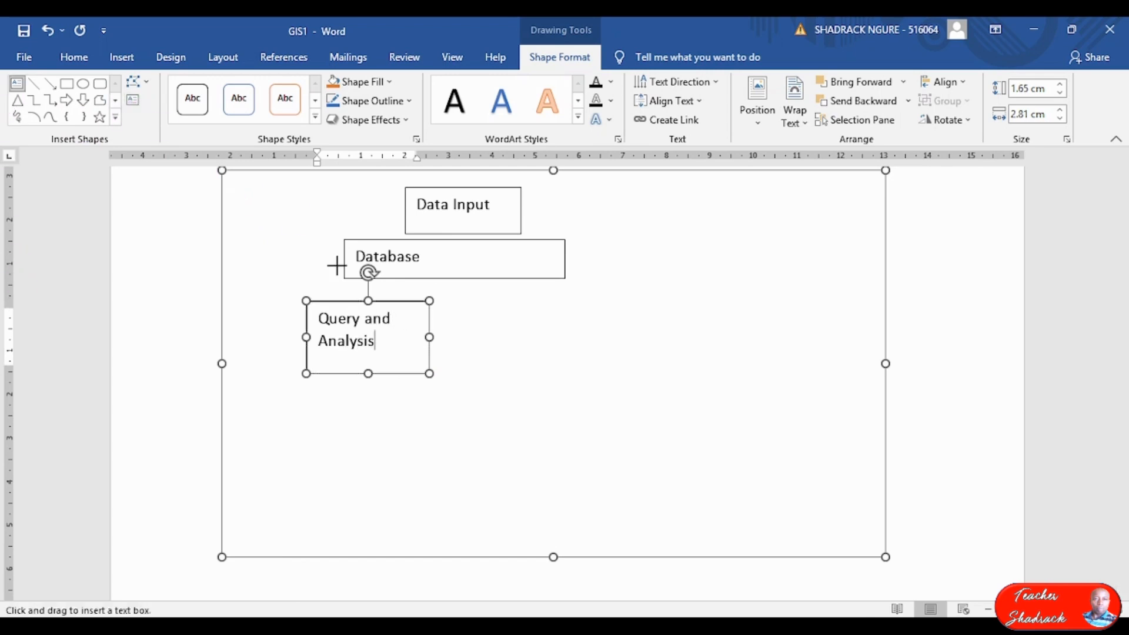
drag(487, 299, 609, 373)
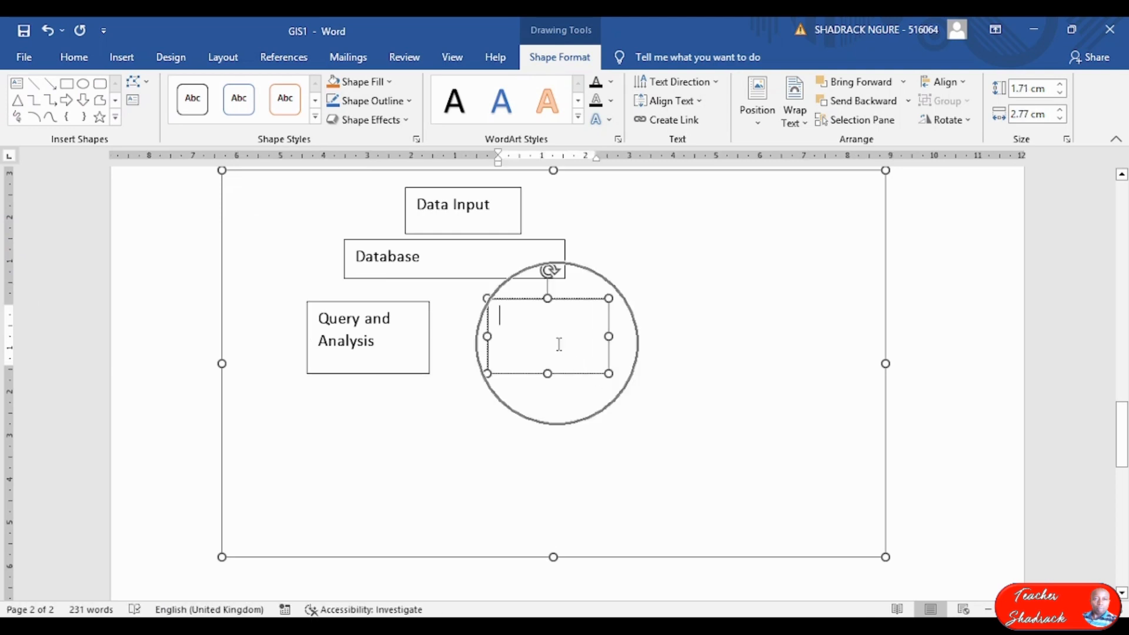
text(Output and Visualization)
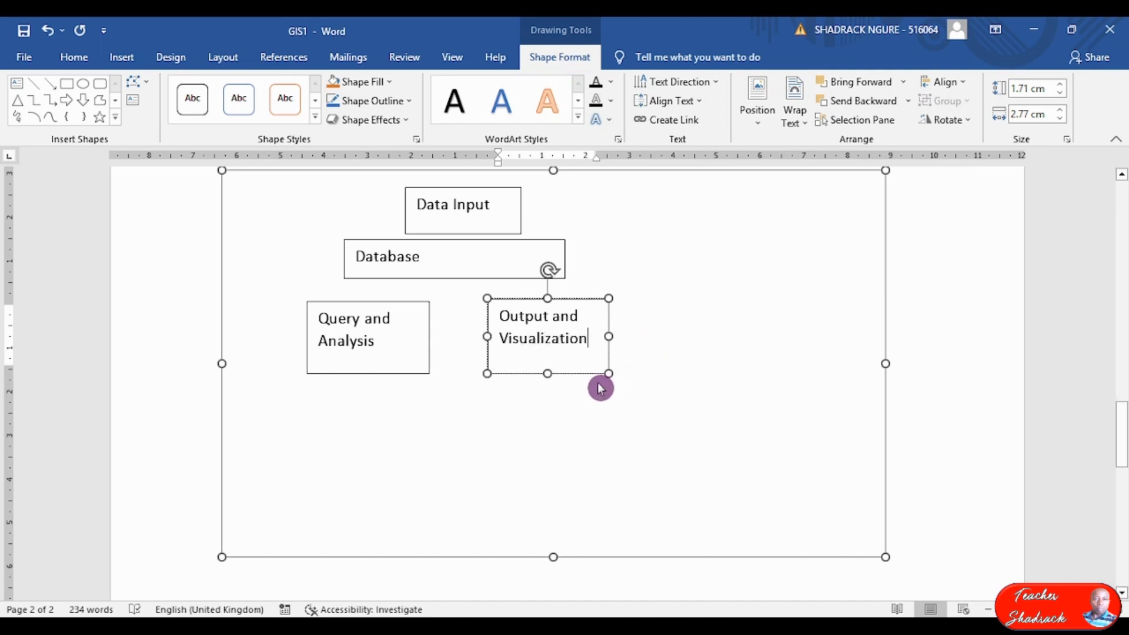
key(Left)
key(Left)
key(Left)
key(Left)
key(Left)
key(BackSpace)
Finish spelling Visualisation, nudge Database lower, and shorten the Data Input box.
text(s)
click(682, 297)
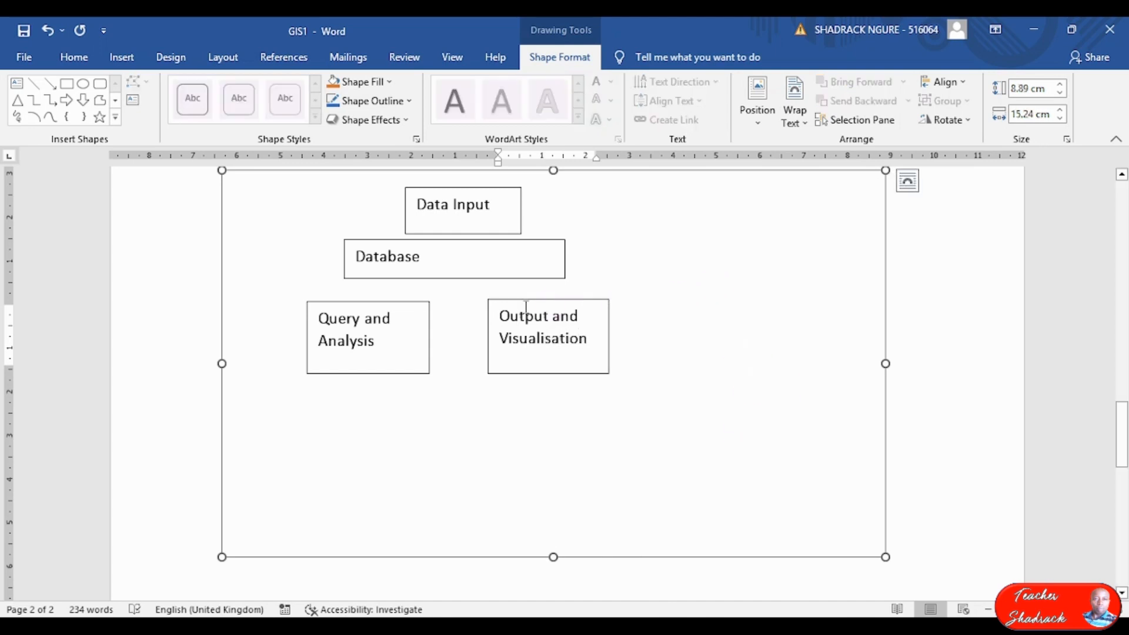
click(470, 279)
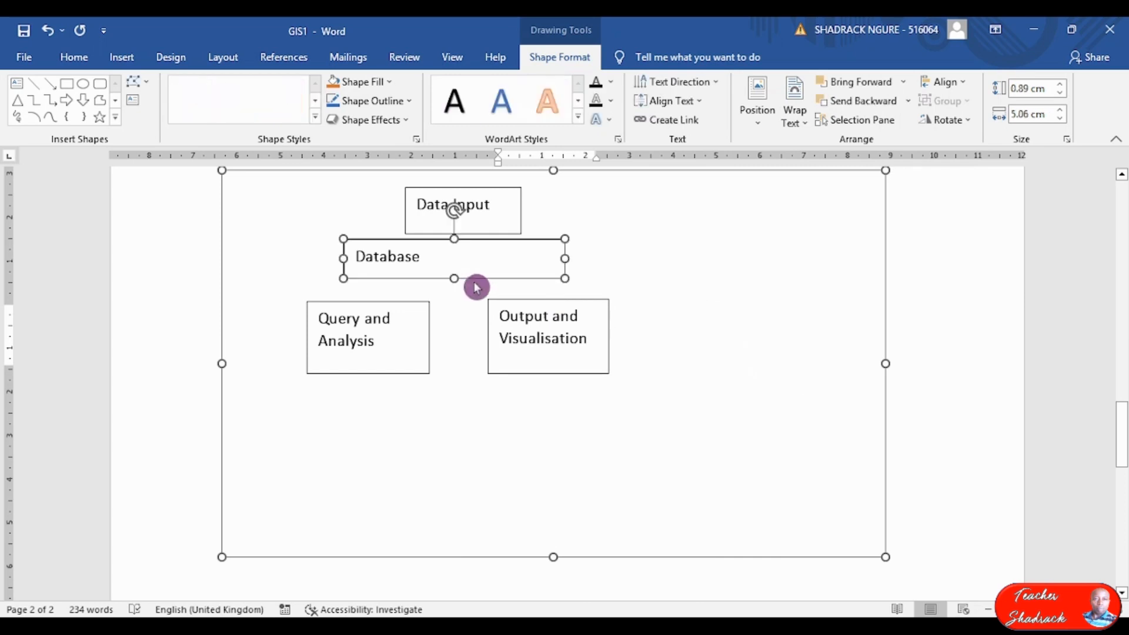
drag(486, 292, 494, 292)
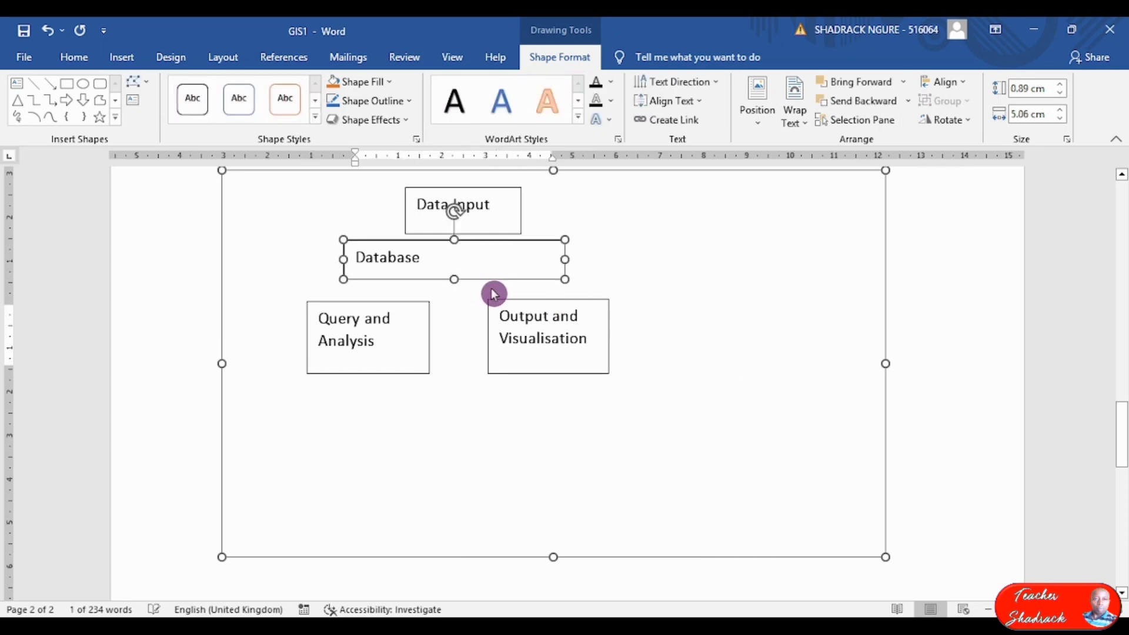
click(486, 234)
drag(463, 233, 463, 222)
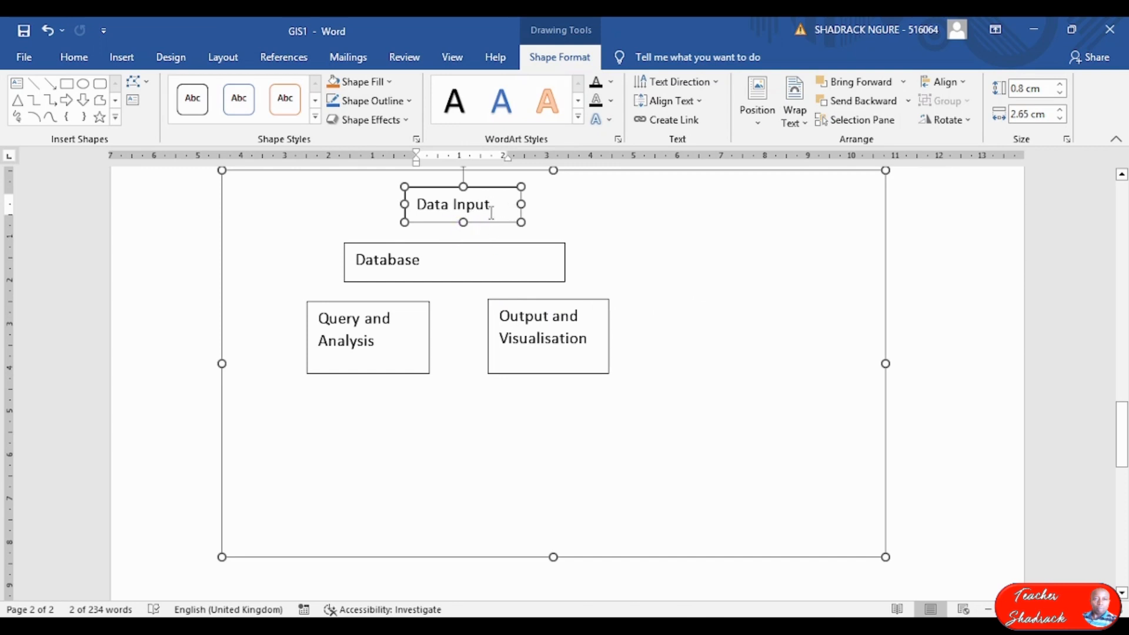
Format the Data Input text as Times New Roman, 12 pt, centred.
key(ctrl+a)
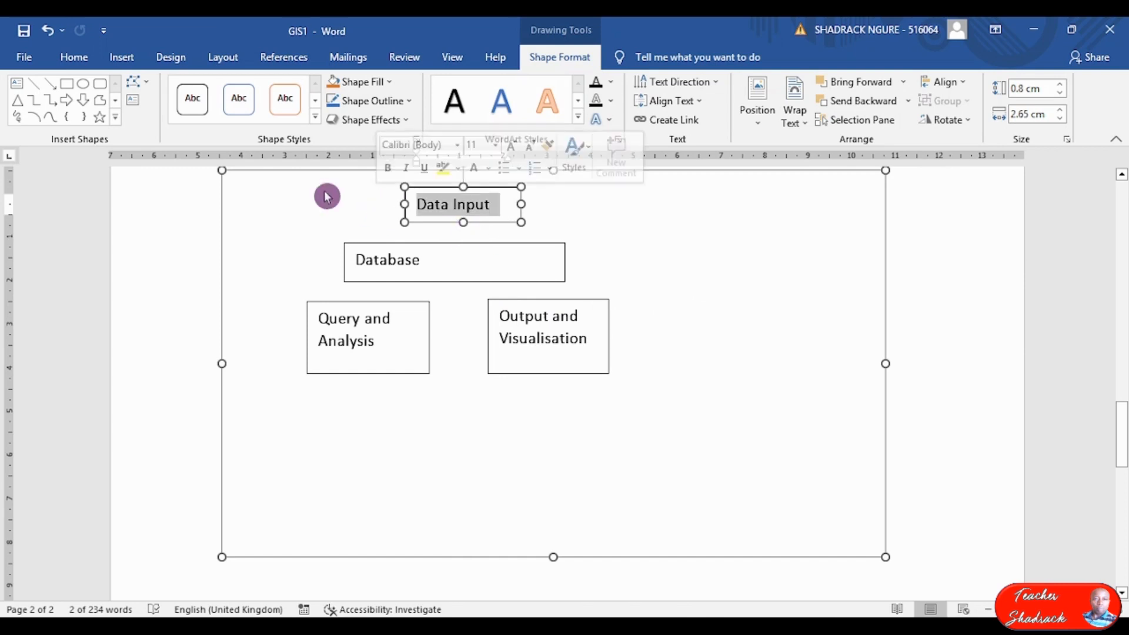
click(81, 56)
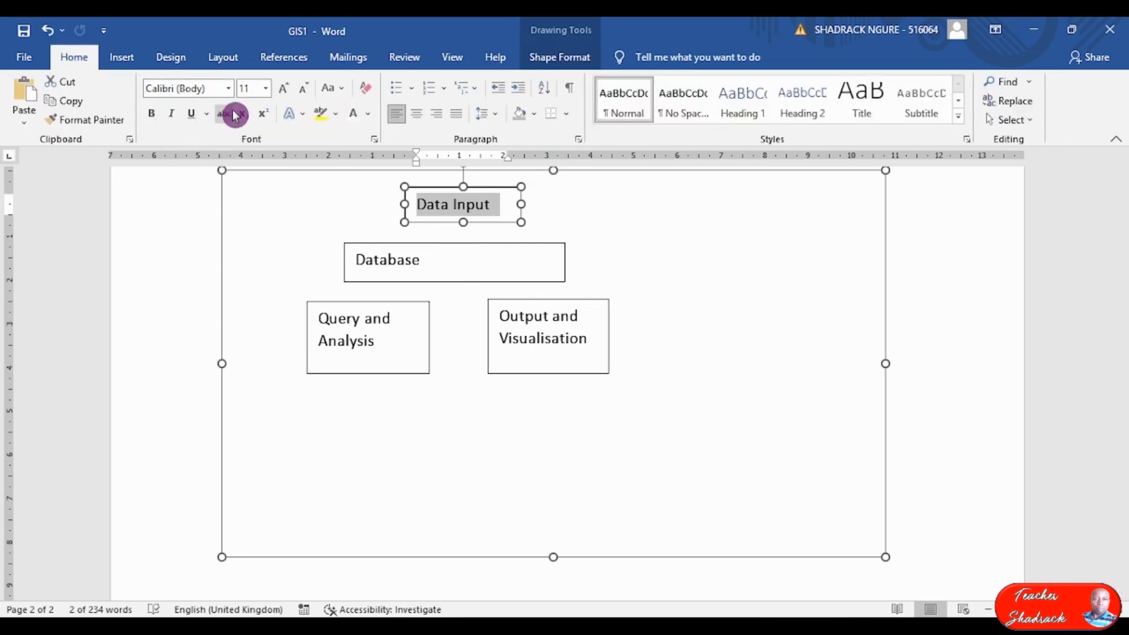
click(228, 88)
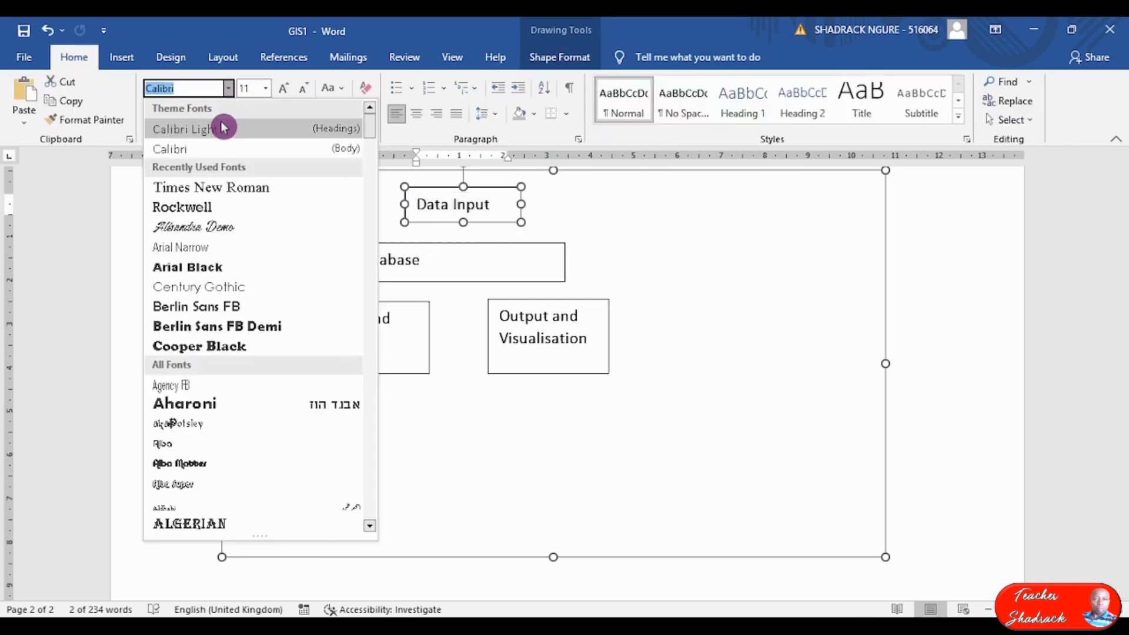
click(233, 189)
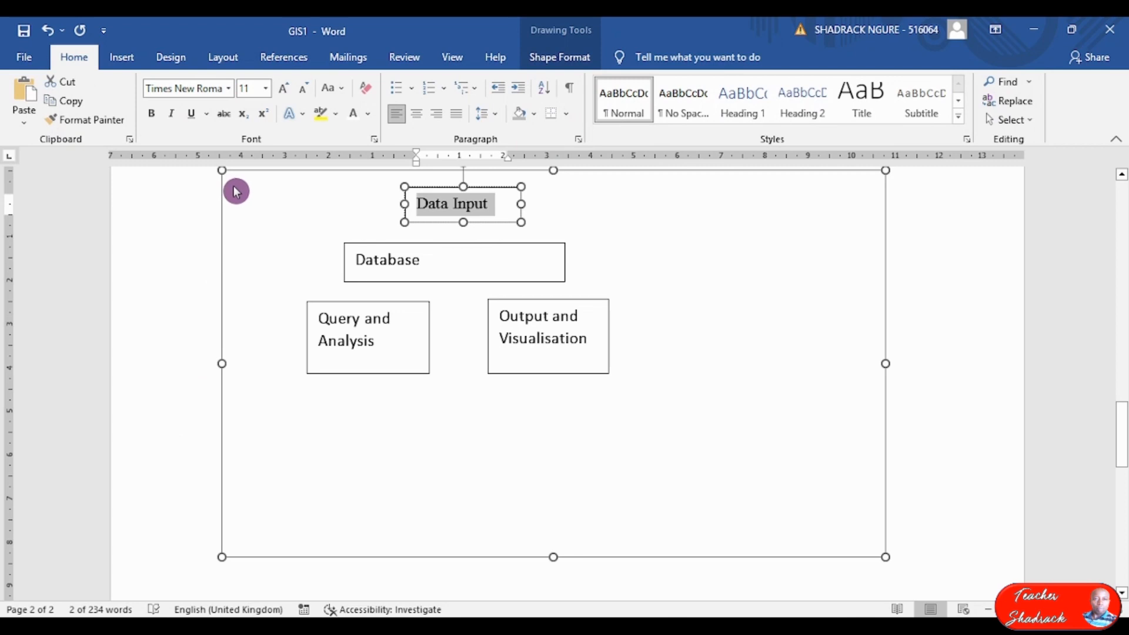
click(251, 90)
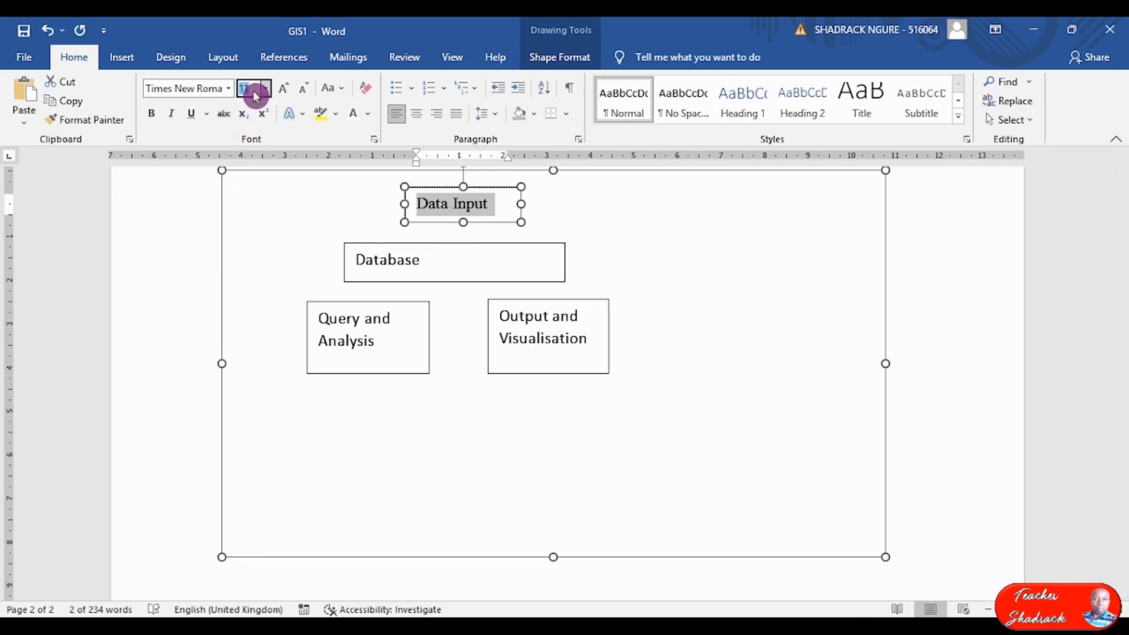
text(12)
key(Return)
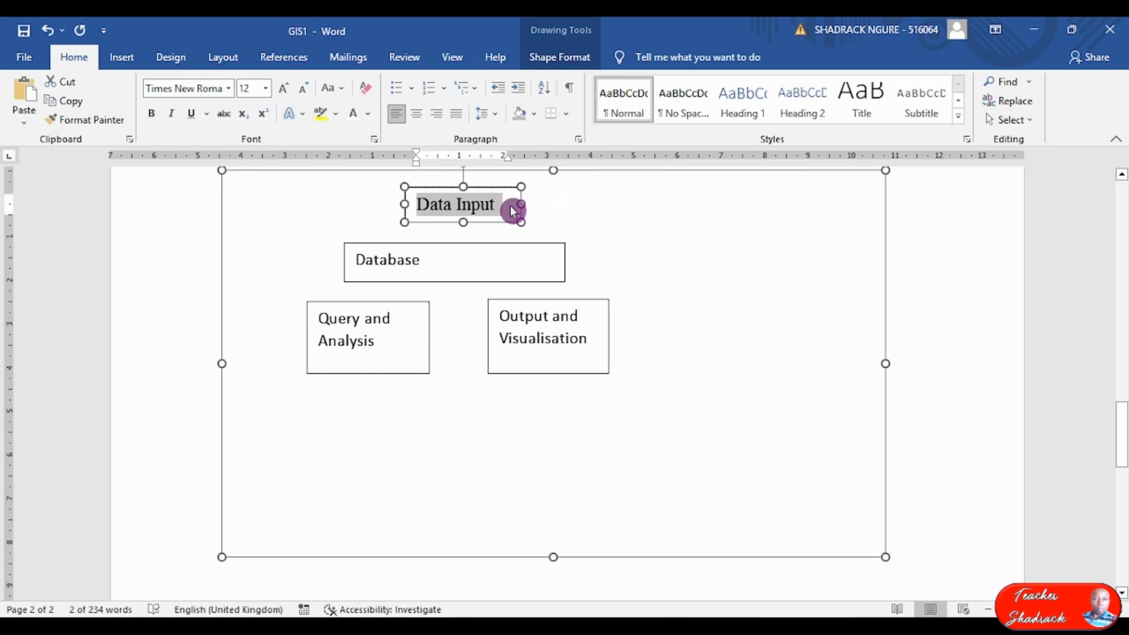
click(417, 119)
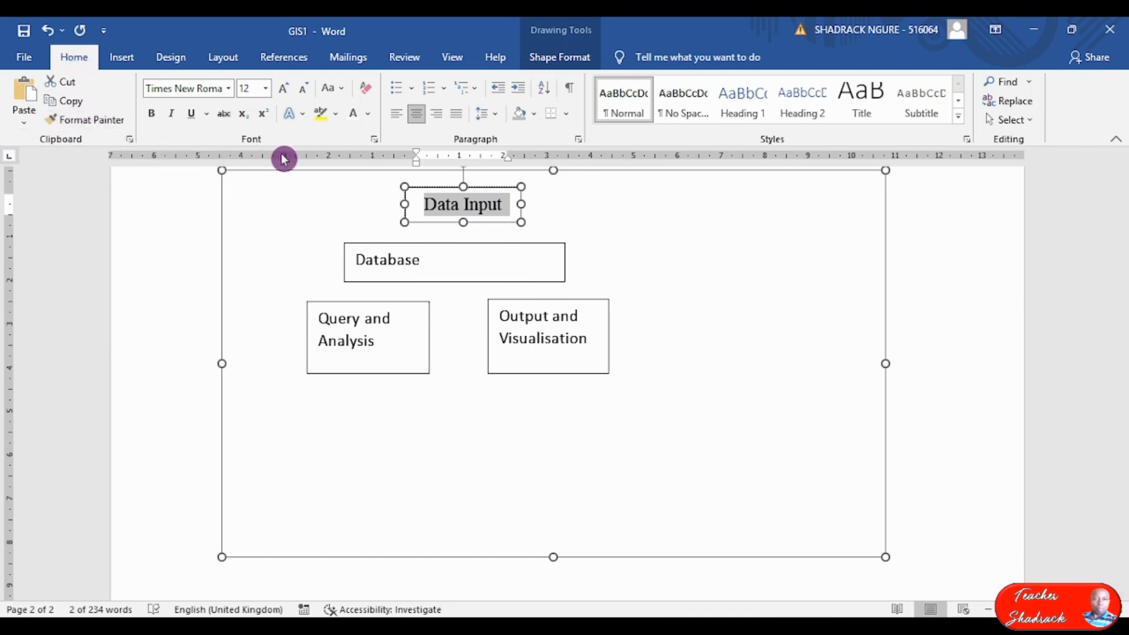
click(99, 123)
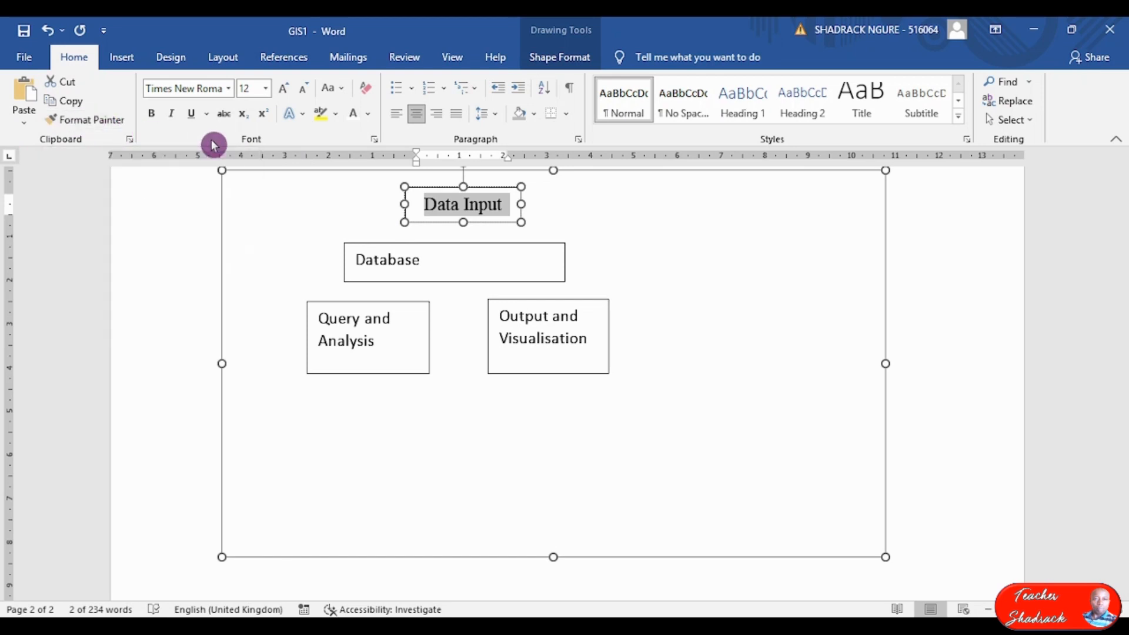
click(433, 204)
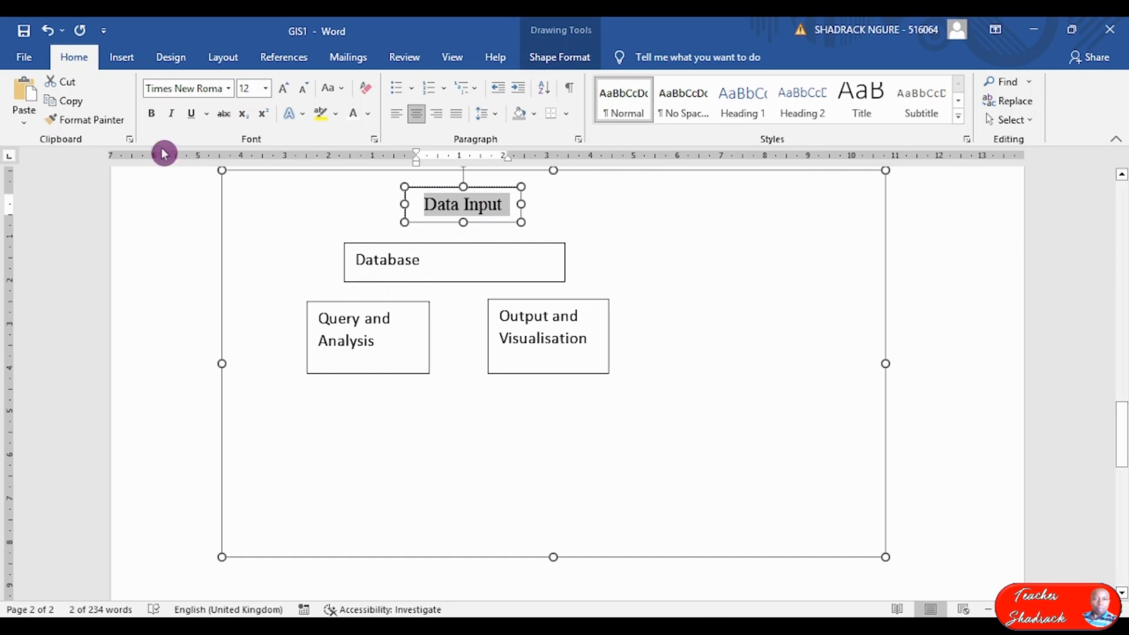
click(477, 206)
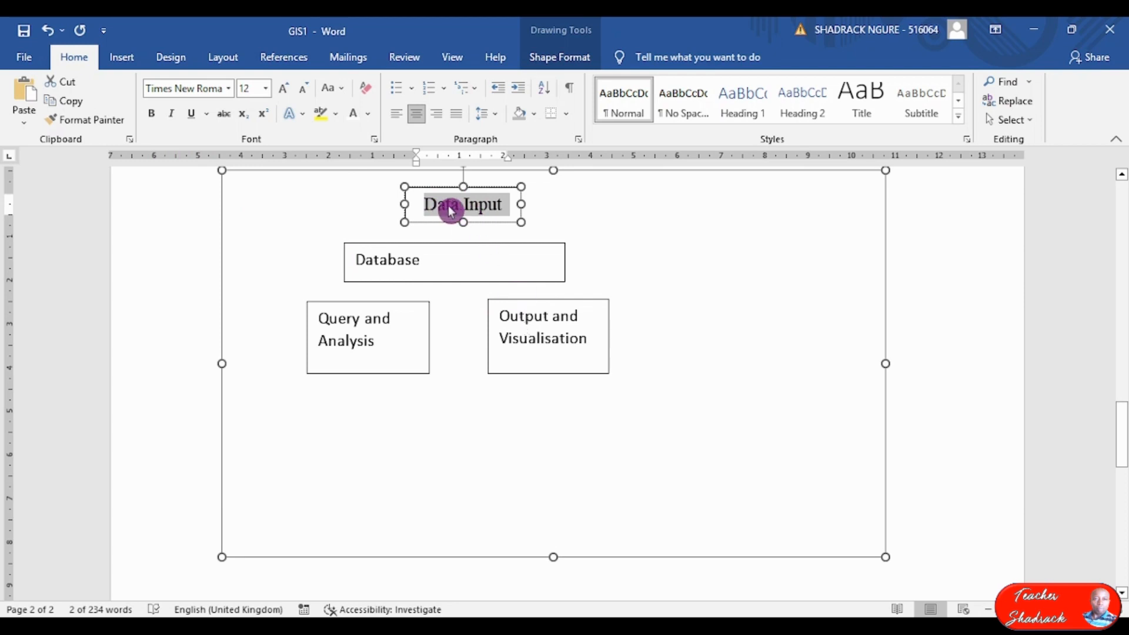
Copy Data Input's formatting to the Database, Query and Analysis, and Output and Visualisation labels.
click(101, 127)
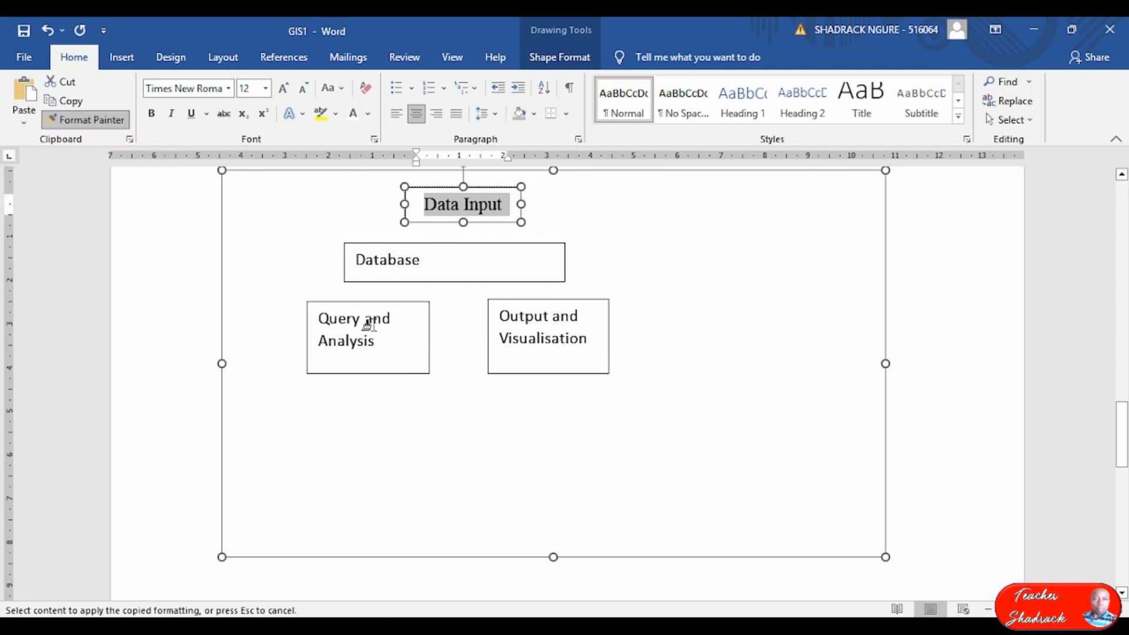
drag(445, 260, 317, 262)
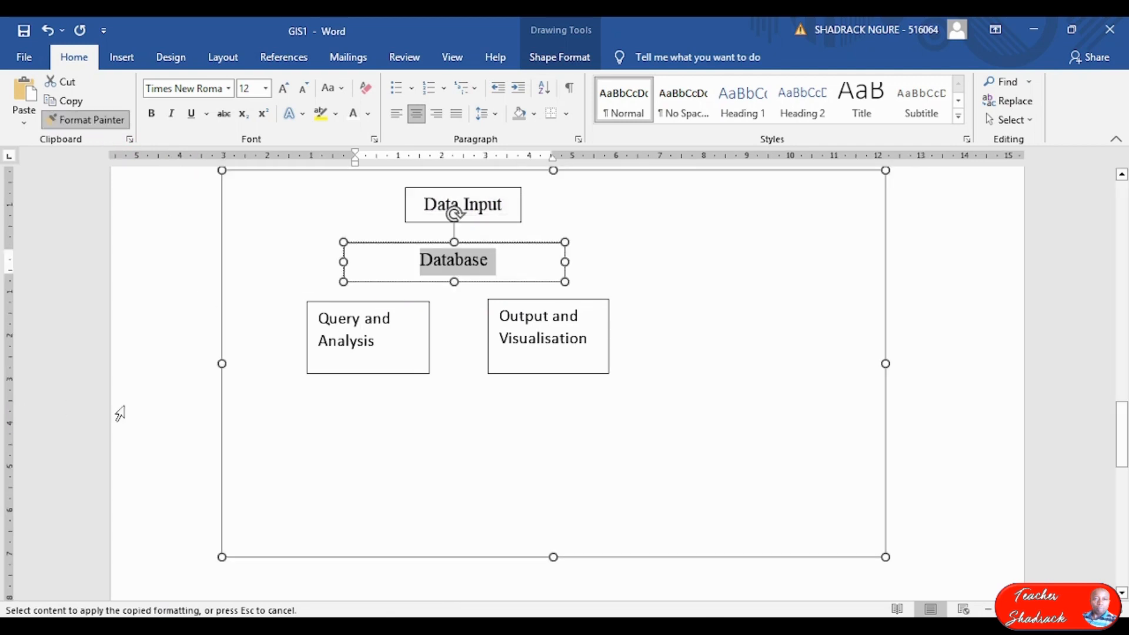
drag(388, 346, 276, 321)
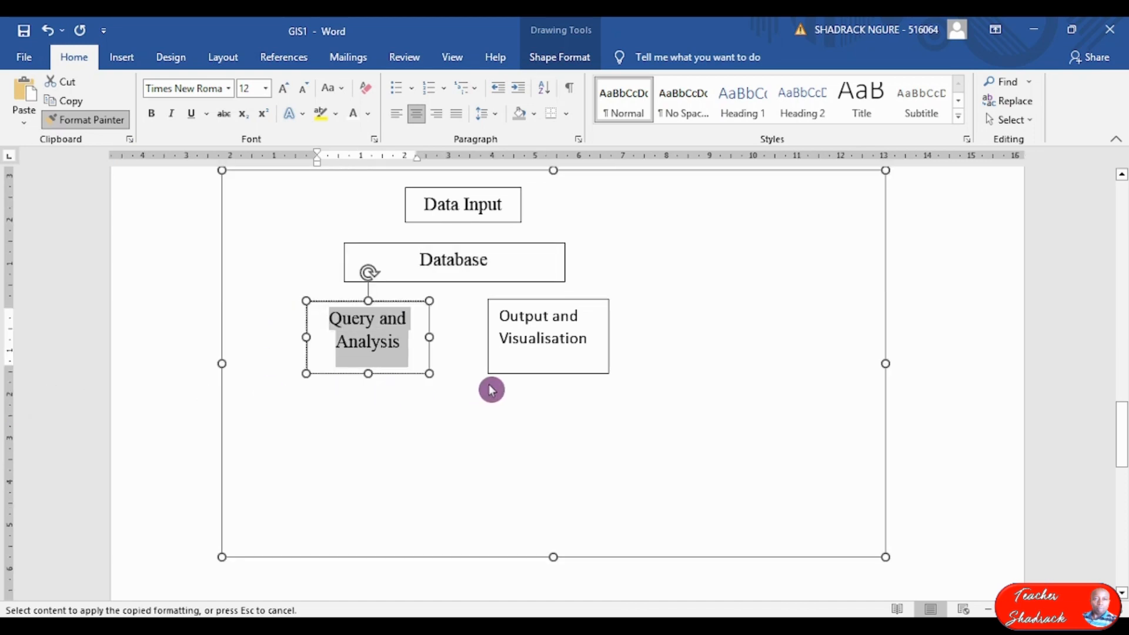
drag(594, 341, 477, 314)
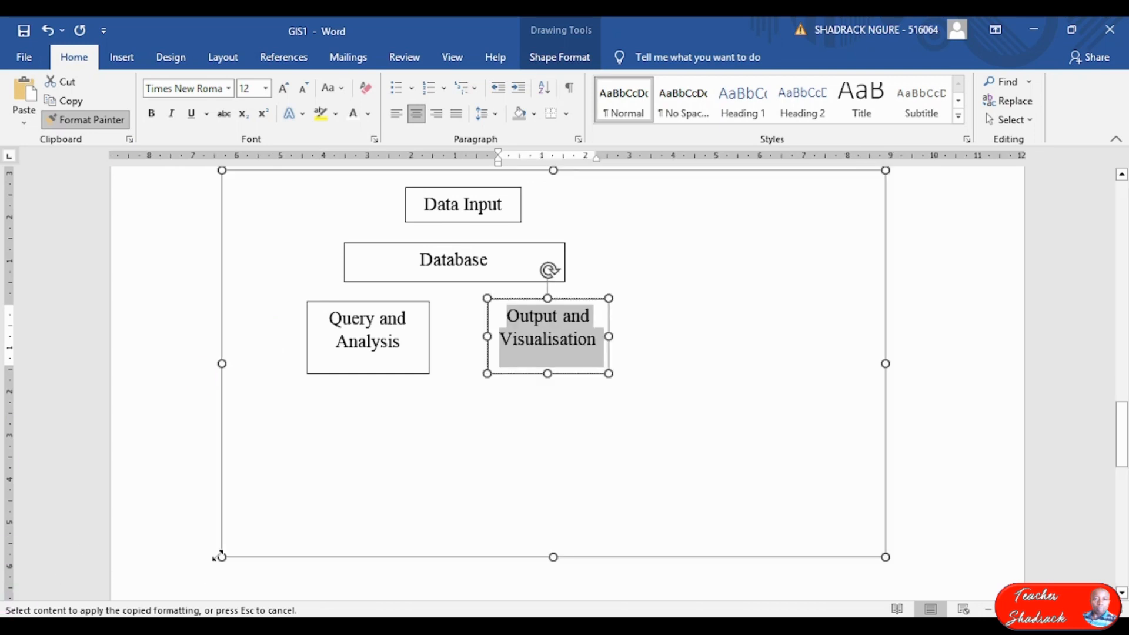
click(447, 295)
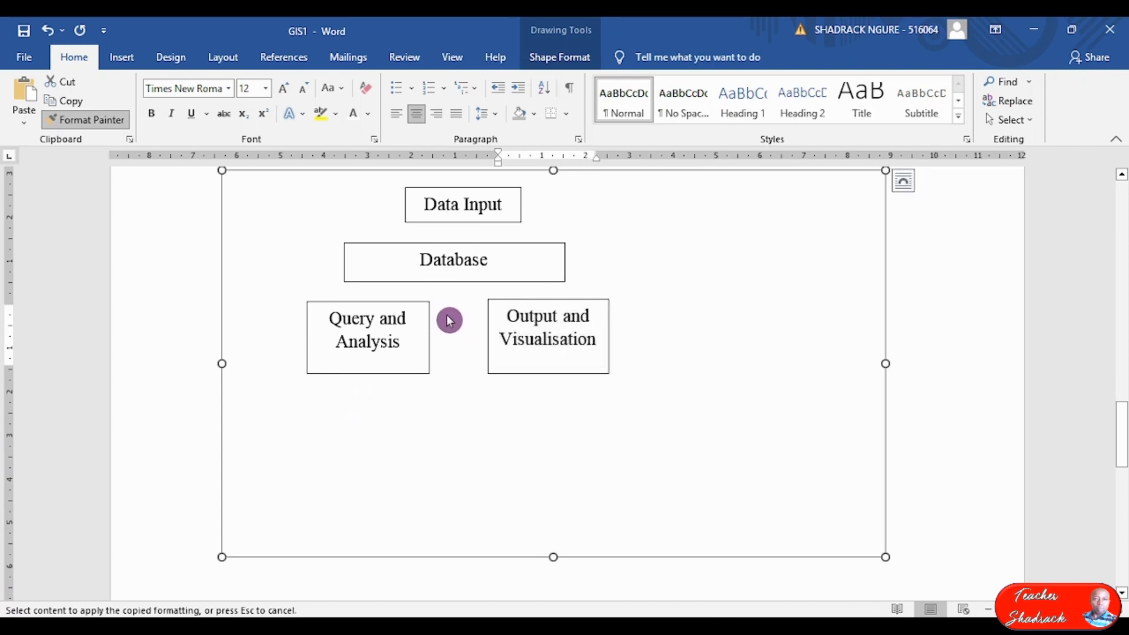
Shorten the Query and Analysis and Output and Visualisation boxes and align them under Database.
click(369, 375)
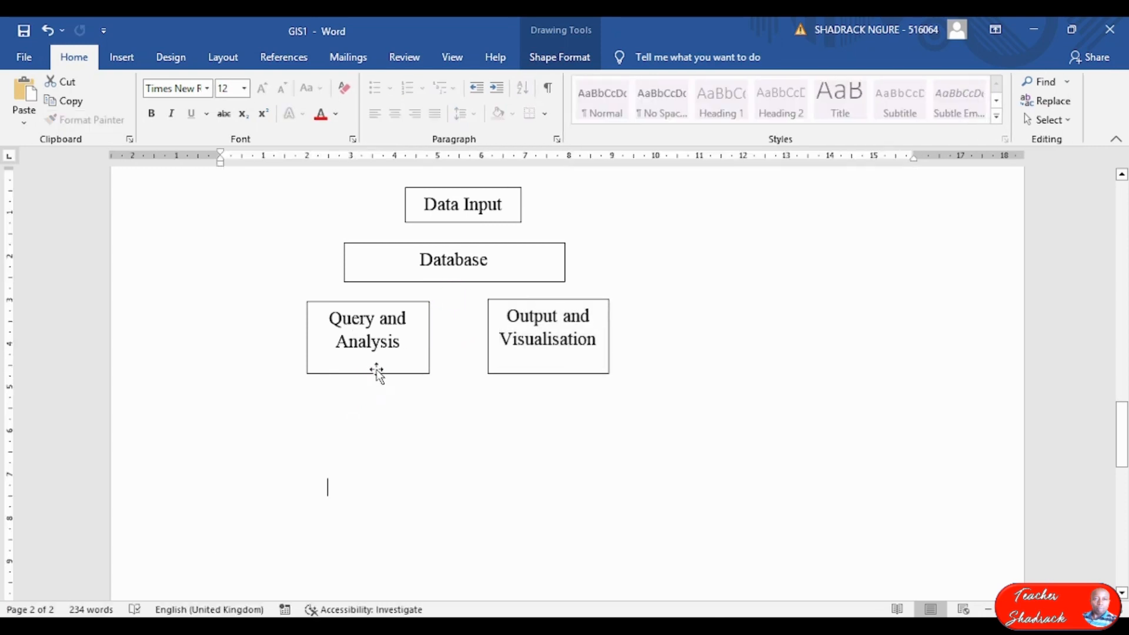
click(372, 375)
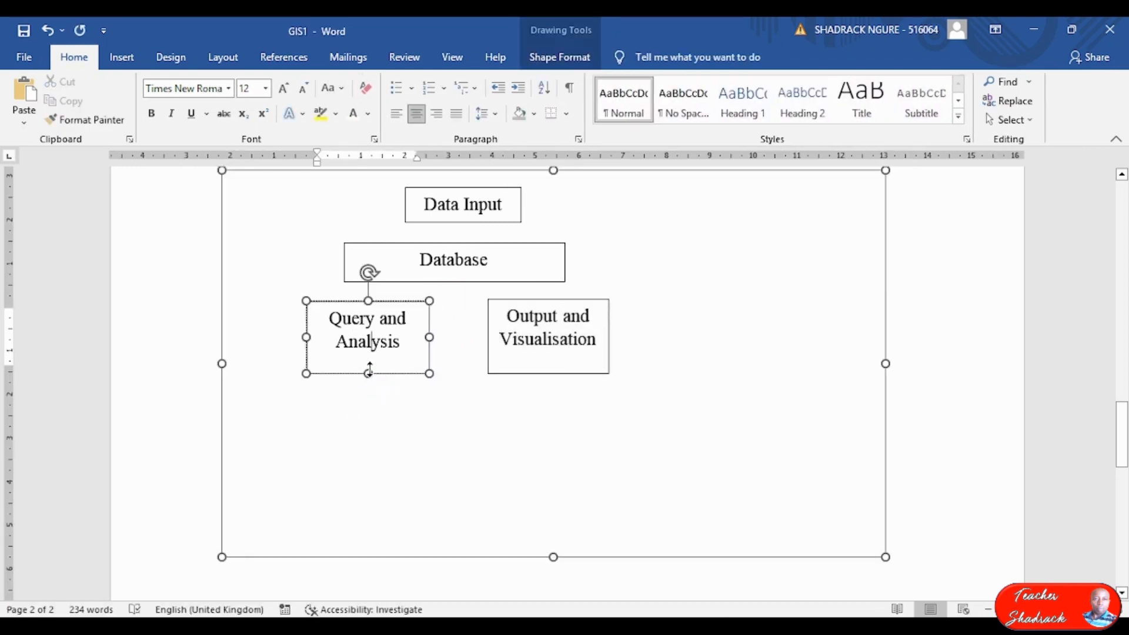
drag(368, 373, 372, 361)
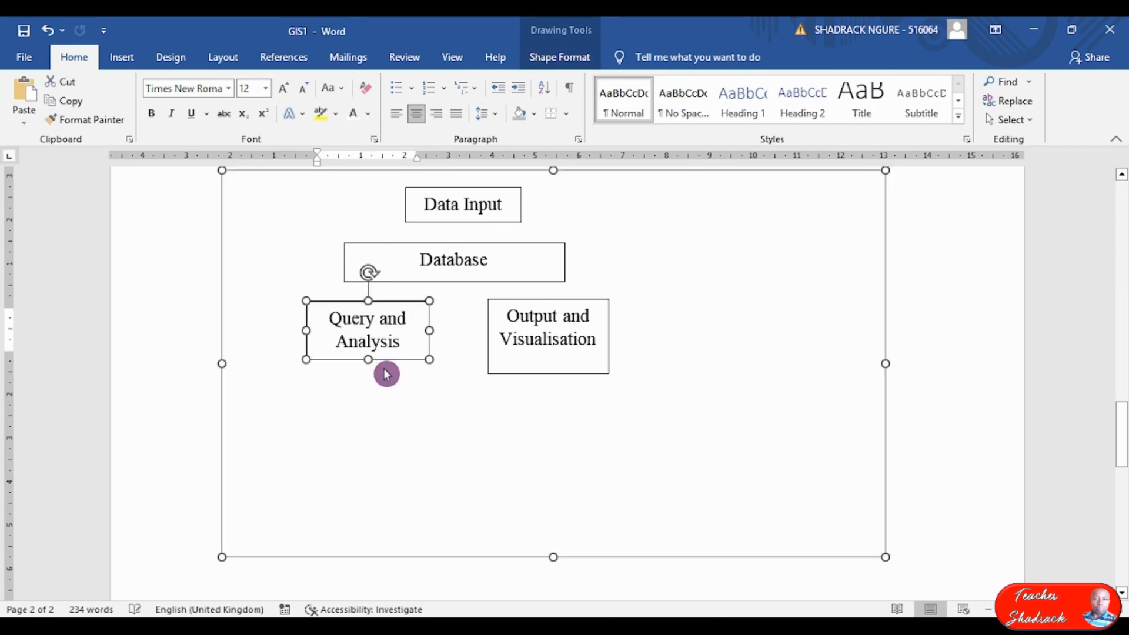
click(547, 373)
drag(546, 374, 544, 361)
key(Down)
key(Down)
key(Down)
key(Down)
key(Down)
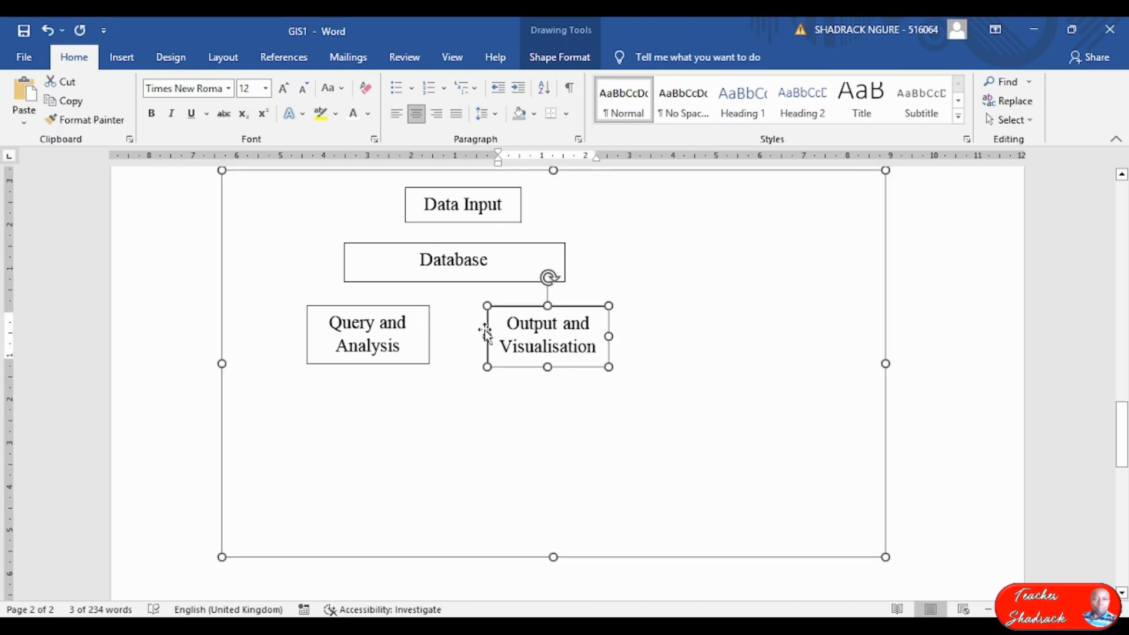
drag(493, 302, 476, 293)
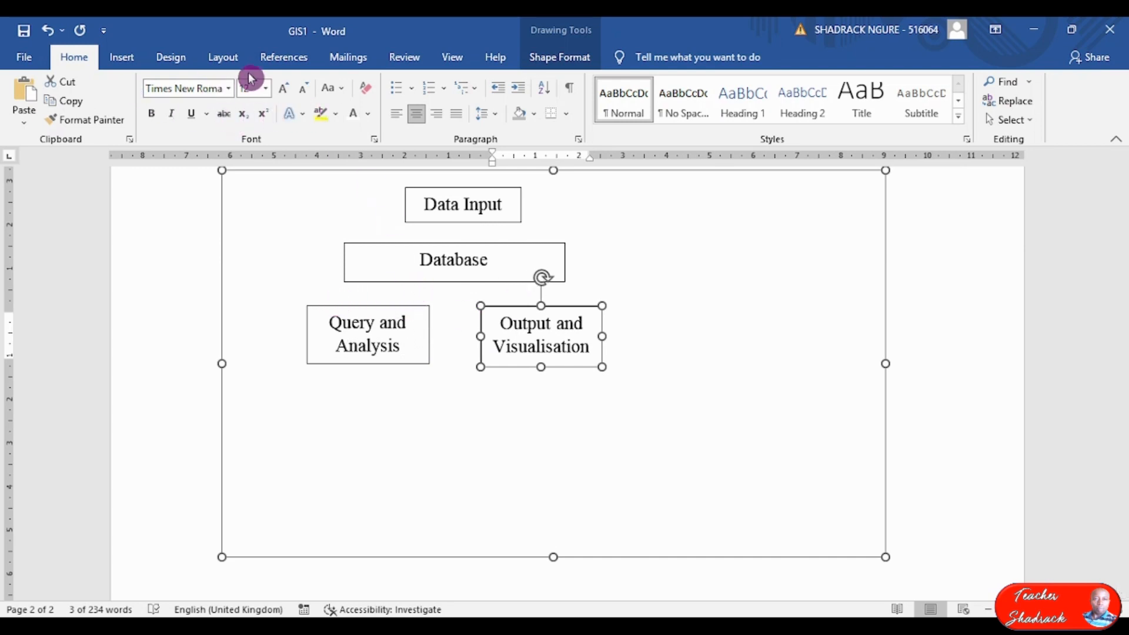
Draw an up-down double arrow between Data Input and Database.
click(542, 56)
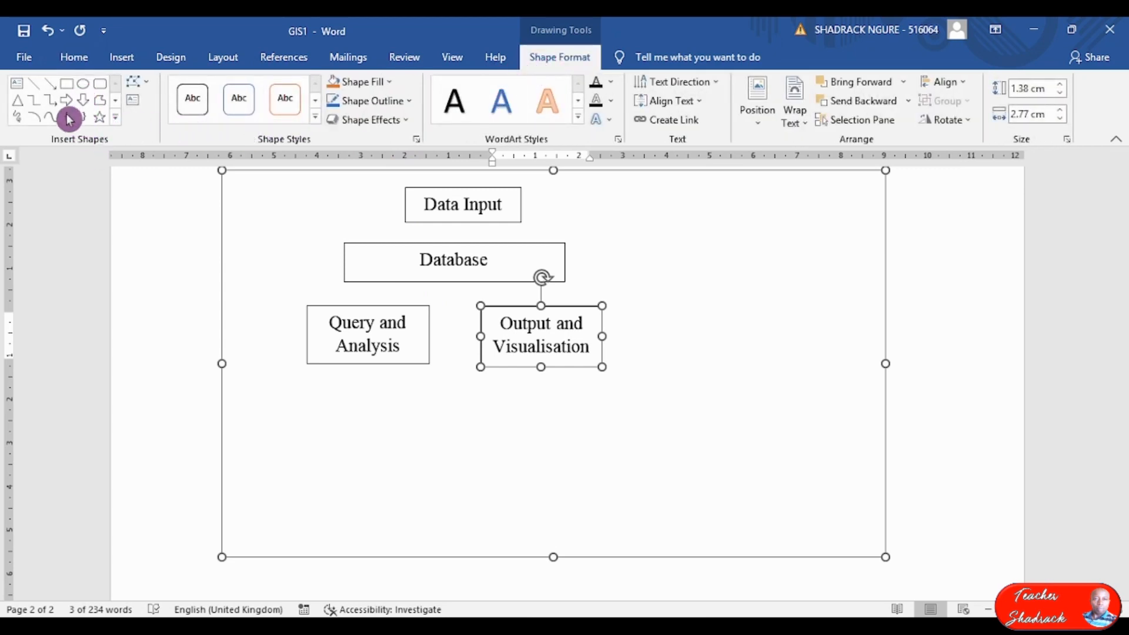
click(74, 57)
click(122, 56)
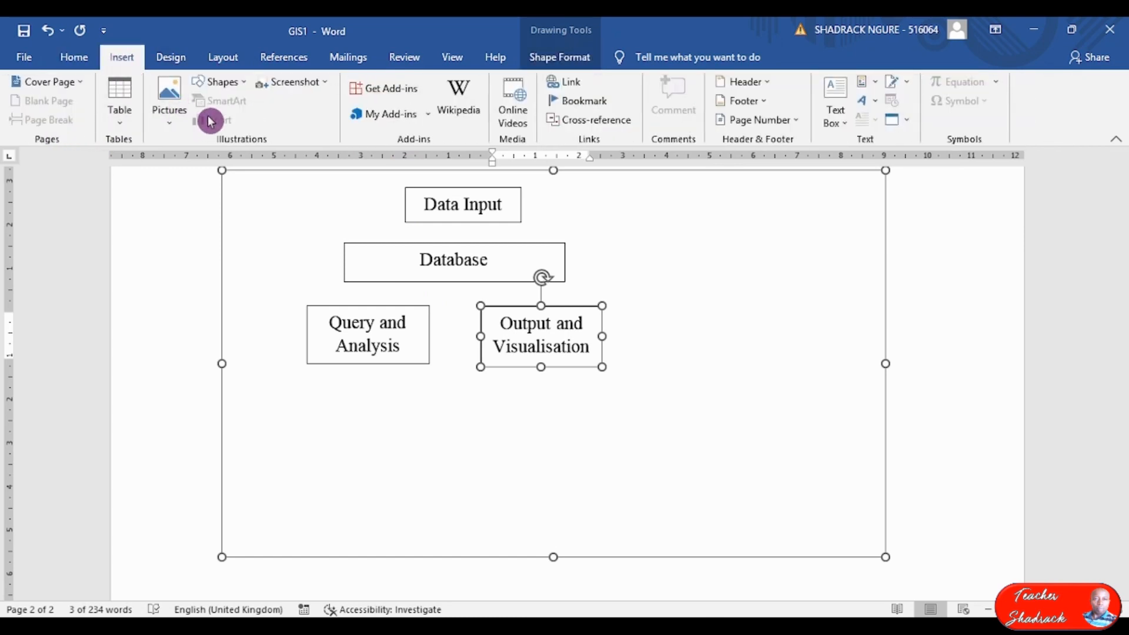
click(219, 82)
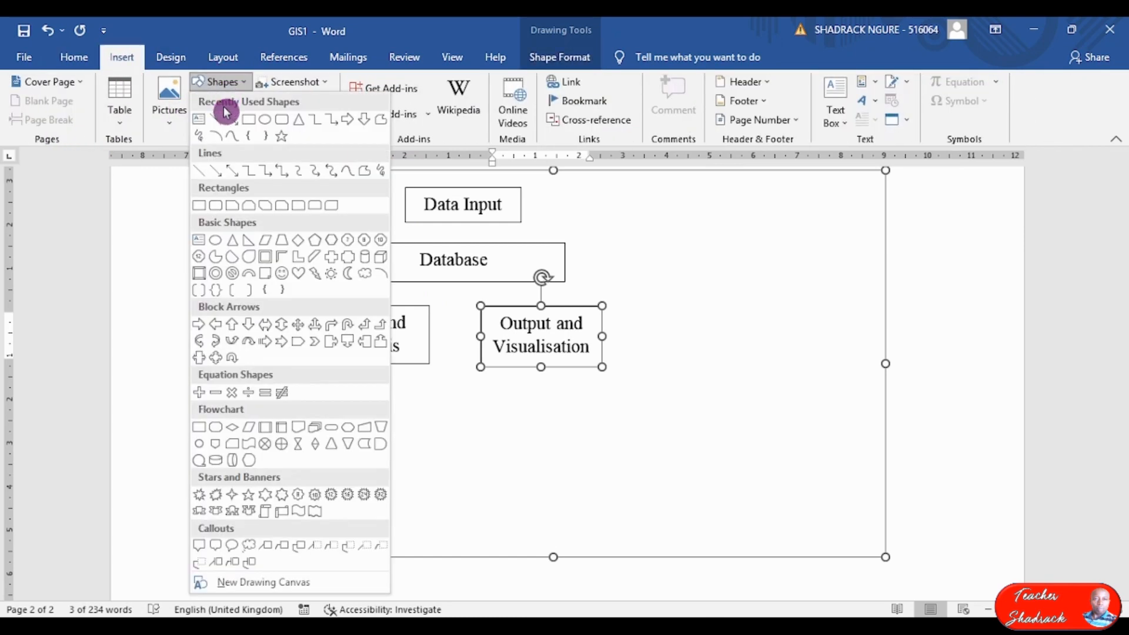
click(273, 342)
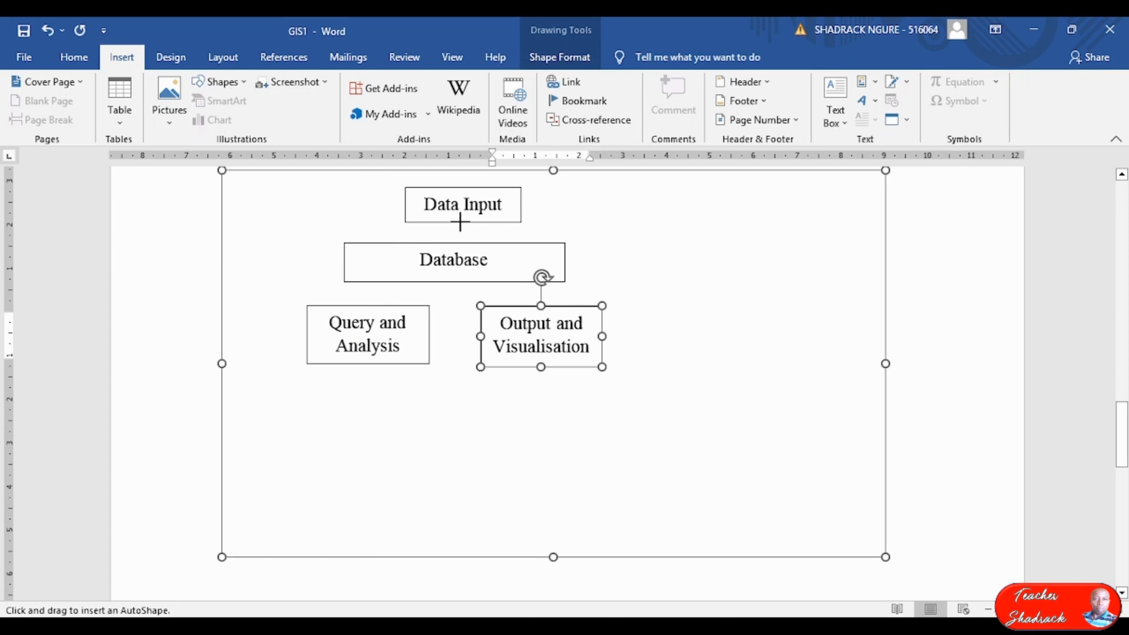
drag(460, 222, 455, 233)
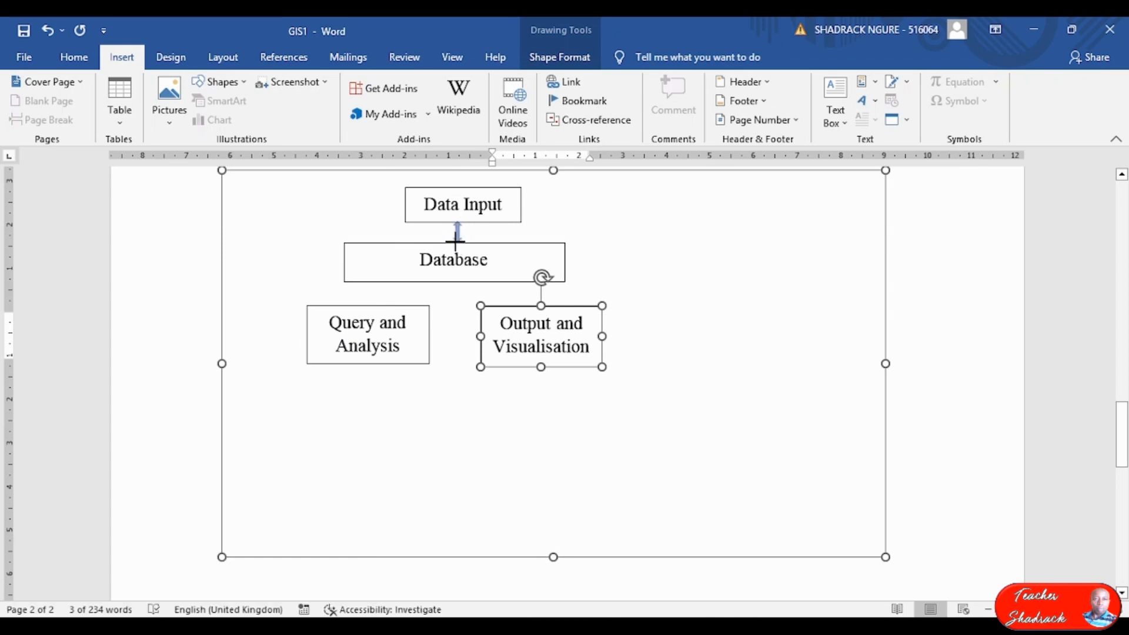
drag(456, 240, 457, 241)
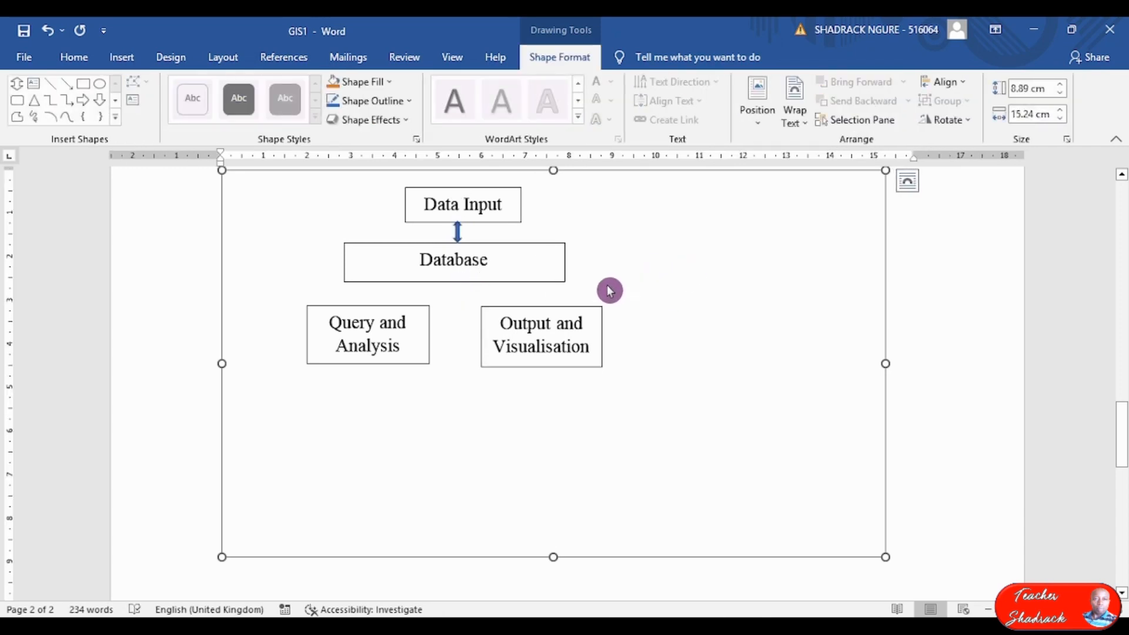
click(457, 232)
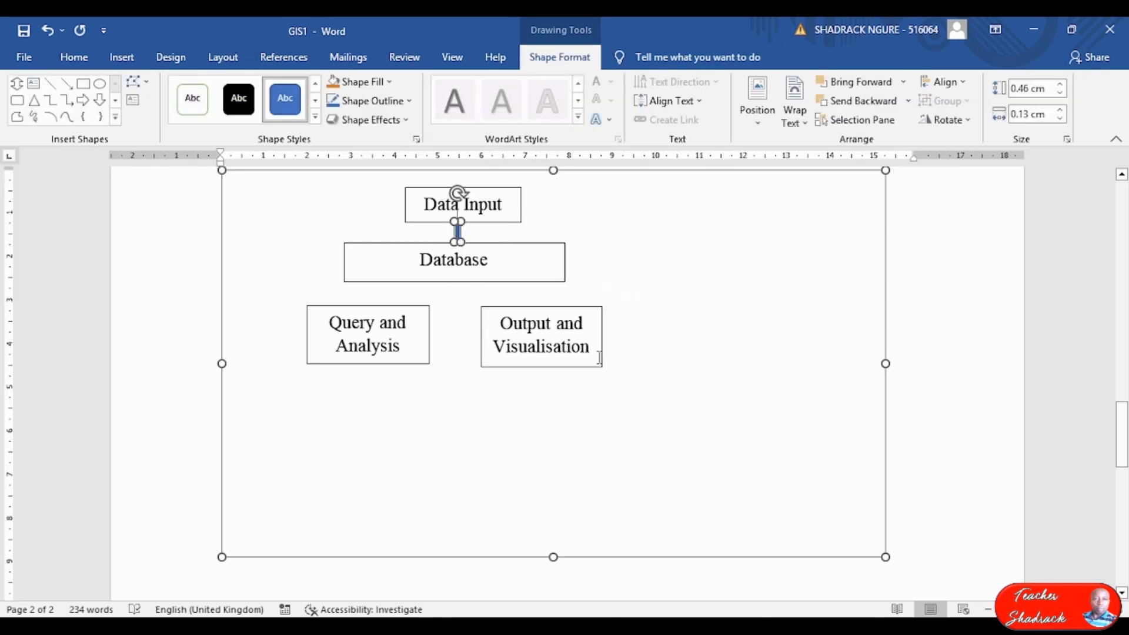
Paste a copy of the arrow between Database and Query and Analysis, nudging that box into place.
click(631, 310)
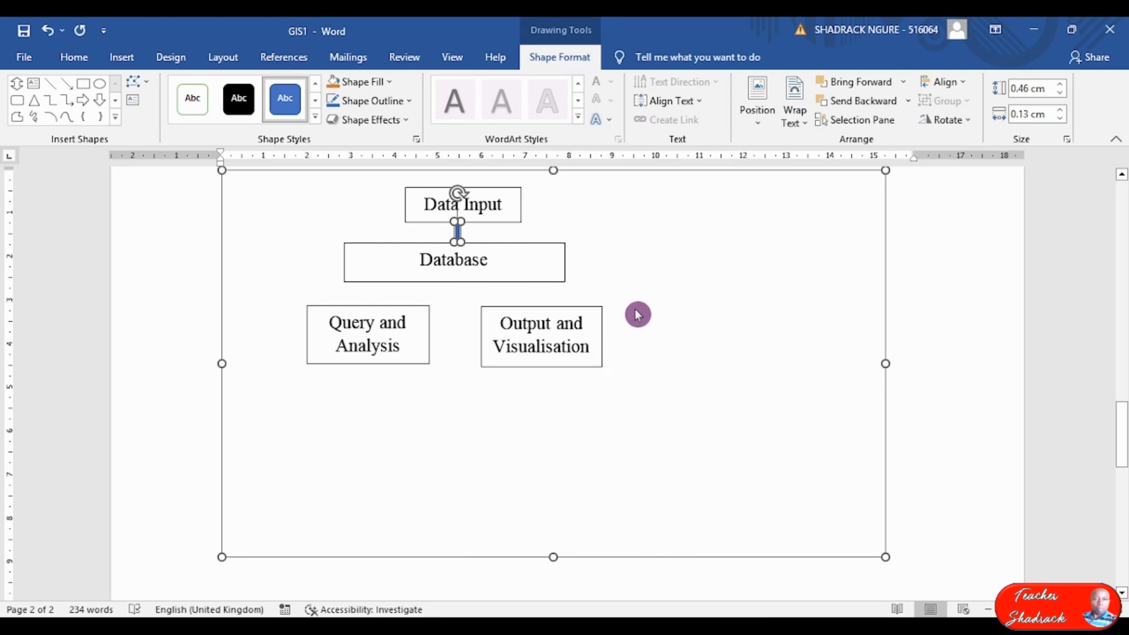
key(ctrl+v)
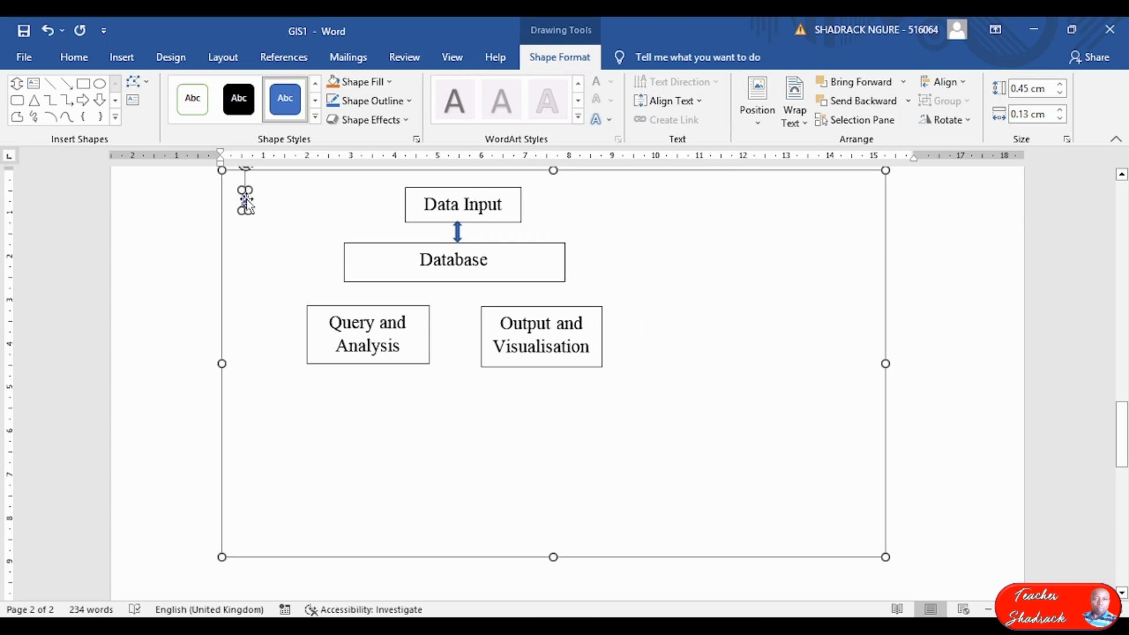
drag(258, 208, 382, 289)
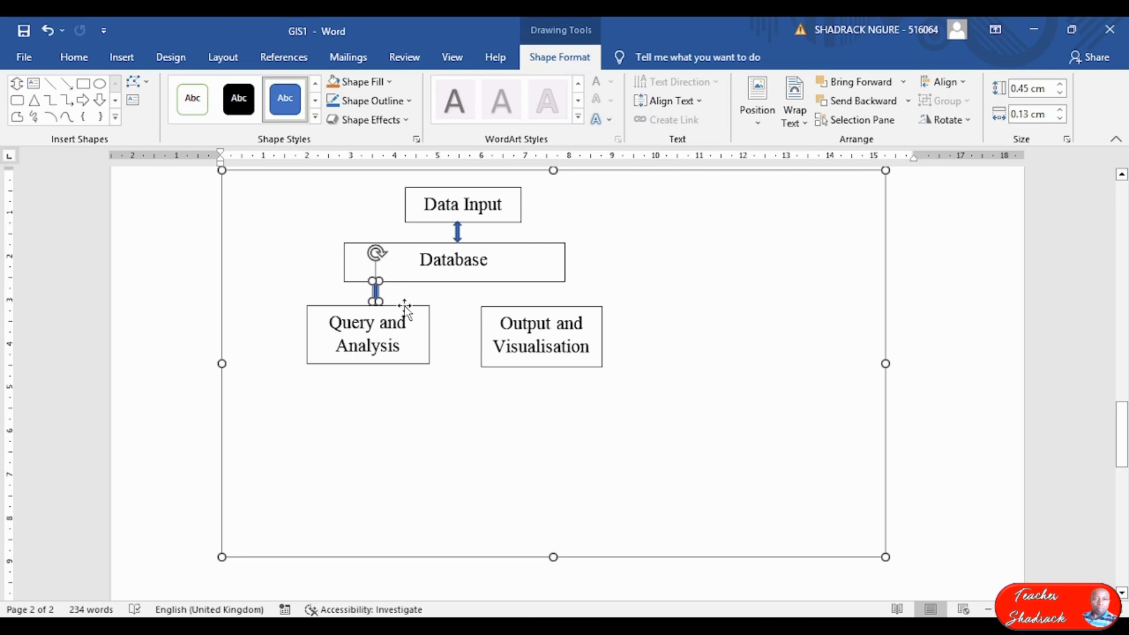
click(405, 306)
key(Up)
key(Up)
key(Up)
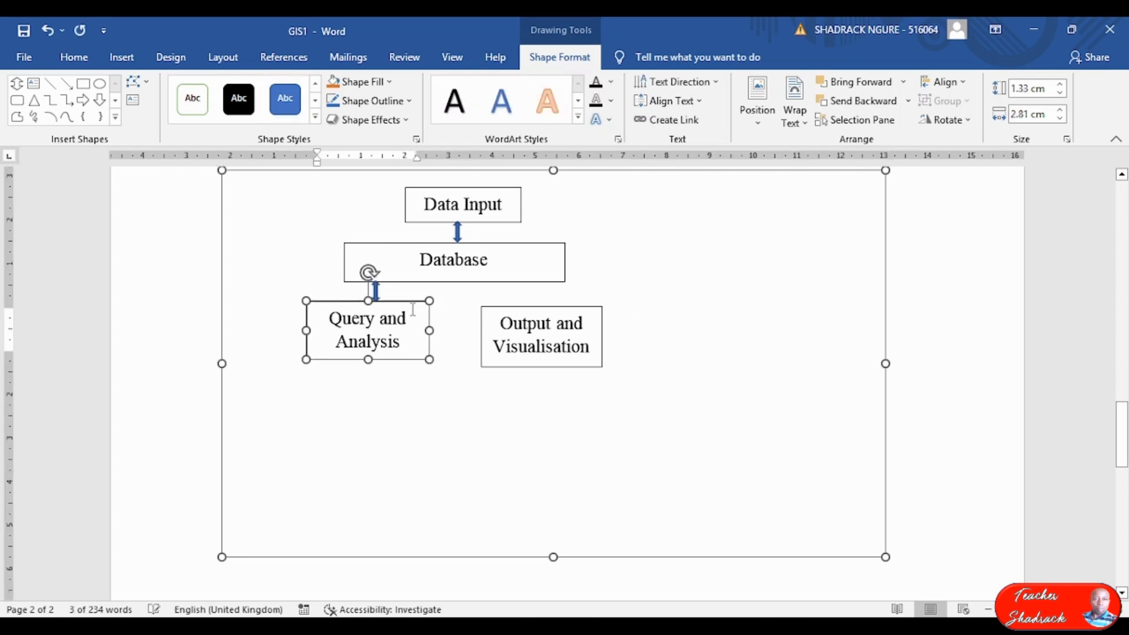
key(Right)
key(Right)
key(Right)
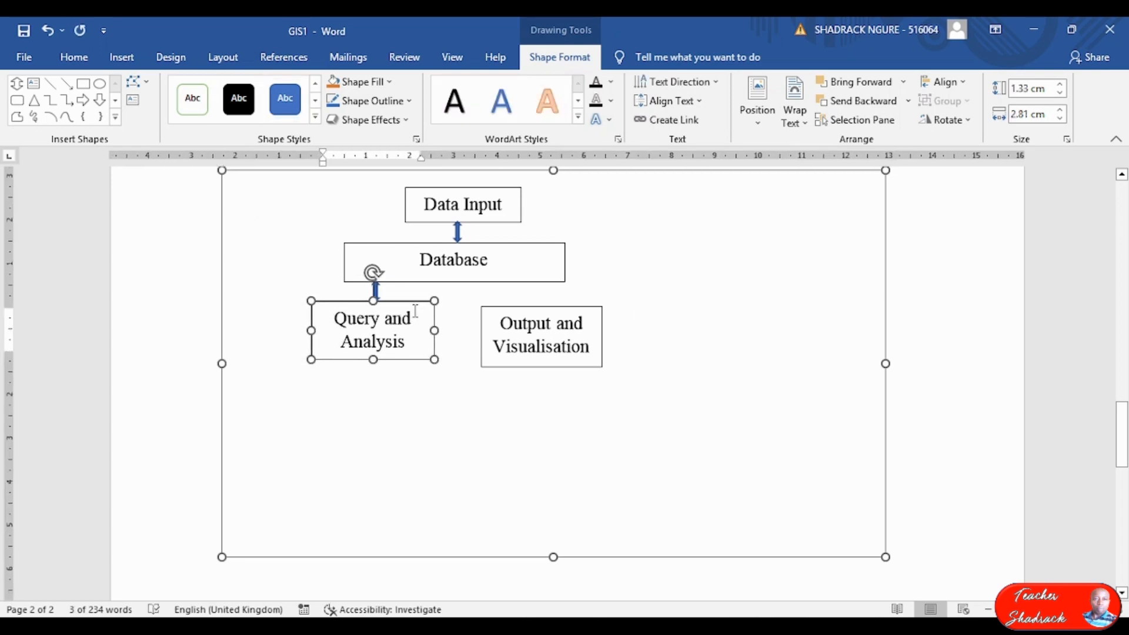
click(375, 290)
Paste another arrow between Database and Output and Visualisation, nudging that box into line.
click(378, 294)
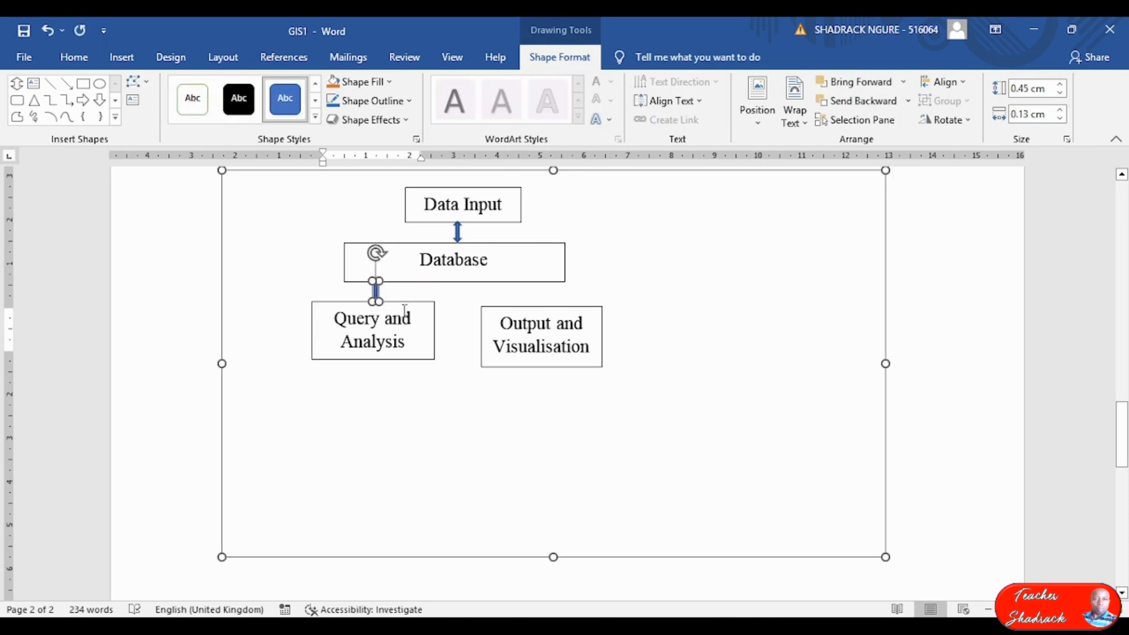
key(ctrl+v)
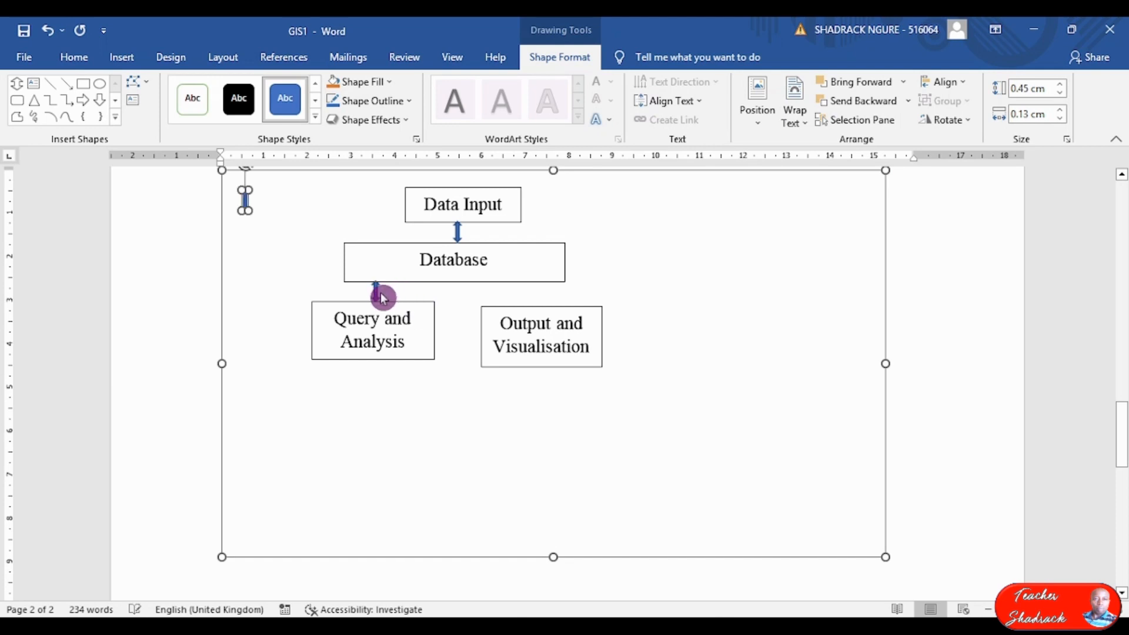
drag(246, 200, 533, 288)
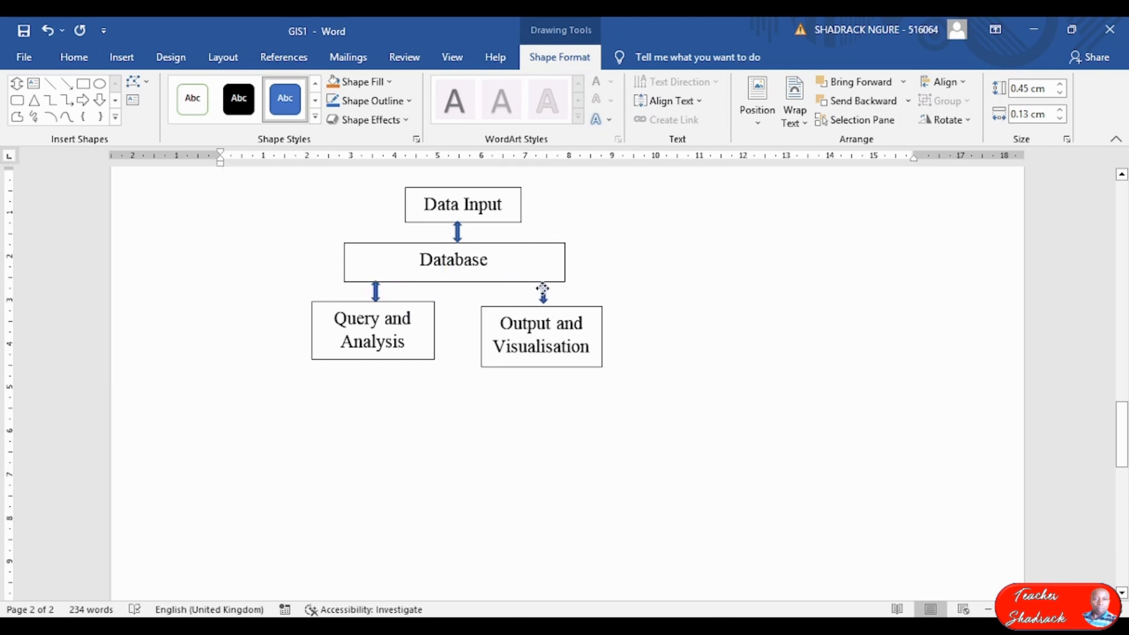
drag(532, 289, 532, 290)
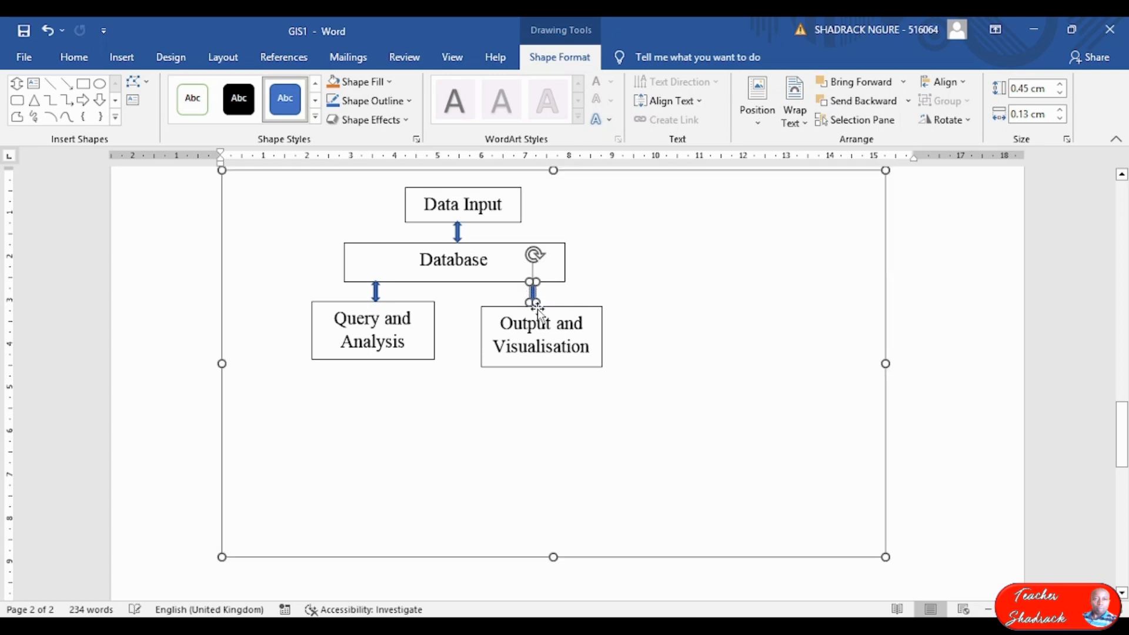
click(601, 347)
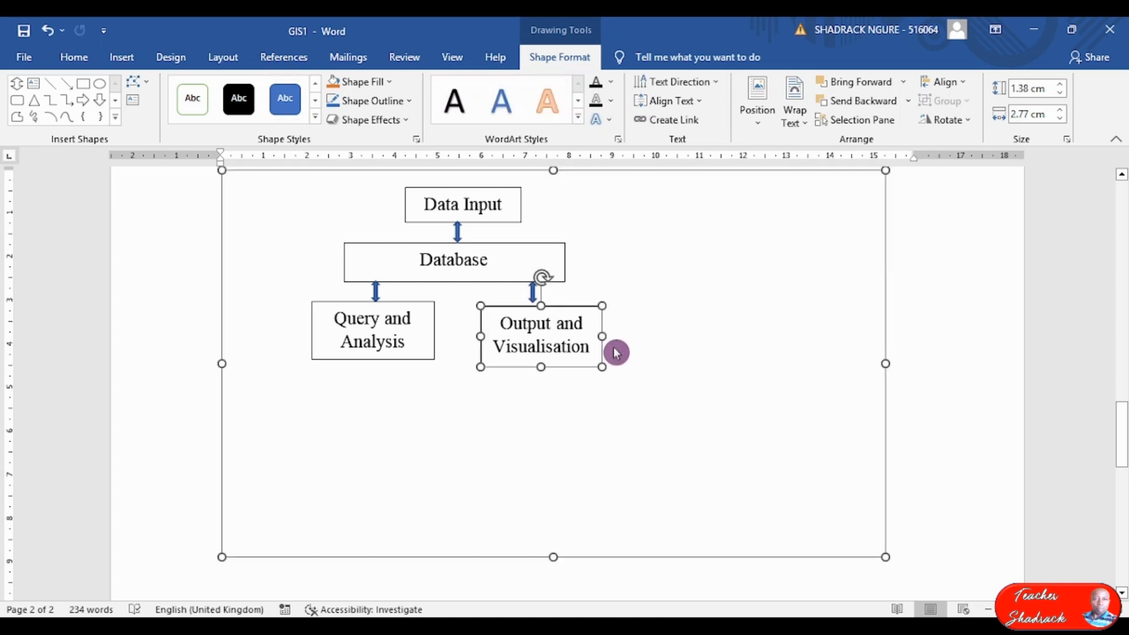
key(ctrl+Left)
key(ctrl+Left)
key(ctrl+Left)
key(ctrl+Left)
key(ctrl+Up)
key(ctrl+Up)
key(ctrl+Up)
click(672, 360)
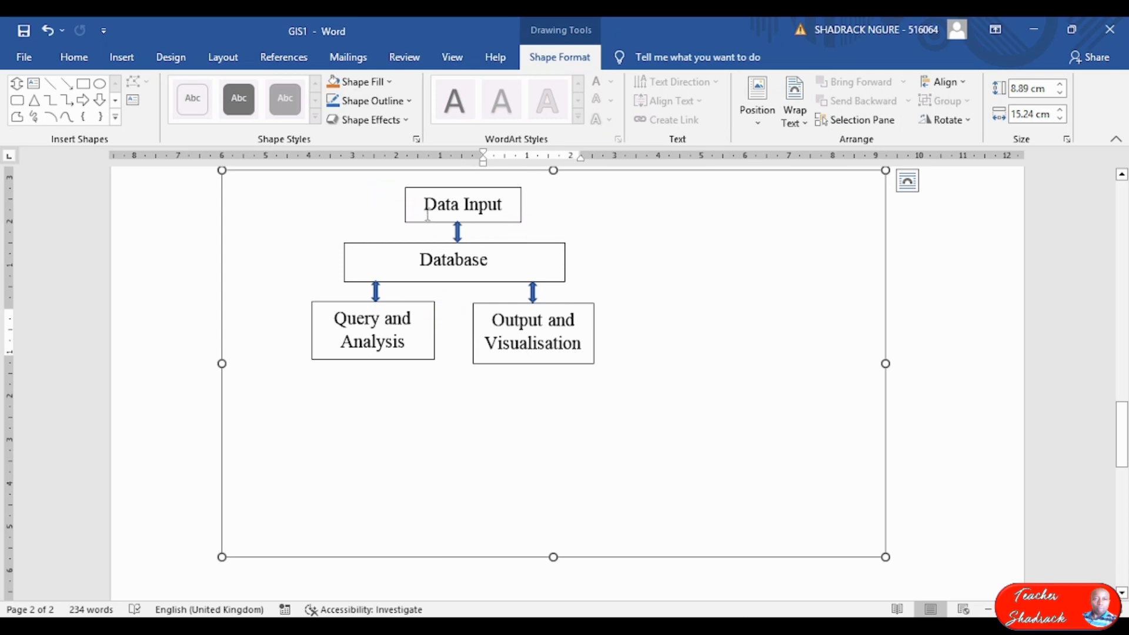
click(381, 247)
click(655, 595)
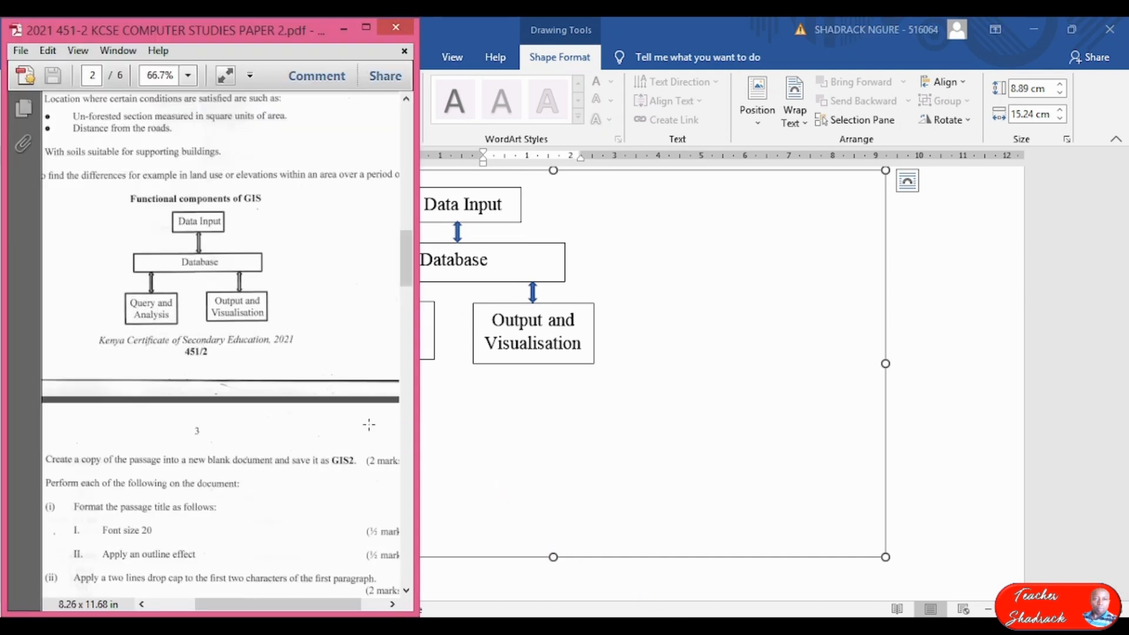
click(366, 29)
key(ctrl+equal)
key(ctrl+equal)
key(ctrl+equal)
key(ctrl+equal)
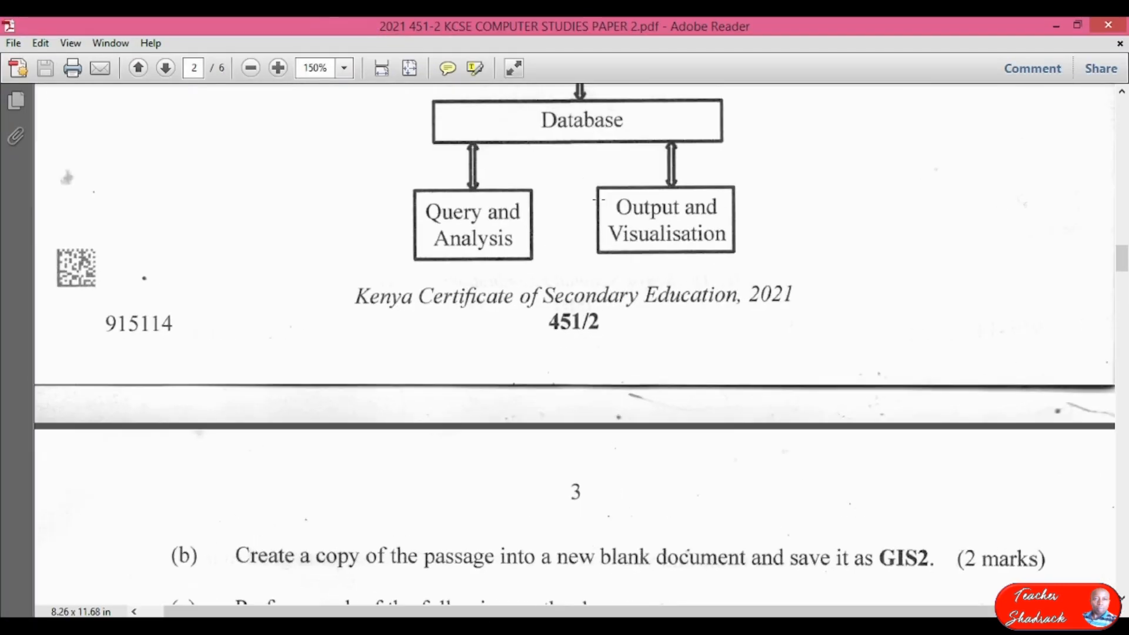
scroll(582, 190, up, 3)
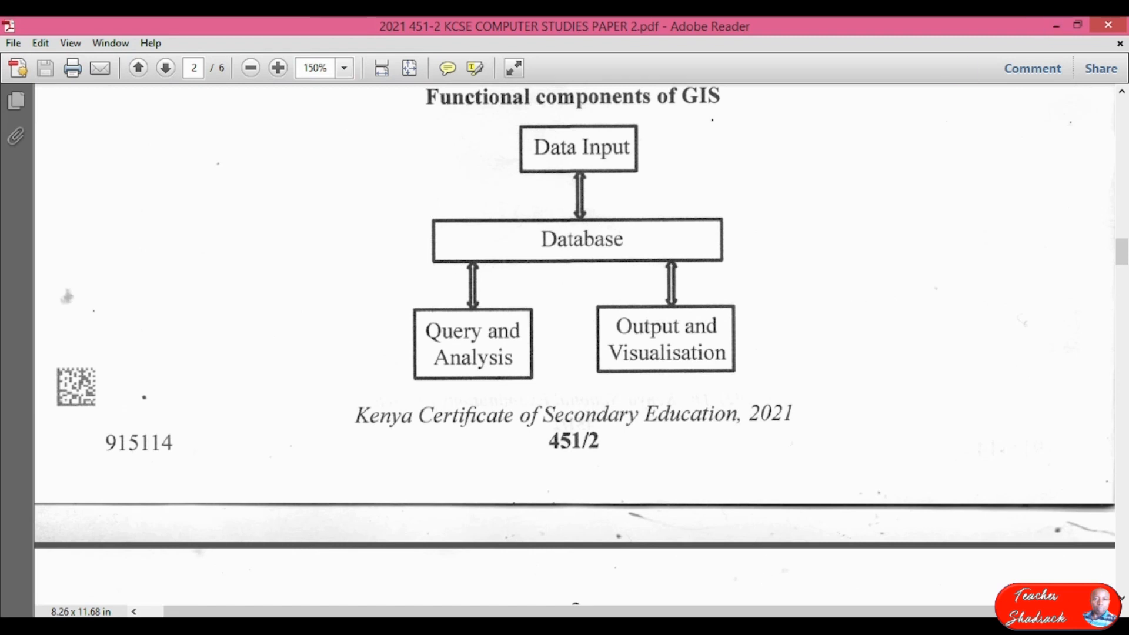
key(alt+Tab)
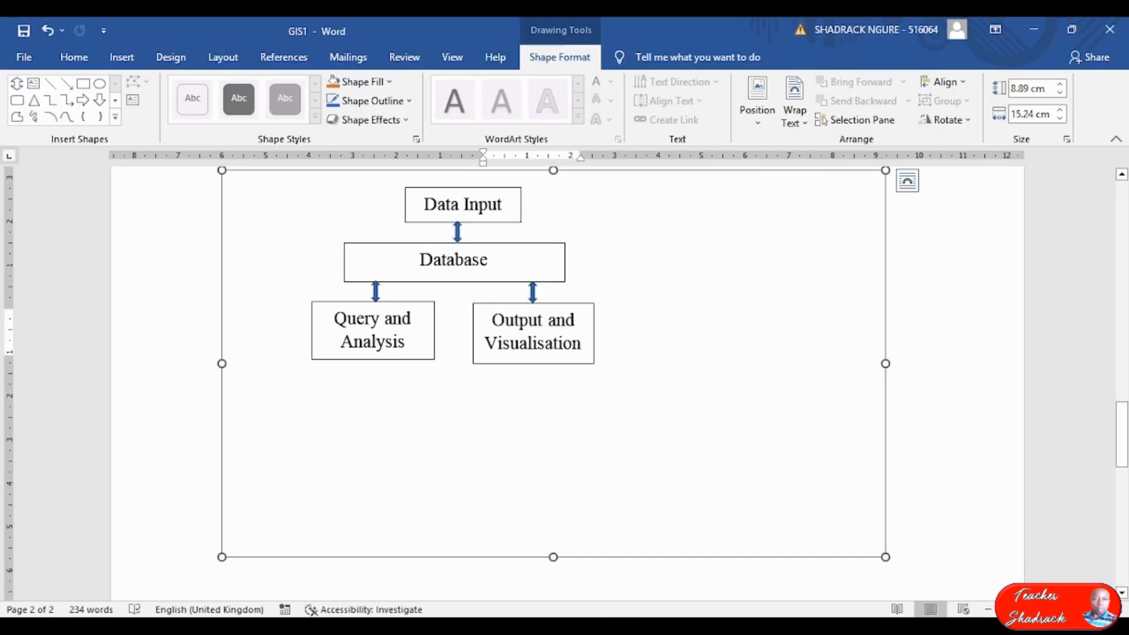
Nudge the Data Input box left, then give all four flowchart boxes a 1½ pt outline.
click(479, 222)
key(Left)
key(Left)
key(Left)
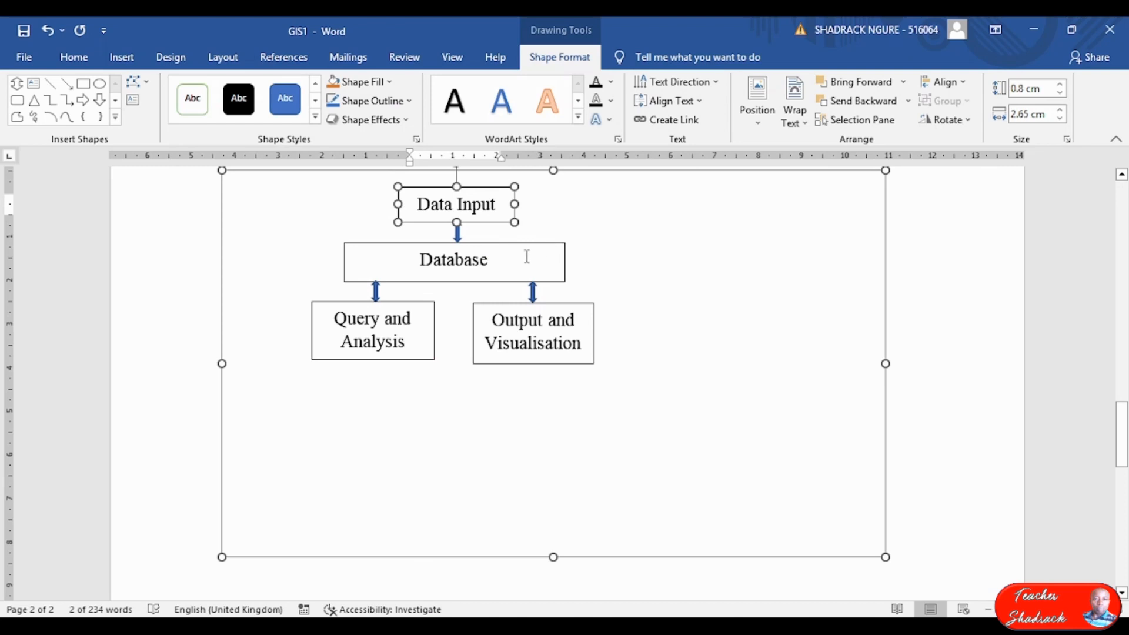
shift+click(428, 281)
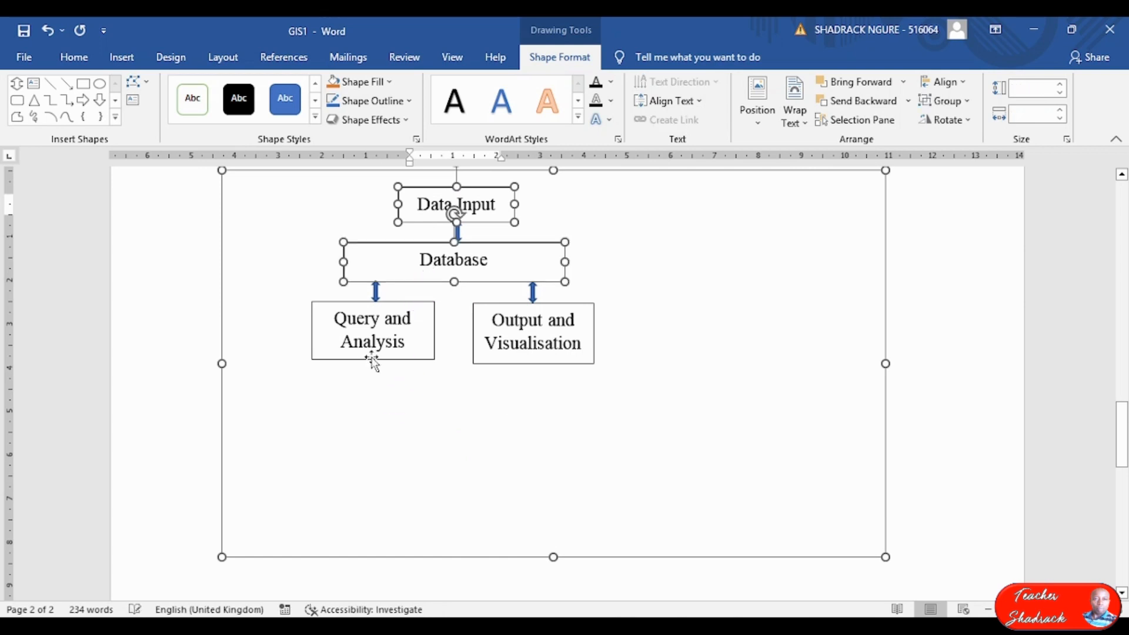
shift+click(378, 354)
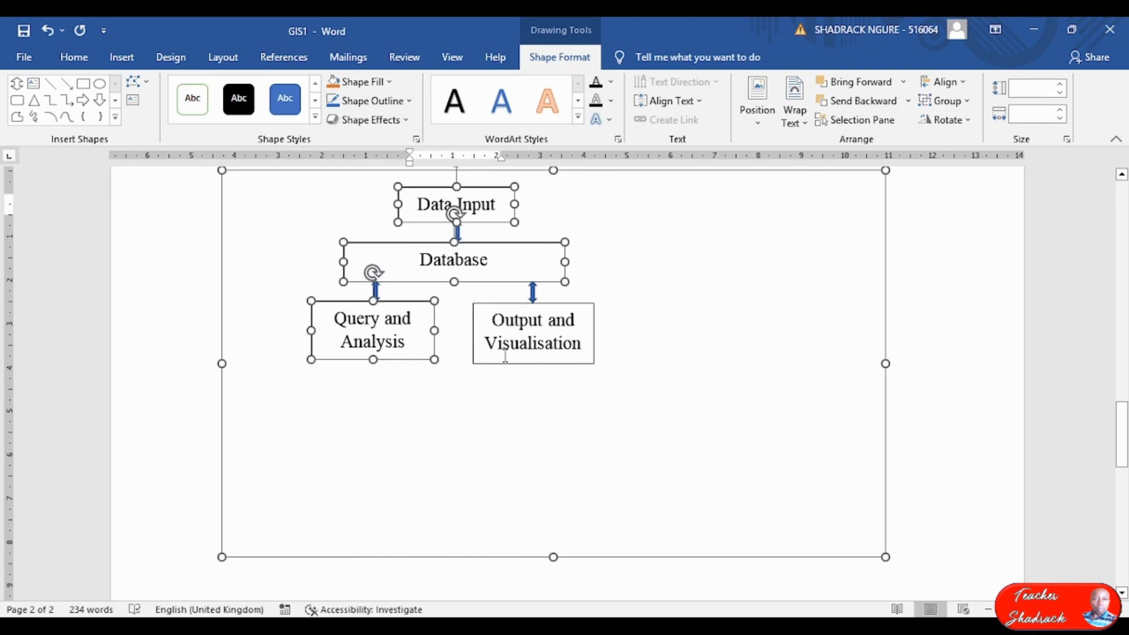
shift+click(515, 339)
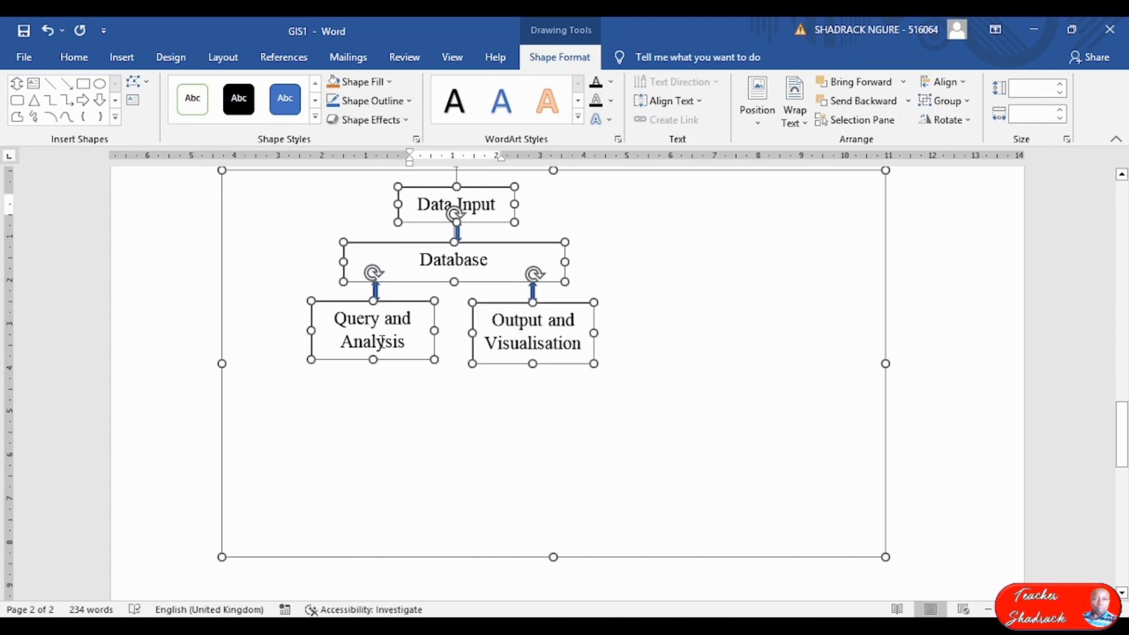
click(406, 106)
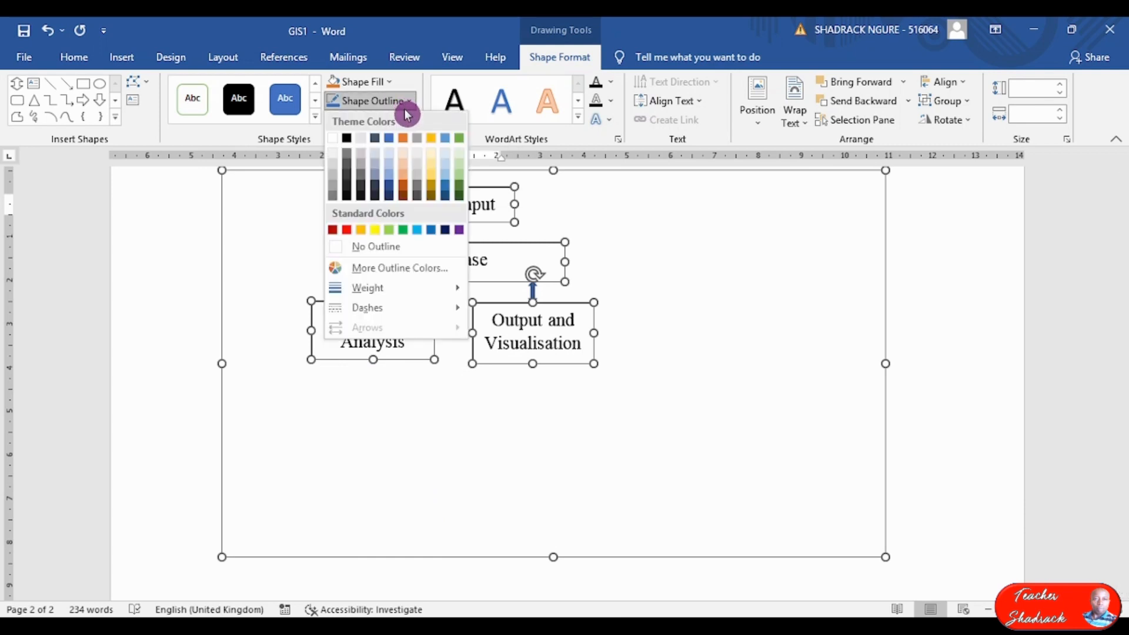
mouse_move(380, 294)
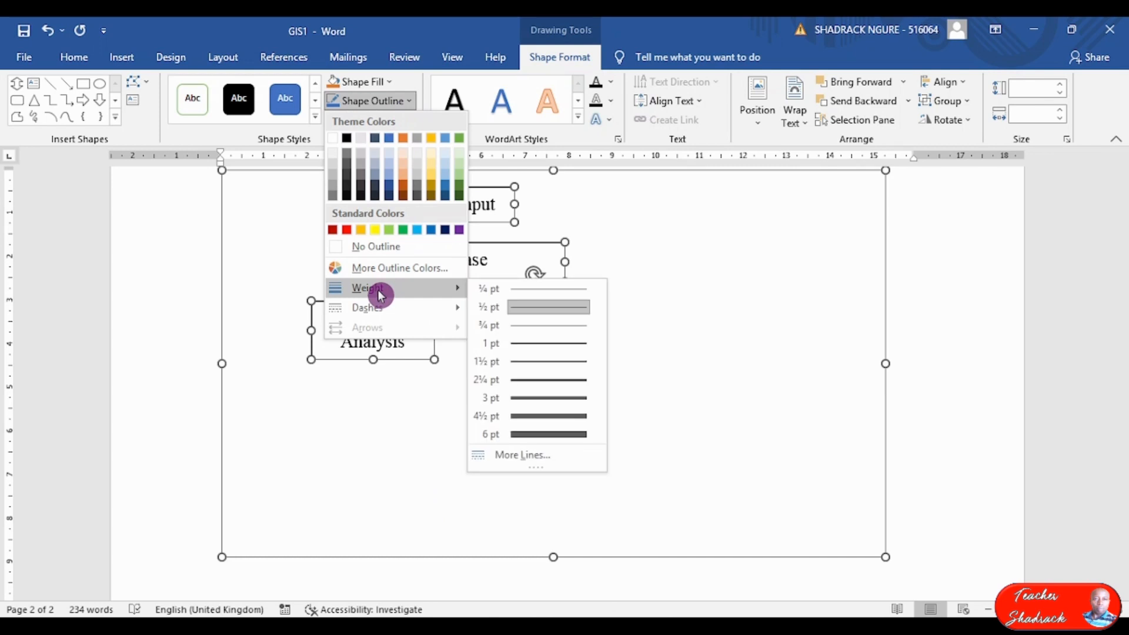
click(534, 366)
click(659, 325)
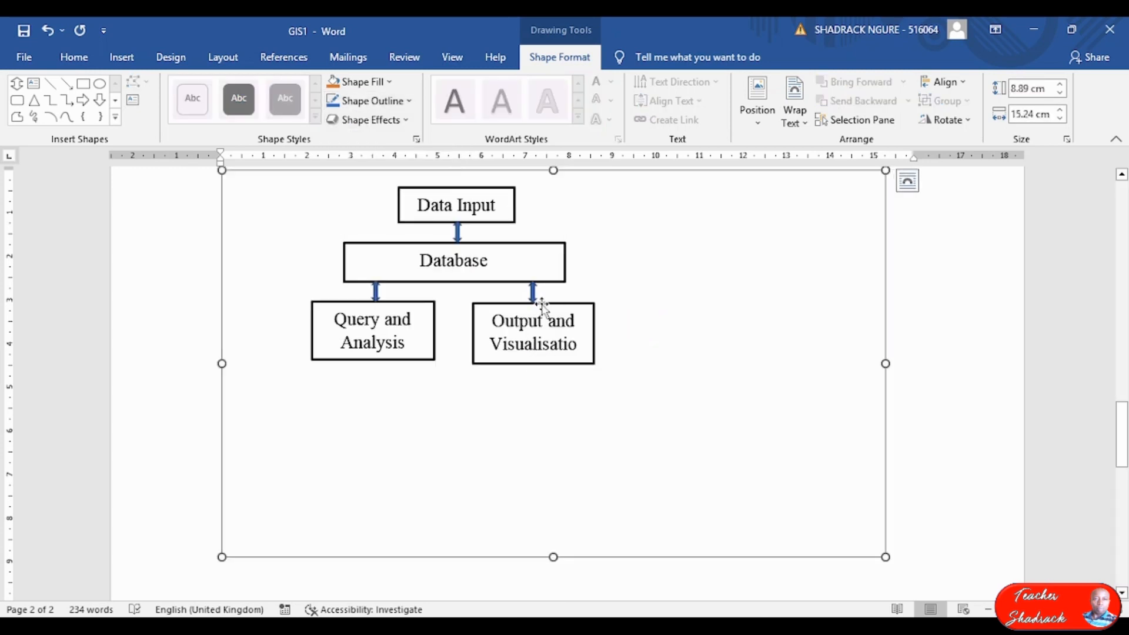
click(458, 232)
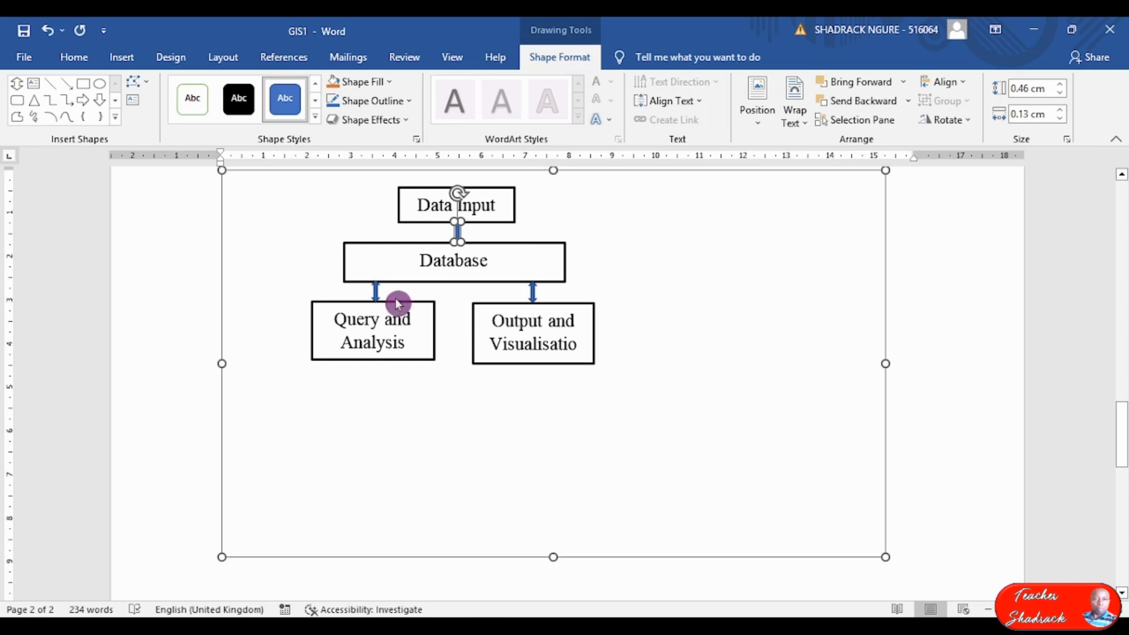
Give the three double-headed connecting arrows a black outline and no fill.
shift+click(376, 291)
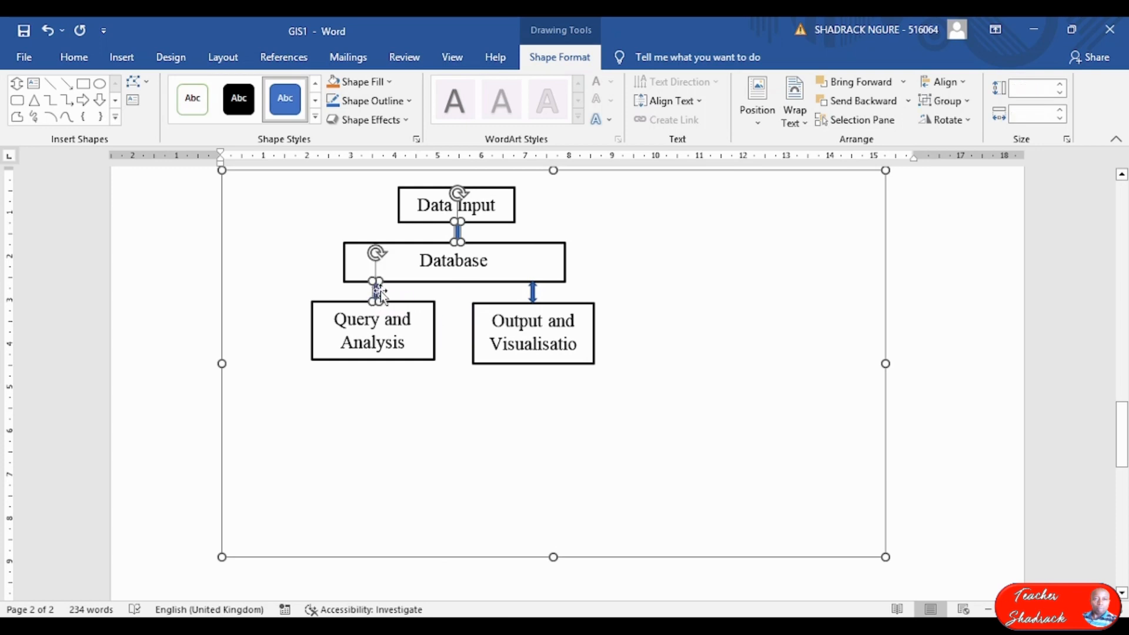
shift+click(533, 293)
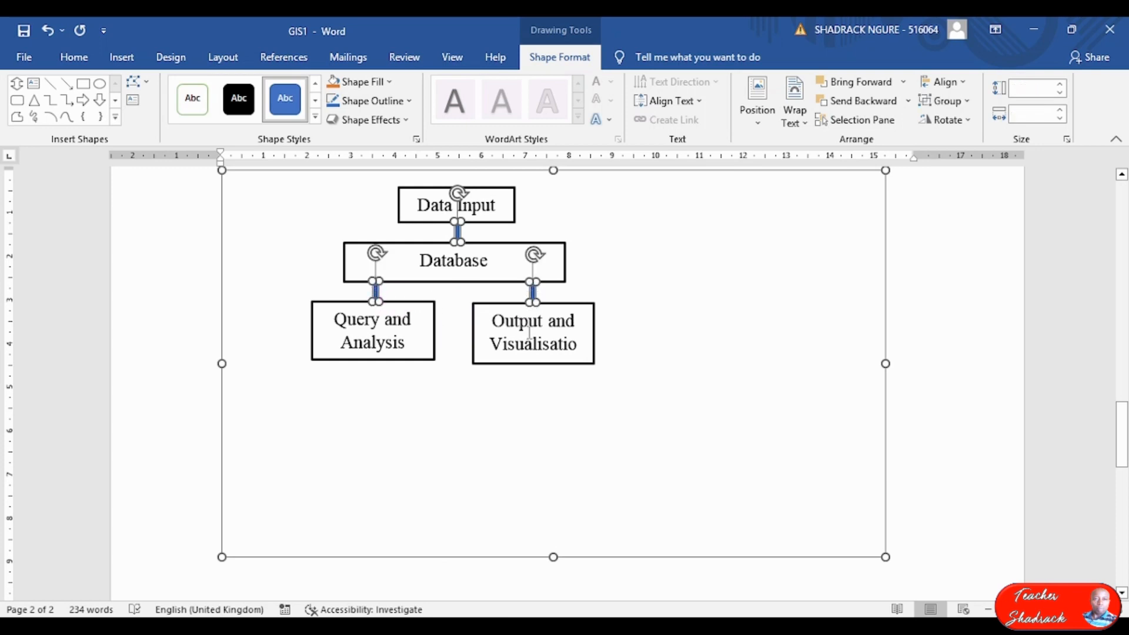
click(403, 111)
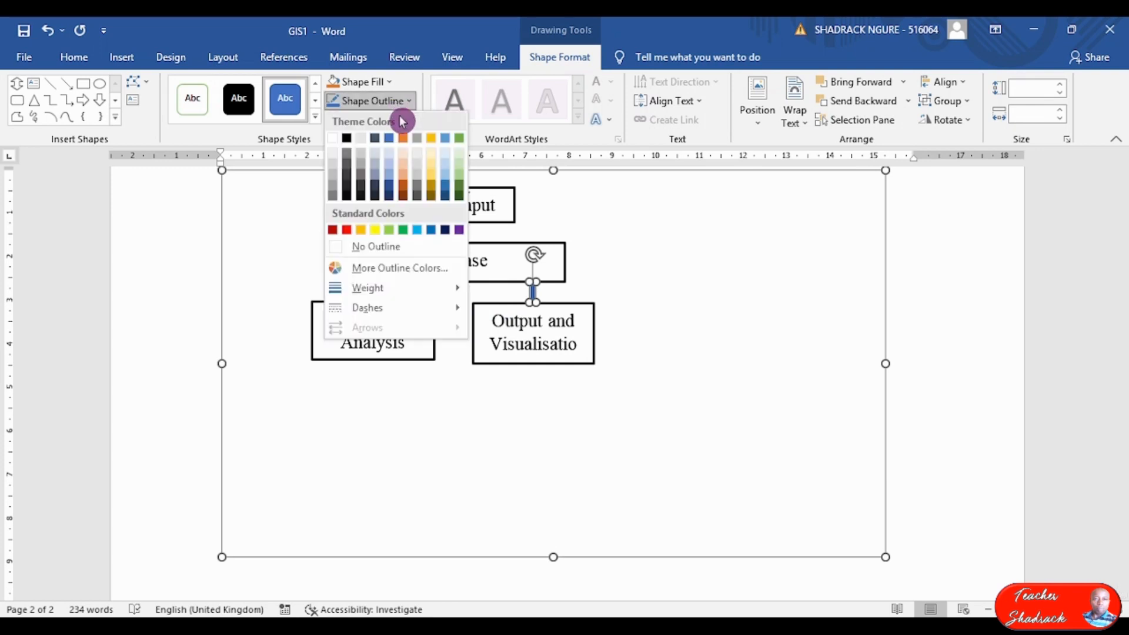
click(346, 141)
click(385, 82)
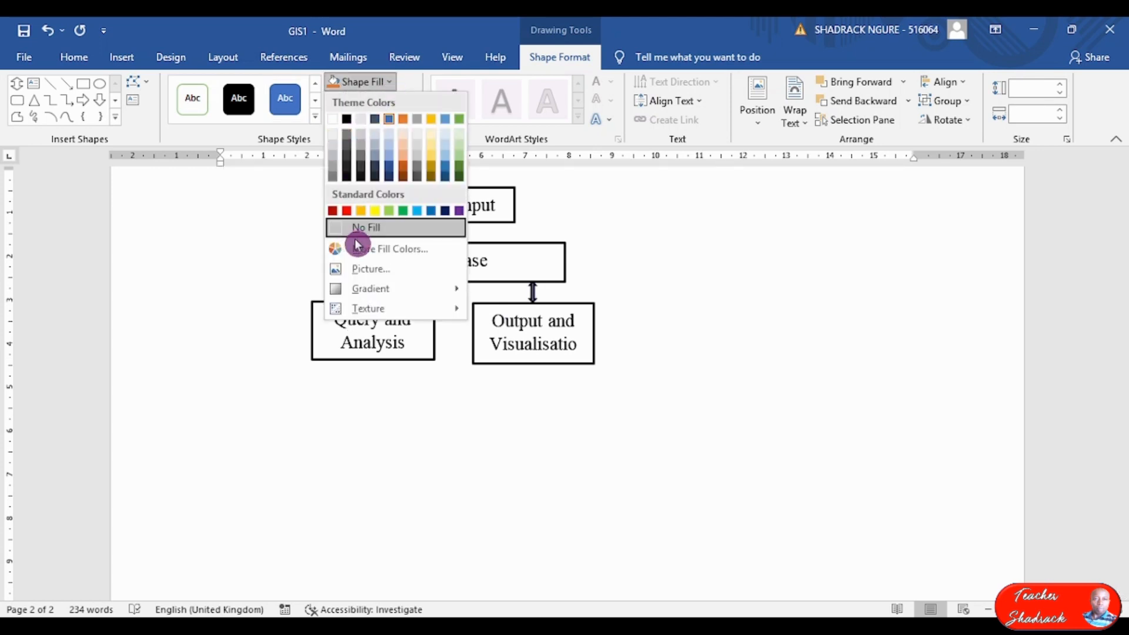
click(366, 230)
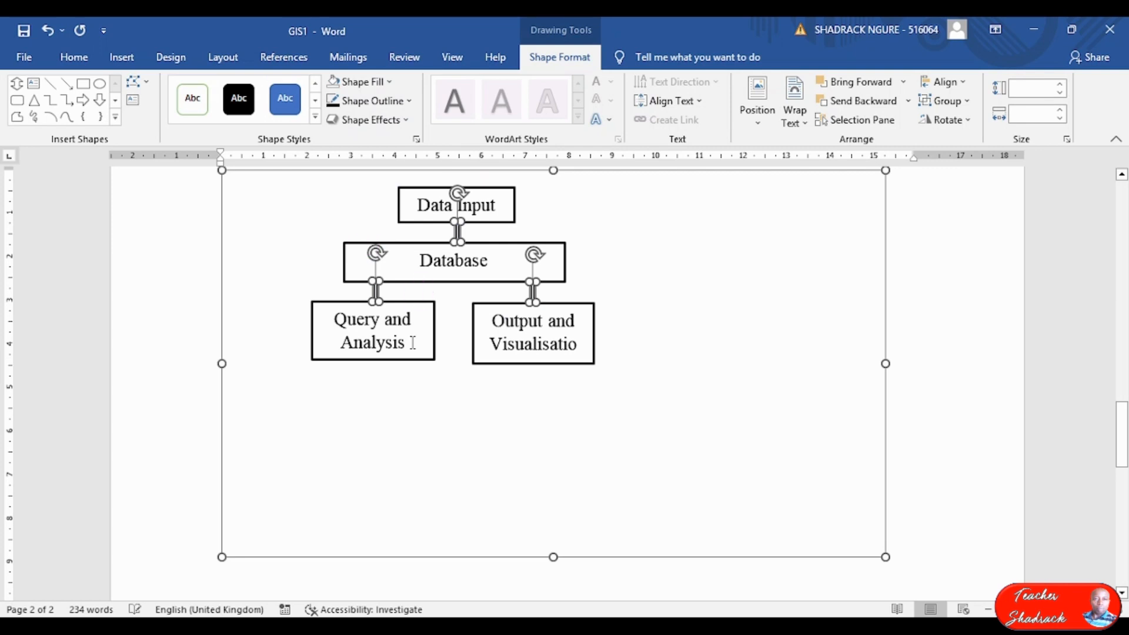
click(650, 331)
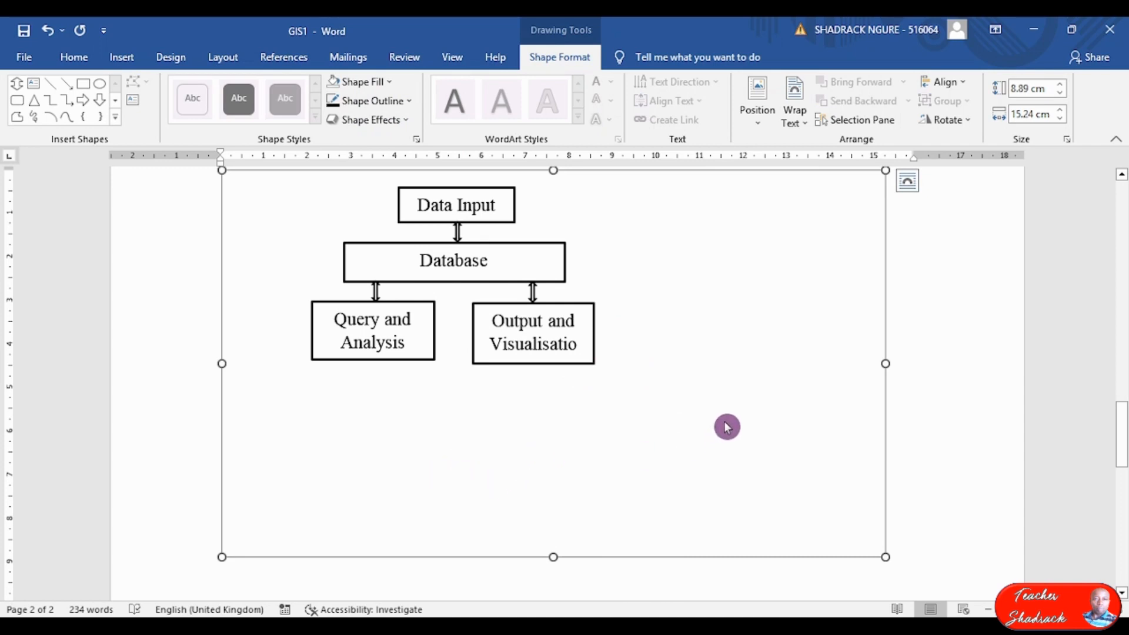
Drag the canvas's right and bottom edges inward so it hugs the diagram at 4.14 × 6.56 cm.
scroll(726, 423, up, 2)
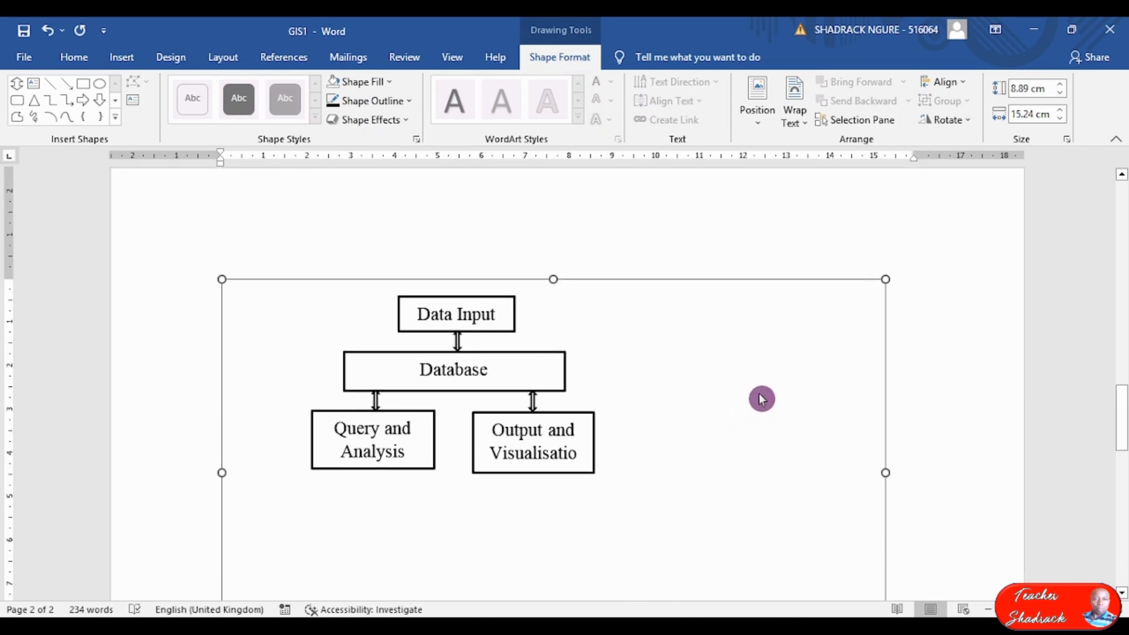
scroll(761, 399, down, 2)
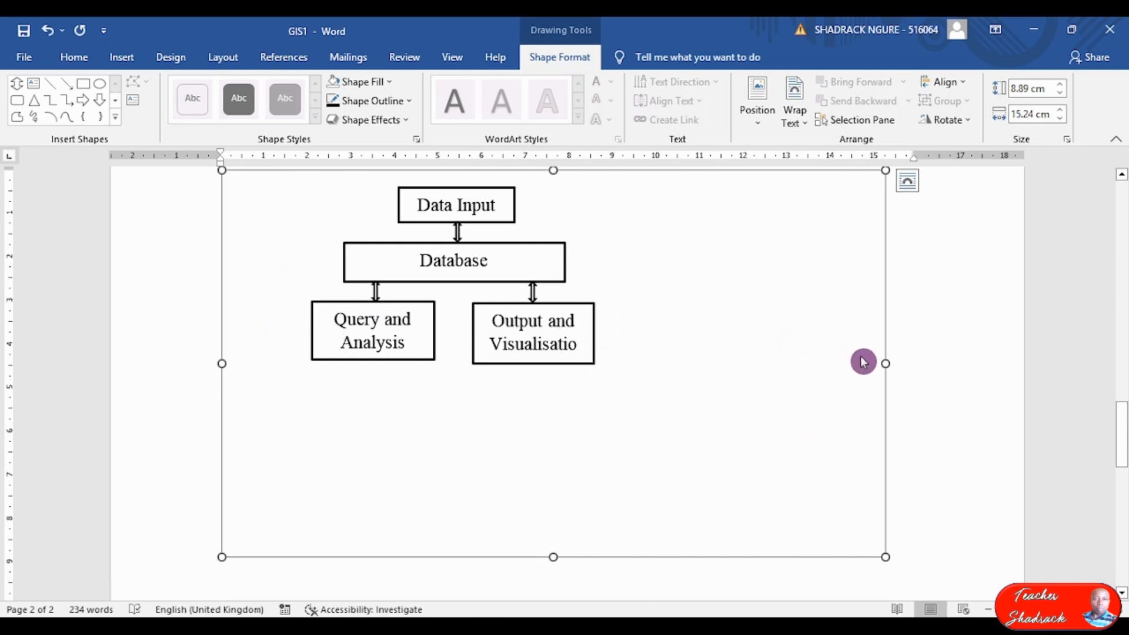
mouse_move(883, 365)
mouse_down()
mouse_move(194, 288)
mouse_move(5, 352)
mouse_up()
drag(361, 554, 386, 362)
drag(416, 300, 395, 212)
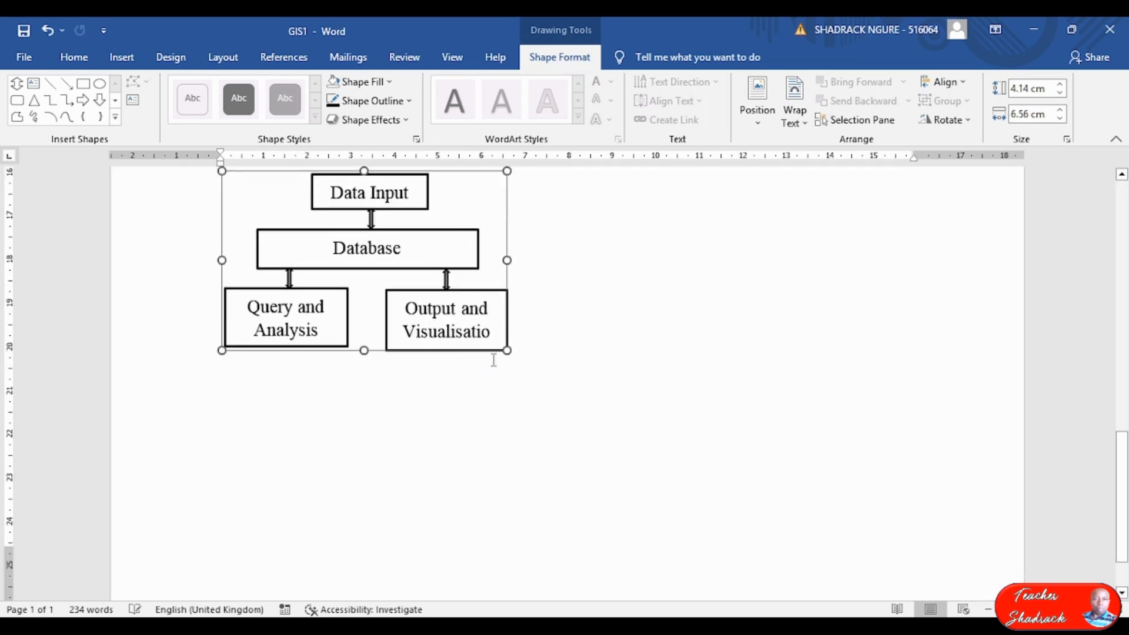
scroll(493, 363, up, 3)
Set the diagram's line to Center alignment below the 'Functional components of a GIS' heading.
click(583, 459)
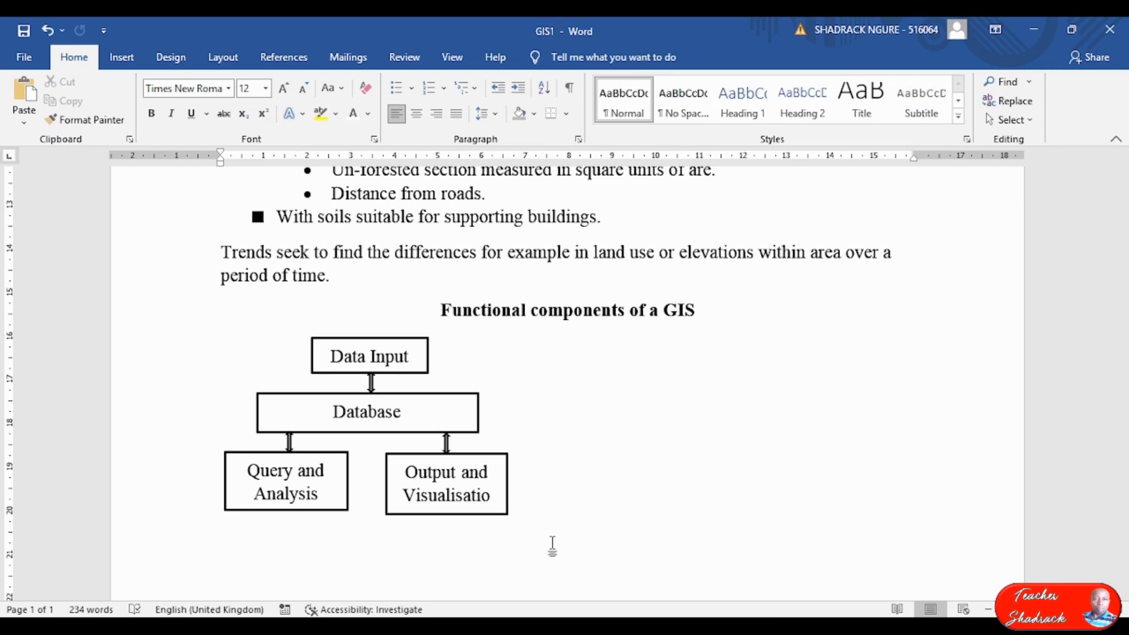
click(445, 362)
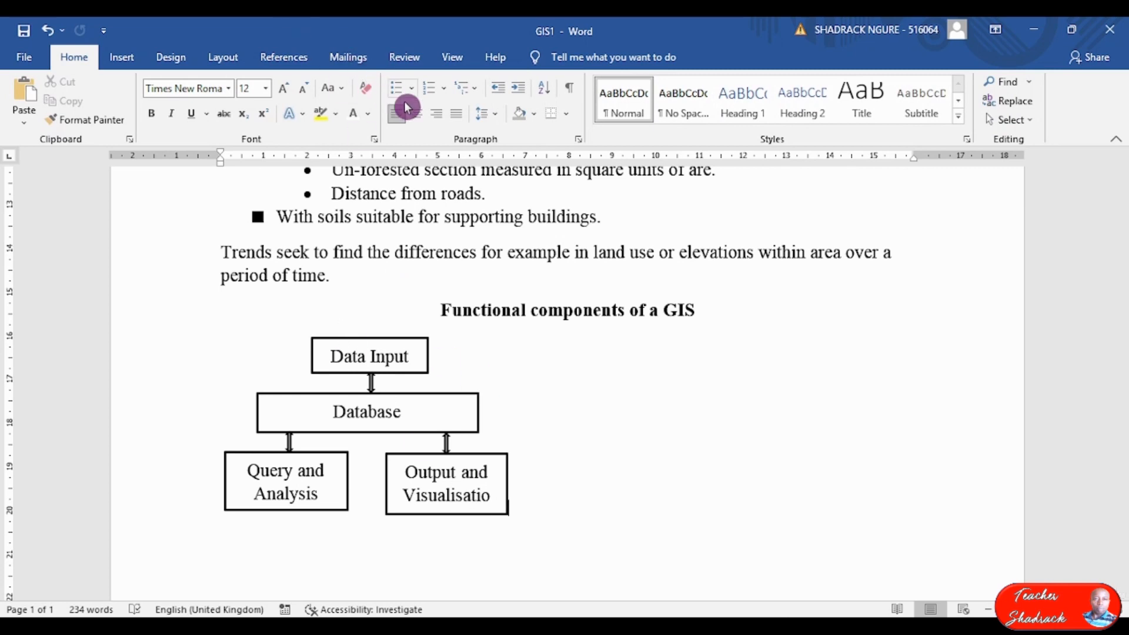
click(417, 115)
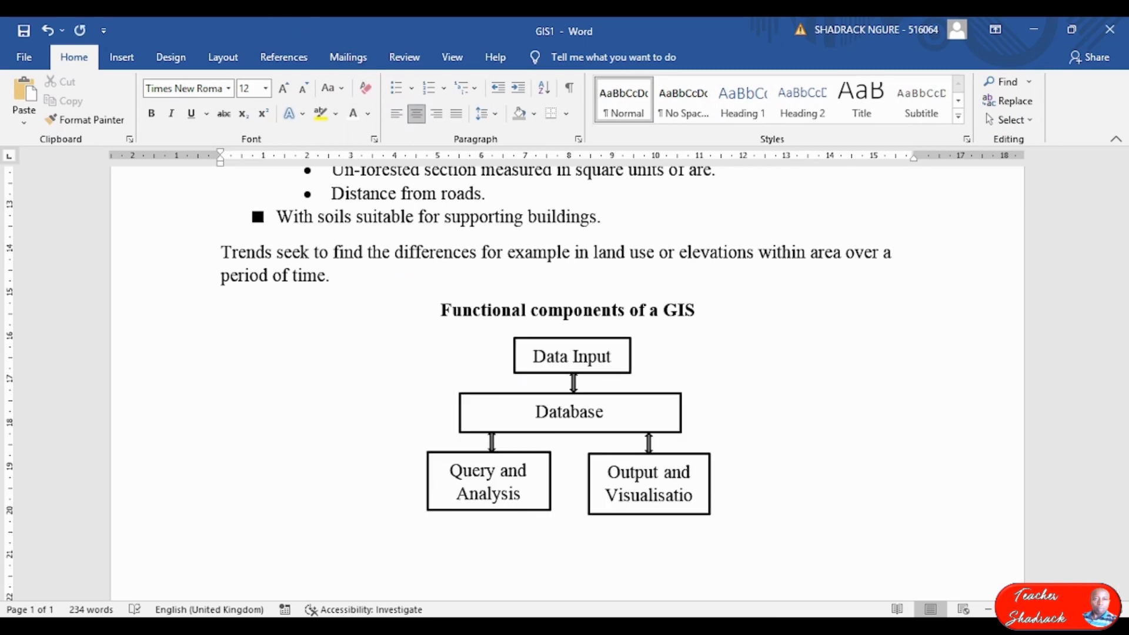
click(396, 113)
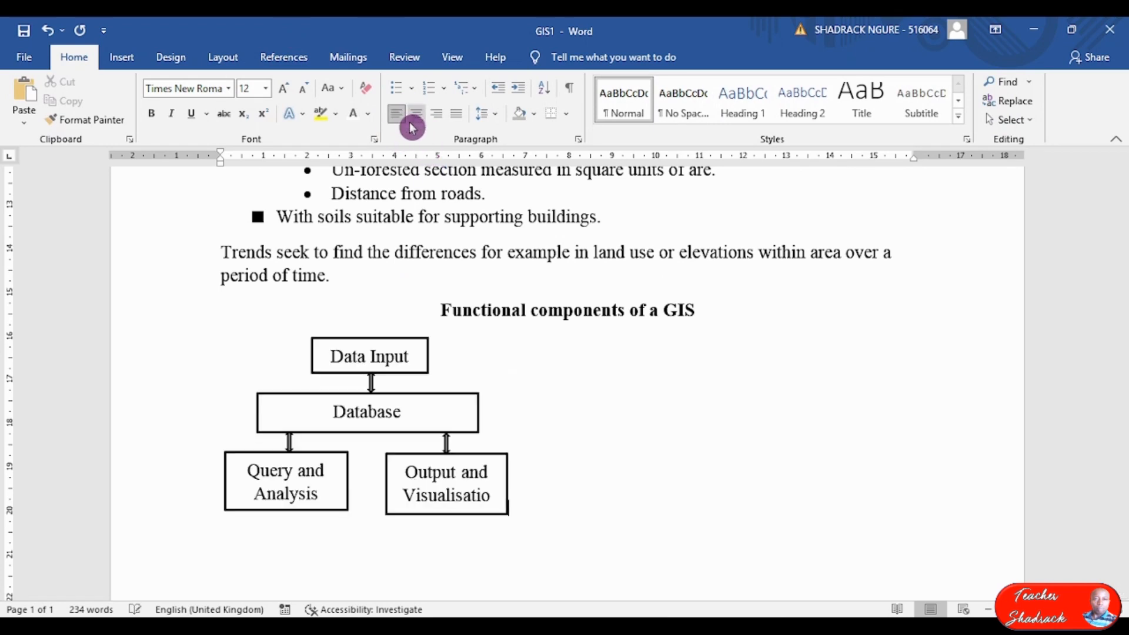
click(418, 118)
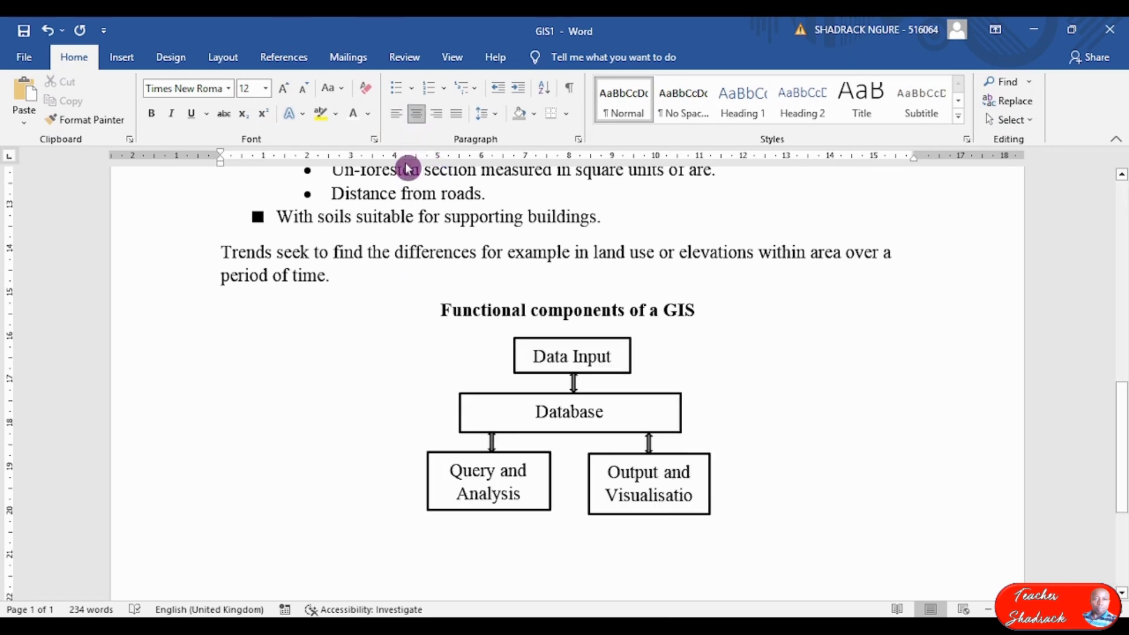
click(404, 122)
click(419, 121)
click(684, 415)
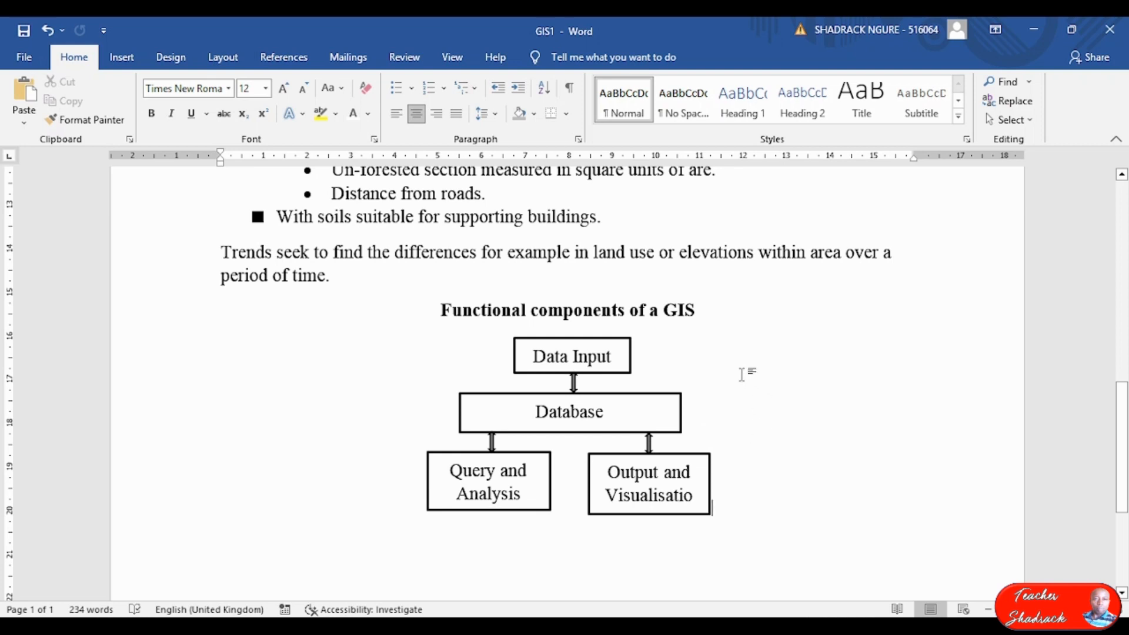
scroll(742, 376, up, 10)
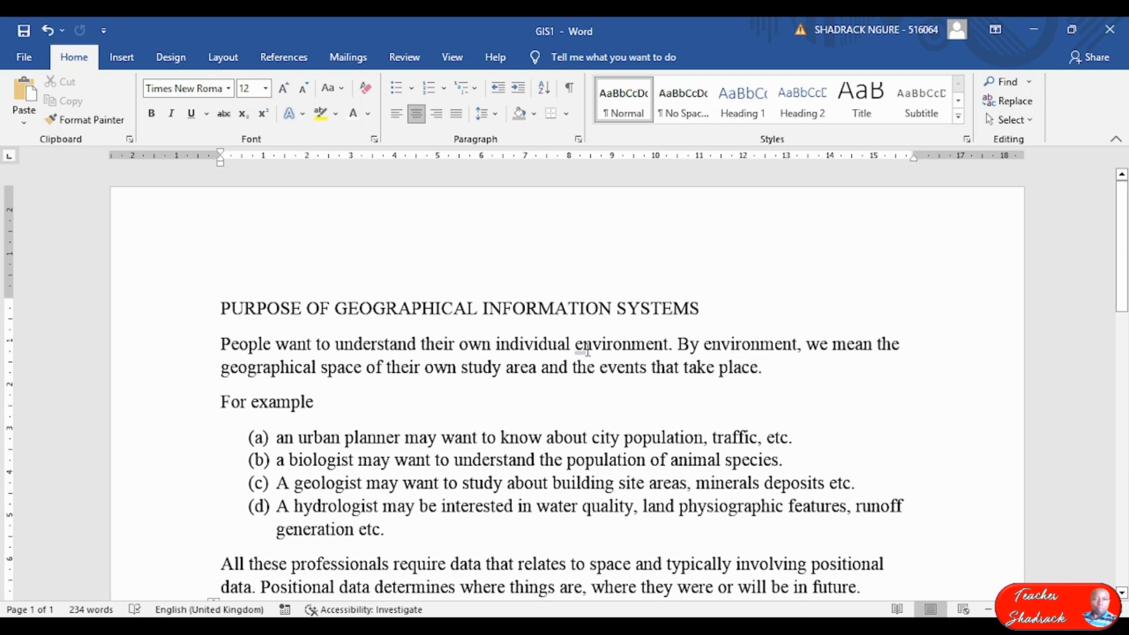
Put the exam PDF beside Word at 66.7% and select the 'PURPOSE OF GEOGRAPHICAL INFORMATION SYSTEMS' heading.
click(728, 627)
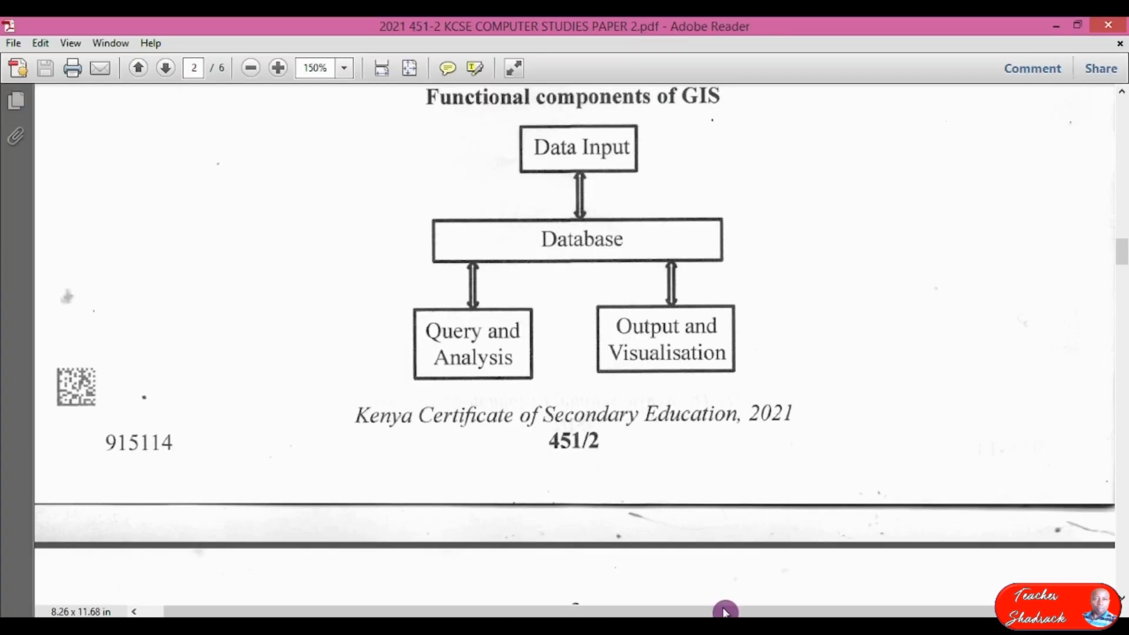
click(1077, 25)
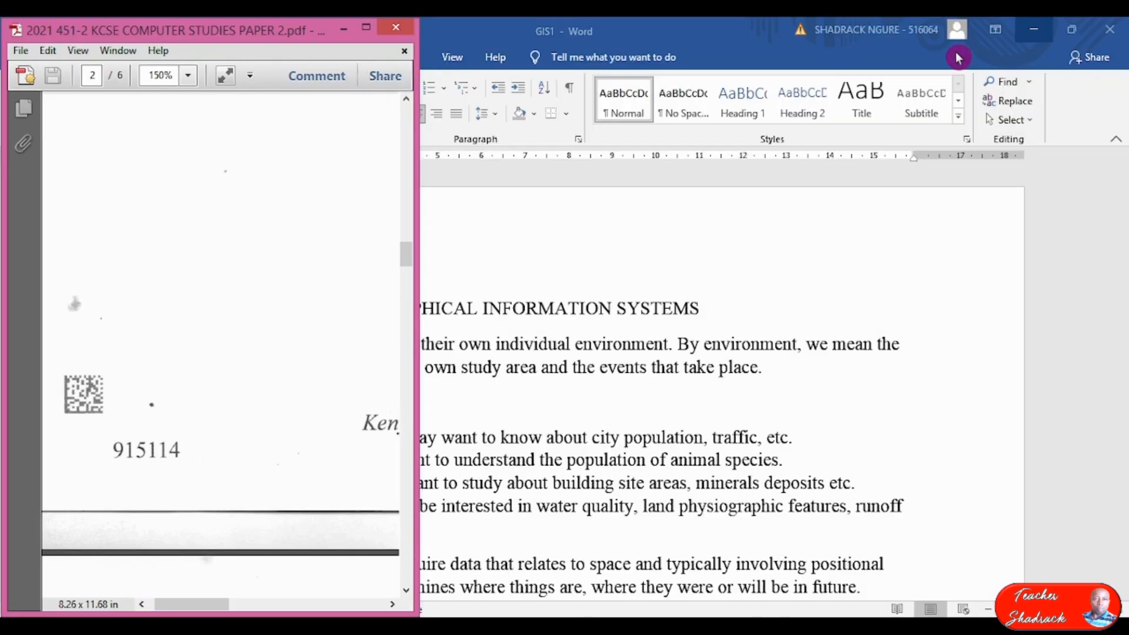
click(1071, 28)
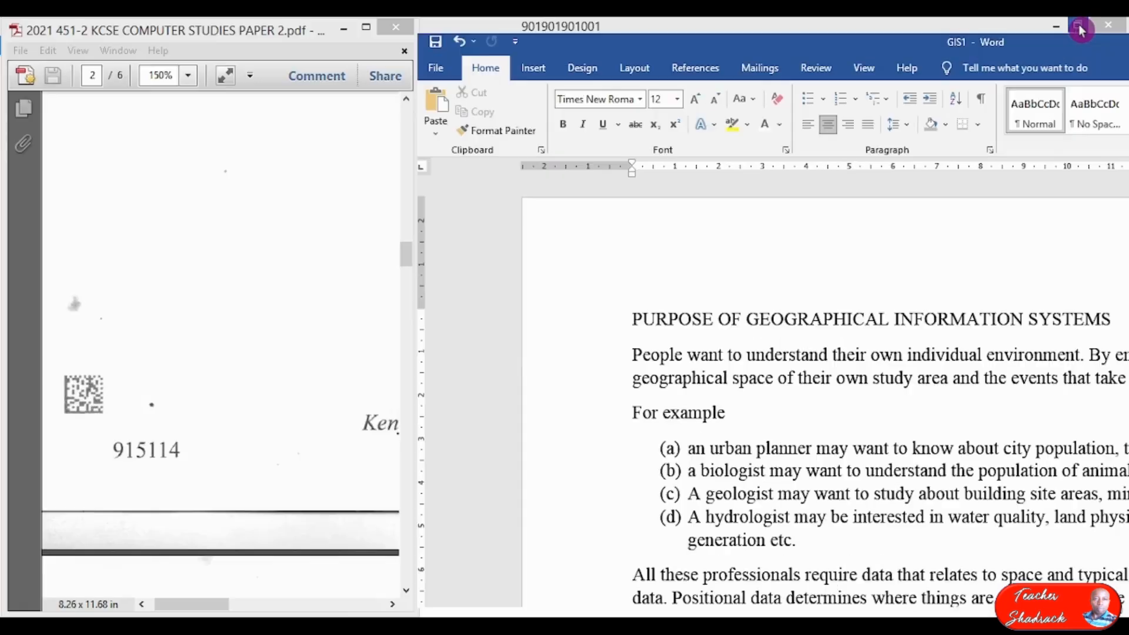
click(312, 294)
scroll(316, 299, up, 5)
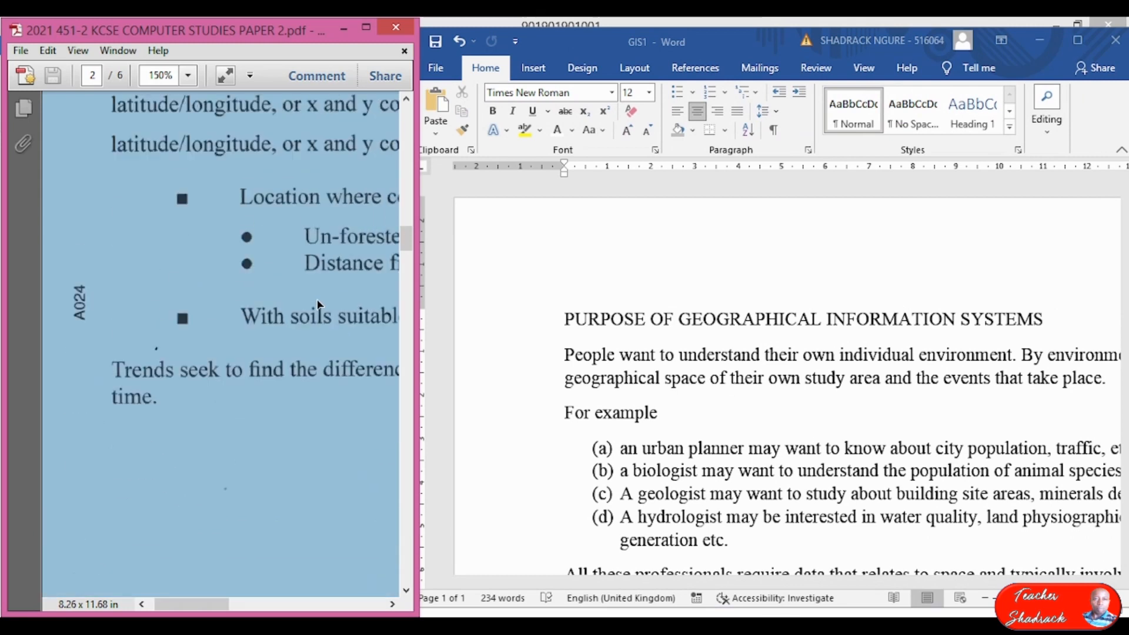
scroll(259, 187, down, 4)
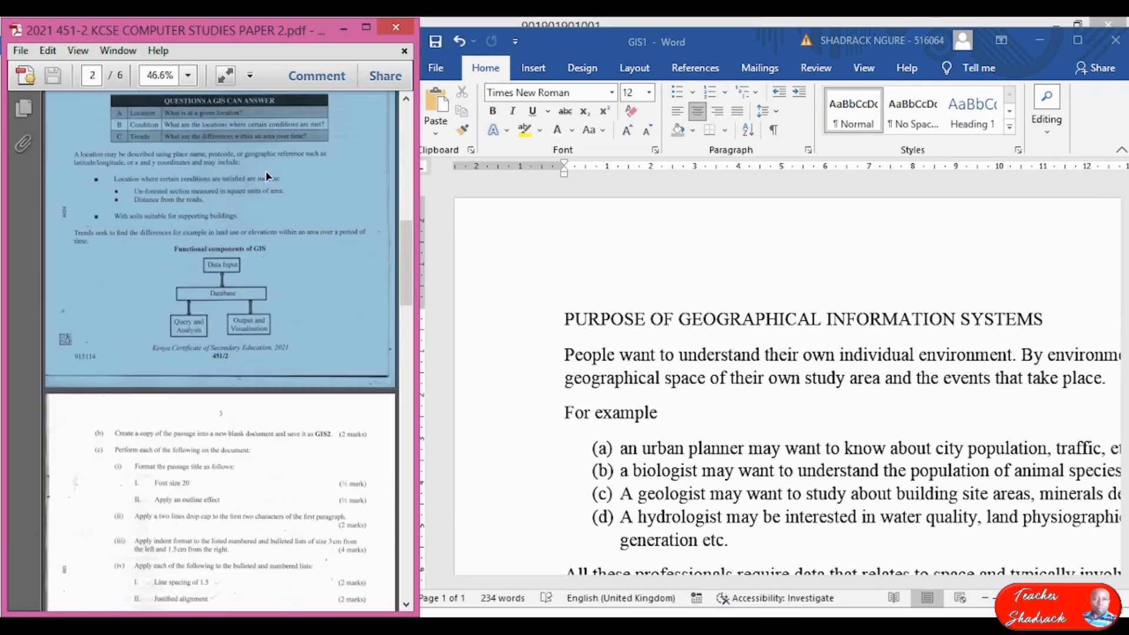
scroll(152, 172, up, 5)
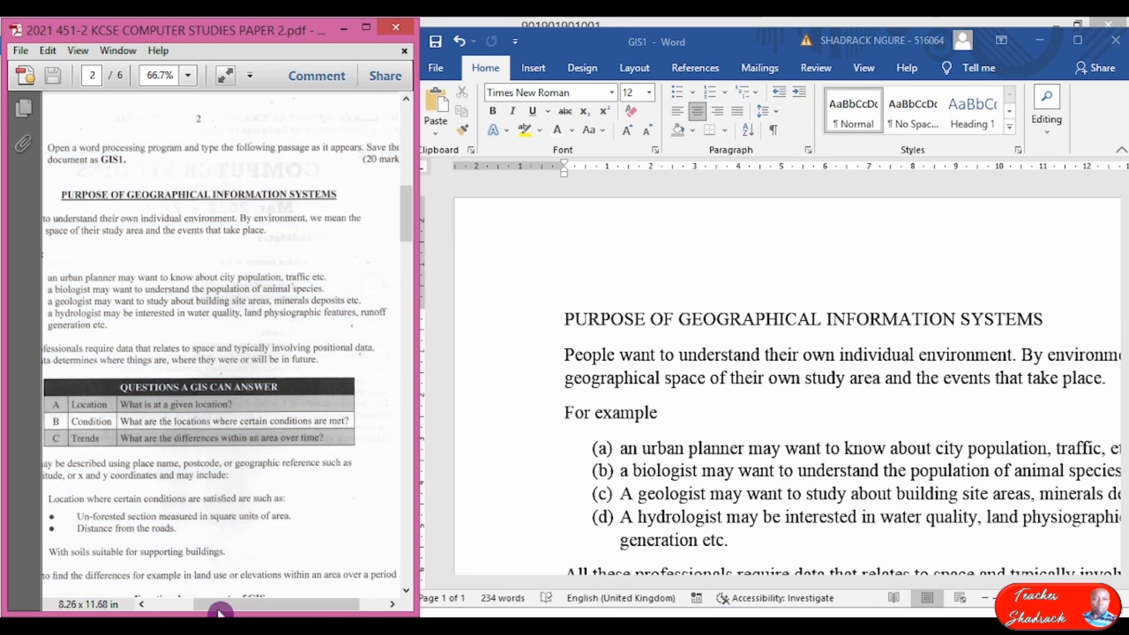
drag(221, 605, 207, 605)
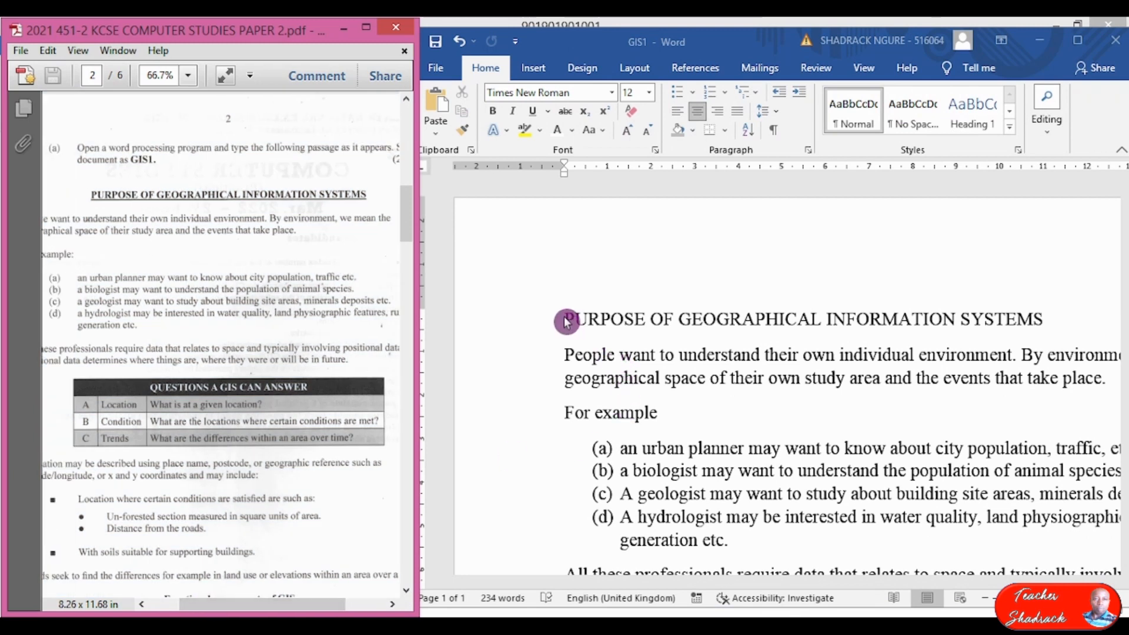
click(609, 322)
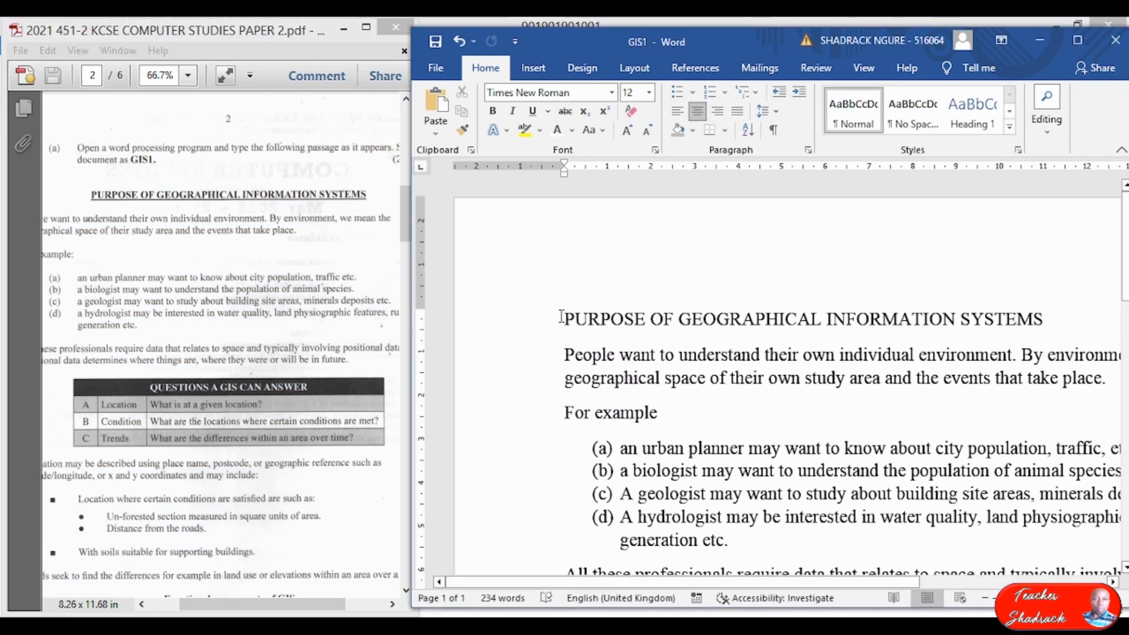
drag(560, 317, 1031, 311)
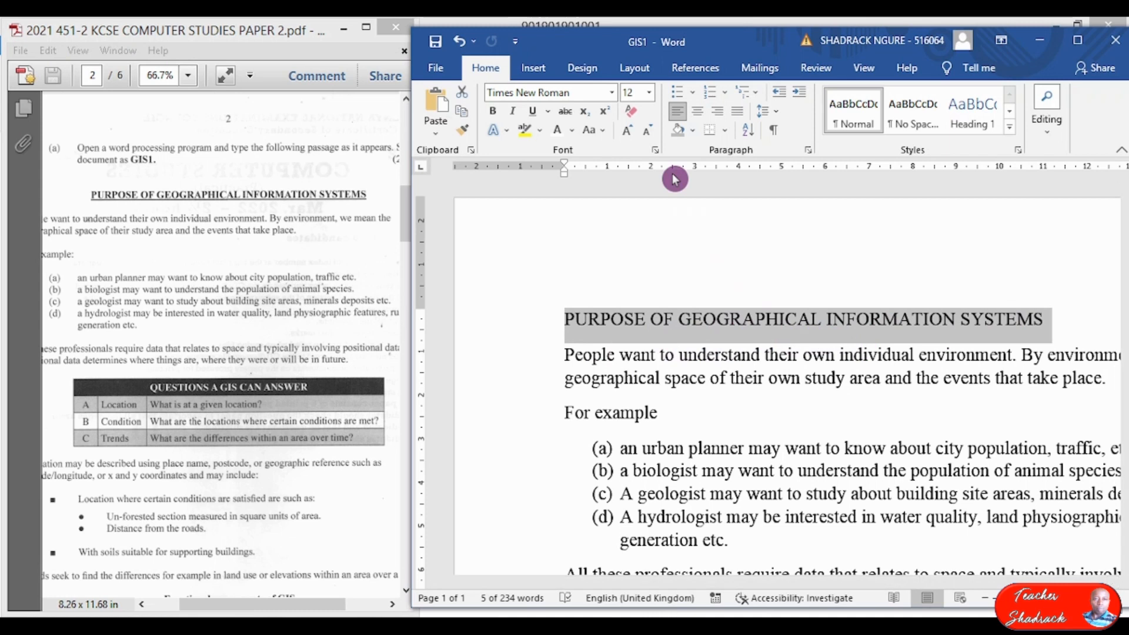
click(499, 115)
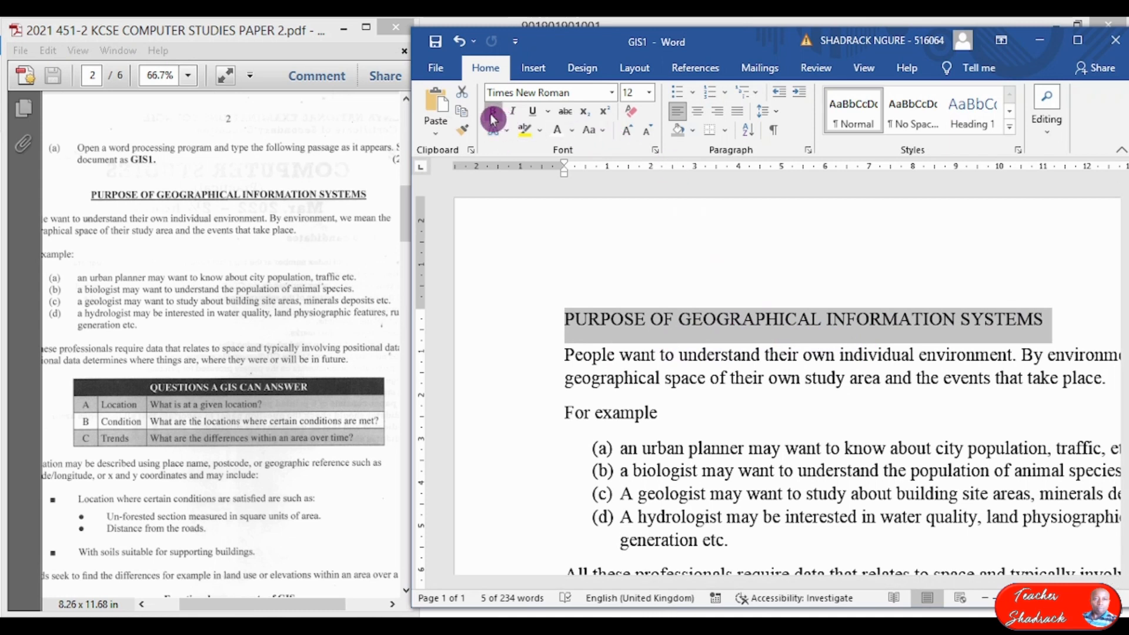
click(532, 111)
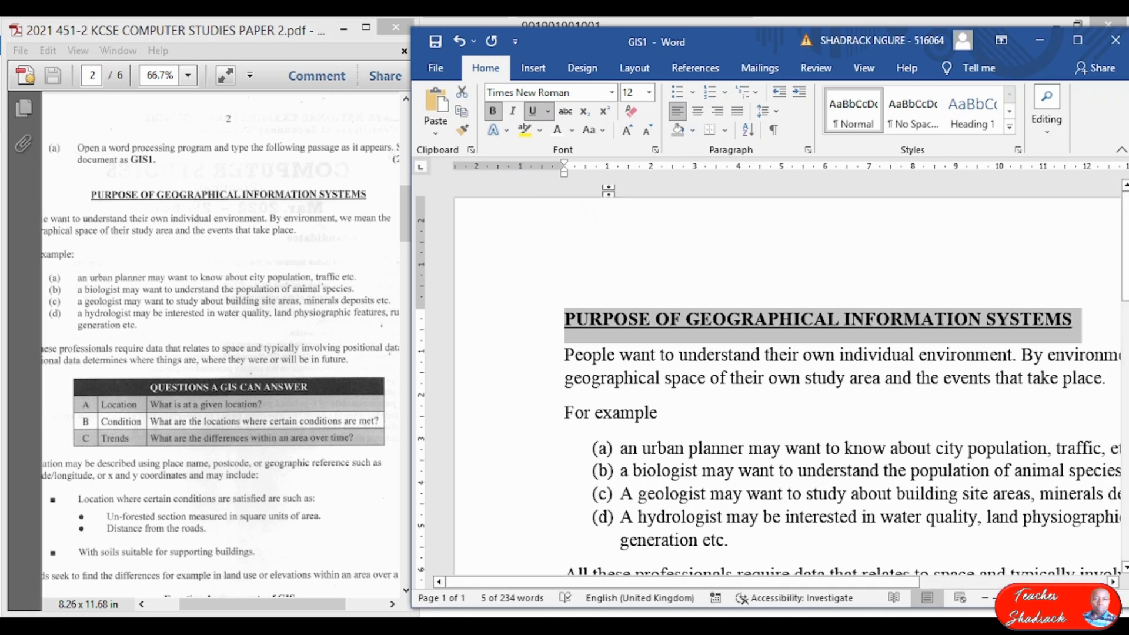
click(697, 111)
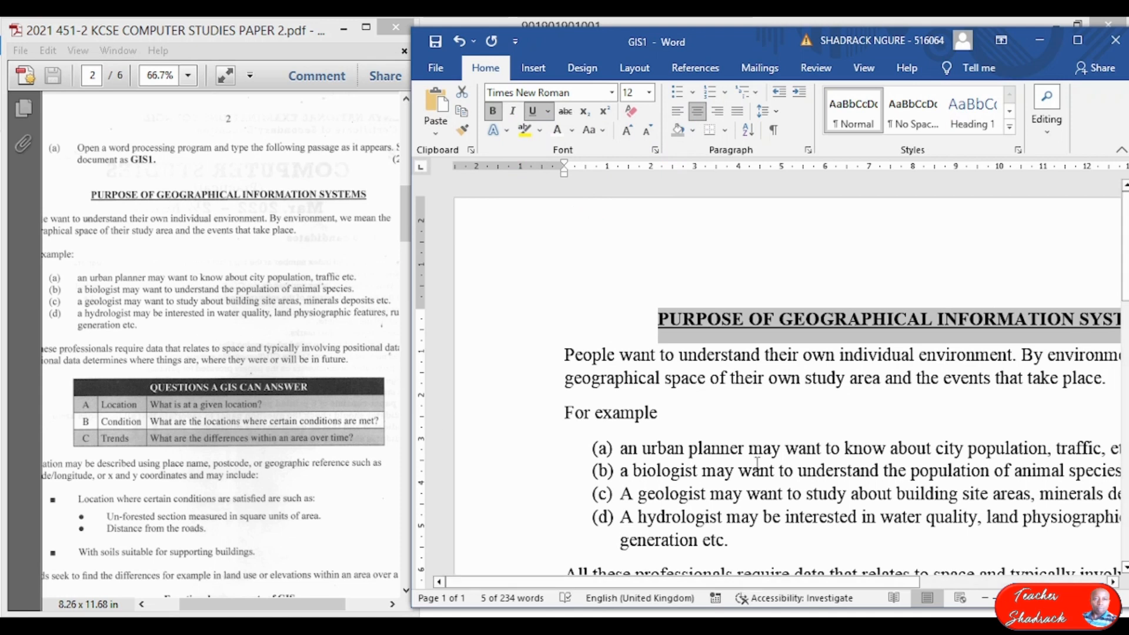
scroll(765, 452, down, 5)
scroll(769, 453, down, 10)
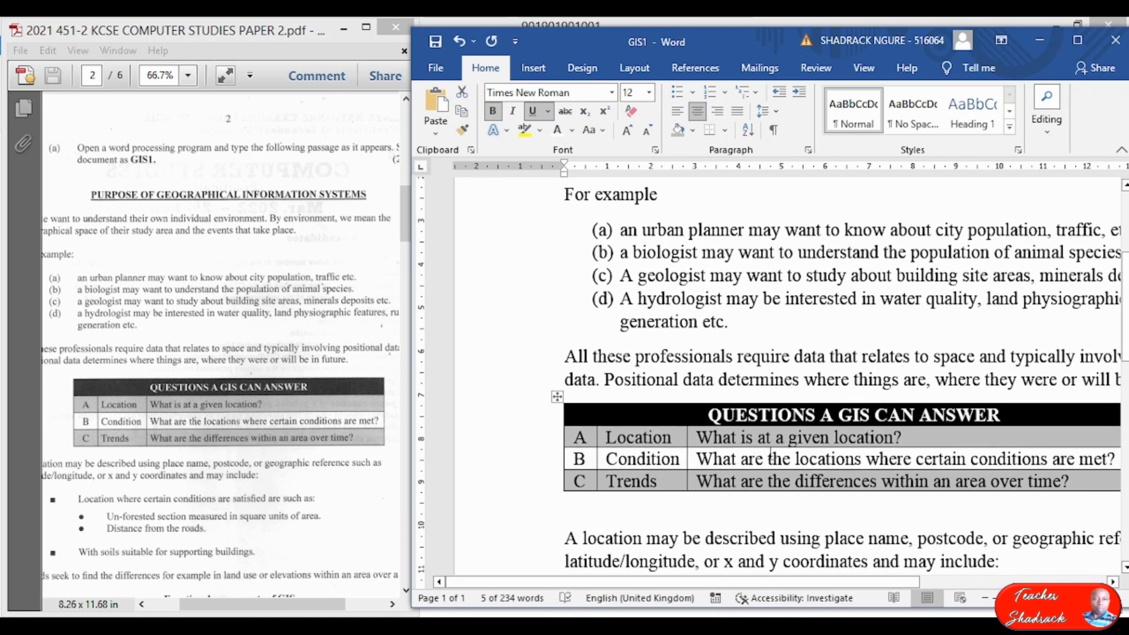
scroll(770, 453, down, 7)
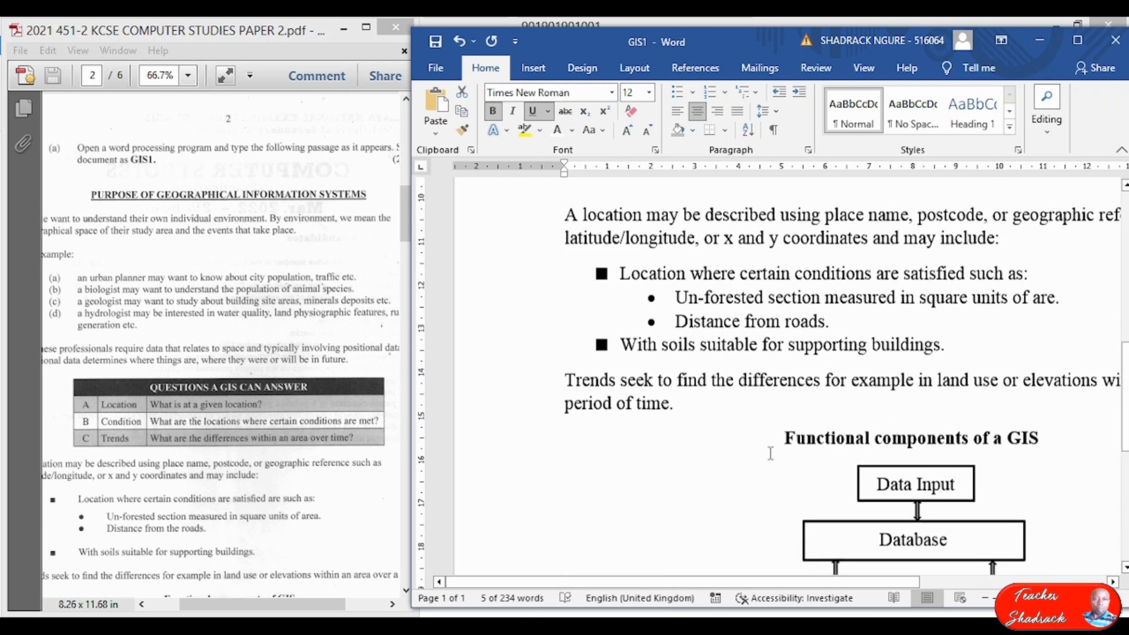
scroll(772, 457, up, 20)
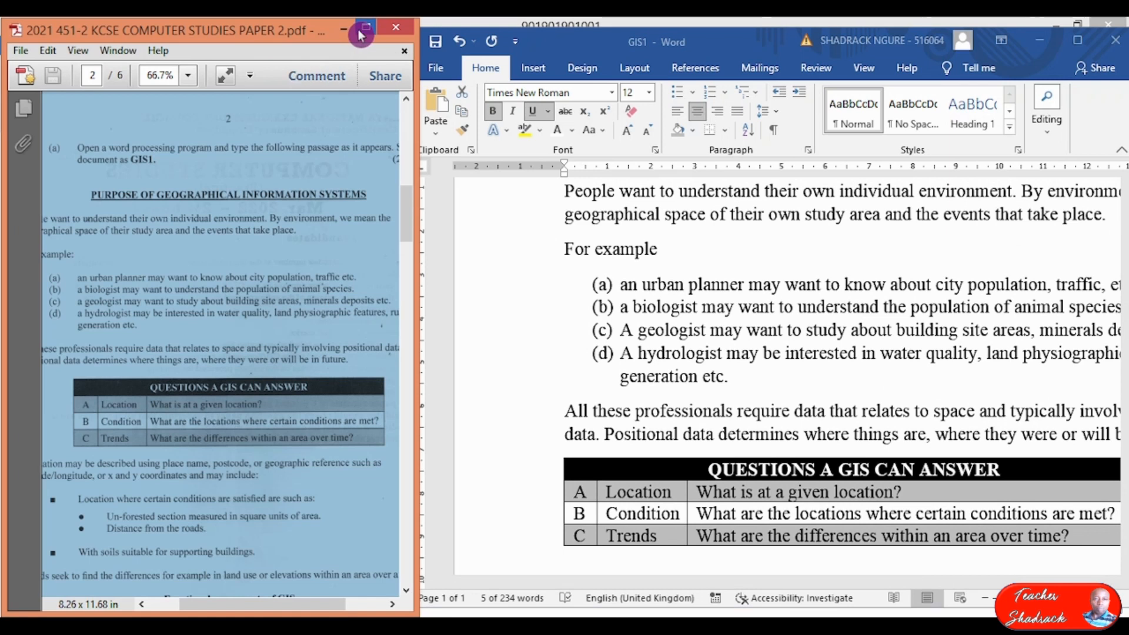
Maximise the exam PDF, zoom it to 125%, then return to GIS1 in Word.
double_click(367, 29)
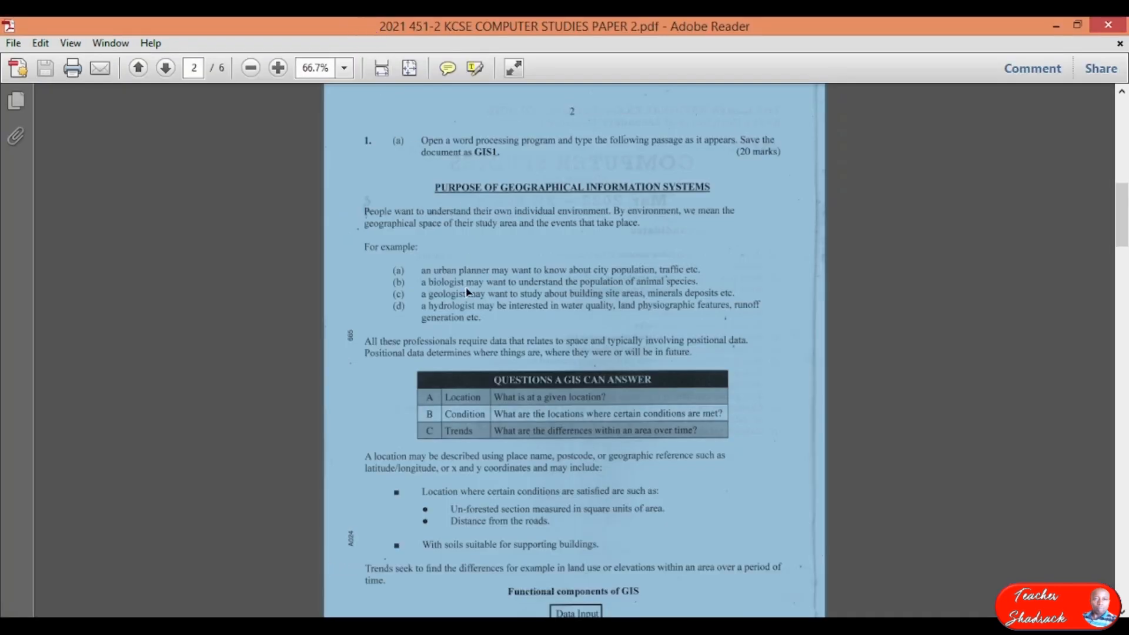
click(471, 257)
scroll(470, 258, up, 3)
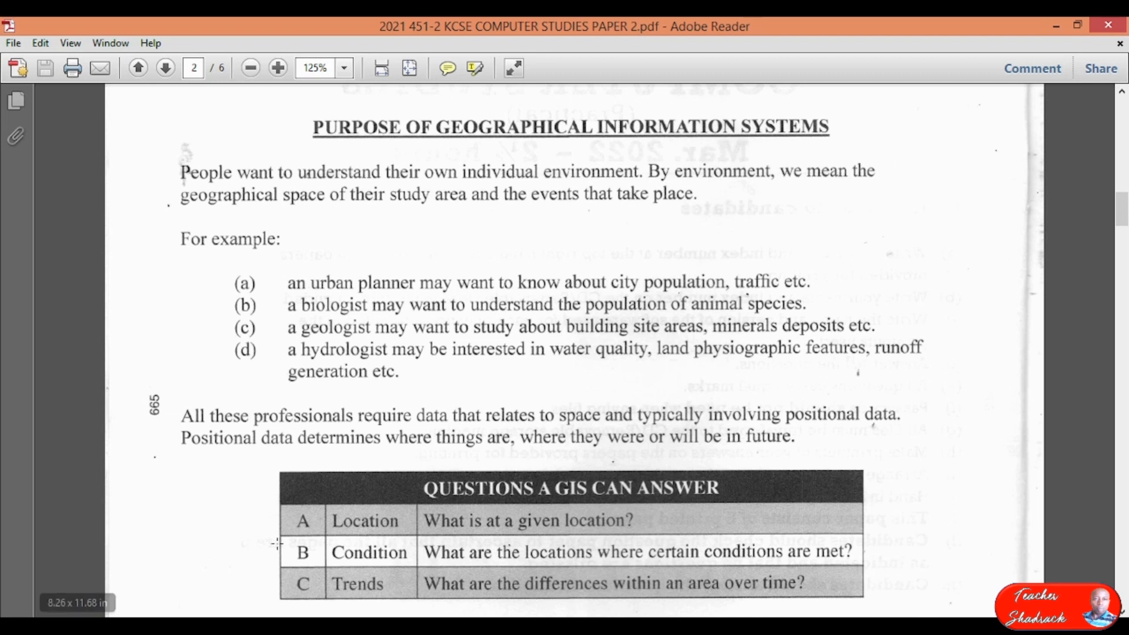
click(400, 625)
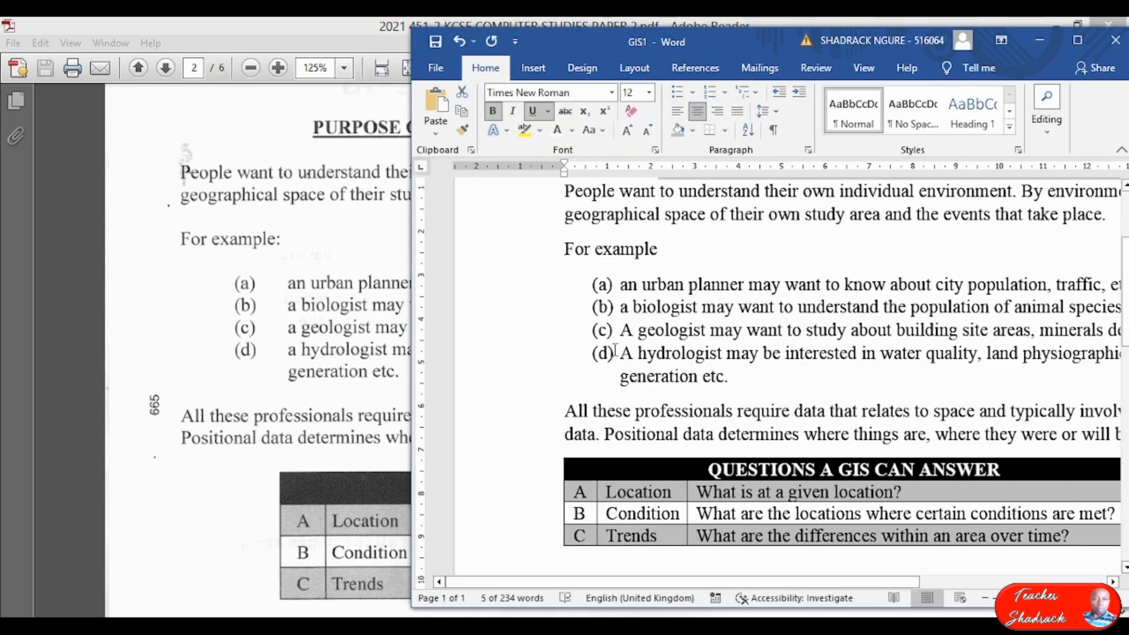
Select the paragraphs from 'People' down to the table and maximise the GIS1 window.
scroll(623, 336, up, 3)
scroll(663, 386, right, 2)
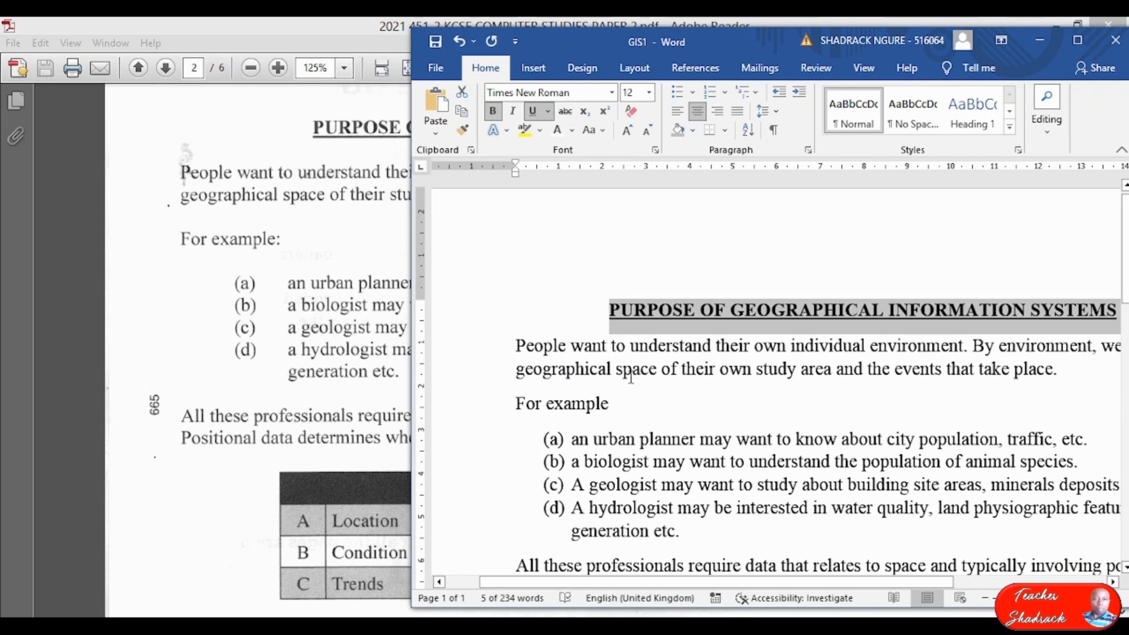
scroll(631, 377, down, 1)
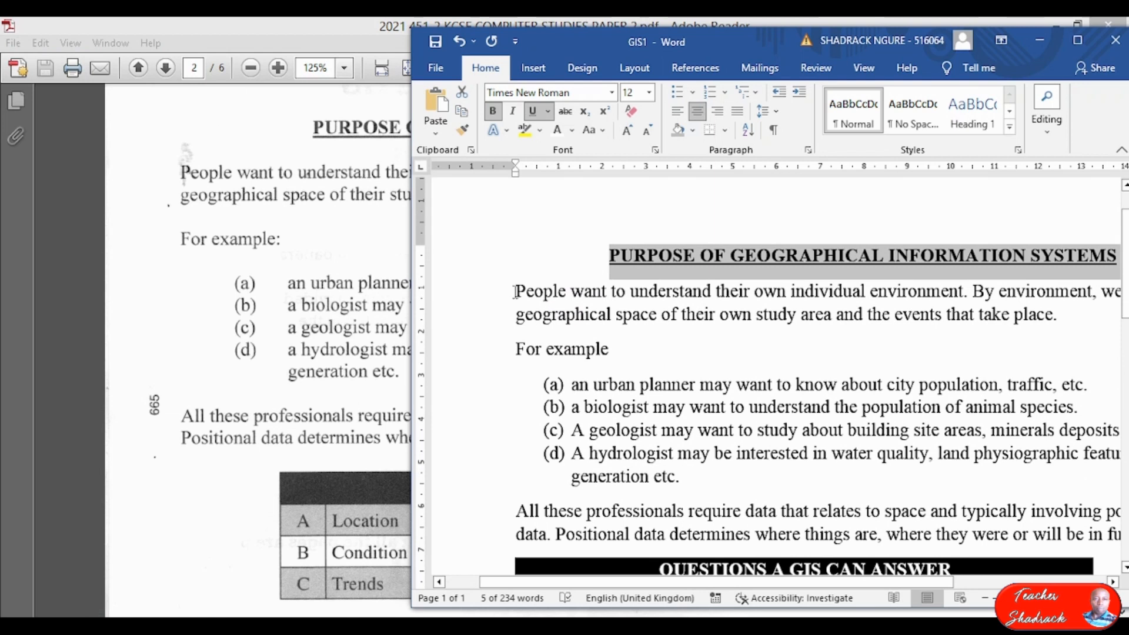
drag(522, 290, 1007, 532)
drag(837, 581, 741, 590)
click(1081, 41)
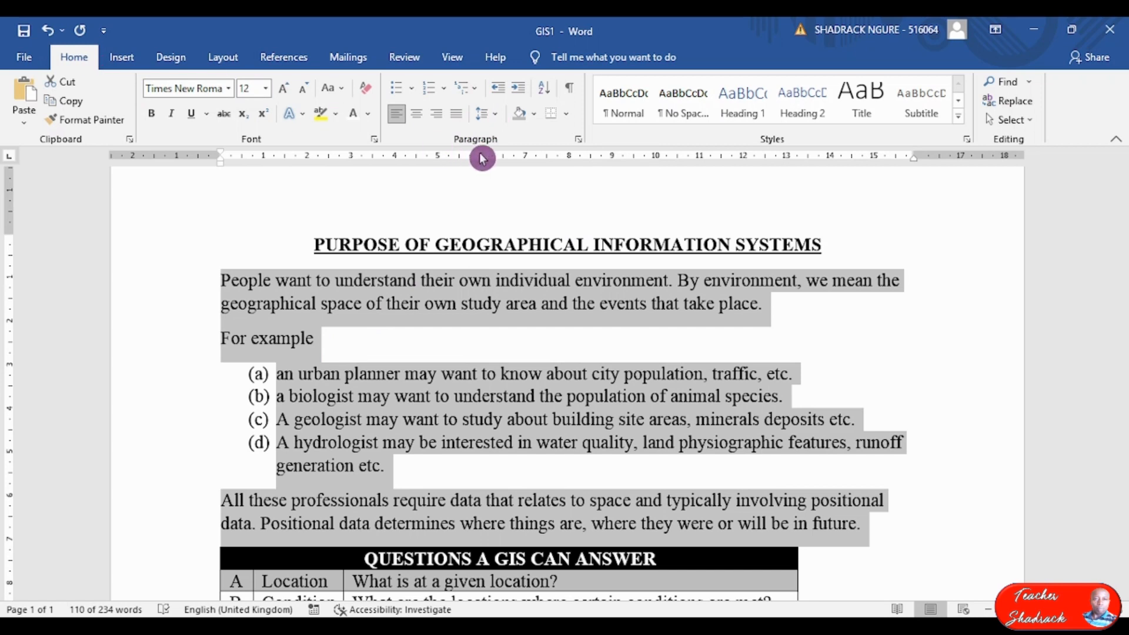
Give the selected opening paragraphs 12 pt spacing before and after.
click(578, 140)
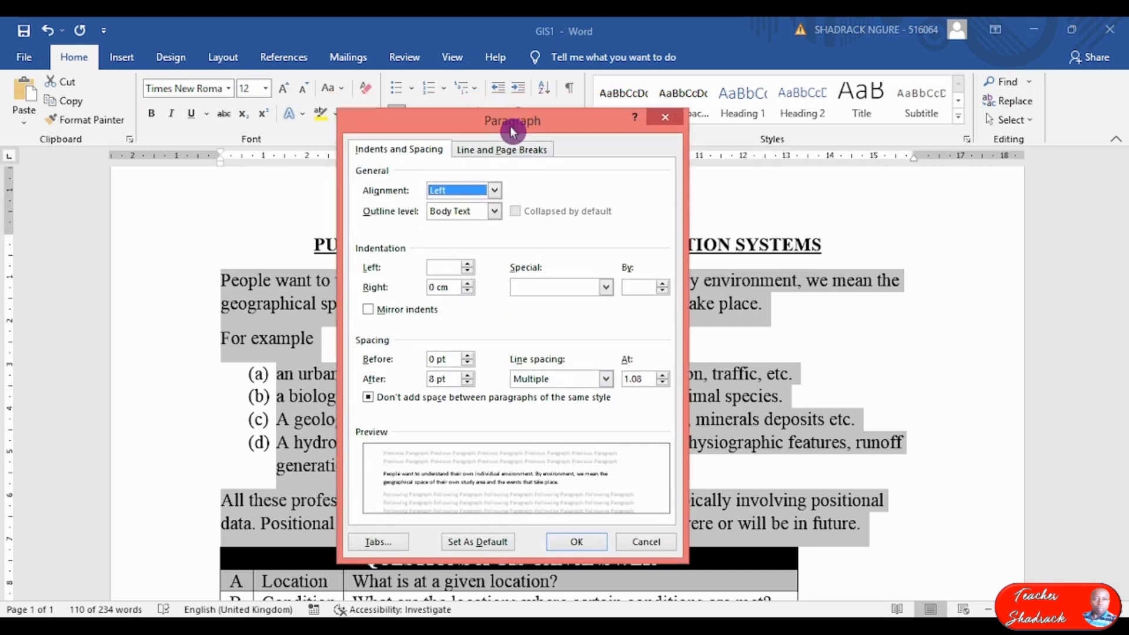
click(661, 115)
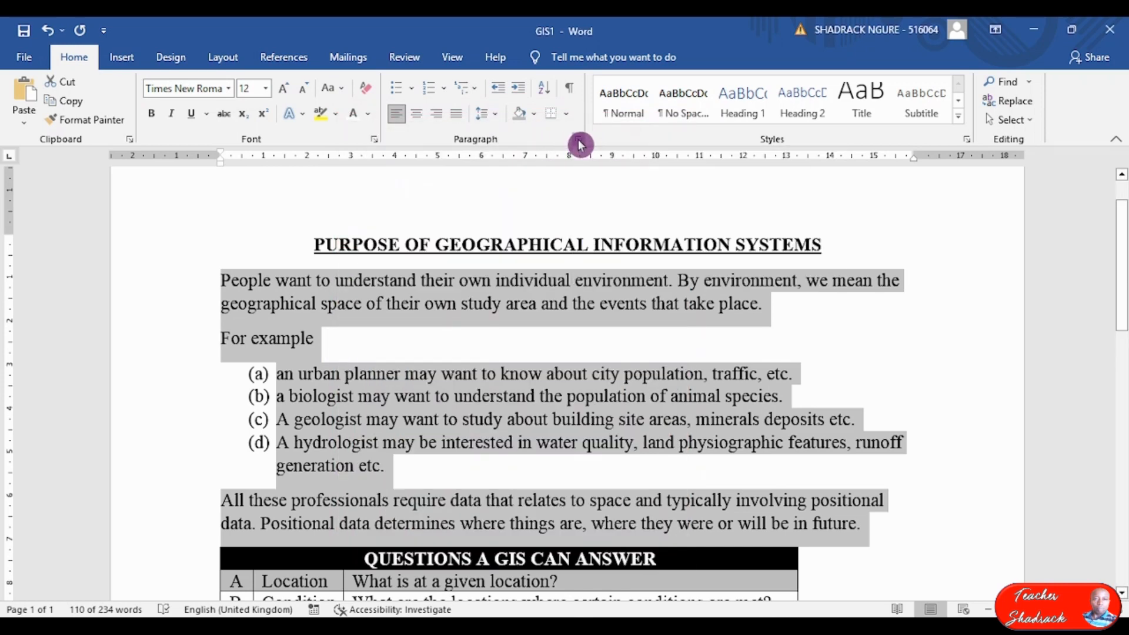
click(578, 142)
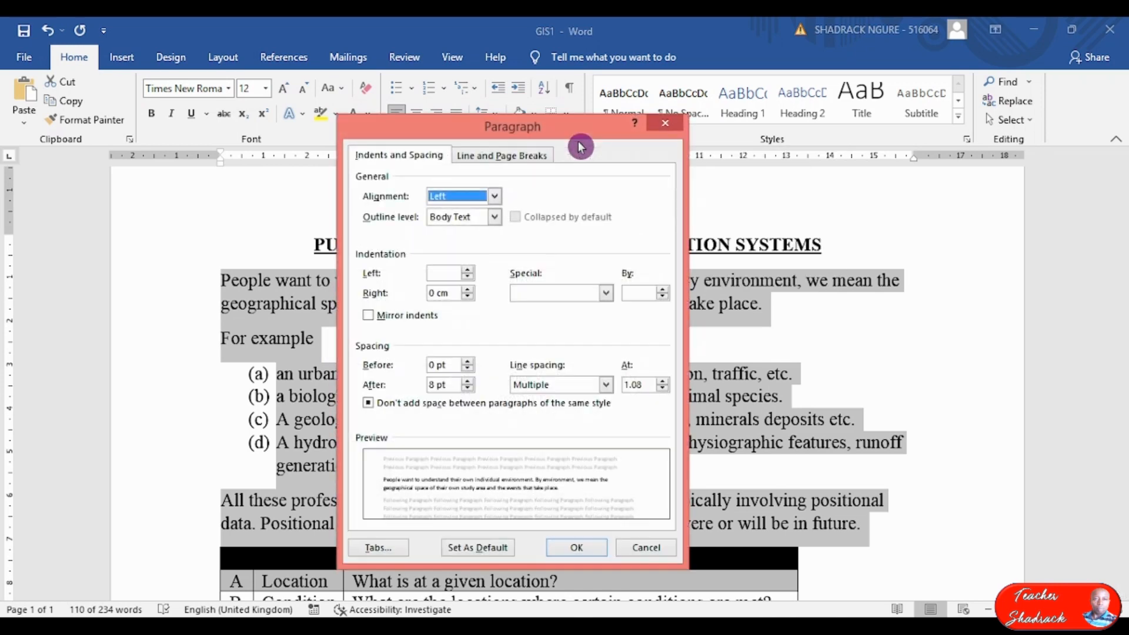
click(468, 381)
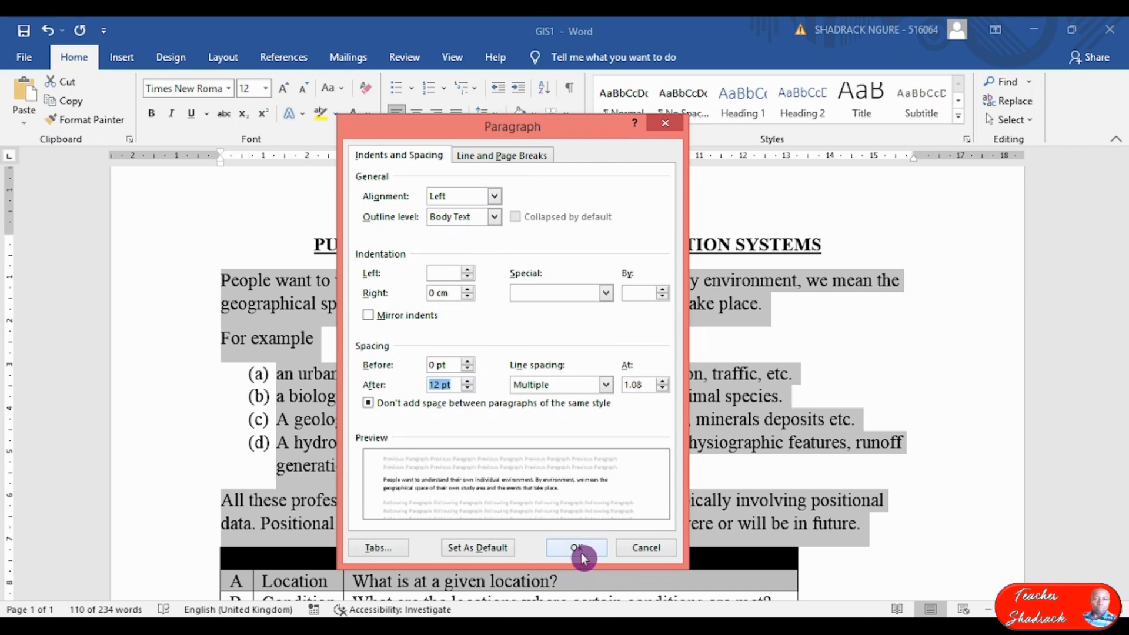
click(468, 362)
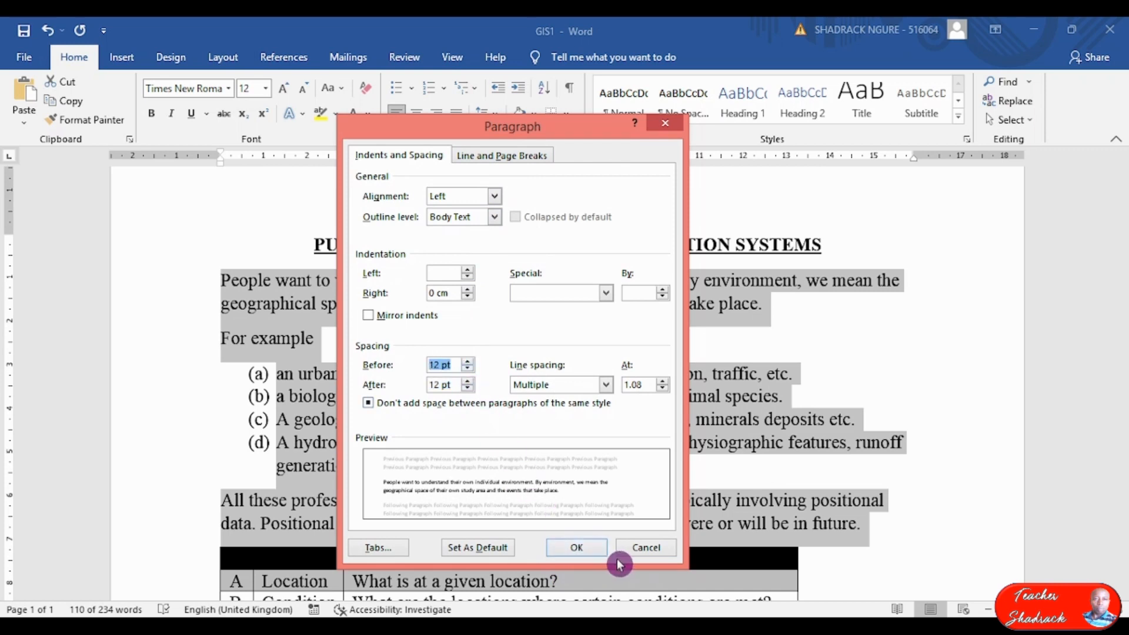
click(581, 549)
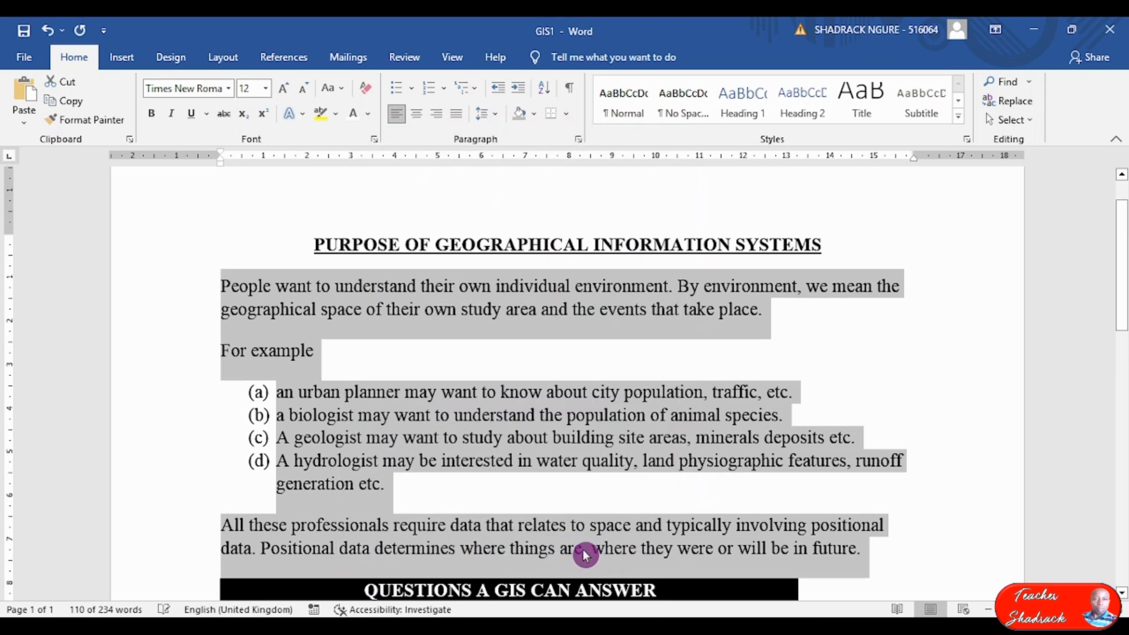
click(486, 479)
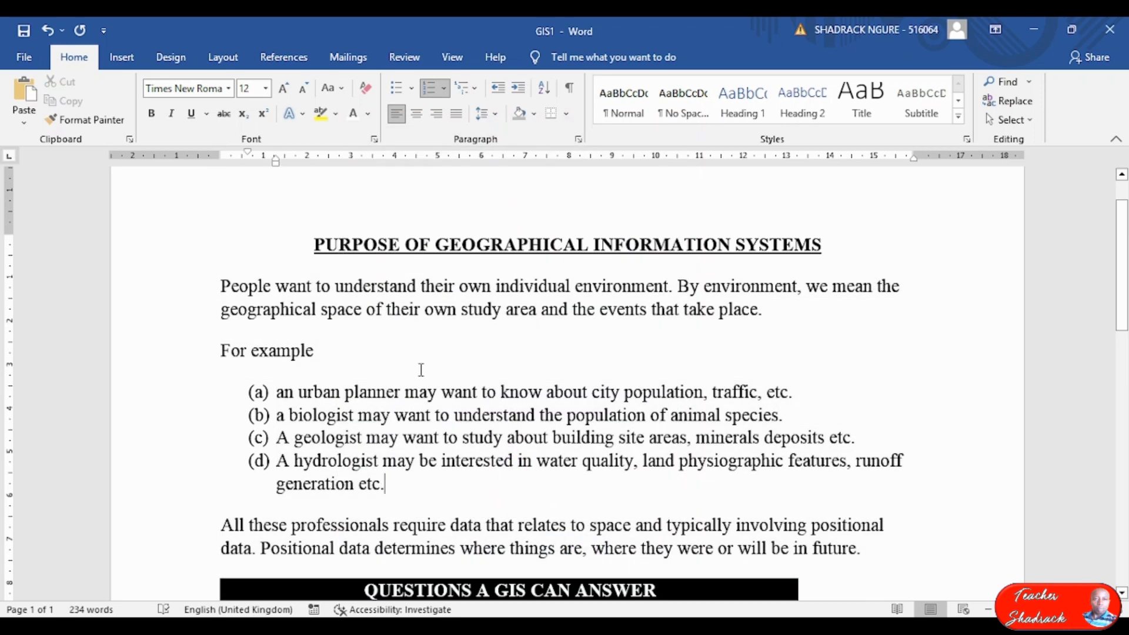
Apply the same 12 pt before and after spacing from the location paragraph through 'period of time'.
scroll(497, 472, down, 8)
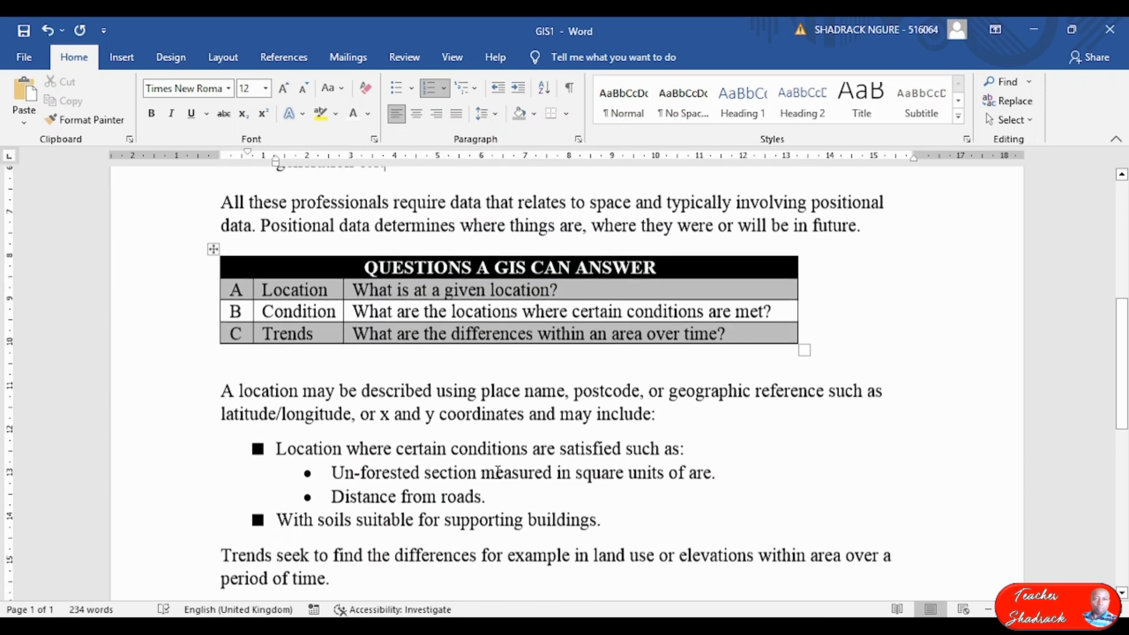
drag(200, 227, 667, 404)
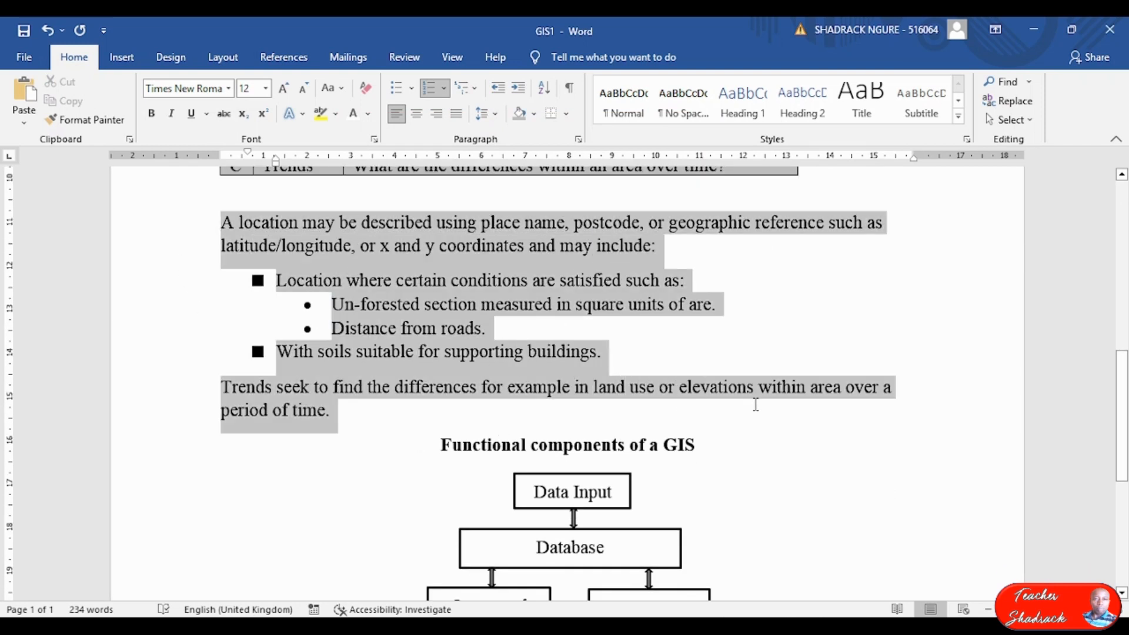
drag(756, 404, 755, 405)
scroll(441, 292, up, 3)
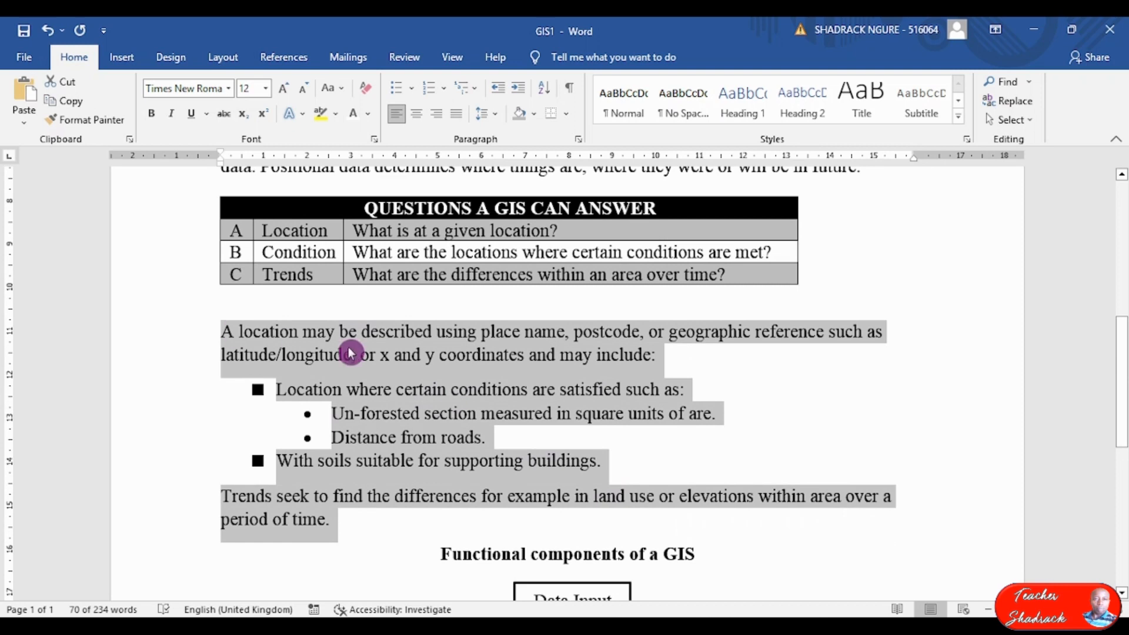
click(576, 141)
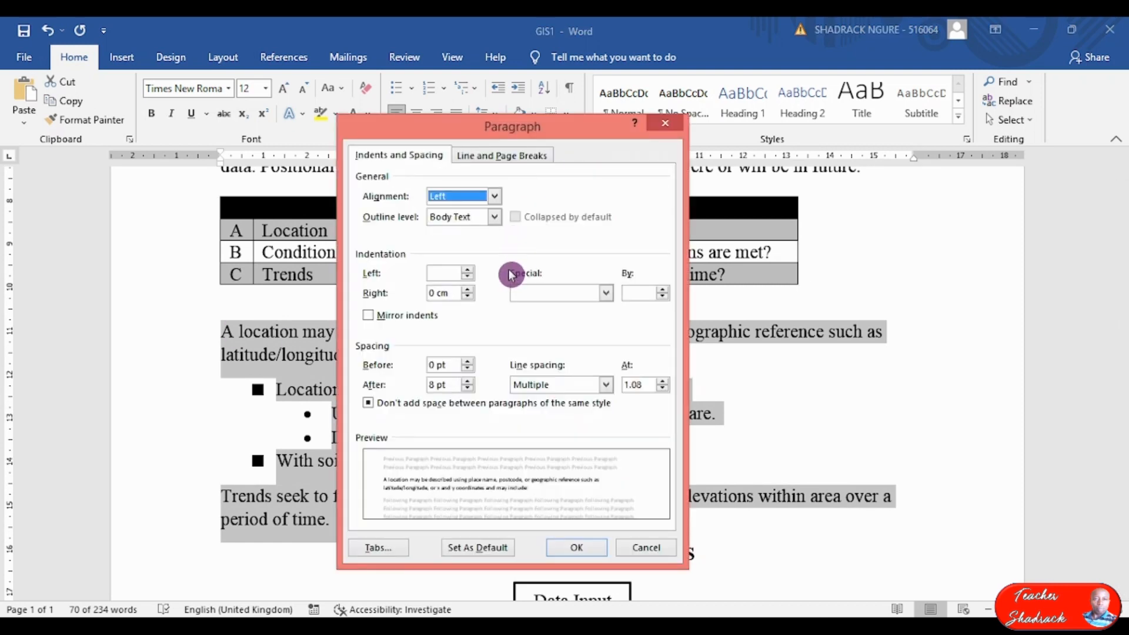
click(468, 361)
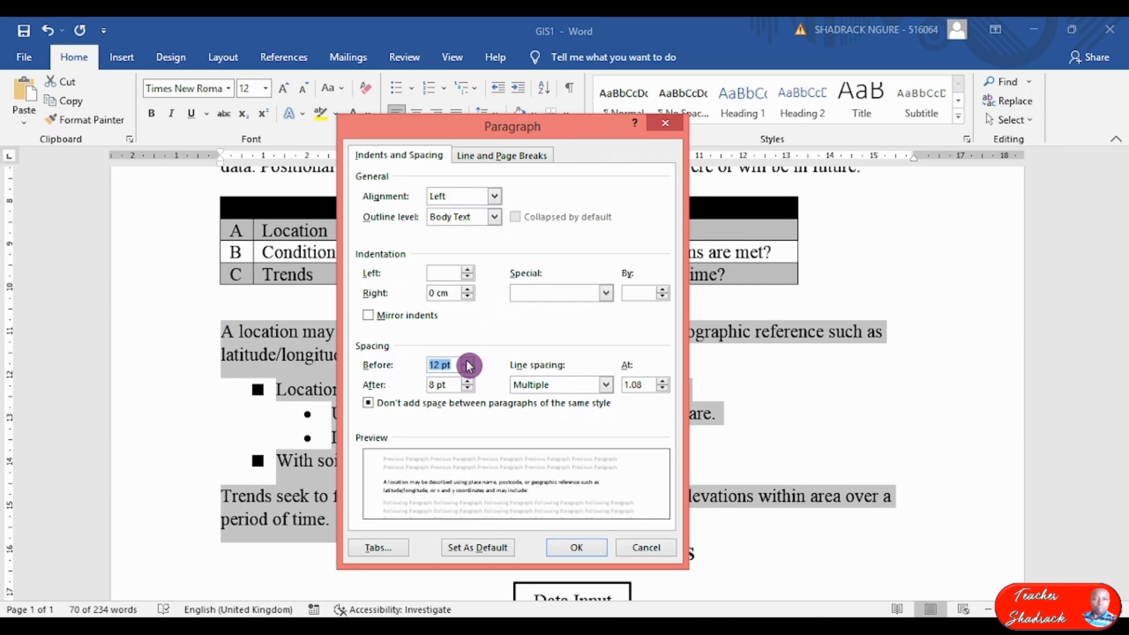
click(469, 381)
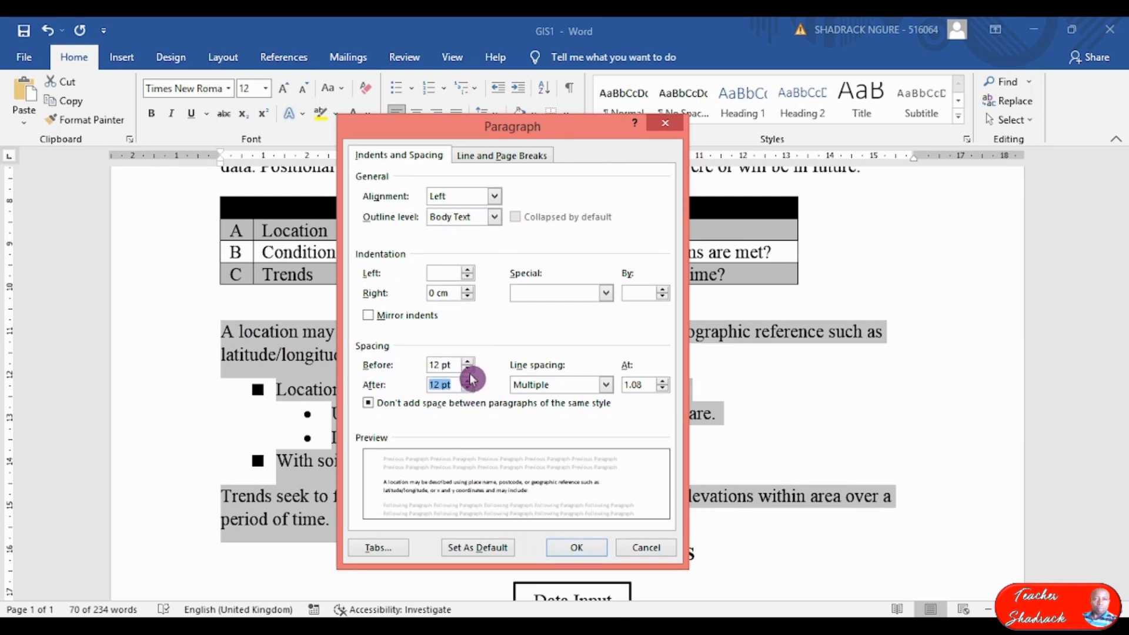
click(576, 547)
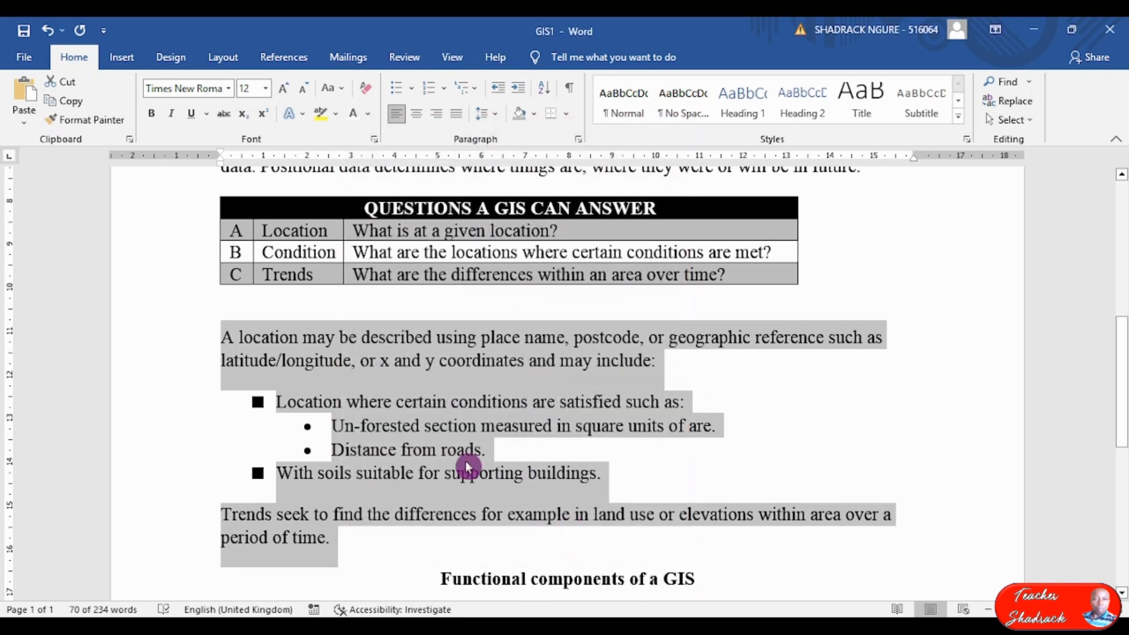
click(445, 514)
scroll(464, 482, down, 5)
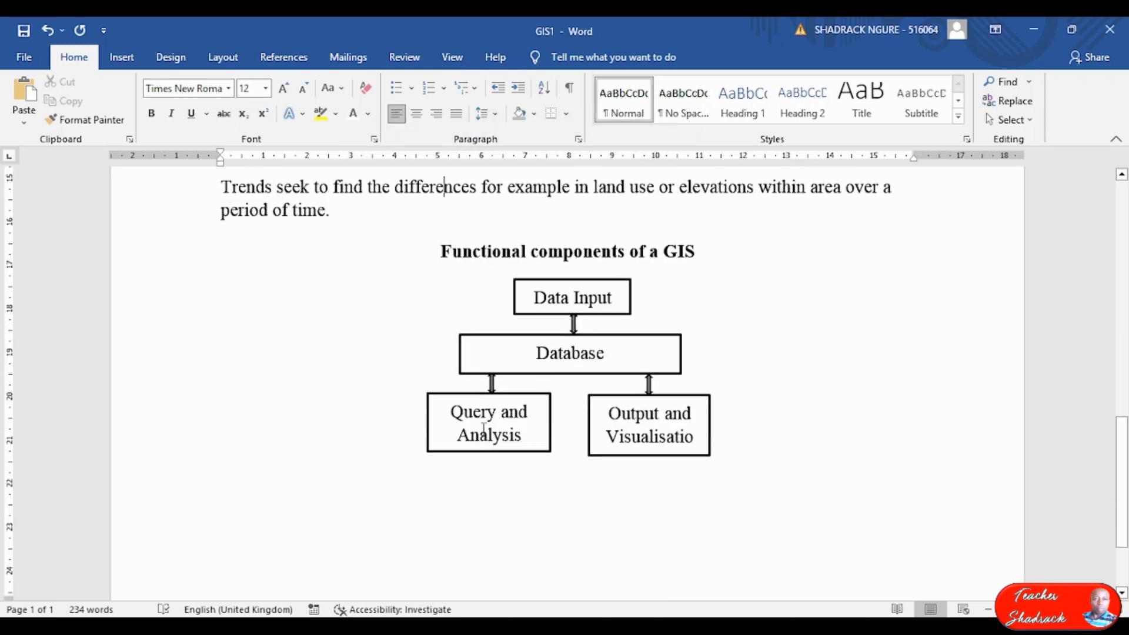
scroll(483, 435, up, 7)
scroll(520, 337, down, 4)
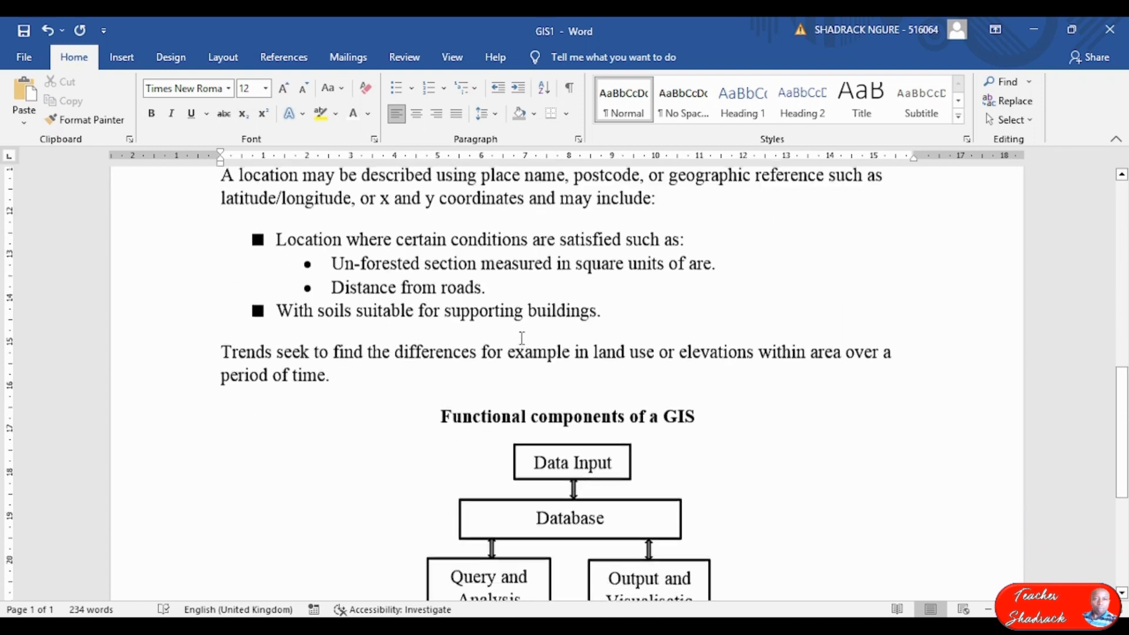
scroll(521, 337, down, 5)
Read the PDF's page 3 questions (b) and (c) on GIS2, then return to GIS1.
key(alt+Tab)
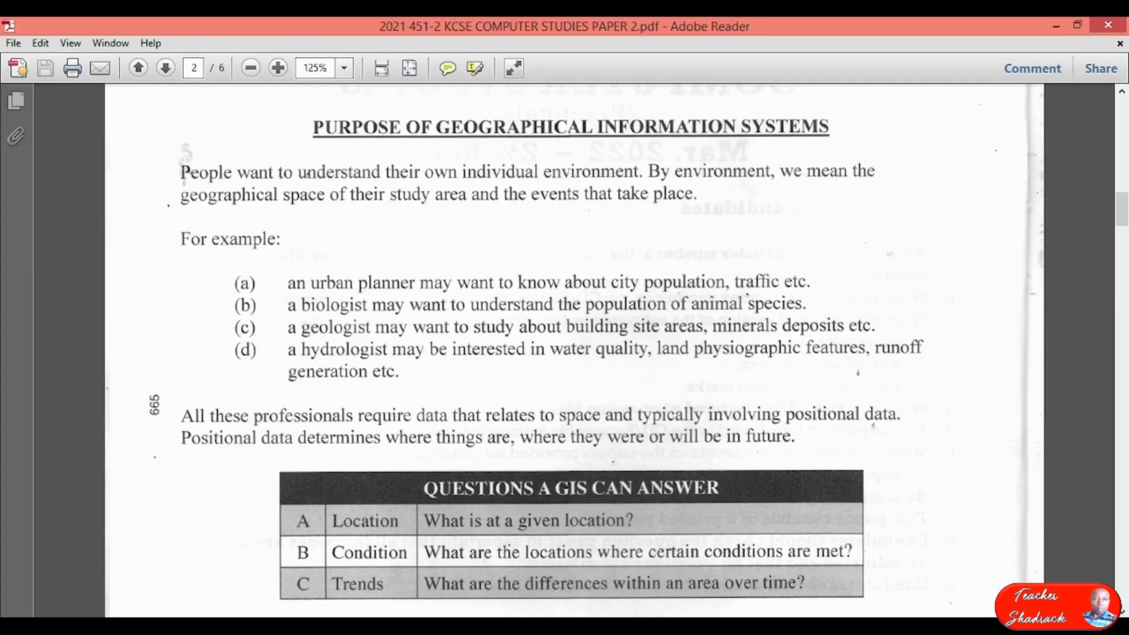
scroll(380, 338, up, 3)
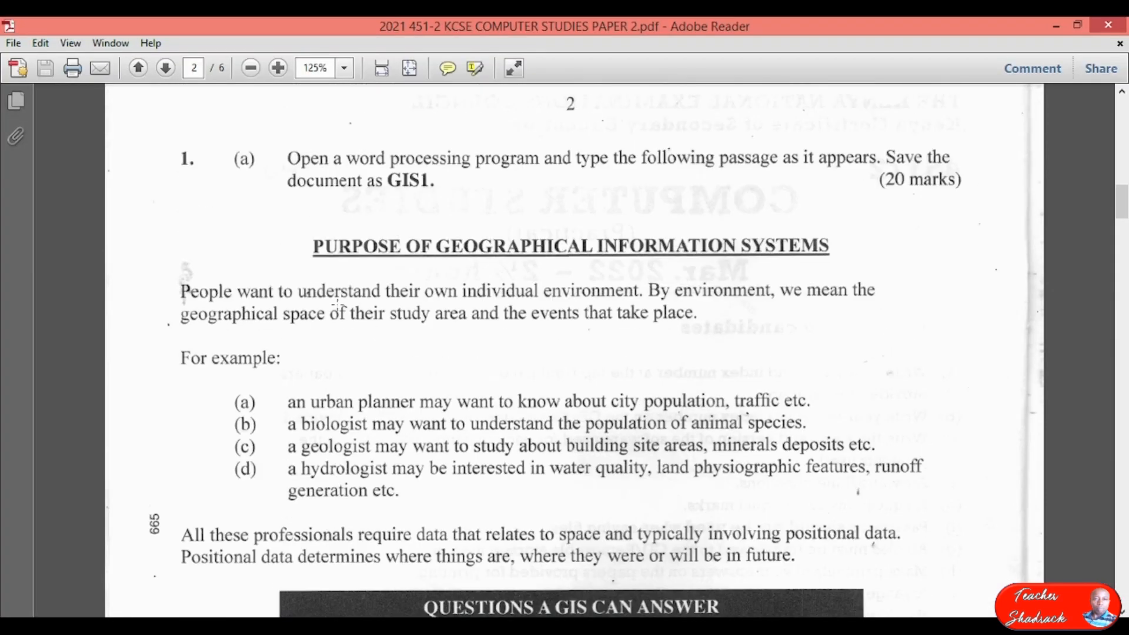
scroll(394, 381, down, 18)
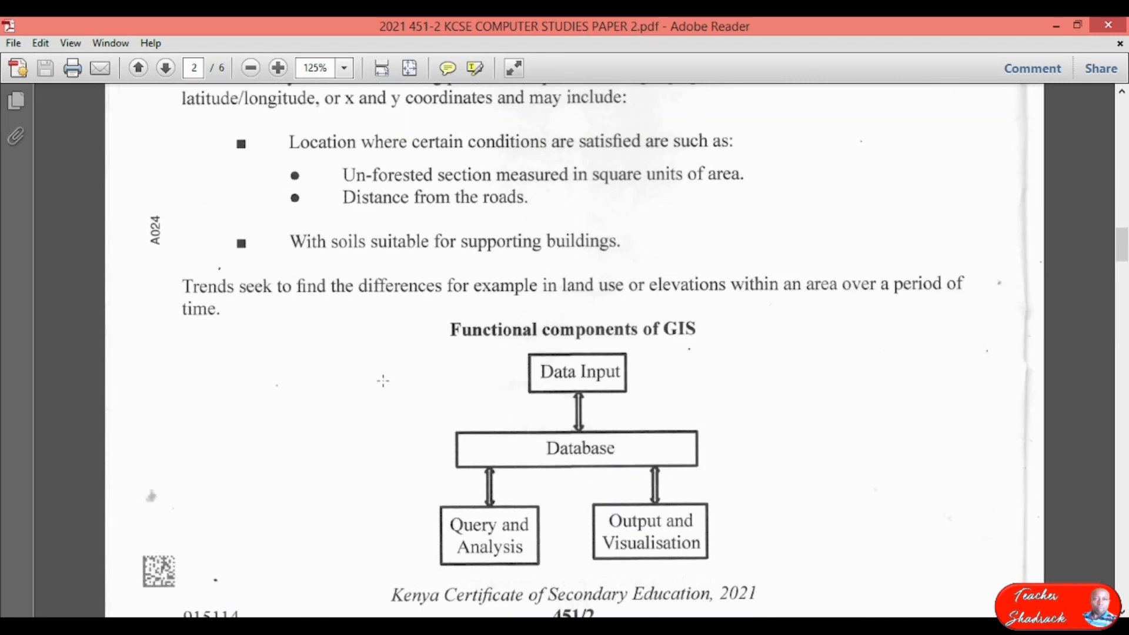
scroll(394, 381, down, 10)
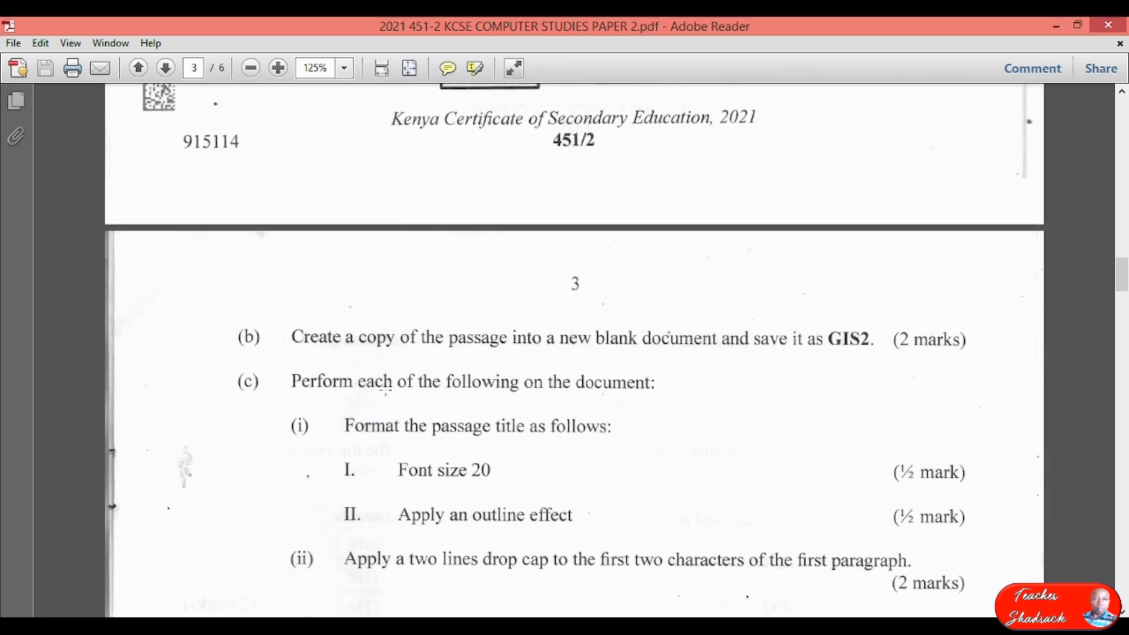
scroll(433, 377, up, 1)
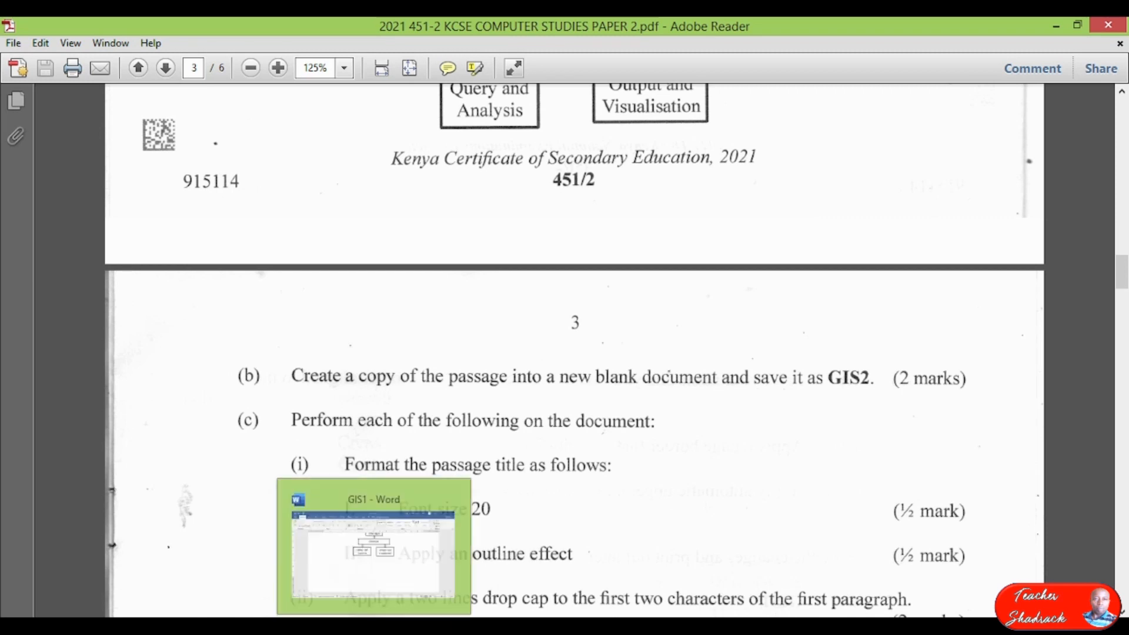
click(388, 615)
scroll(579, 451, up, 5)
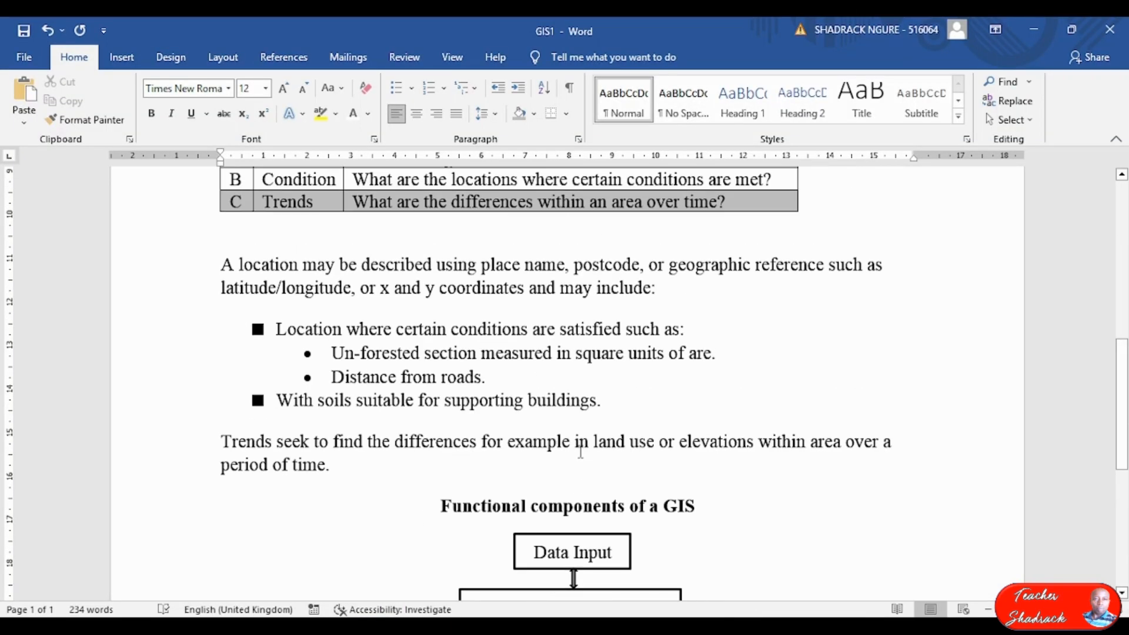
Type a colon after 'For example' and save the GIS1 document.
scroll(580, 451, up, 6)
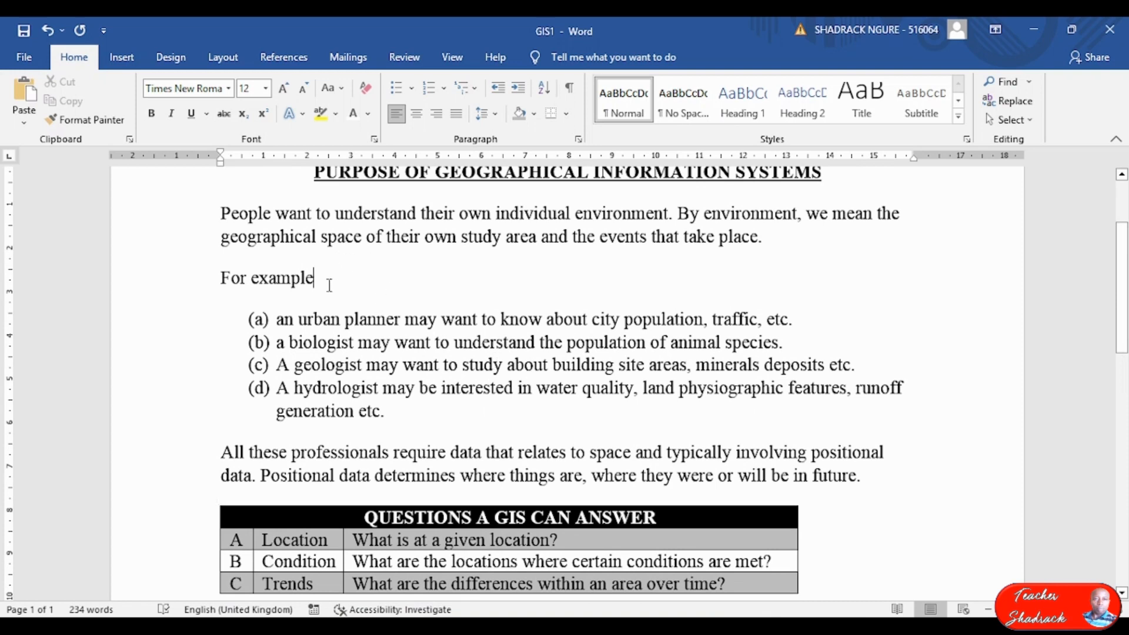
click(329, 285)
text(:)
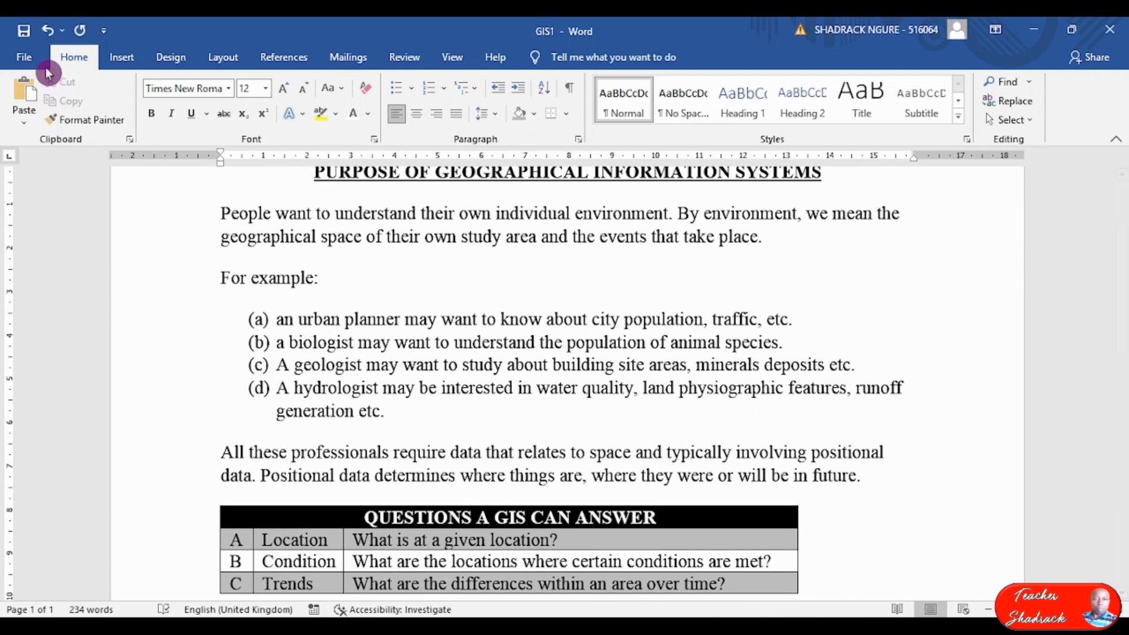
click(25, 32)
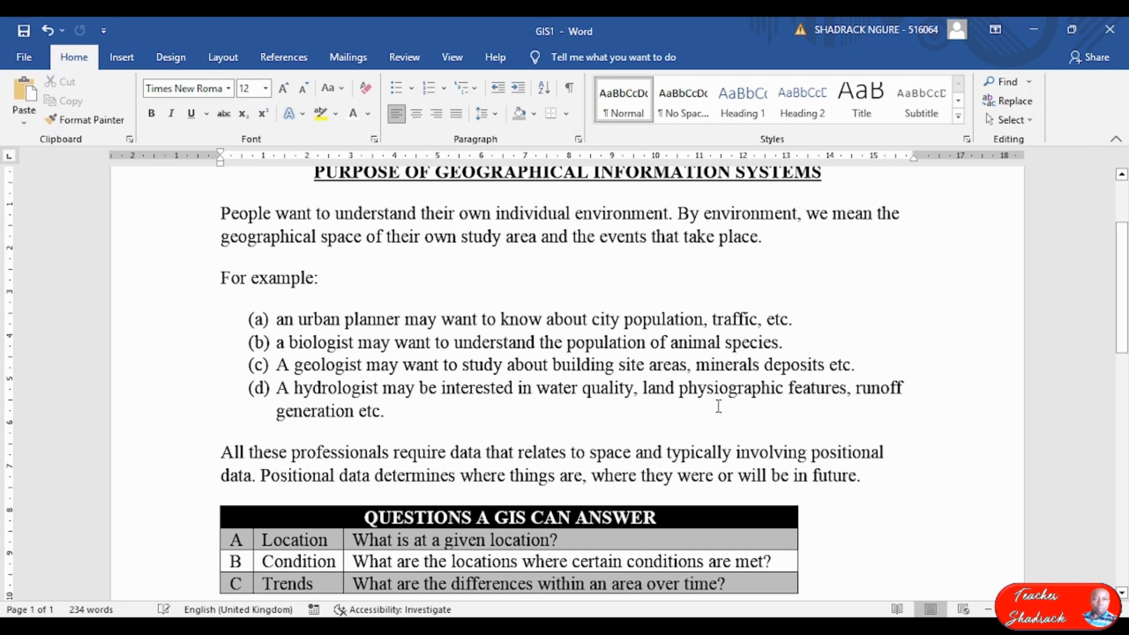
scroll(718, 401, up, 2)
scroll(694, 365, down, 10)
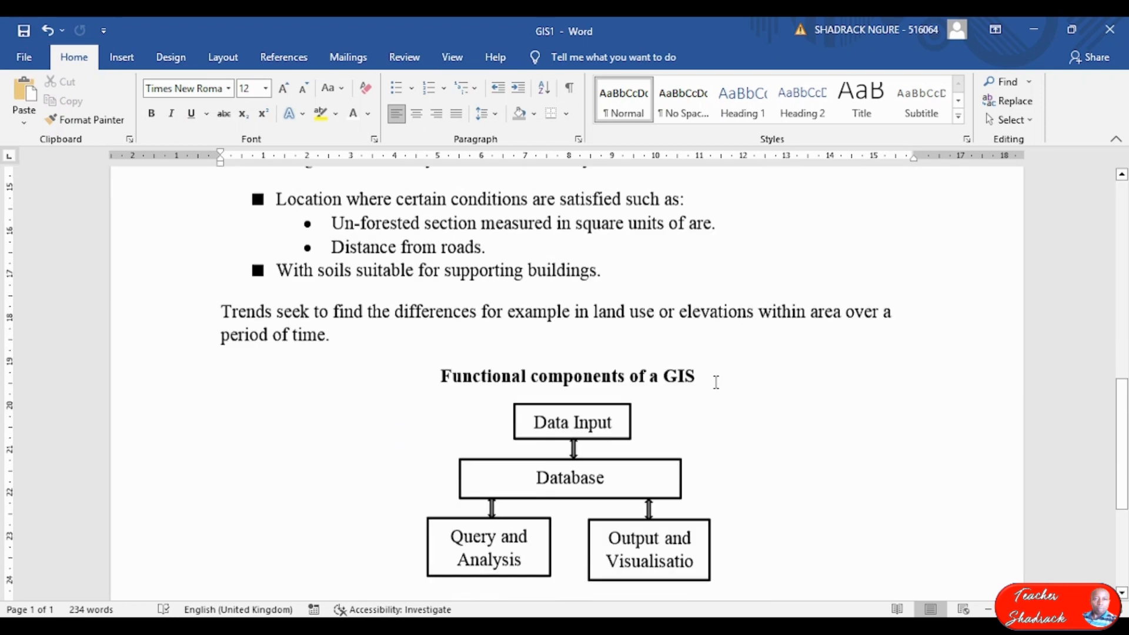
scroll(752, 341, up, 1)
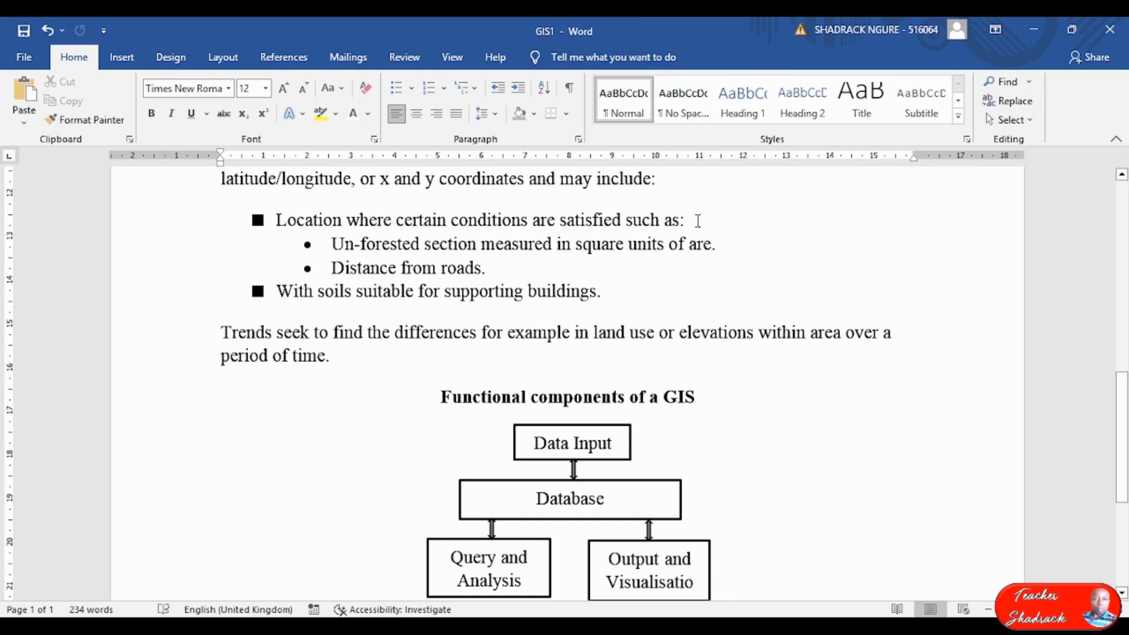
Bring the exam PDF forward and scroll page 3 to read the GIS2 tasks.
click(708, 587)
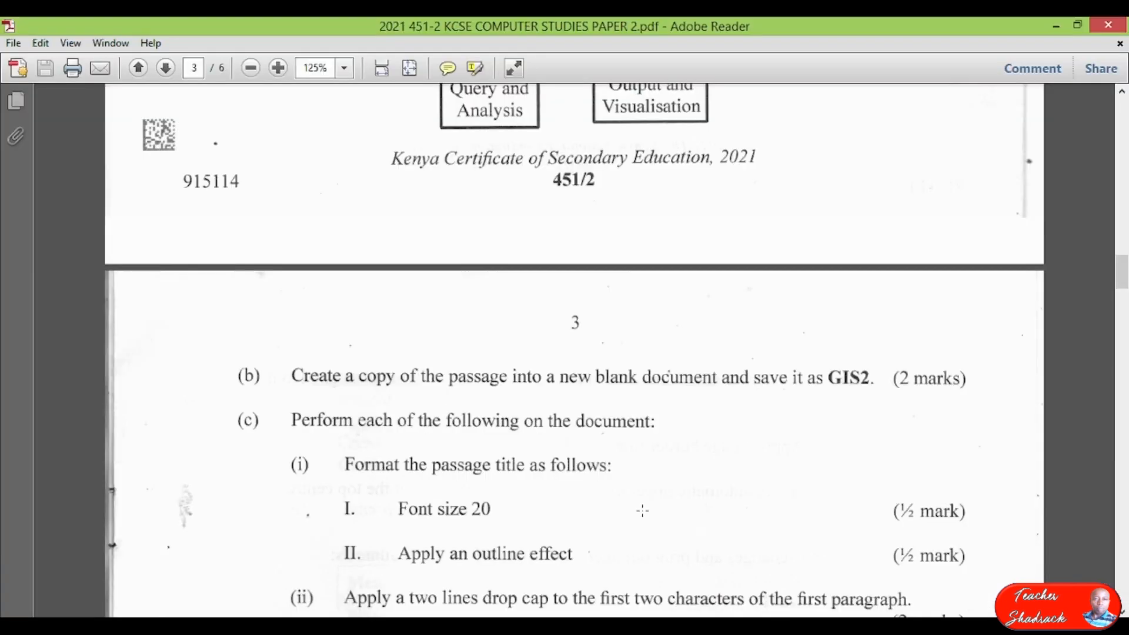
scroll(410, 317, down, 5)
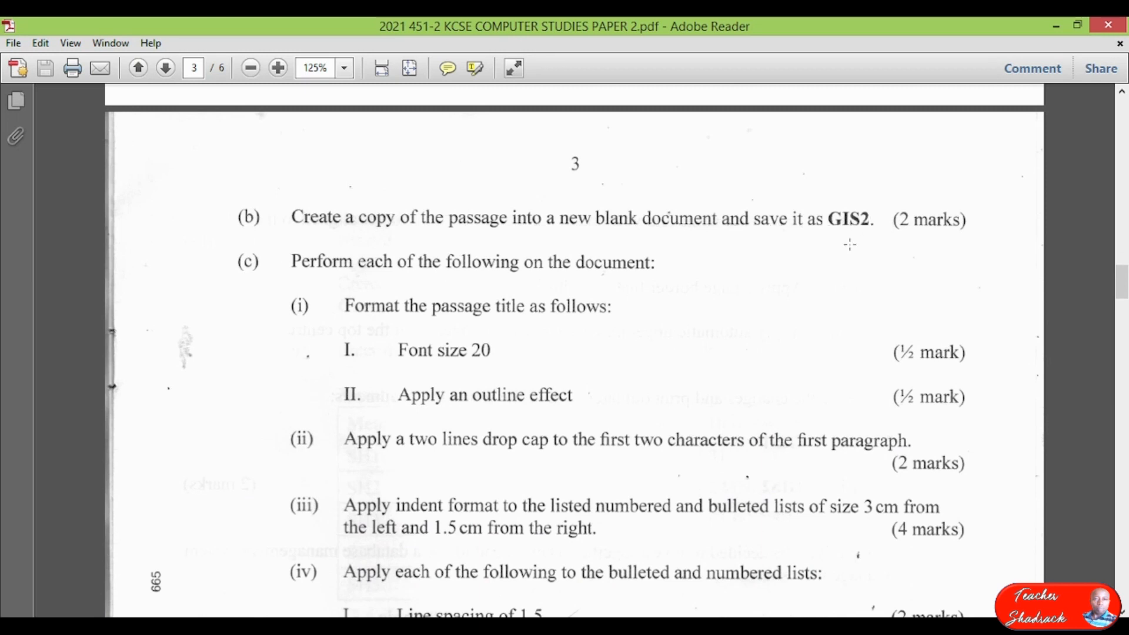
click(402, 547)
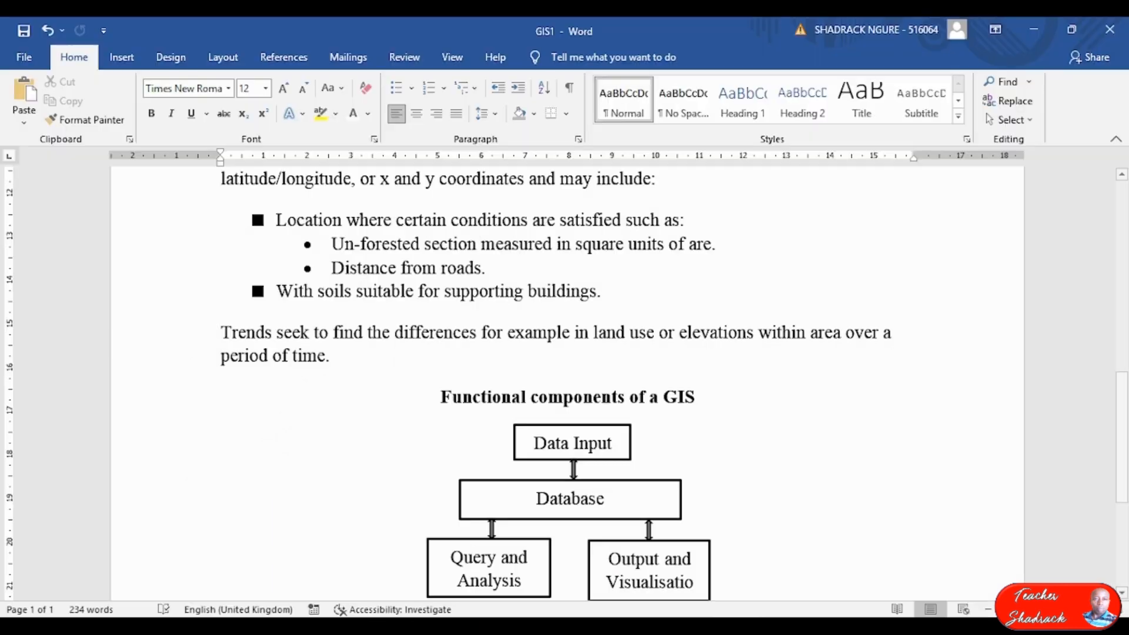
scroll(556, 483, up, 10)
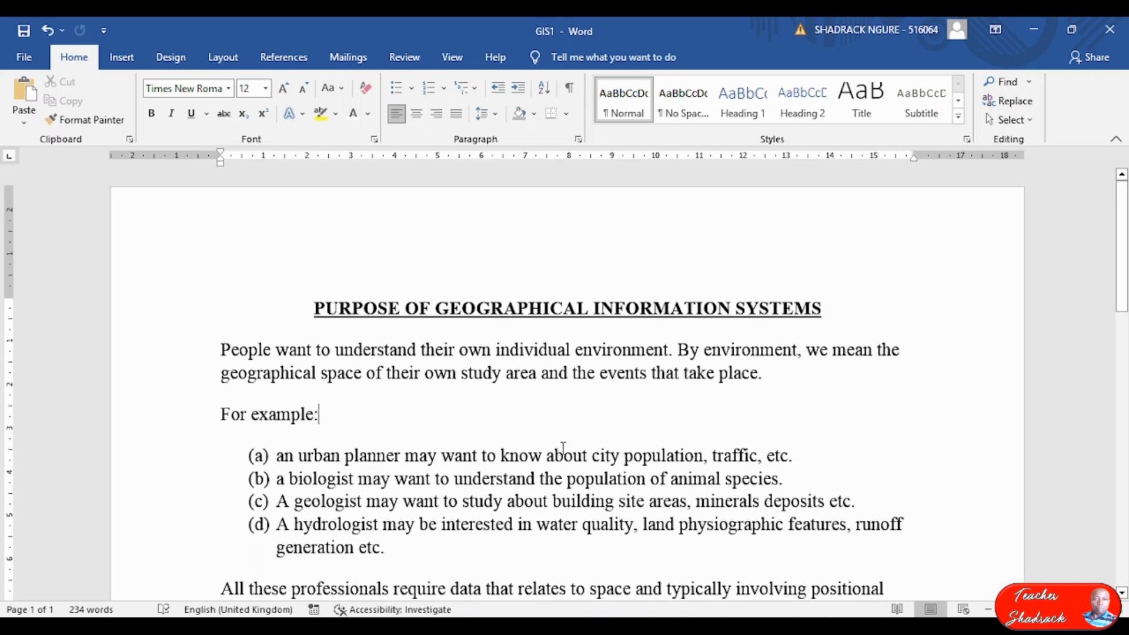
scroll(563, 445, down, 3)
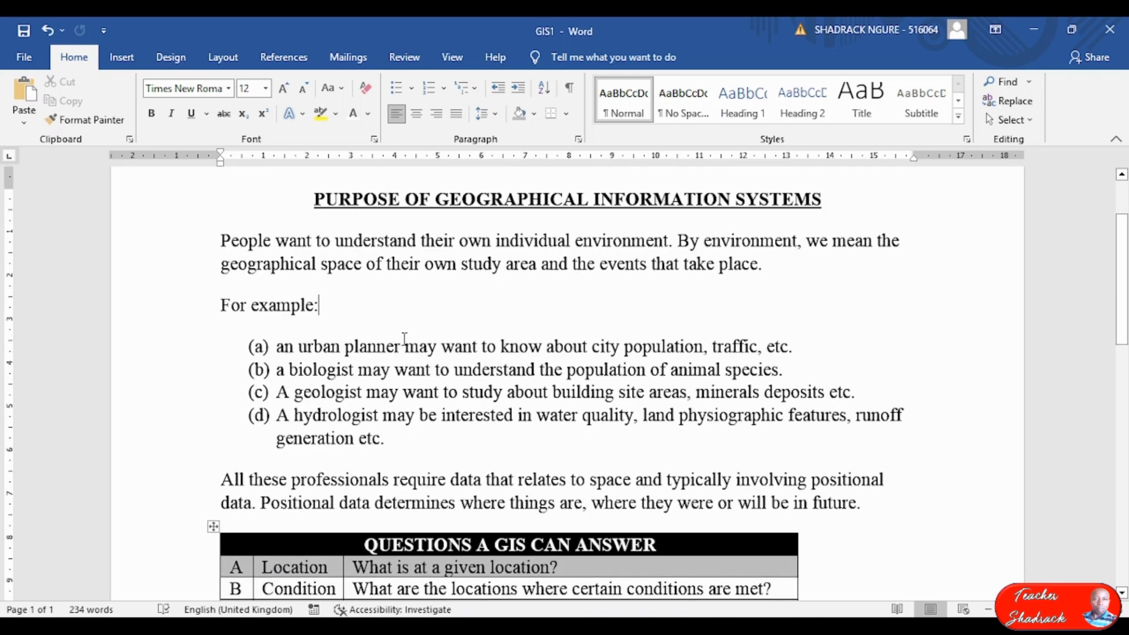
click(22, 54)
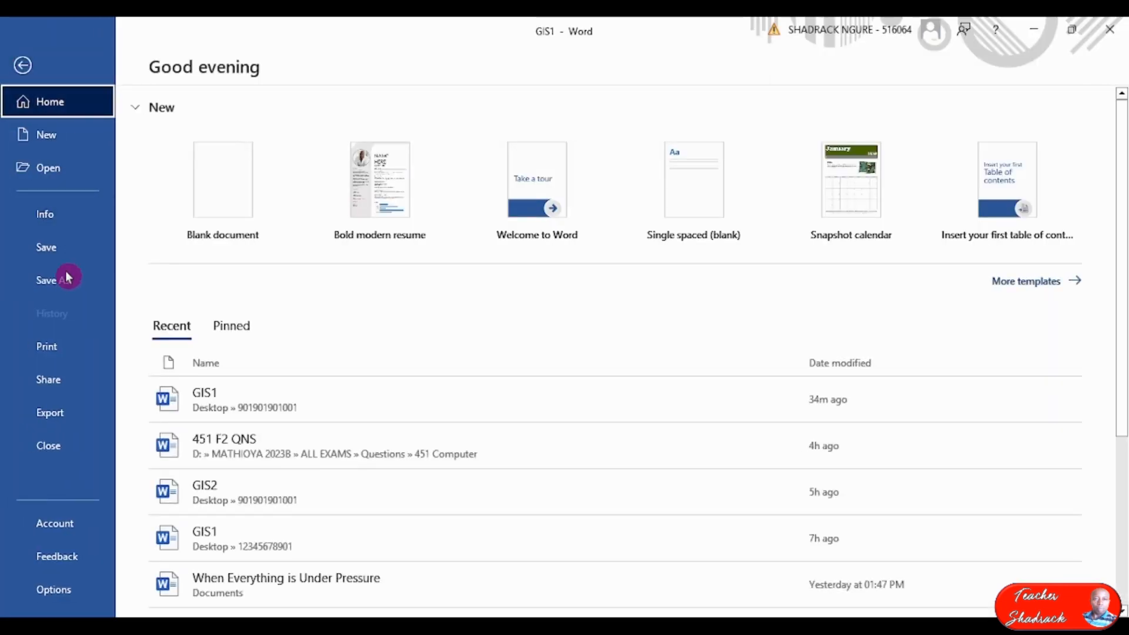
click(68, 274)
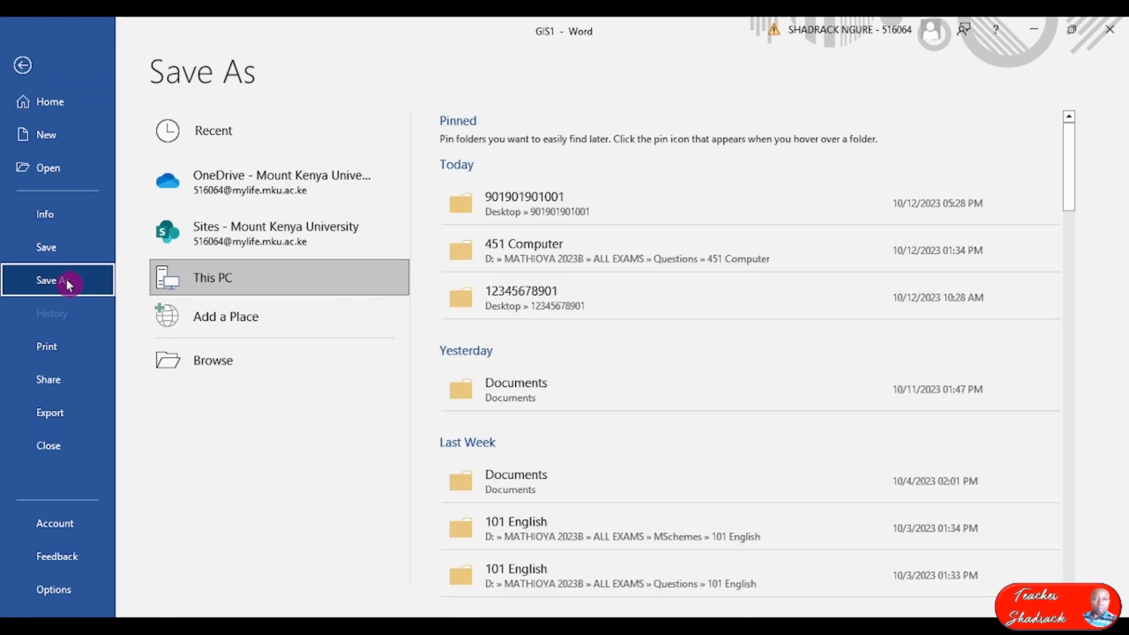
click(212, 361)
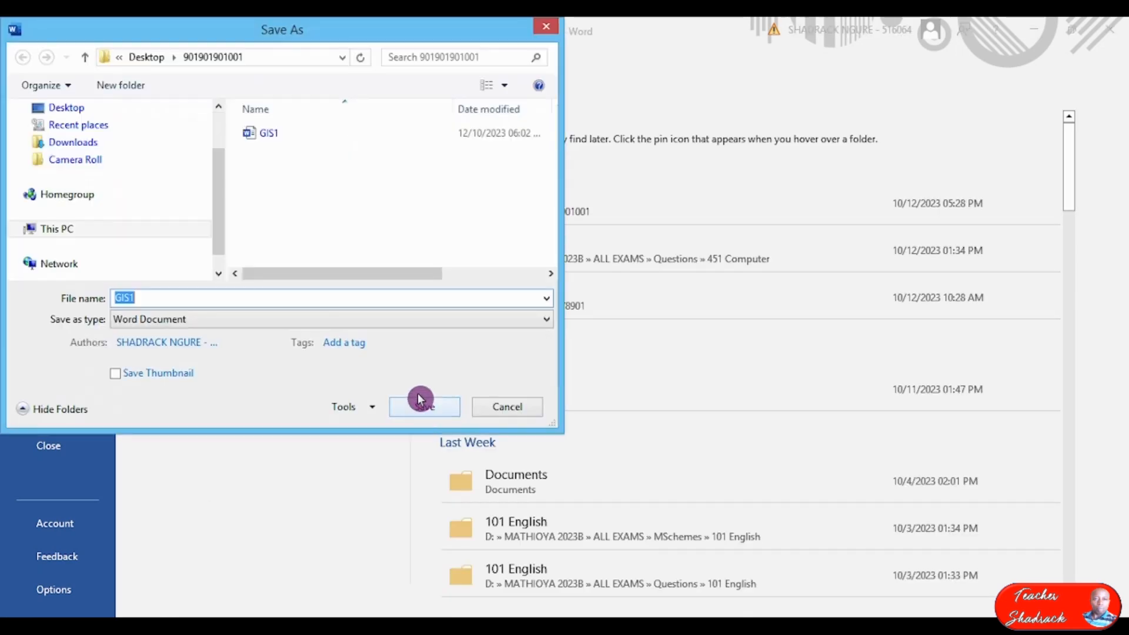
drag(221, 231, 219, 126)
click(73, 169)
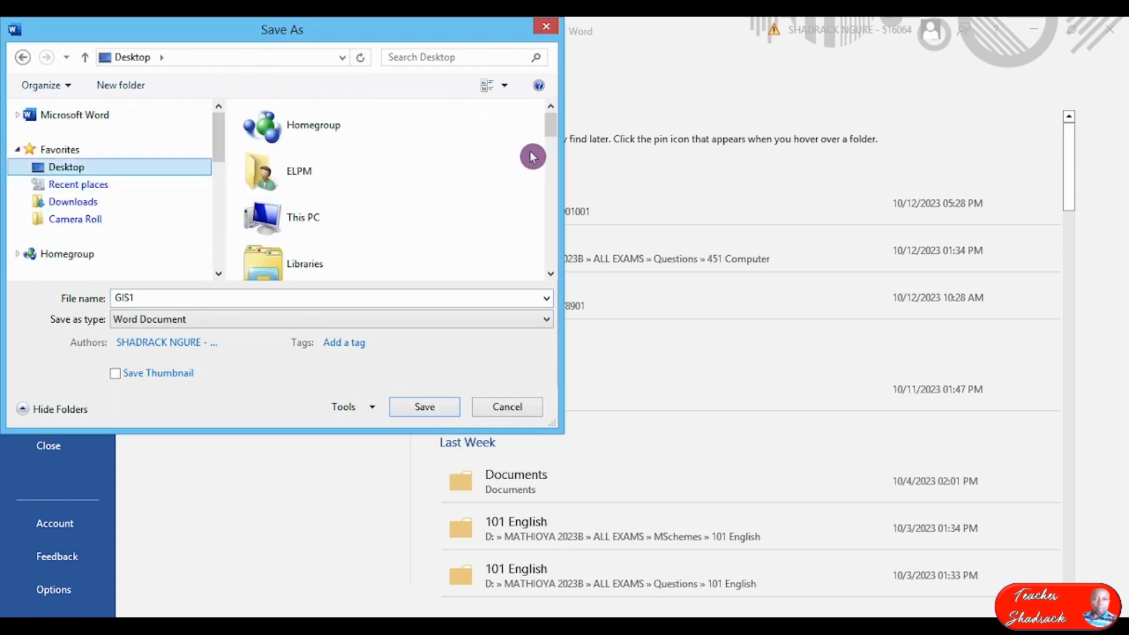
drag(549, 126, 546, 167)
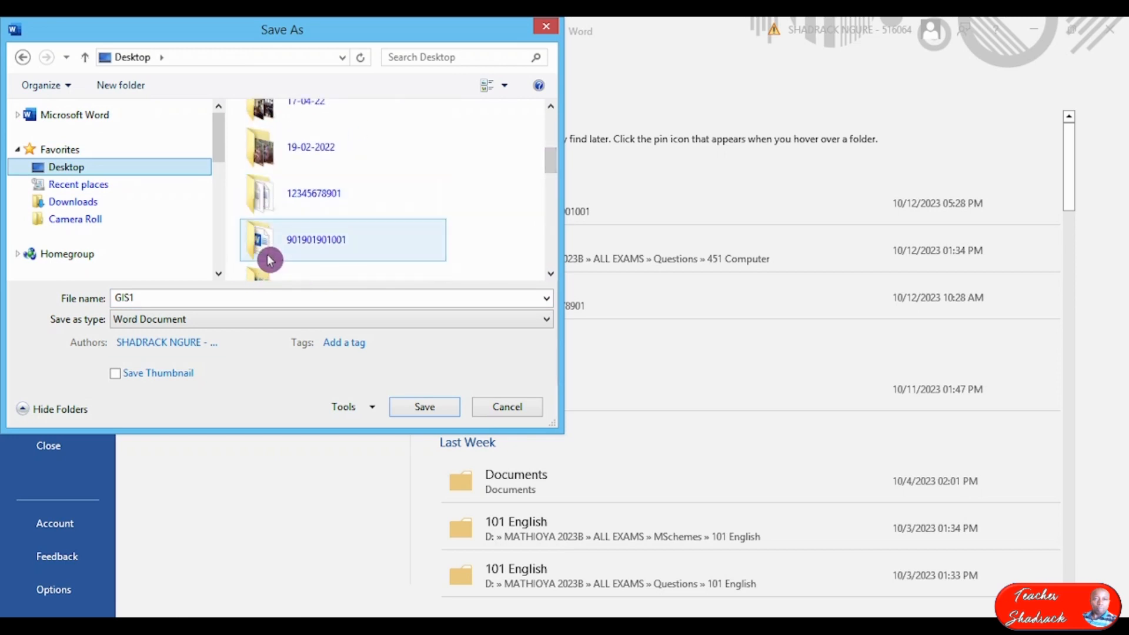
double_click(328, 248)
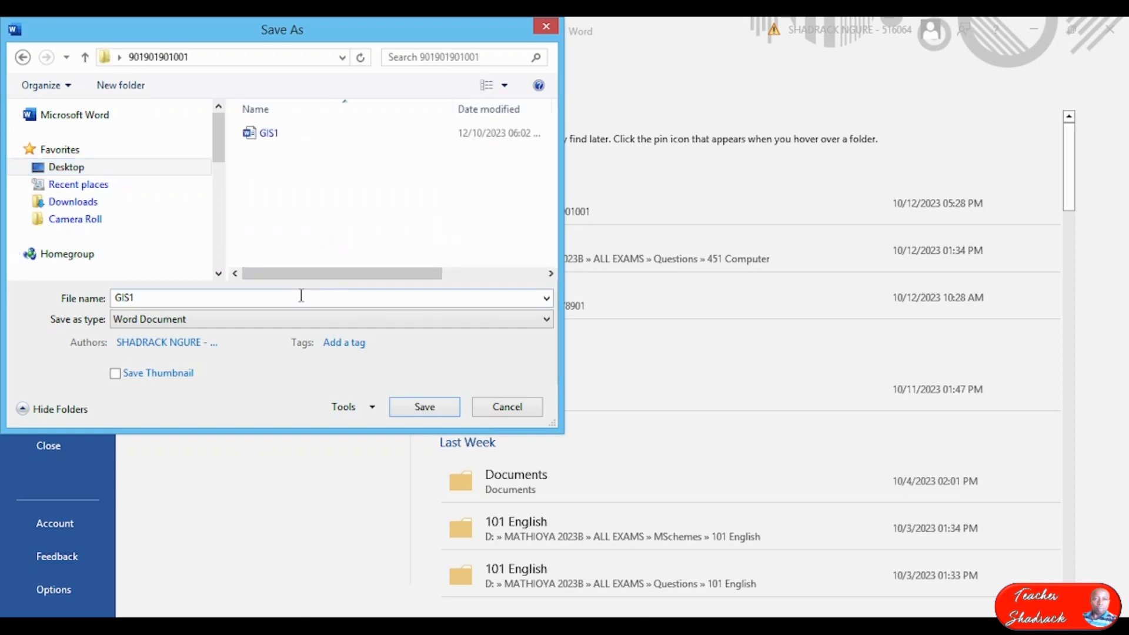
Change the file name from GIS1 to GIS2 and save the copy.
click(275, 136)
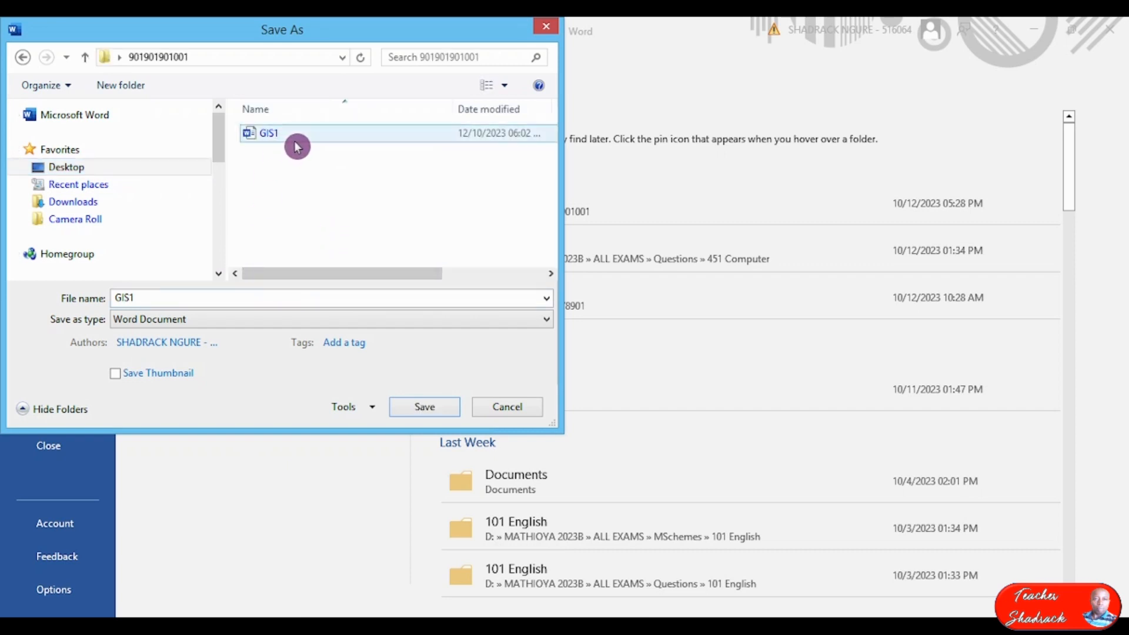
double_click(174, 293)
click(174, 293)
click(248, 394)
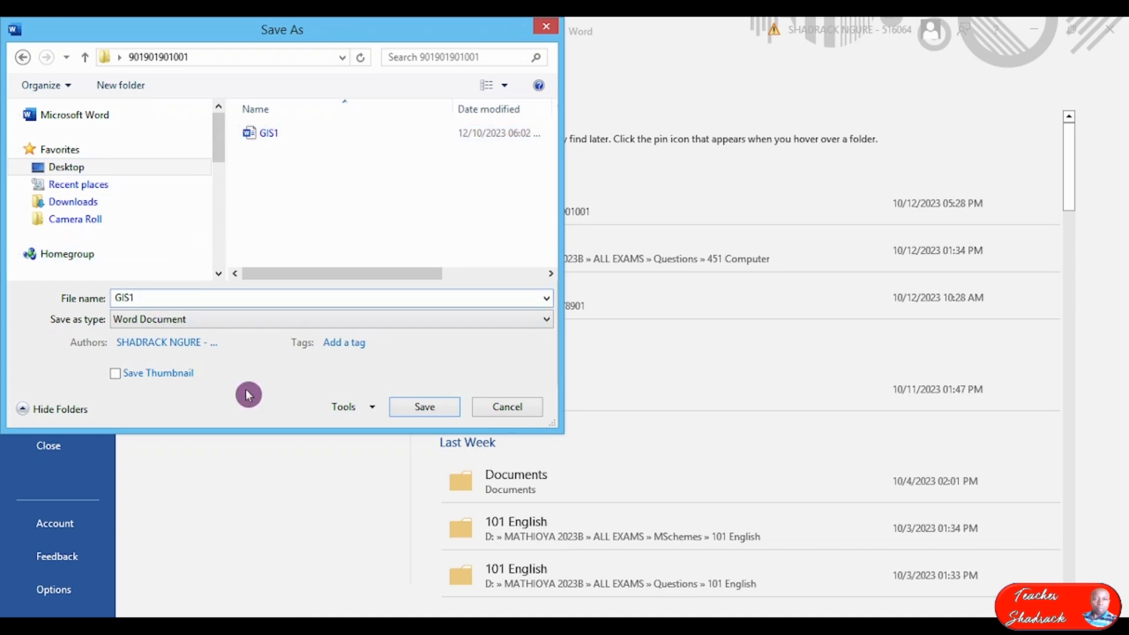
key(BackSpace)
text(2)
click(417, 410)
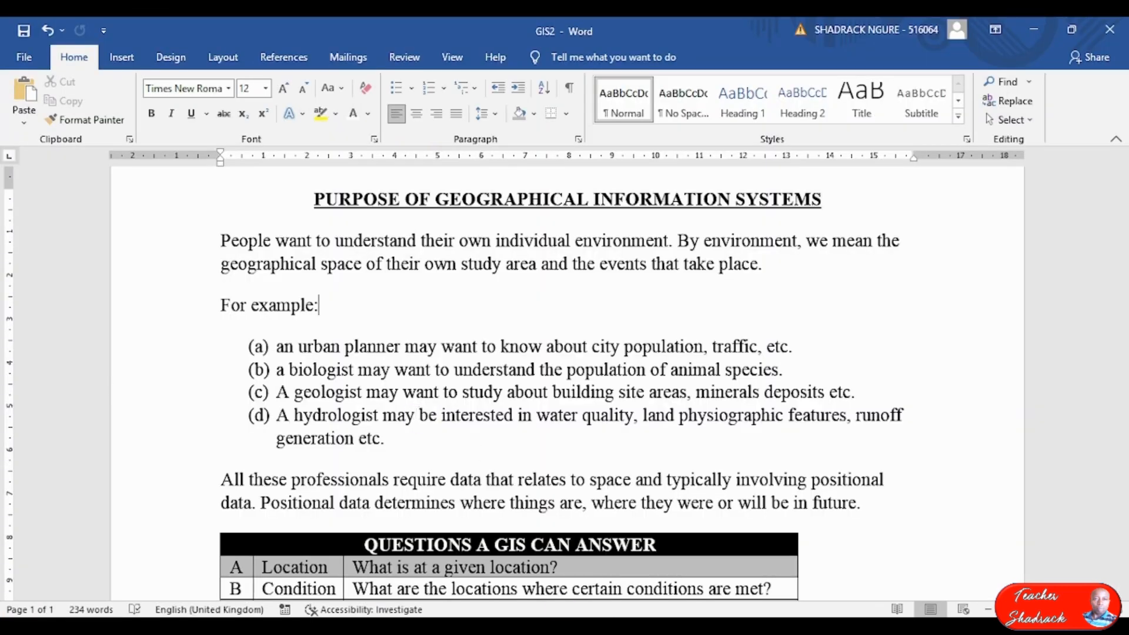
key(alt+Tab)
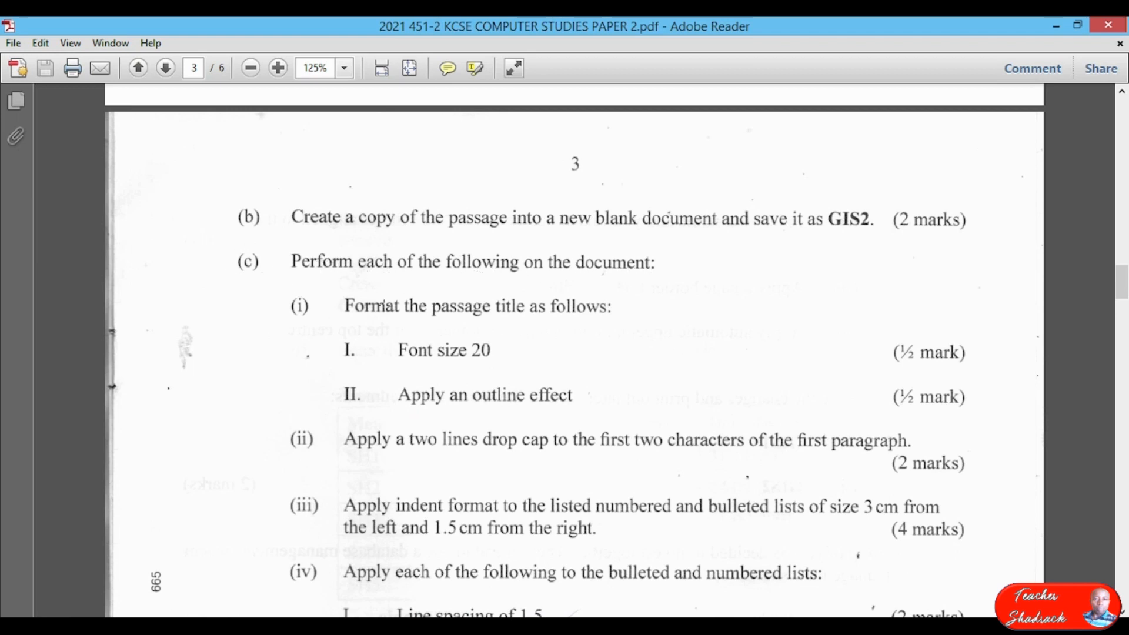
scroll(400, 308, down, 1)
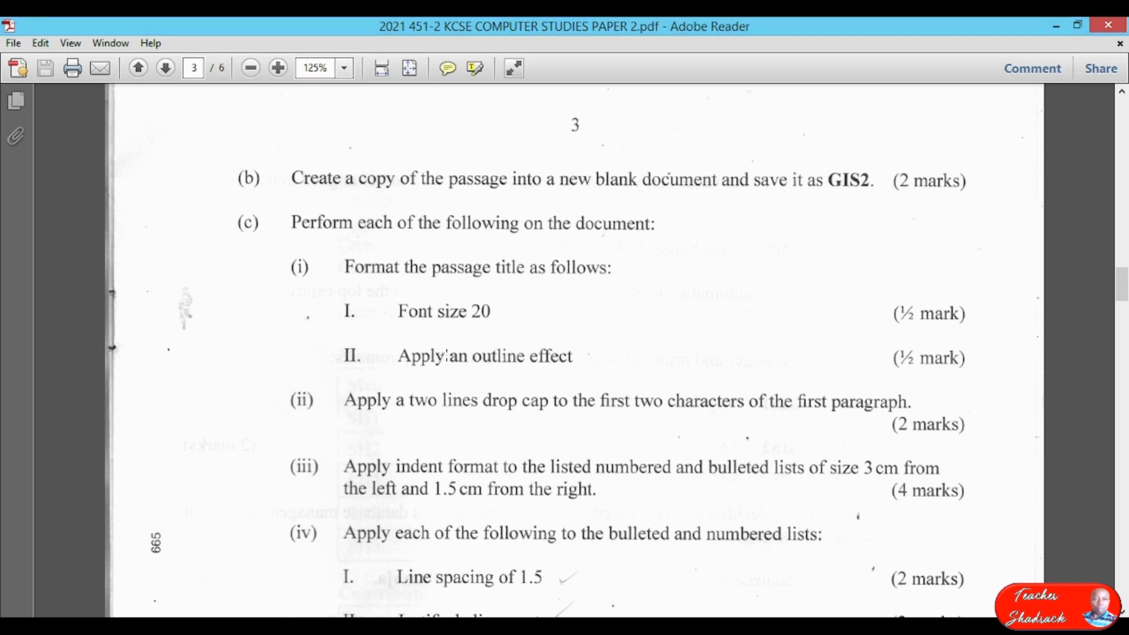
Set the title 'PURPOSE OF GEOGRAPHICAL INFORMATION SYSTEMS' in GIS2 to 20 pt.
key(alt+Tab)
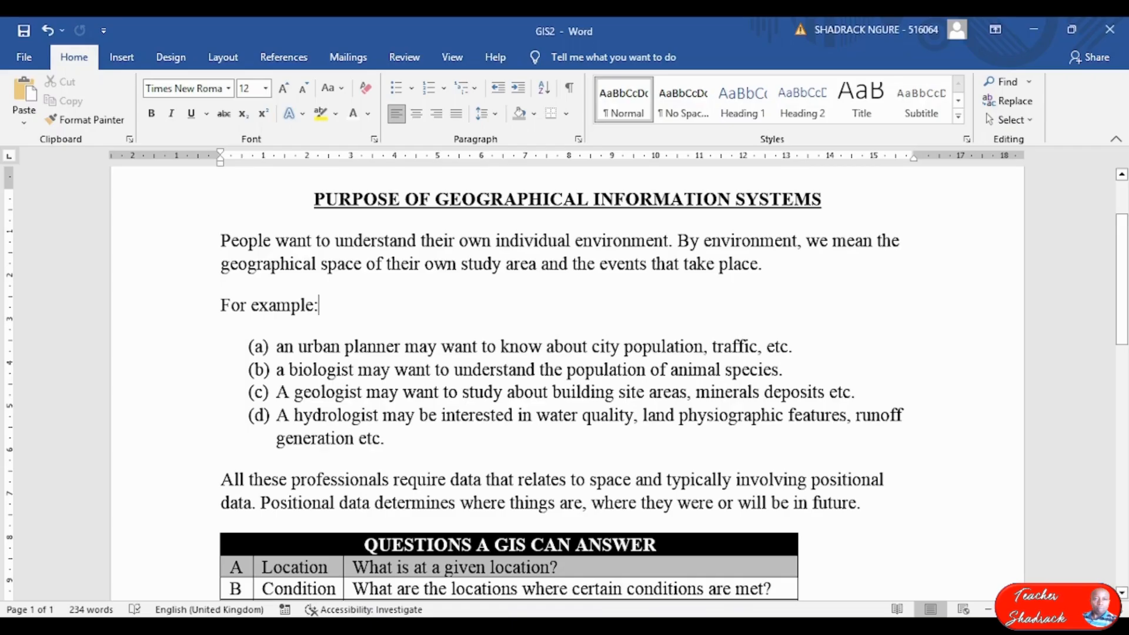
drag(307, 204, 832, 207)
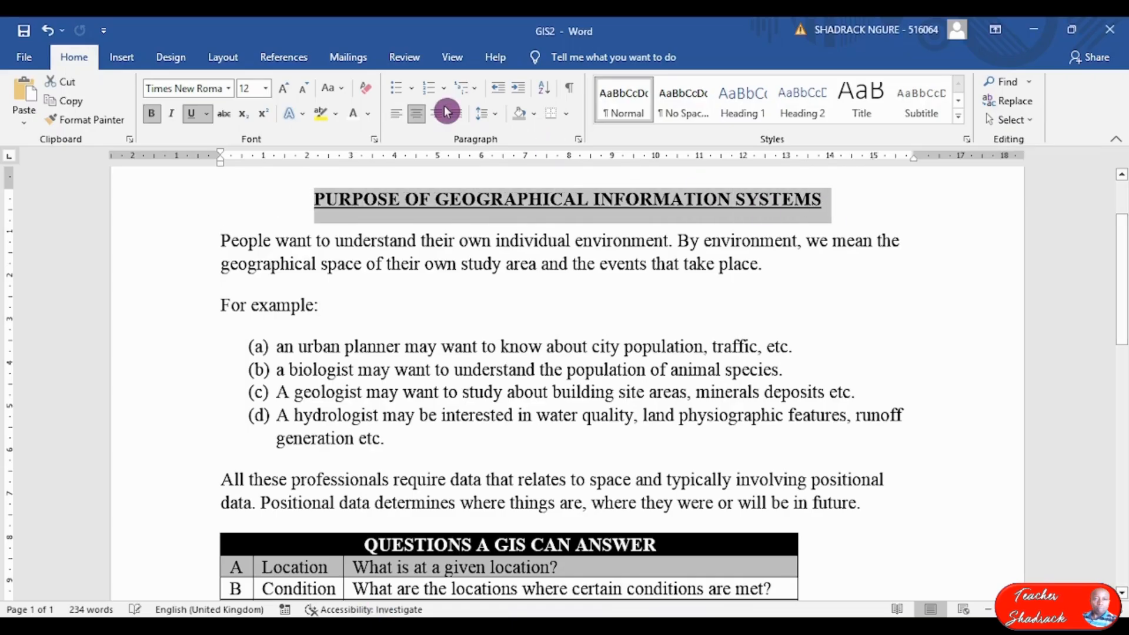
scroll(565, 306, up, 2)
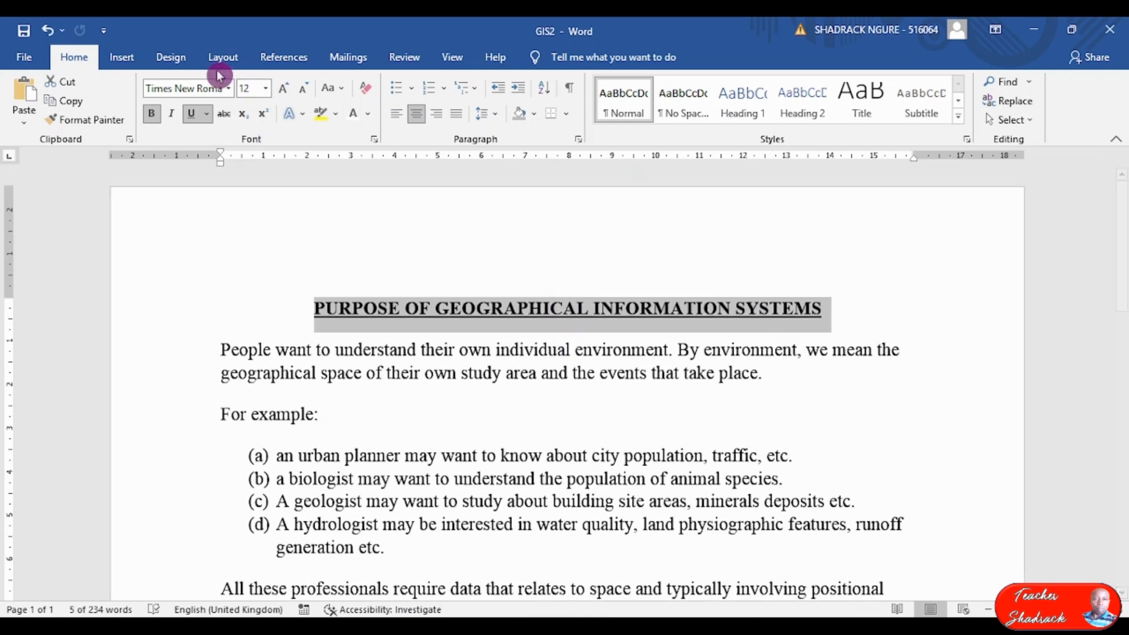
click(265, 88)
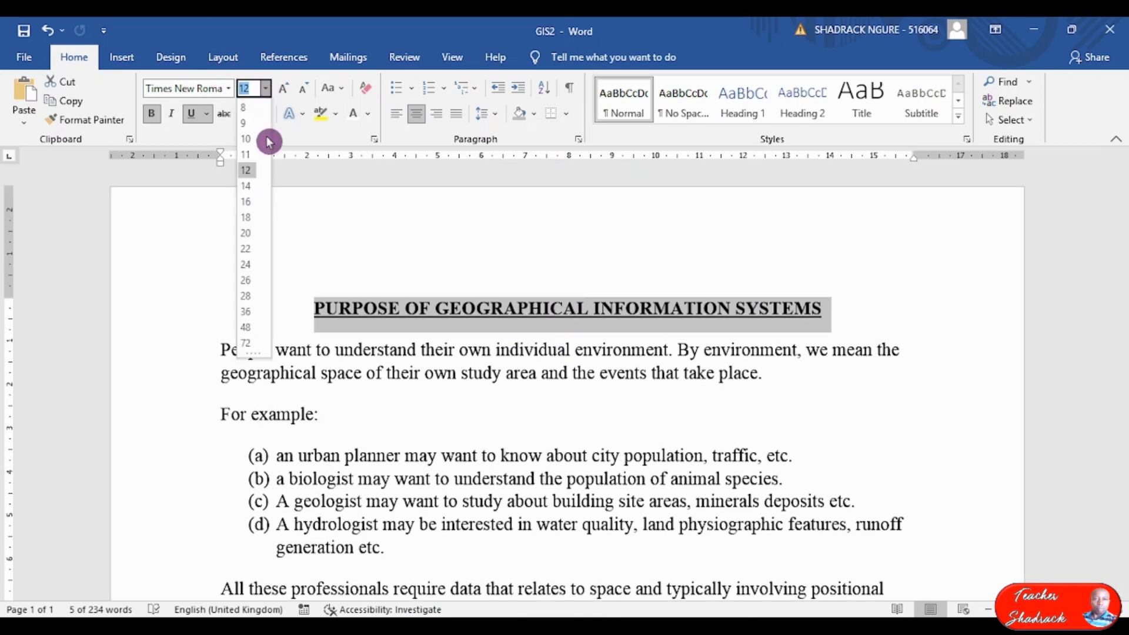
click(250, 234)
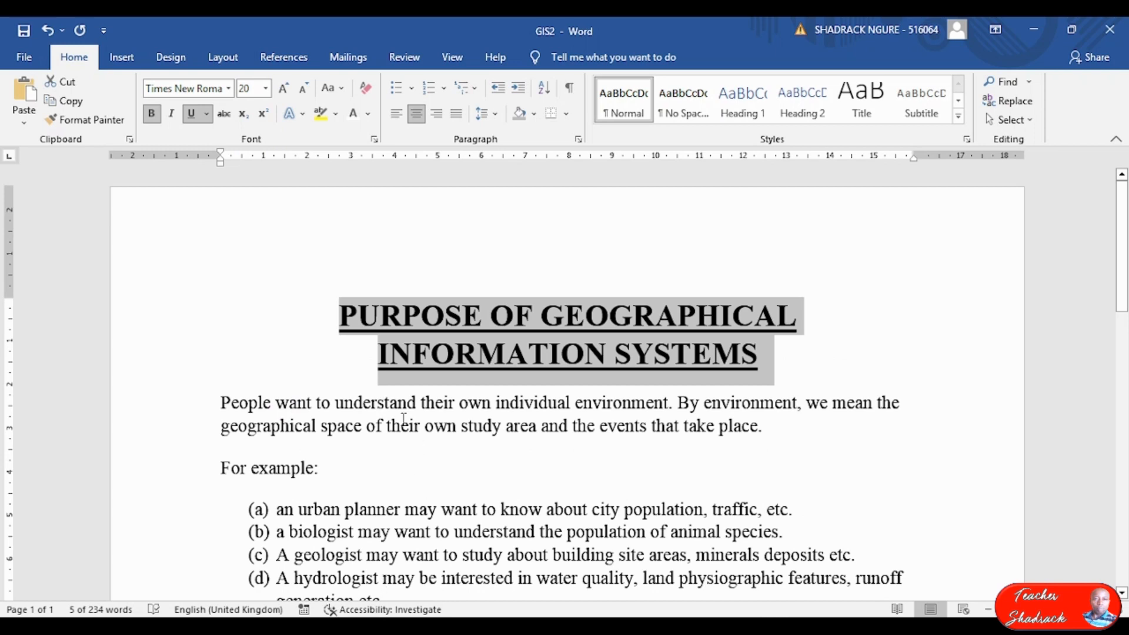
Apply the 'Fill: White; Outline: Blue, Accent color 5; Shadow' text effect to the title.
click(430, 353)
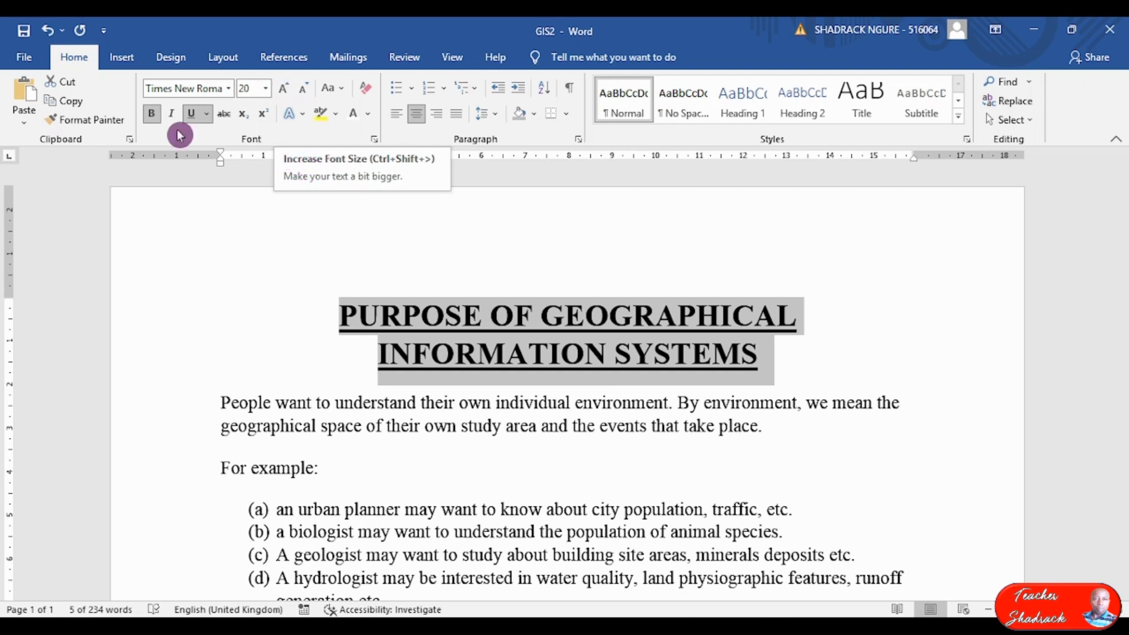
click(302, 115)
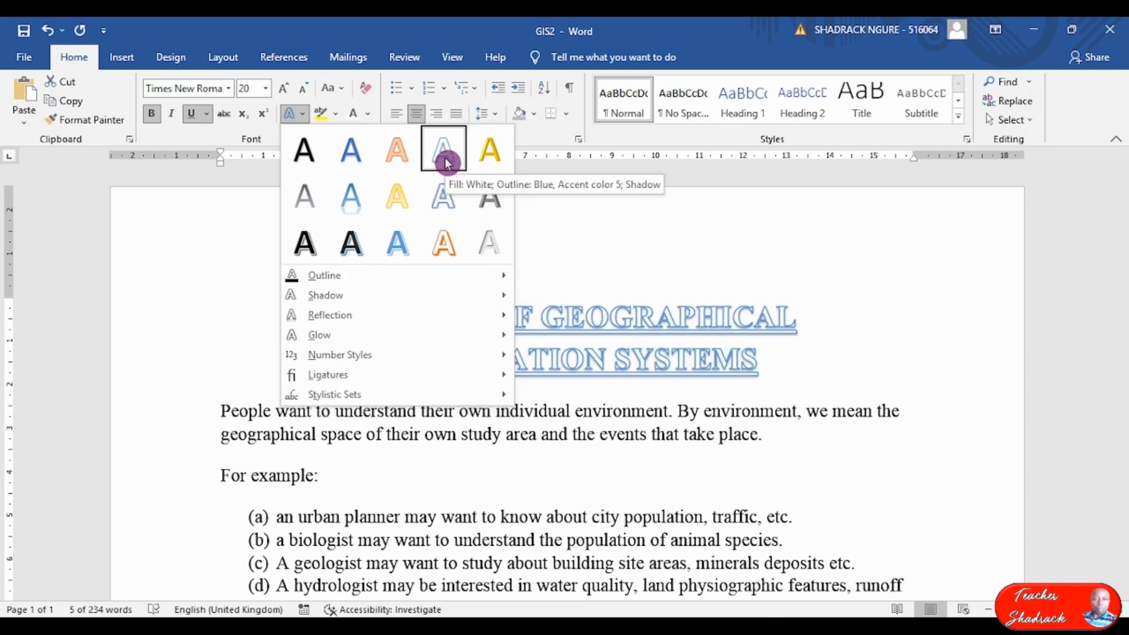
click(447, 163)
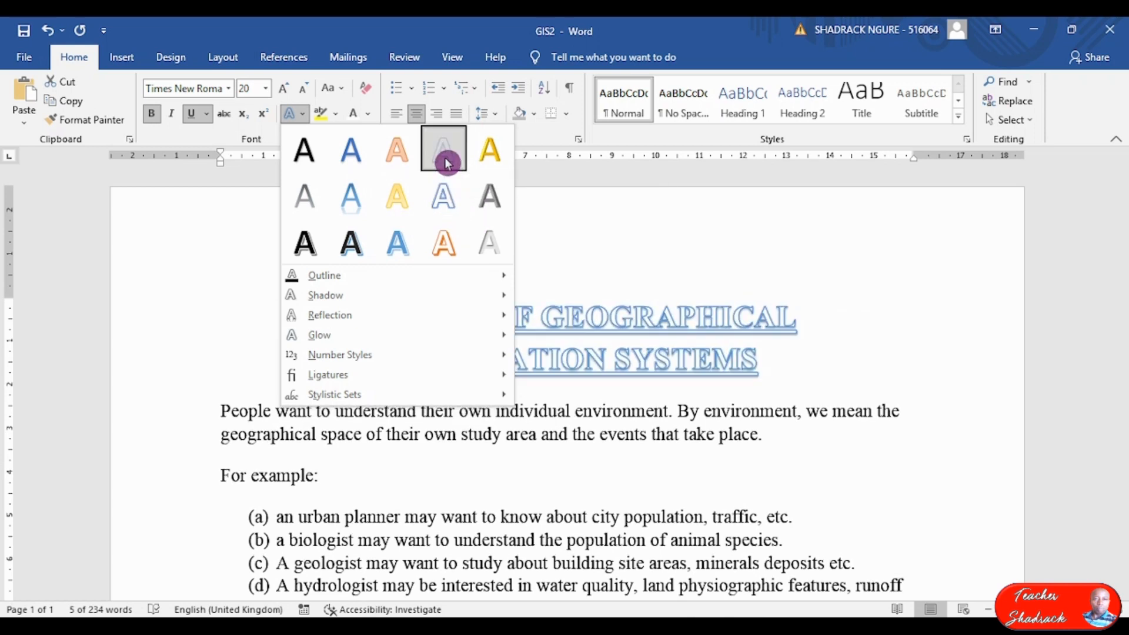
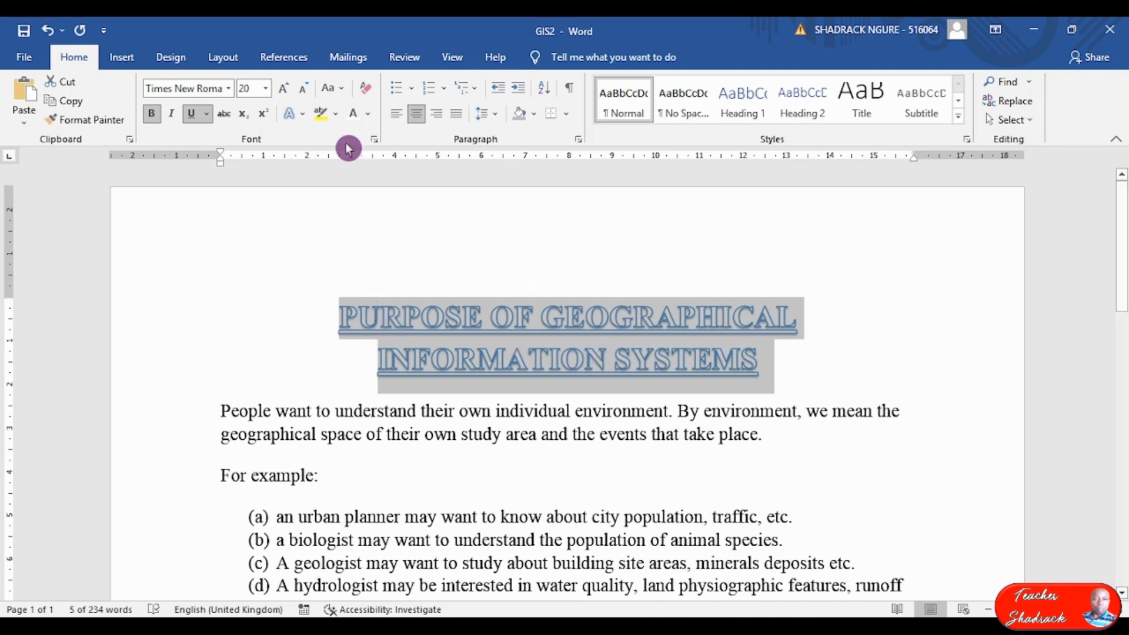
Make the title text black and give it a black outline text effect.
click(370, 114)
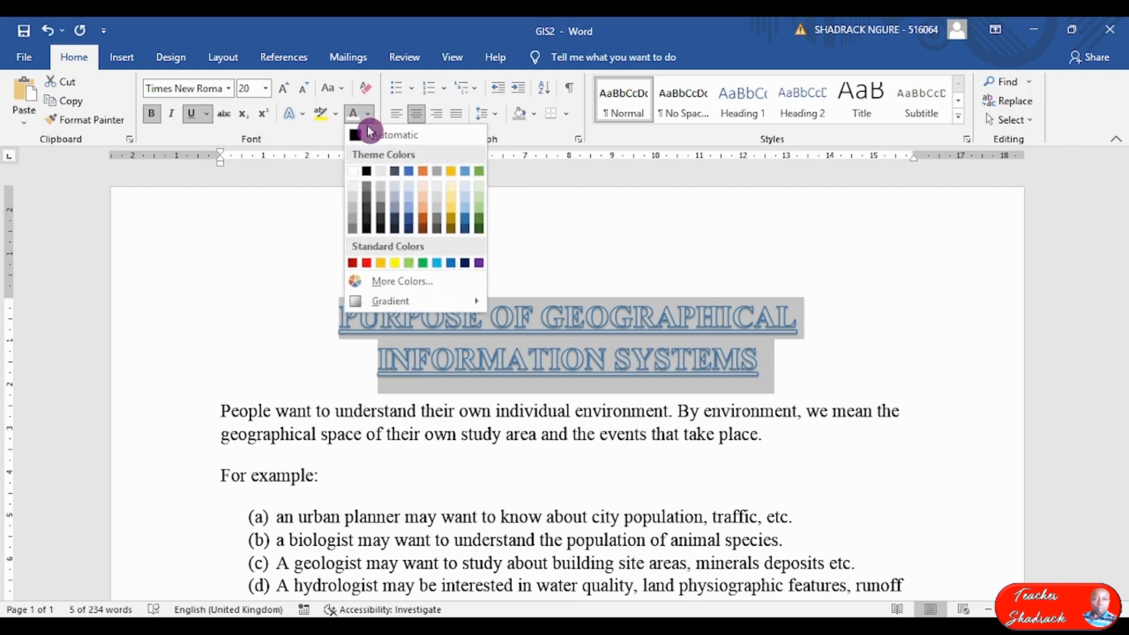
click(367, 172)
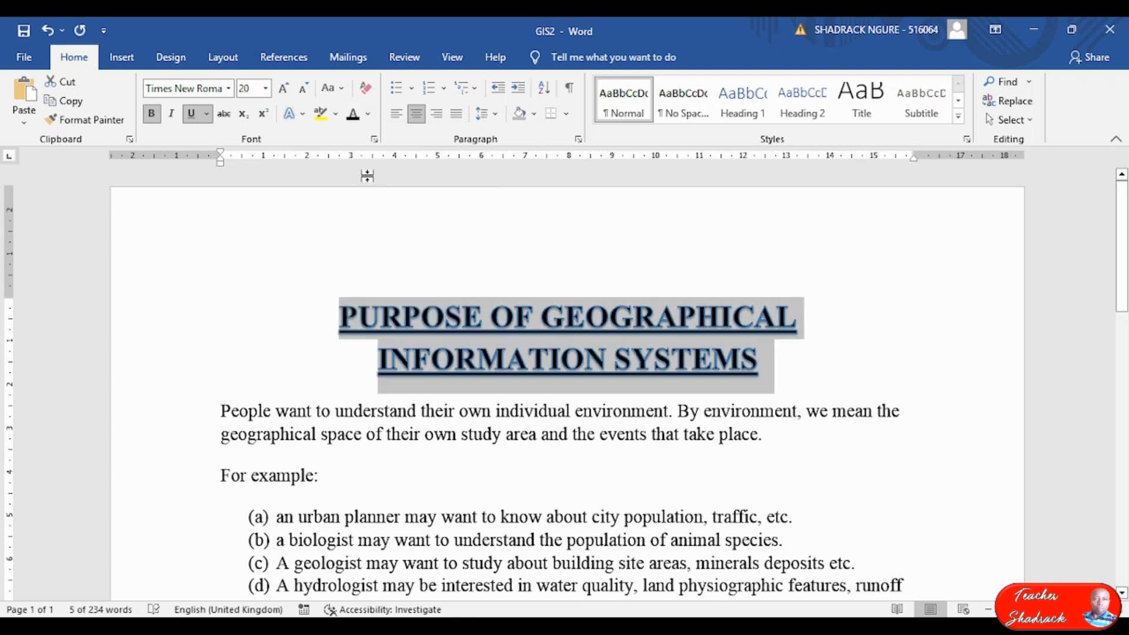
click(308, 121)
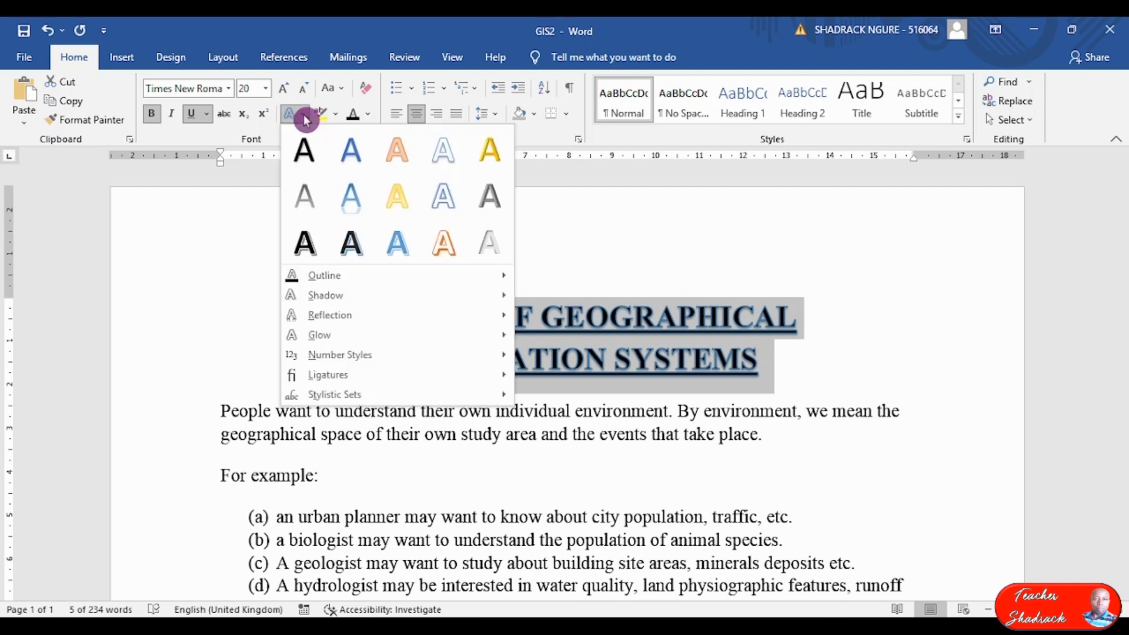
mouse_move(323, 270)
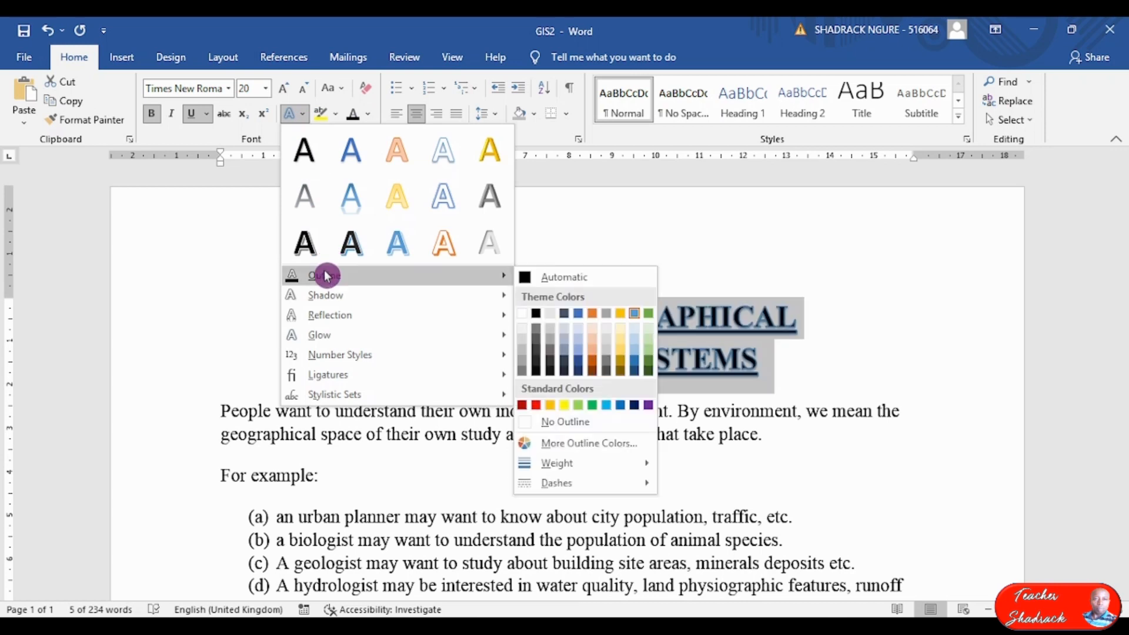
click(537, 321)
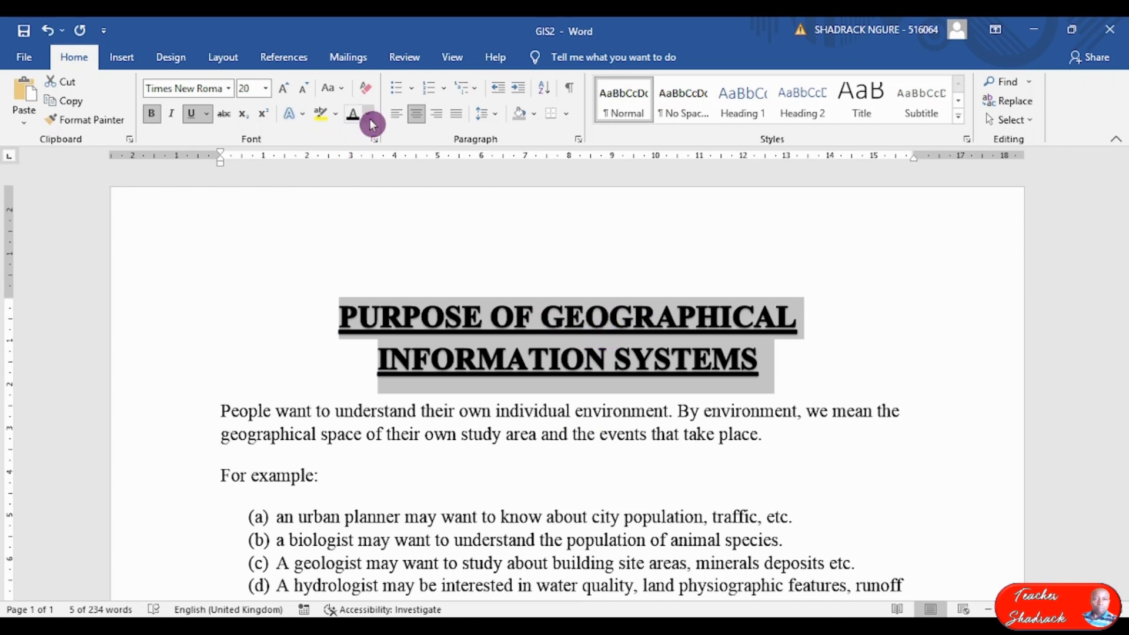
click(303, 115)
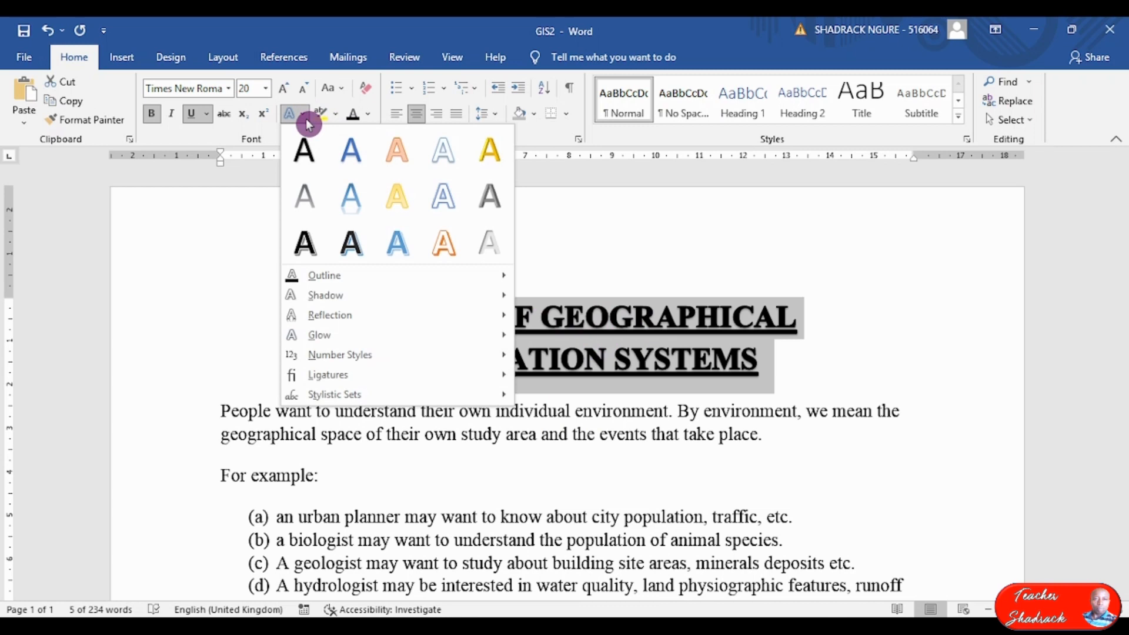
click(442, 152)
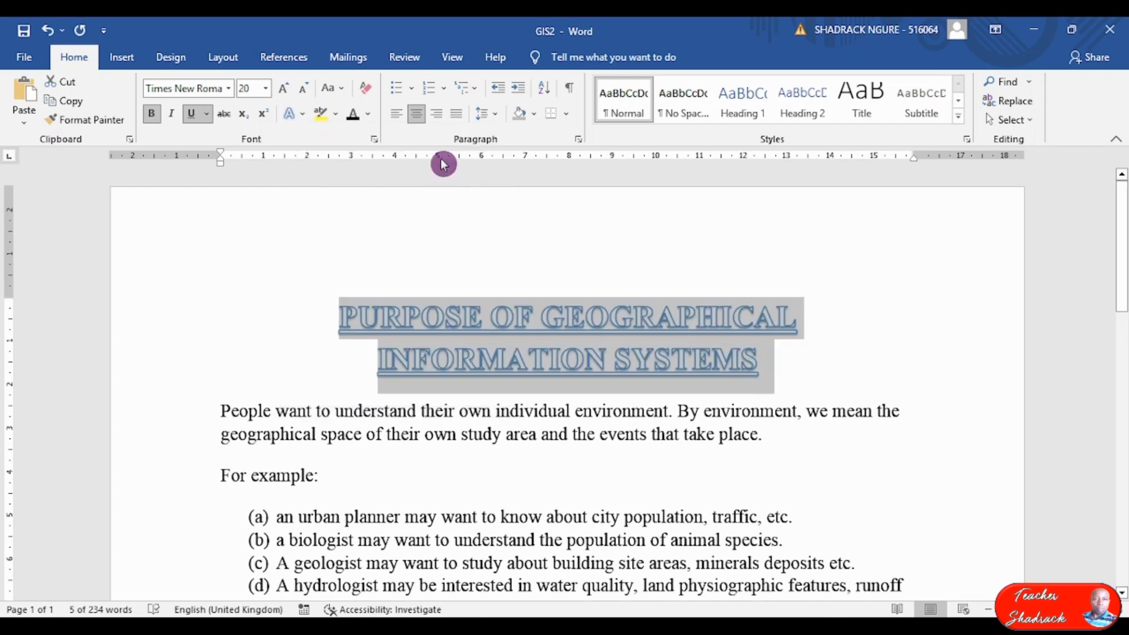
click(304, 119)
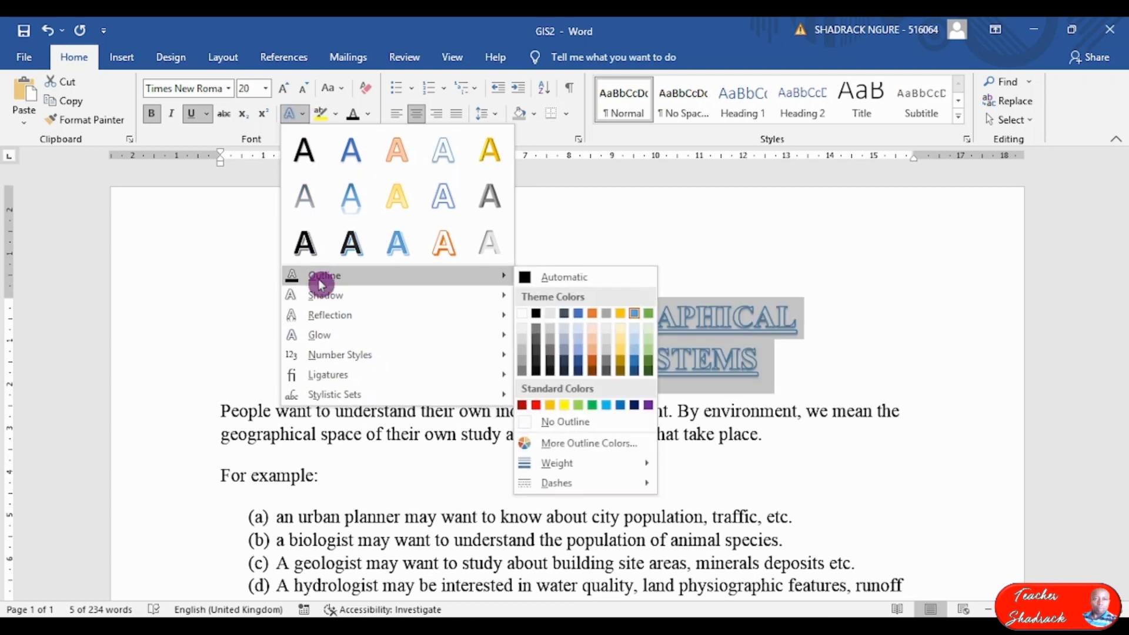
click(535, 314)
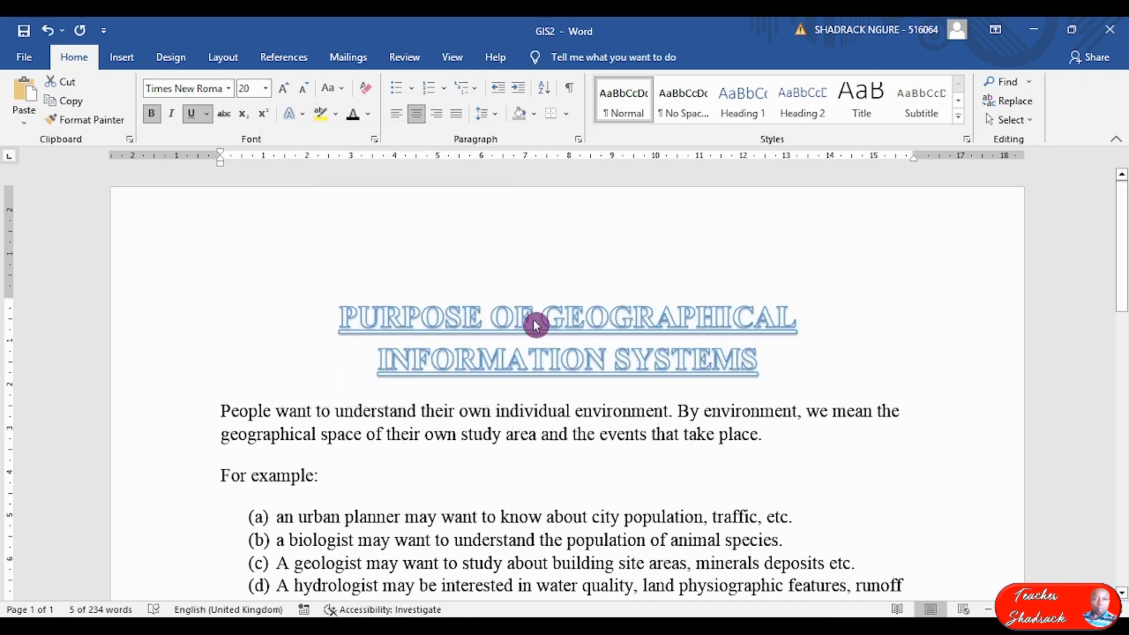
click(525, 415)
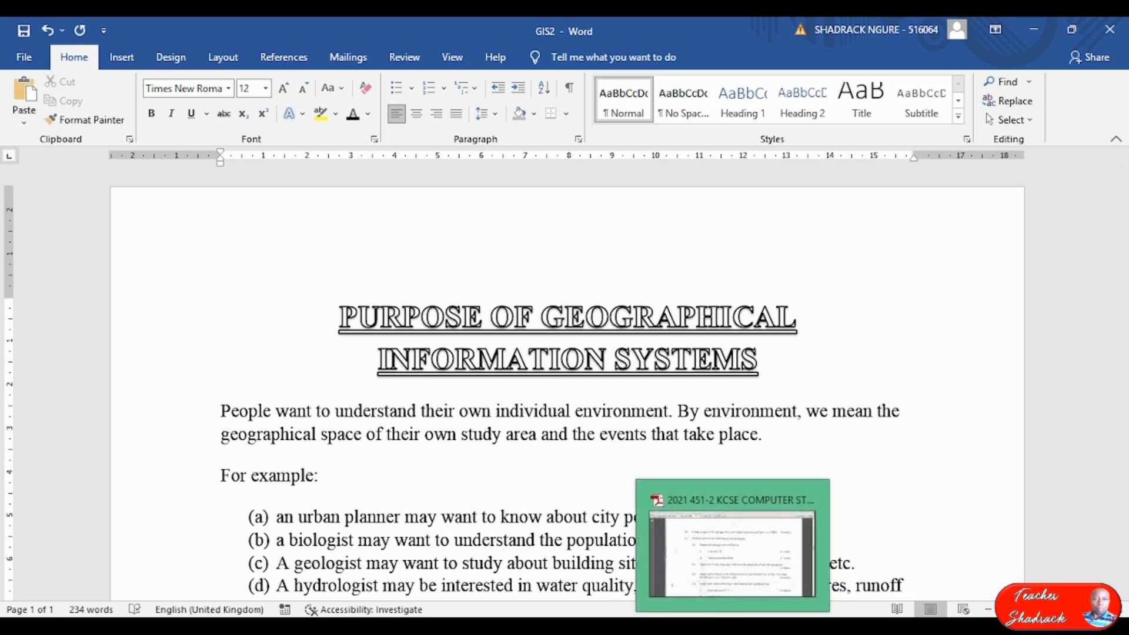
Read part (c) of the exam paper, including the drop cap task, then return to Word.
click(733, 625)
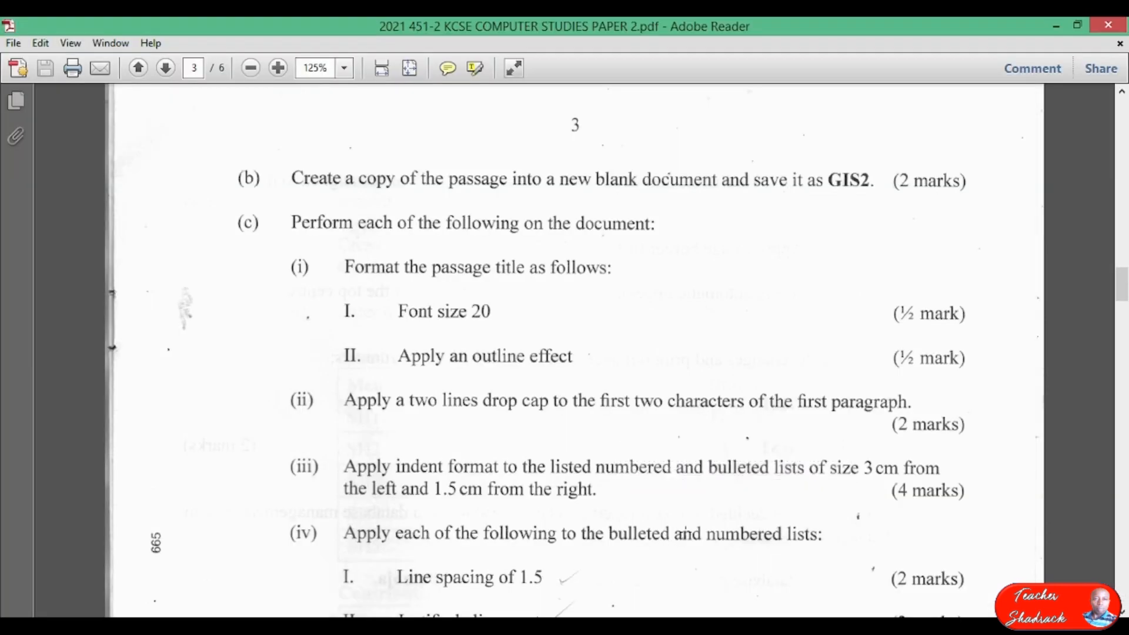
scroll(443, 360, down, 3)
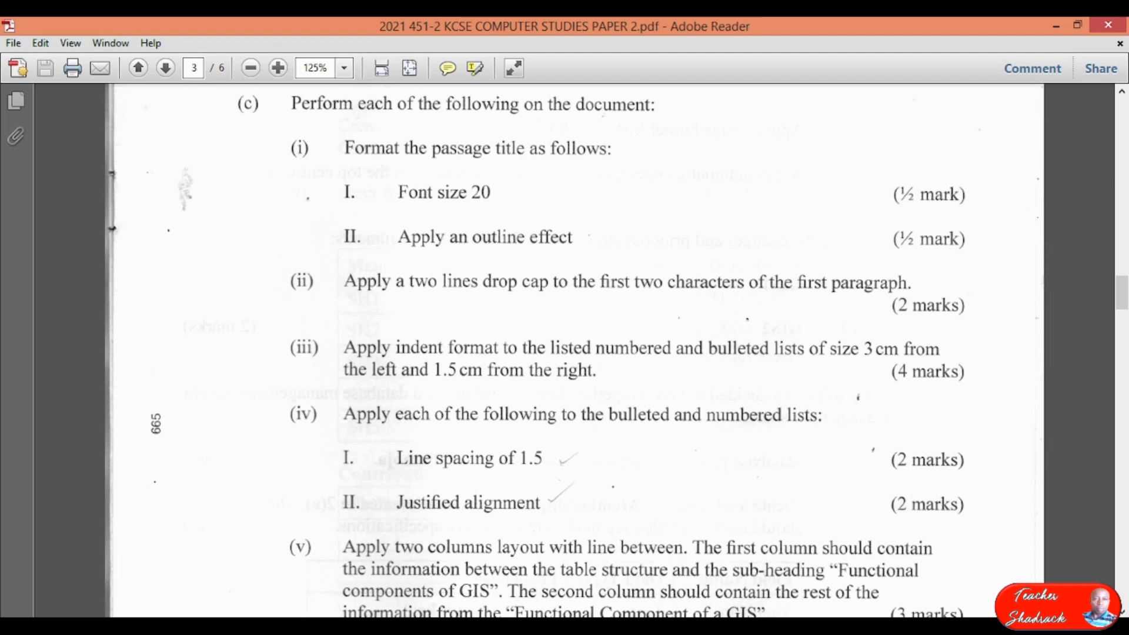
key(alt+Tab)
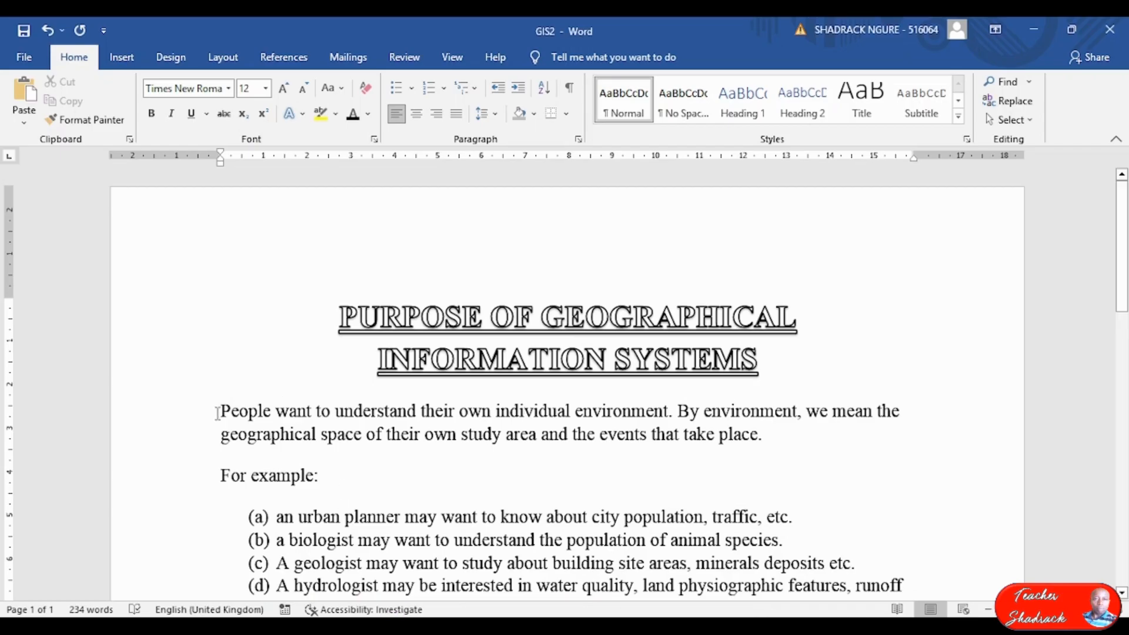
Give the first paragraph a Dropped capital 'P' spanning 2 lines.
drag(218, 411, 419, 412)
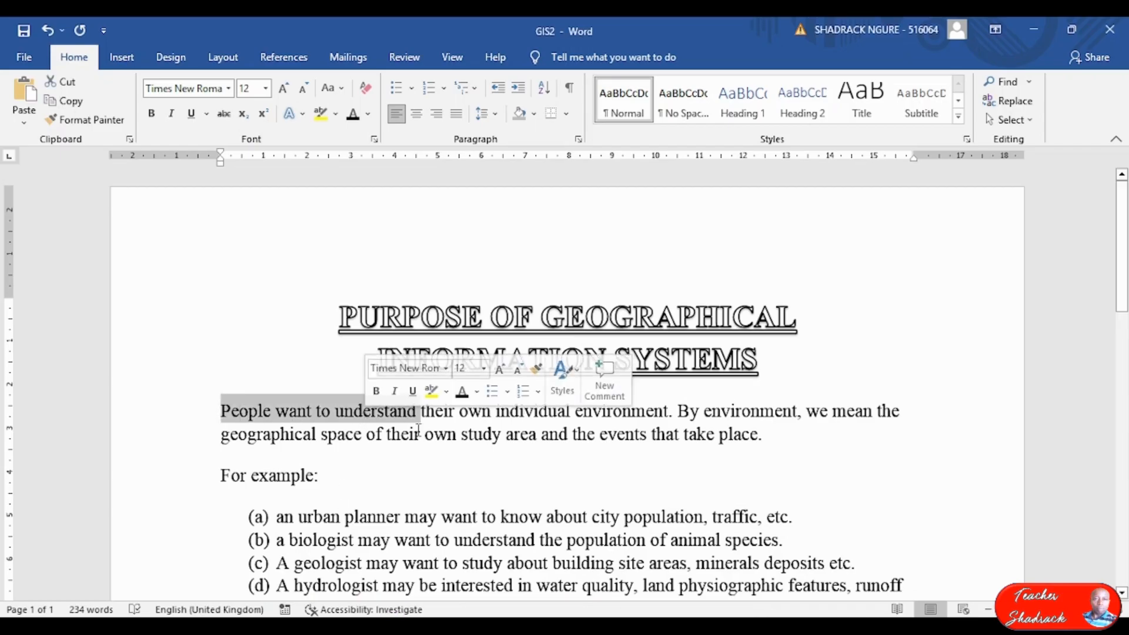
click(467, 433)
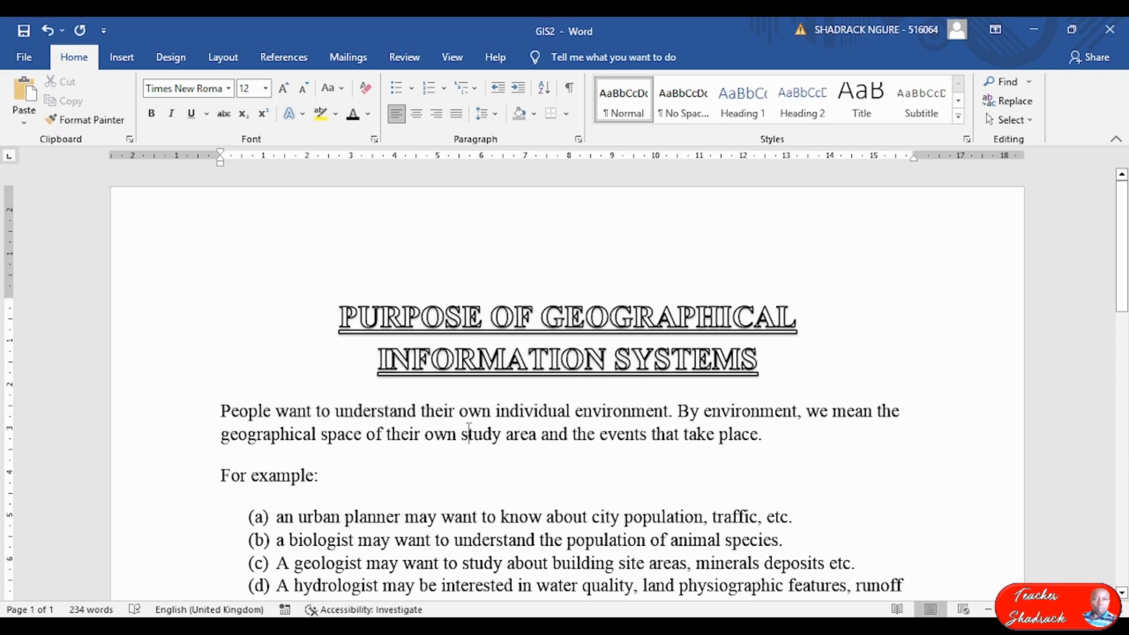
click(296, 411)
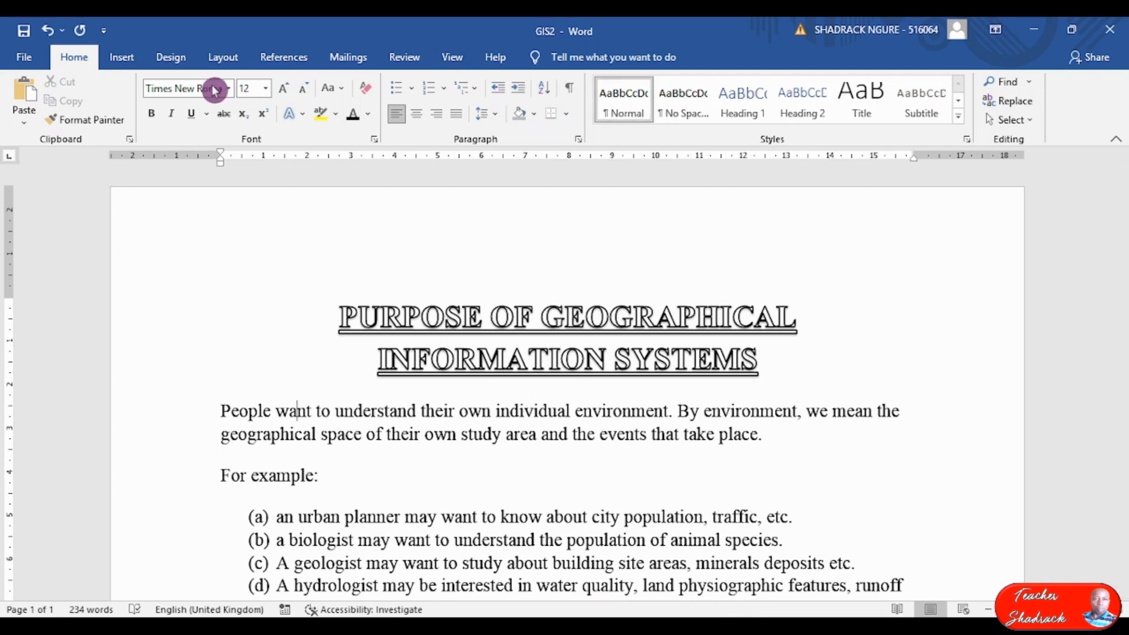
click(124, 61)
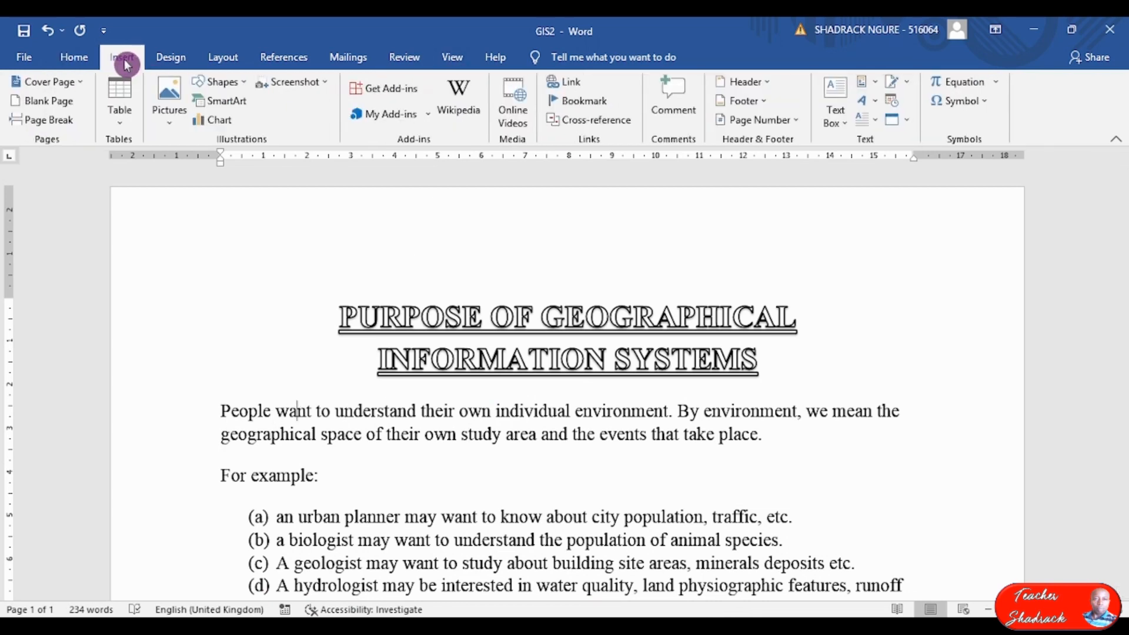
click(875, 127)
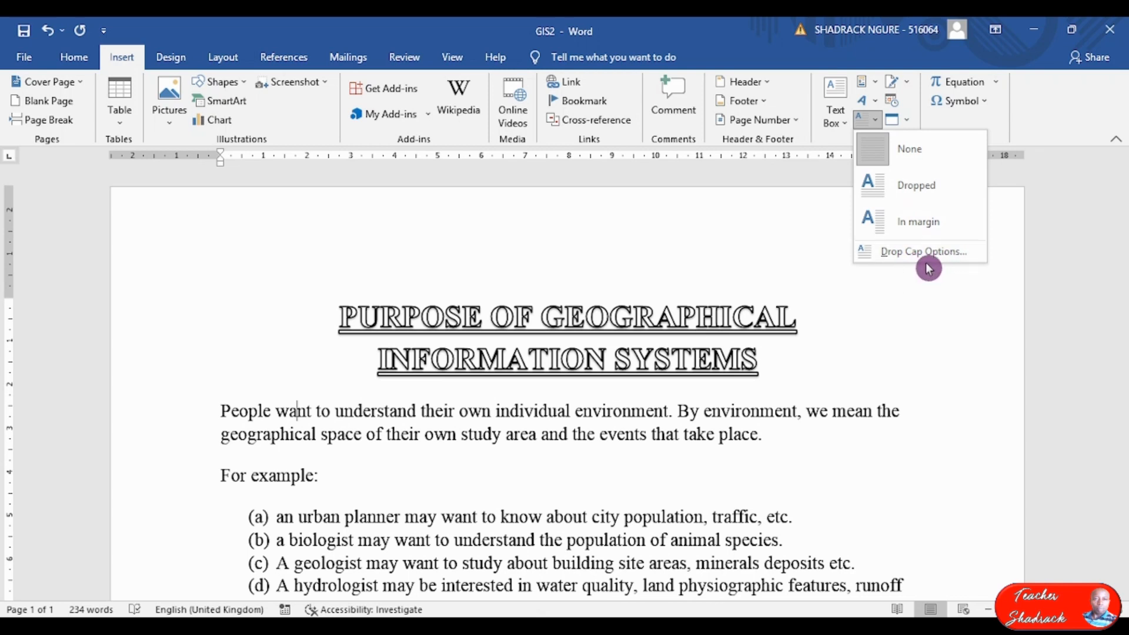
click(947, 262)
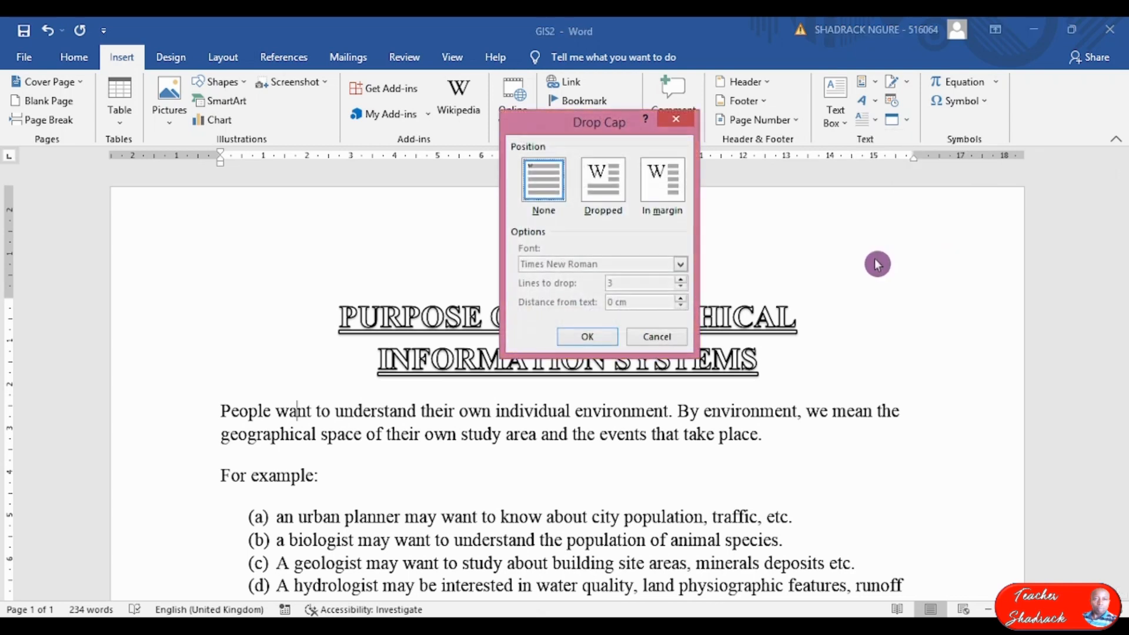
click(600, 184)
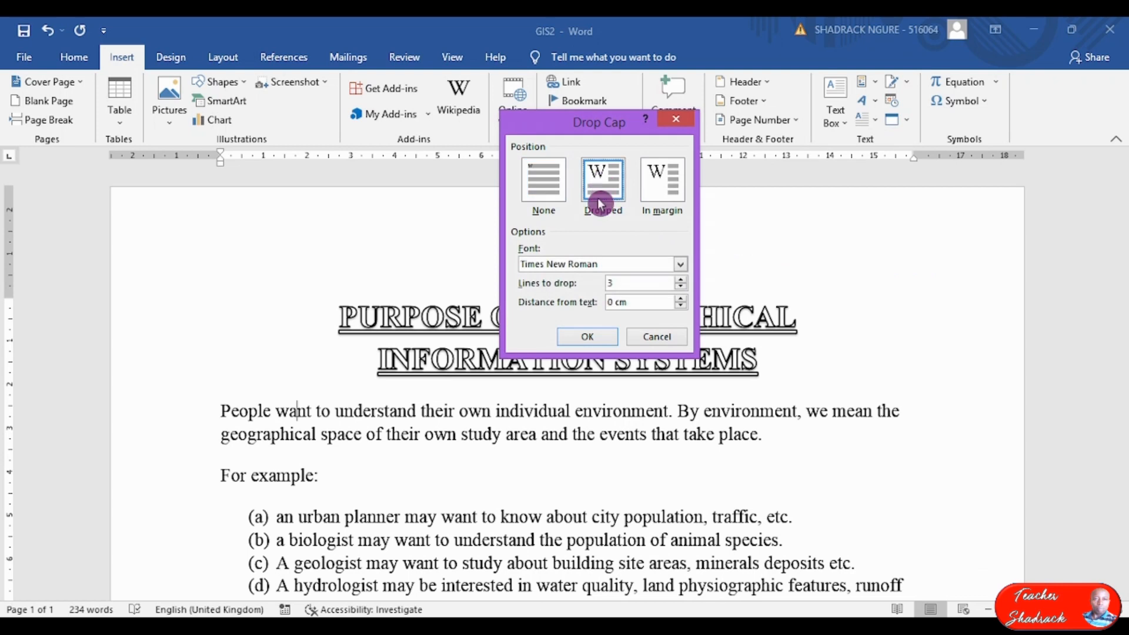
click(681, 280)
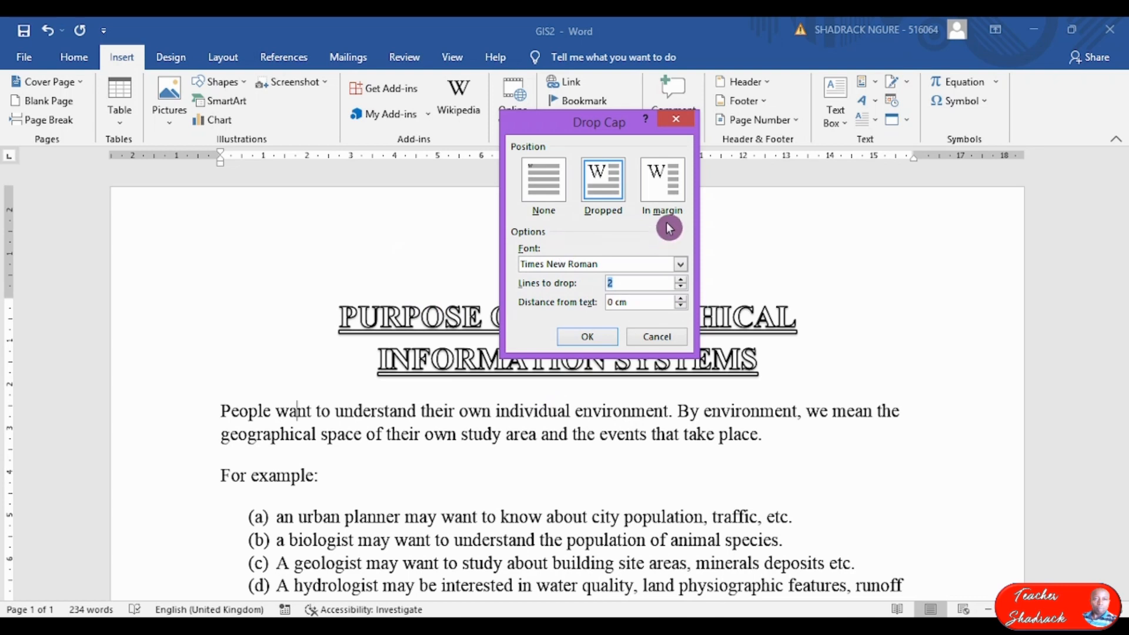
double_click(608, 277)
click(597, 338)
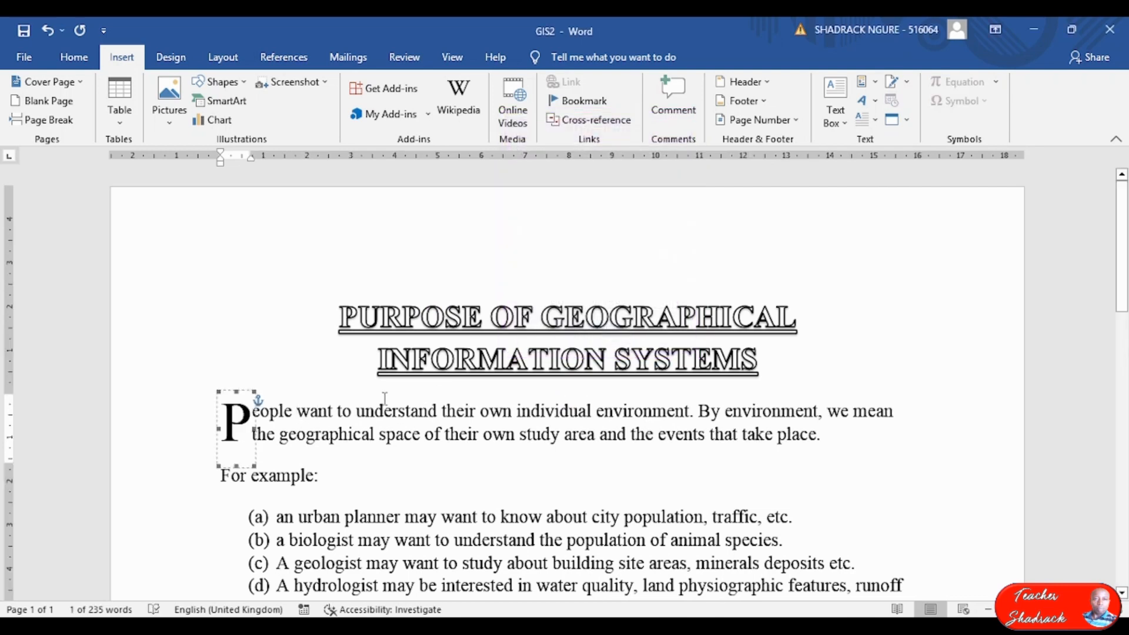
click(362, 424)
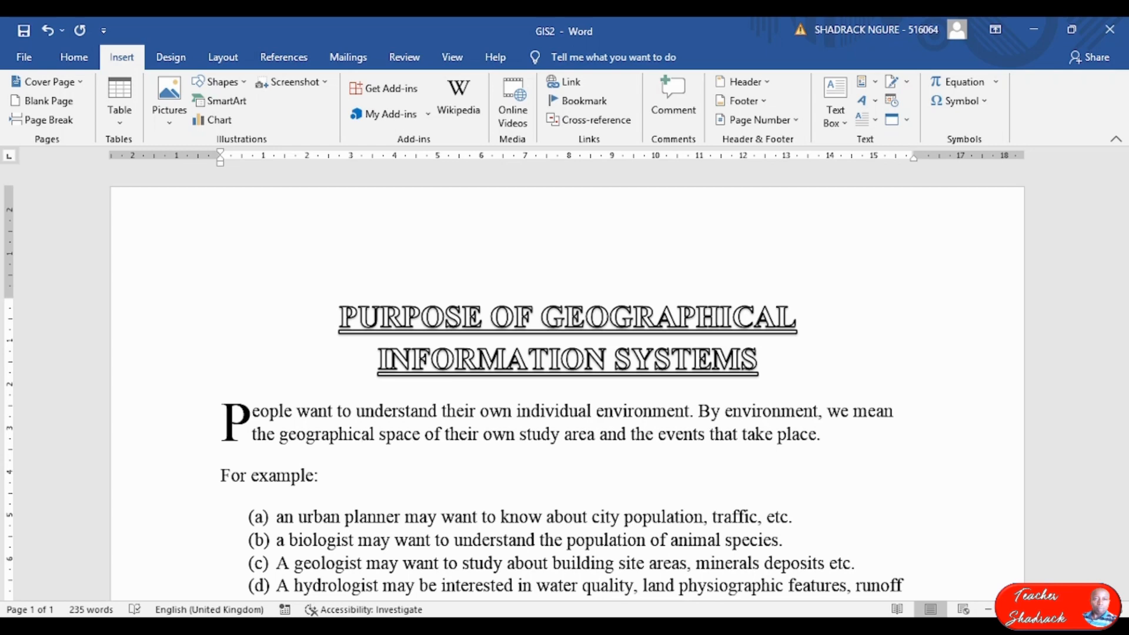
Read the exam paper's next instruction on list indents in Adobe Reader.
click(732, 549)
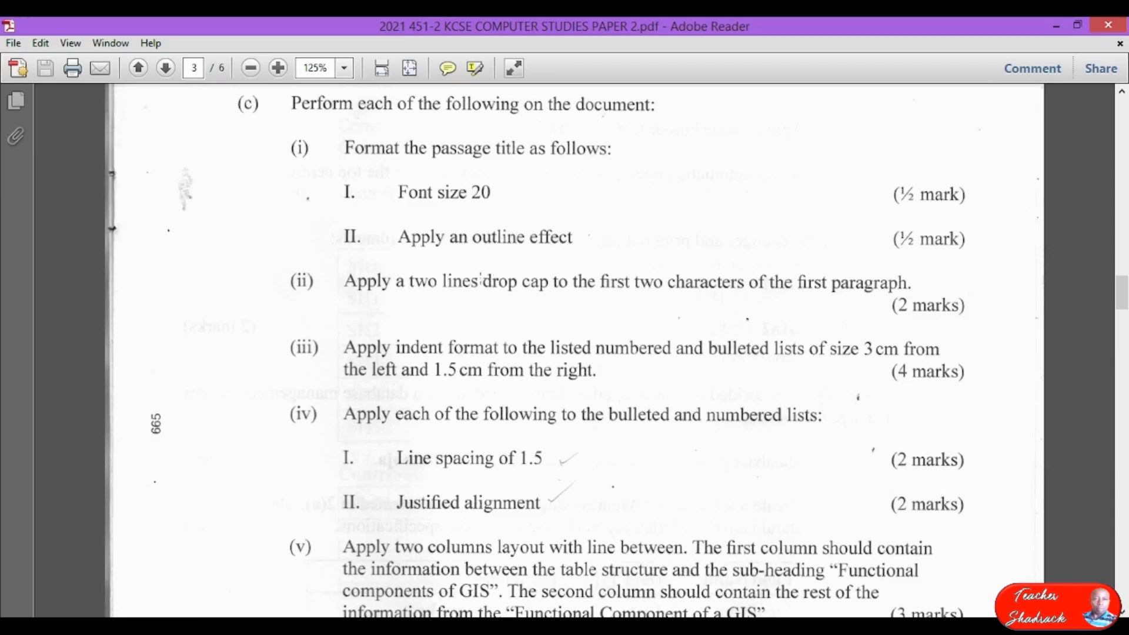
scroll(494, 346, down, 1)
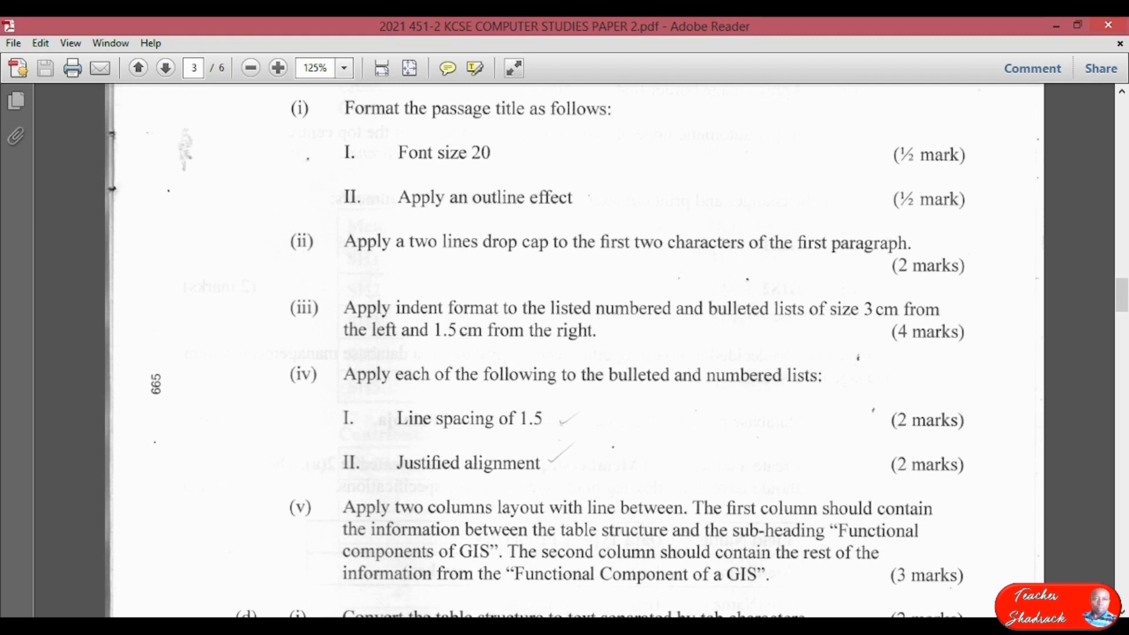
mouse_move(374, 625)
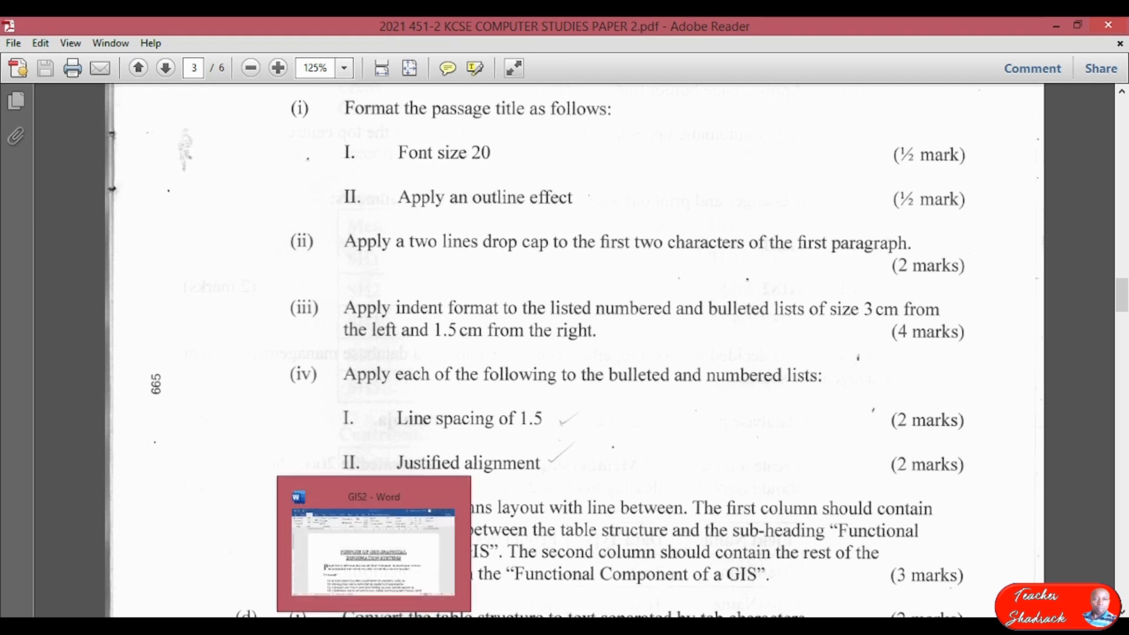
Back in Word, select the lettered example list items (a) to (d).
click(374, 626)
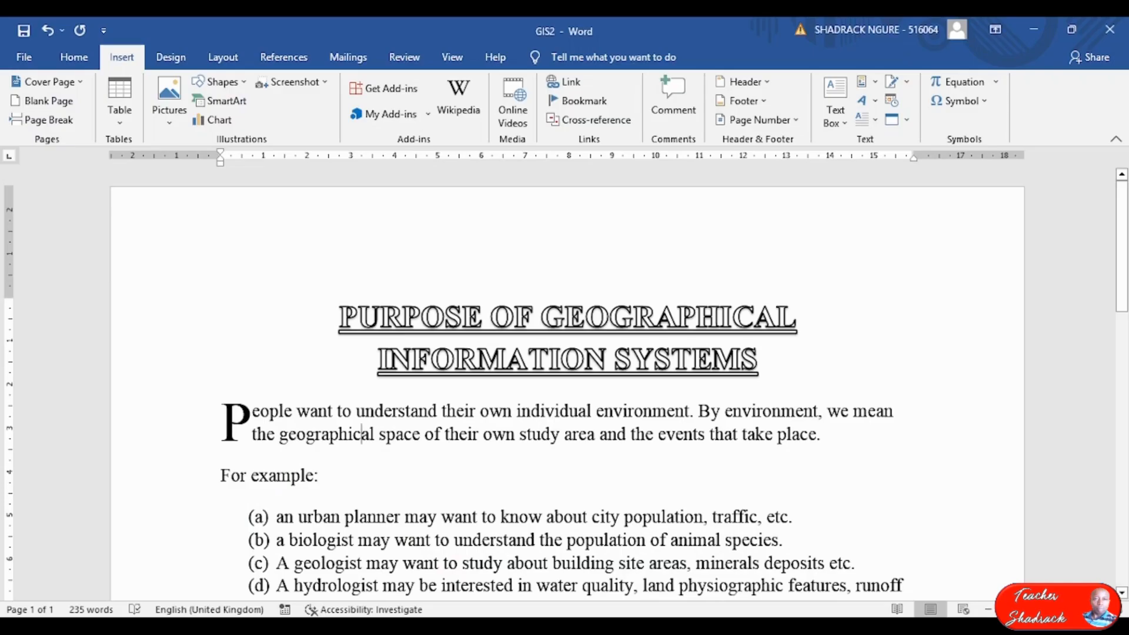
scroll(452, 489, down, 5)
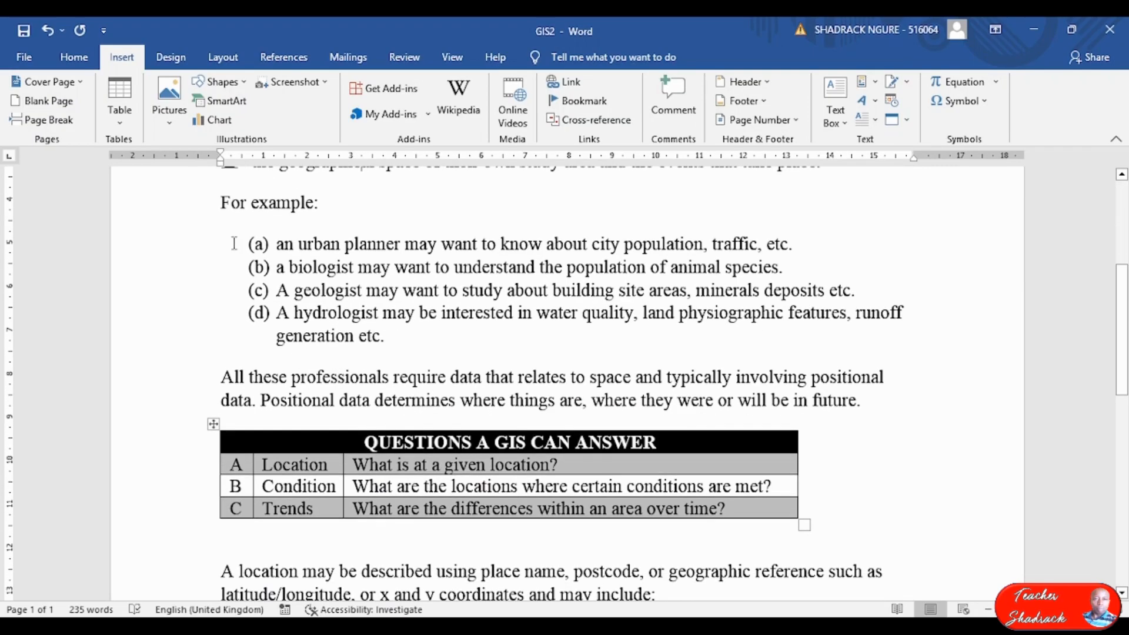
drag(276, 243, 892, 338)
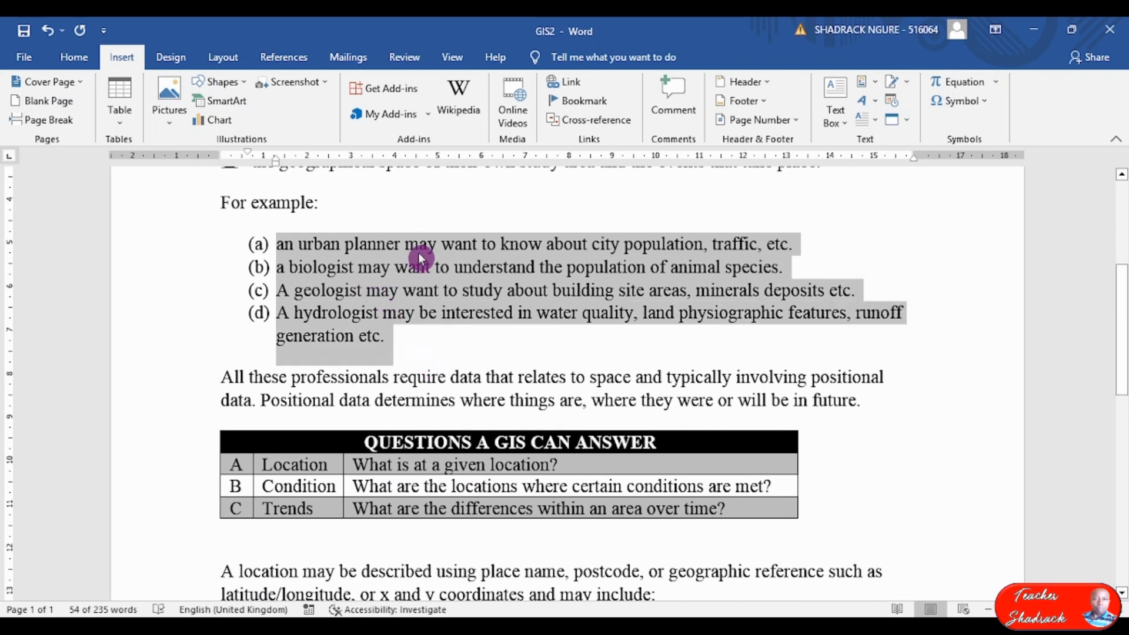
scroll(418, 252, up, 2)
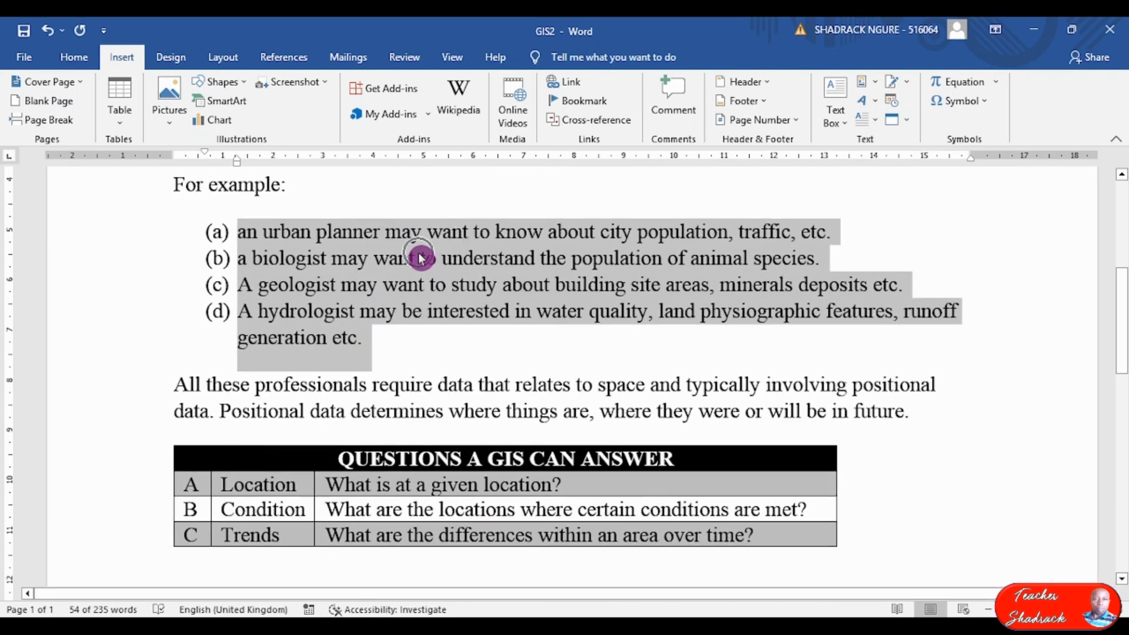
scroll(420, 259, up, 2)
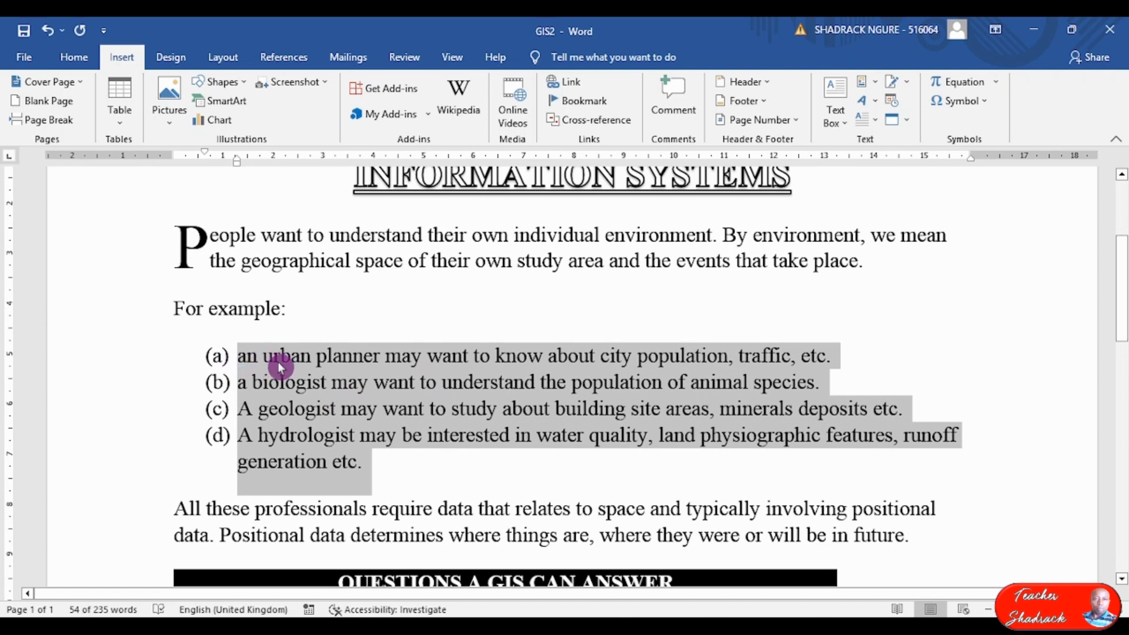
Set the list's paragraph indents to 3 cm left and 1.5 cm right.
click(78, 61)
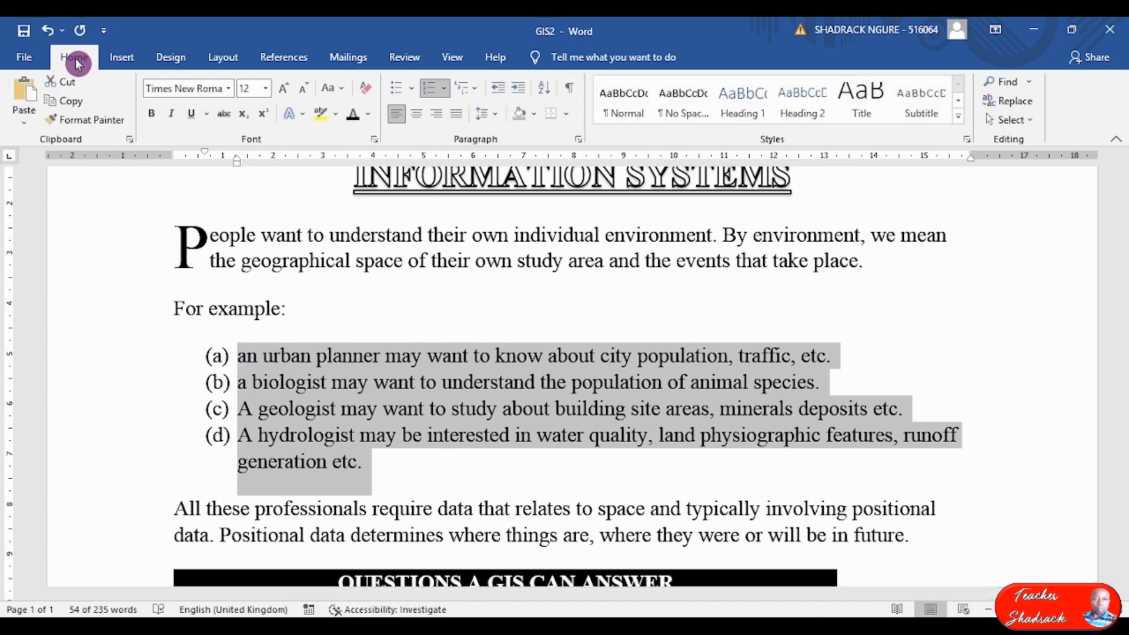
click(580, 143)
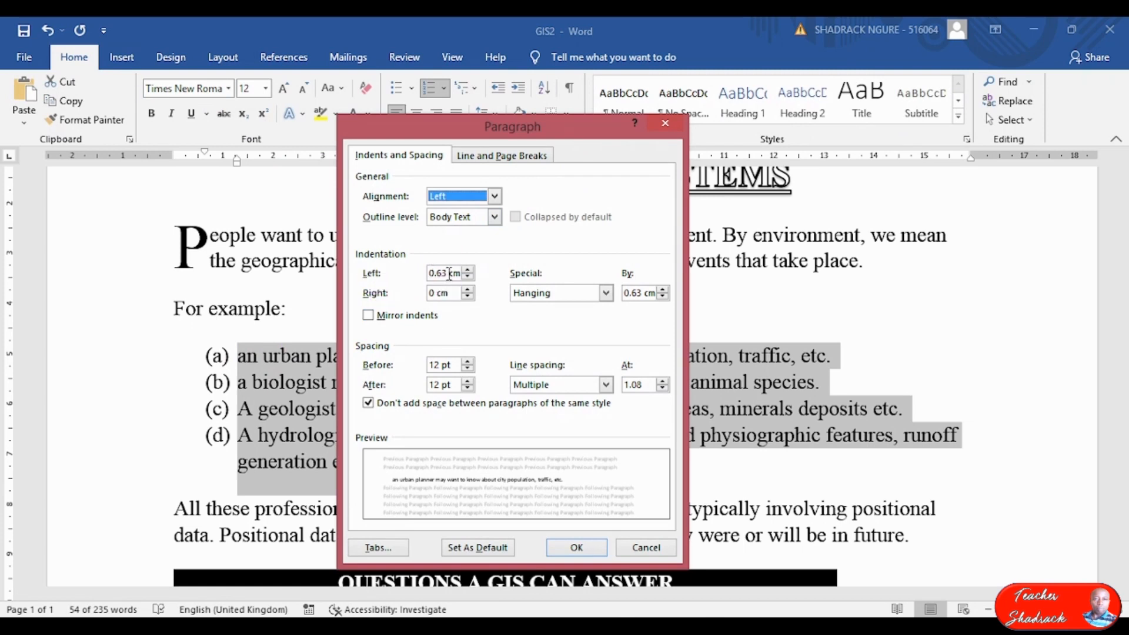
click(449, 274)
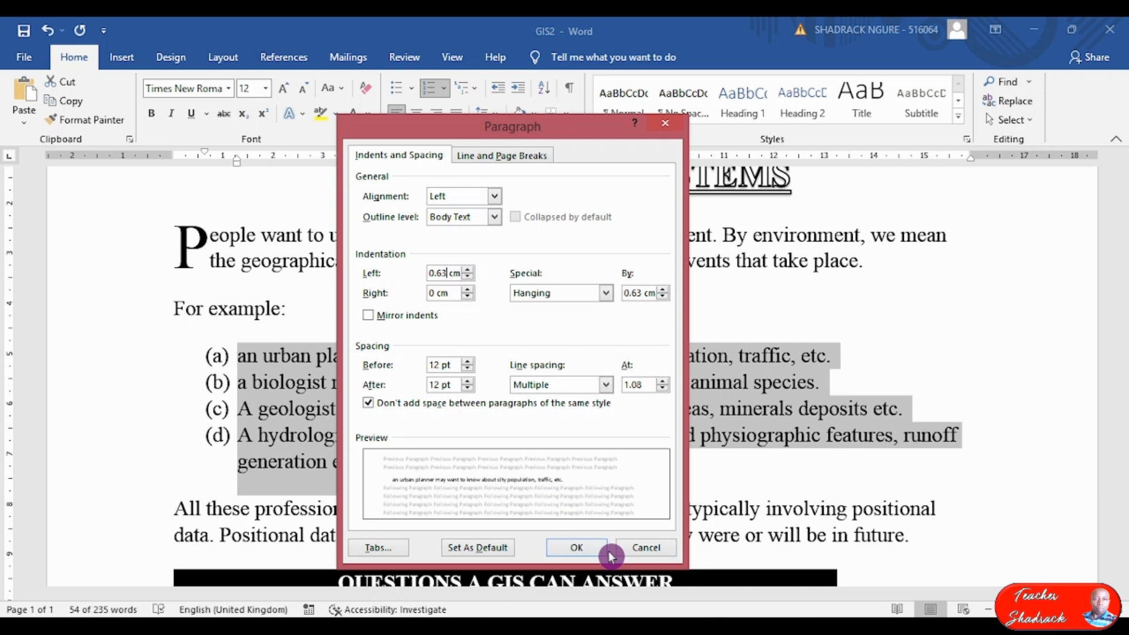
key(BackSpace)
key(BackSpace)
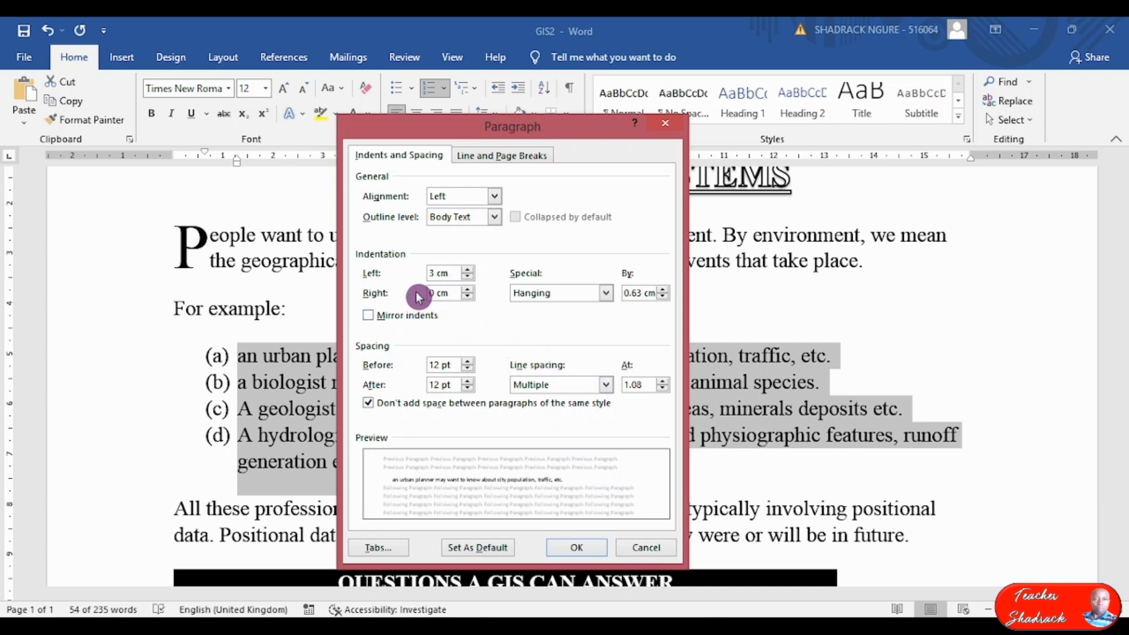
drag(519, 135, 559, 144)
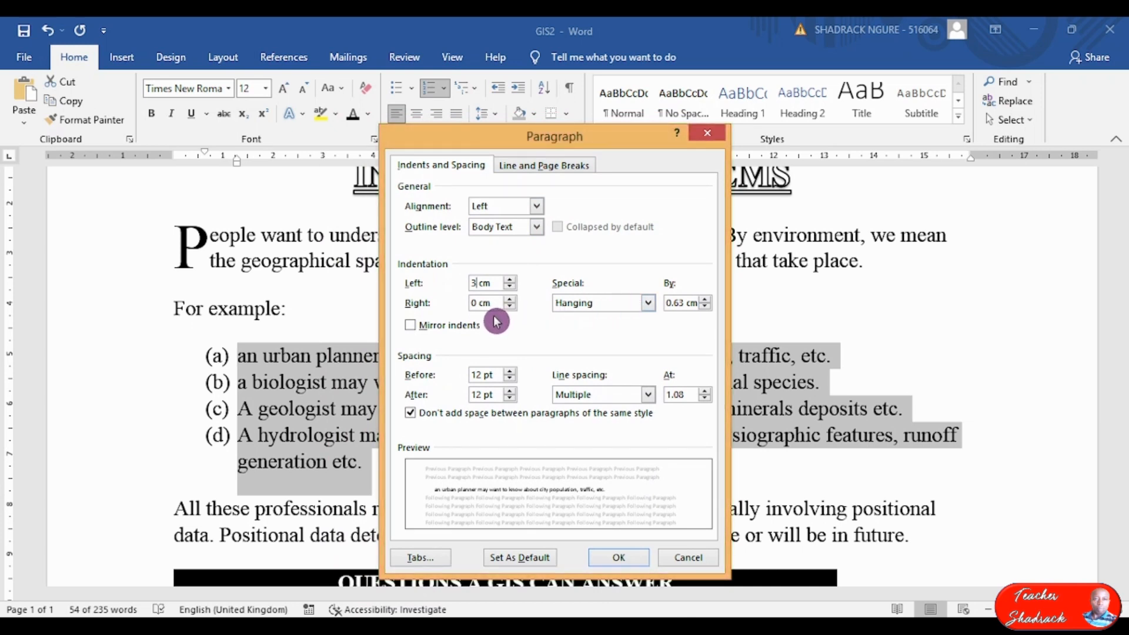
drag(496, 301, 441, 301)
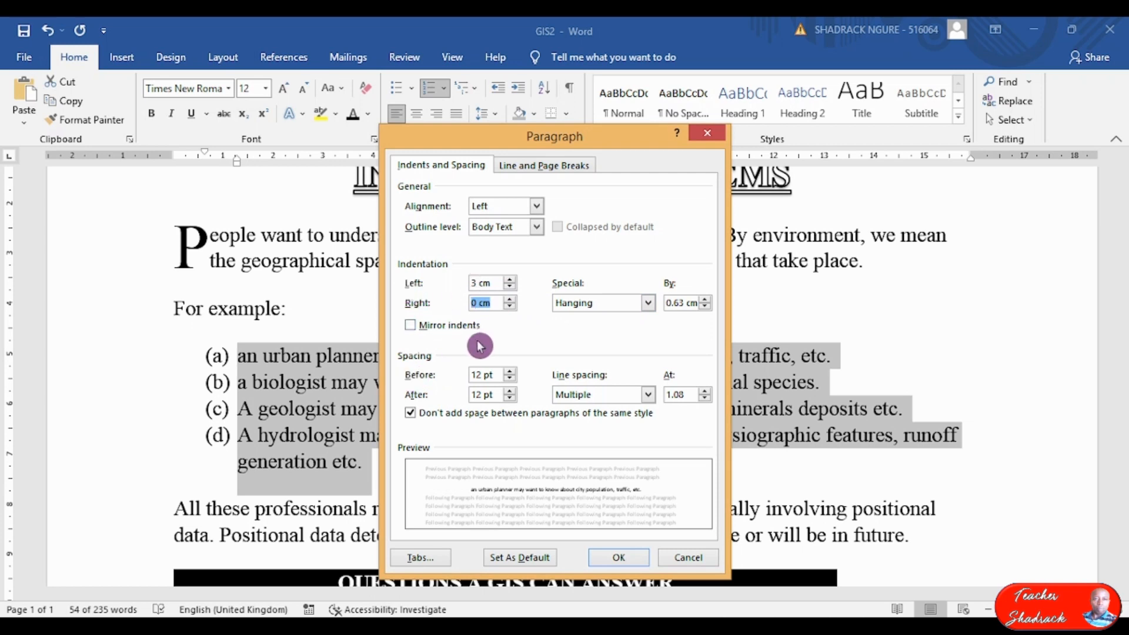
text(1.5)
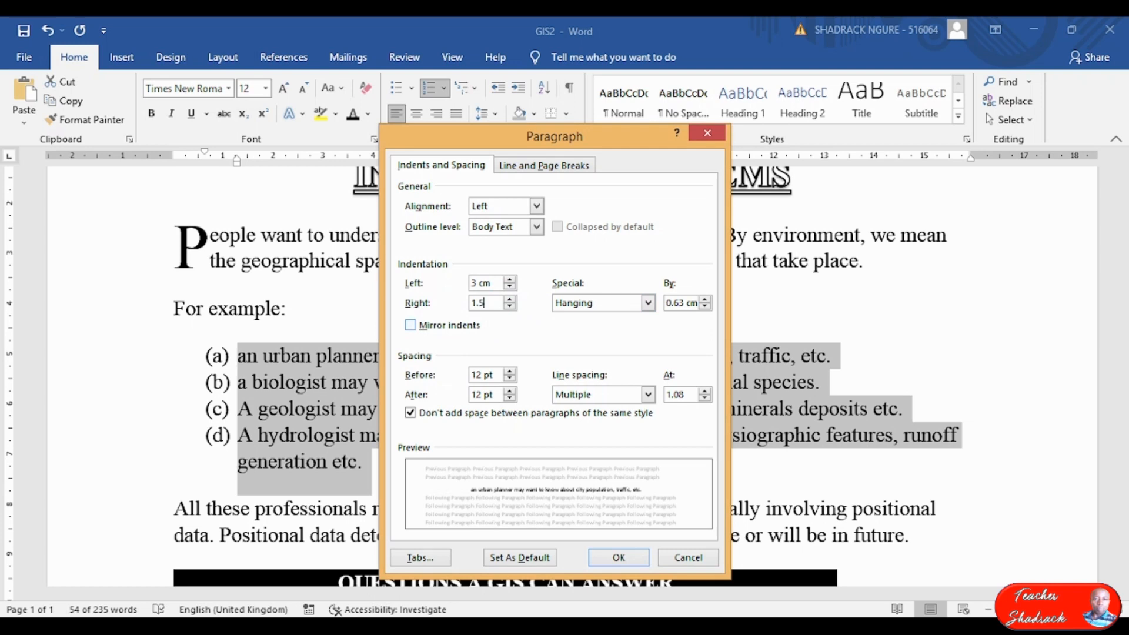
click(628, 562)
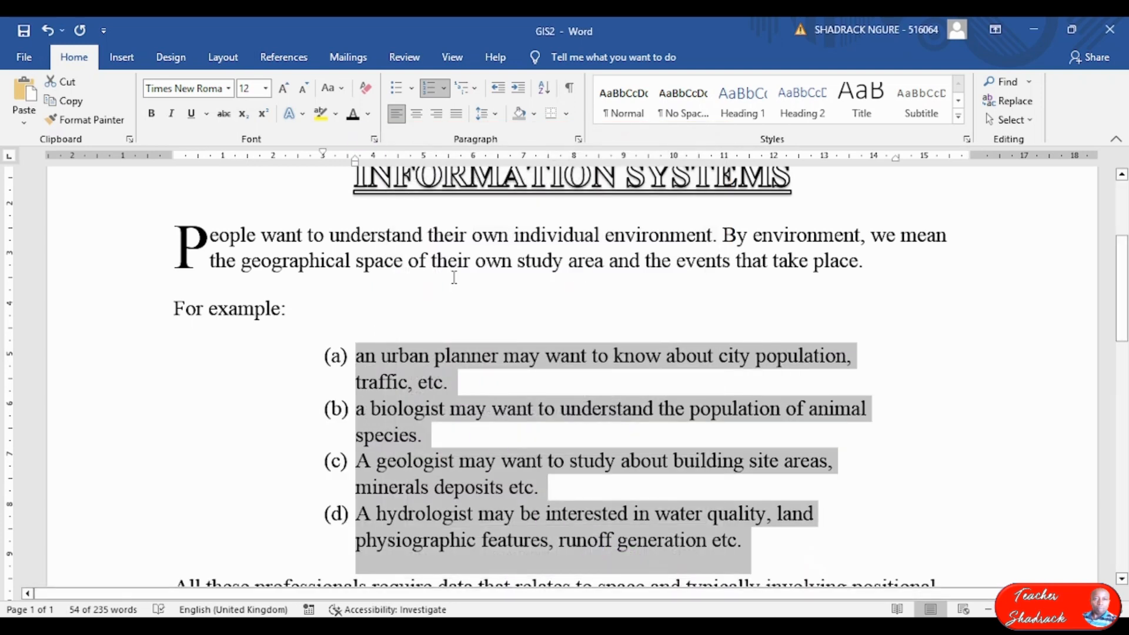
Select the bulleted list from 'Location where' down to 'buildings'.
scroll(500, 288, down, 2)
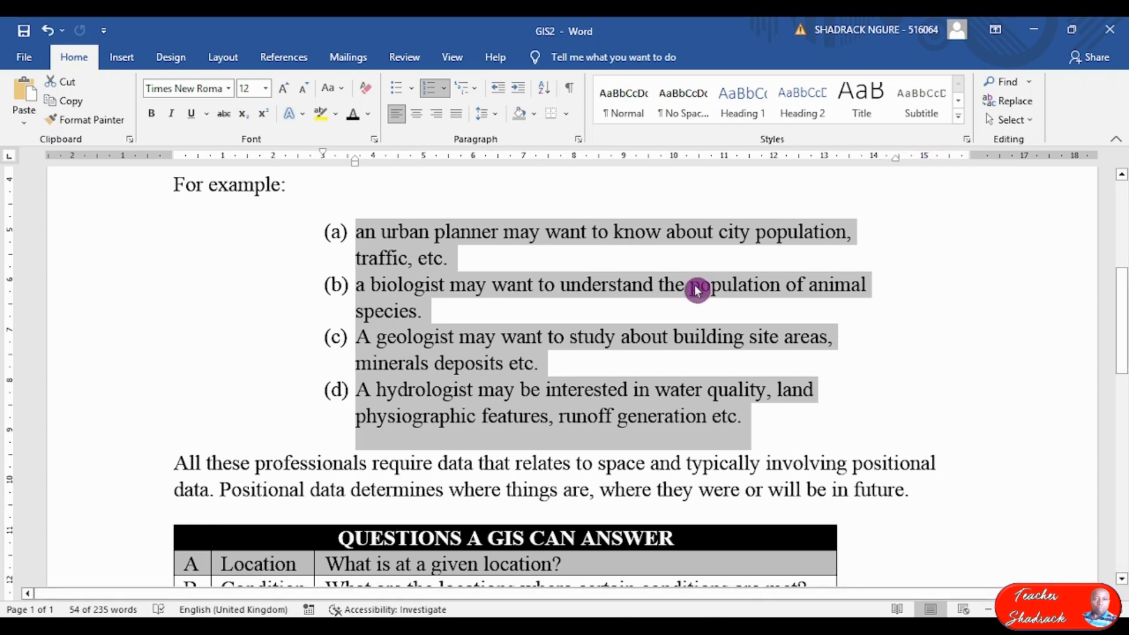
scroll(714, 287, down, 5)
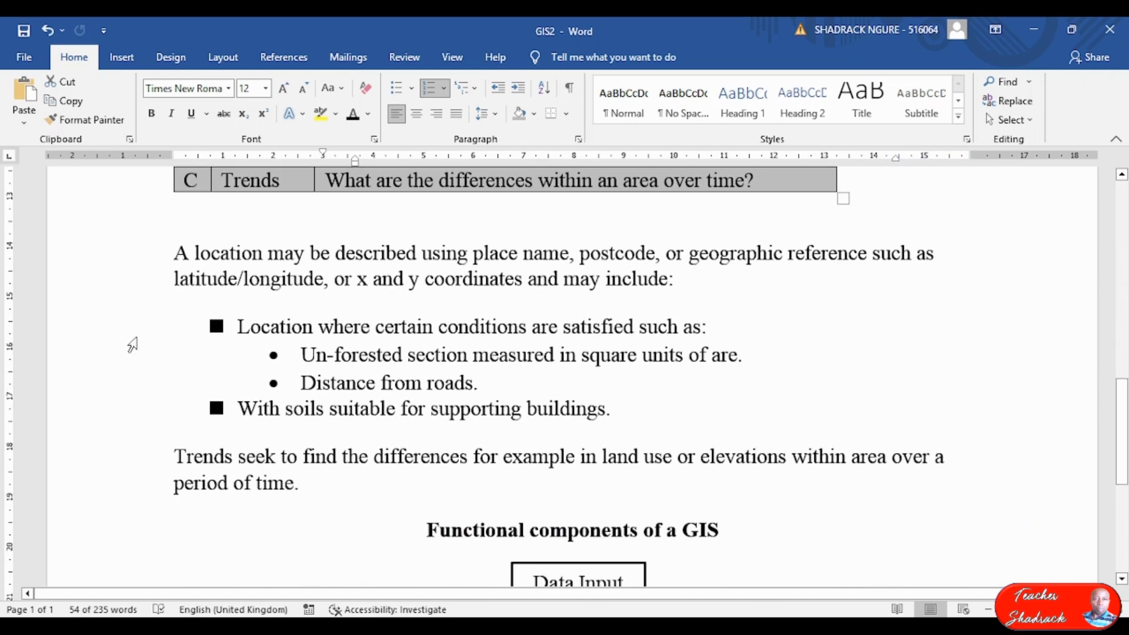
drag(148, 329, 535, 415)
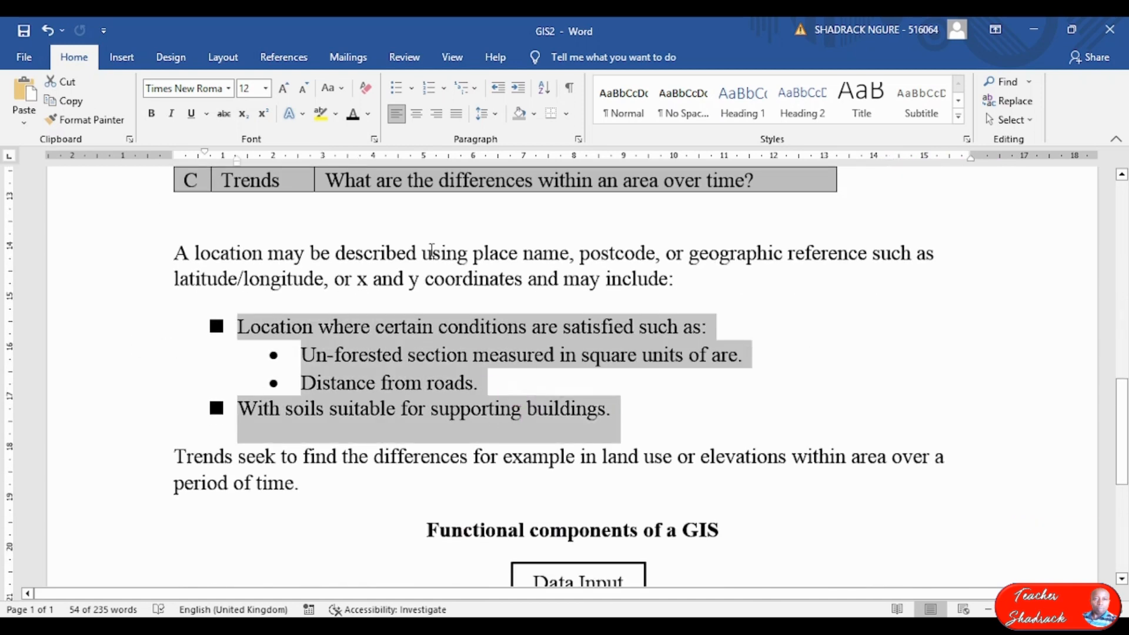
Give the bulleted list a 3 cm left and 1.5 cm right indent.
click(578, 146)
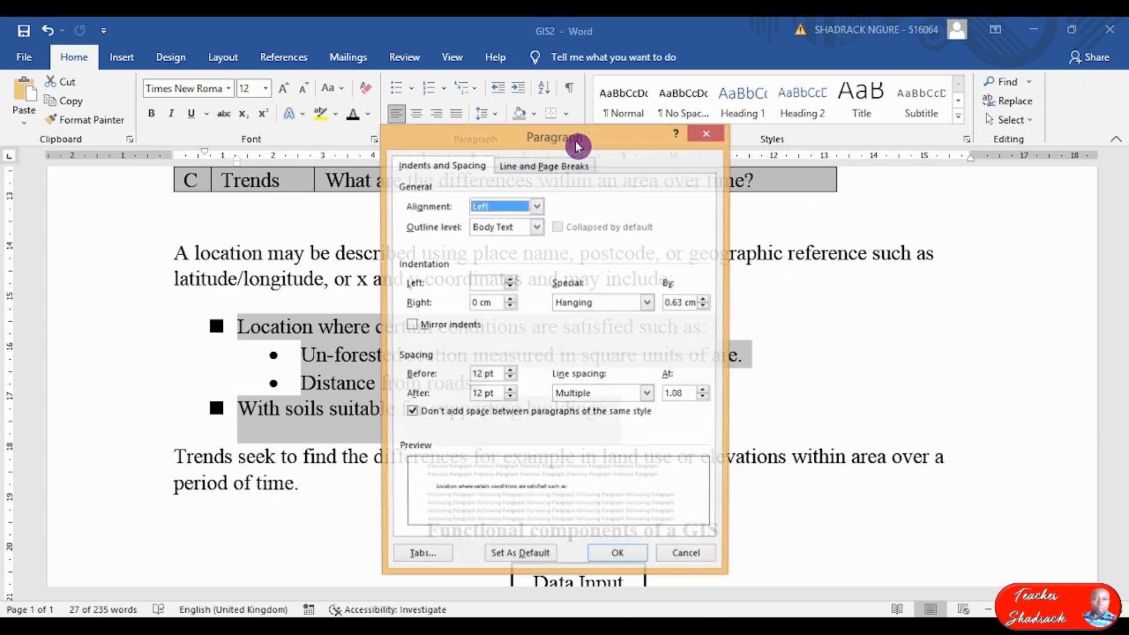
click(485, 287)
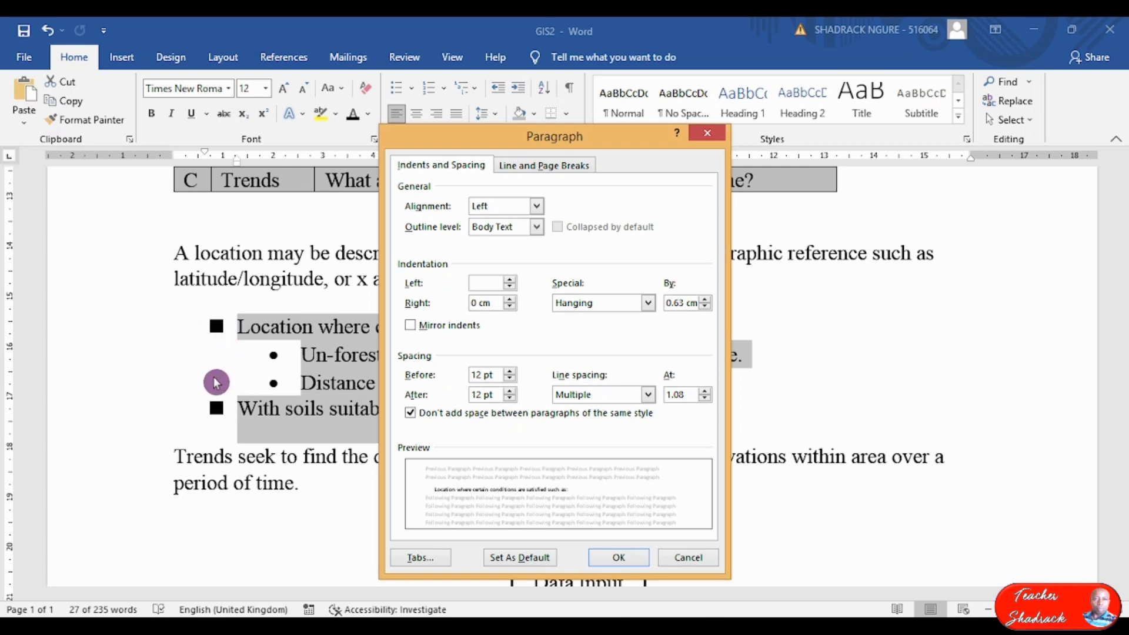
click(311, 360)
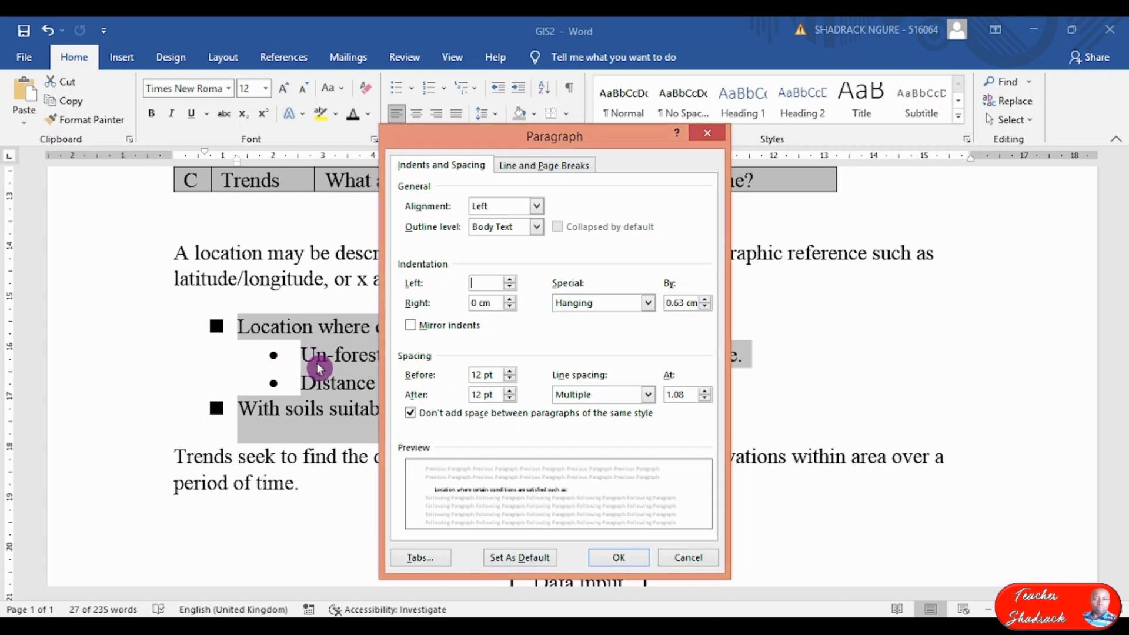
text(3)
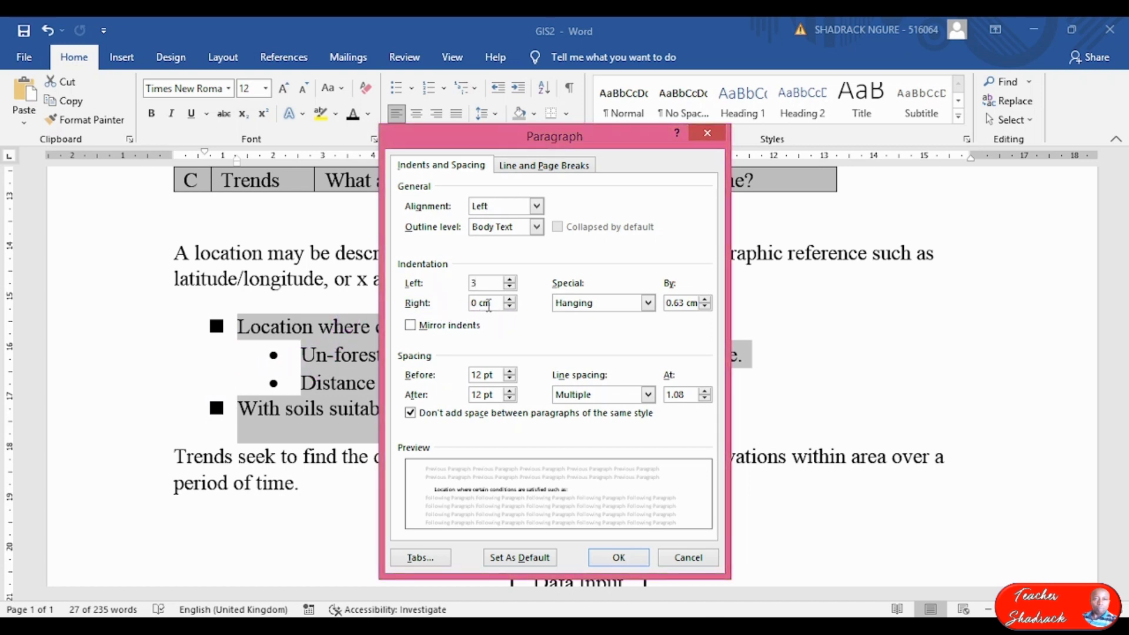
key(Tab)
click(310, 312)
text(1.5)
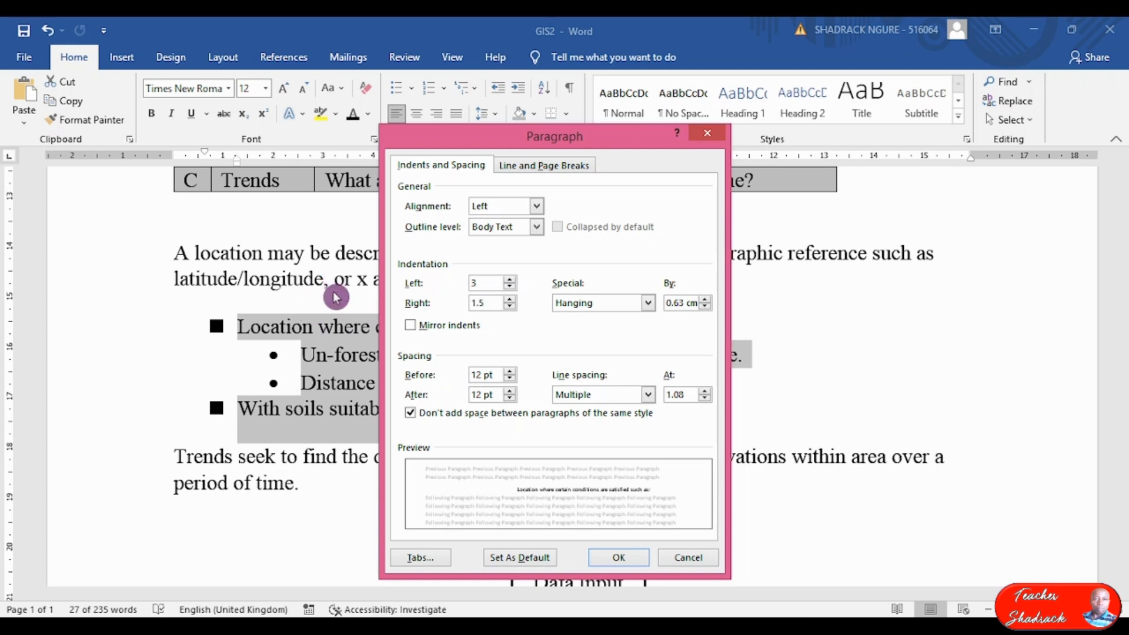
click(618, 557)
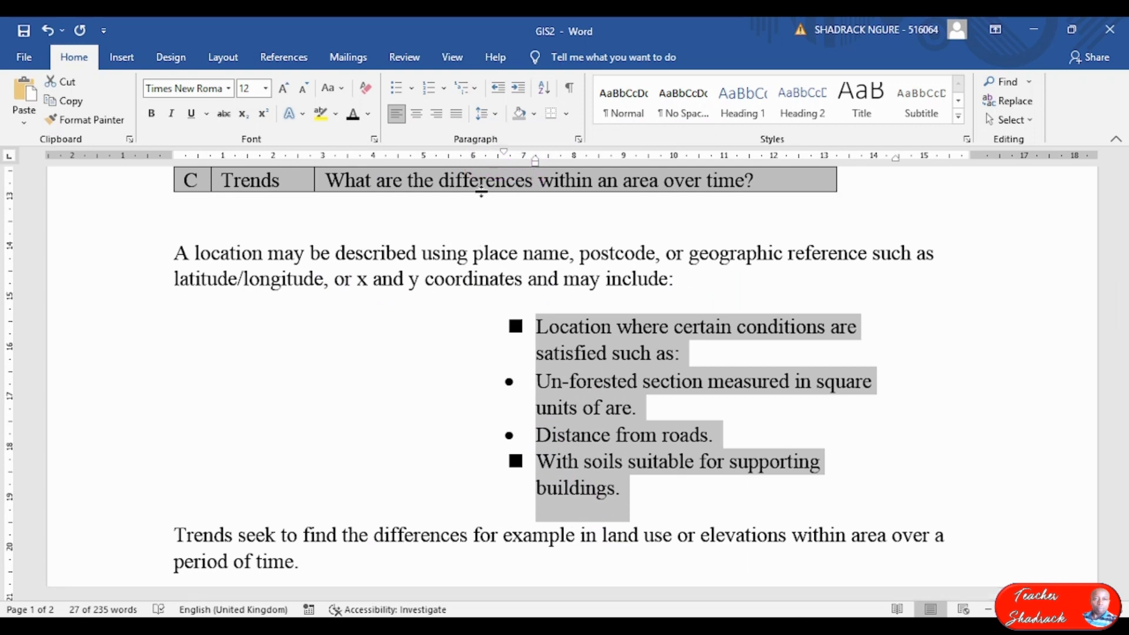
Adjust the bullet list's first-line indent using the ruler markers.
scroll(433, 292, up, 1)
scroll(433, 291, up, 3)
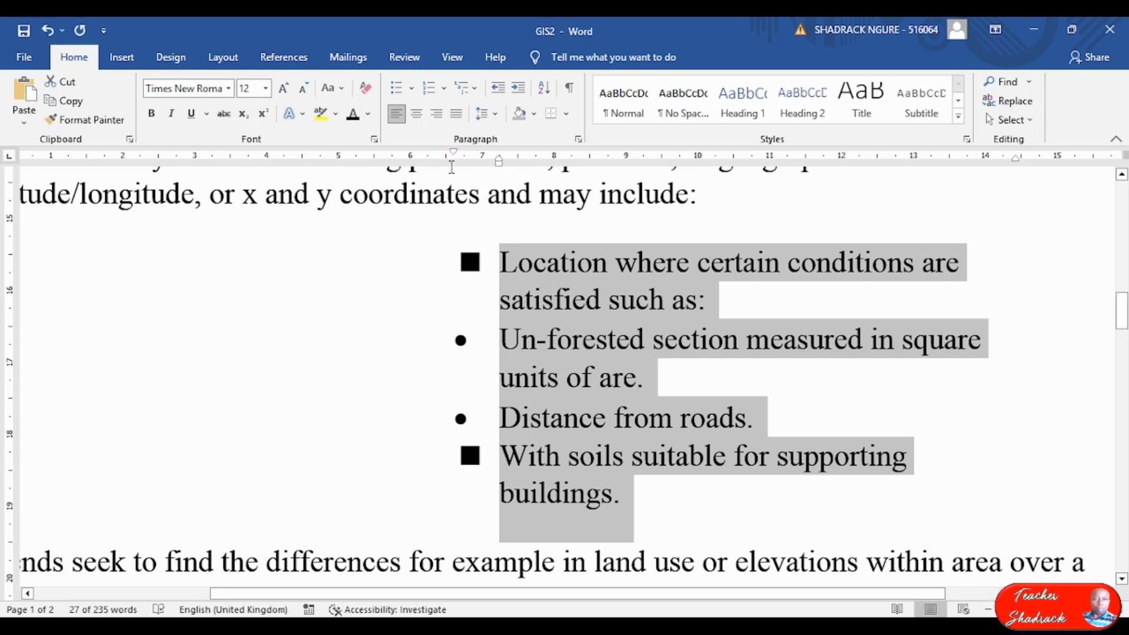
drag(456, 154, 198, 161)
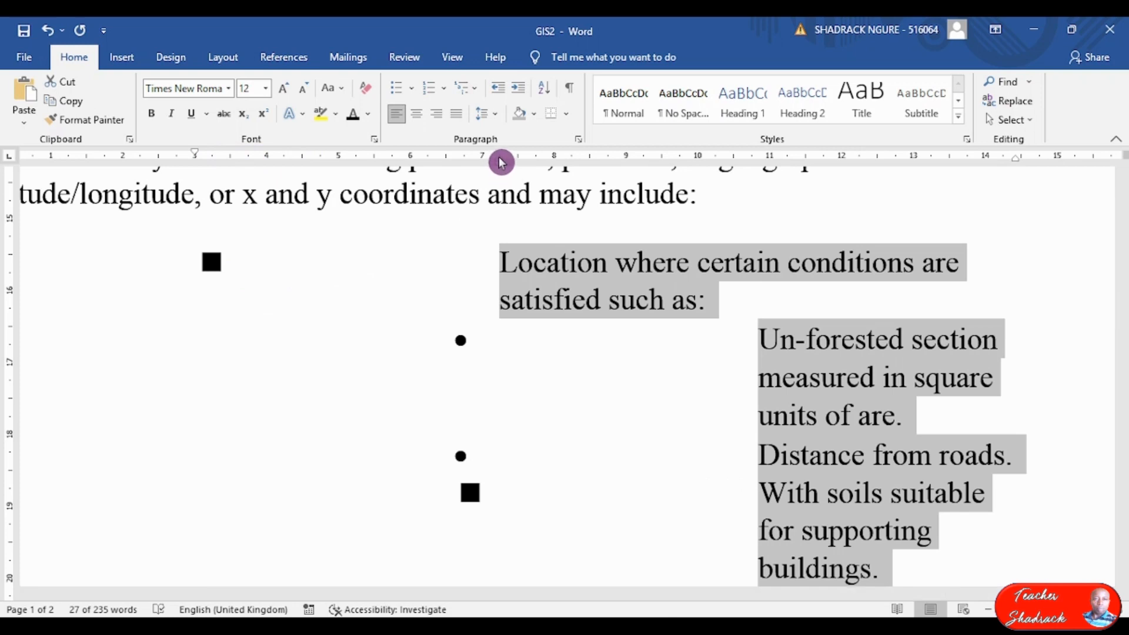
drag(504, 159, 234, 169)
drag(728, 594, 447, 555)
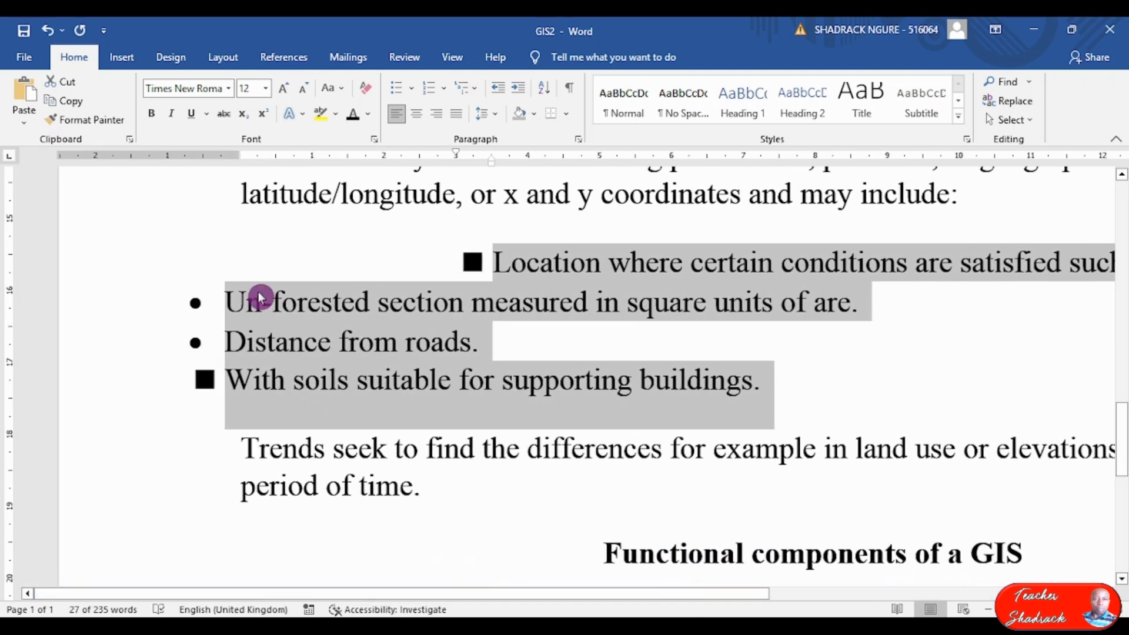
click(245, 340)
Align the three lower bullets with the first bullet's indent.
drag(101, 303, 149, 393)
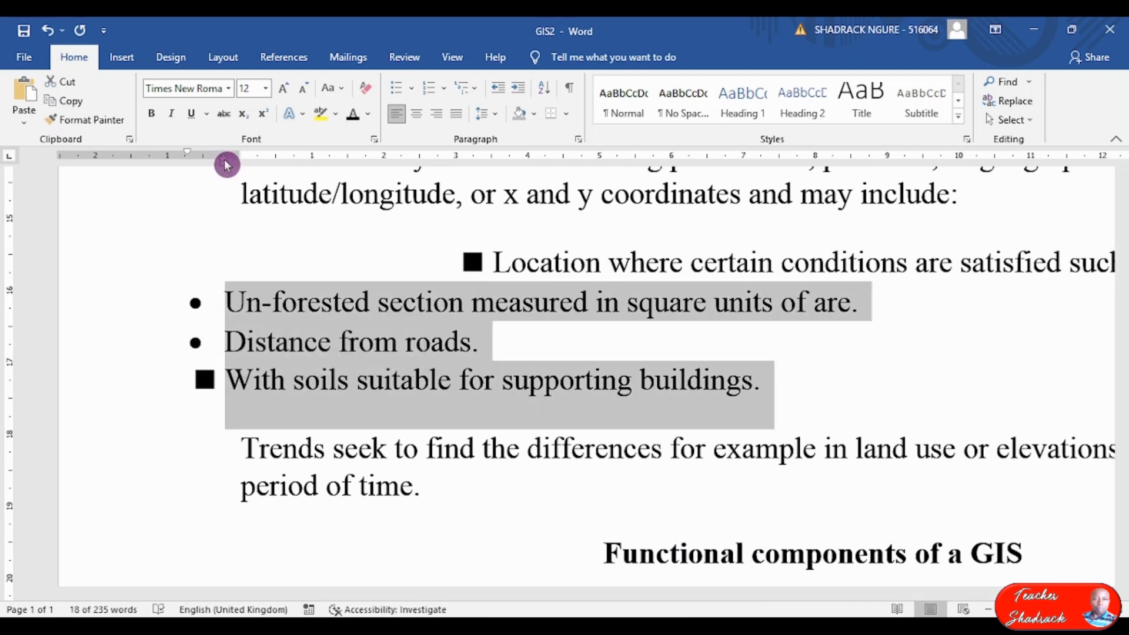
mouse_move(226, 163)
mouse_down()
mouse_move(406, 189)
mouse_move(491, 178)
mouse_up()
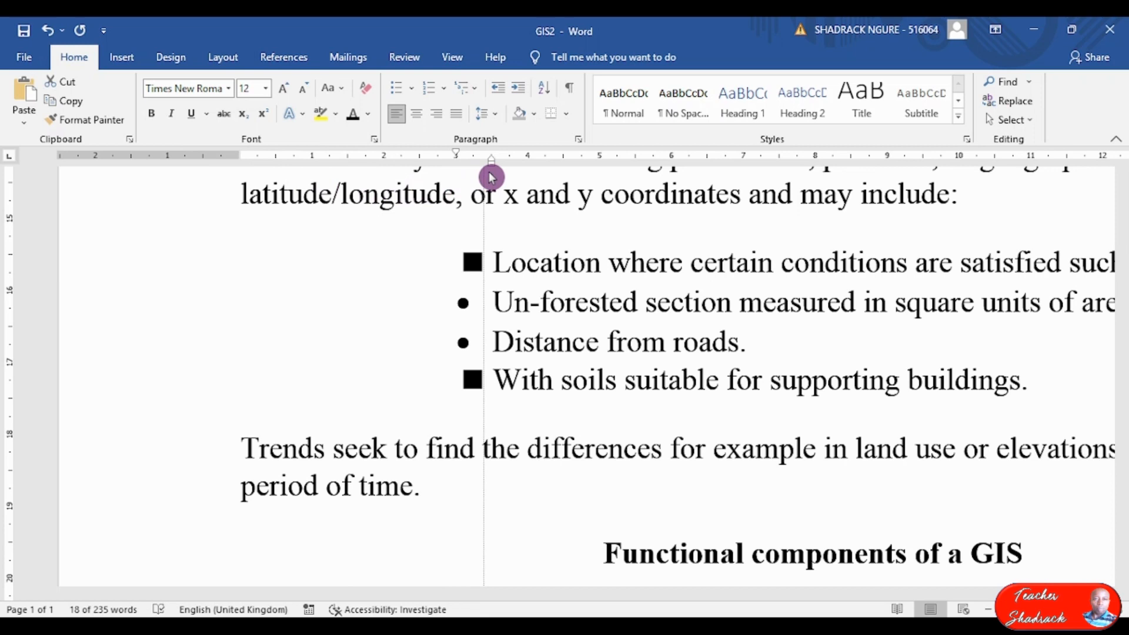
drag(492, 177, 492, 177)
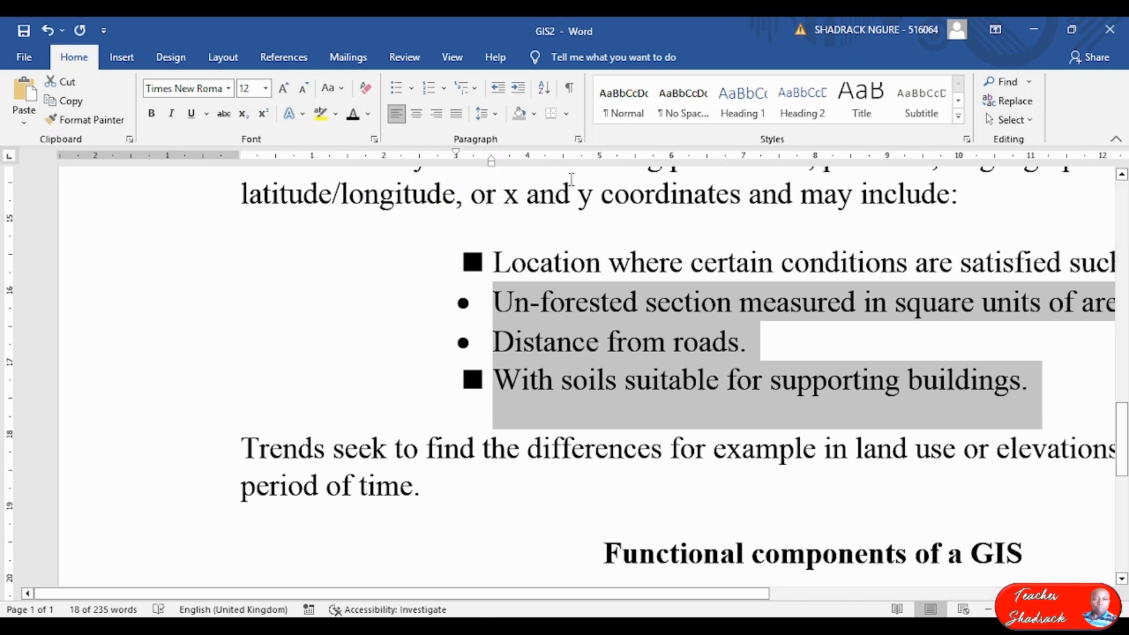
drag(573, 593, 857, 570)
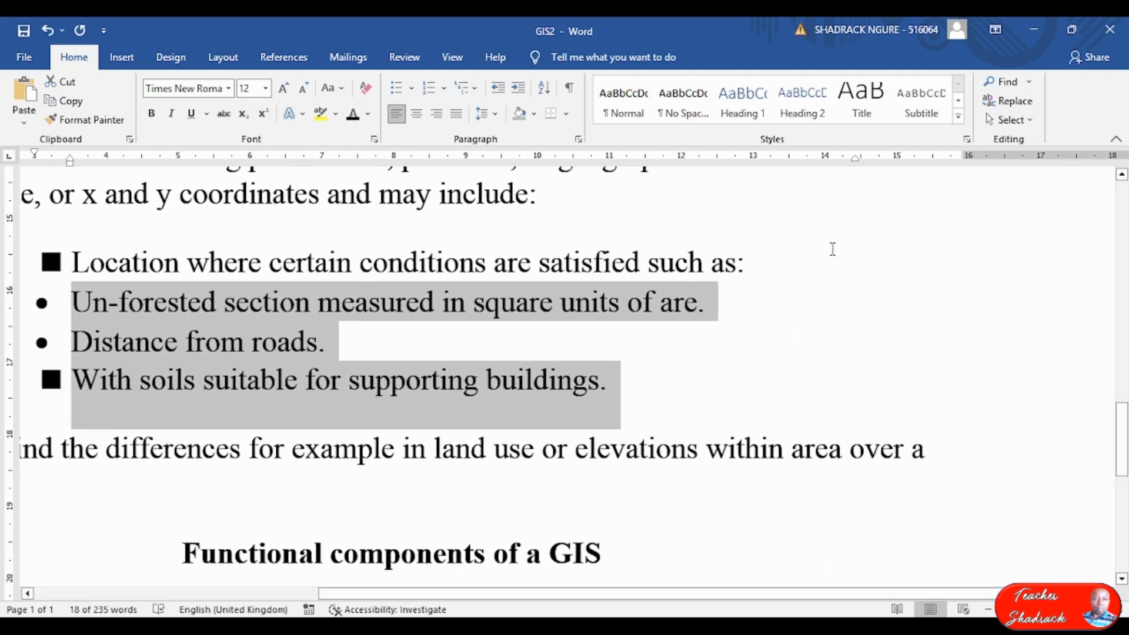
scroll(372, 359, up, 2)
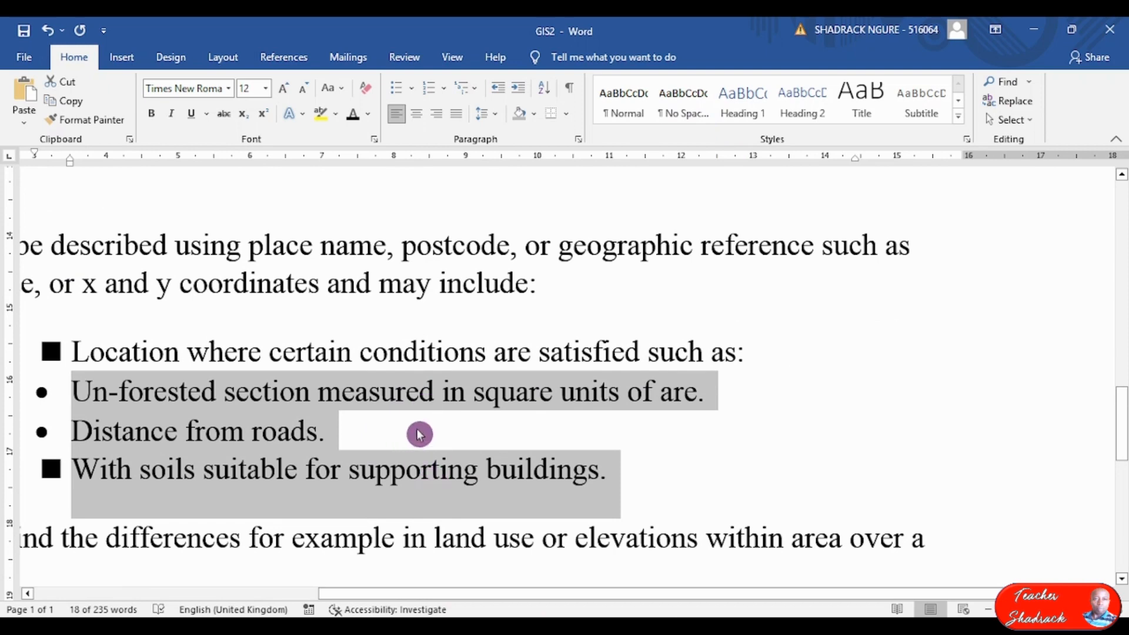
key(alt+Tab)
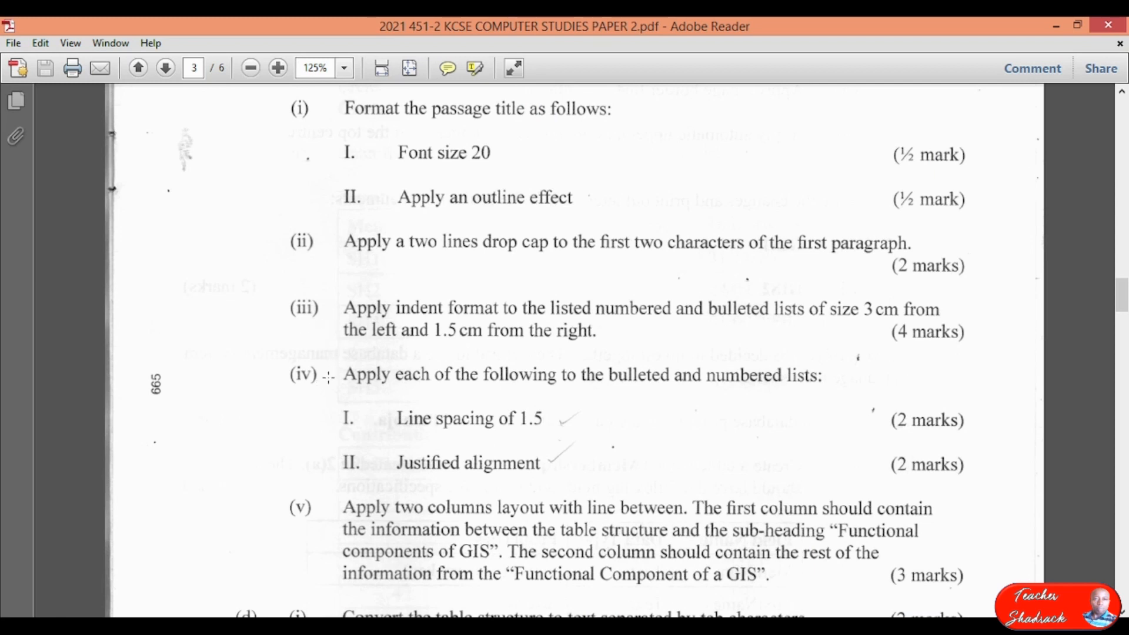
key(ctrl+a)
click(399, 385)
scroll(420, 393, down, 3)
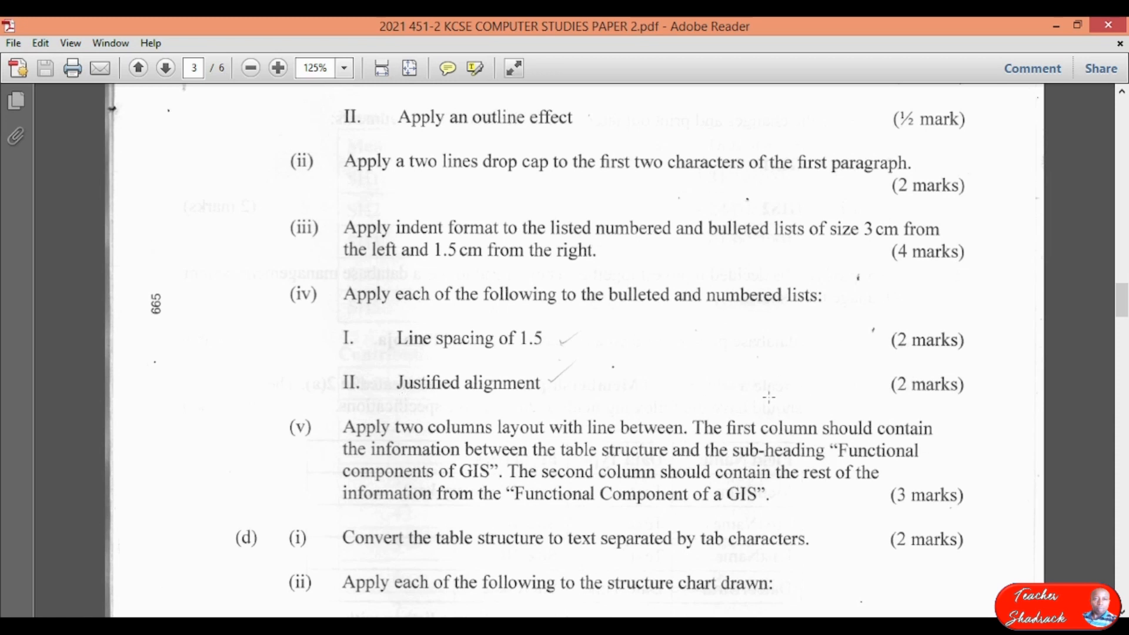
Justify the four bulleted location conditions and give them 1.5 line spacing.
key(alt+Tab)
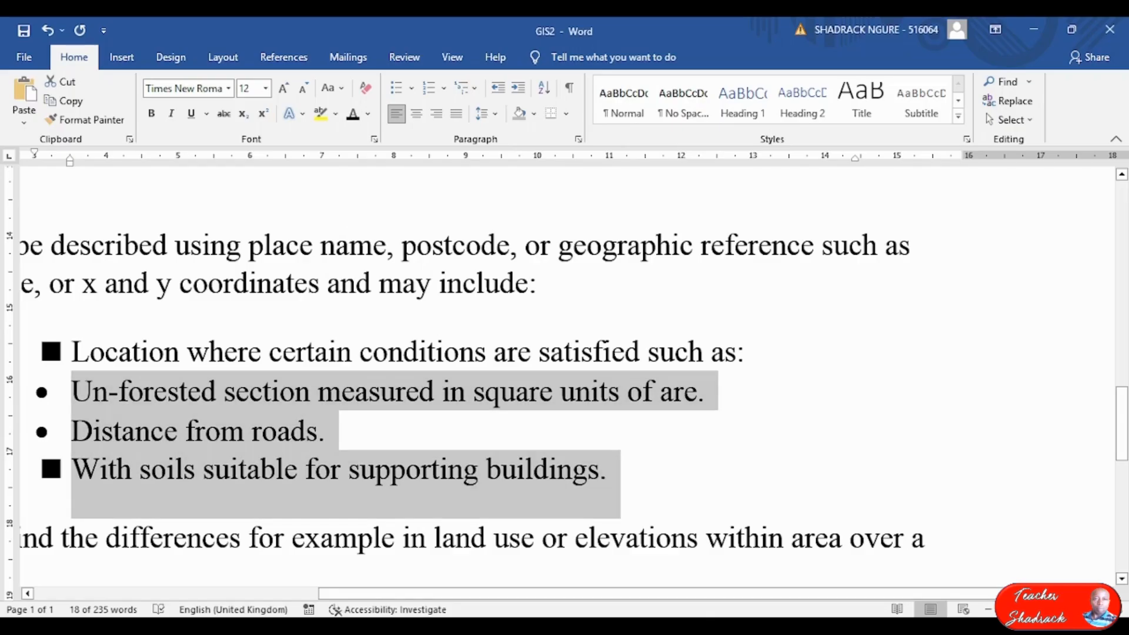
scroll(209, 434, up, 1)
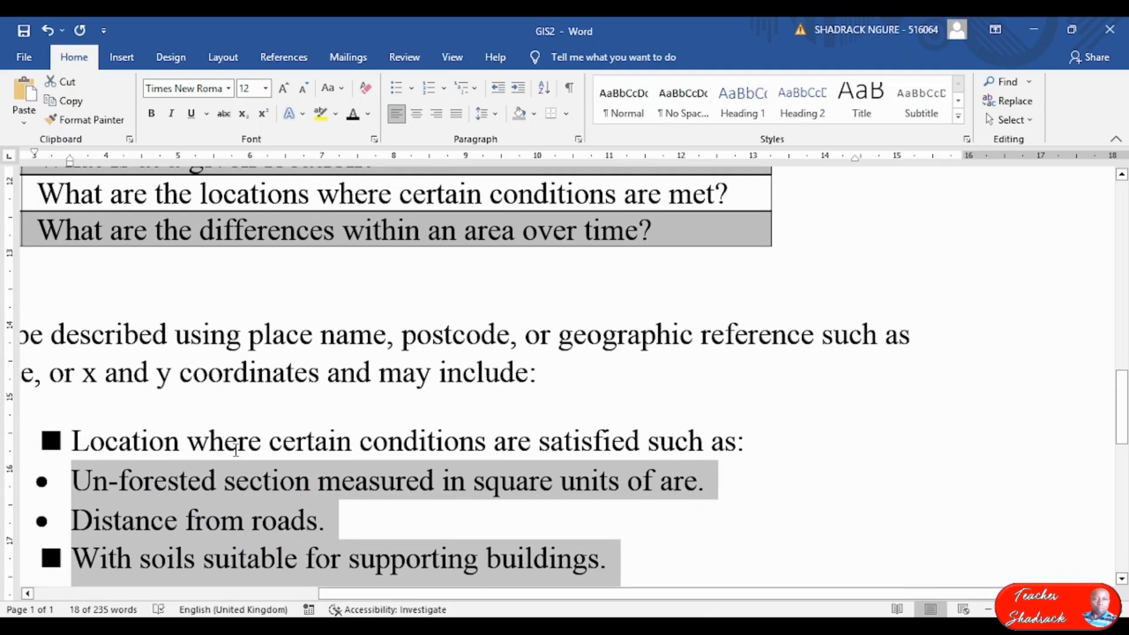
scroll(640, 516, down, 1)
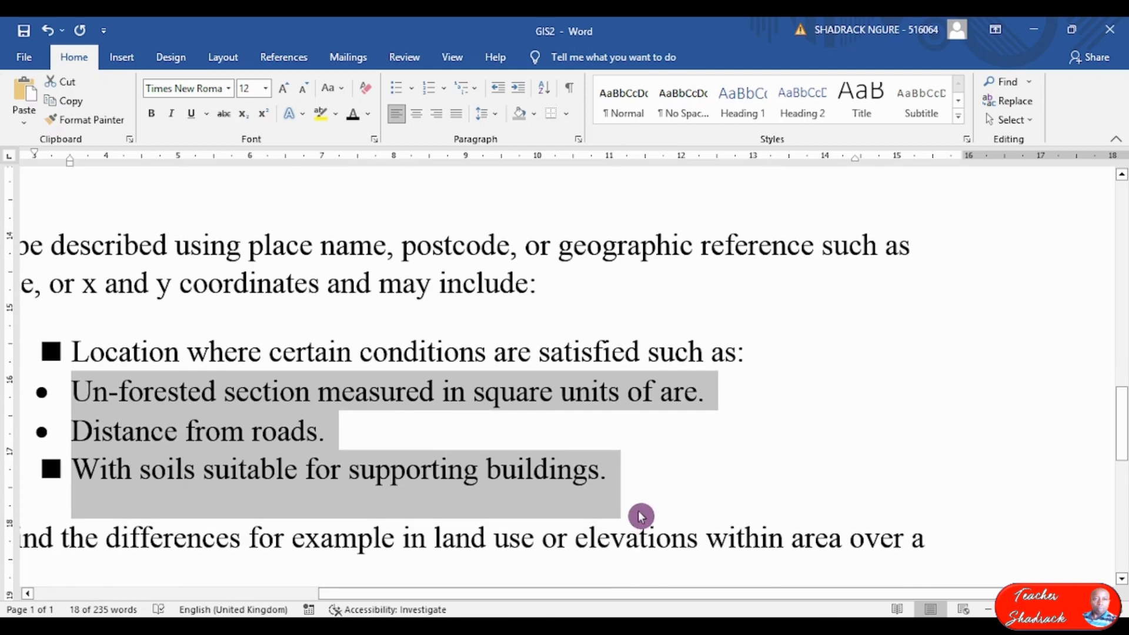
click(650, 470)
drag(465, 597, 277, 595)
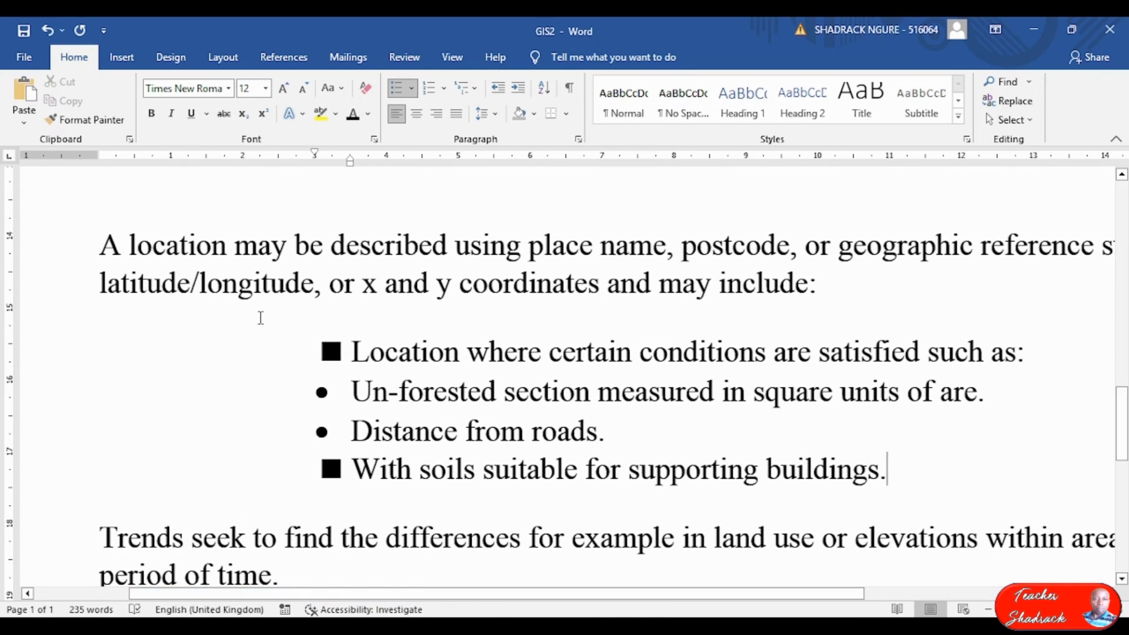
drag(285, 323, 591, 391)
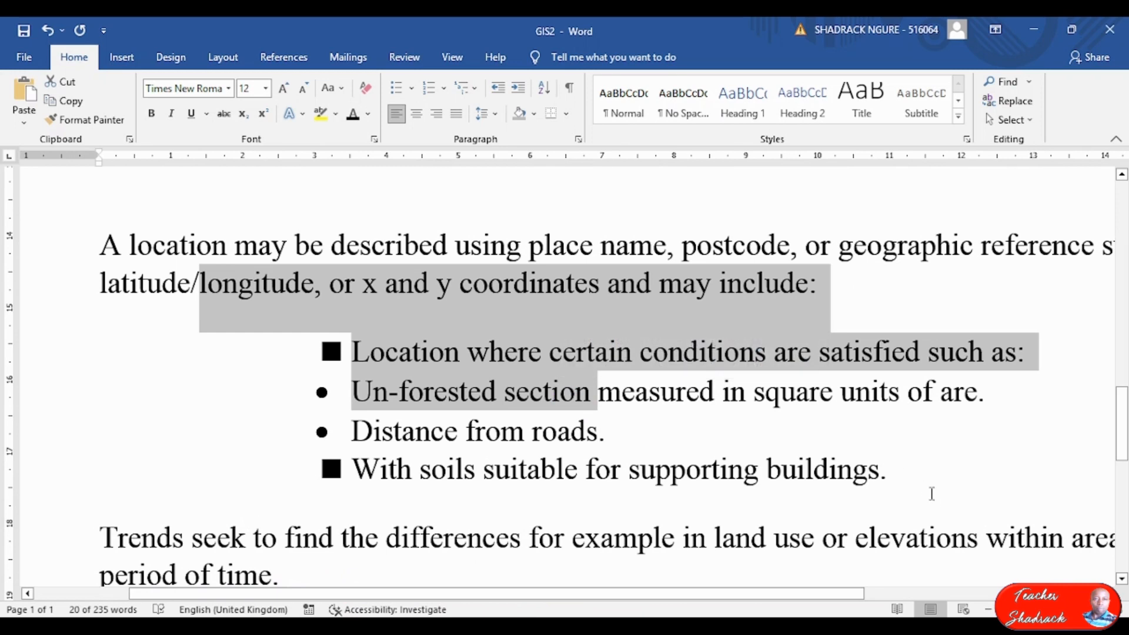
drag(926, 490, 351, 342)
click(456, 114)
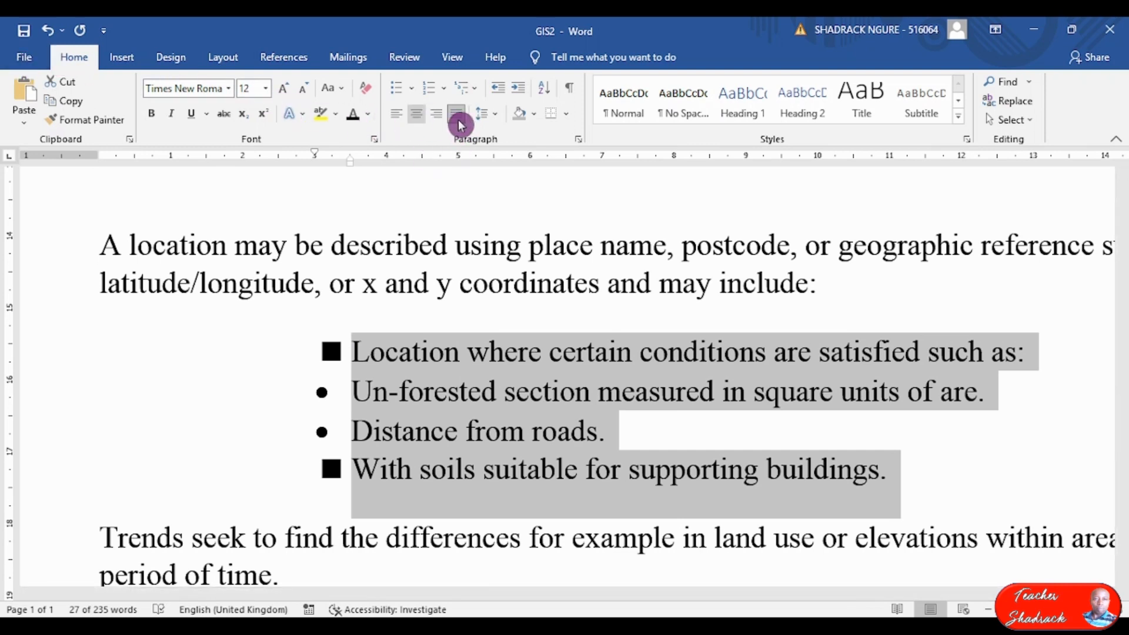
click(495, 115)
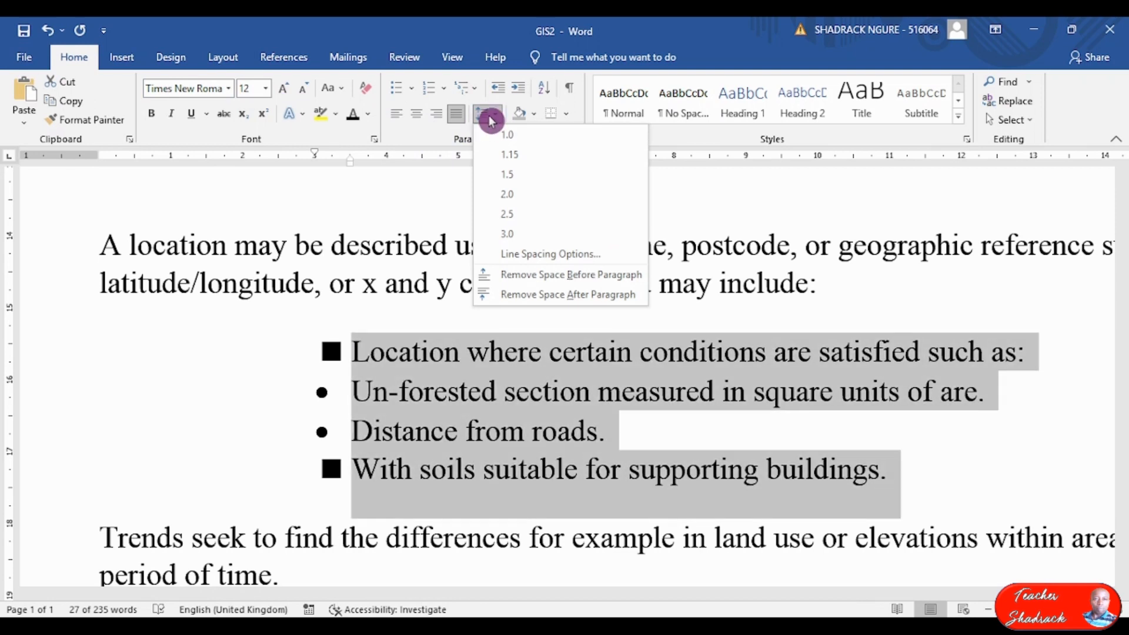
click(510, 175)
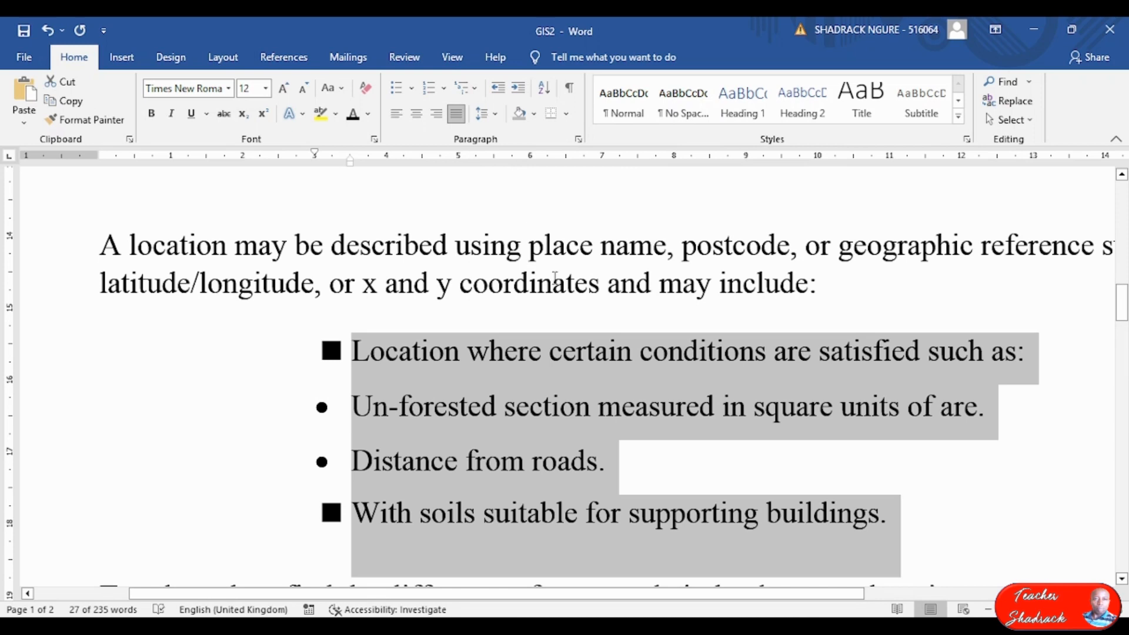
Select the whole (a)–(d) professionals list.
scroll(556, 279, up, 15)
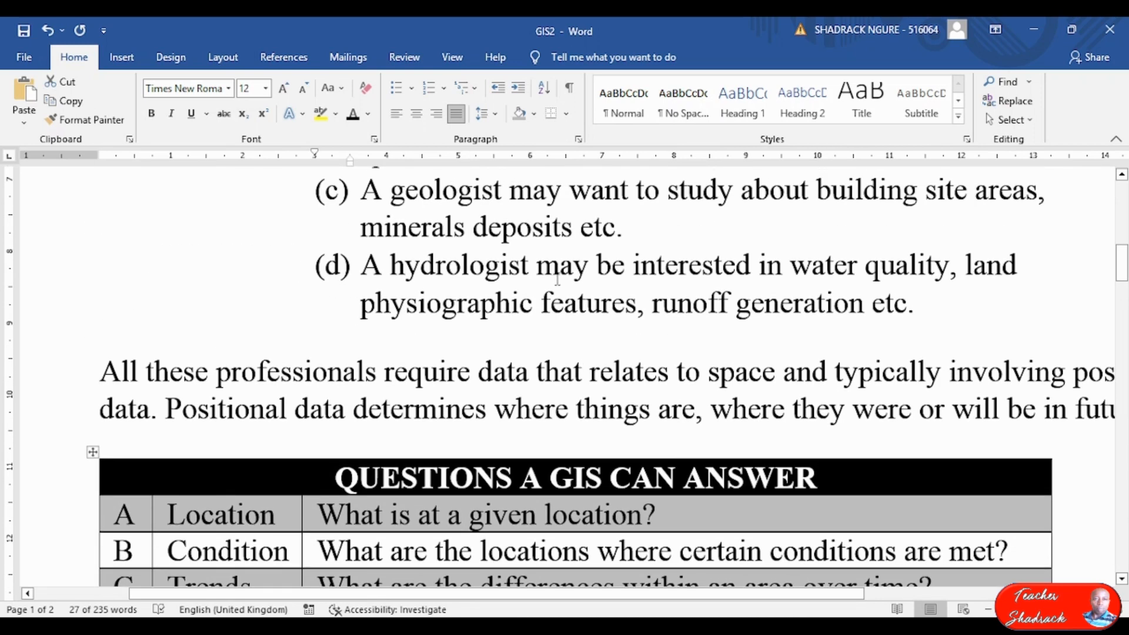
drag(935, 479, 358, 218)
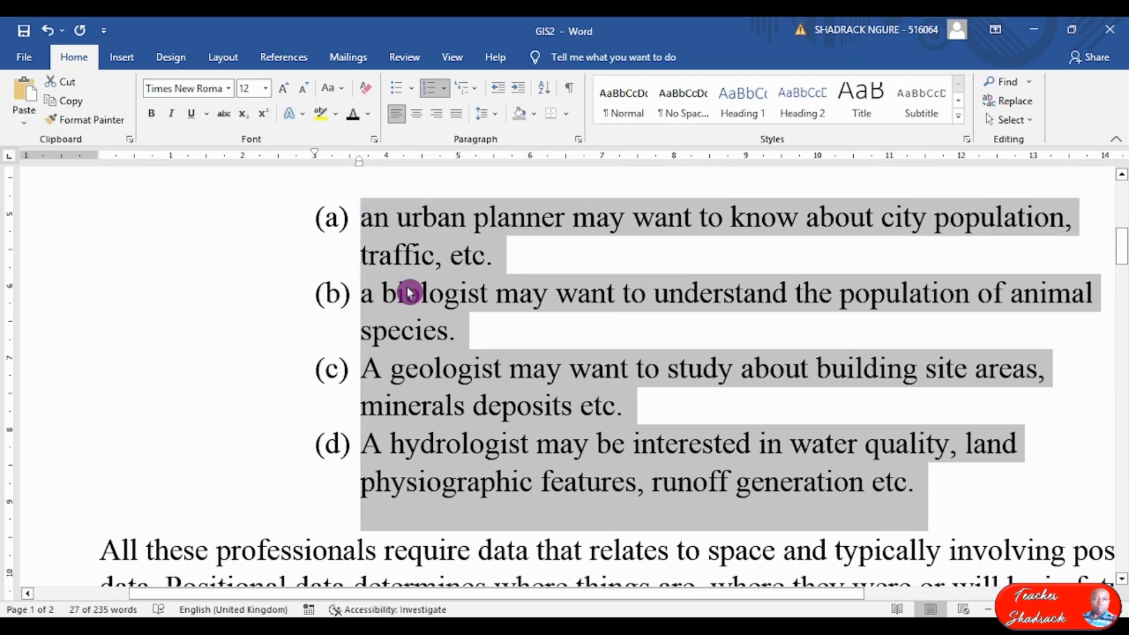
scroll(412, 283, up, 3)
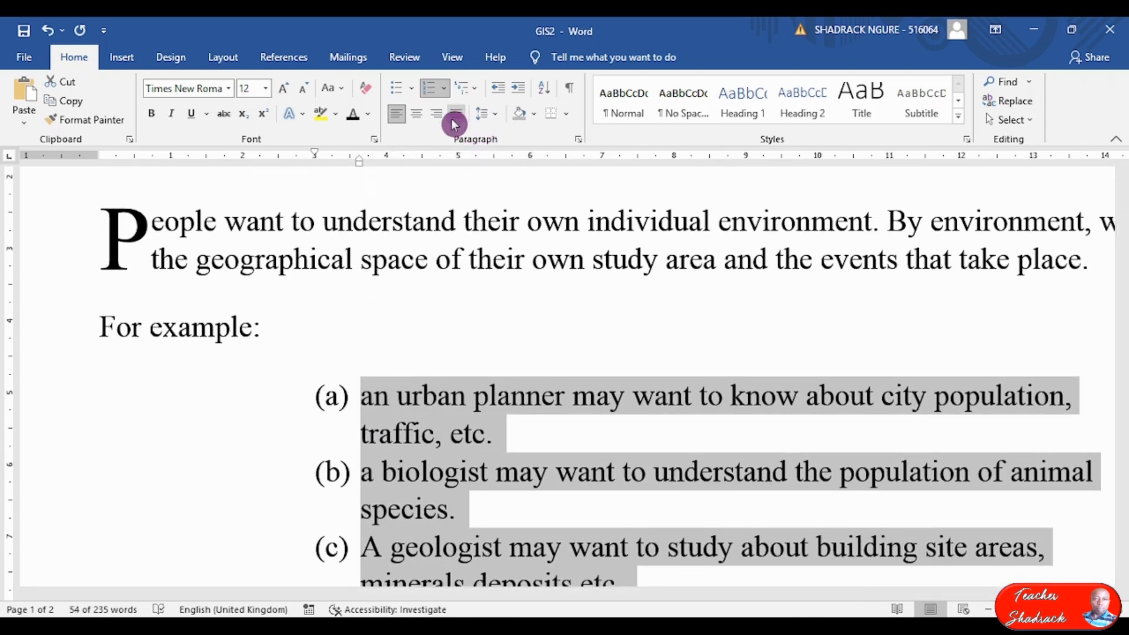
Justify the (a)–(d) list and set its line spacing to 1.5.
click(455, 116)
drag(561, 593, 660, 590)
scroll(654, 513, down, 2)
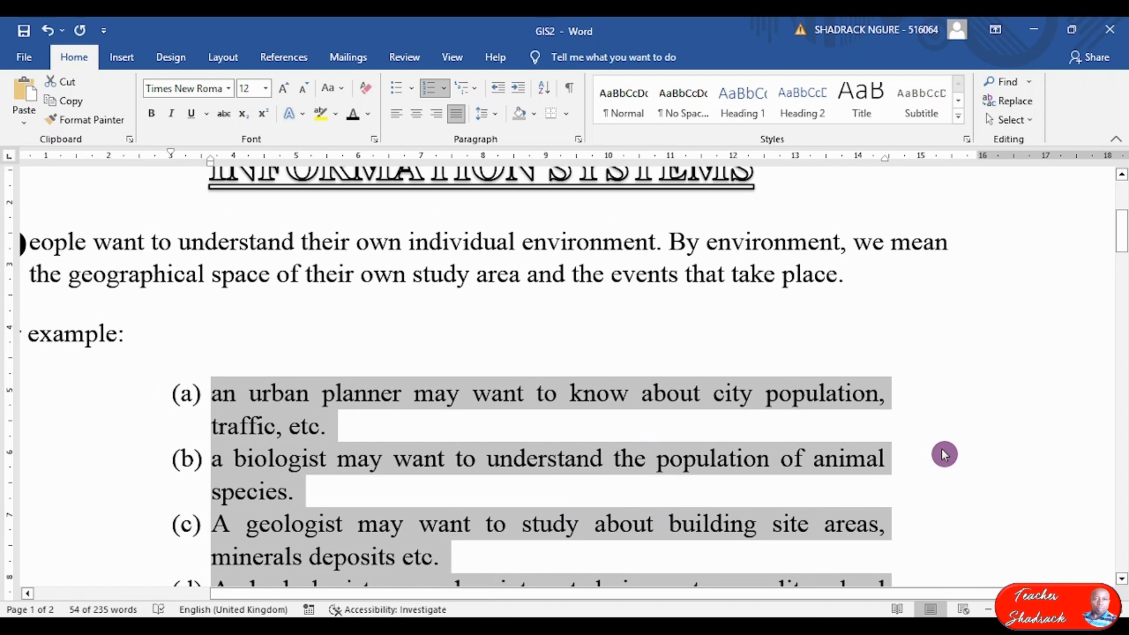
click(498, 117)
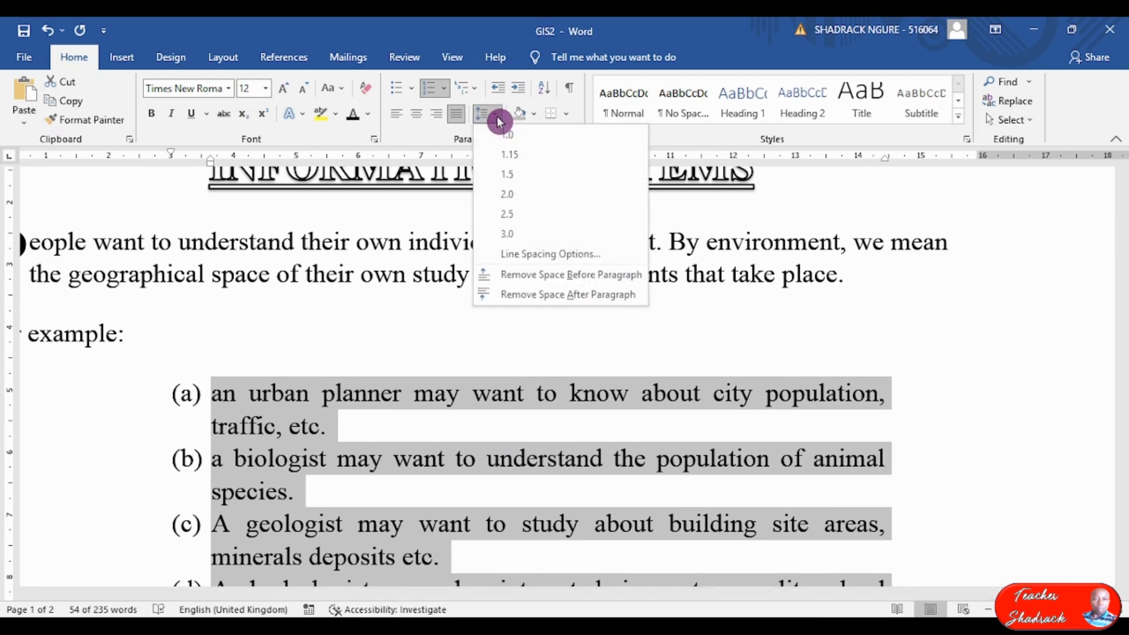
click(523, 176)
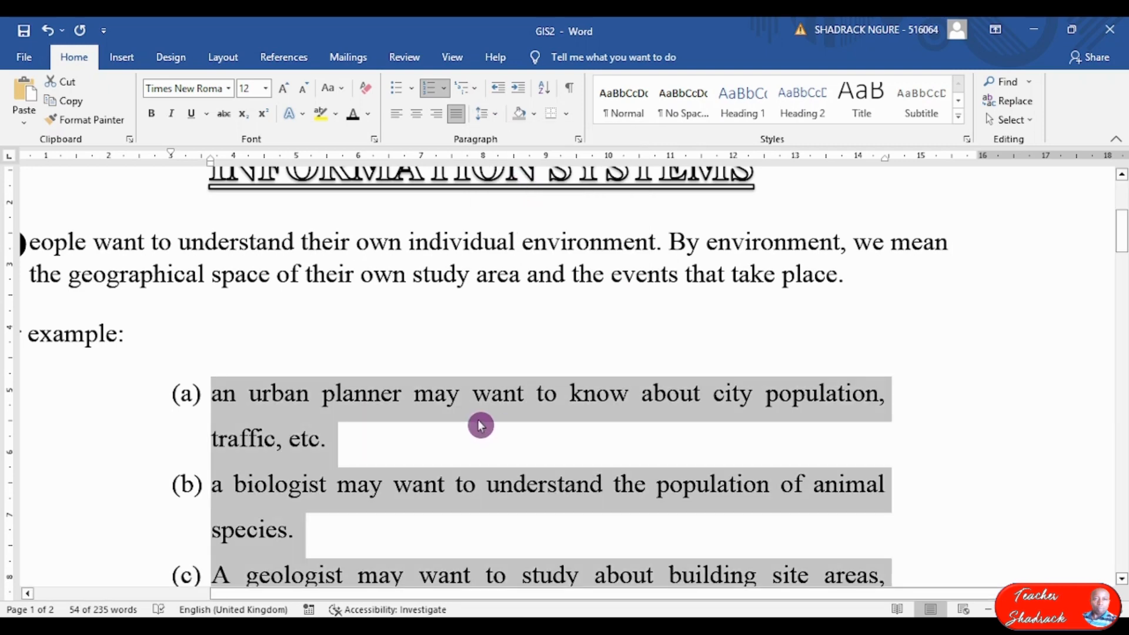
click(480, 424)
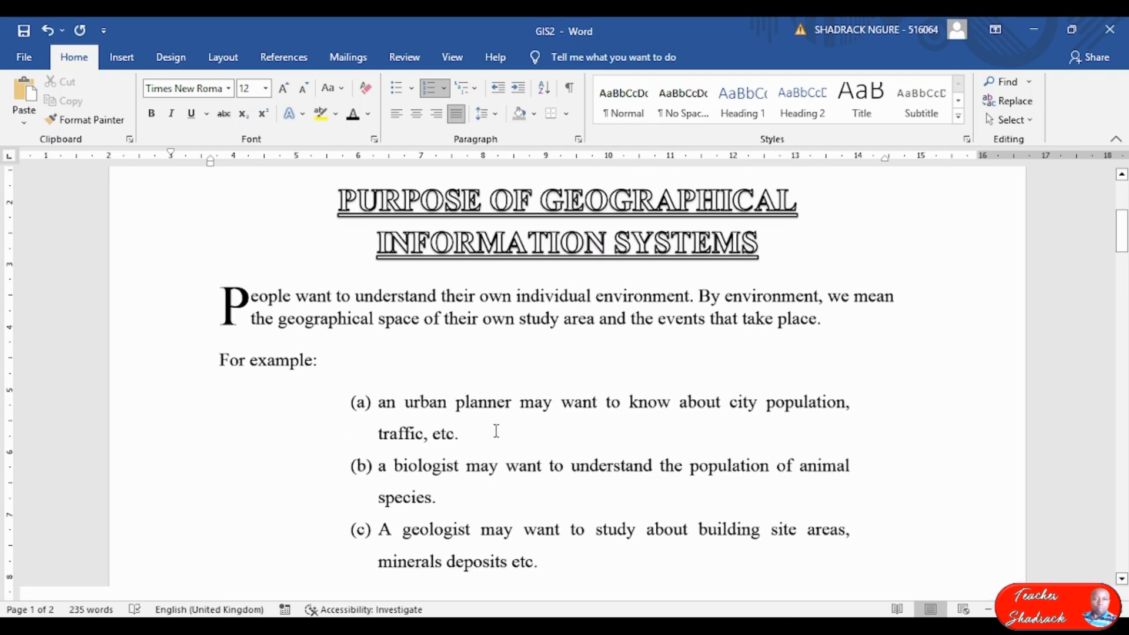
Check the formatted lists, then bring up the exam paper PDF.
scroll(496, 431, down, 6)
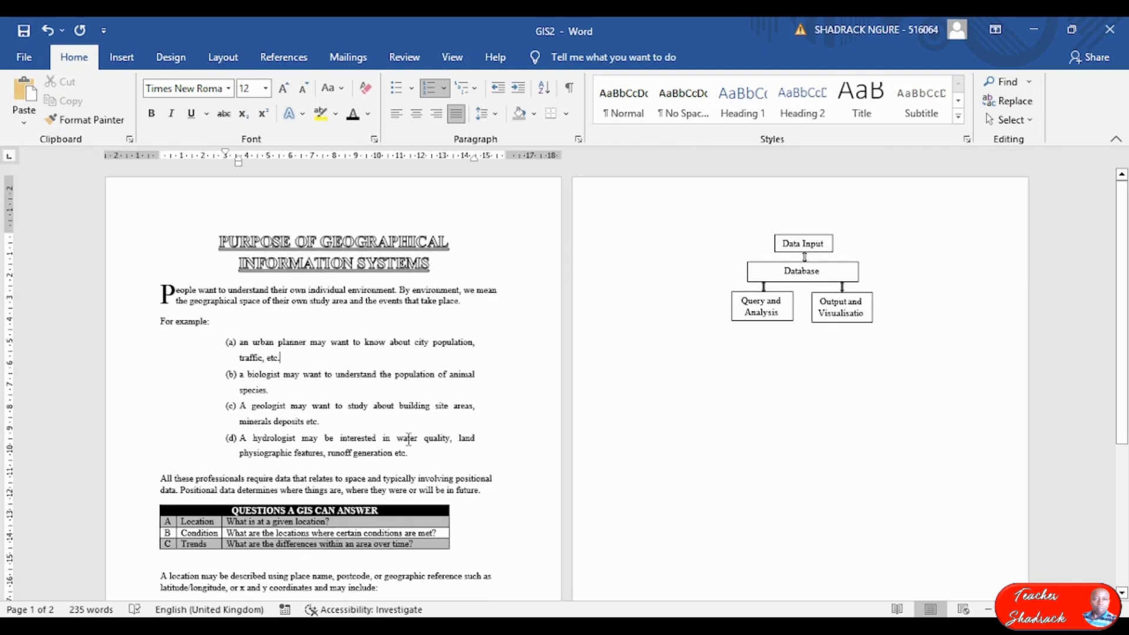
scroll(380, 443, up, 5)
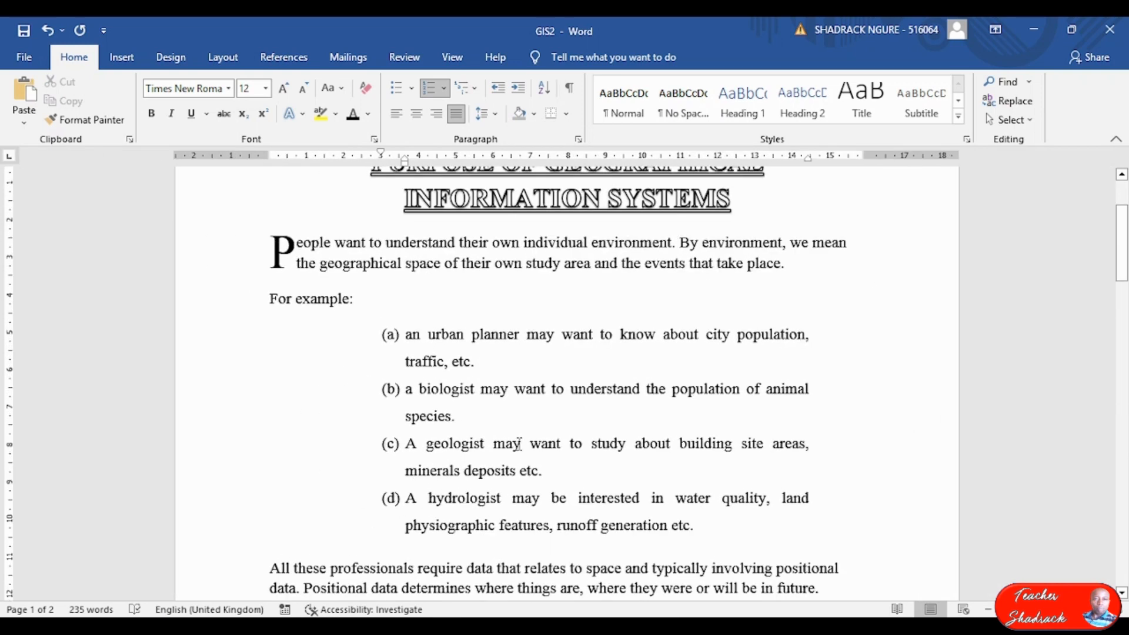
scroll(508, 450, down, 4)
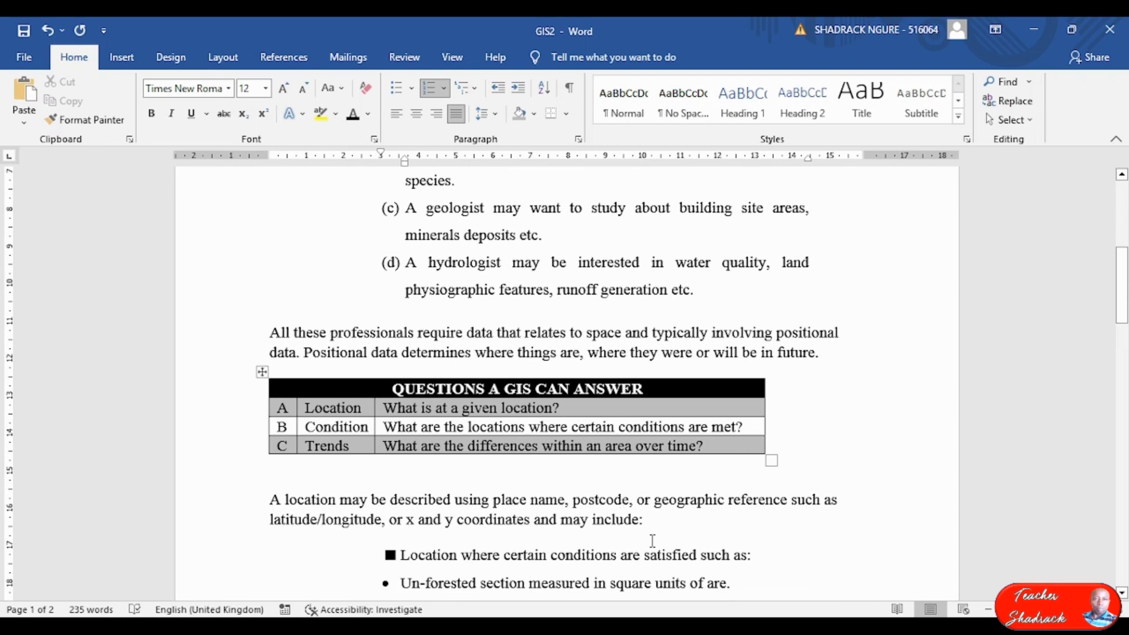
click(719, 625)
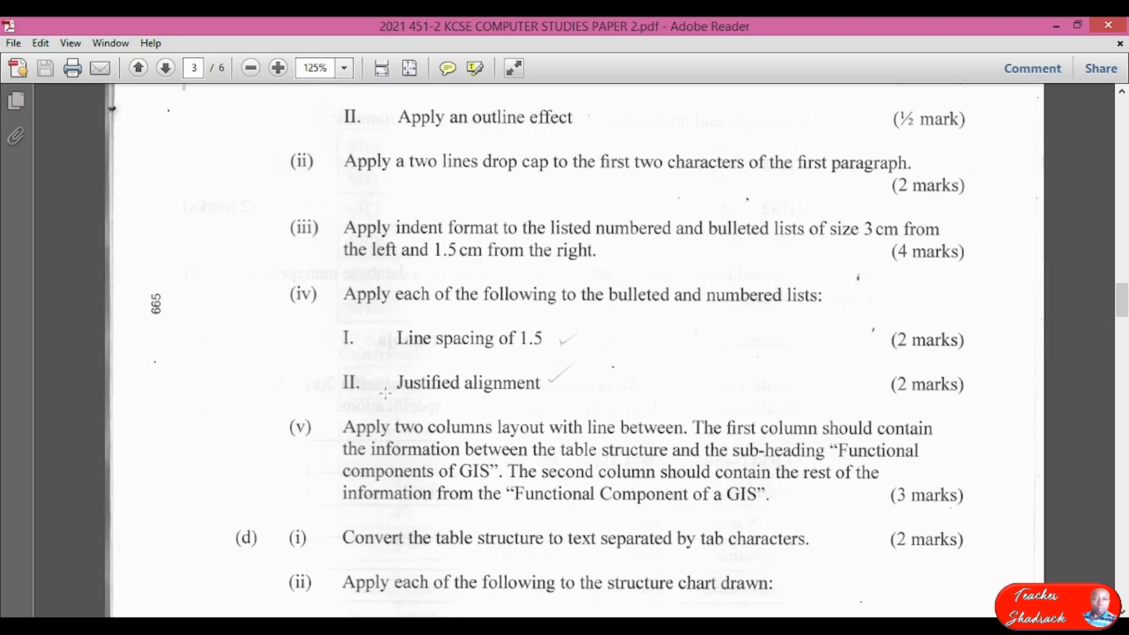
Read question (d)'s two-column, table-conversion and structure chart instructions in the exam PDF, then return to GIS2.
scroll(382, 394, down, 3)
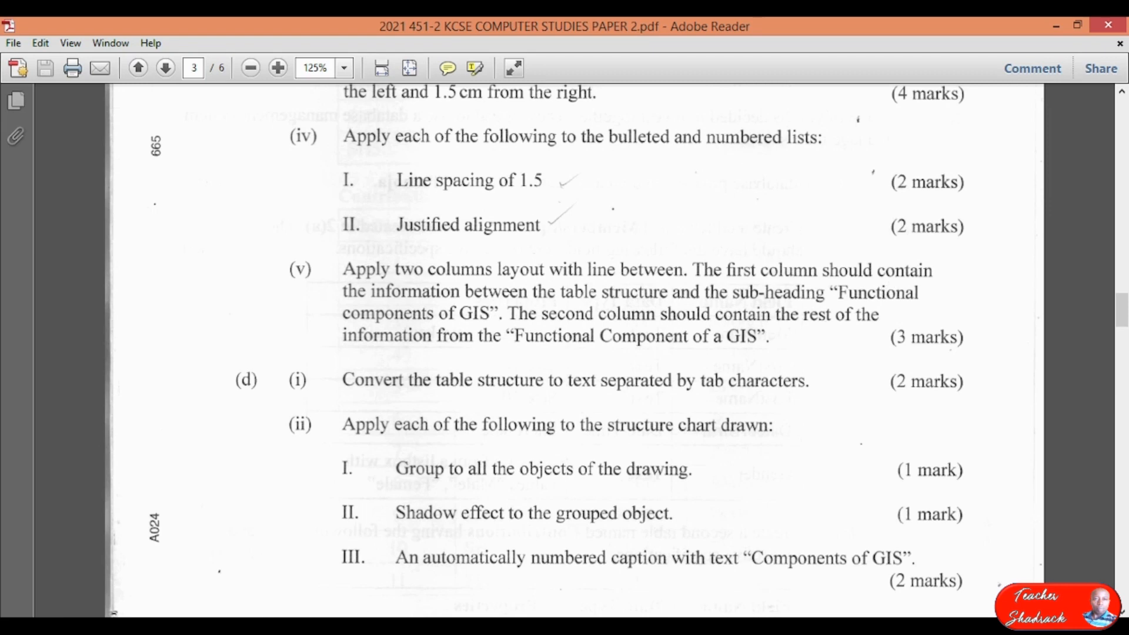
key(alt+Tab)
scroll(422, 549, down, 5)
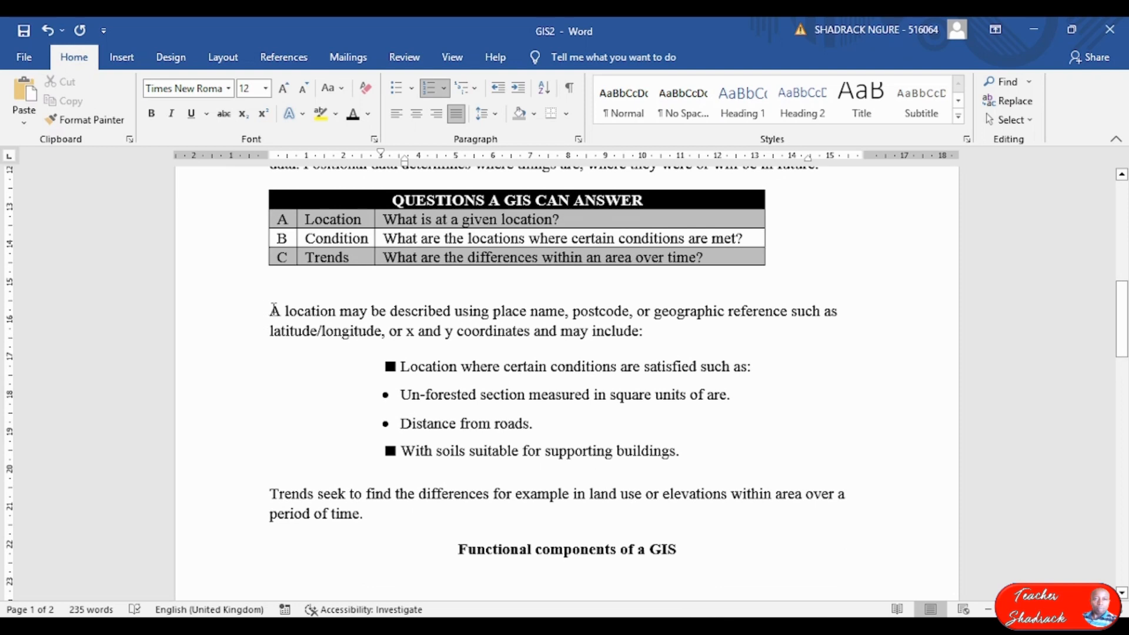
Check the structure chart on page 2 of the GIS2 document.
click(274, 310)
scroll(286, 365, up, 2)
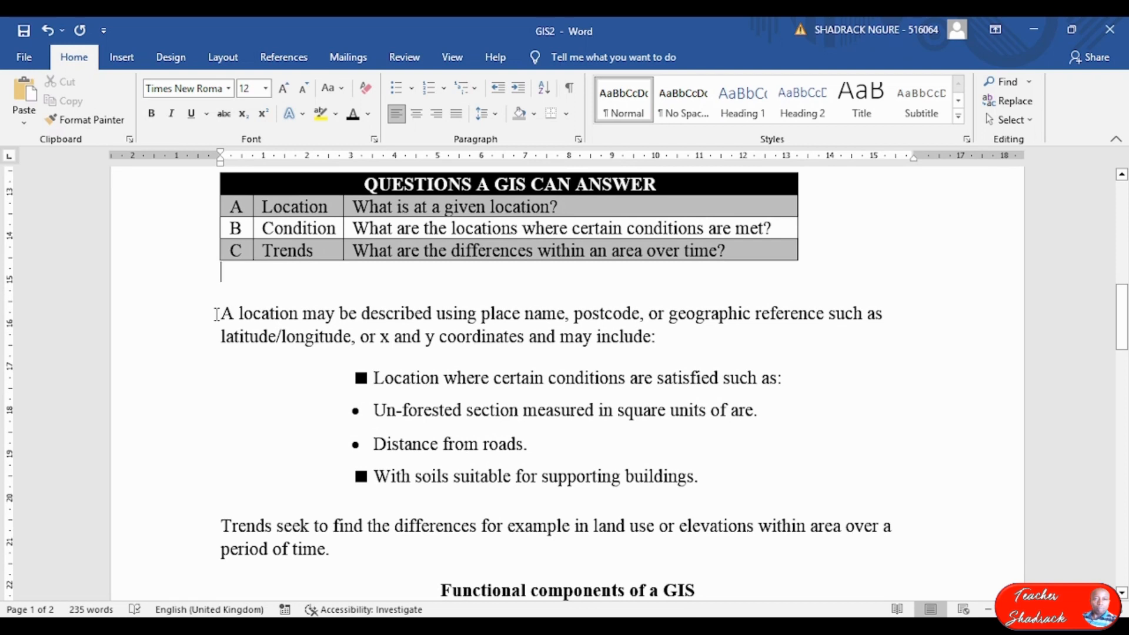
scroll(378, 407, down, 15)
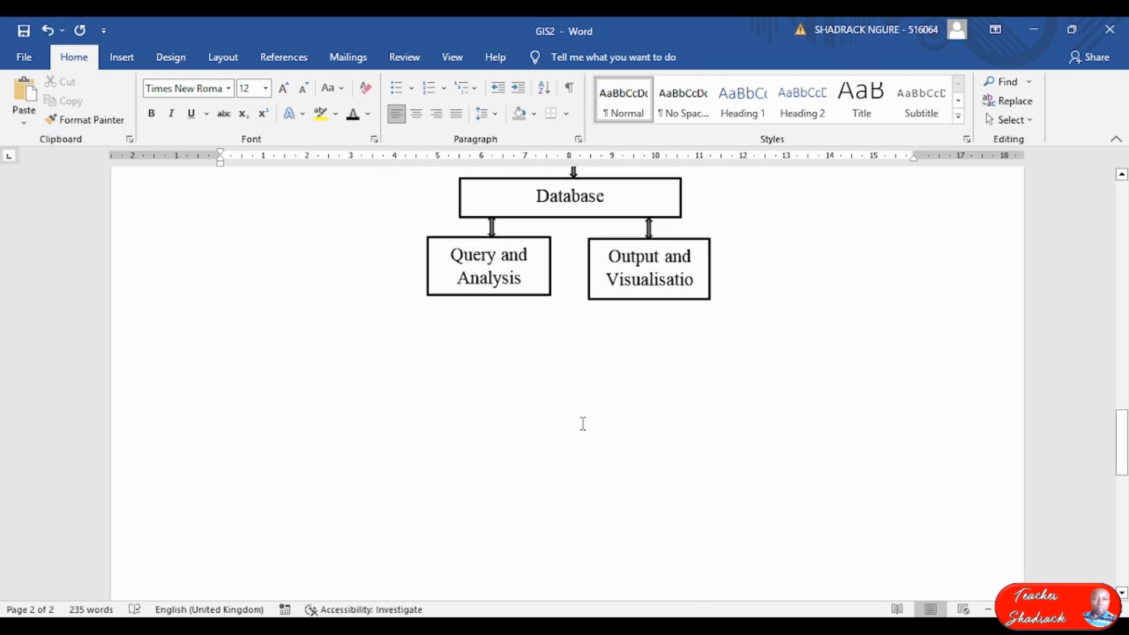
scroll(599, 379, up, 1)
double_click(588, 323)
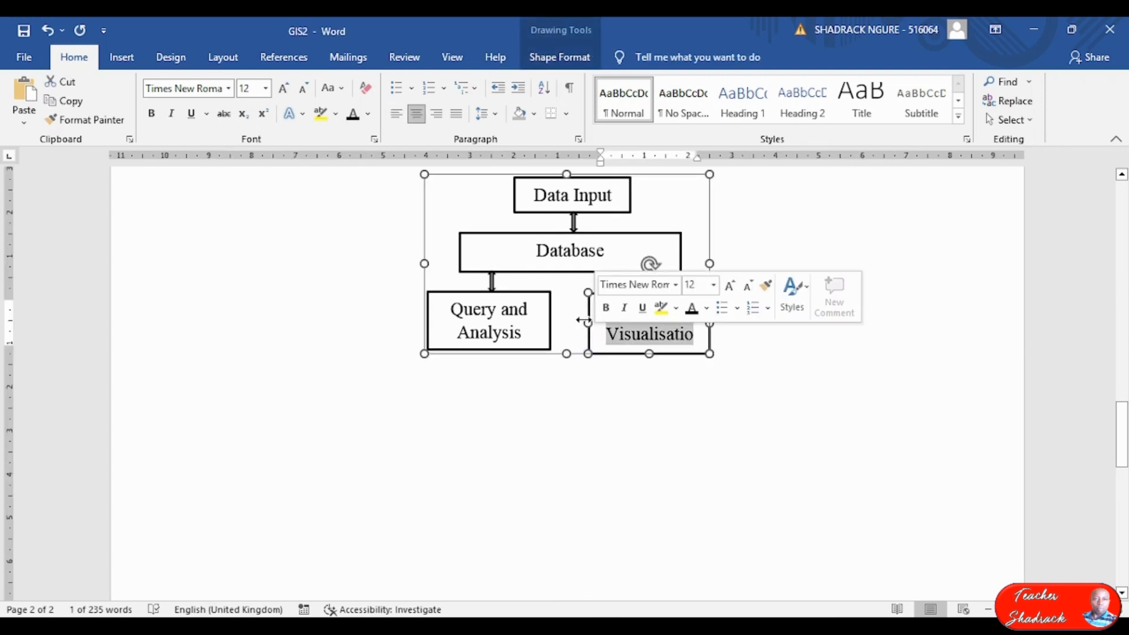
click(575, 347)
Select the text from 'A location may be described…' down to the 'Functional components of a GIS' heading.
scroll(487, 328, up, 4)
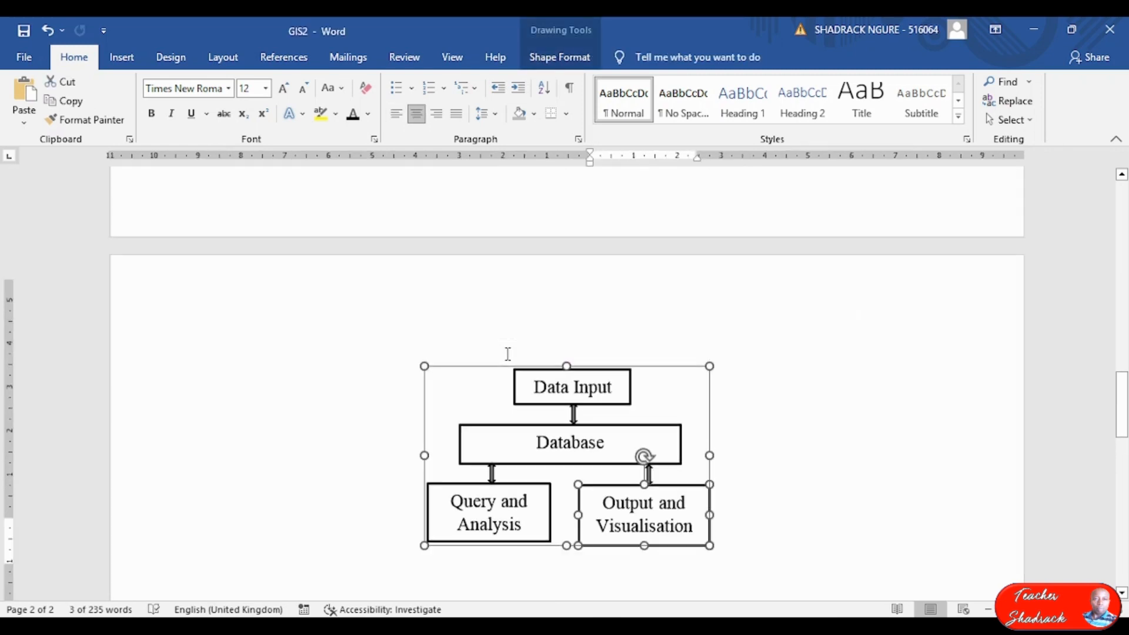
scroll(488, 323, up, 8)
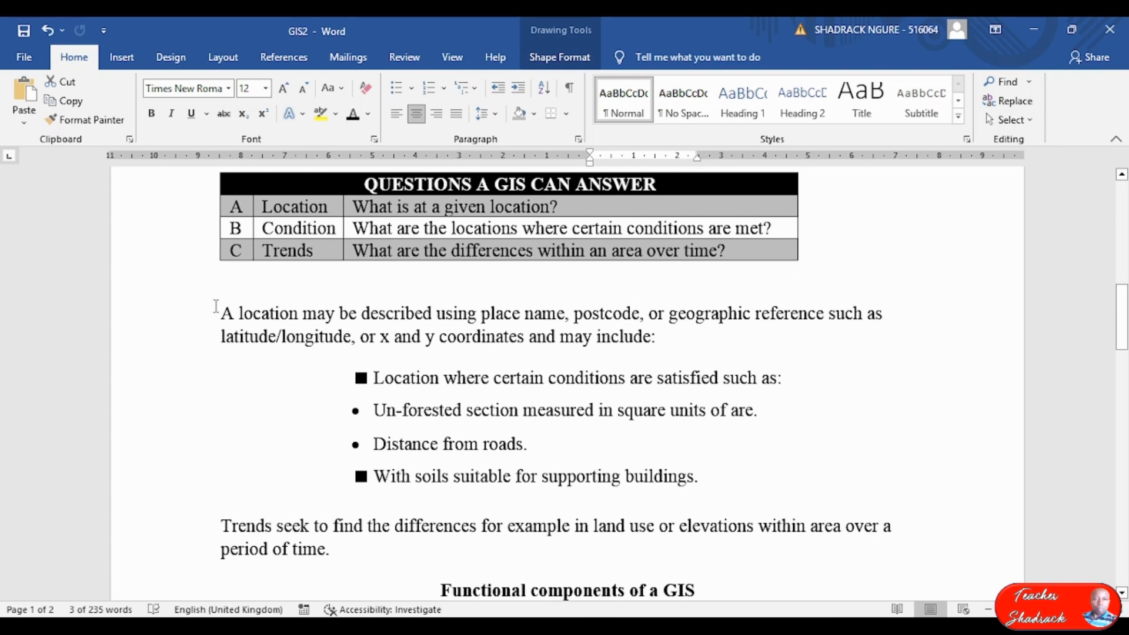
mouse_move(379, 334)
mouse_down()
mouse_move(646, 433)
mouse_move(758, 525)
mouse_move(805, 597)
mouse_move(813, 532)
mouse_up()
scroll(813, 484, up, 12)
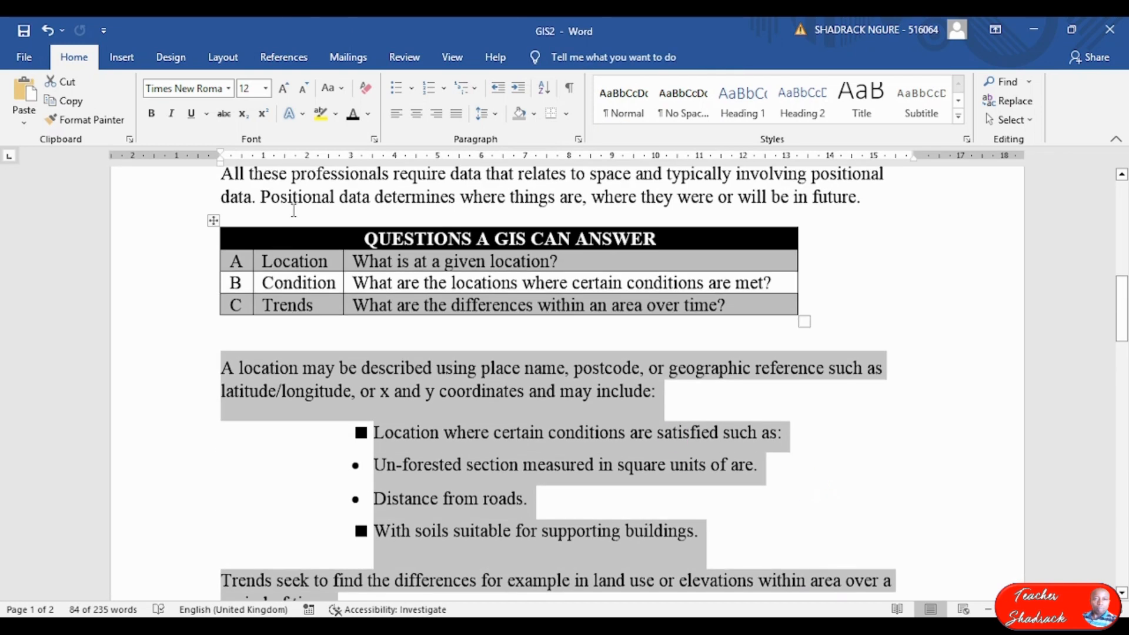
Format the selected passage as Two columns with Line between and 1 cm spacing via More Columns.
click(222, 65)
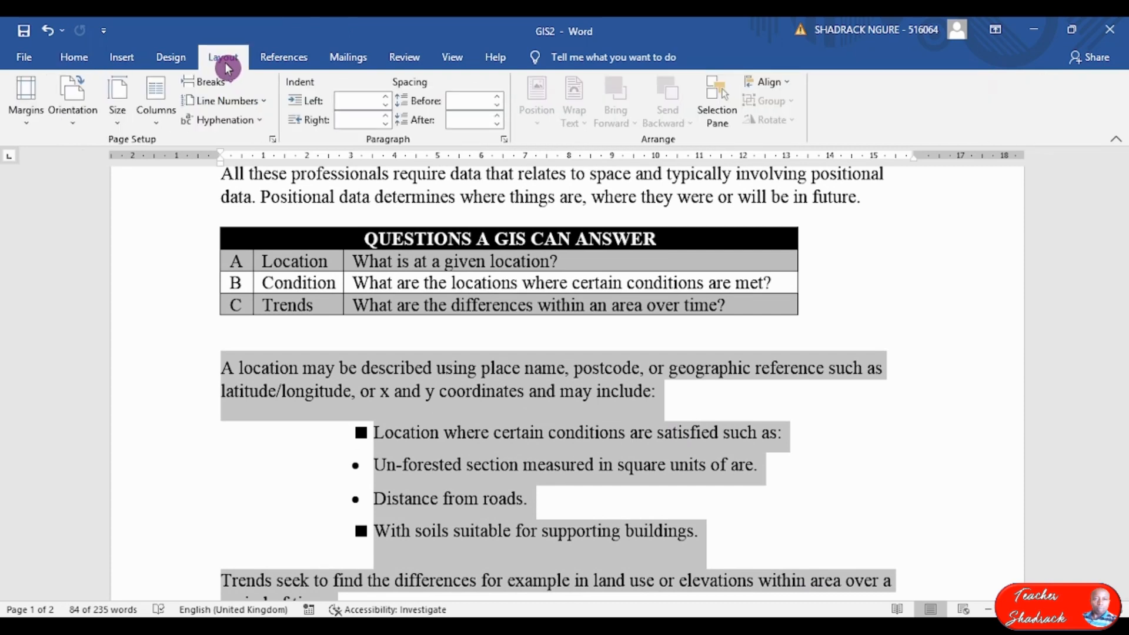
click(158, 126)
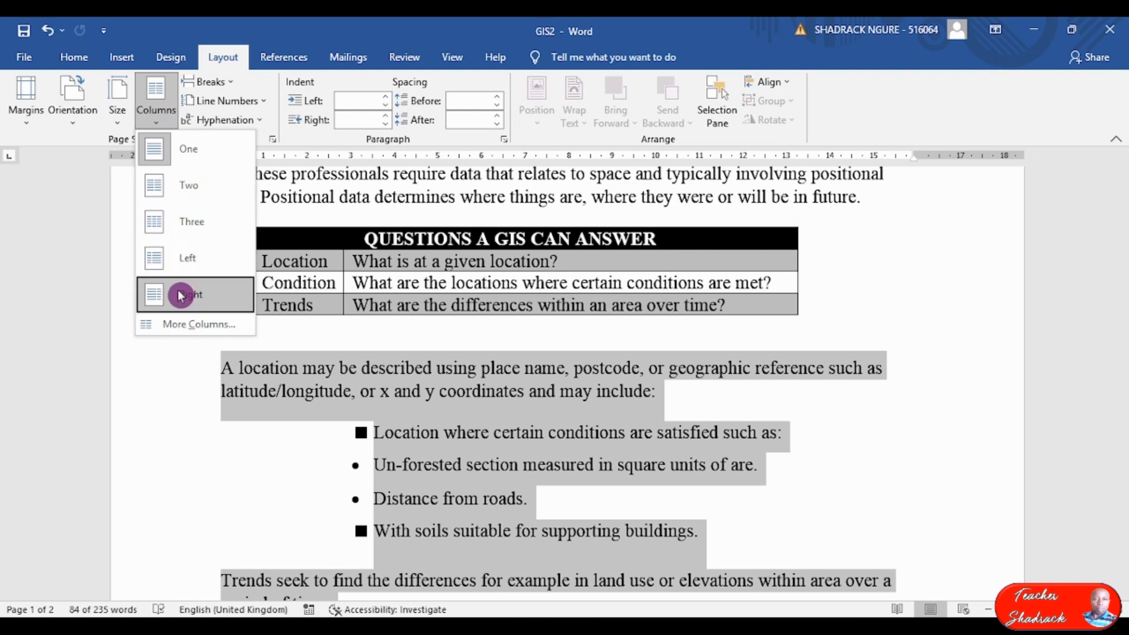
click(192, 326)
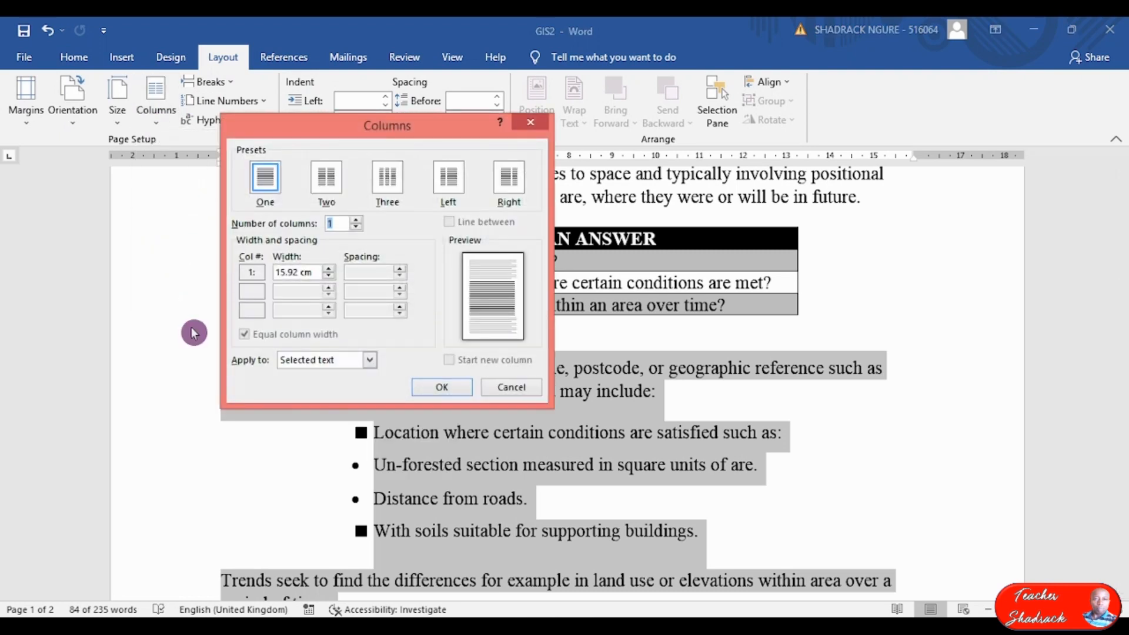
drag(373, 129, 478, 176)
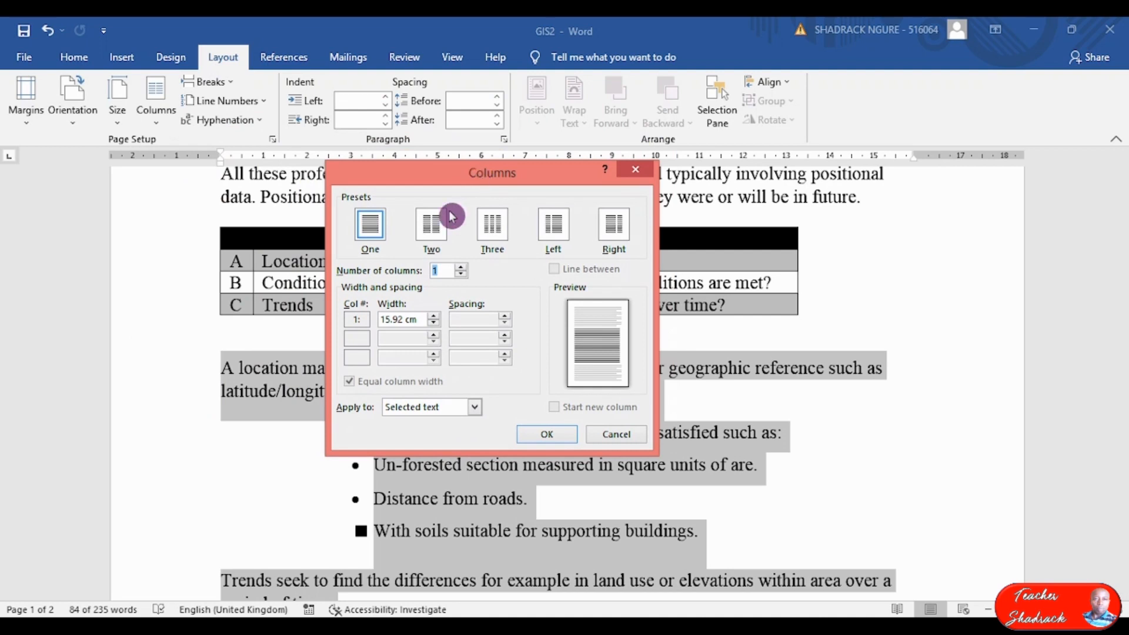
click(433, 226)
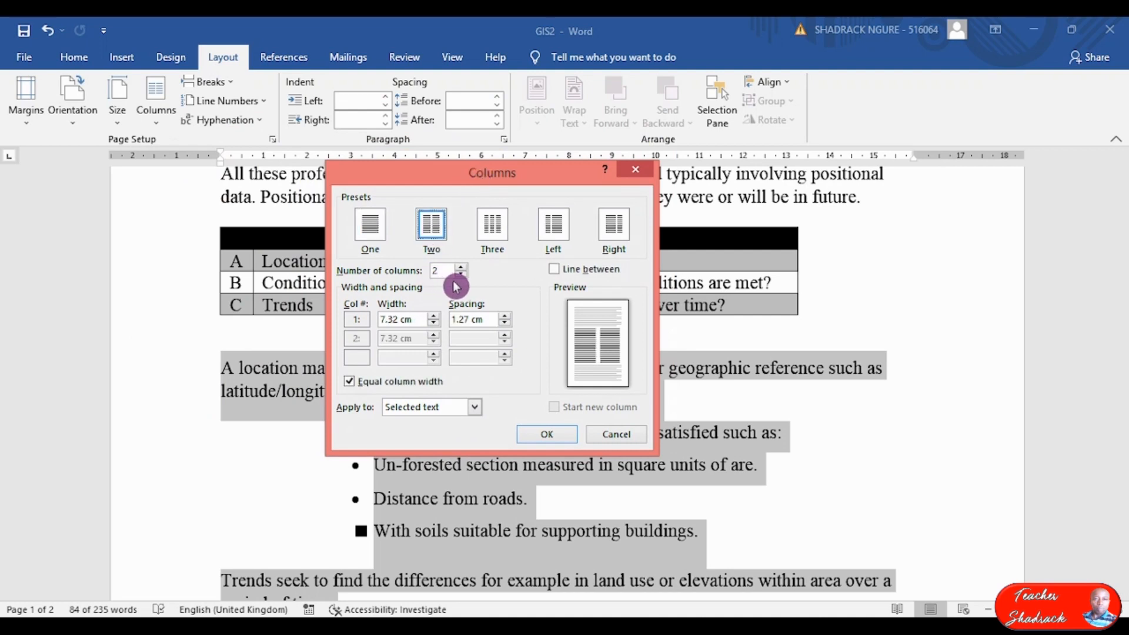
click(554, 271)
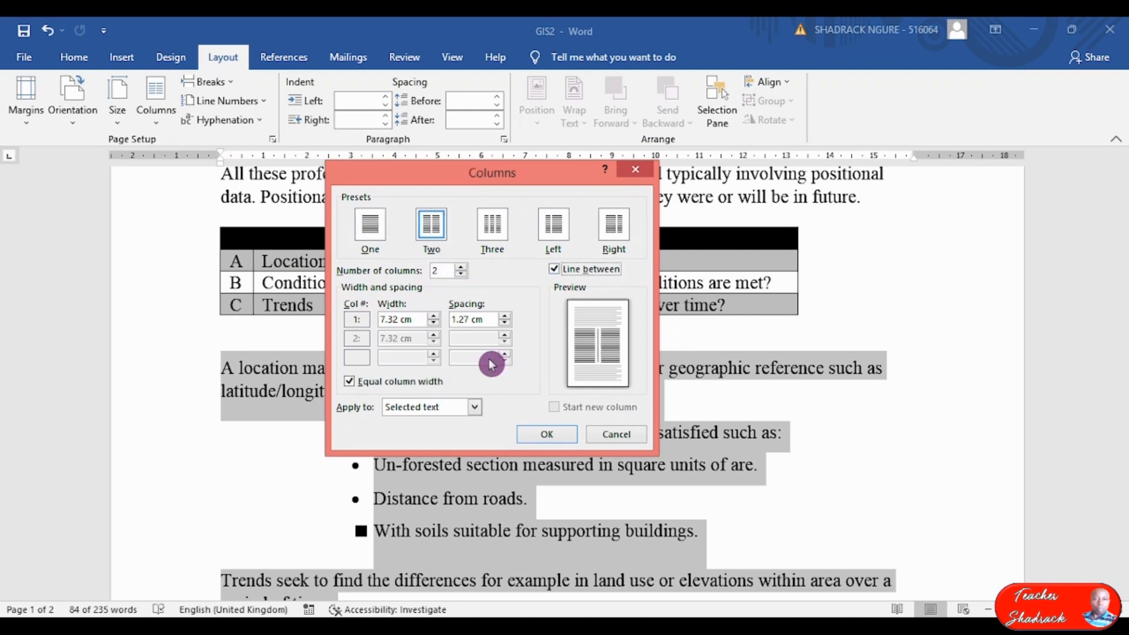
mouse_move(545, 184)
mouse_down()
mouse_move(456, 202)
mouse_move(547, 169)
mouse_up()
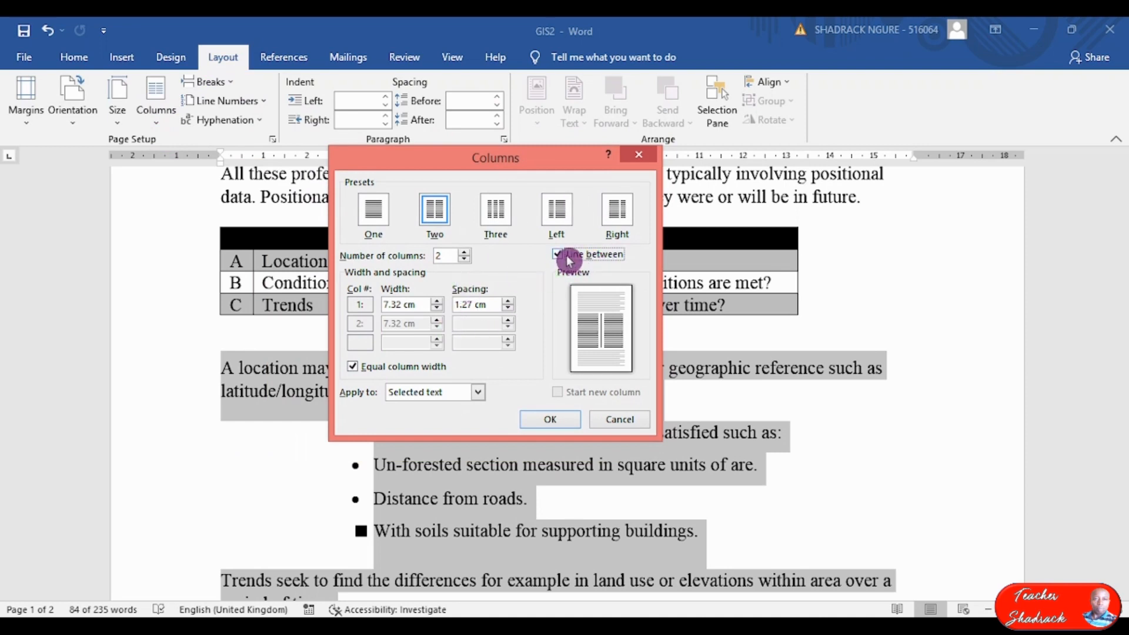
click(507, 309)
click(507, 309)
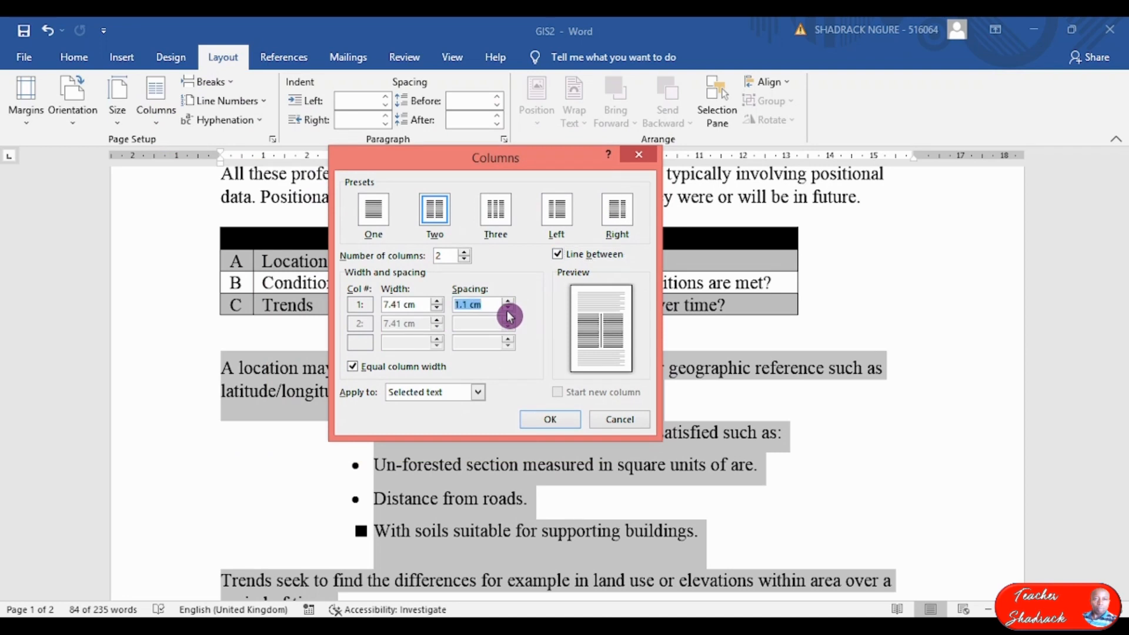
click(508, 309)
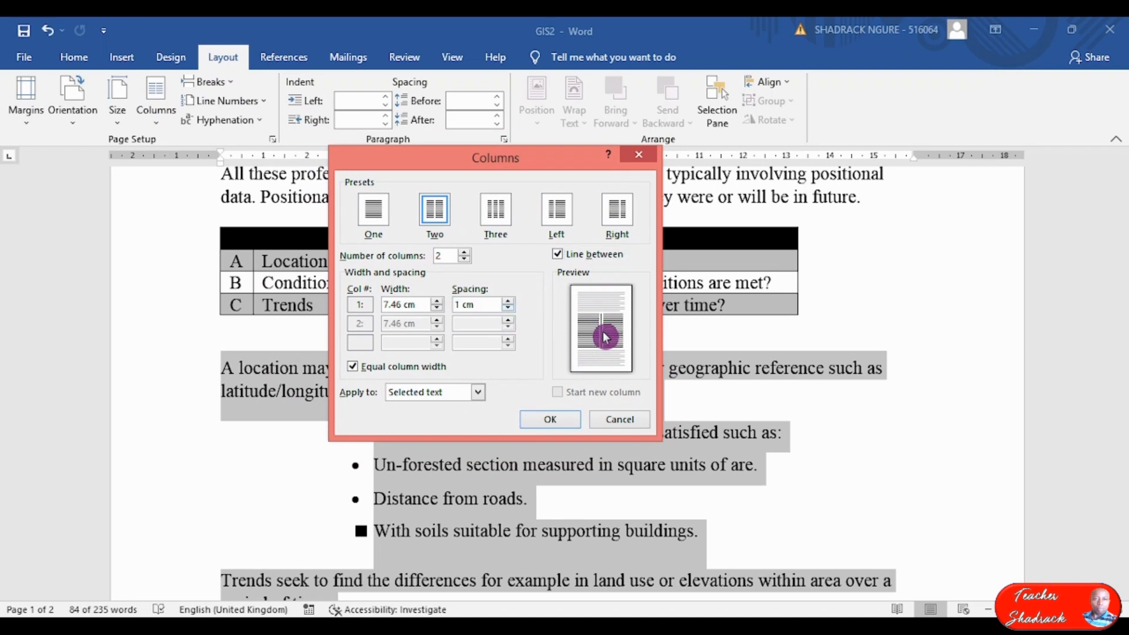
click(546, 420)
scroll(538, 405, down, 5)
scroll(538, 406, down, 5)
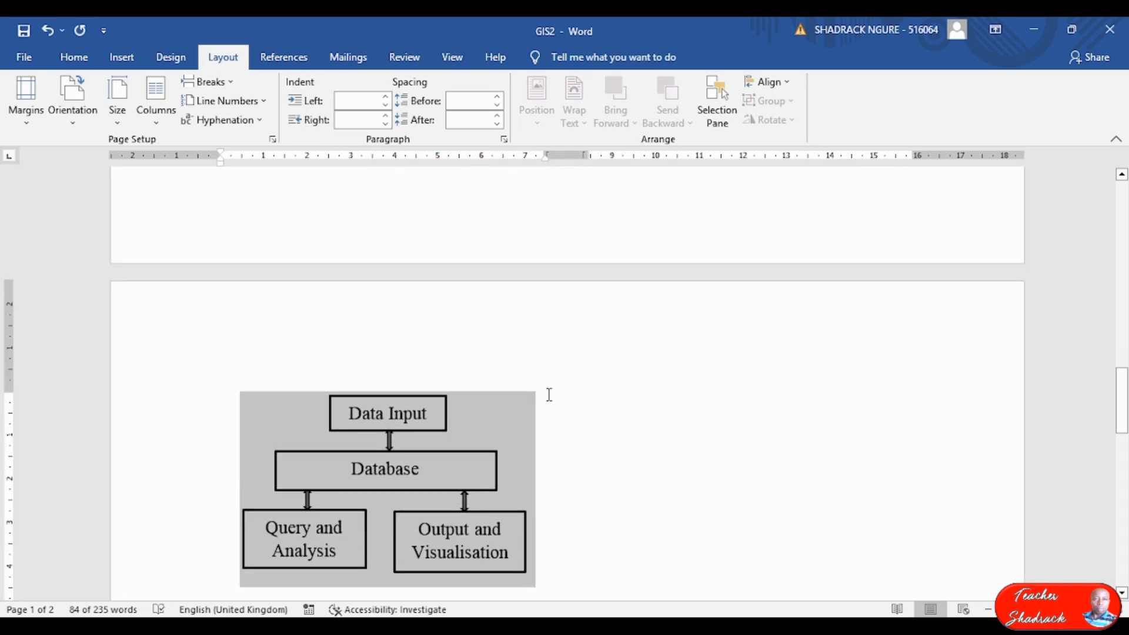
scroll(558, 373, up, 10)
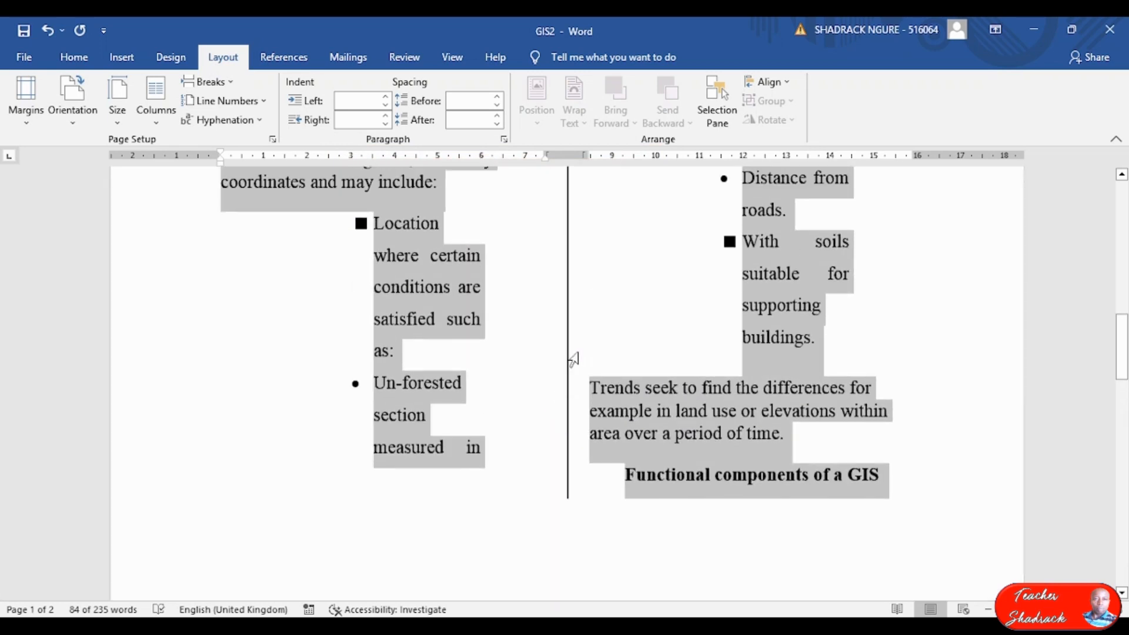
scroll(602, 371, up, 2)
scroll(603, 371, down, 7)
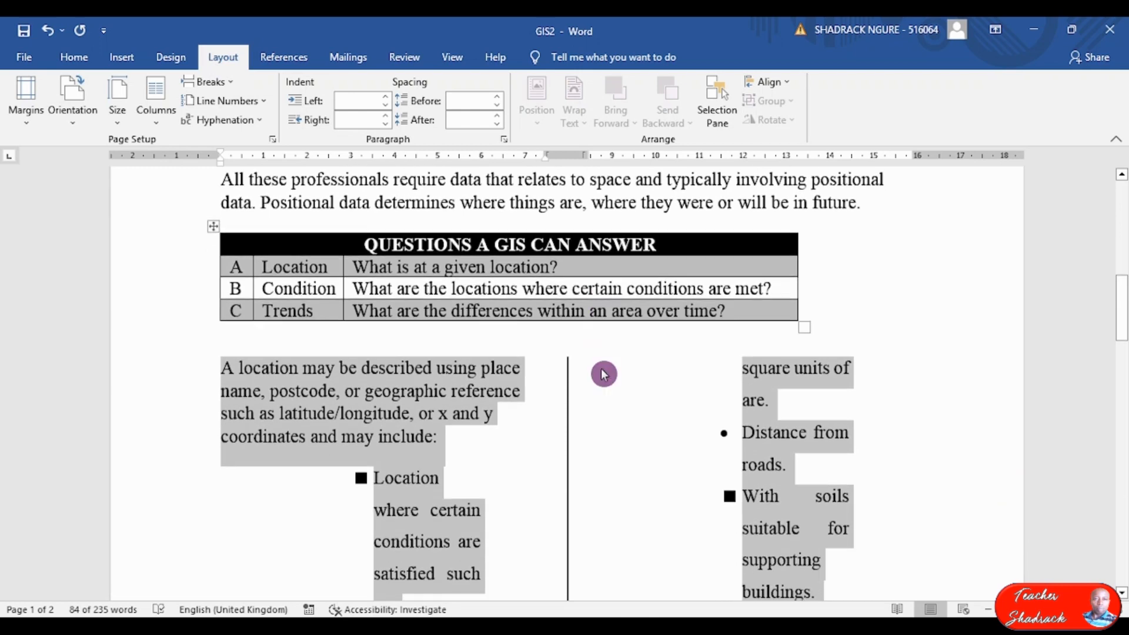
scroll(602, 370, up, 5)
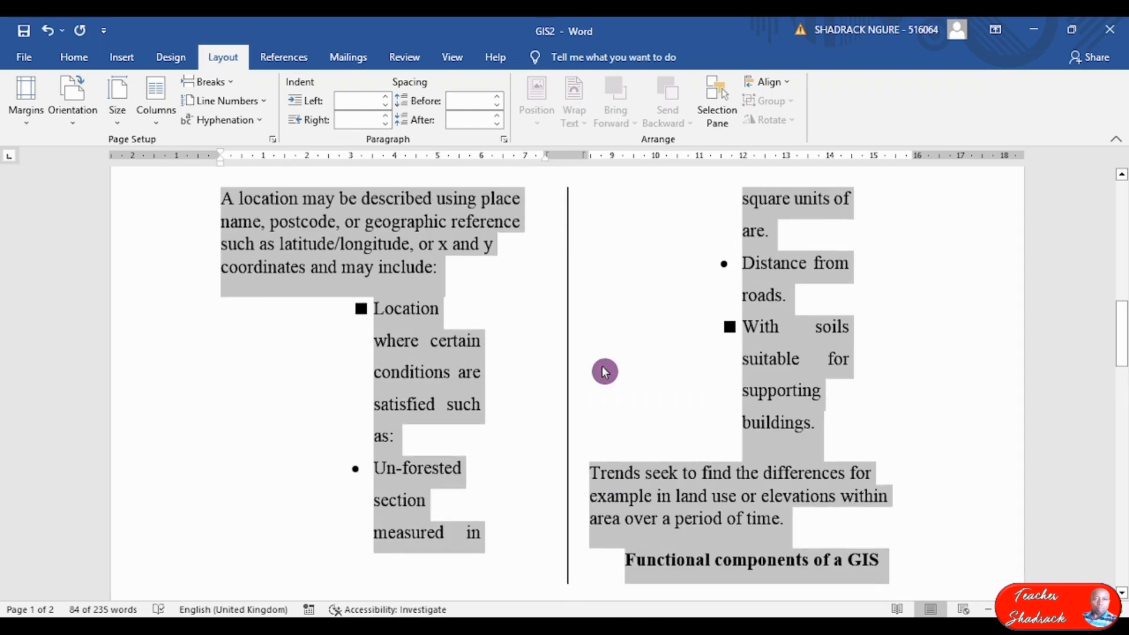
scroll(609, 371, down, 8)
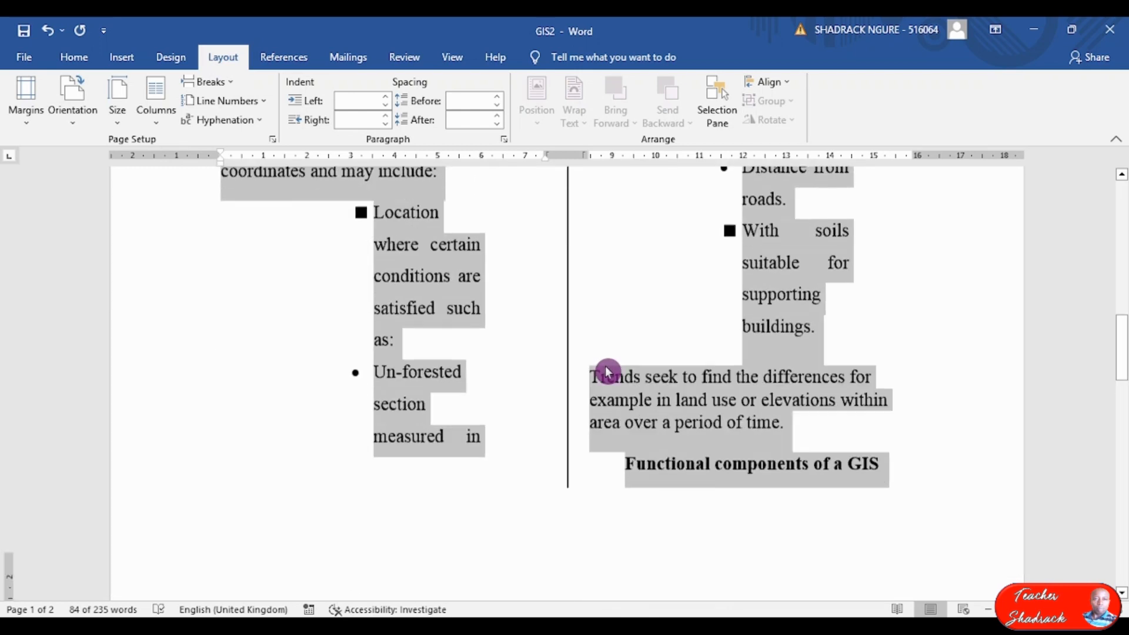
scroll(611, 371, up, 4)
scroll(612, 371, up, 5)
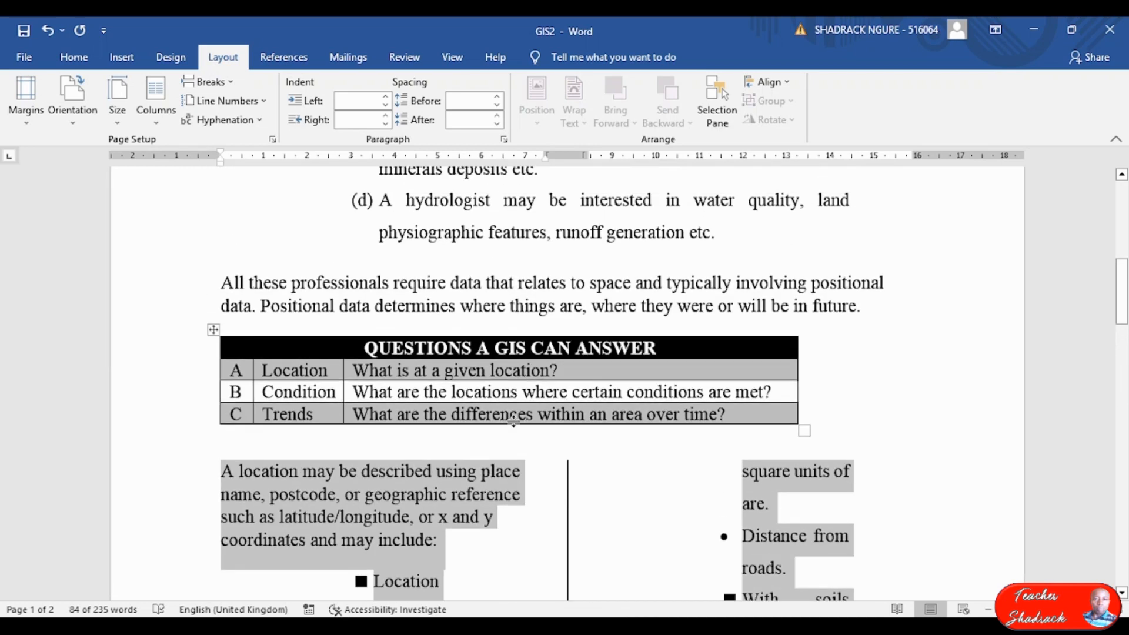
scroll(361, 453, down, 5)
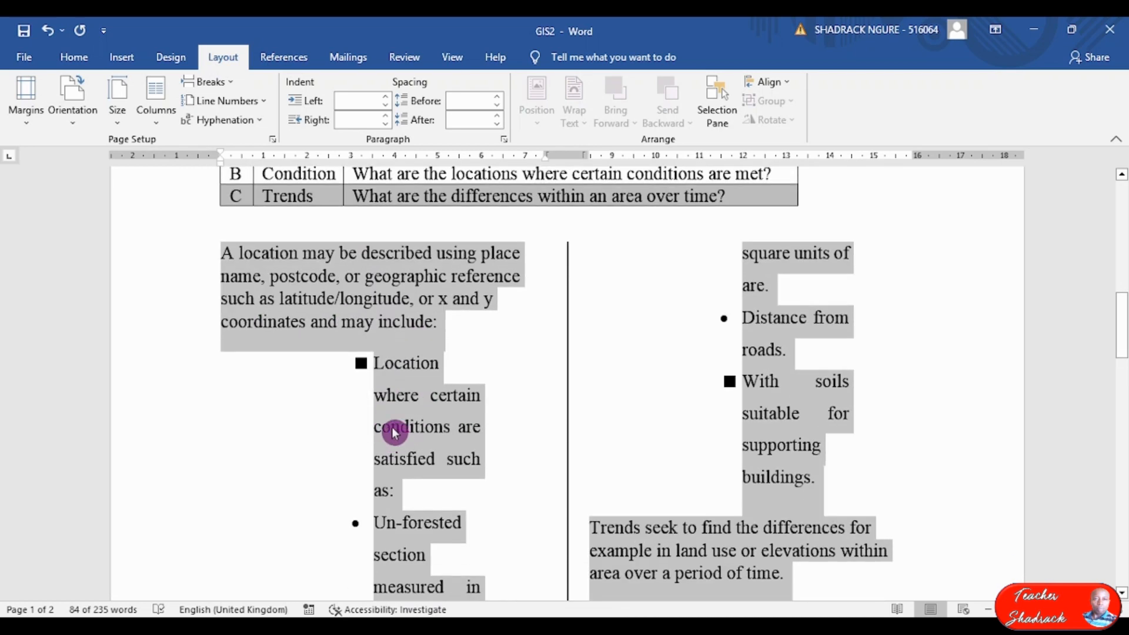
scroll(395, 431, down, 2)
scroll(405, 423, down, 7)
scroll(569, 429, up, 7)
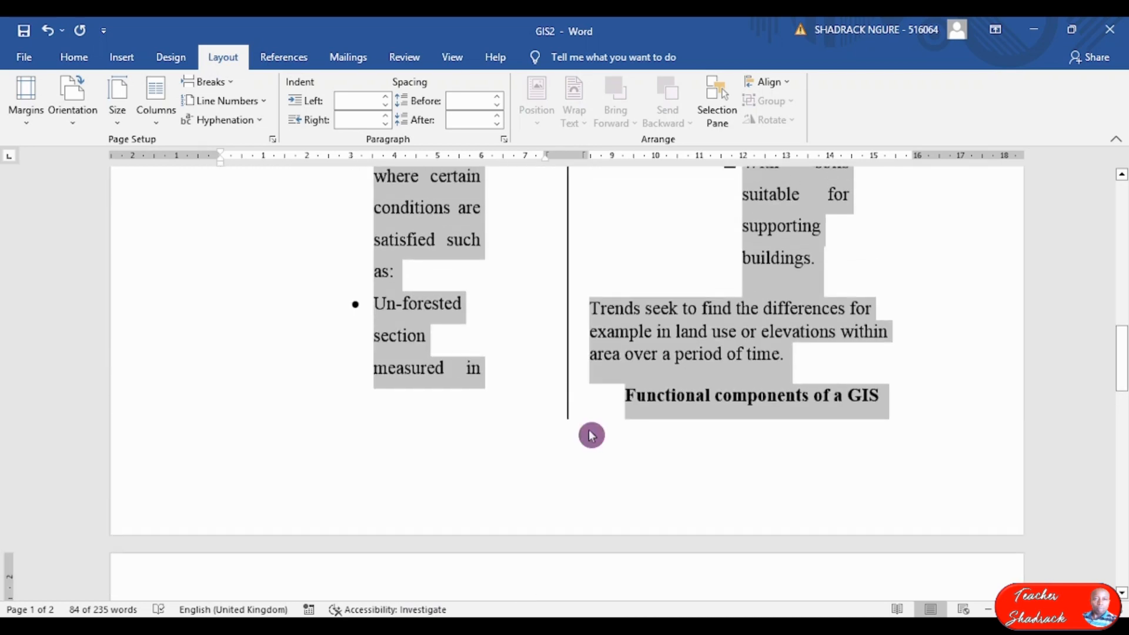
scroll(612, 402, up, 6)
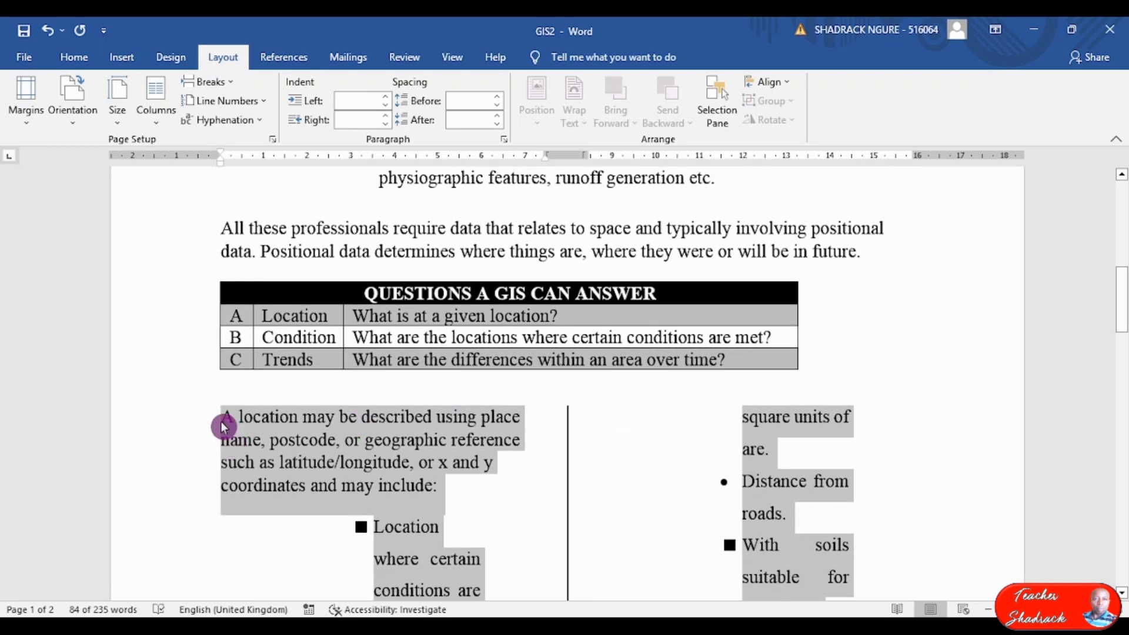
click(227, 419)
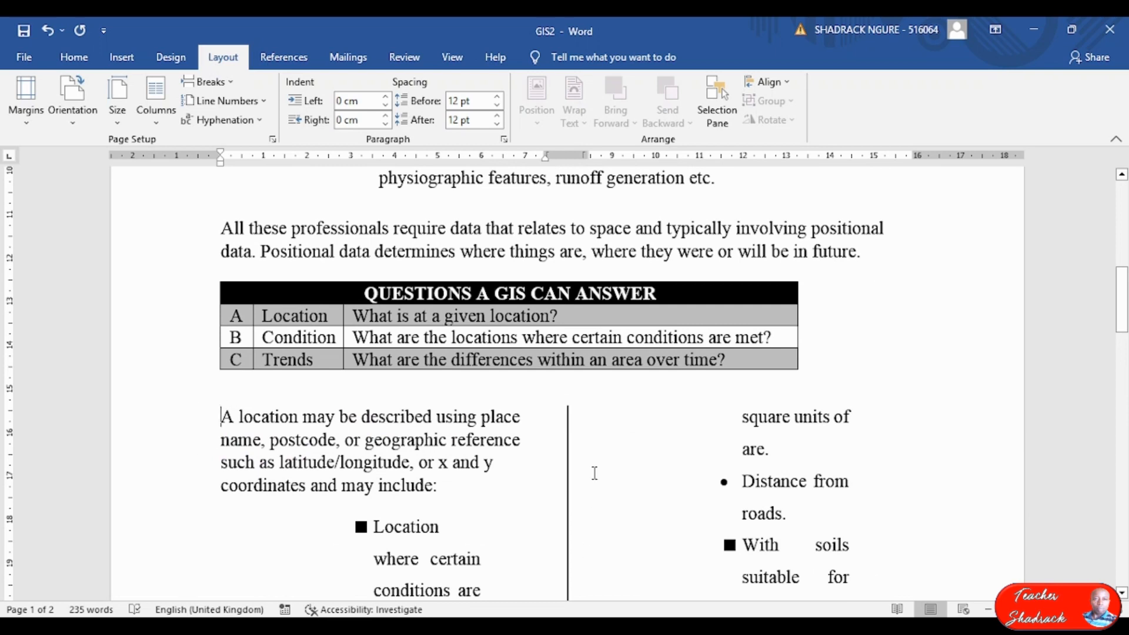
scroll(586, 472, down, 5)
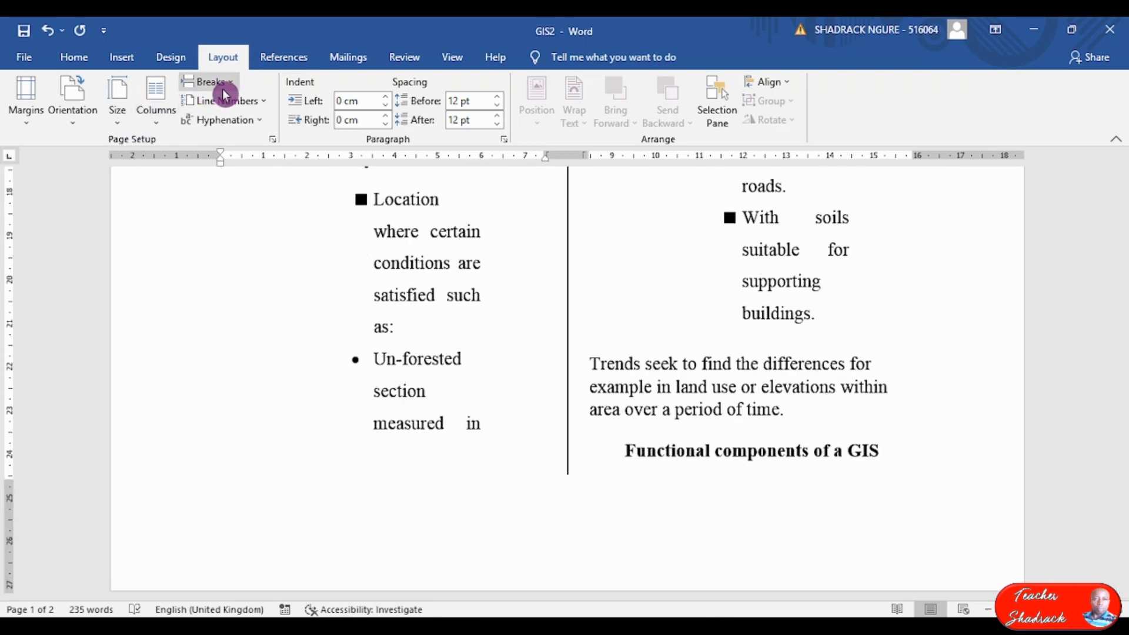
scroll(264, 304, up, 3)
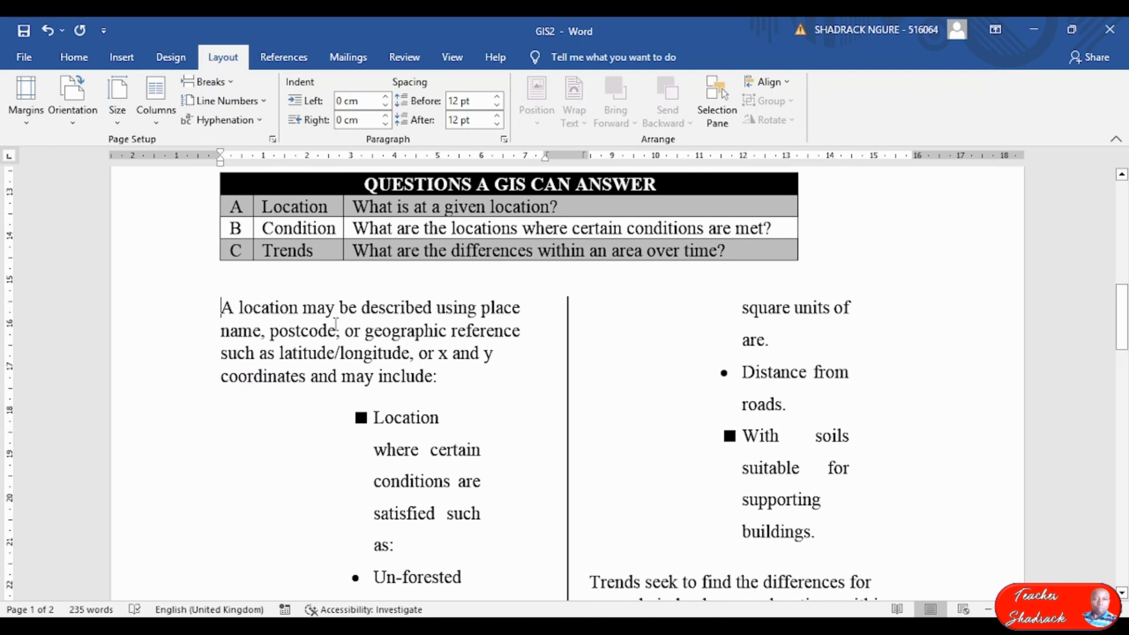
Insert a page break before 'A location may be described…' so it starts page 2, then check the pages.
click(218, 62)
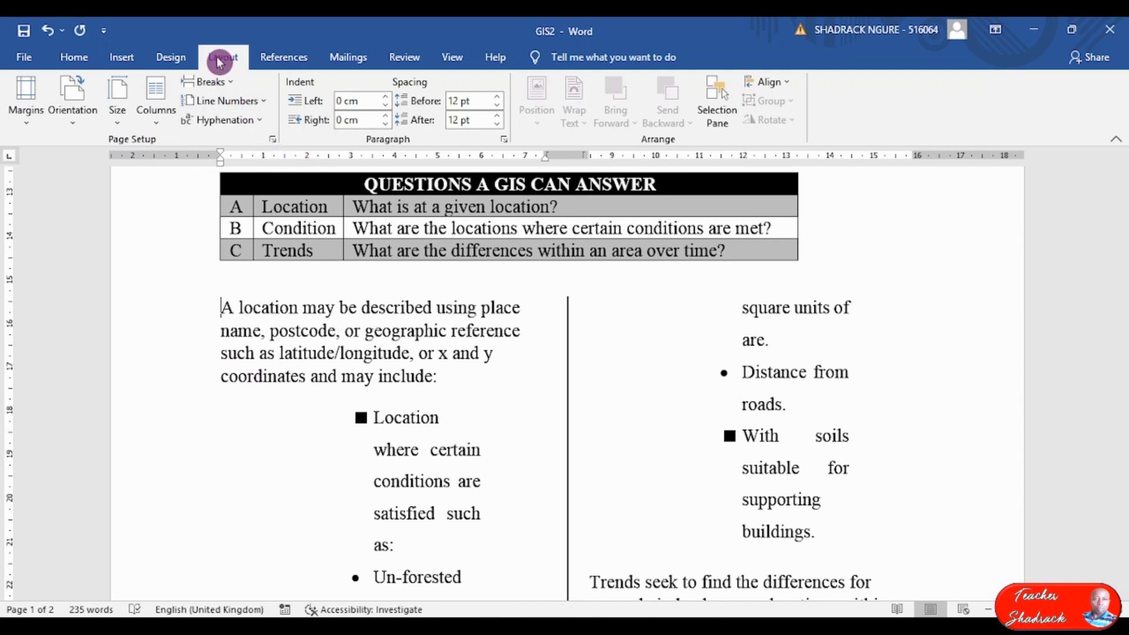
click(231, 89)
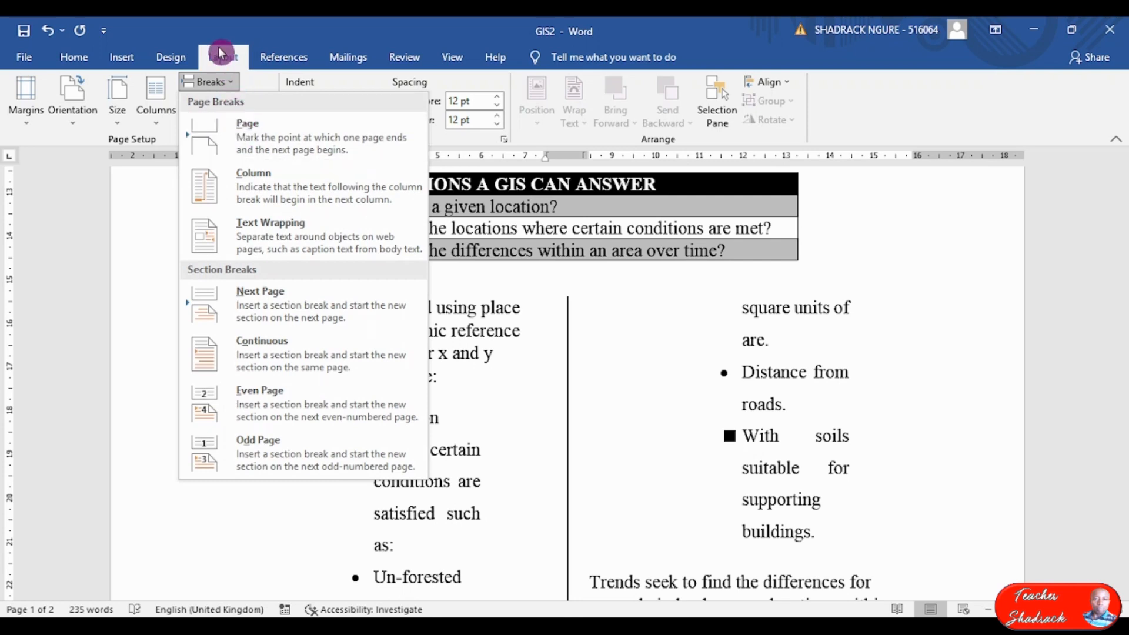
click(260, 135)
scroll(505, 372, down, 6)
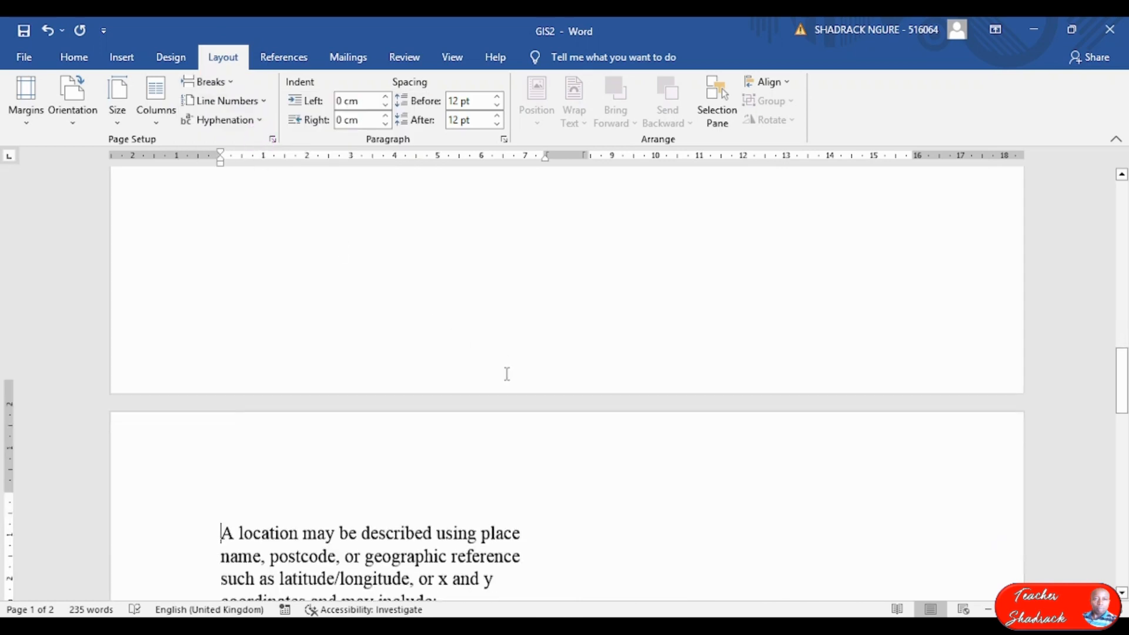
scroll(523, 370, down, 9)
scroll(529, 372, up, 5)
scroll(600, 293, down, 5)
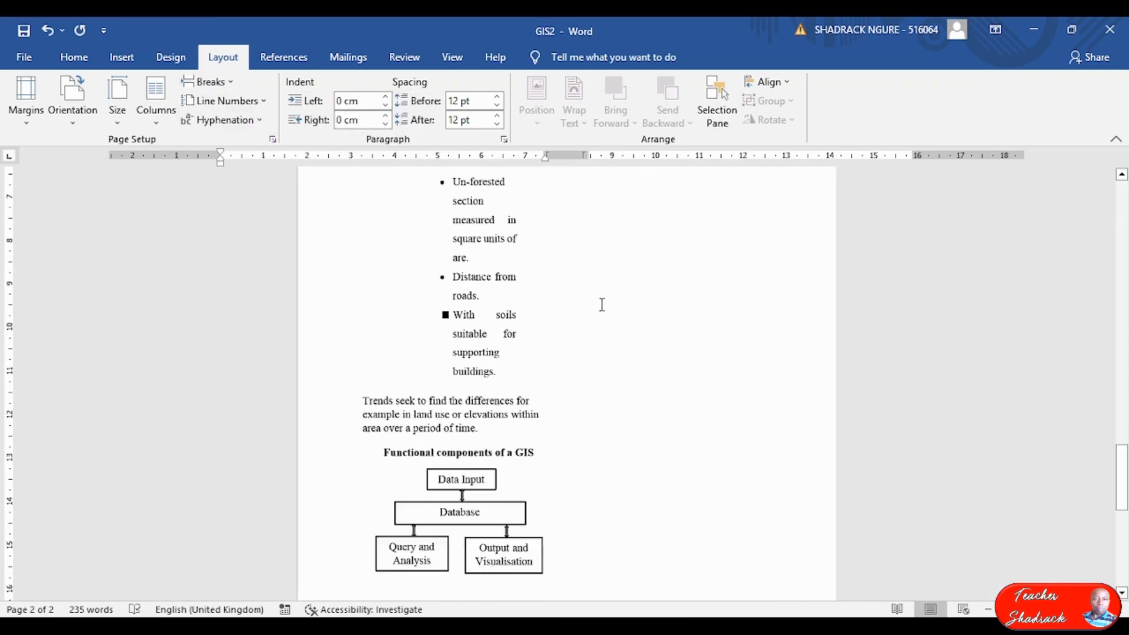
scroll(620, 296, up, 4)
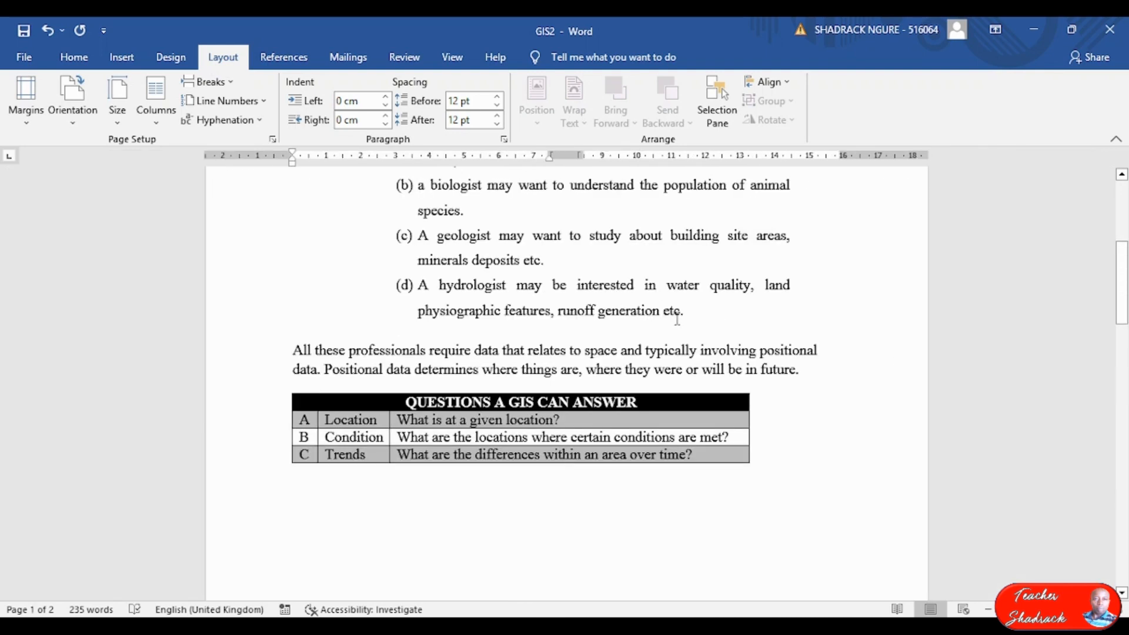
scroll(680, 323, up, 3)
scroll(680, 323, down, 5)
scroll(680, 322, down, 7)
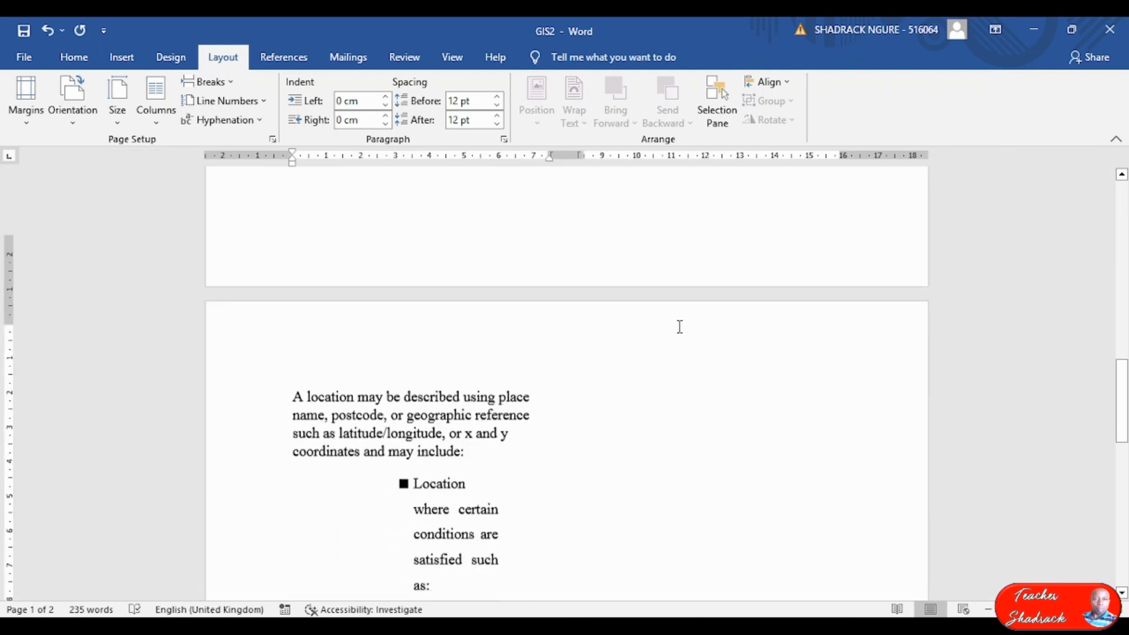
scroll(586, 348, down, 6)
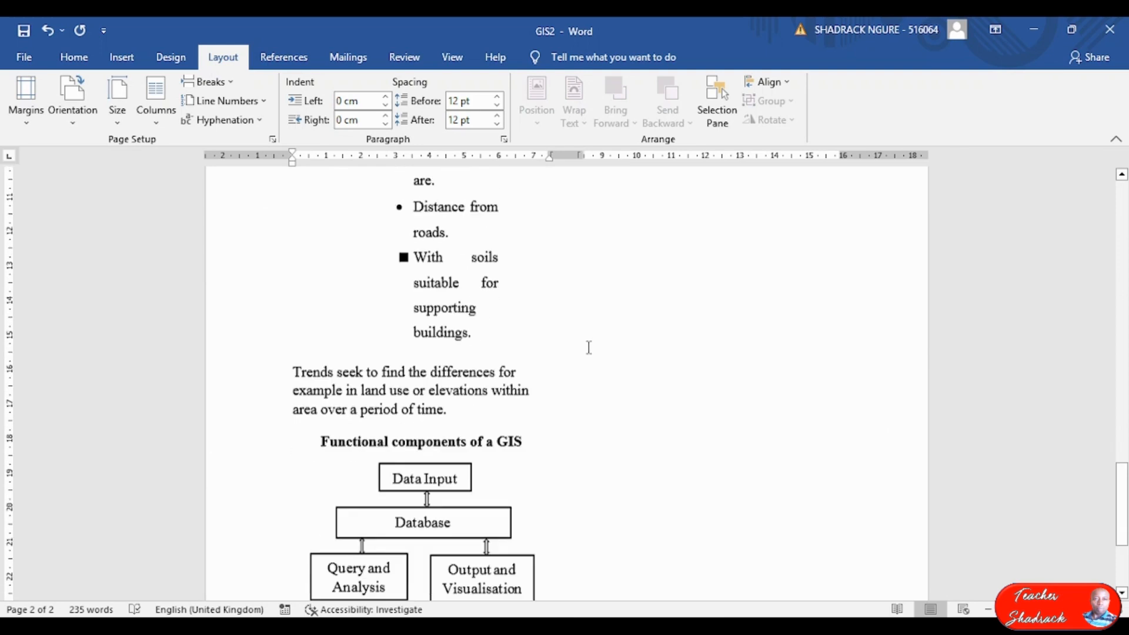
scroll(401, 374, down, 3)
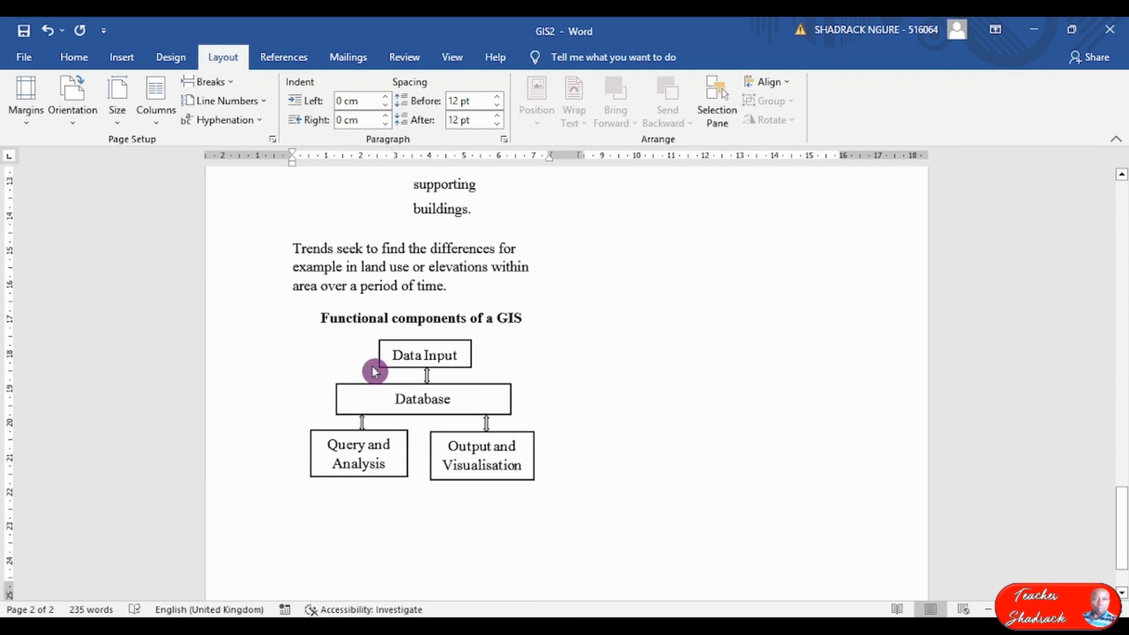
click(320, 317)
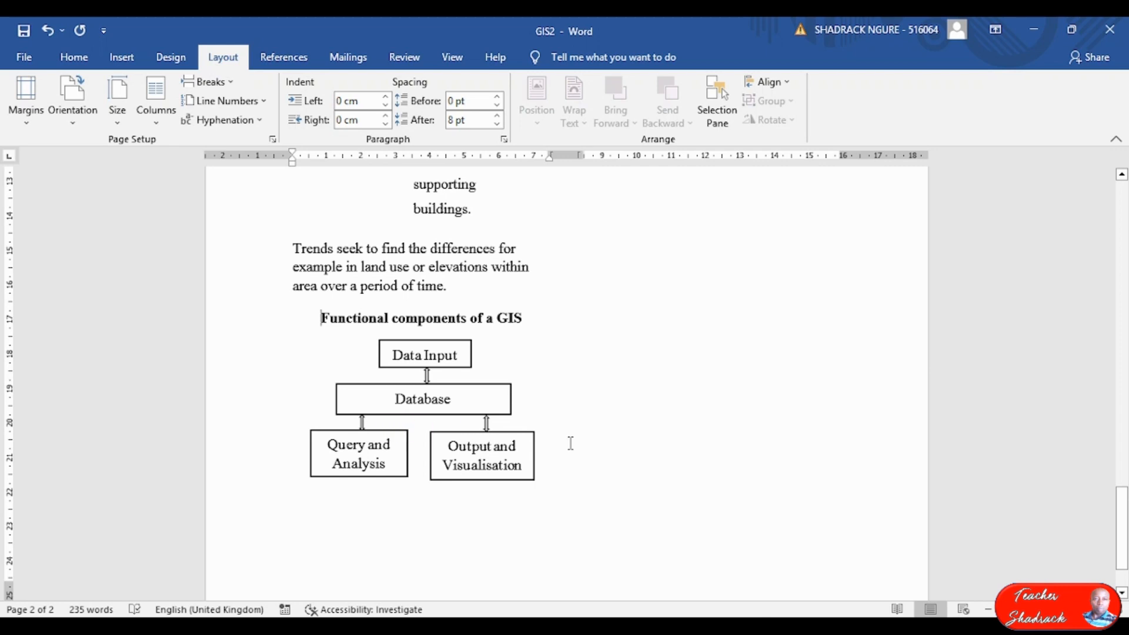
scroll(573, 441, up, 7)
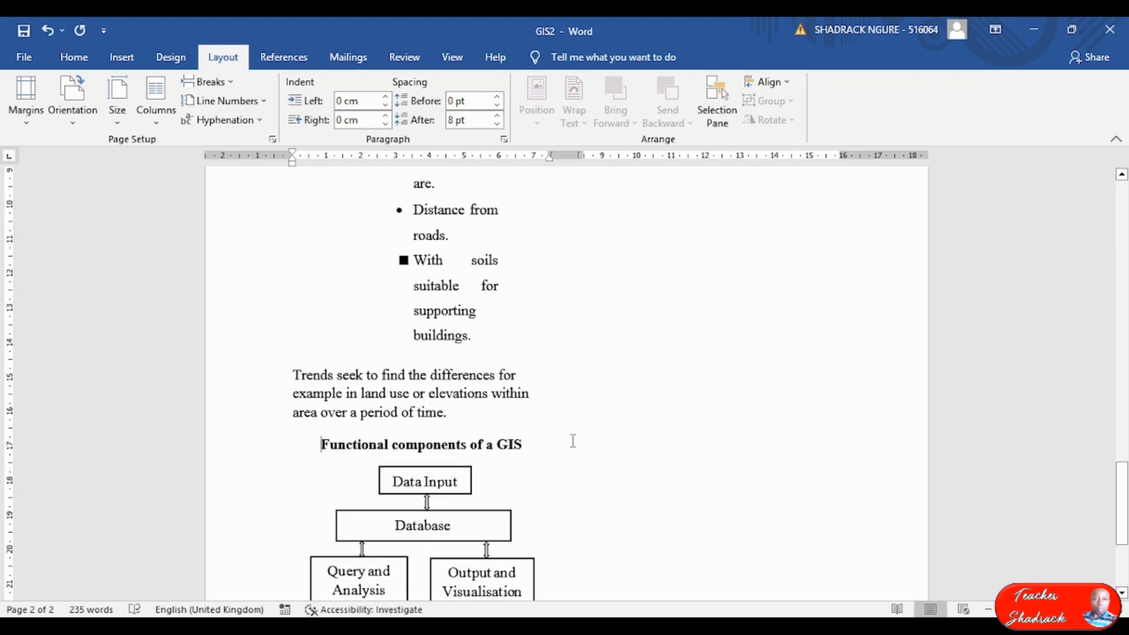
scroll(521, 472, down, 7)
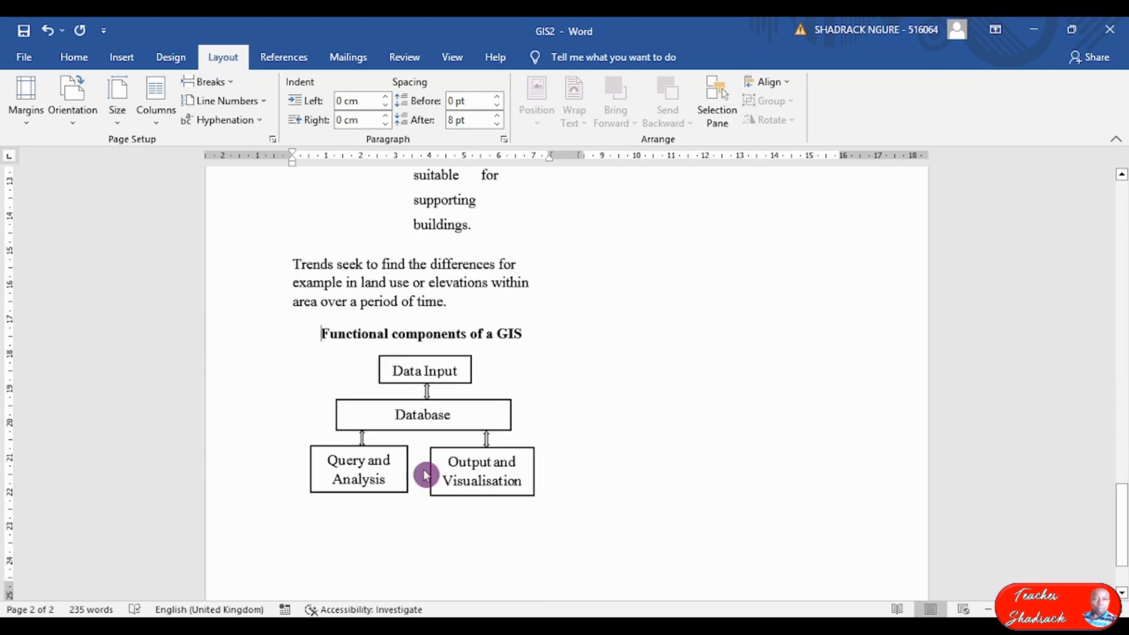
scroll(374, 380, up, 2)
scroll(373, 379, up, 2)
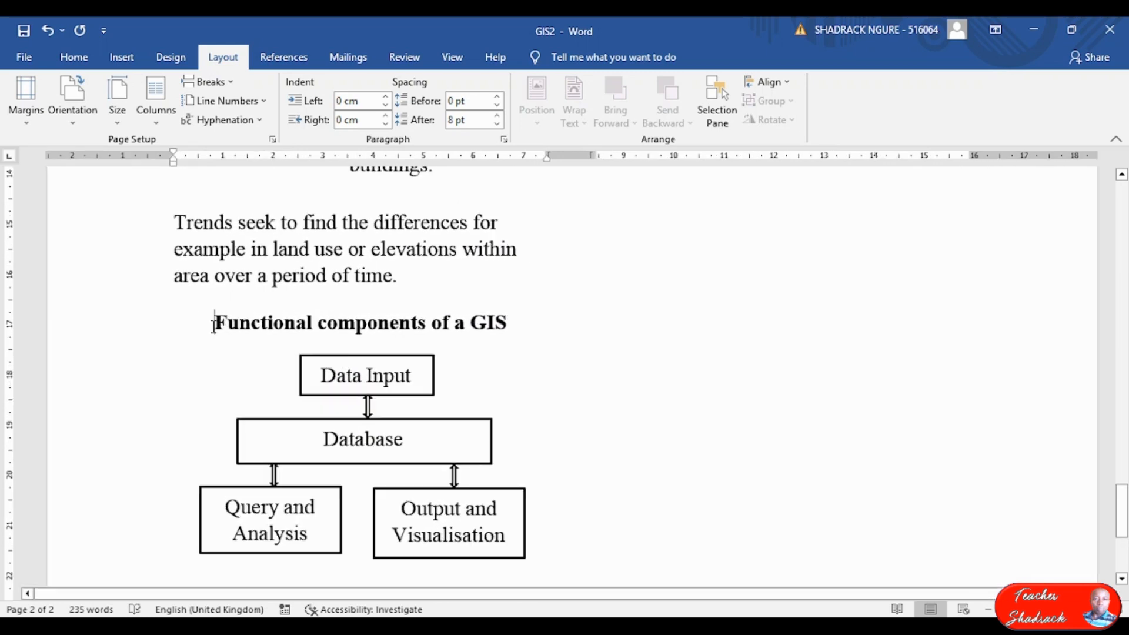
Insert a column break so the 'Functional components of a GIS' heading and chart start the right-hand column.
click(232, 87)
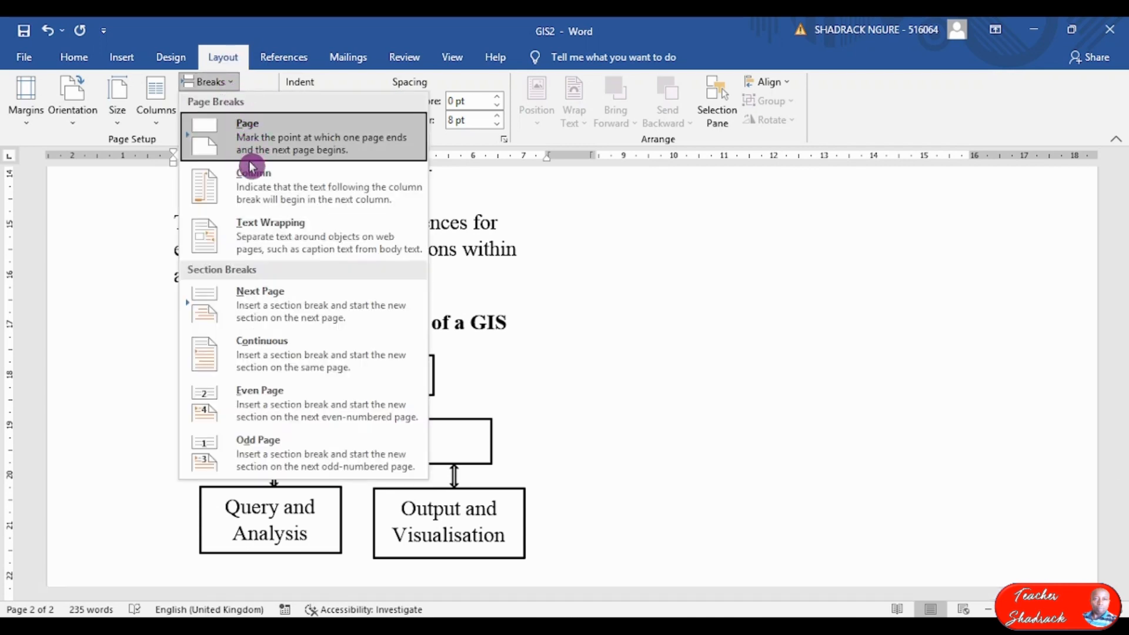
click(250, 188)
scroll(555, 295, up, 5)
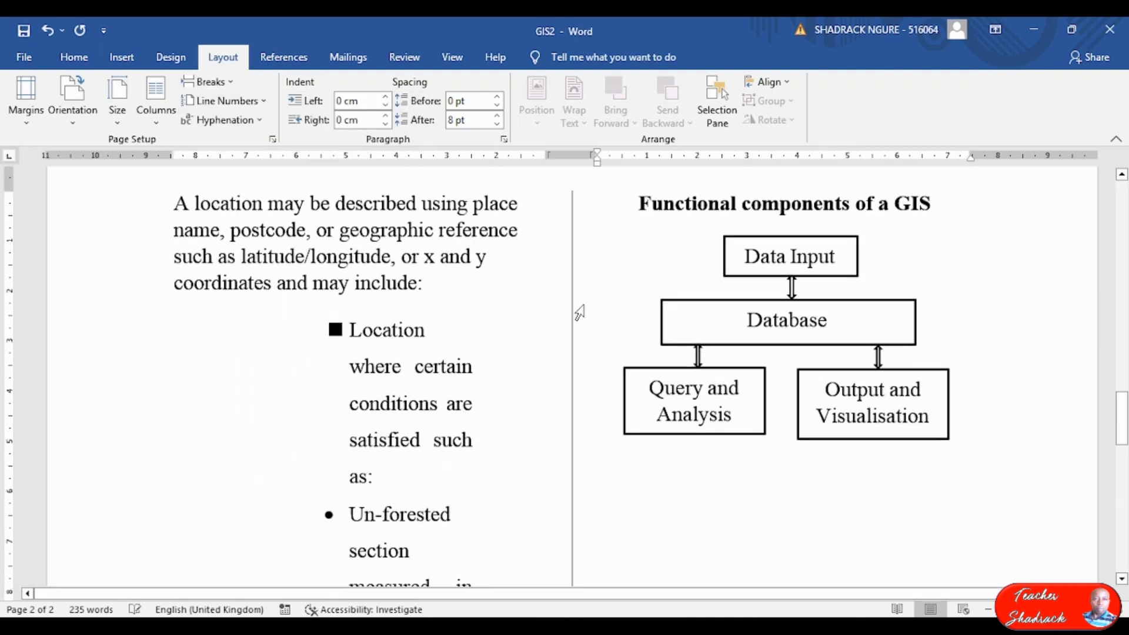
scroll(500, 308, down, 5)
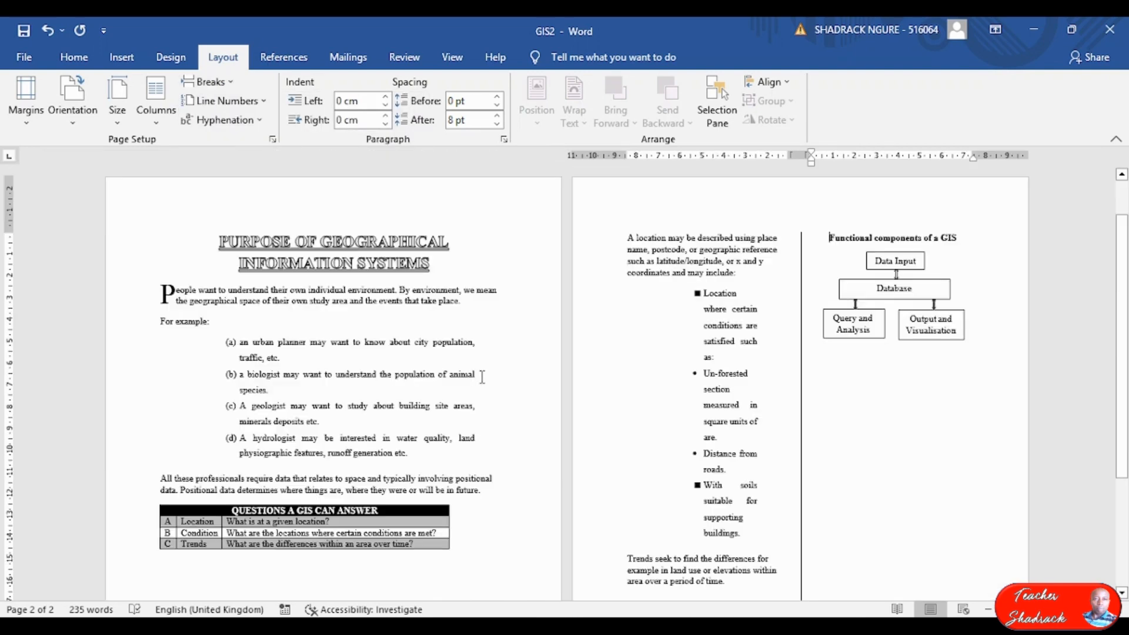
click(844, 281)
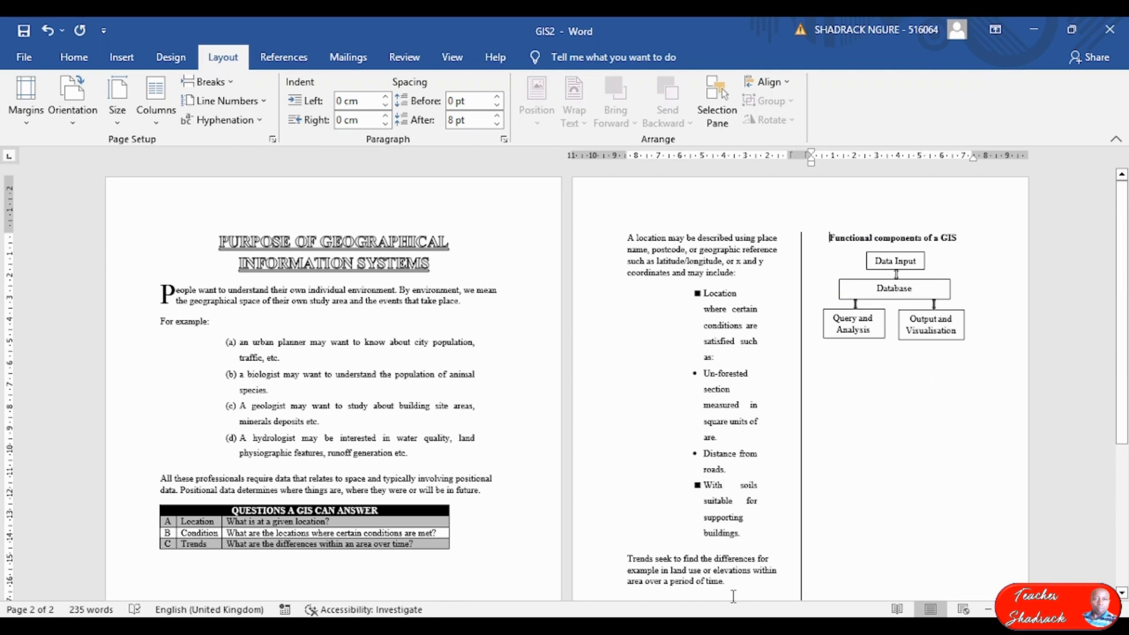
Read question (d)'s table-to-text and structure chart tasks in the exam PDF, then return to GIS2.
key(alt+Tab)
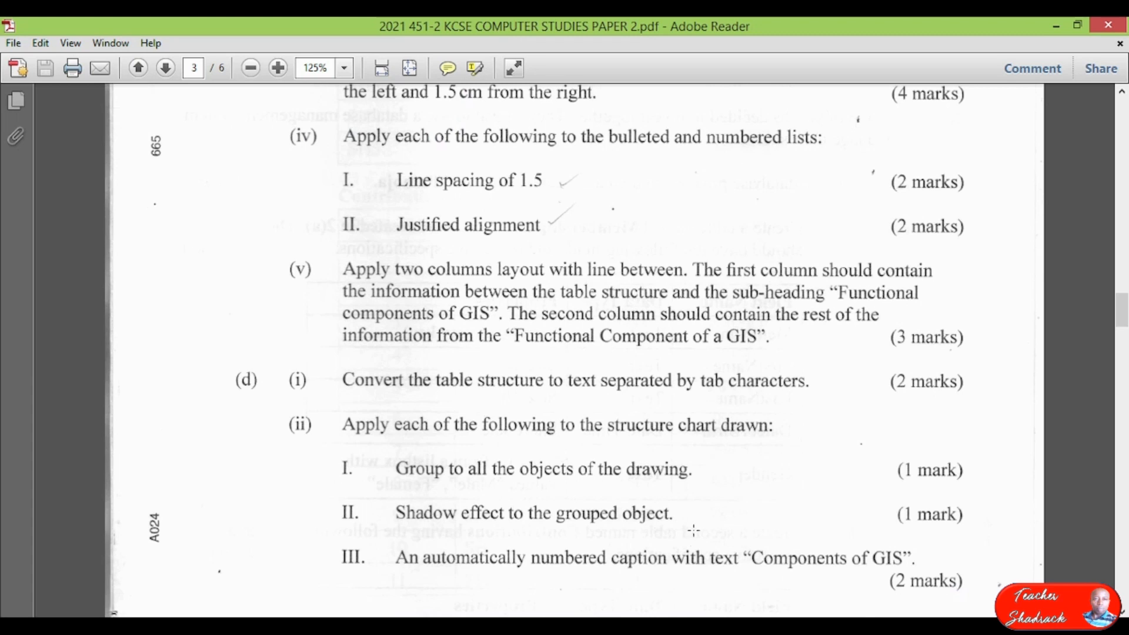
scroll(492, 365, down, 3)
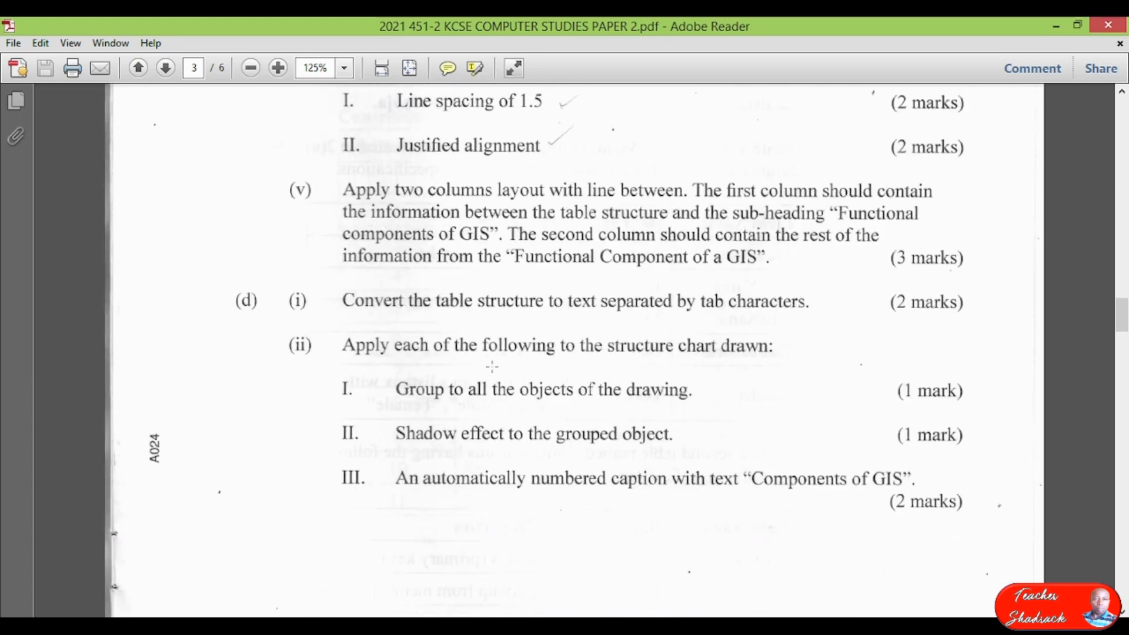
scroll(436, 316, down, 2)
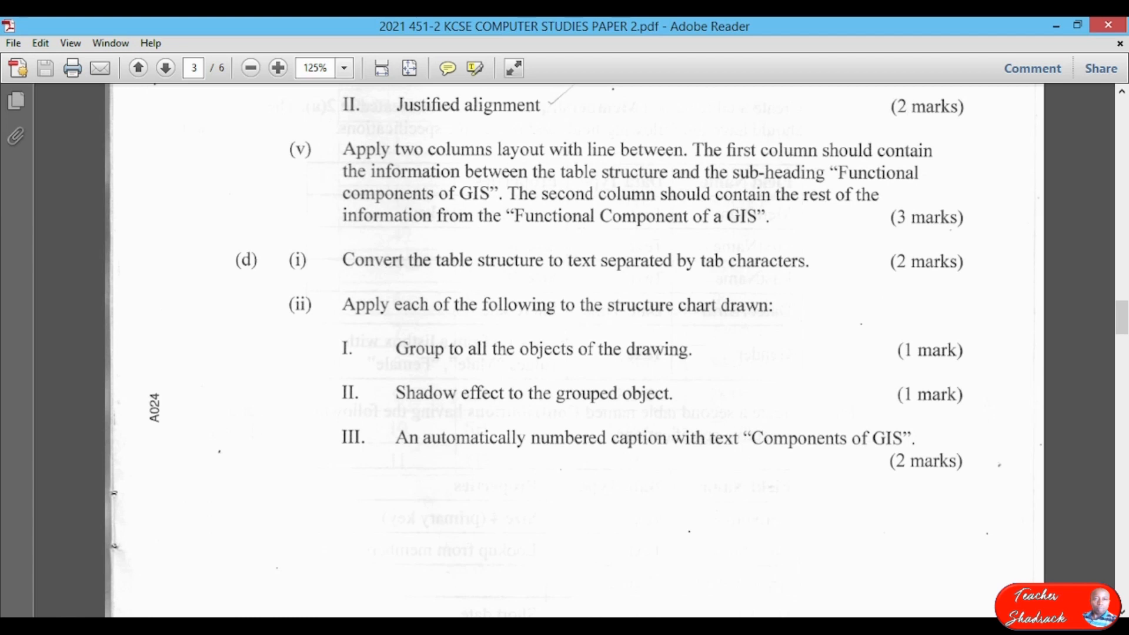
key(alt+Tab)
scroll(426, 432, down, 5)
Select the entire 'Questions a GIS can answer' table and bring up the Table Tools Layout options.
click(356, 402)
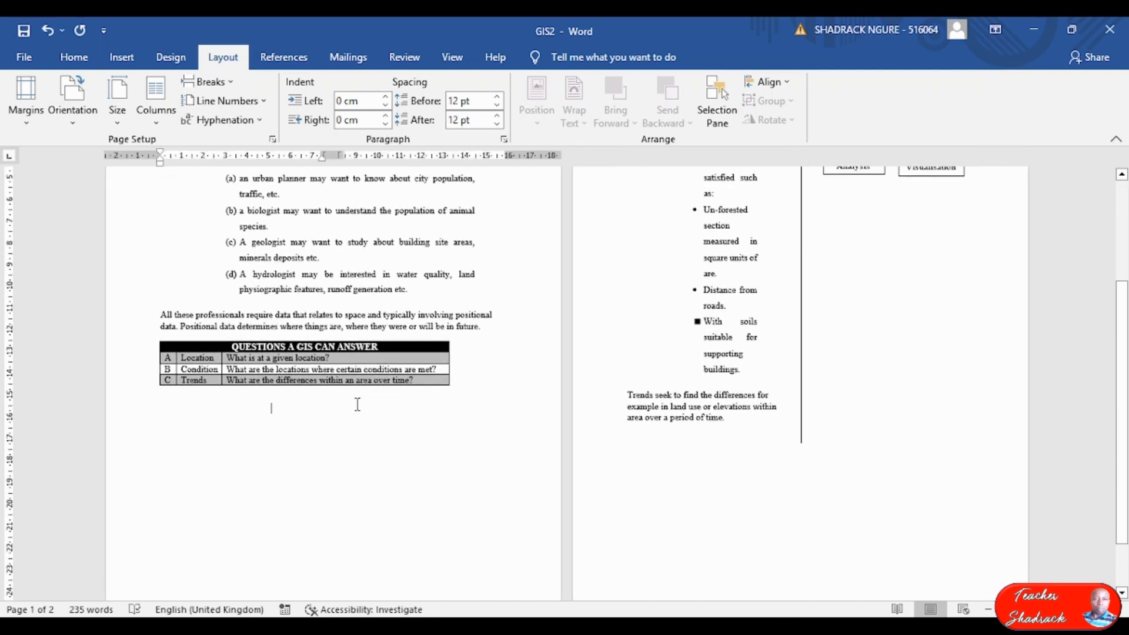
scroll(360, 393, up, 8)
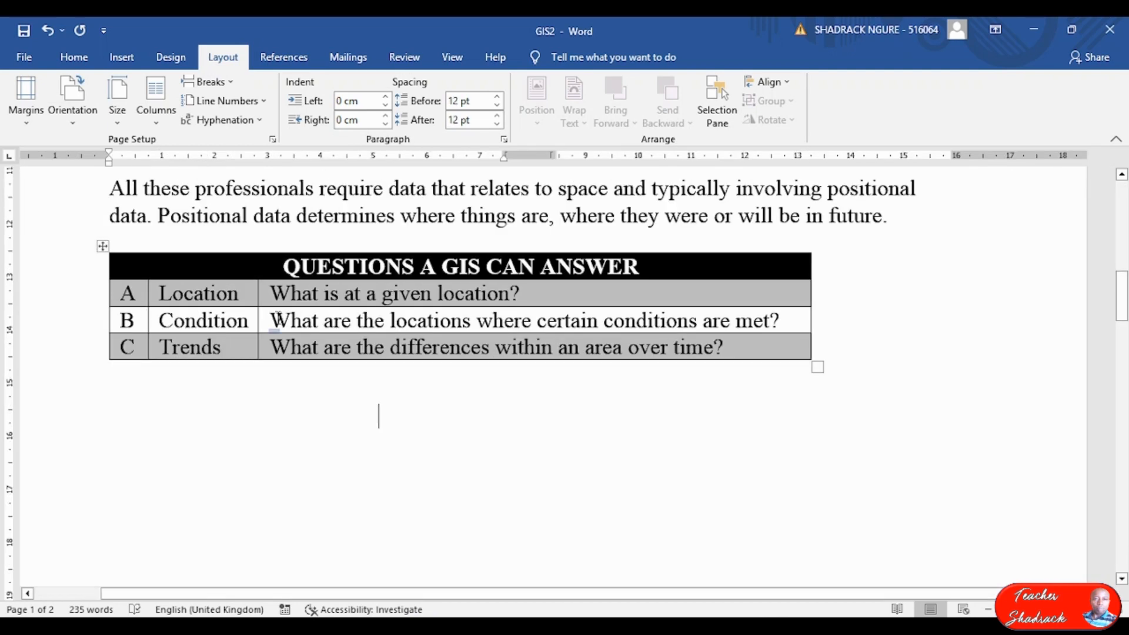
click(100, 245)
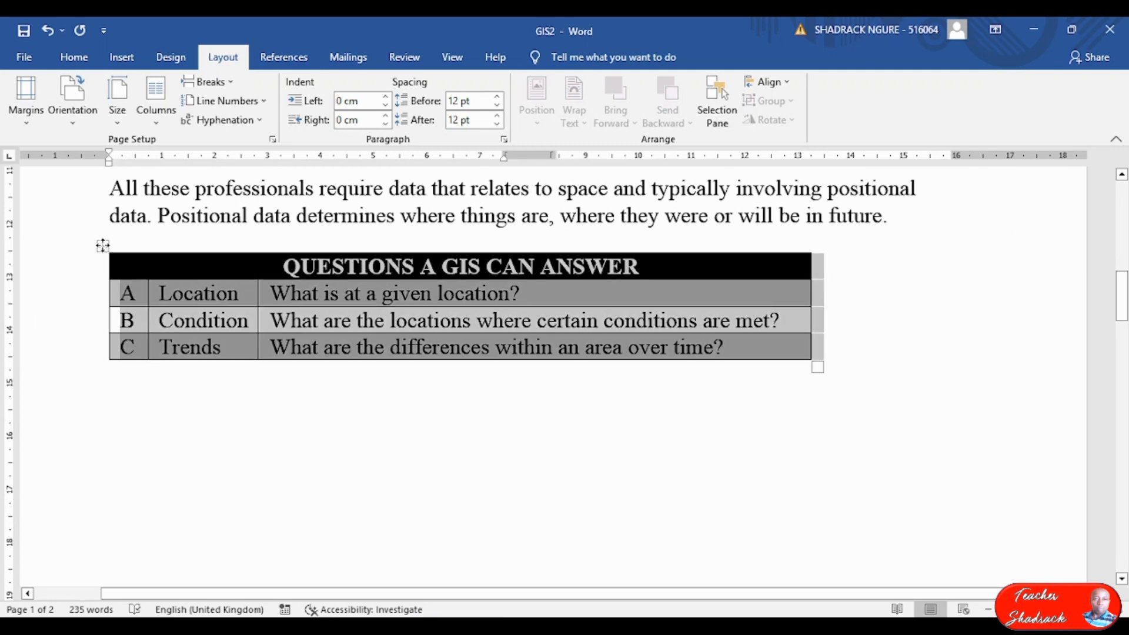
click(351, 321)
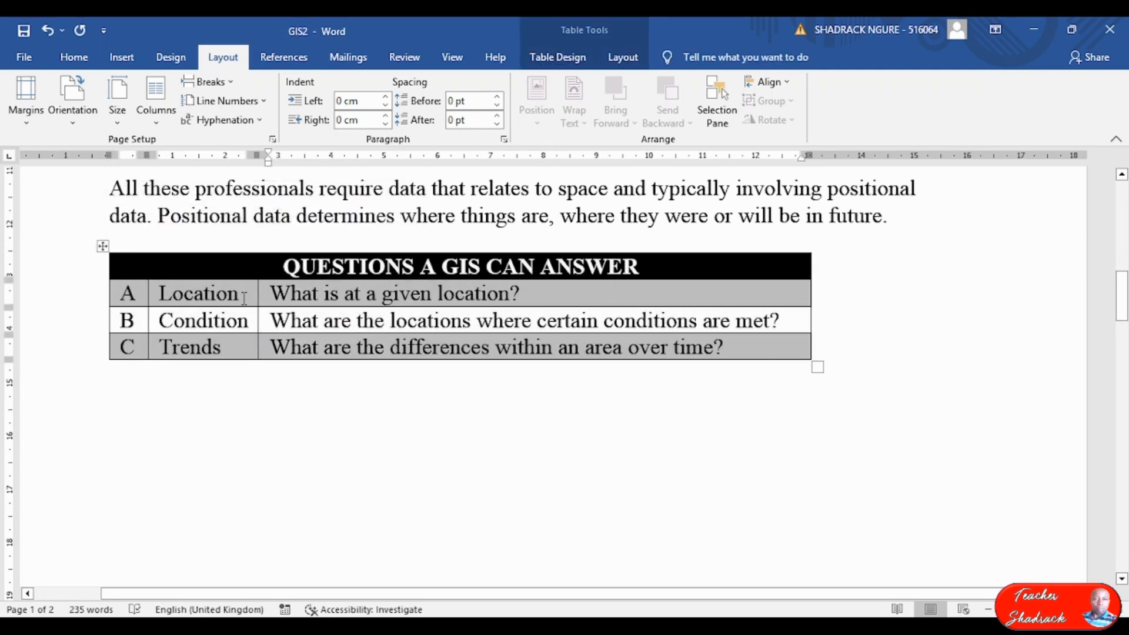
click(104, 245)
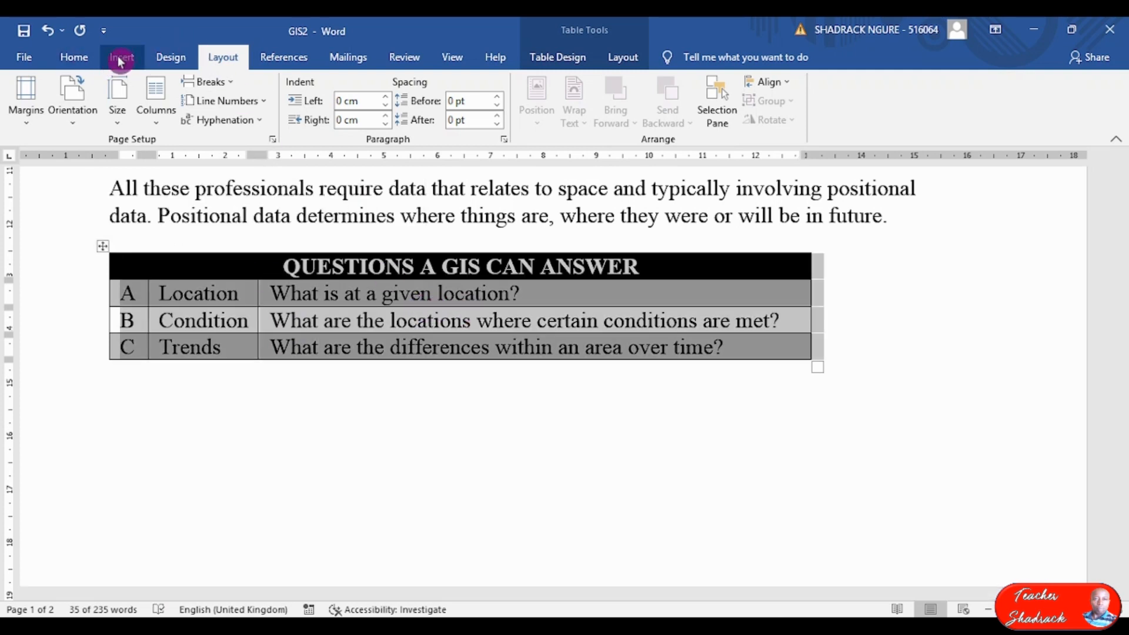
click(624, 59)
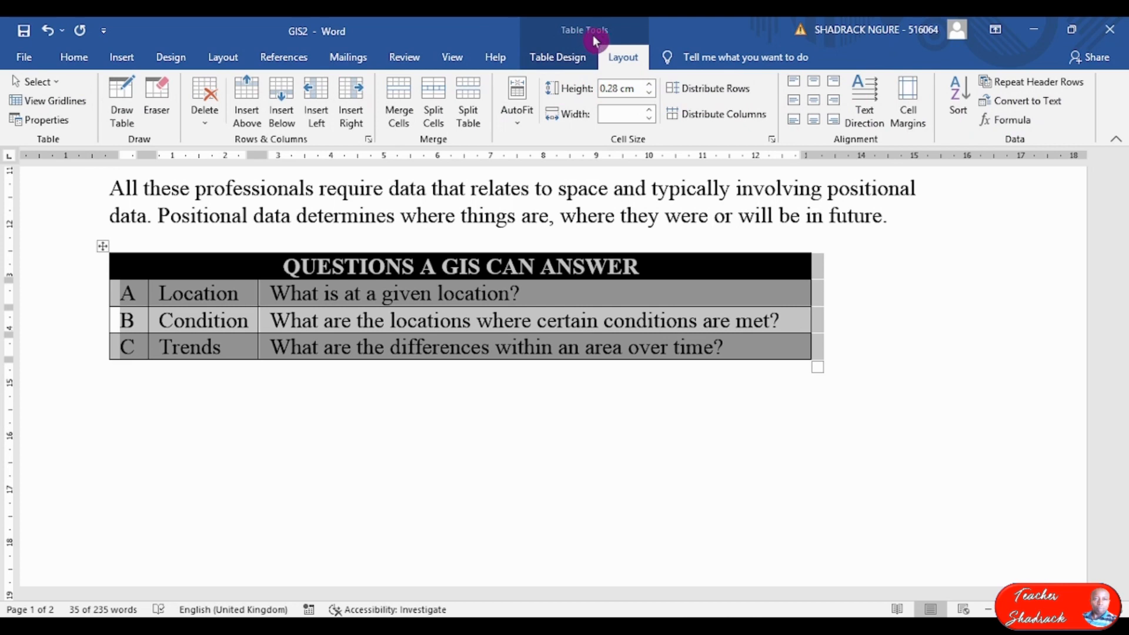
Convert the 'Questions a GIS can answer' table to text using Tabs as the separator.
click(1047, 108)
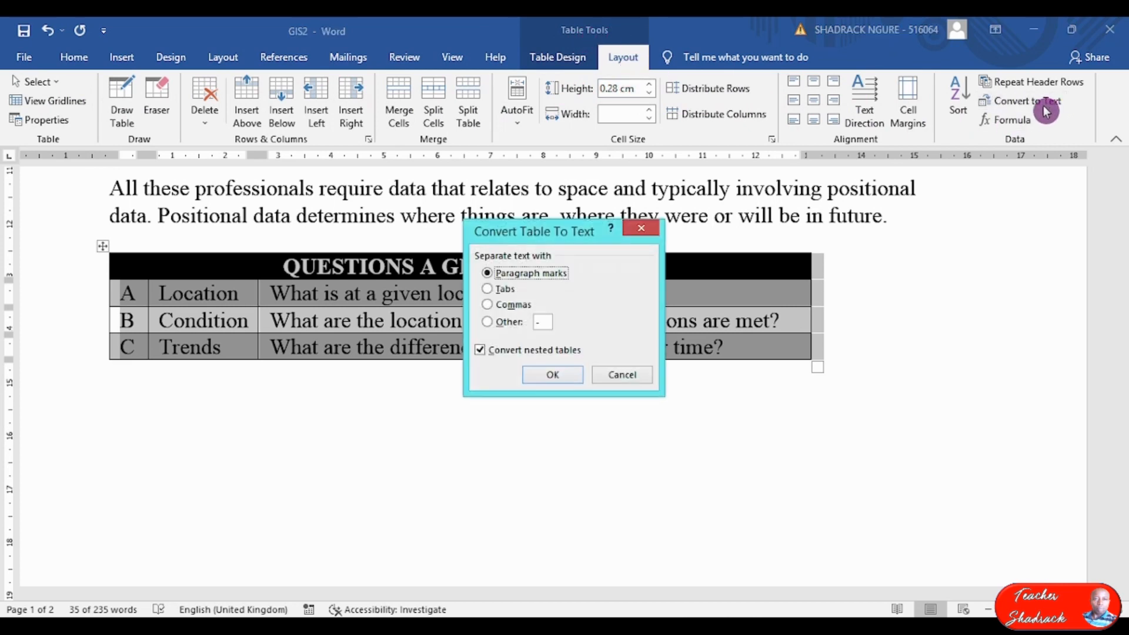
drag(532, 234, 594, 196)
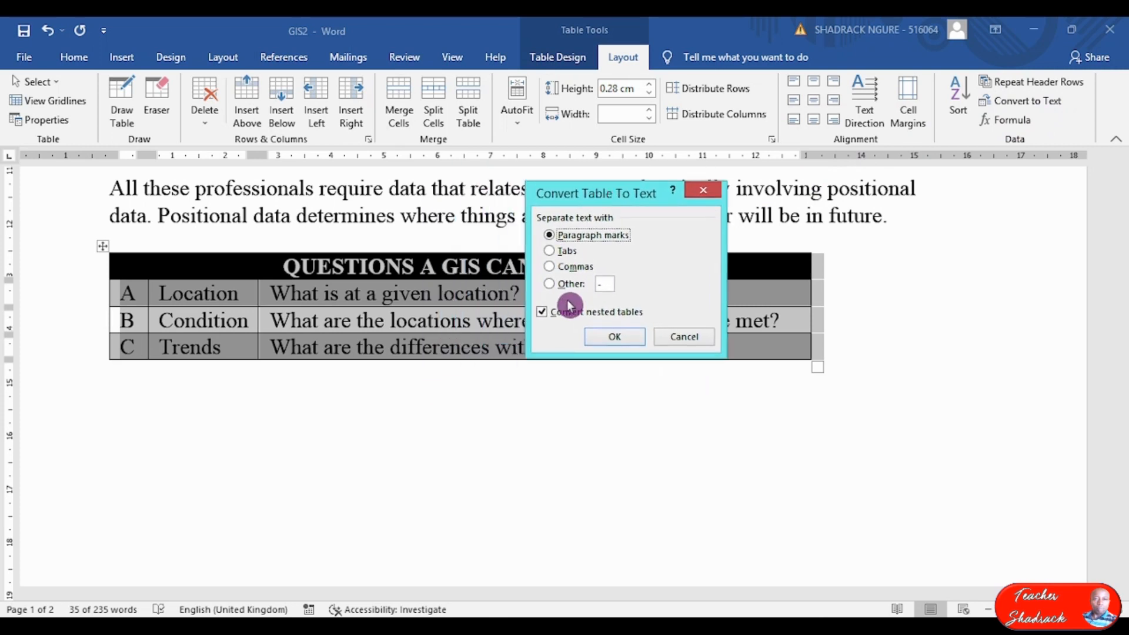
click(549, 250)
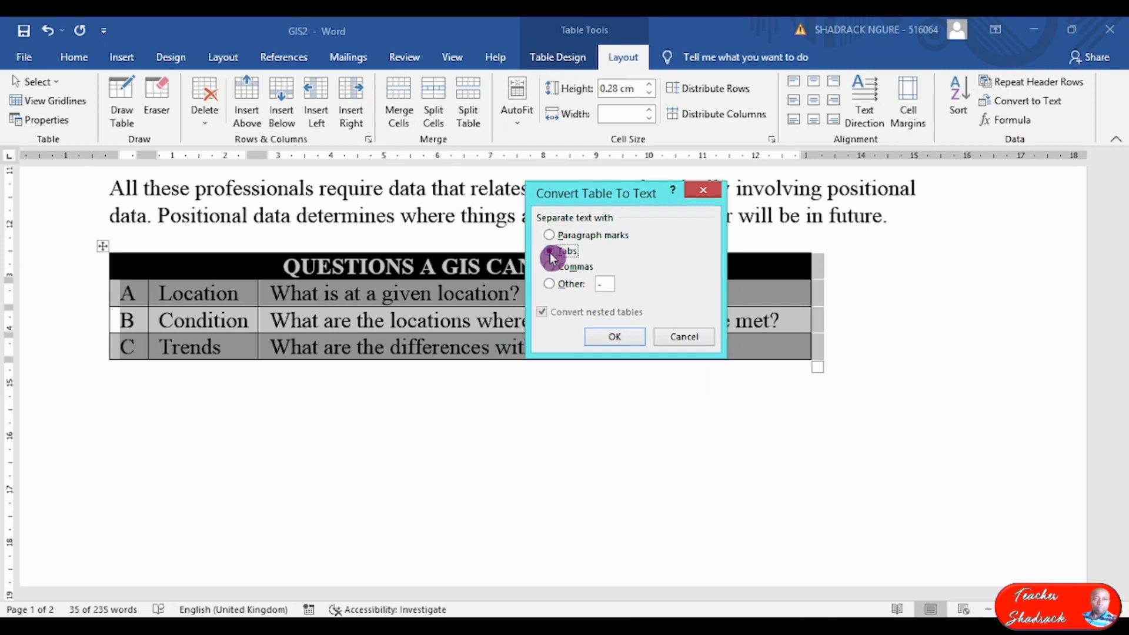
click(611, 336)
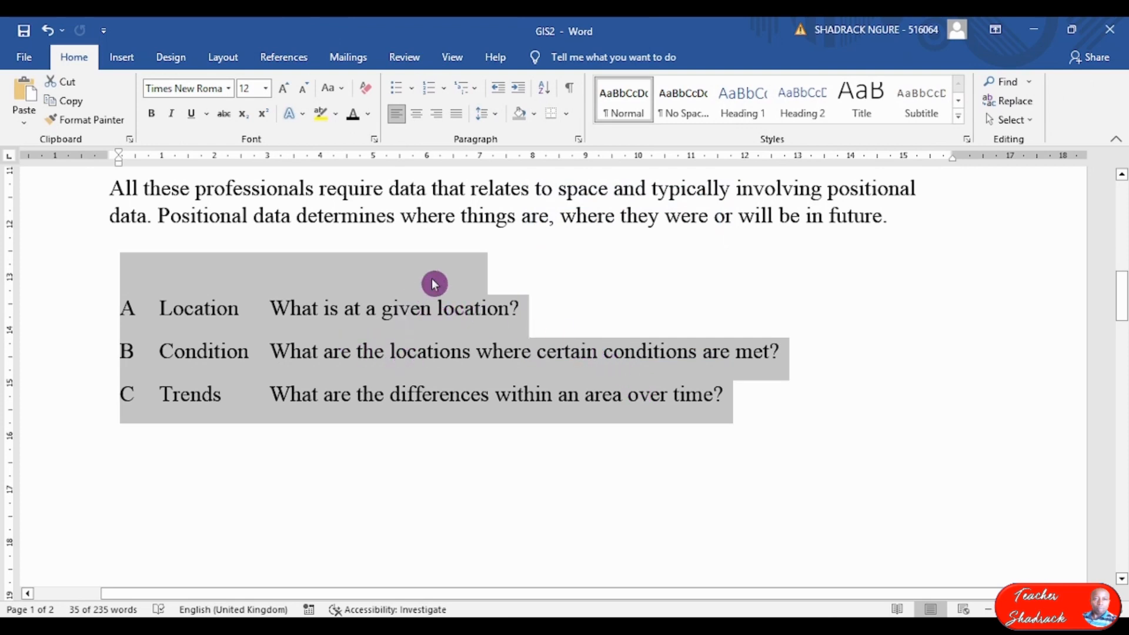
Give the hidden 'QUESTIONS A GIS CAN ANSWER' heading line a dark font colour so it shows.
click(443, 269)
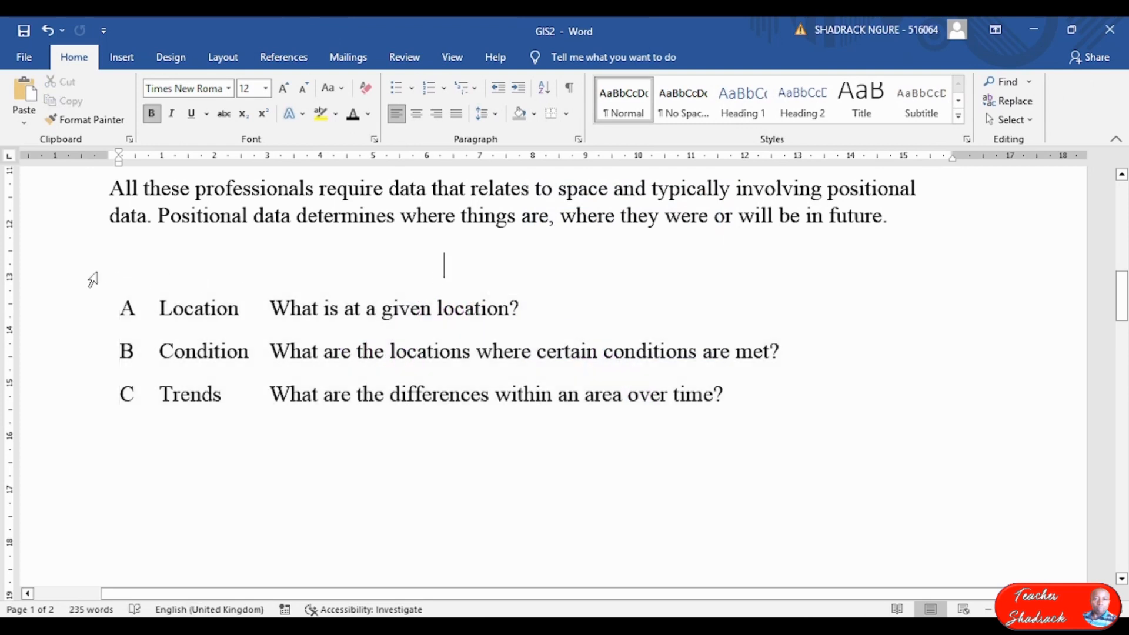
click(88, 270)
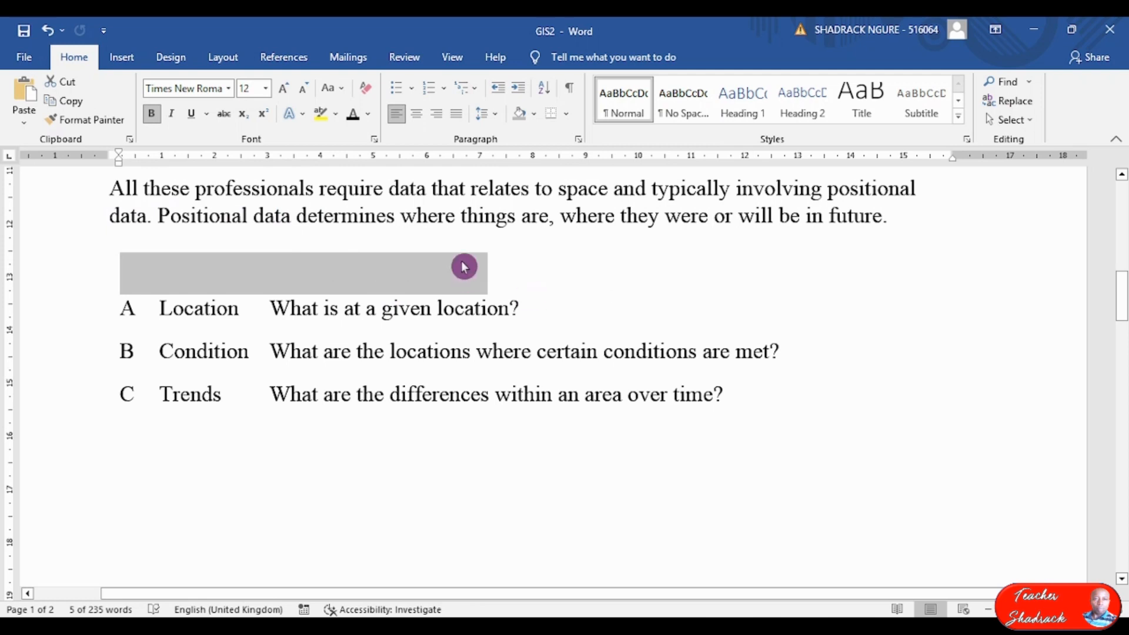
click(353, 114)
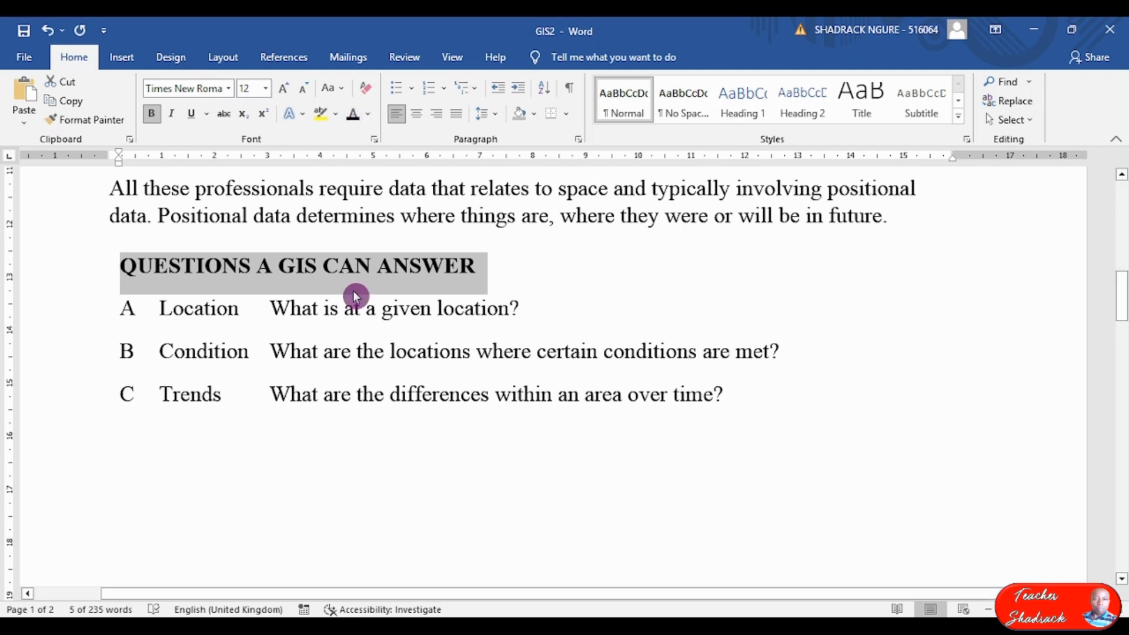
click(355, 310)
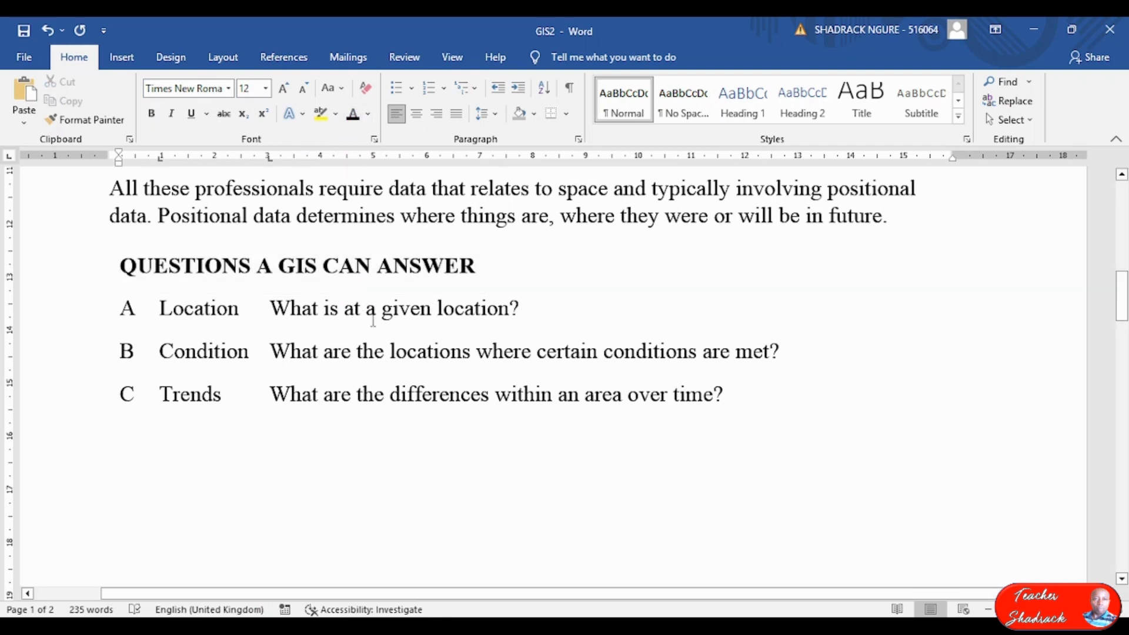
Place the cursor below row C and switch back to the exam paper in Adobe Reader.
scroll(398, 315, down, 3)
scroll(702, 371, up, 2)
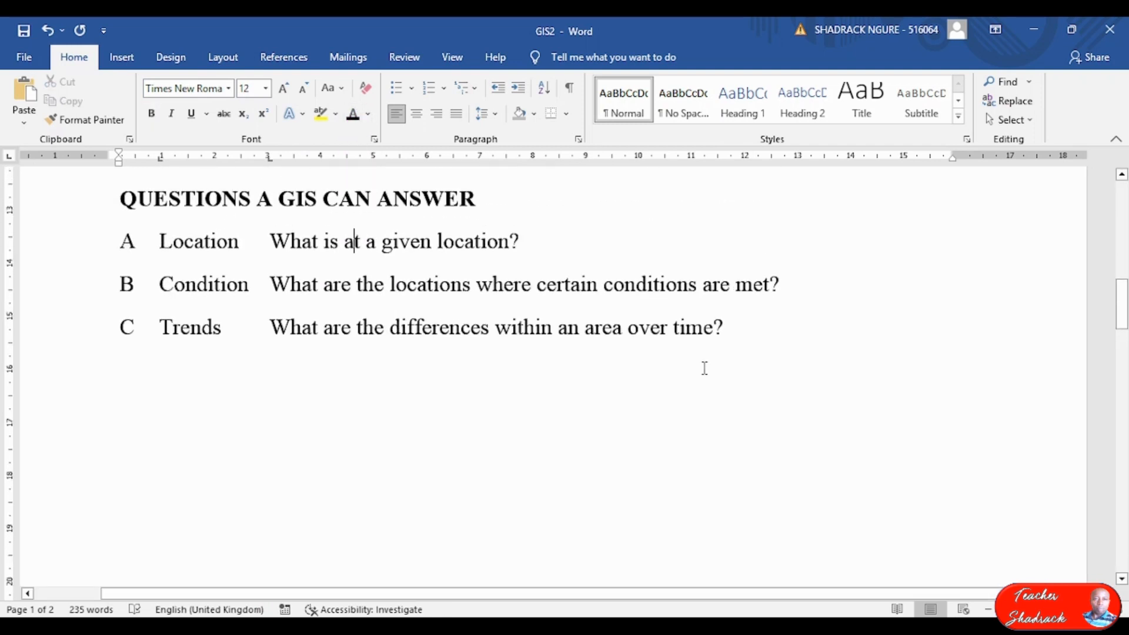
click(554, 387)
scroll(564, 382, up, 5)
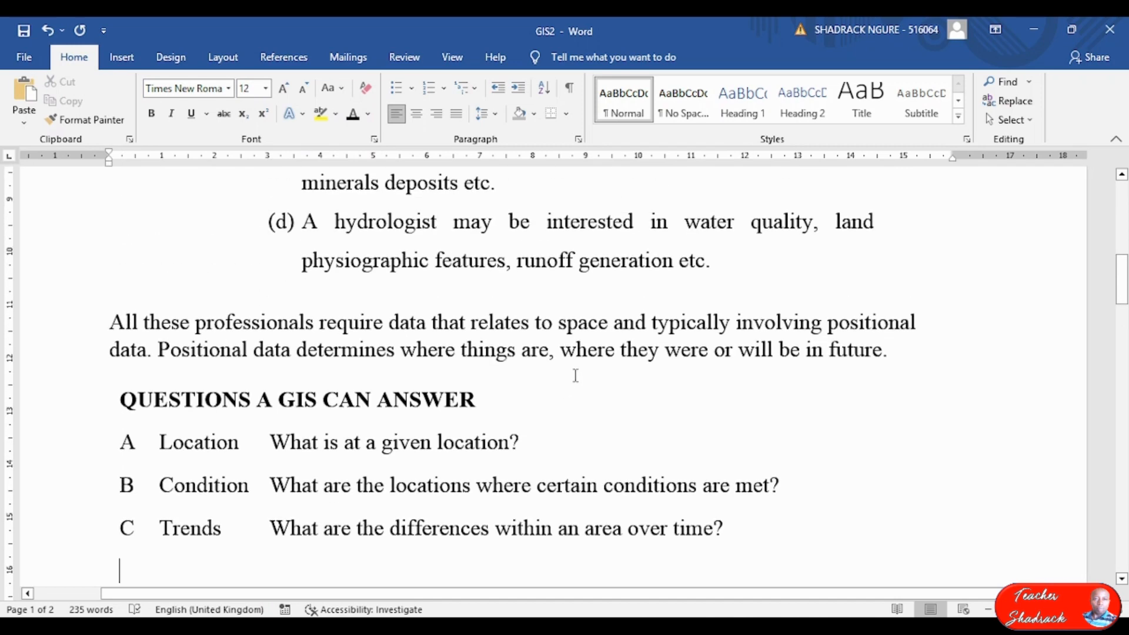
scroll(576, 375, down, 3)
key(alt+Tab)
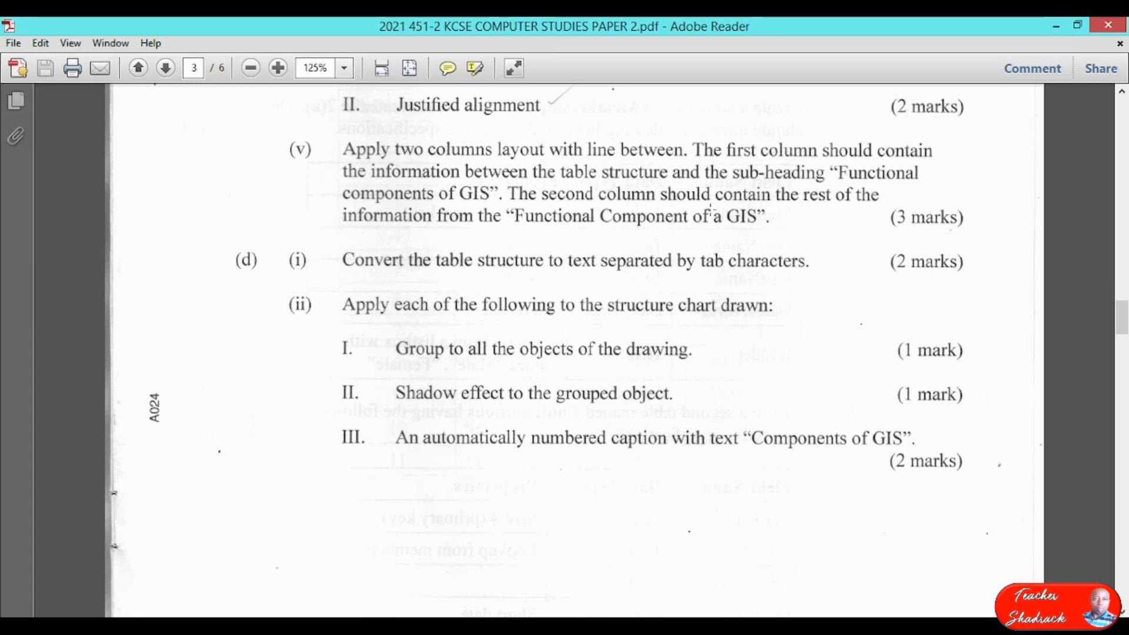
Read question (d)(ii) on grouping the structure chart, then return to the GIS2 document.
scroll(518, 317, down, 1)
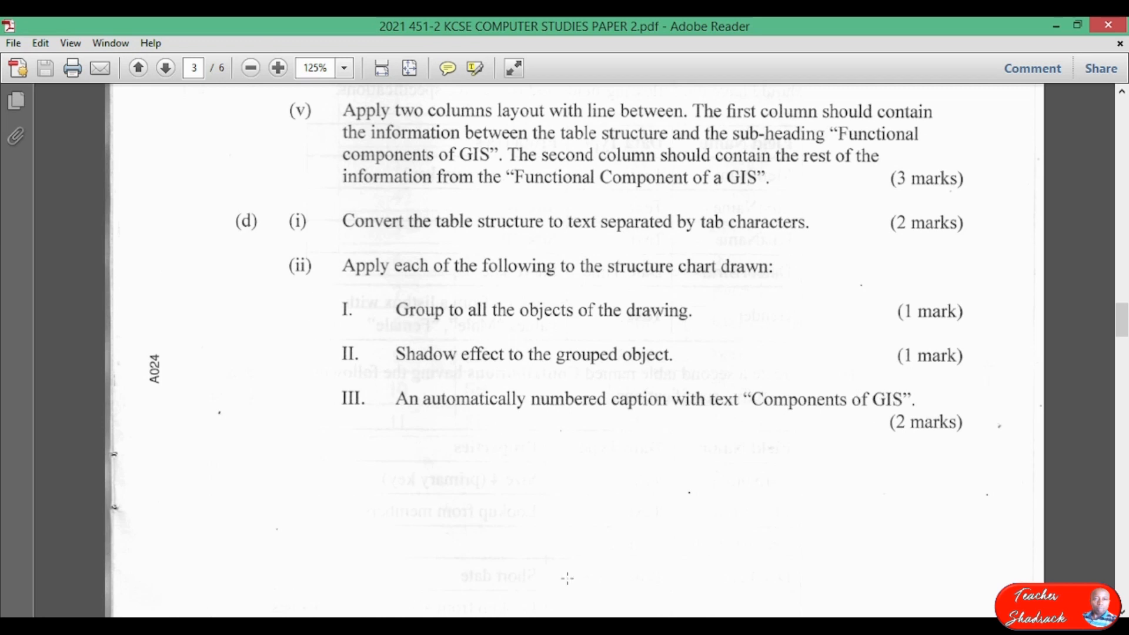
key(alt+Tab)
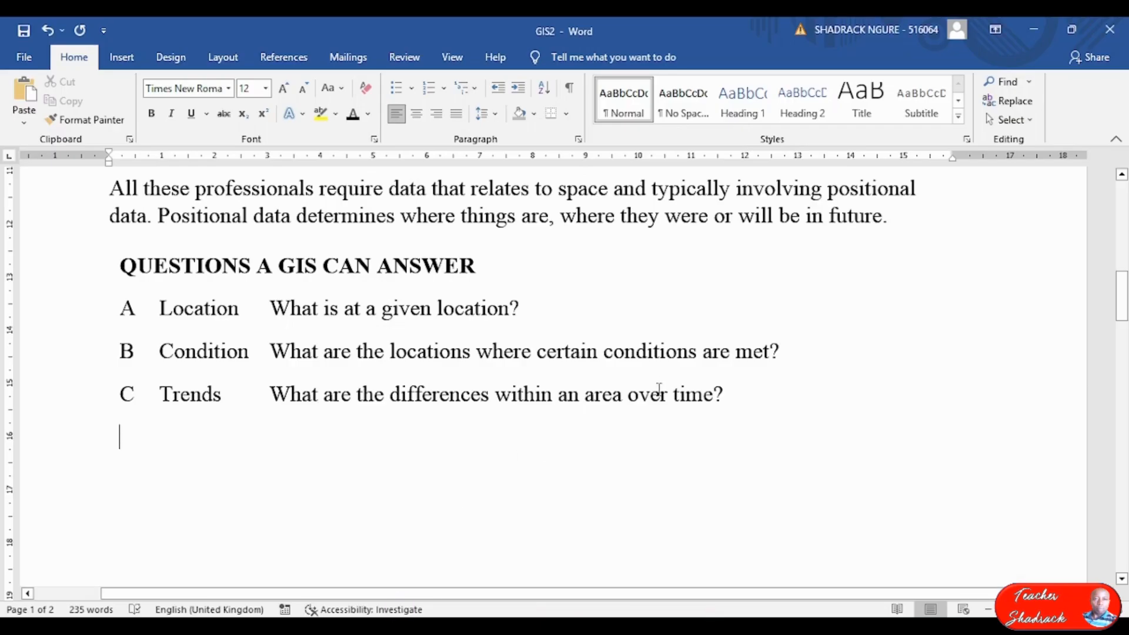
Multi-select the Data Input, Database, Query and Analysis, and Output and Visualisation boxes plus their three arrows.
scroll(646, 408, down, 10)
scroll(654, 425, down, 3)
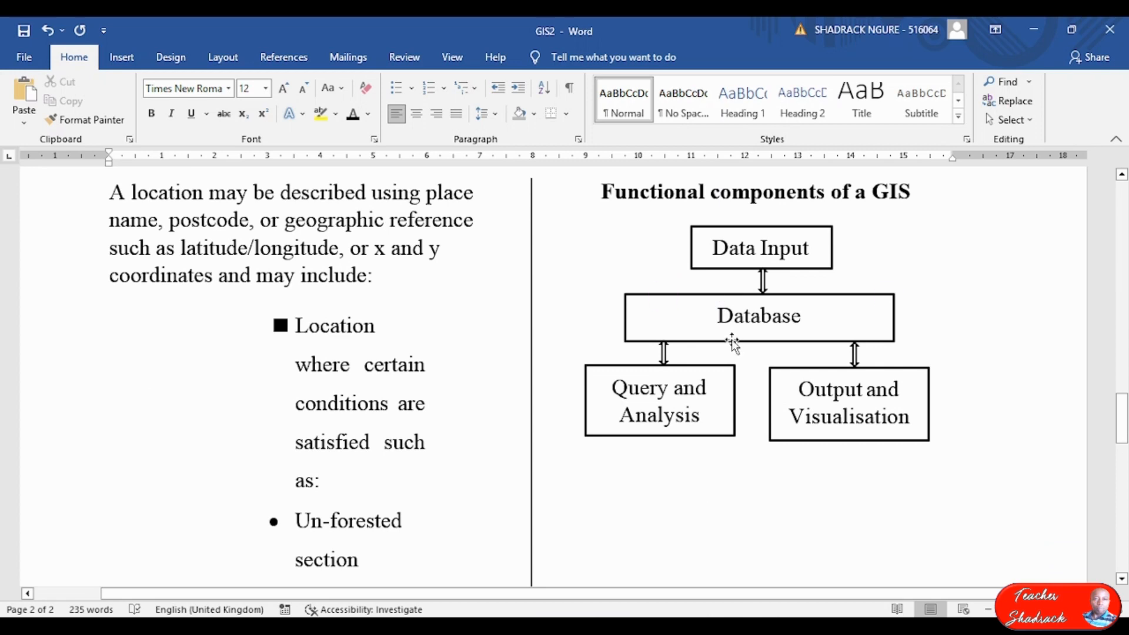
click(713, 246)
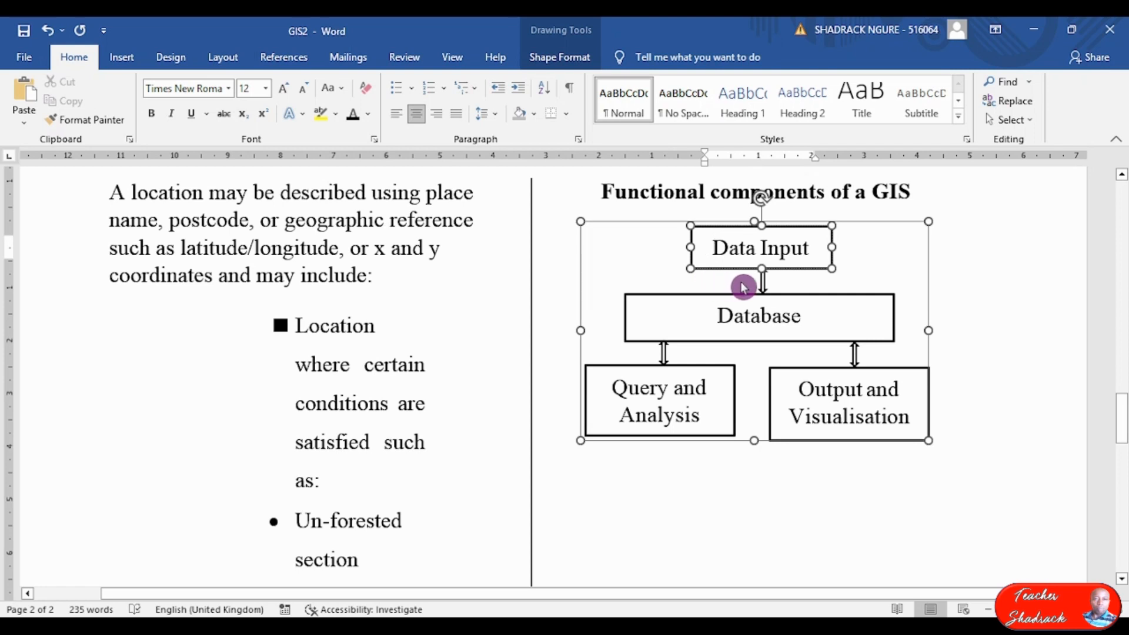
click(763, 284)
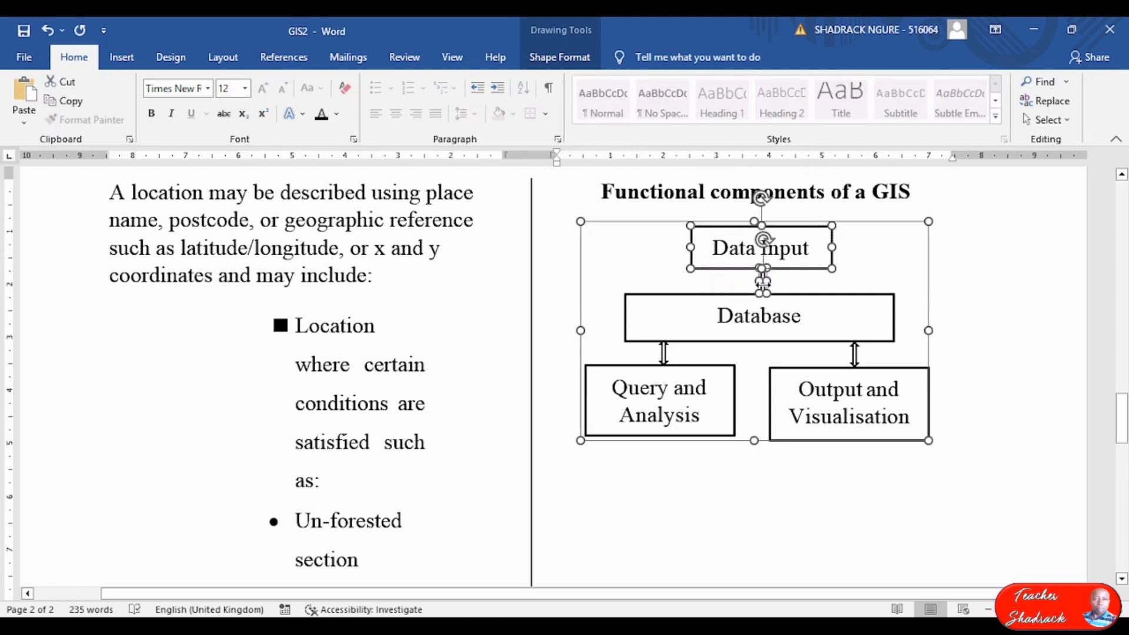
shift+click(707, 300)
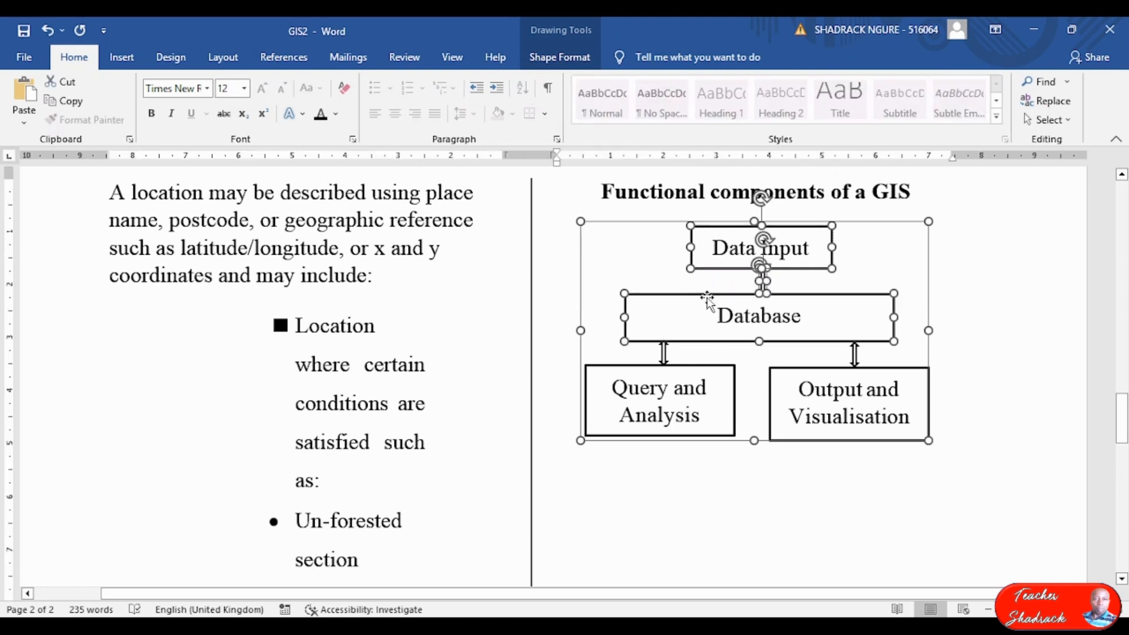
shift+click(662, 354)
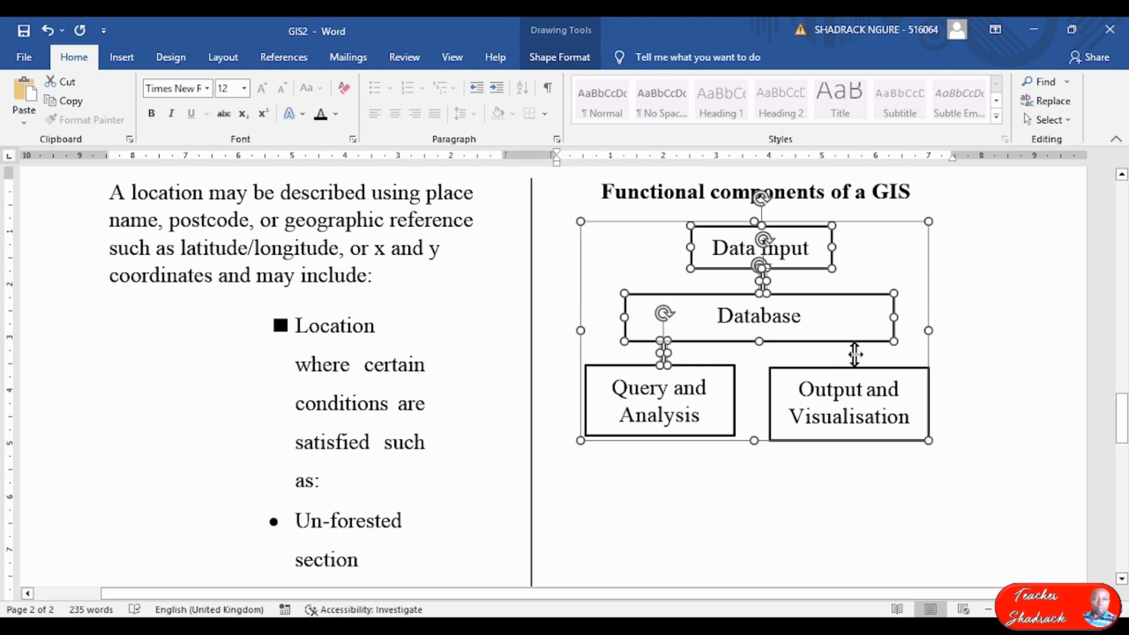
shift+click(854, 355)
shift+click(733, 400)
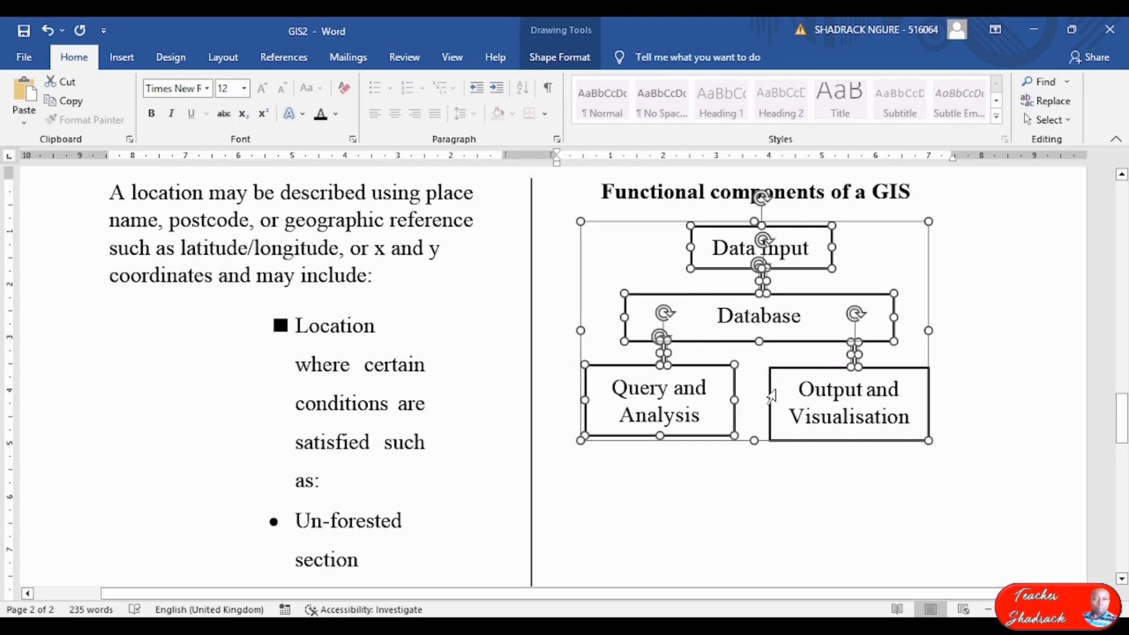
shift+click(817, 395)
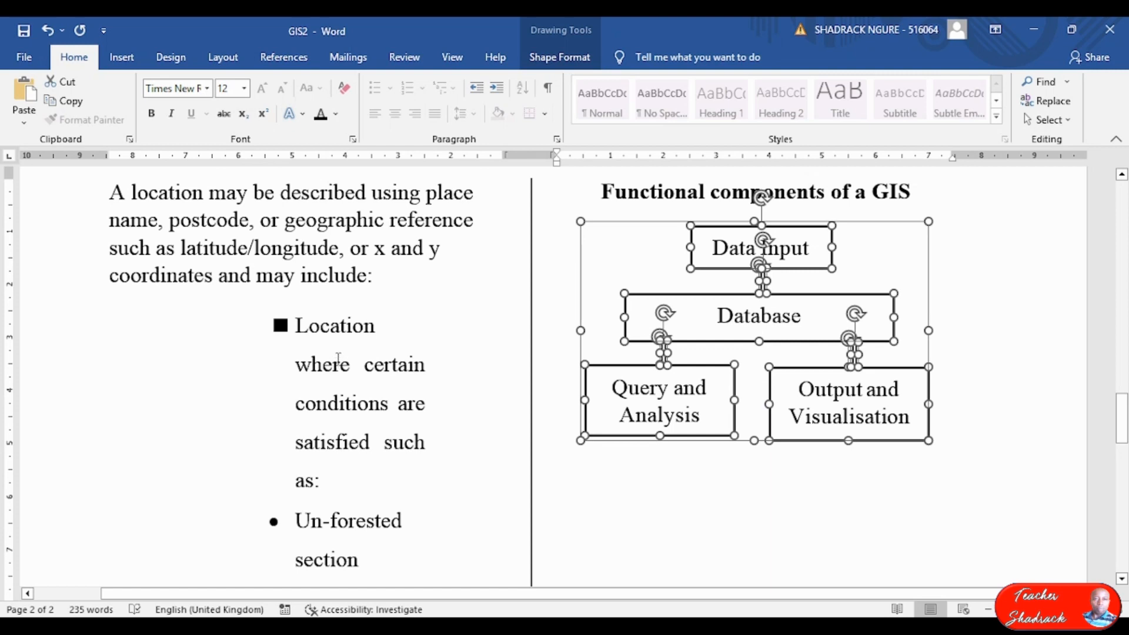
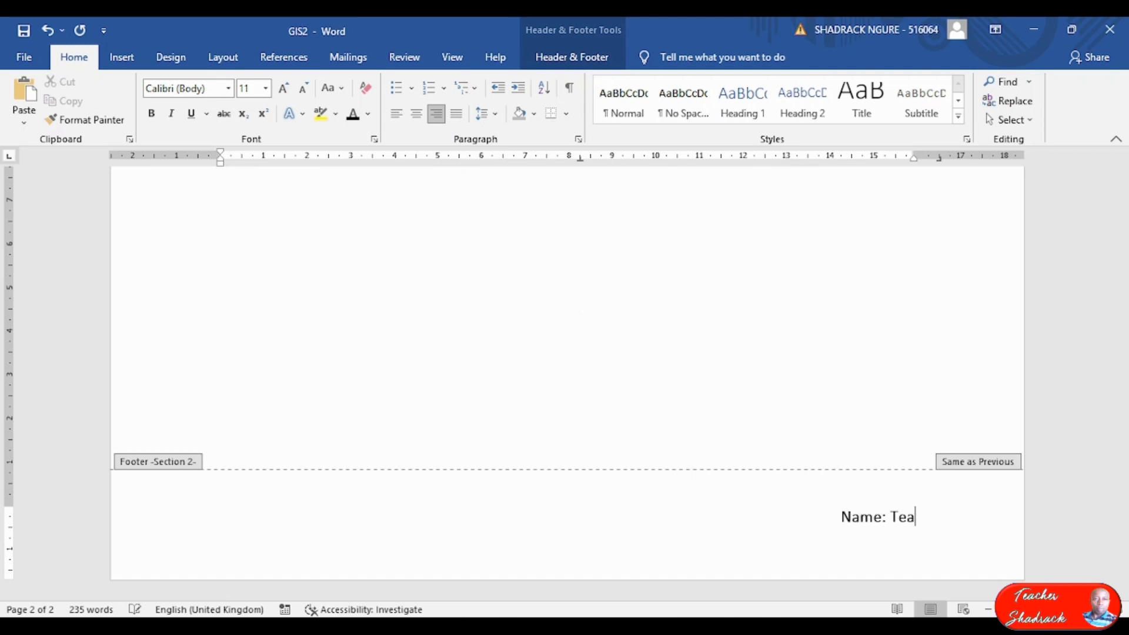
Type the author's name and, on a second footer line, 'Index Number:' with the index number.
text(Shadrack)
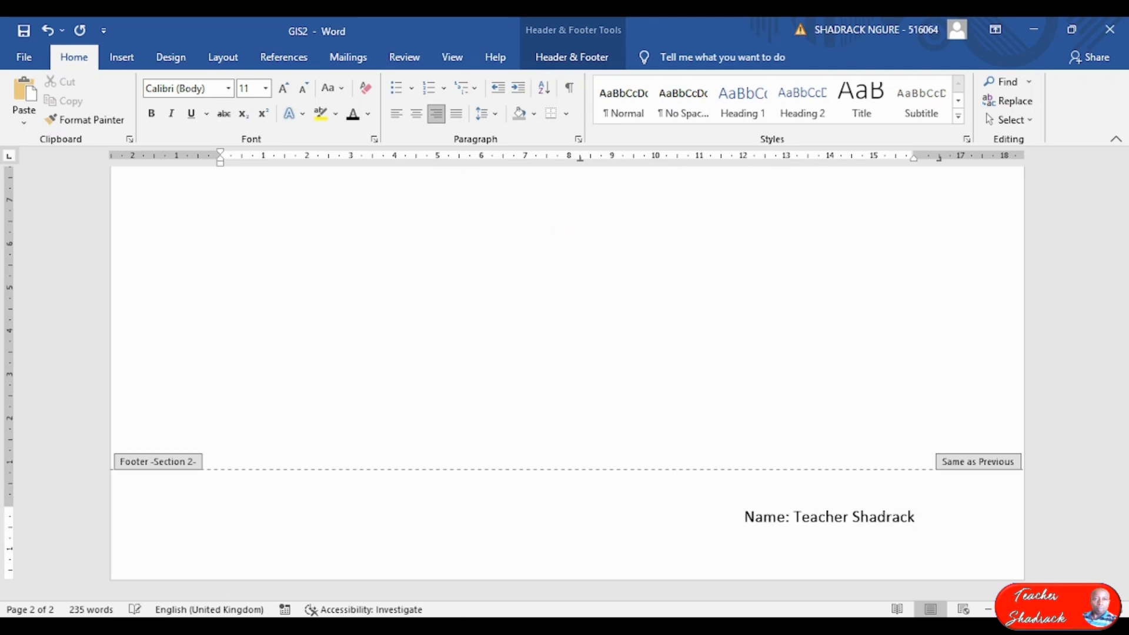
key(Return)
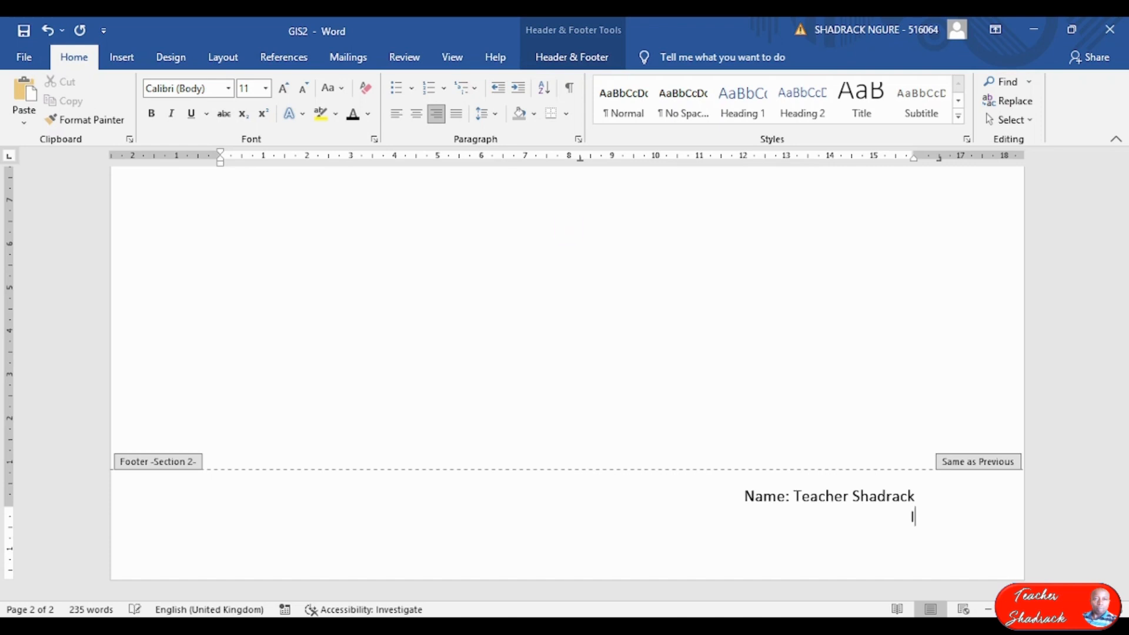
text(Index Number)
key(BackSpace)
text(:)
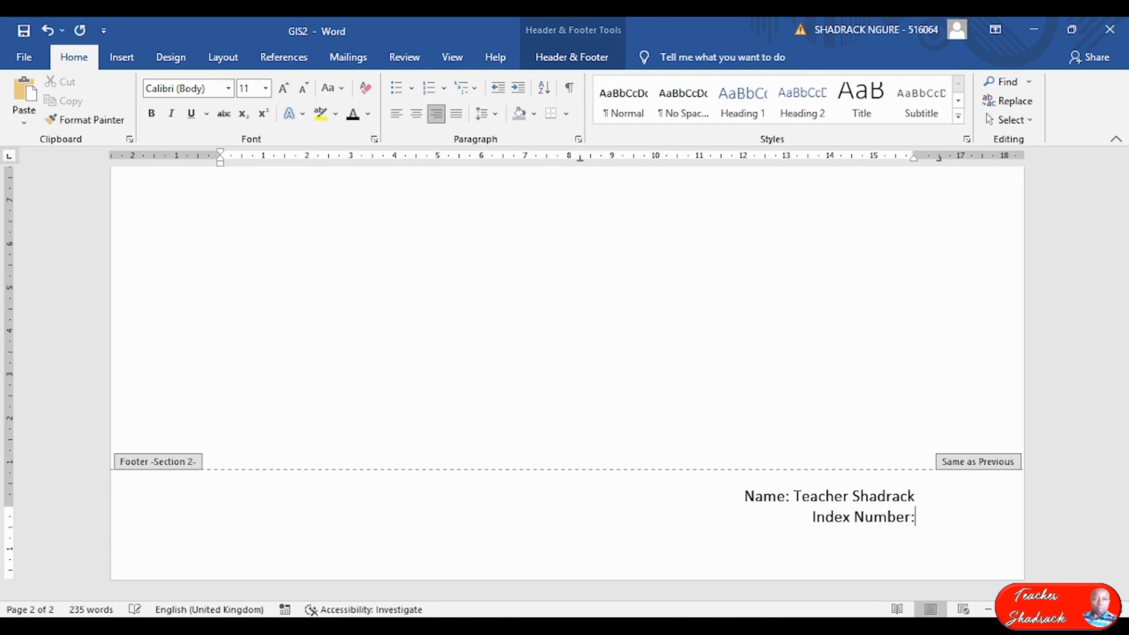
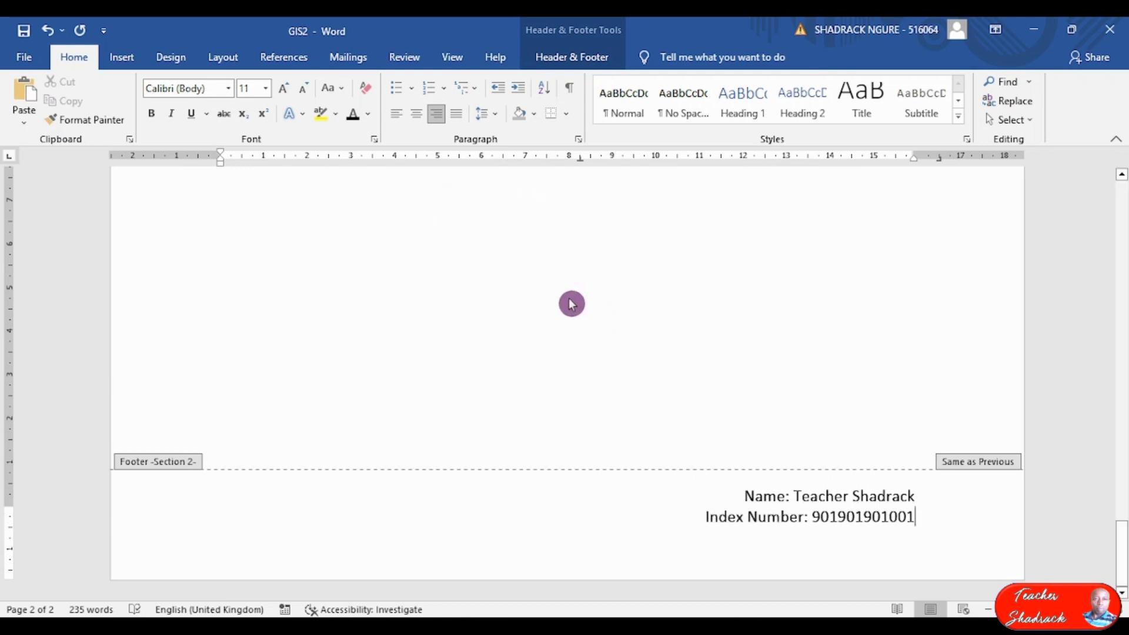
Make both footer lines bold, close the footer, then switch to the exam paper.
drag(926, 519, 693, 491)
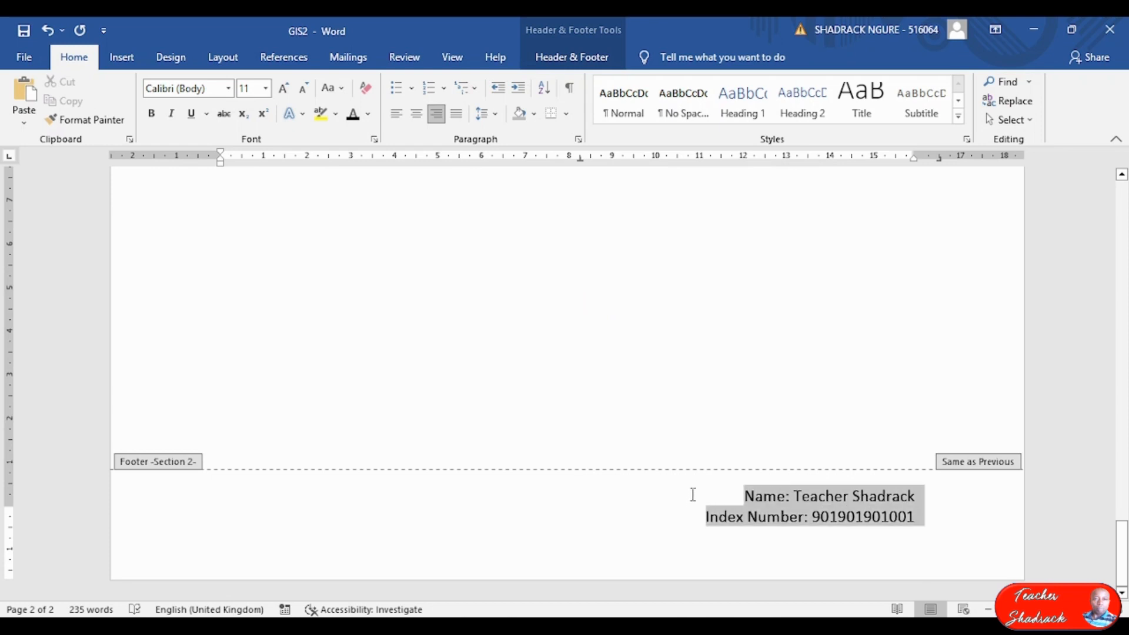
click(151, 115)
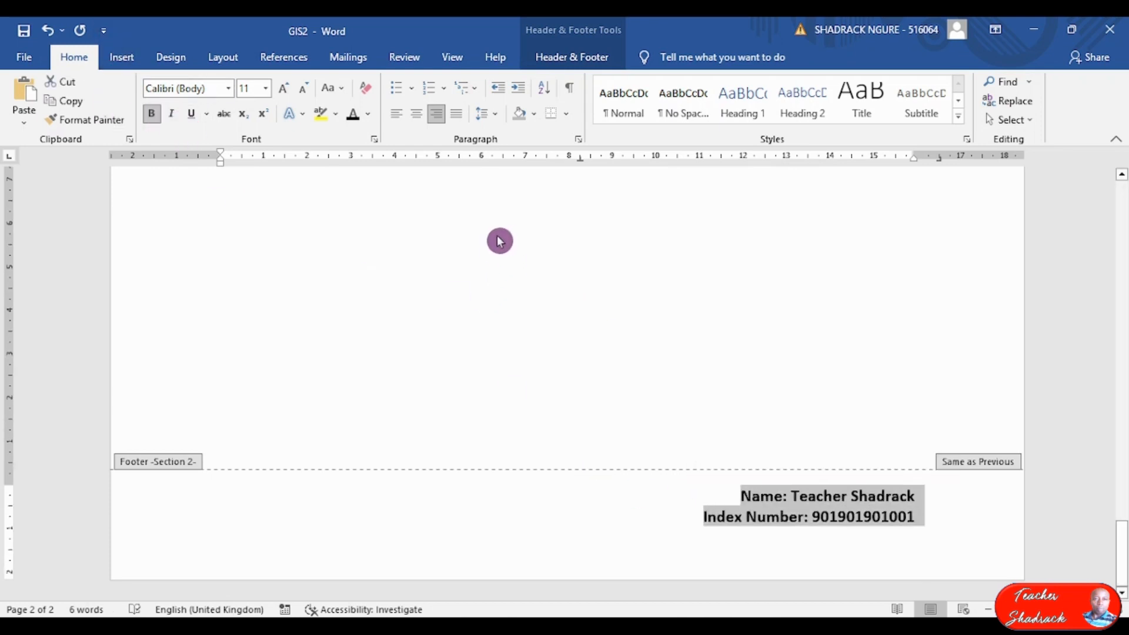
click(550, 56)
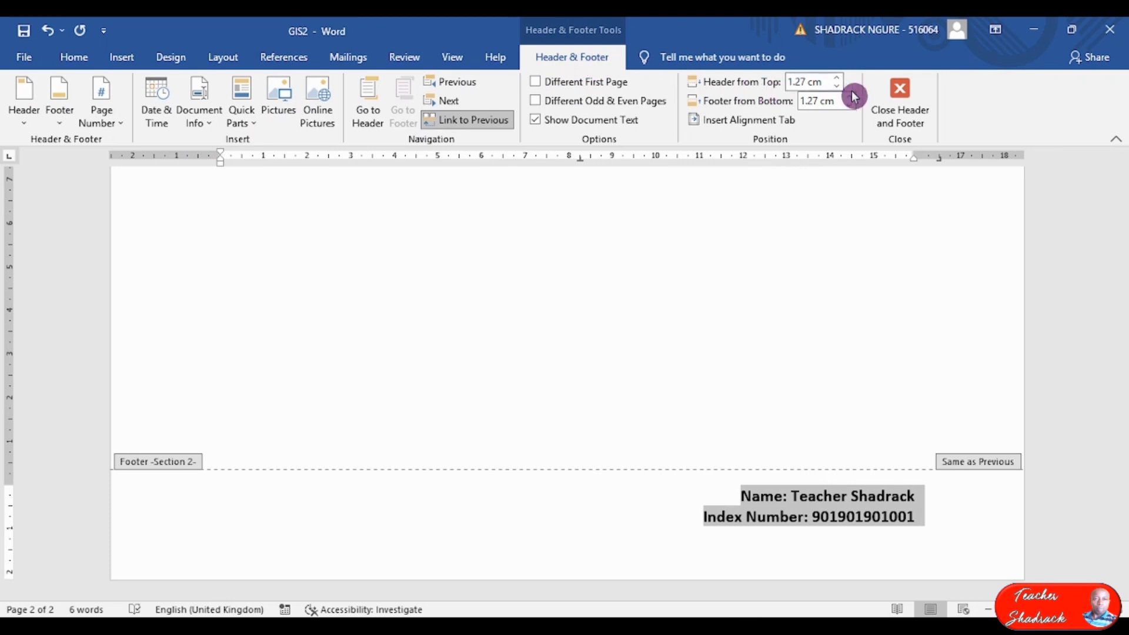
click(902, 97)
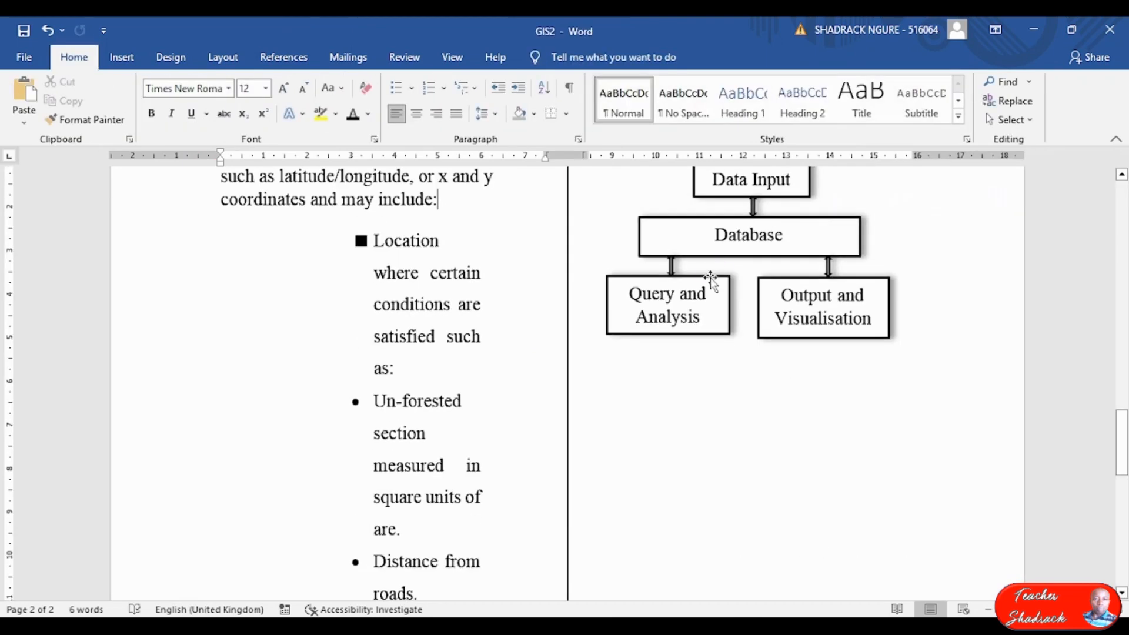
scroll(741, 306, down, 5)
scroll(745, 251, down, 15)
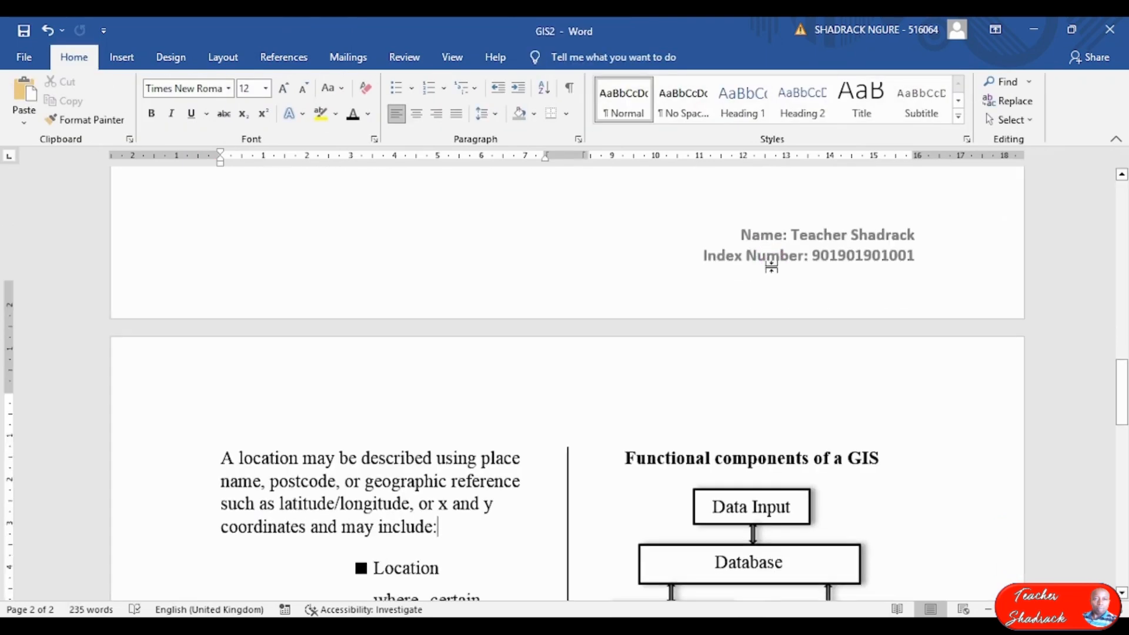
scroll(793, 294, down, 5)
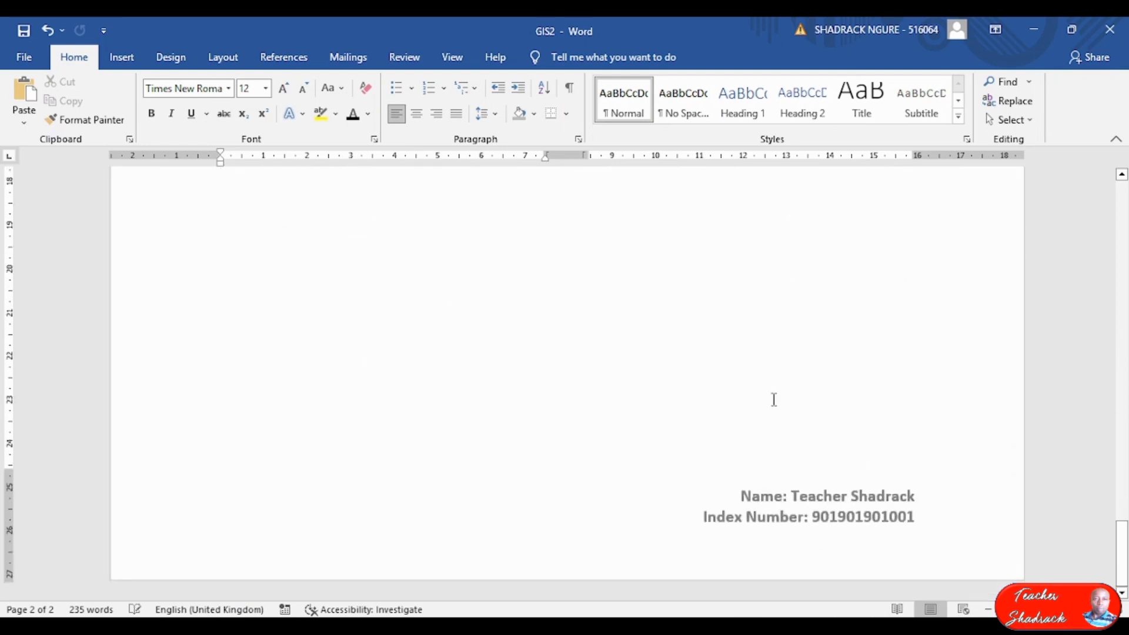
scroll(774, 400, up, 15)
scroll(739, 320, down, 5)
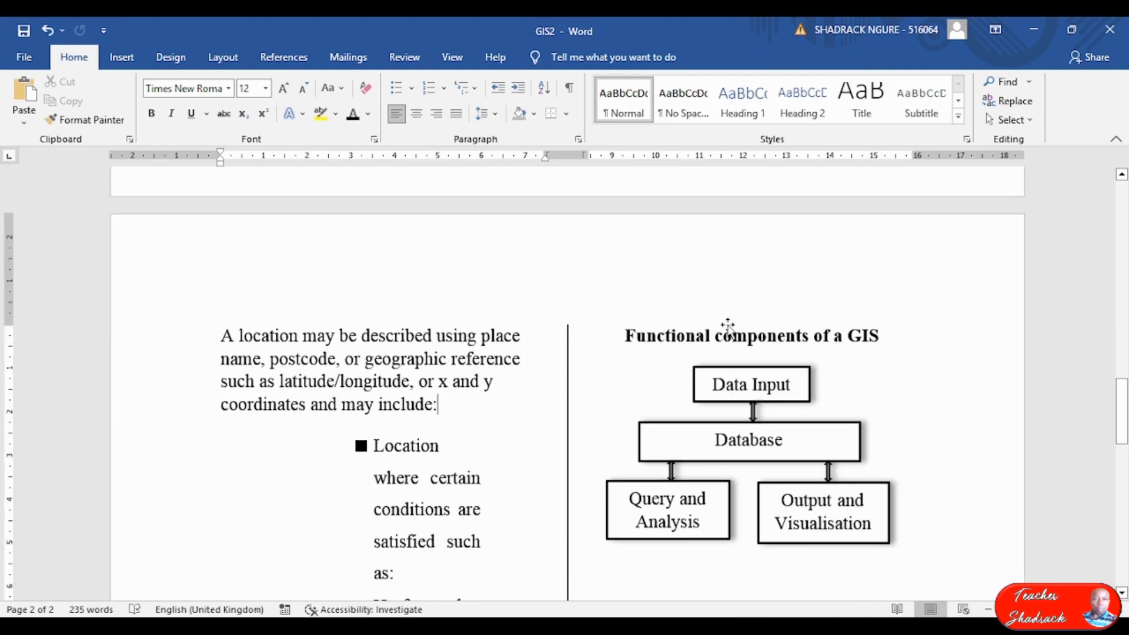
scroll(727, 325, down, 5)
key(alt+Tab)
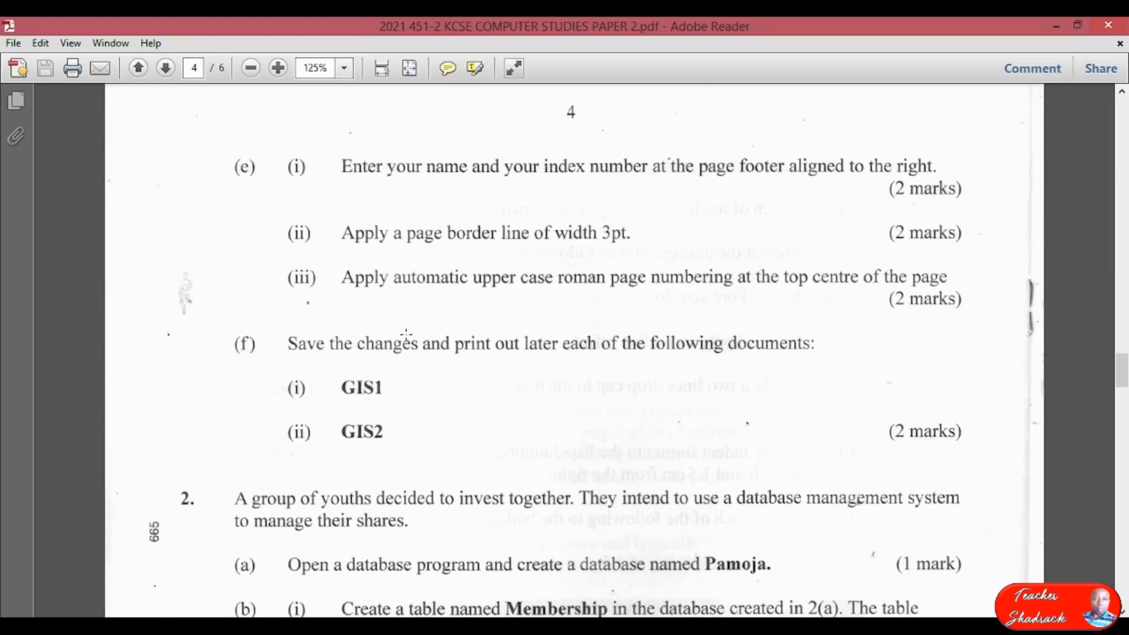
Scroll the exam paper to review the page border and page numbering tasks.
scroll(405, 333, down, 4)
scroll(403, 438, up, 4)
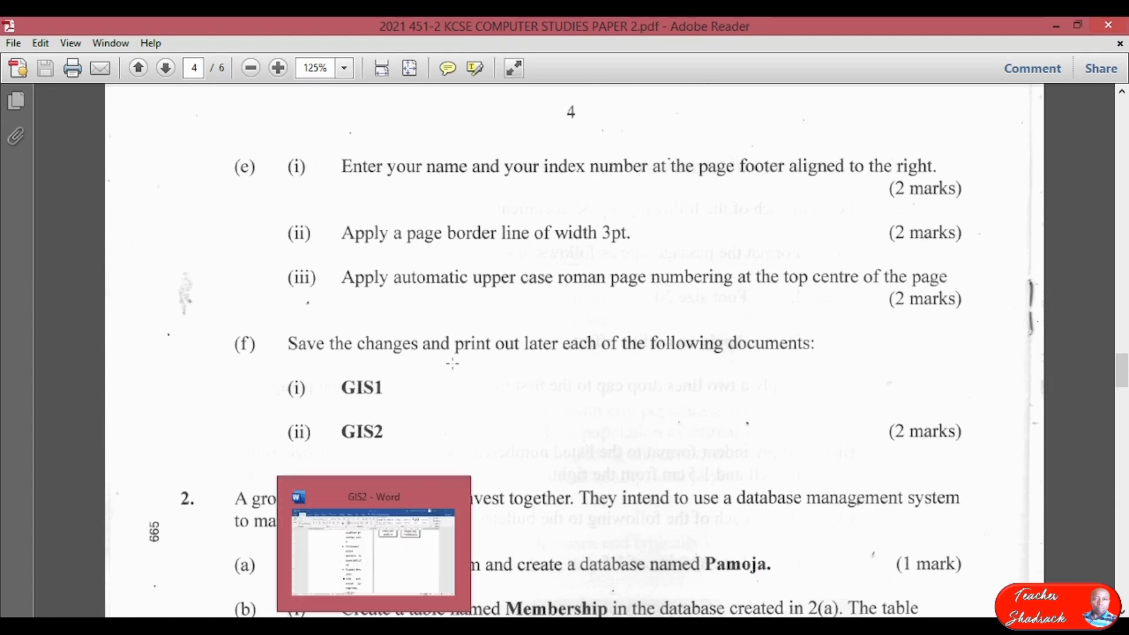
Return to page 1 of GIS2 in Word and show the Layout, then Design options.
click(348, 629)
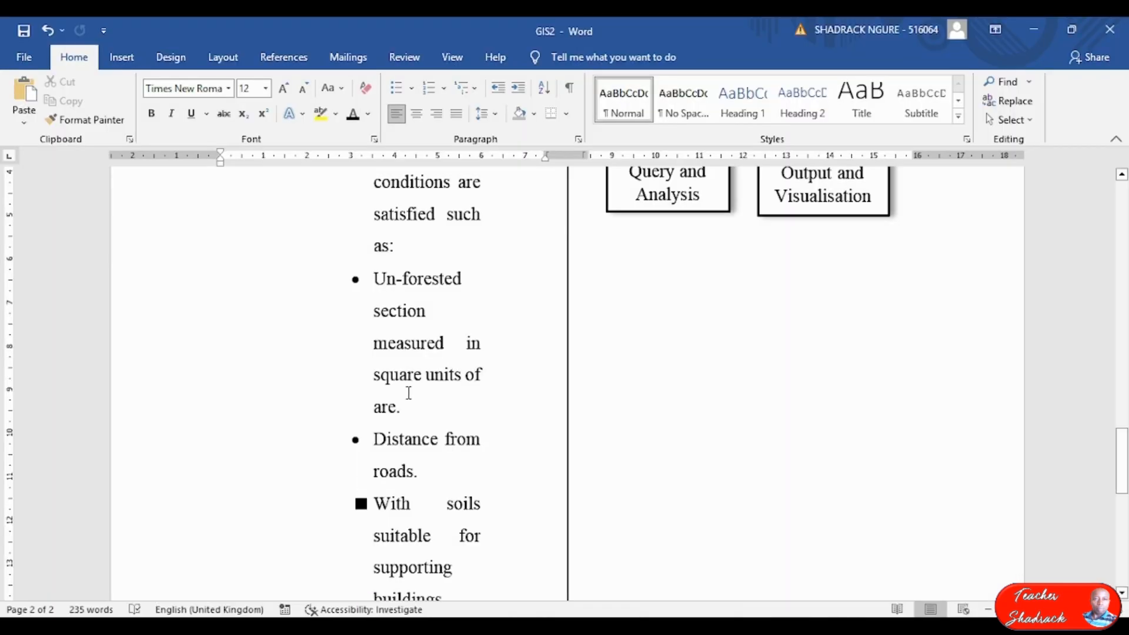
scroll(436, 315, up, 10)
scroll(437, 315, up, 4)
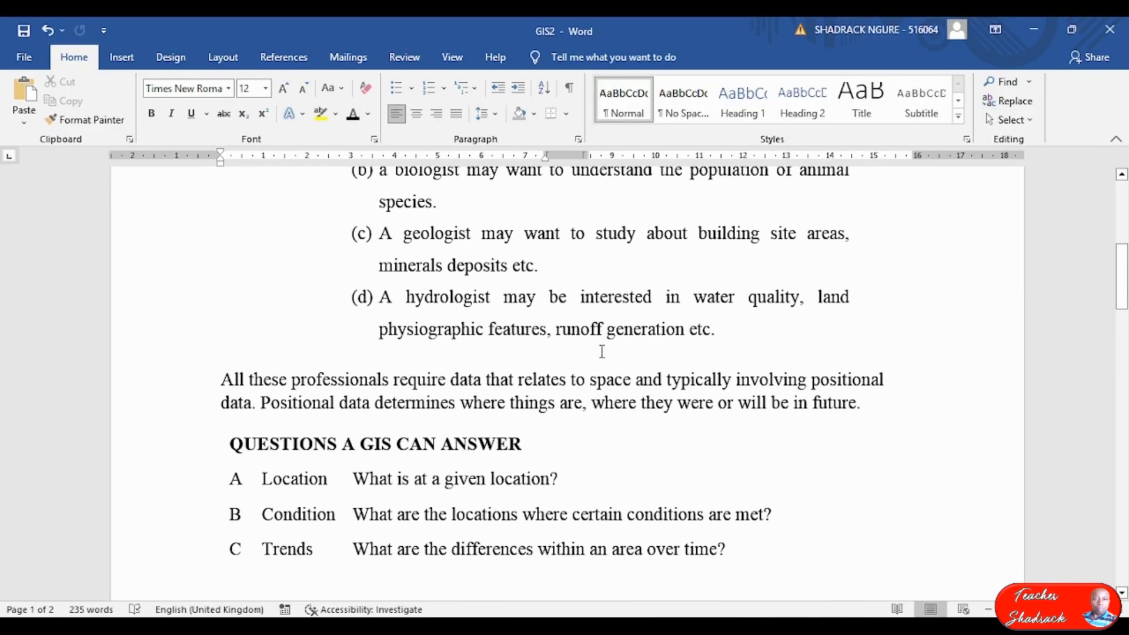
scroll(601, 351, down, 5)
click(496, 358)
click(200, 114)
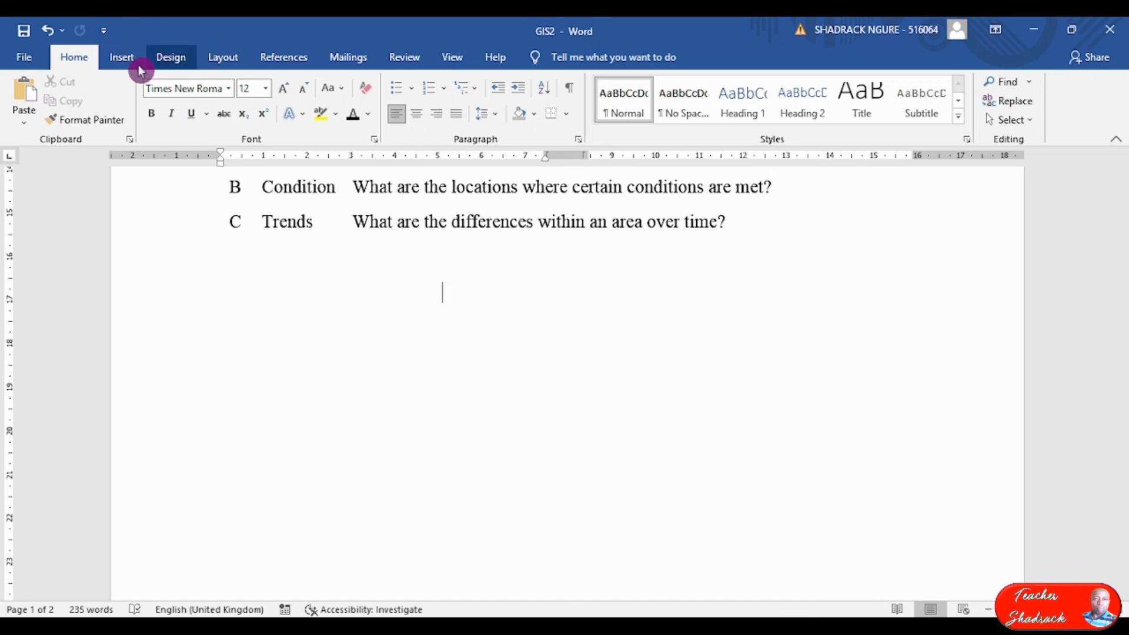
click(222, 52)
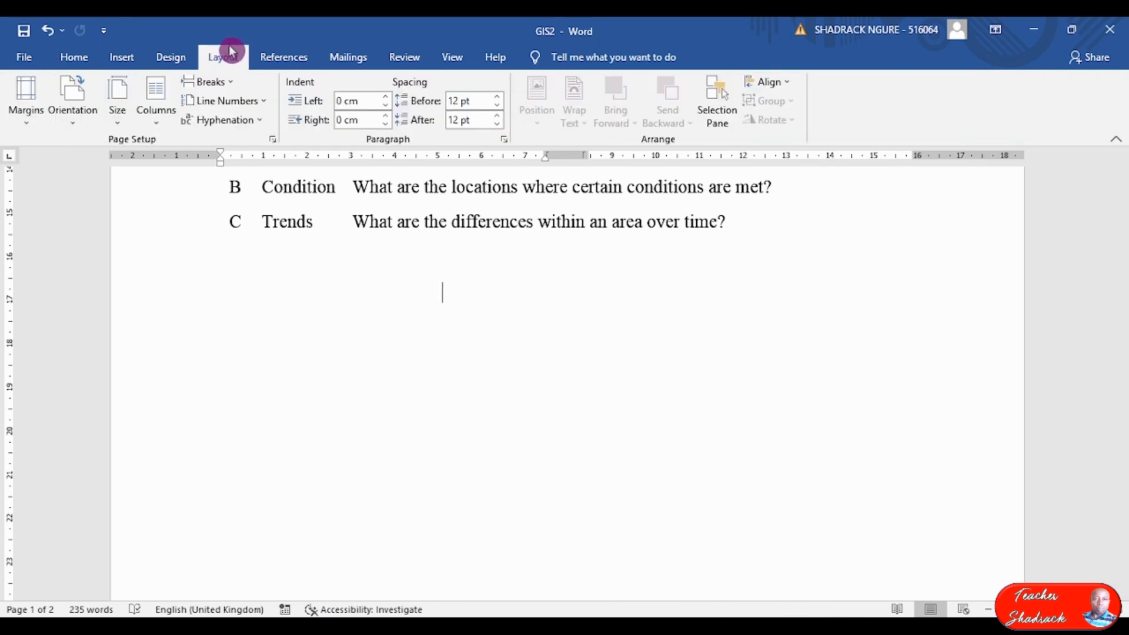
click(178, 58)
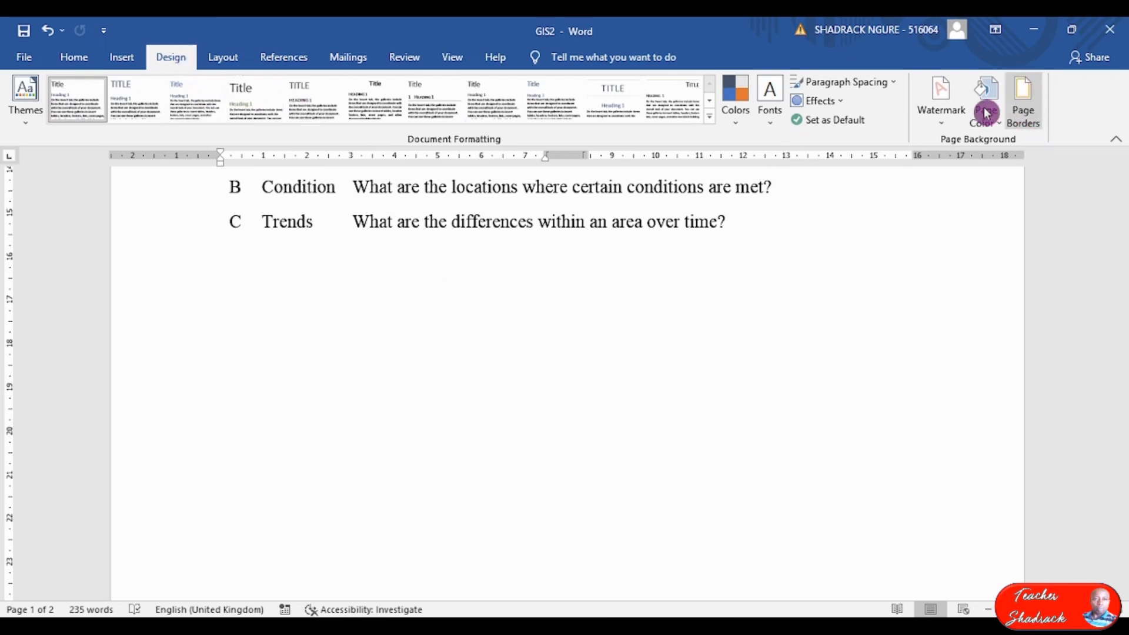
Apply a Box page border, 3 pt wide, to the whole GIS2 document.
click(1035, 104)
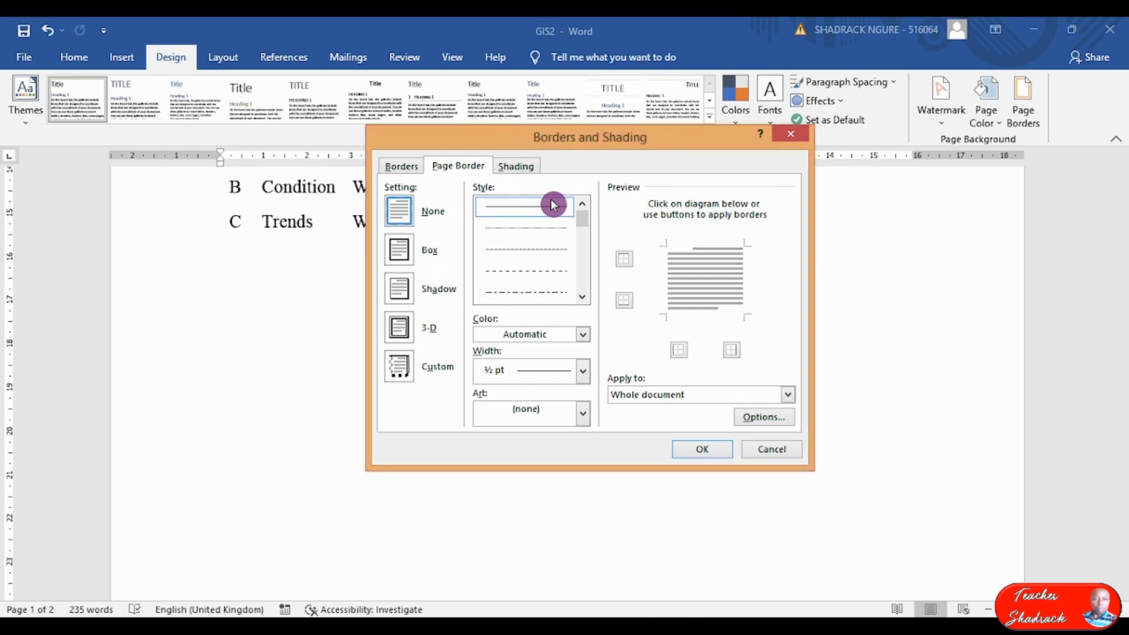
click(588, 375)
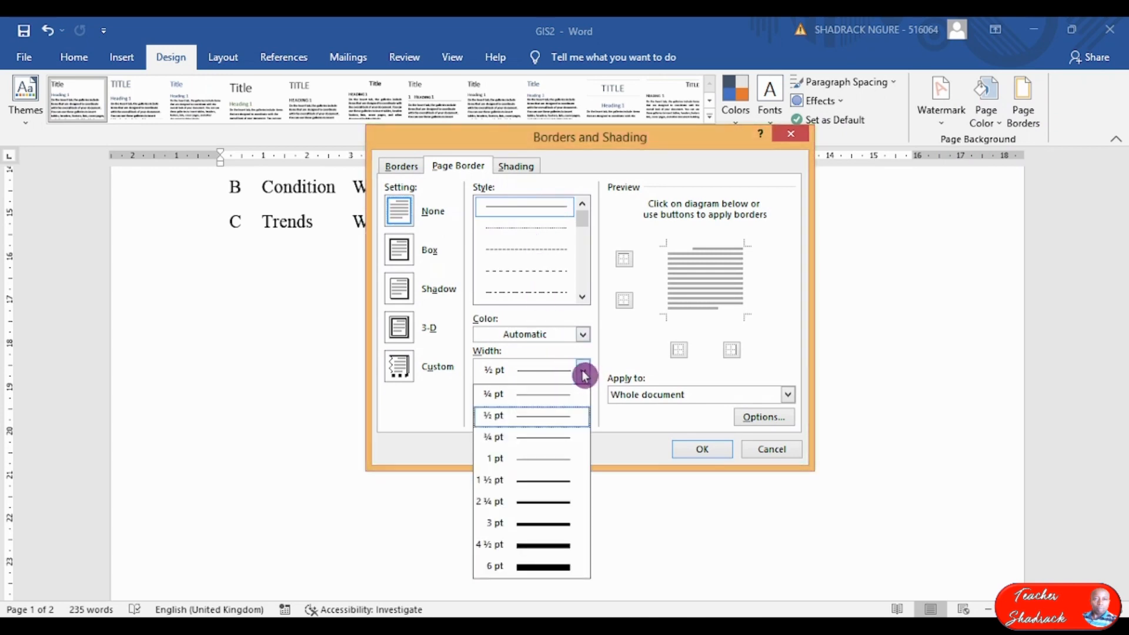
click(556, 532)
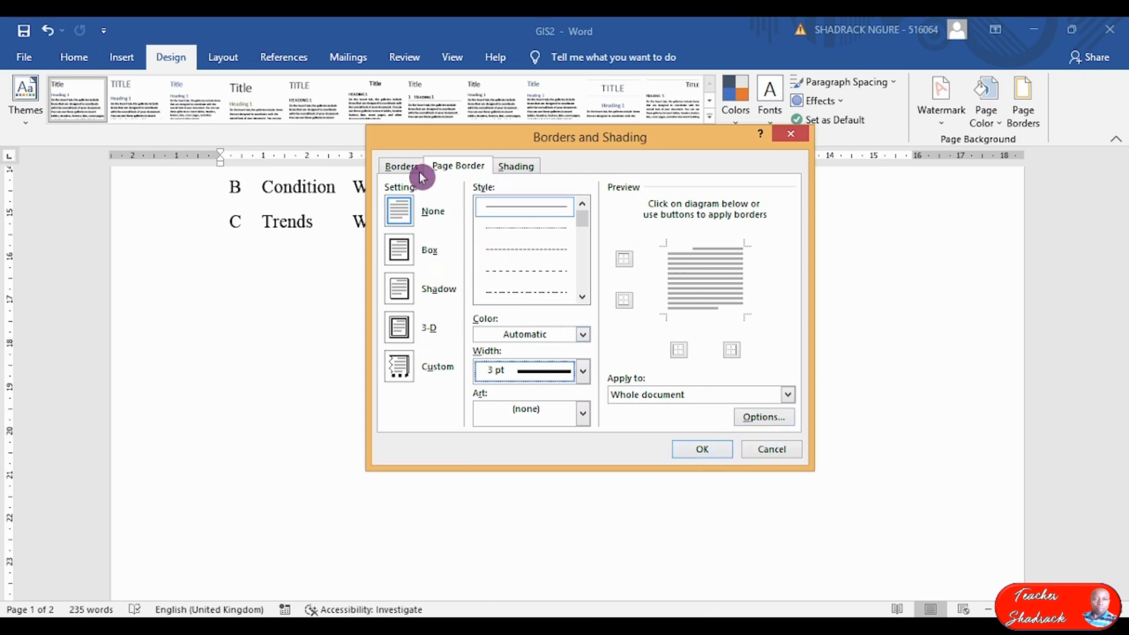
mouse_move(569, 140)
mouse_down()
mouse_move(570, 174)
mouse_move(536, 134)
mouse_move(596, 151)
mouse_up()
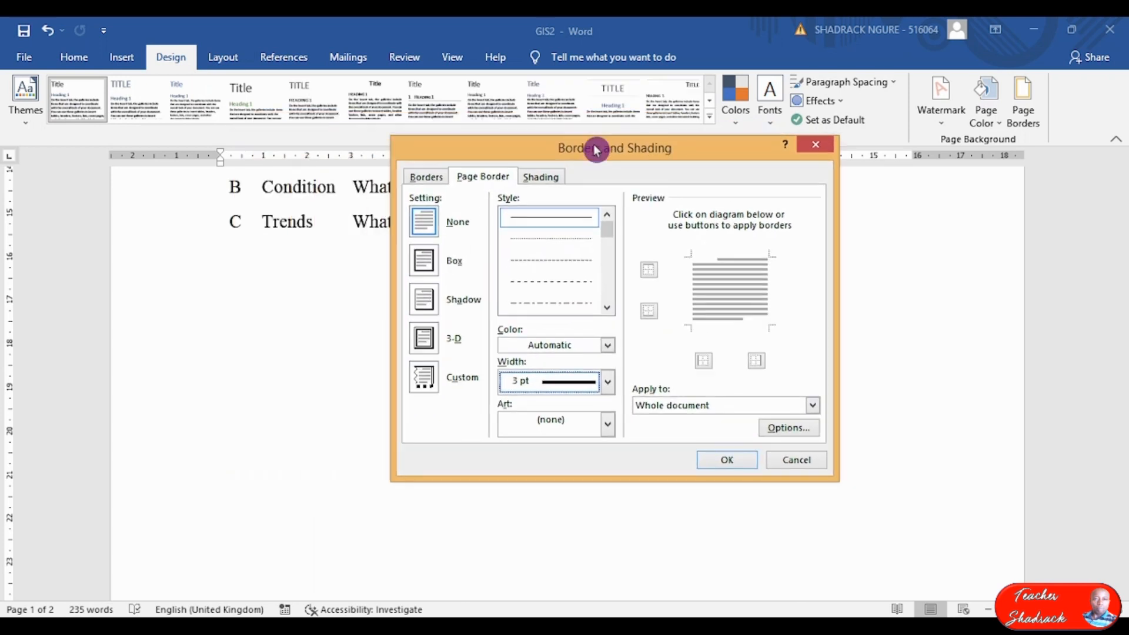
click(427, 265)
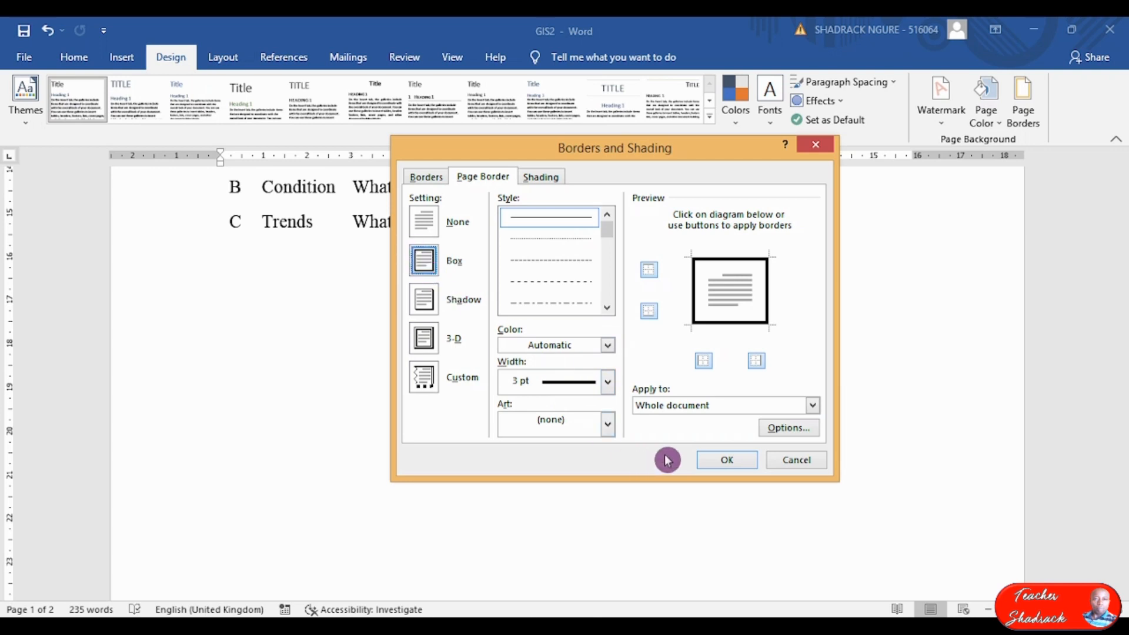
click(726, 462)
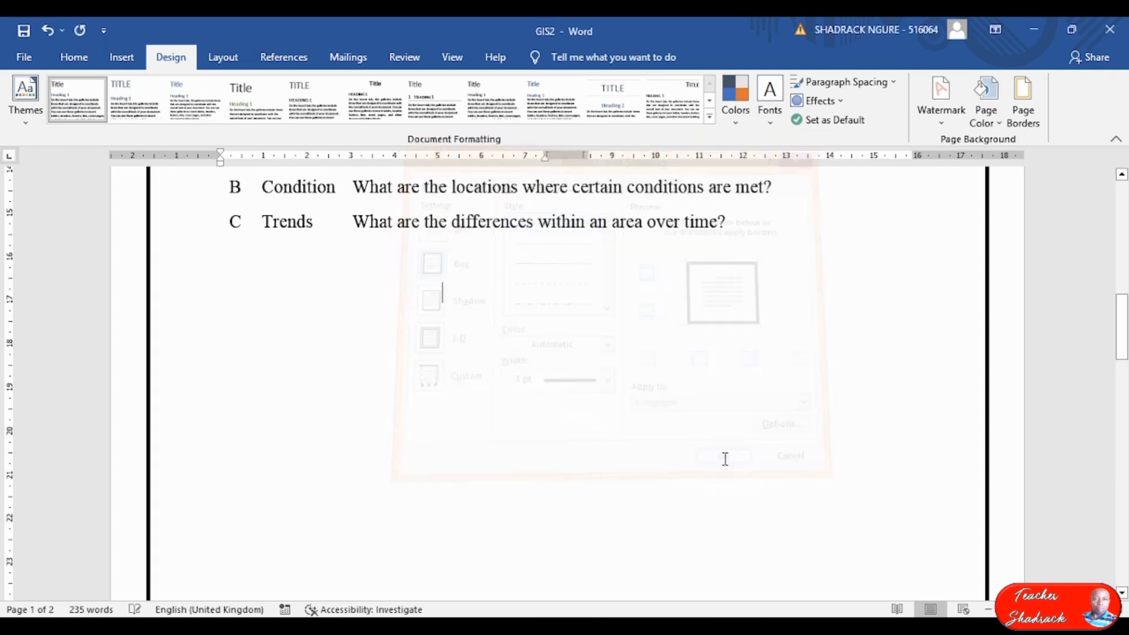
Review the bordered pages, then switch to page 4 of the exam paper.
ctrl+scroll(644, 337, down, 5)
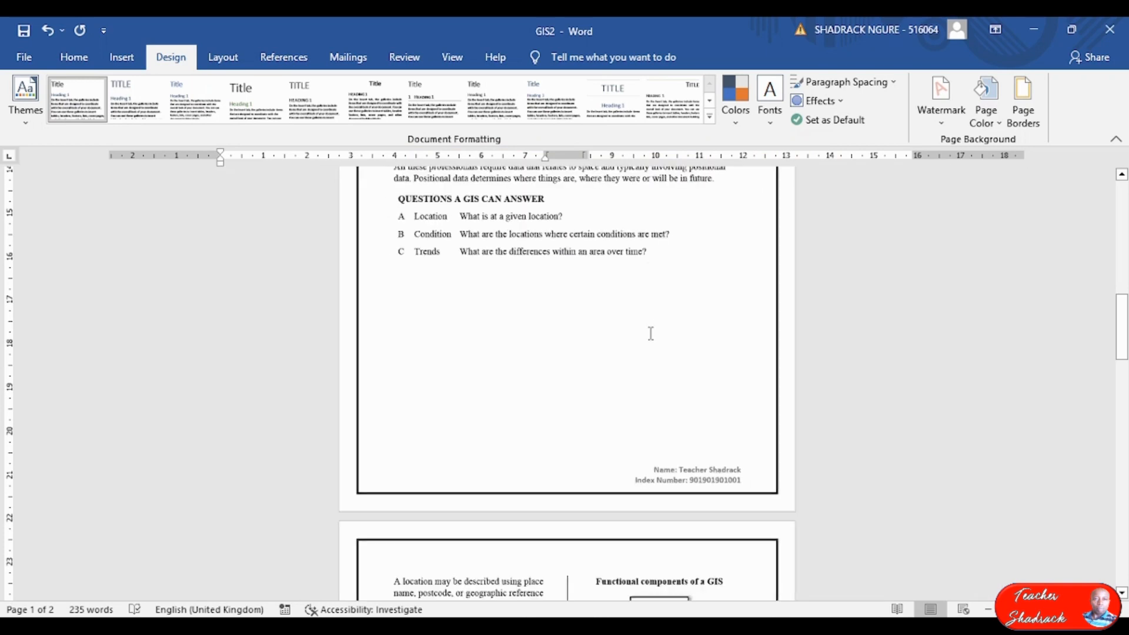
ctrl+scroll(649, 336, up, 5)
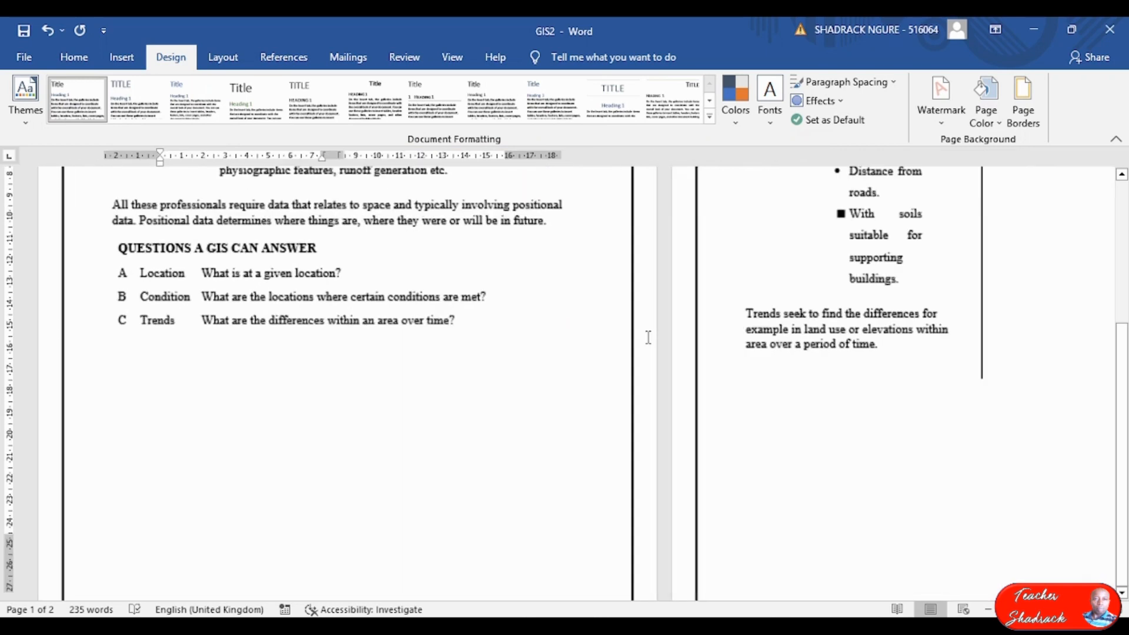
scroll(610, 314, up, 3)
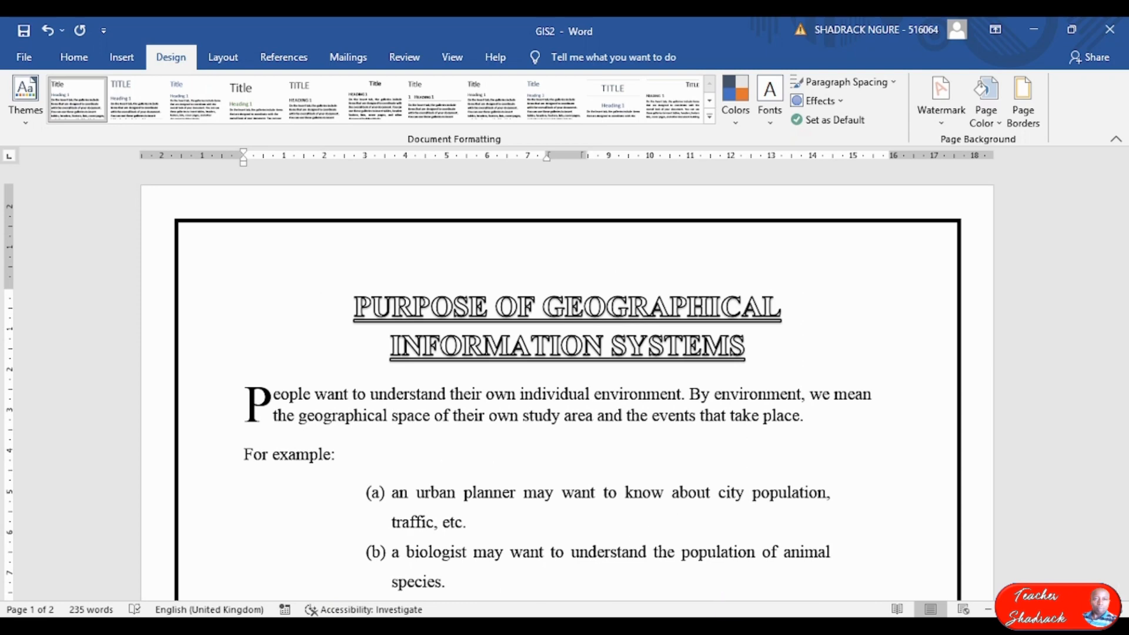
key(alt+Tab)
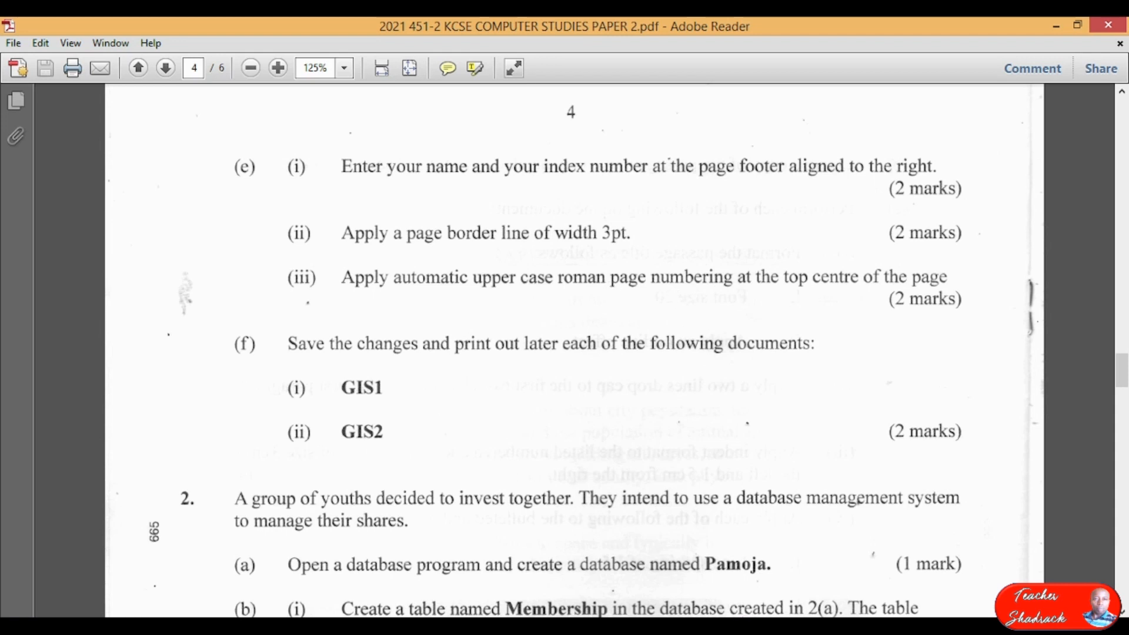
Go back to GIS2 and place the cursor in the opening paragraph of page 1.
key(alt+Tab)
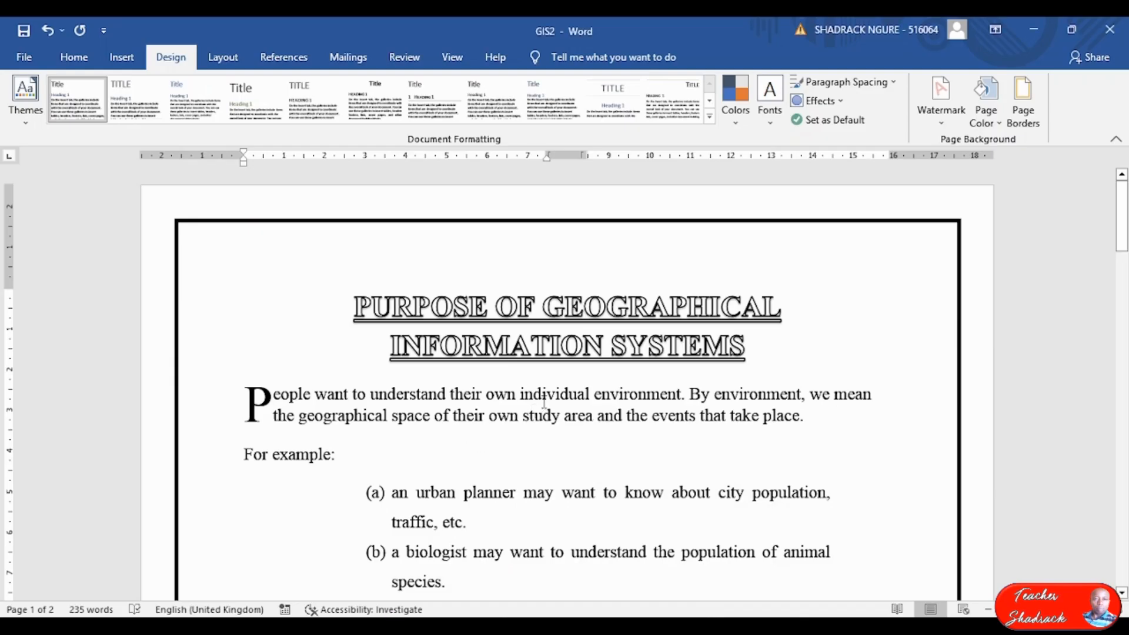
scroll(535, 401, down, 5)
scroll(542, 398, up, 5)
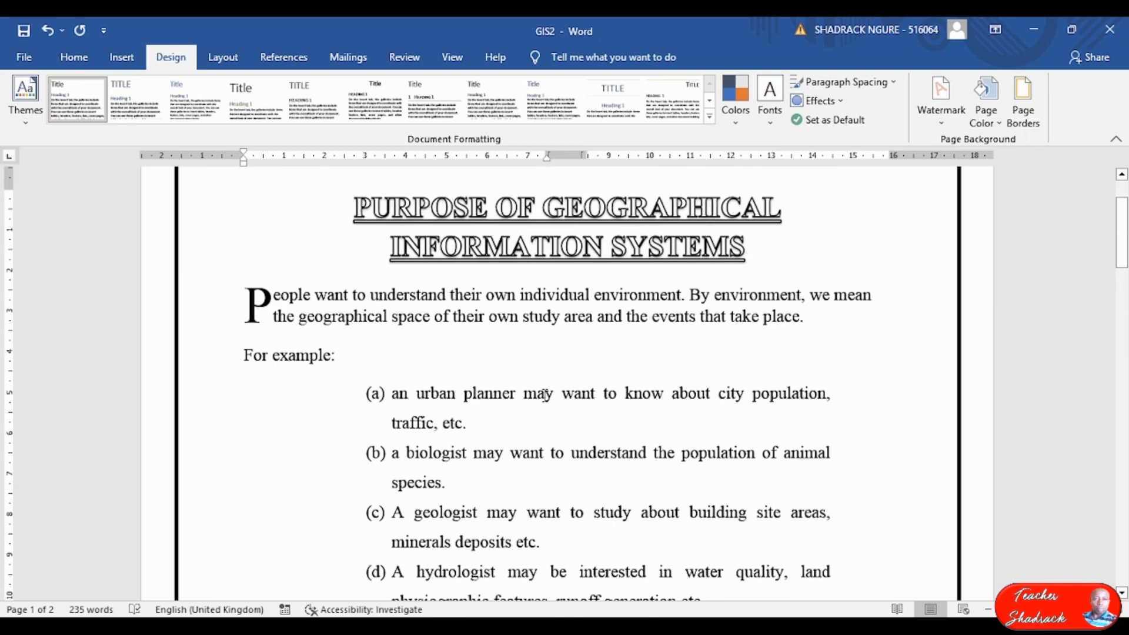
scroll(558, 406, up, 1)
click(577, 409)
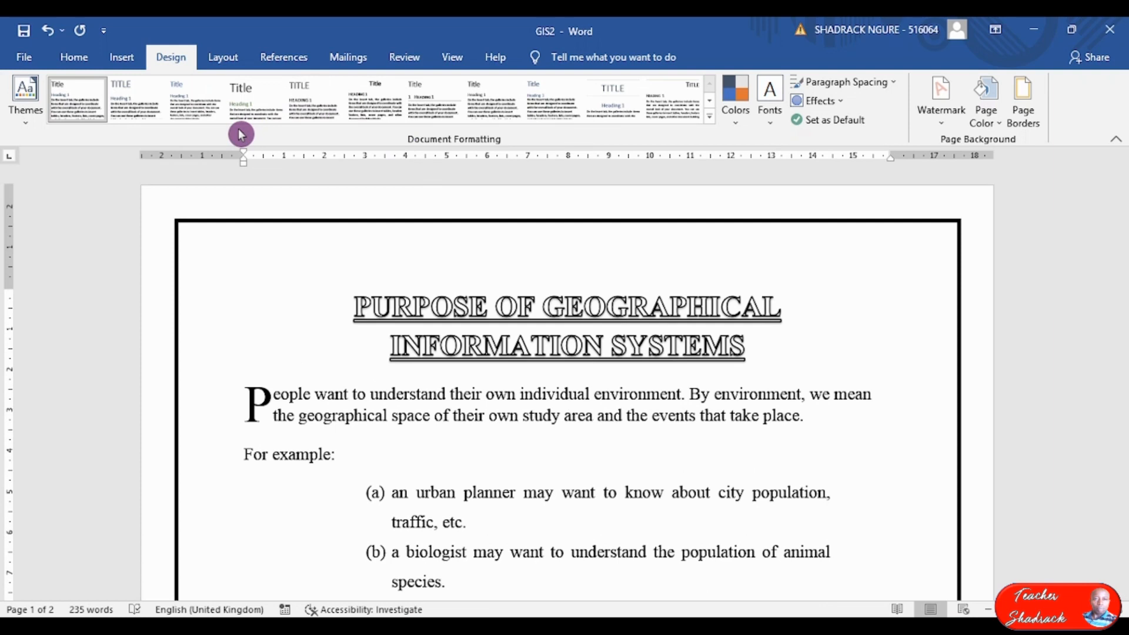
Cycle through the Layout and Home ribbons, ending on the Insert ribbon.
click(224, 61)
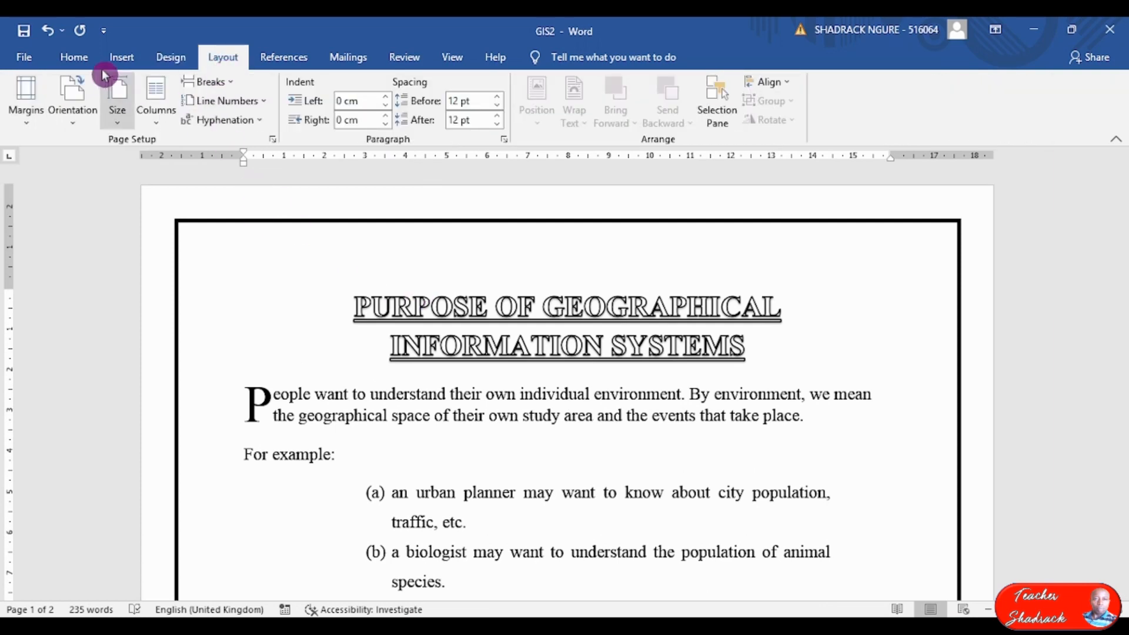
click(75, 57)
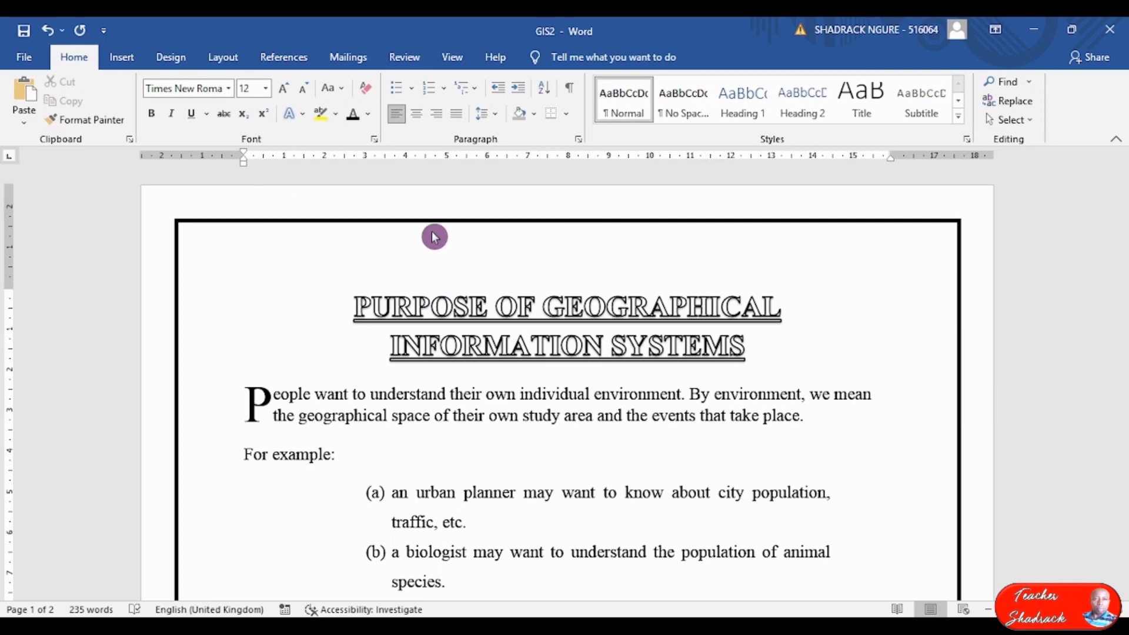
click(132, 57)
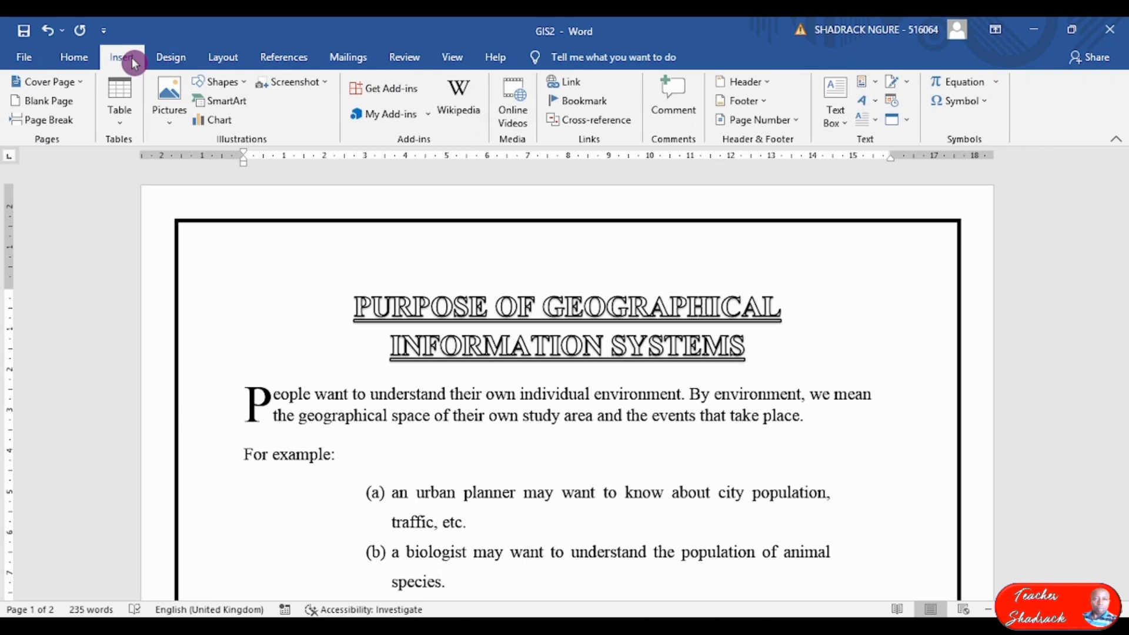
Set the page number format to upper-case Roman numerals 'I, II, III, ...'.
click(792, 122)
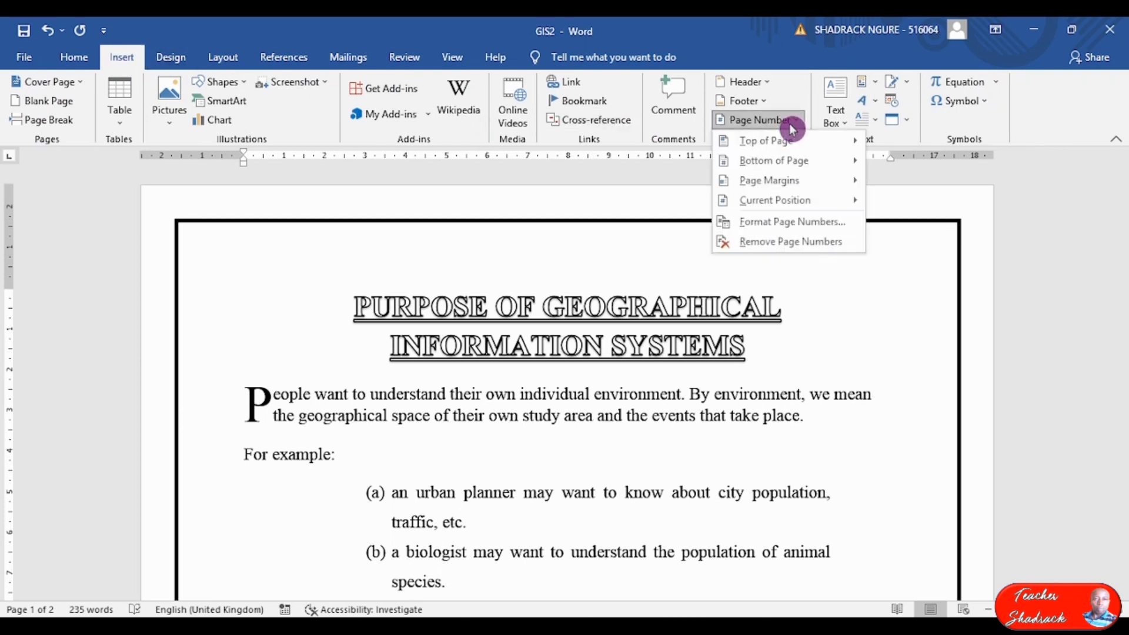
click(801, 229)
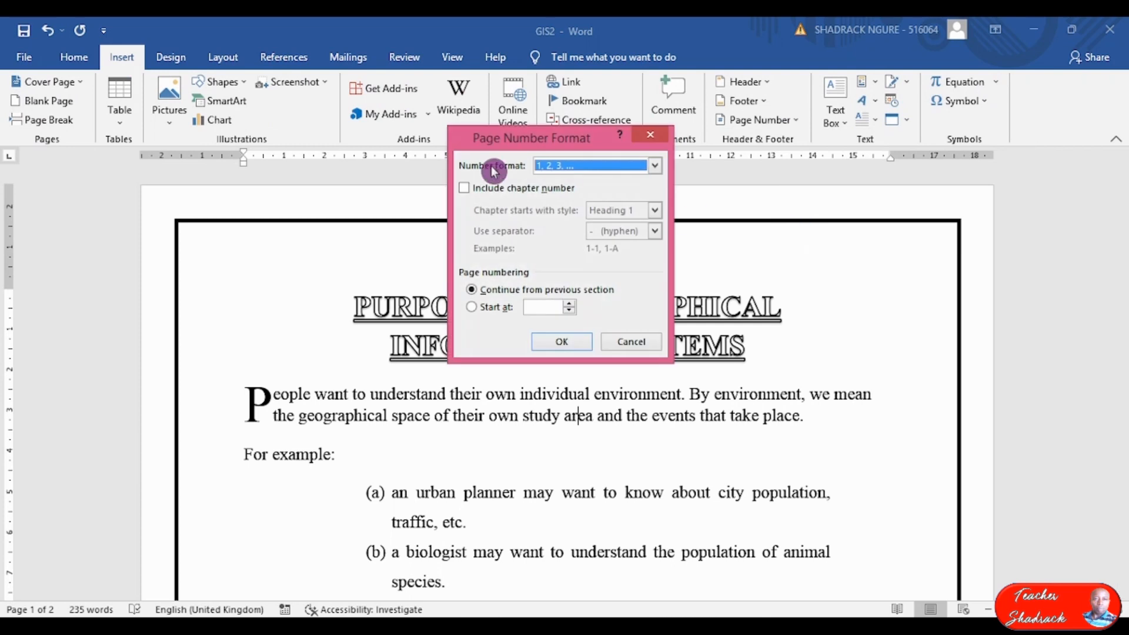
click(654, 167)
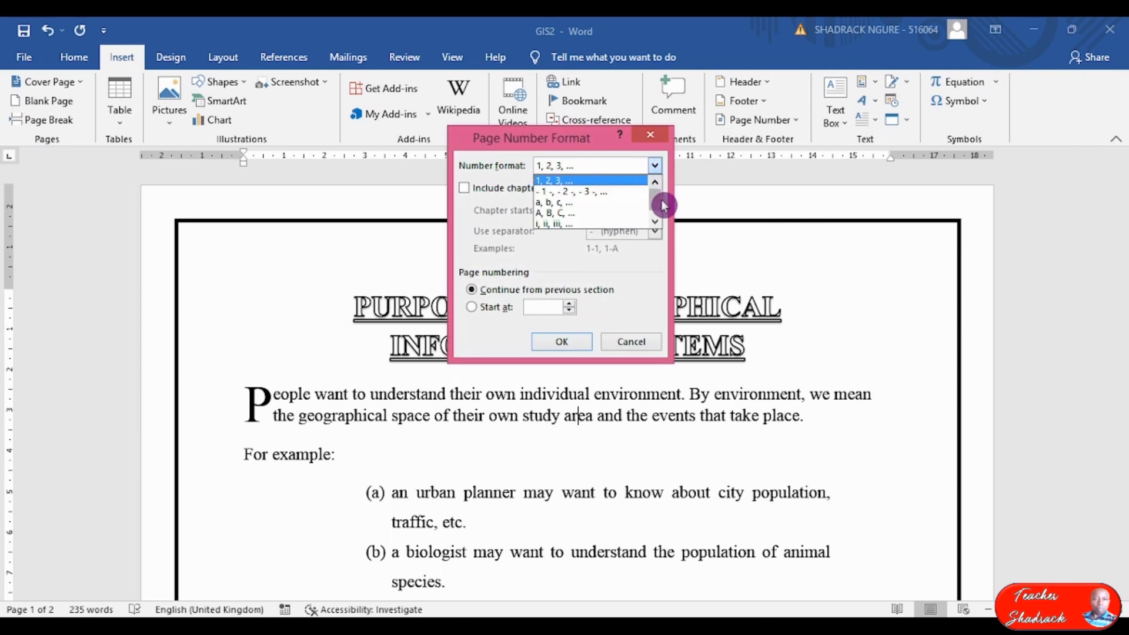
drag(658, 200, 657, 209)
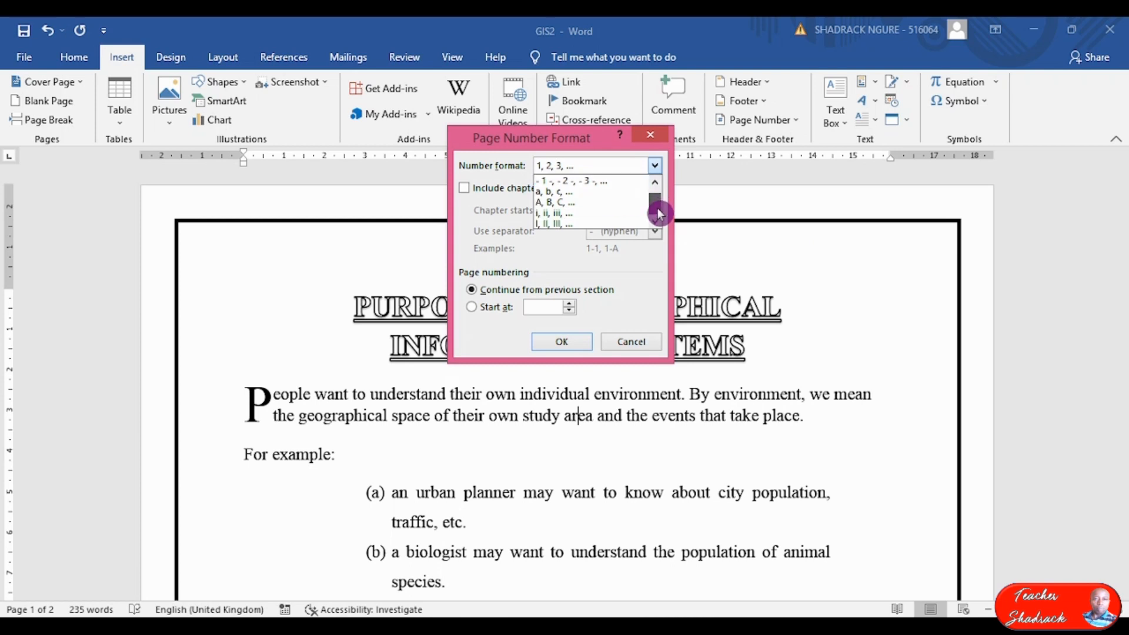
click(575, 224)
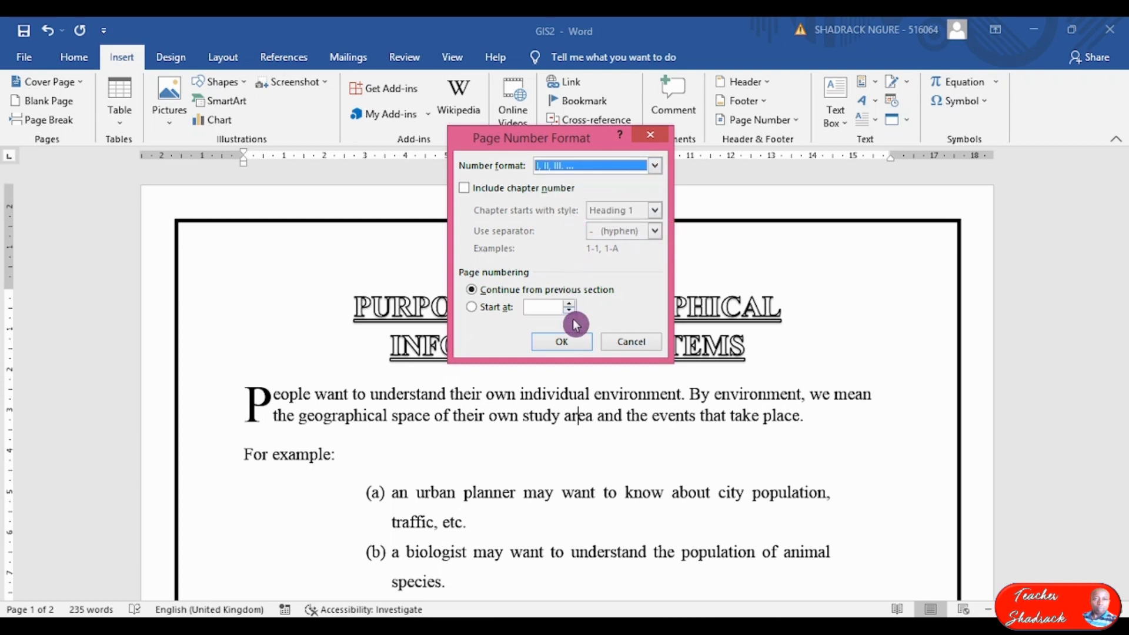
click(564, 342)
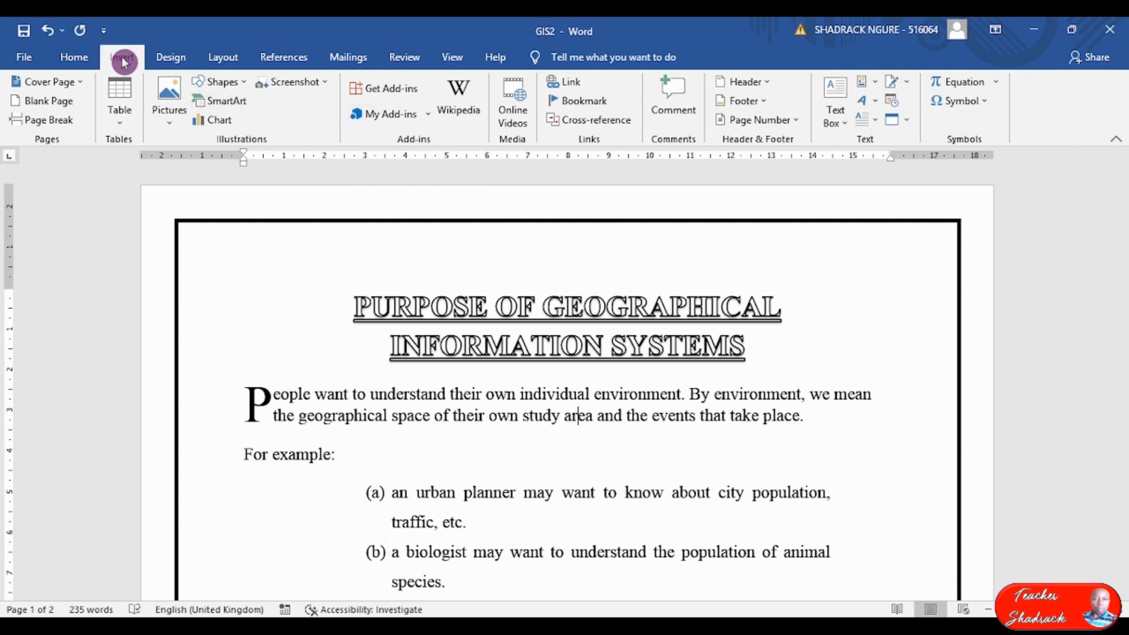
Insert a Plain Number 2 page number centred at the top of the page.
click(788, 122)
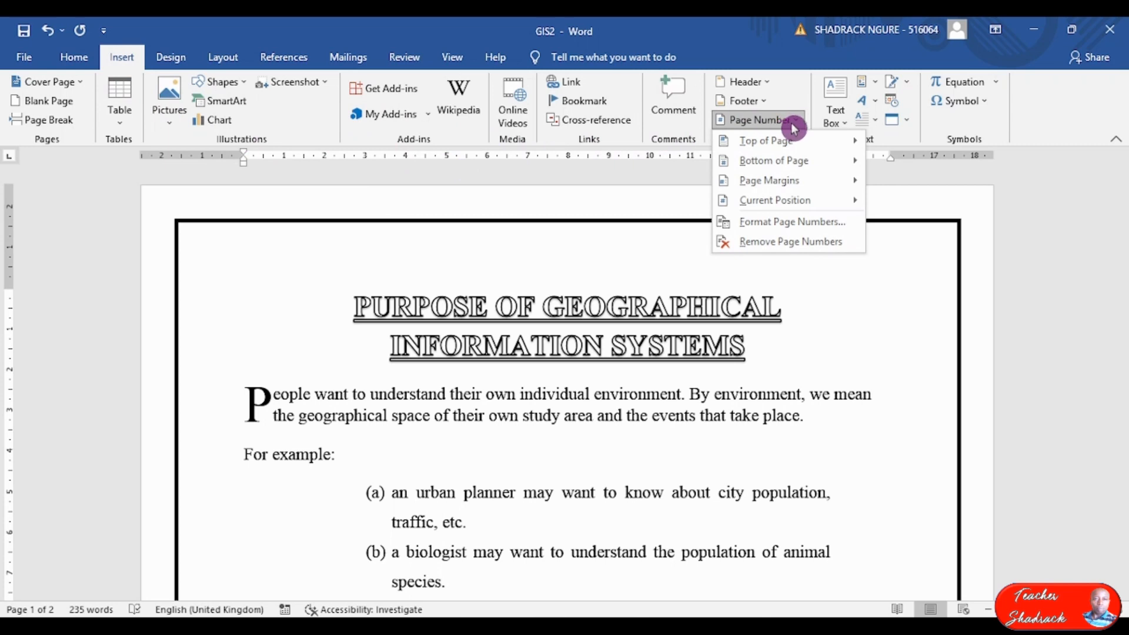
mouse_move(764, 141)
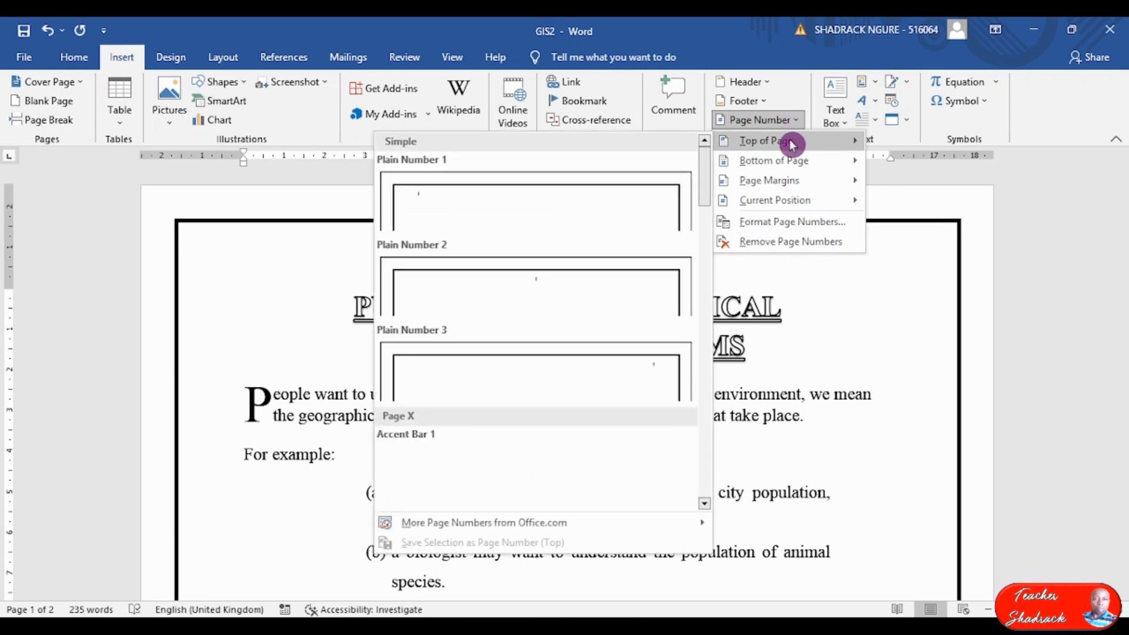
click(598, 292)
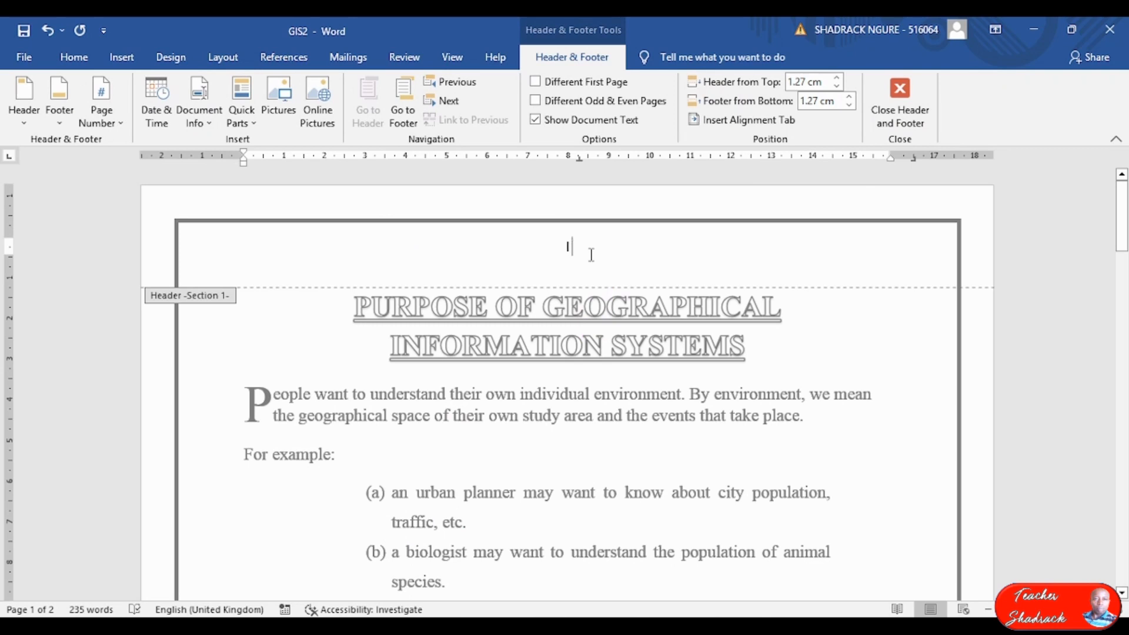
Move to the section 2 header and compare page 2's Arabic 2 with page 1's Roman I.
click(446, 101)
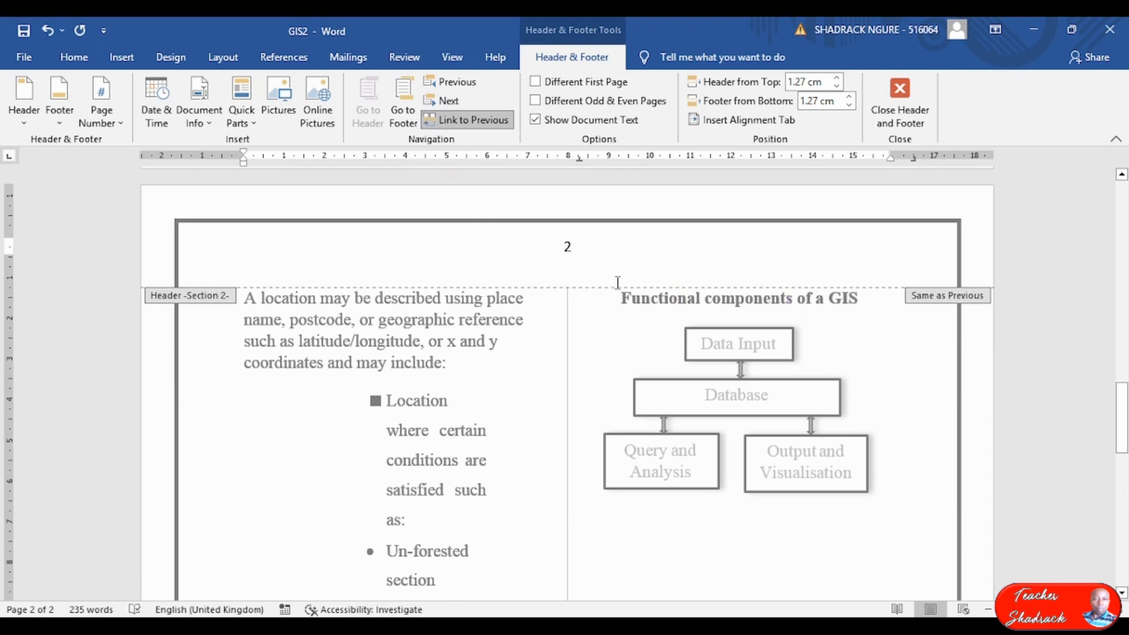
click(612, 296)
scroll(597, 279, up, 4)
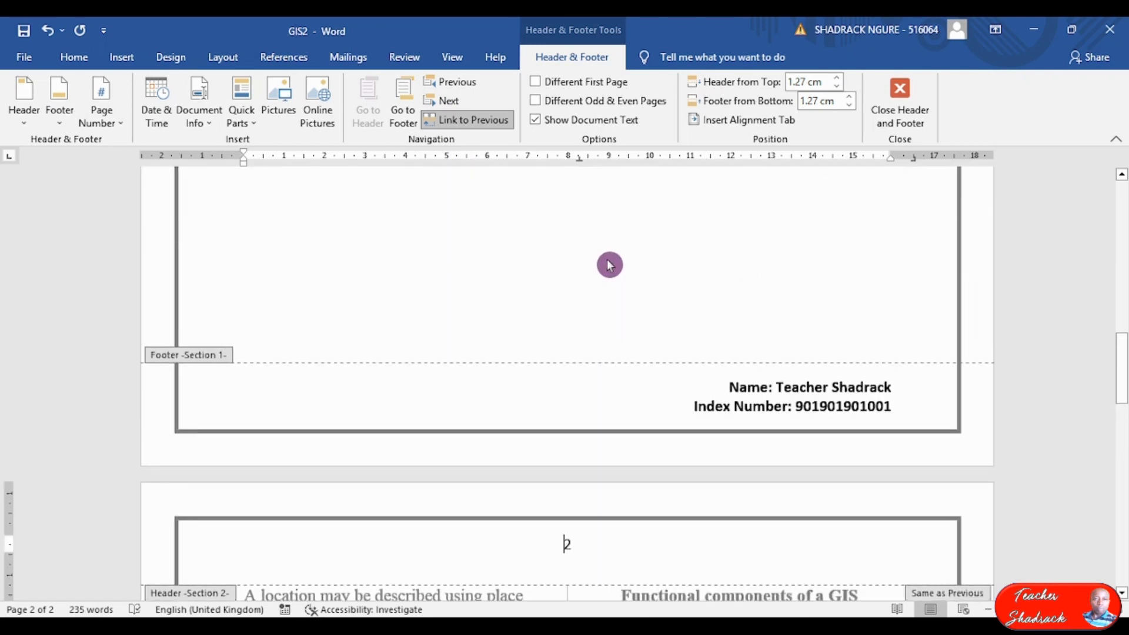
scroll(621, 271, down, 1)
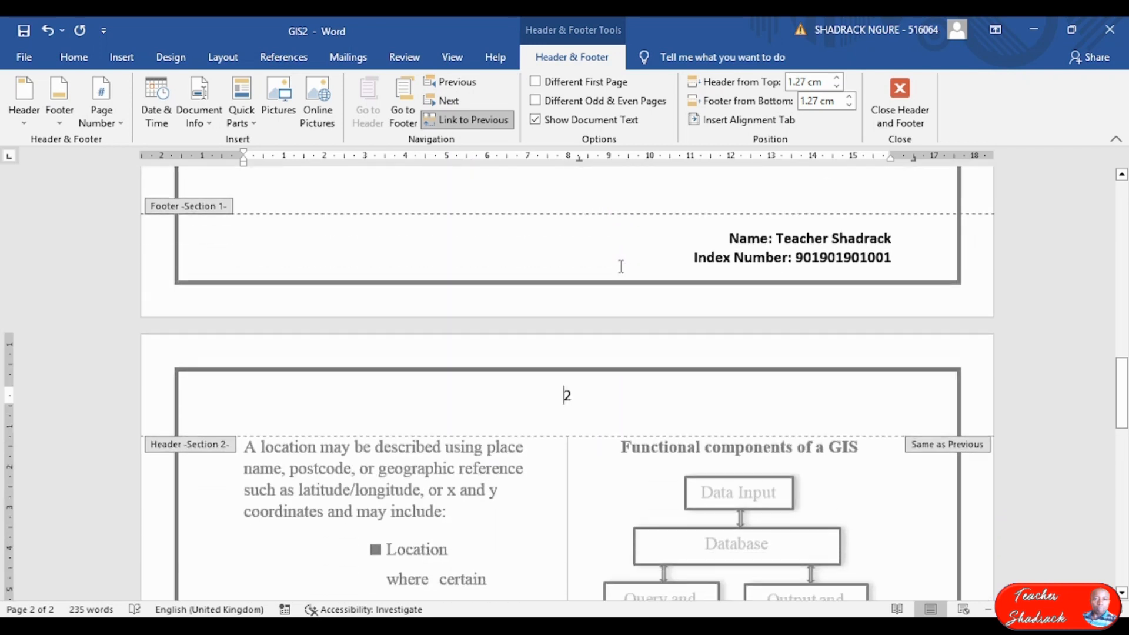
scroll(618, 270, up, 2)
scroll(617, 266, down, 4)
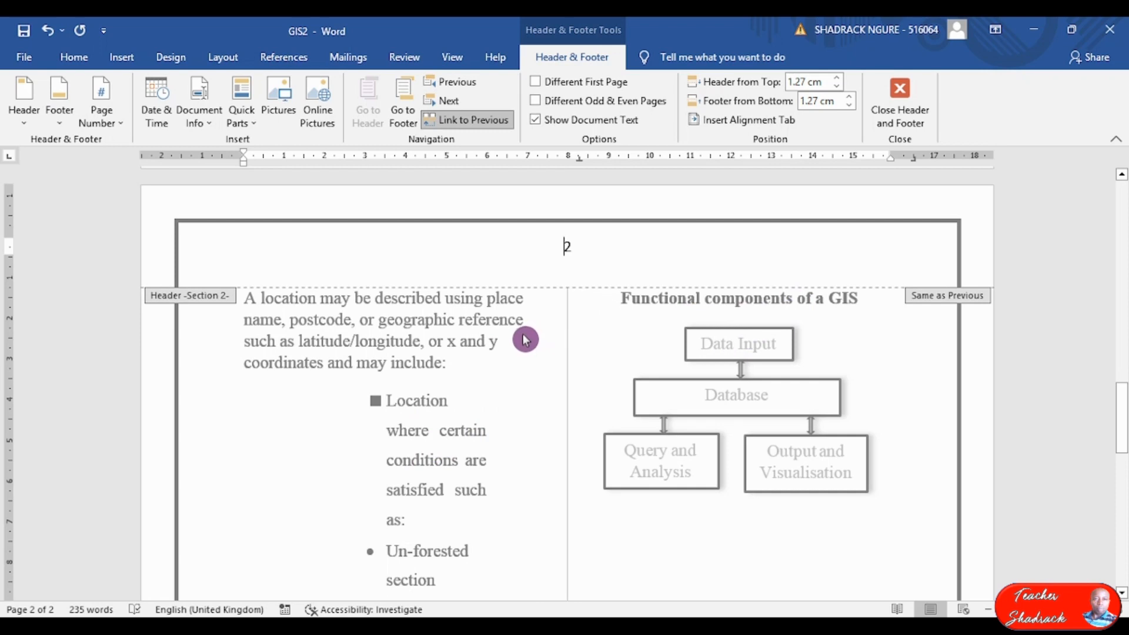
scroll(579, 264, up, 5)
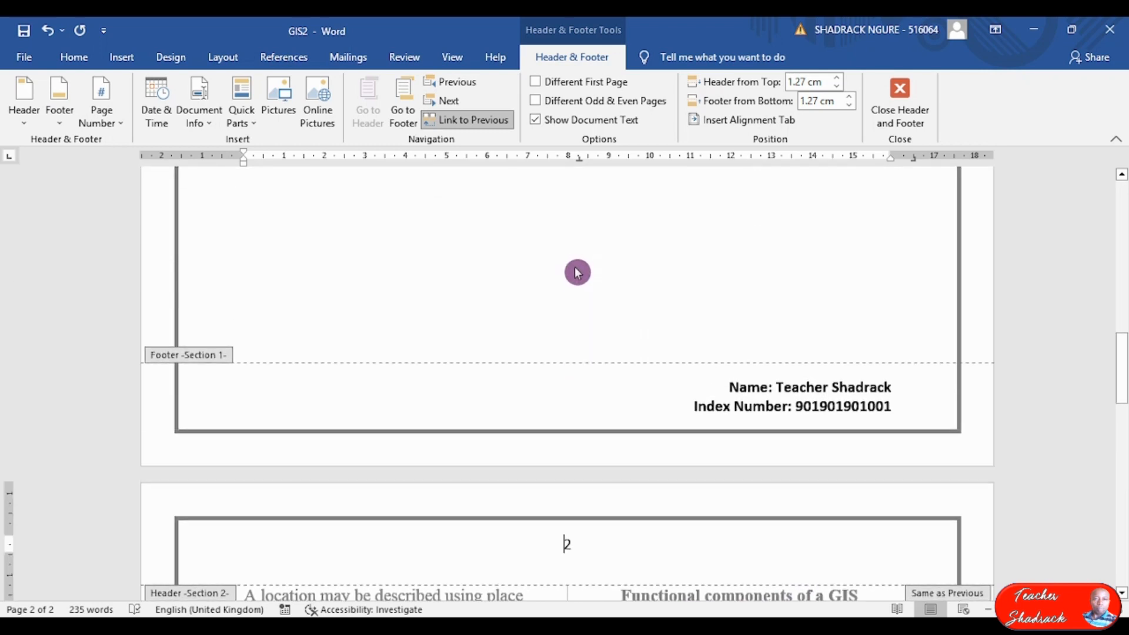
scroll(578, 272, down, 5)
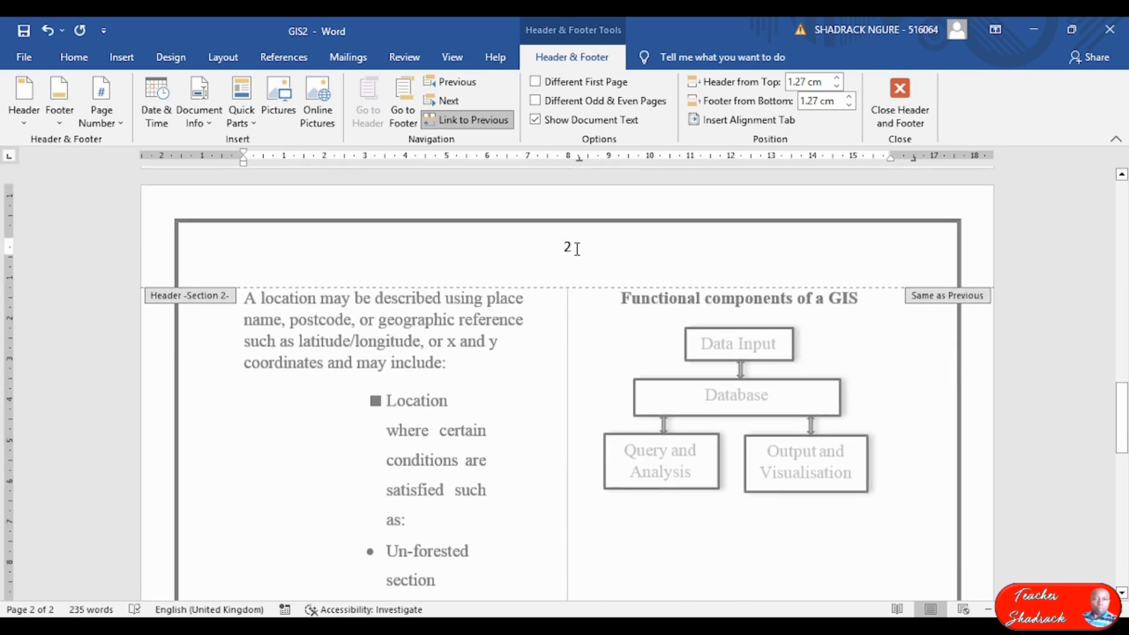
scroll(585, 253, up, 15)
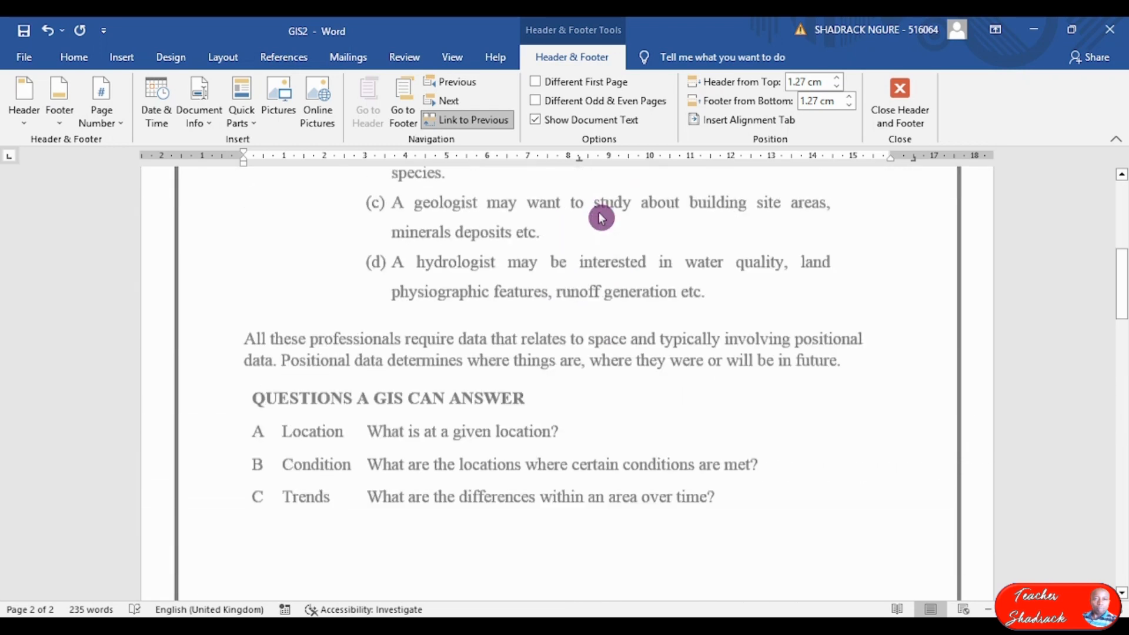
scroll(609, 214, up, 2)
click(609, 213)
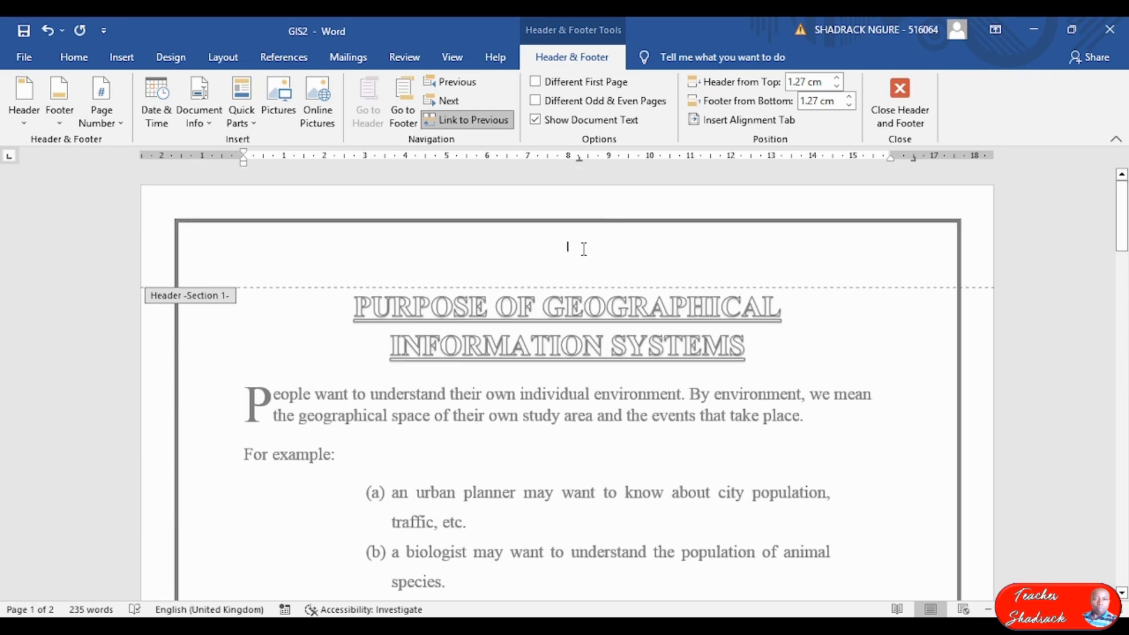
scroll(584, 248, down, 14)
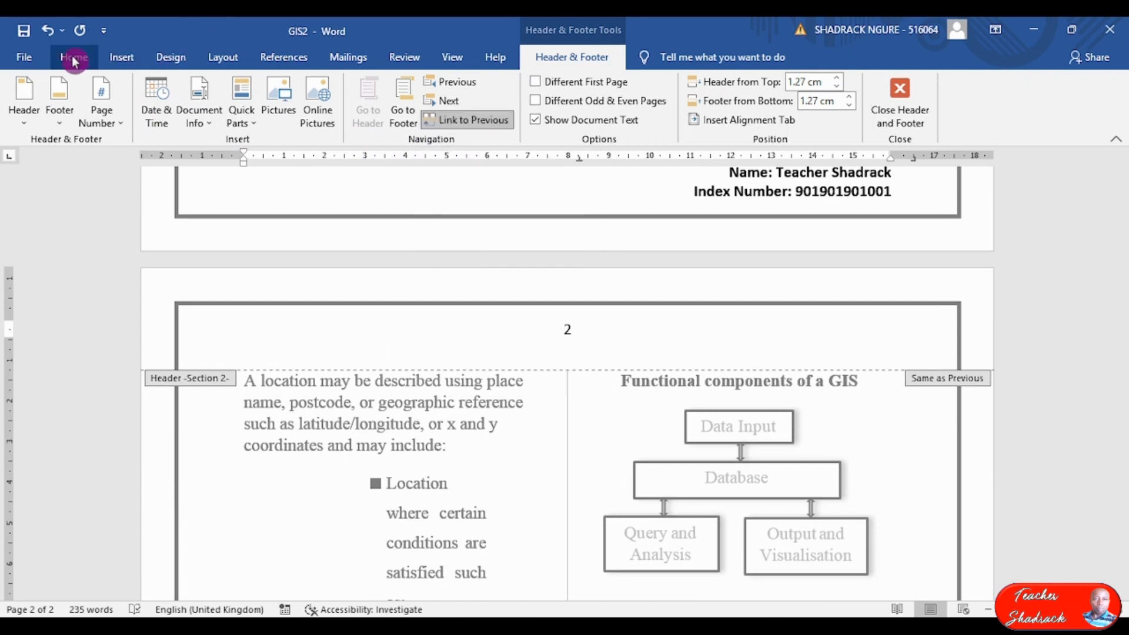
Set the page number format to upper-case Roman numerals I, II, III.
click(124, 60)
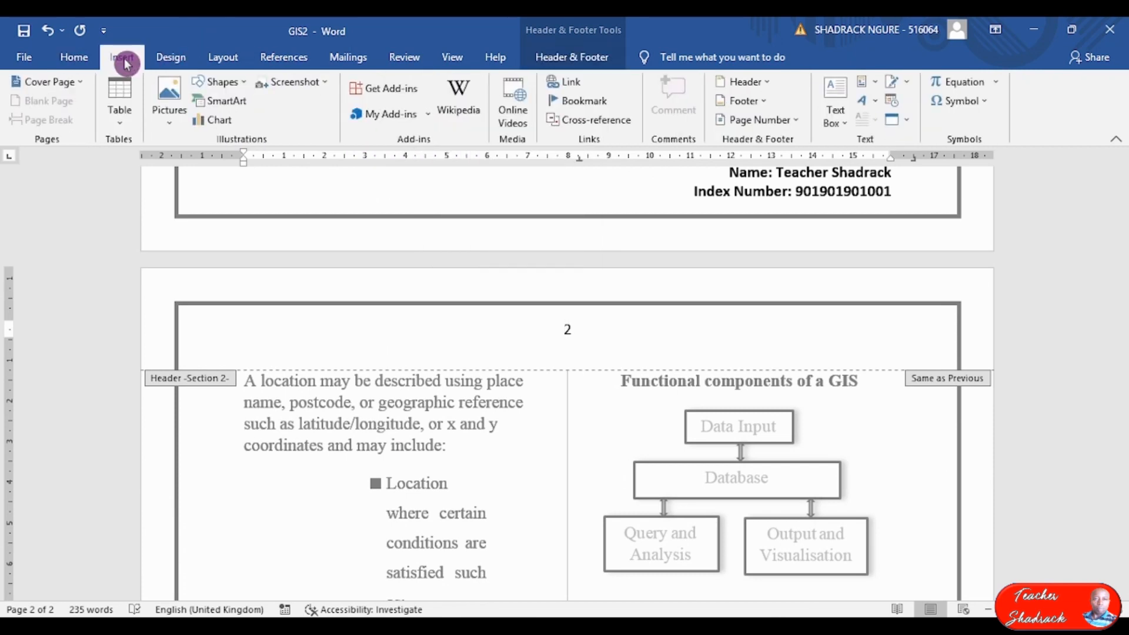
click(769, 125)
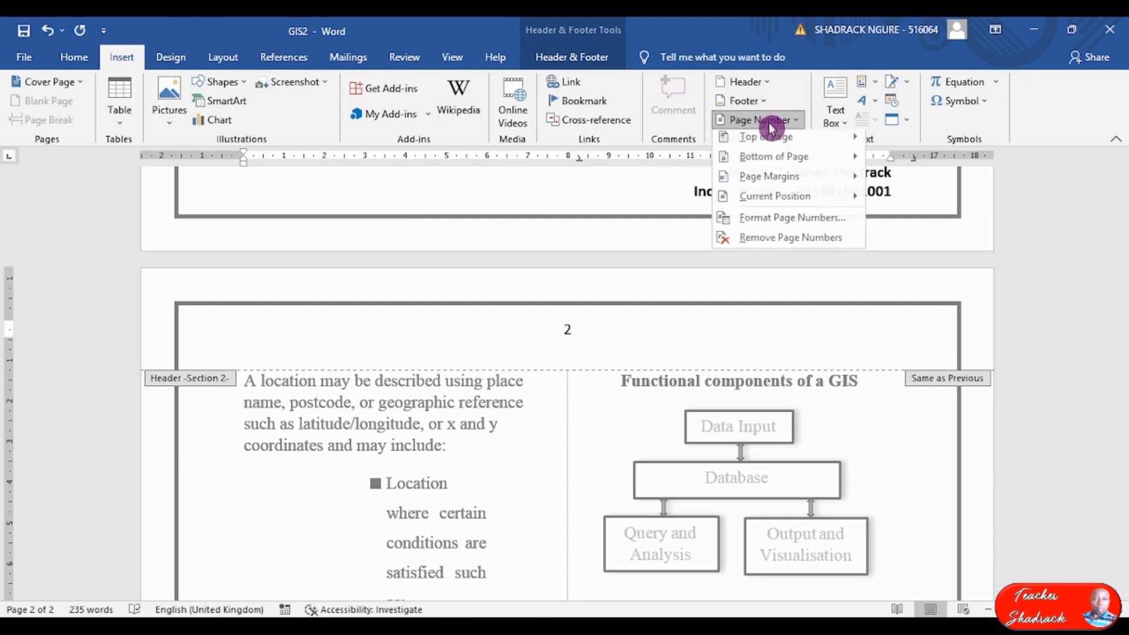
click(779, 223)
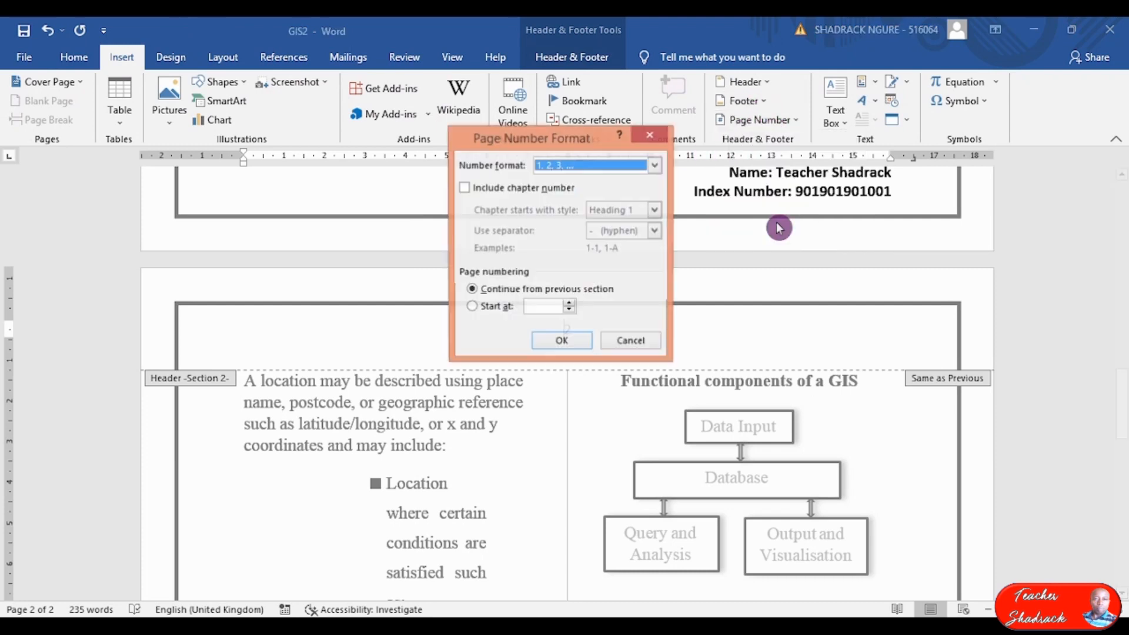
click(654, 167)
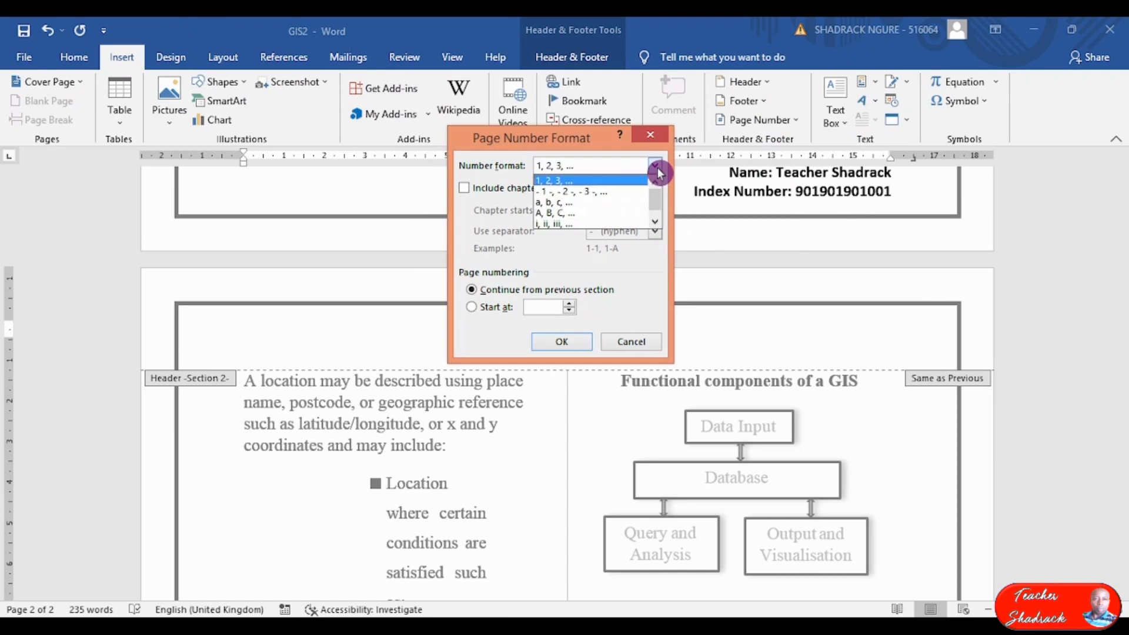
click(656, 222)
click(611, 223)
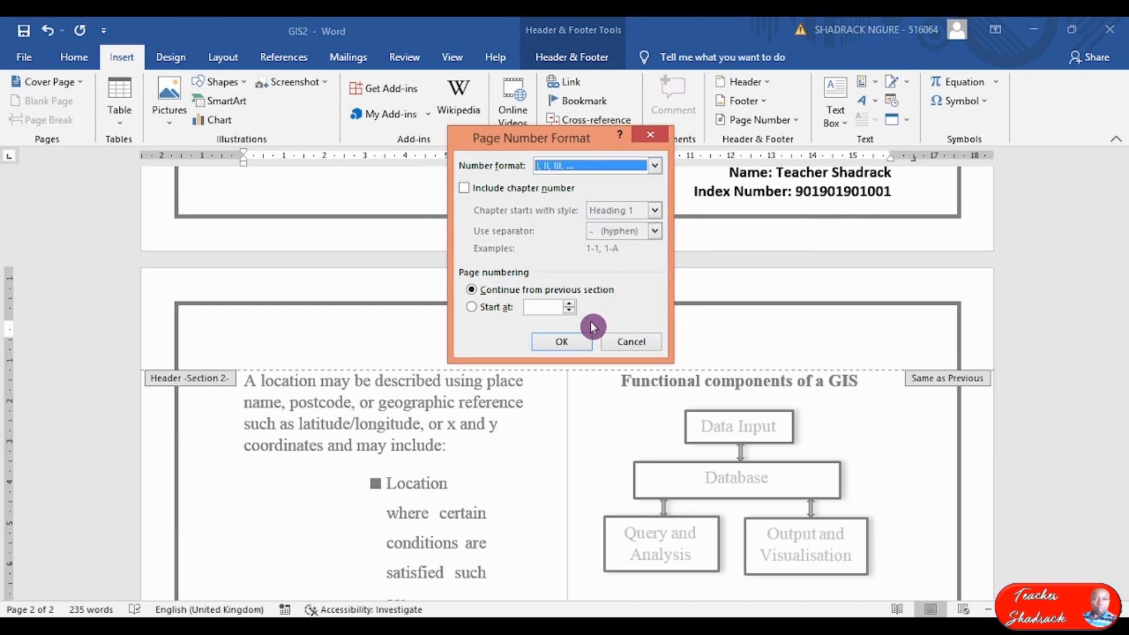
click(565, 344)
Check that page 2's header reads 'II', then close header and footer editing.
scroll(609, 307, down, 8)
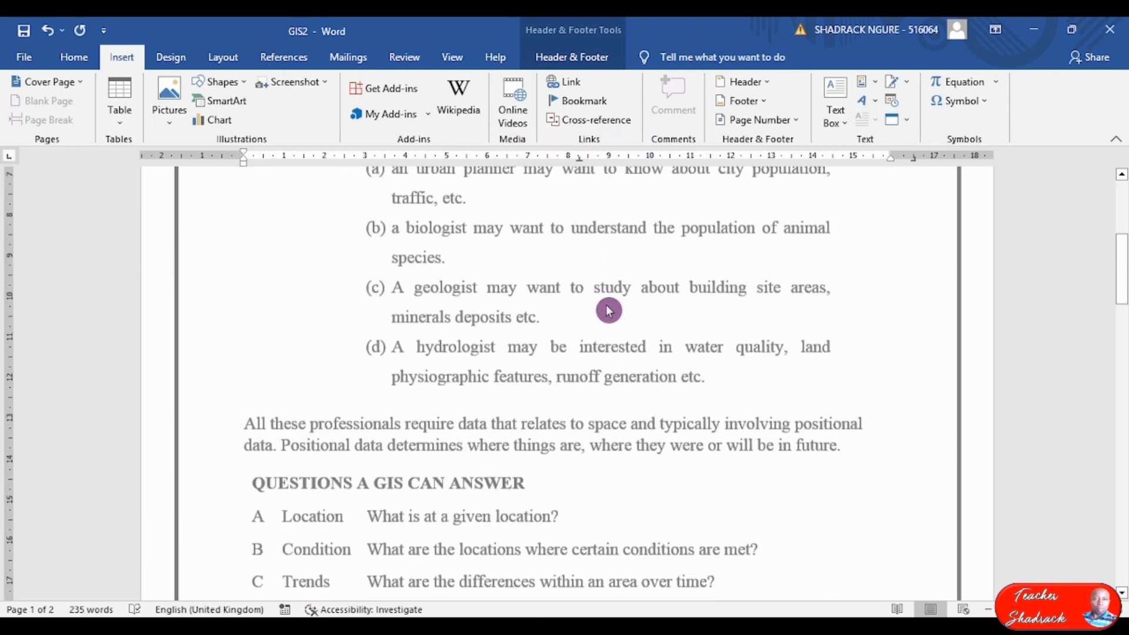
scroll(624, 311, down, 10)
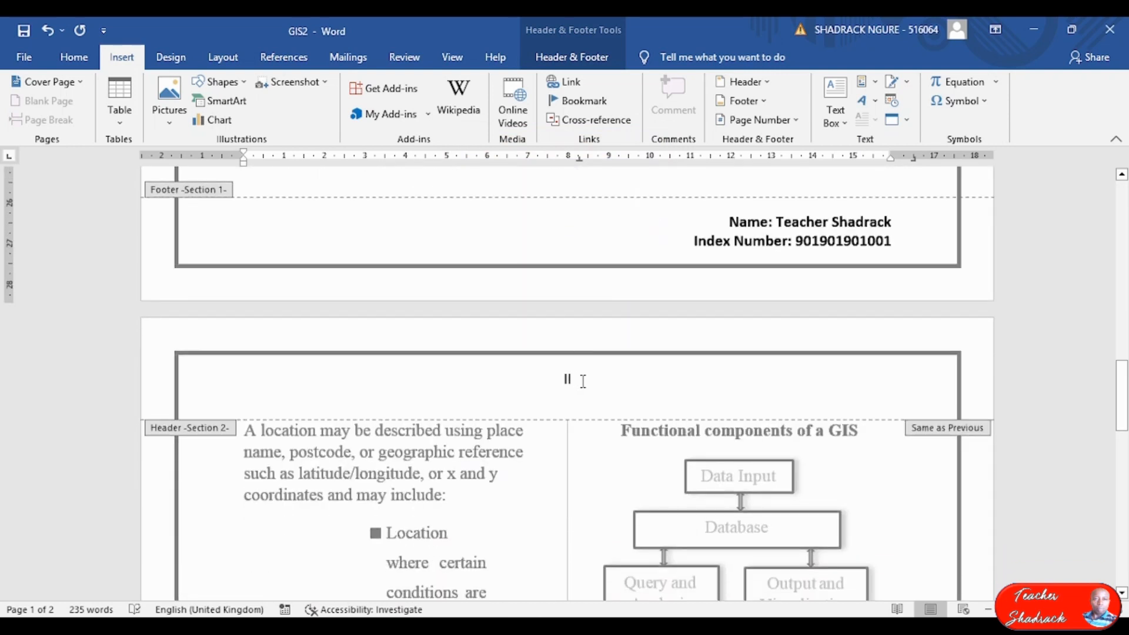
click(491, 455)
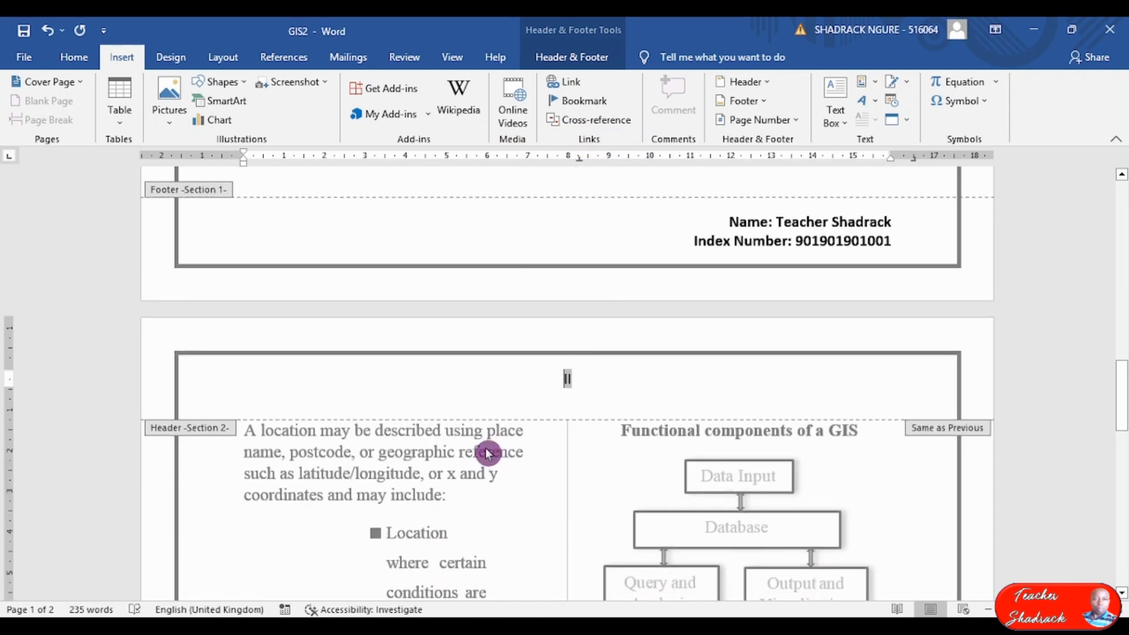
click(572, 58)
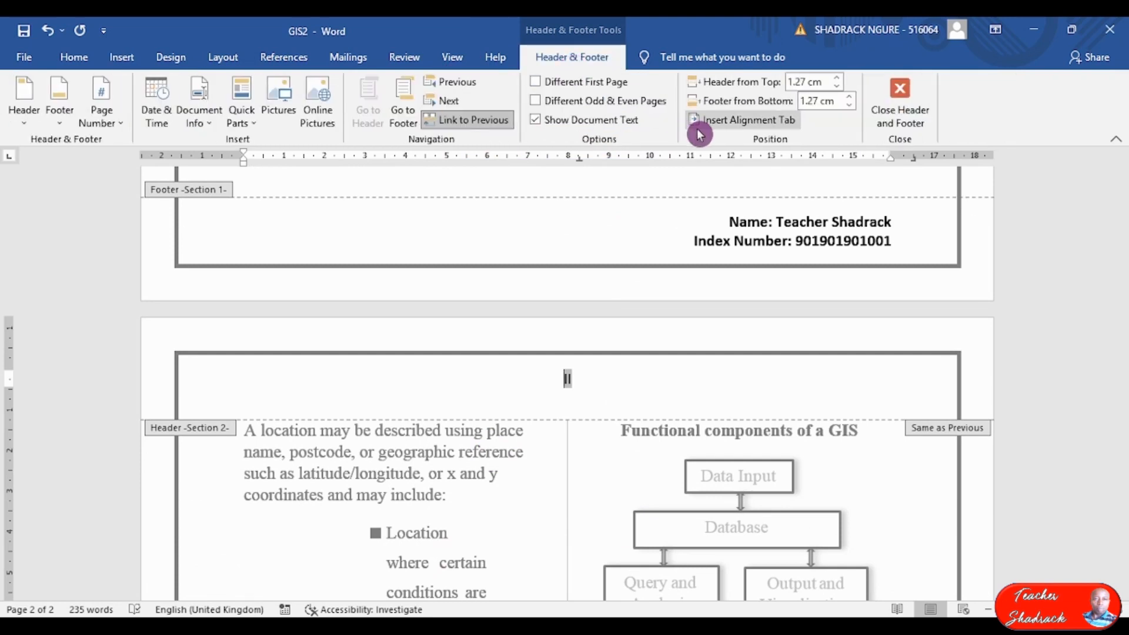
click(901, 105)
scroll(676, 356, down, 15)
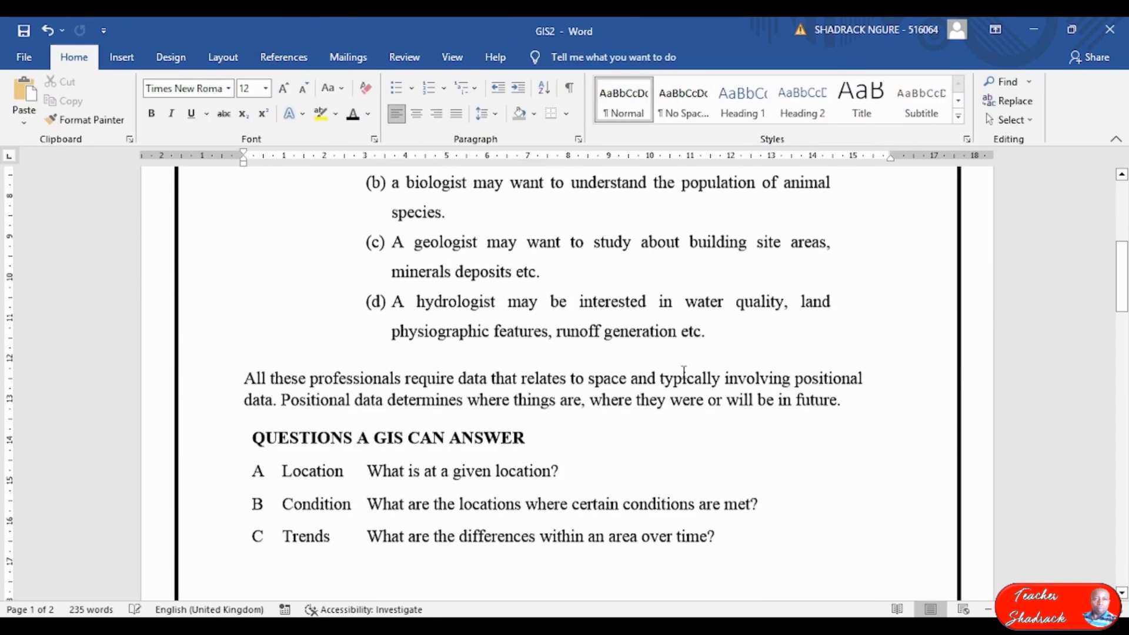
click(747, 625)
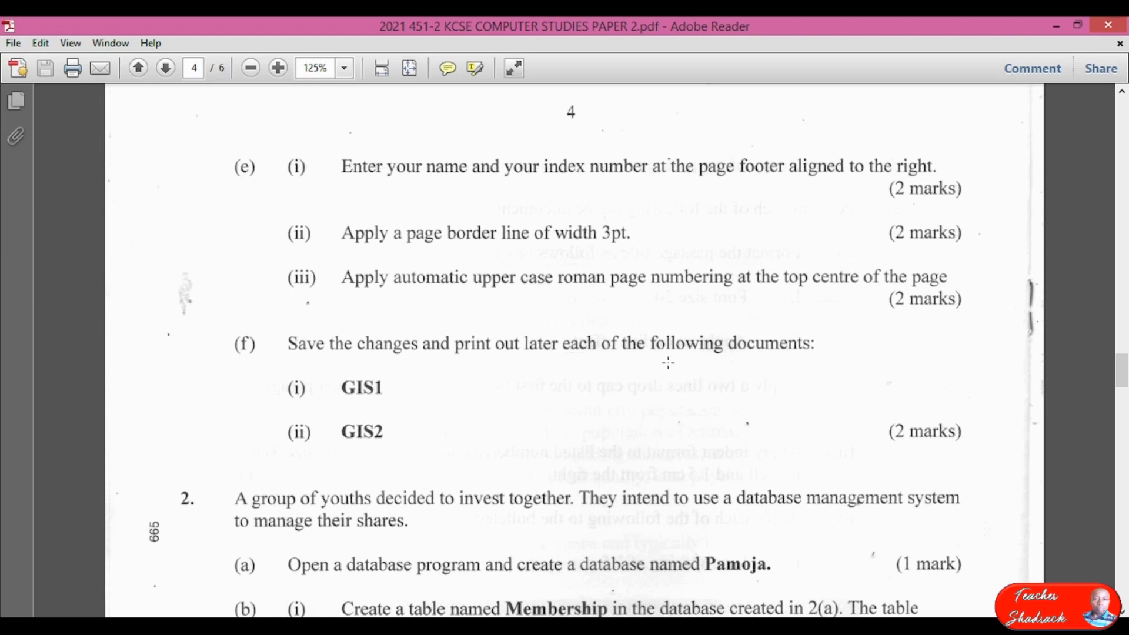
scroll(668, 363, up, 10)
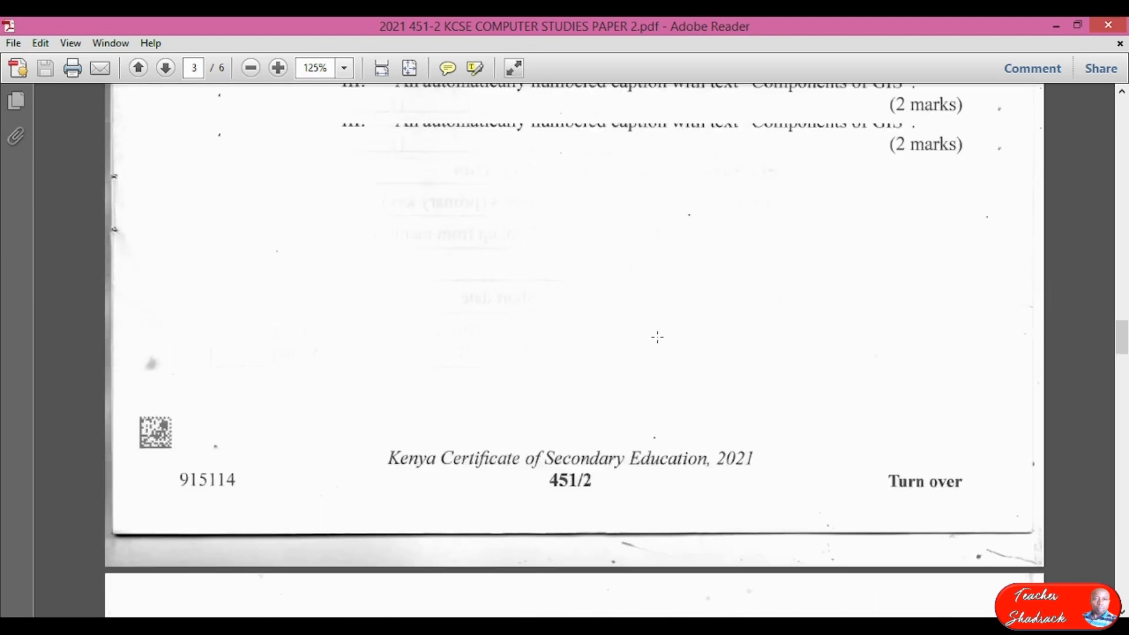
scroll(657, 337, up, 5)
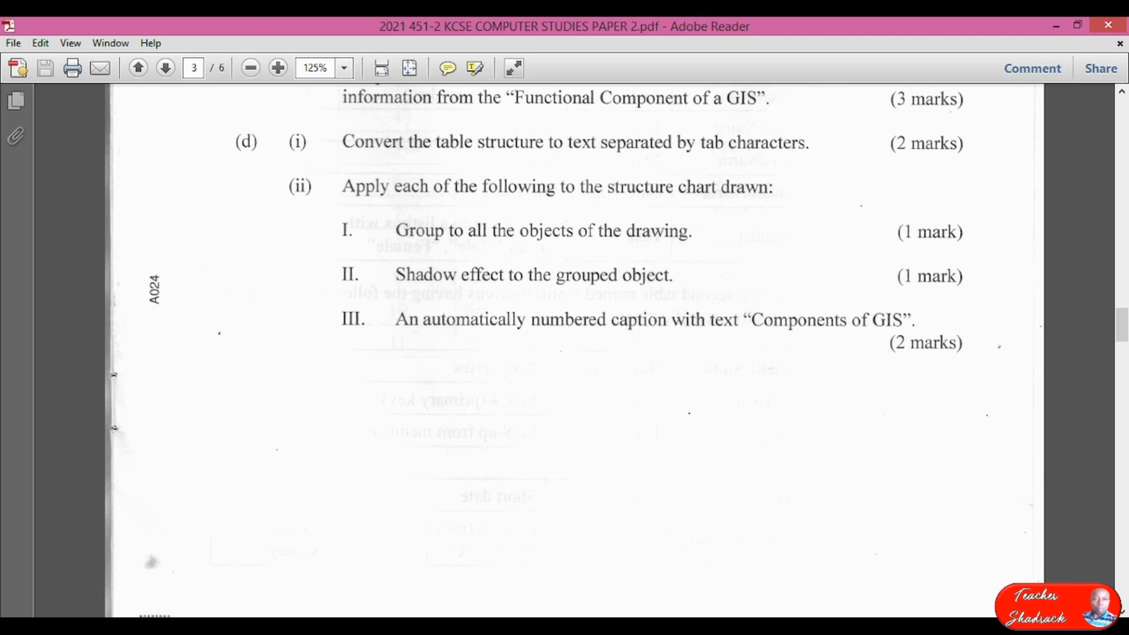
Back in GIS2, select the GIS structure chart drawing.
click(375, 625)
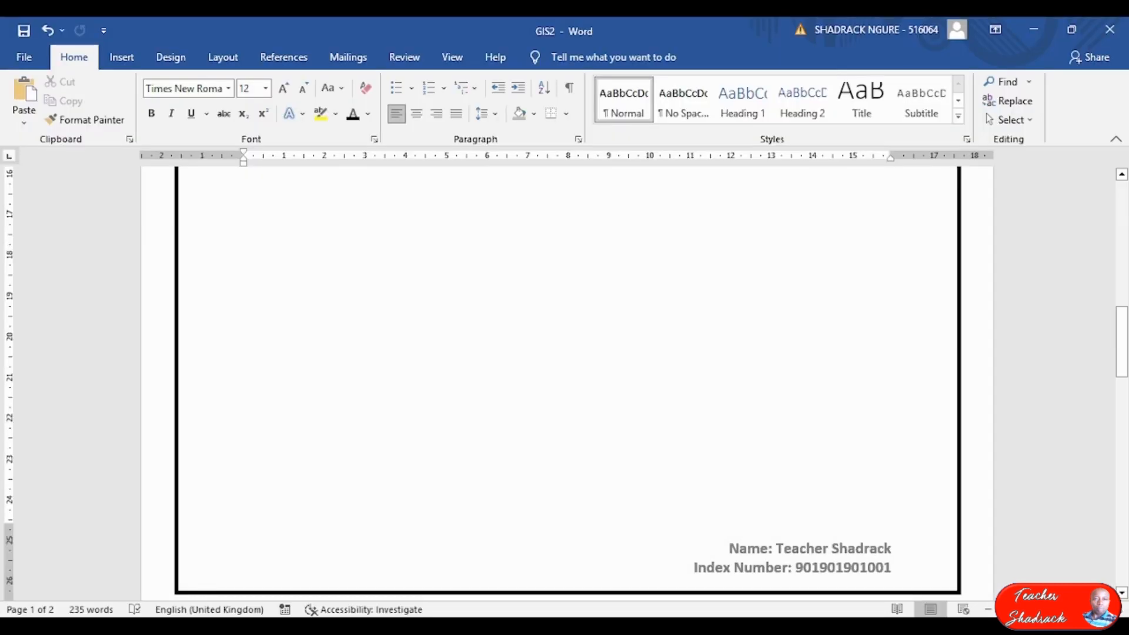
scroll(647, 379, up, 5)
scroll(646, 379, up, 3)
scroll(665, 355, down, 10)
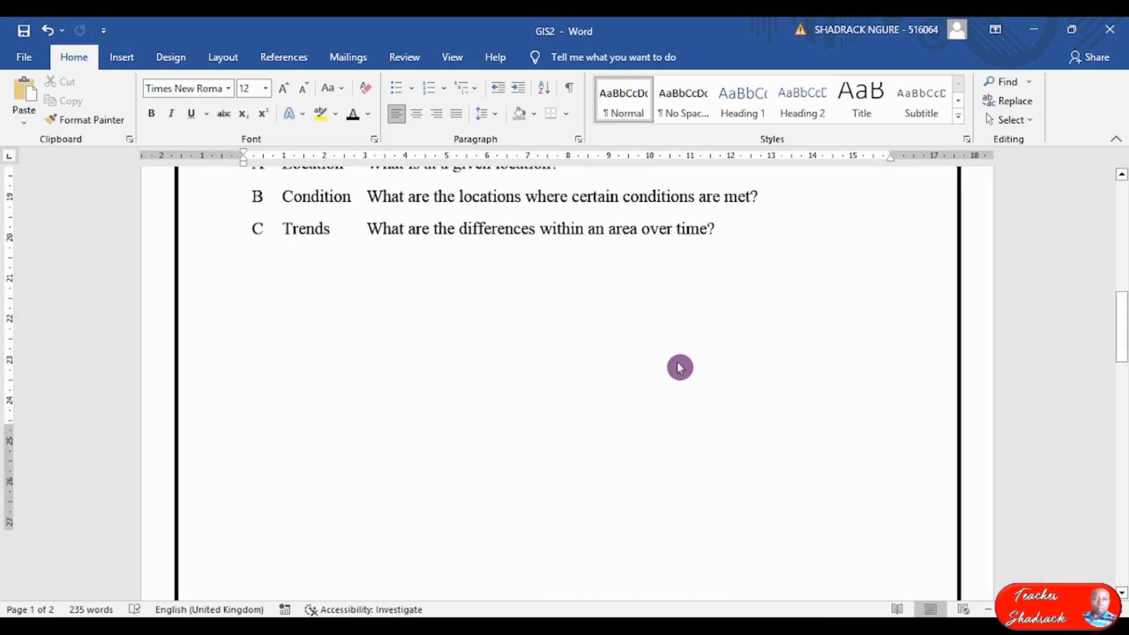
scroll(686, 375, up, 1)
click(683, 352)
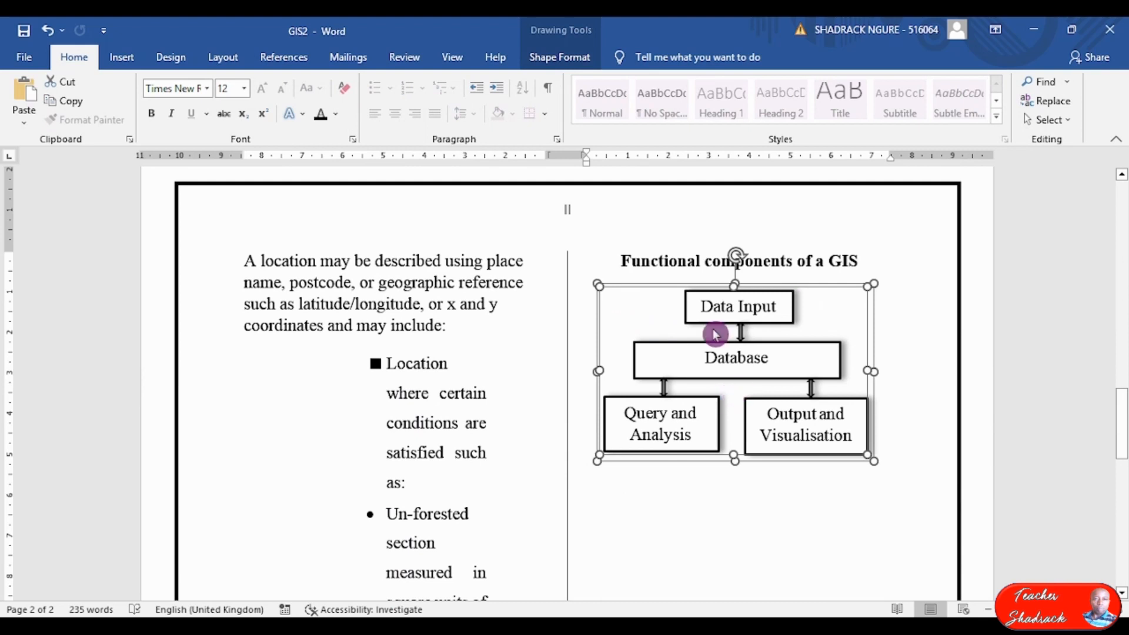
Add the caption 'Figure 1: Components of GIS' below the chart.
right_click(681, 289)
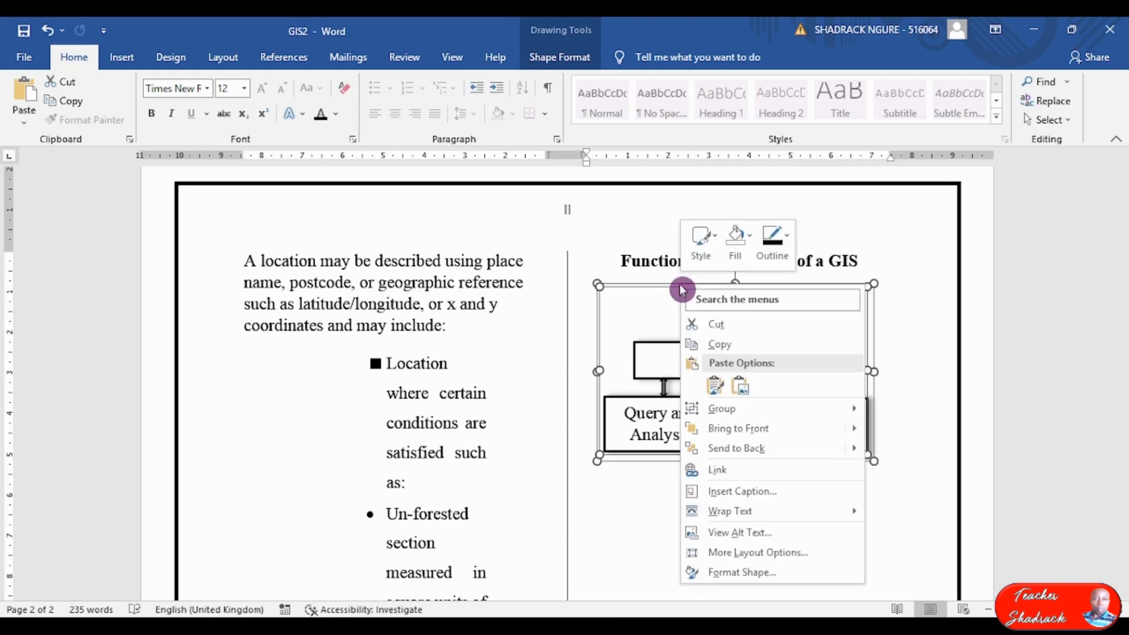
click(759, 499)
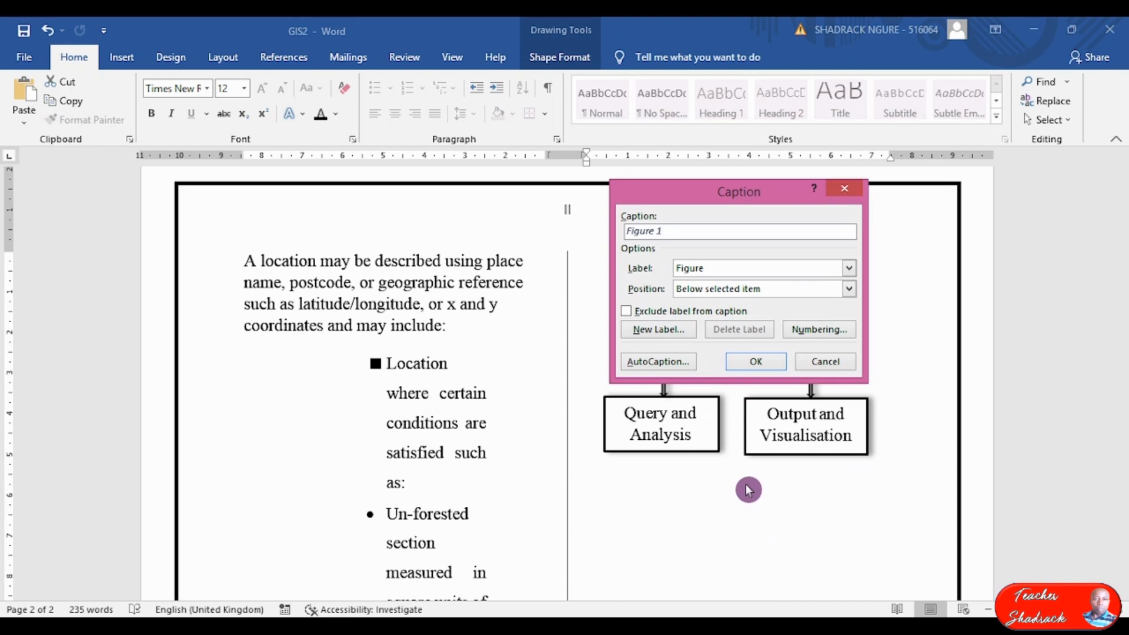
drag(693, 194, 668, 273)
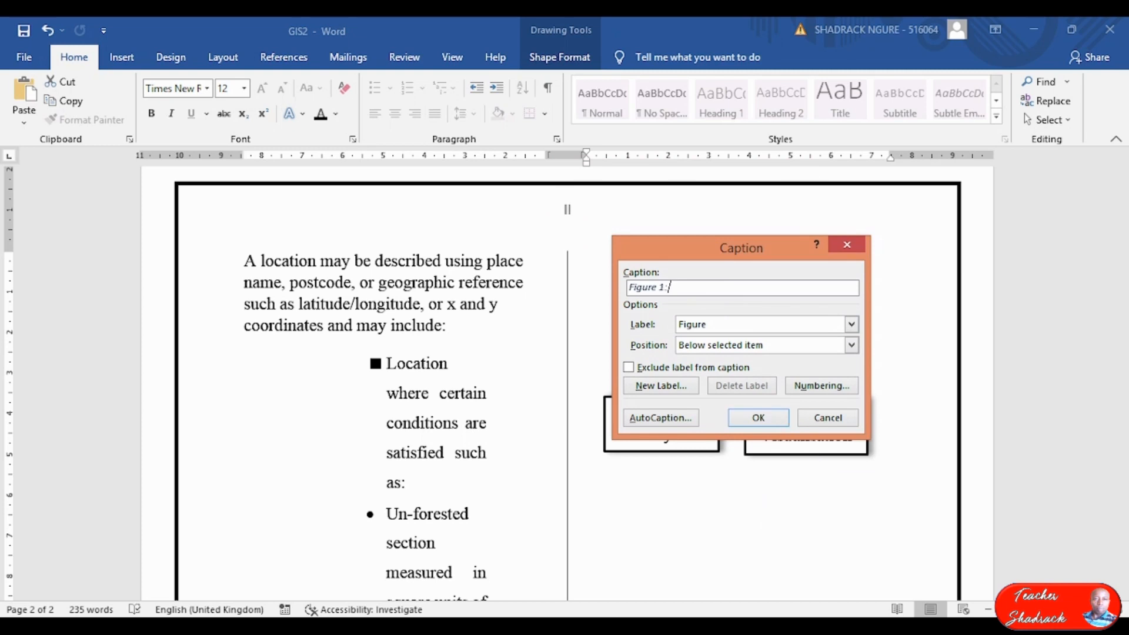
text(Com)
text(ponents of a GIS)
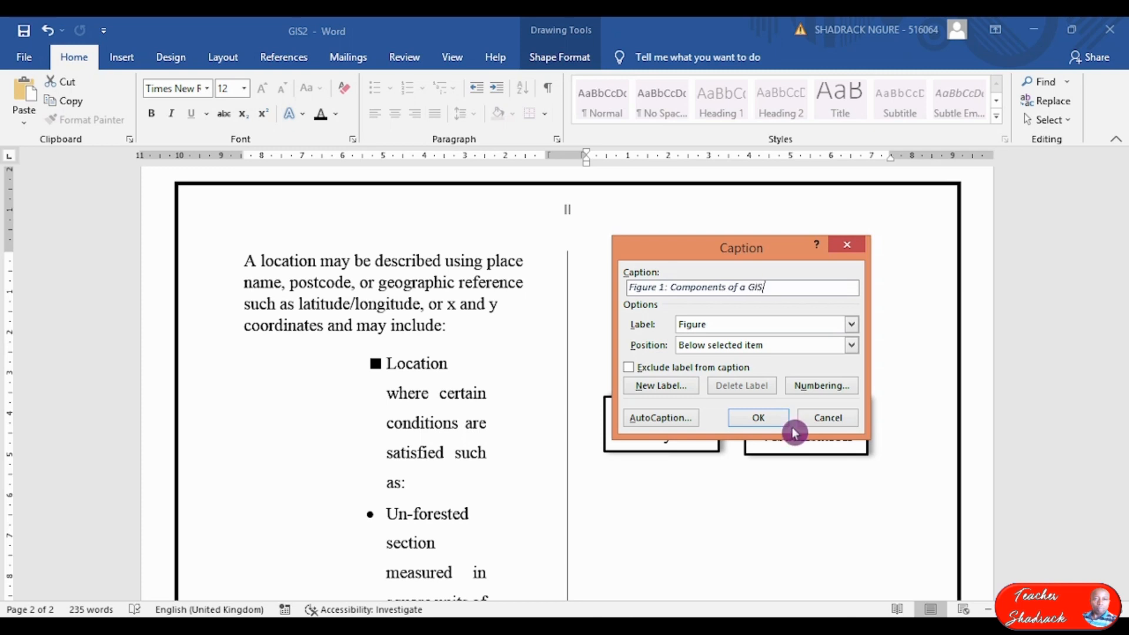
key(BackSpace)
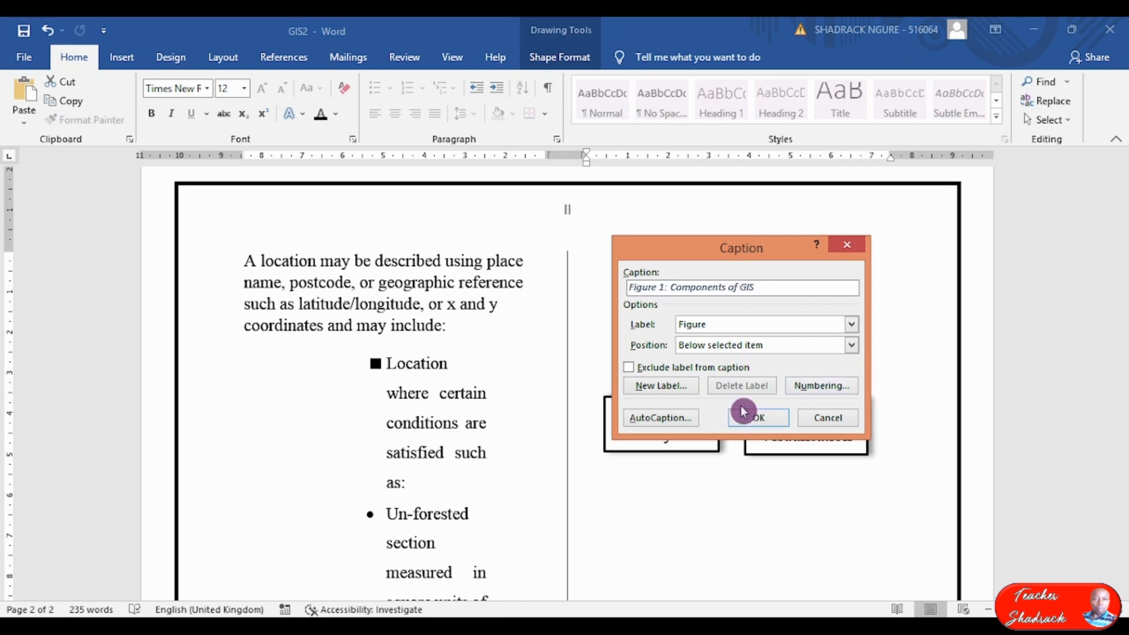
click(758, 420)
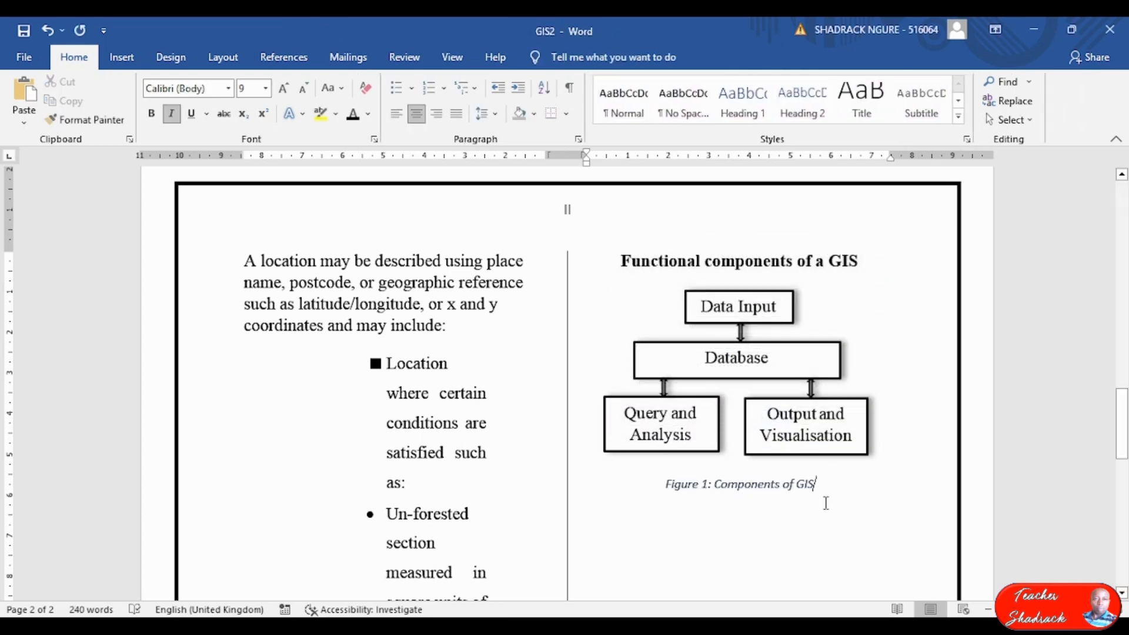
Scroll the exam paper to page 4's save-and-print question, then return to GIS2.
scroll(754, 379, down, 3)
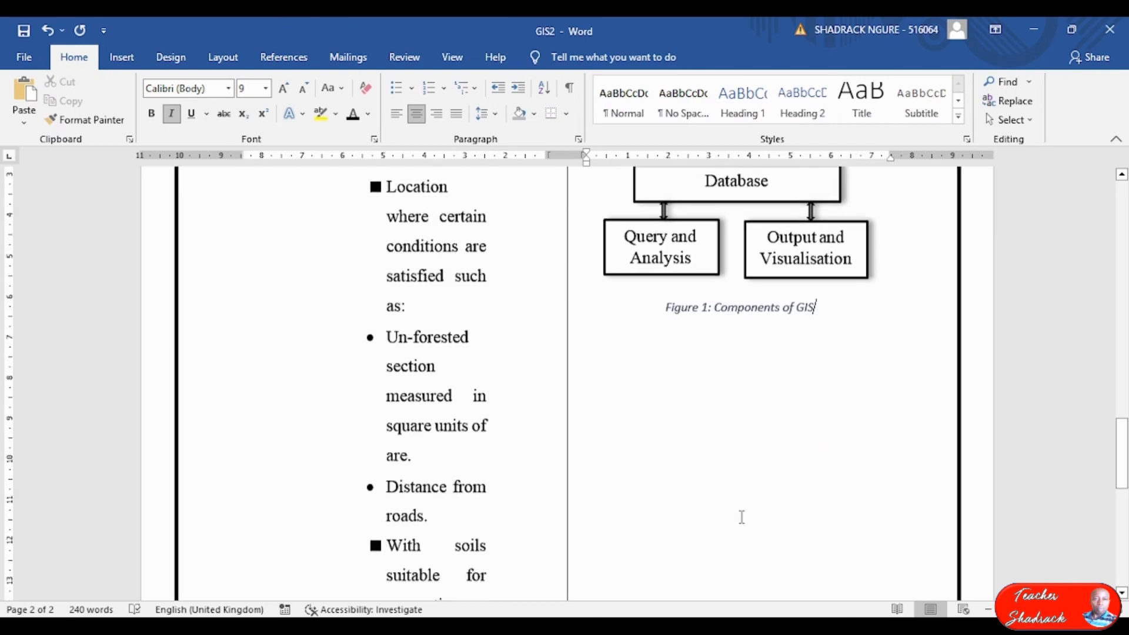
key(alt+Tab)
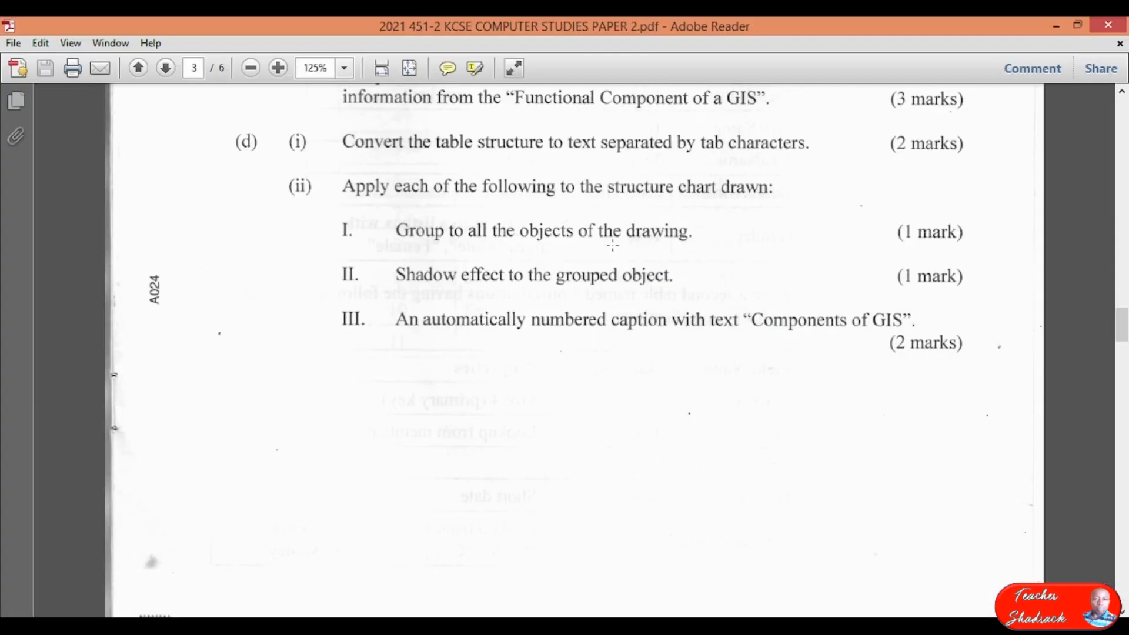
scroll(613, 246, down, 12)
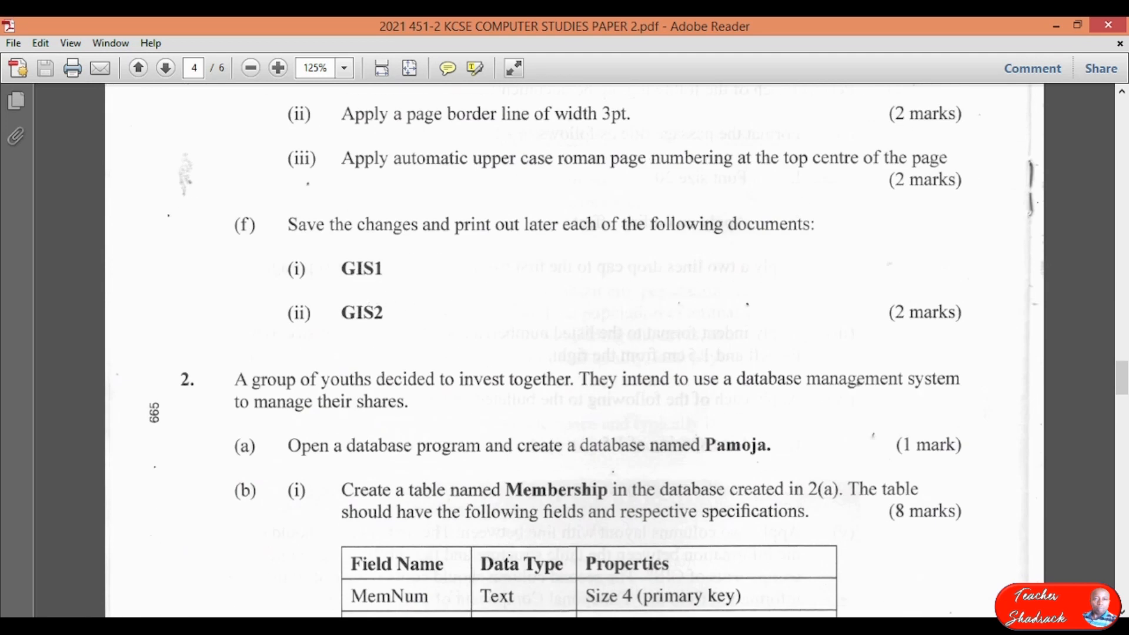
key(alt+Tab)
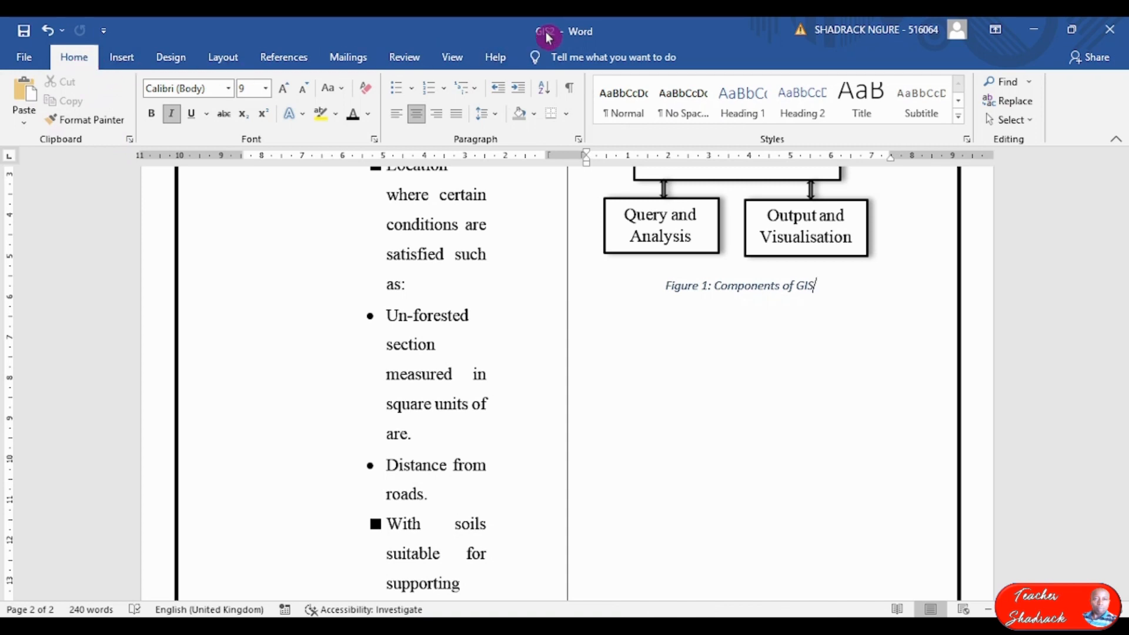
Scroll back to the top of GIS2 and save the document.
scroll(841, 394, up, 10)
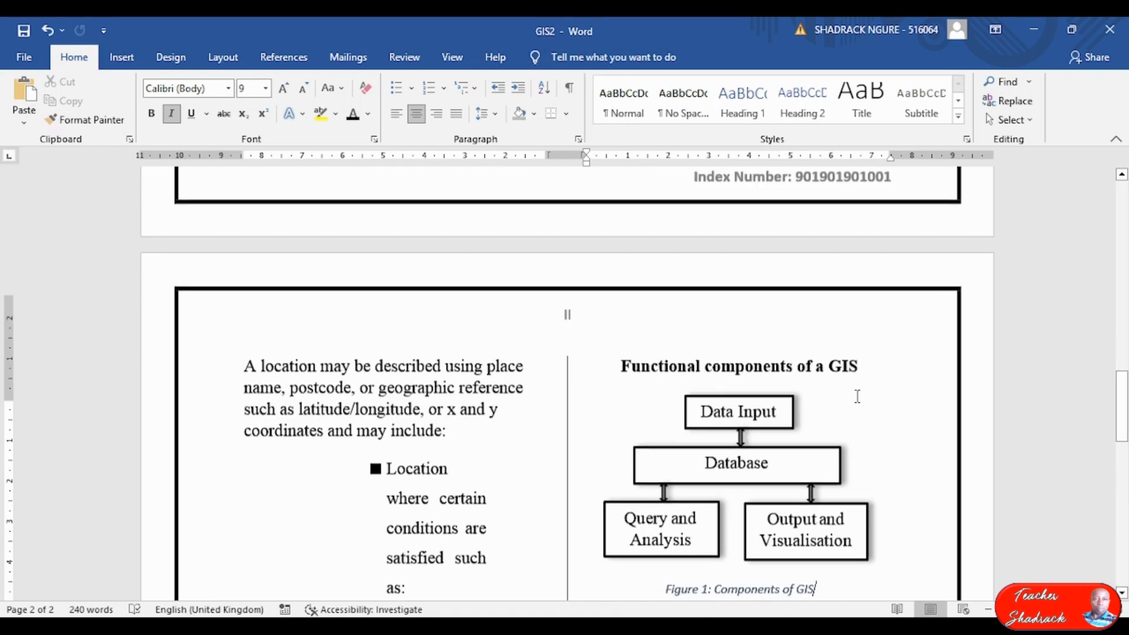
scroll(789, 343, up, 5)
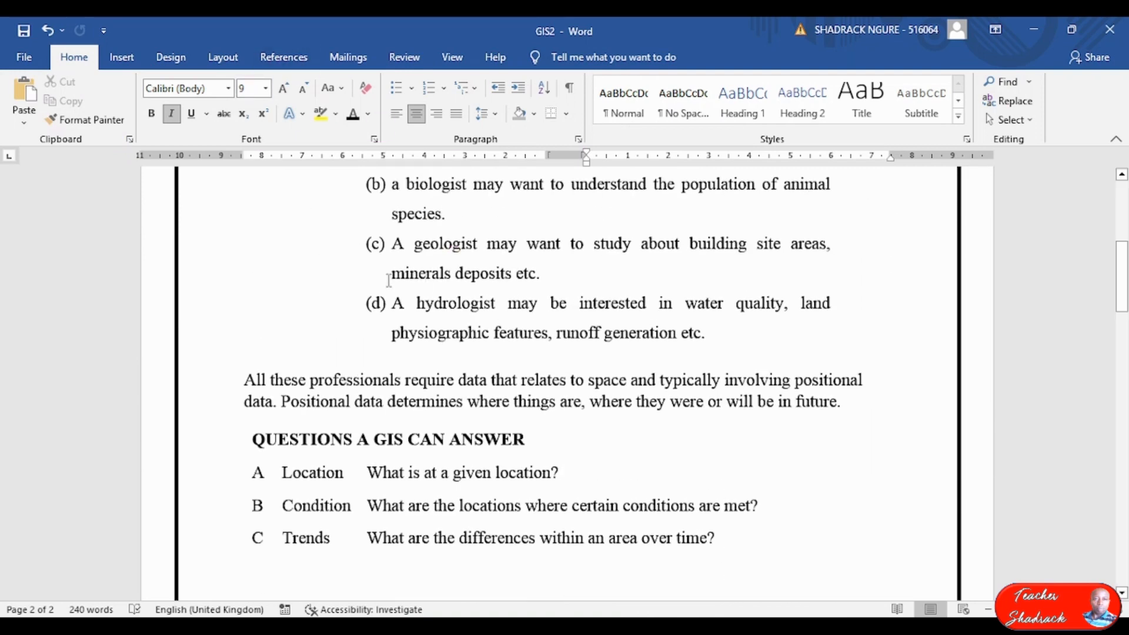
scroll(390, 268, up, 6)
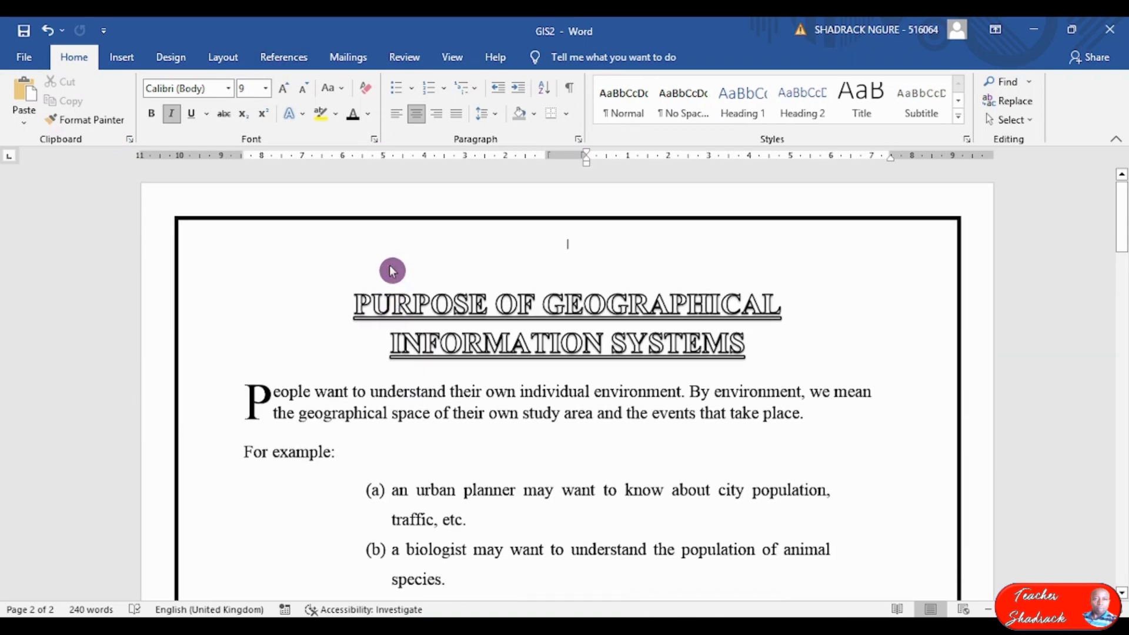
click(23, 35)
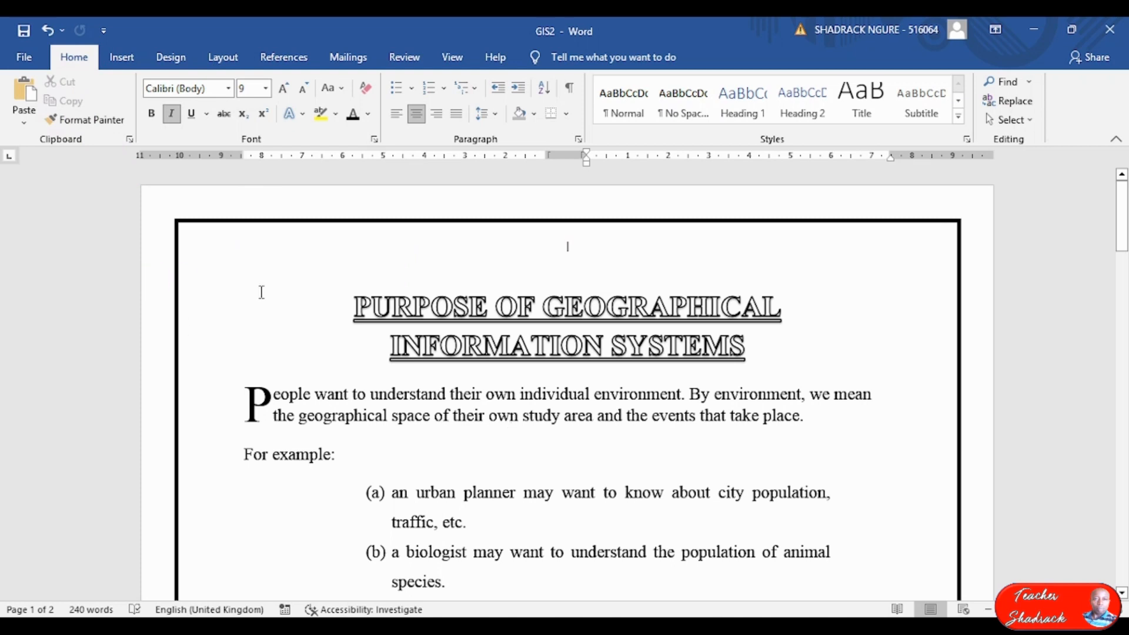
Choose the EPSON L386 Series printer in Print settings and print GIS2.
click(26, 58)
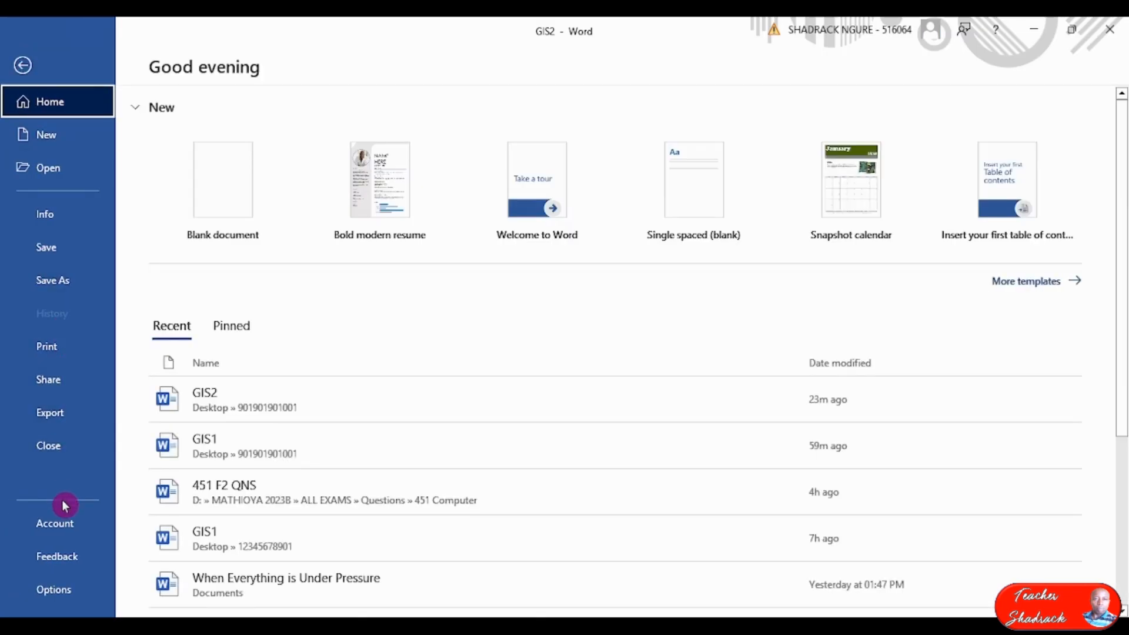
click(64, 354)
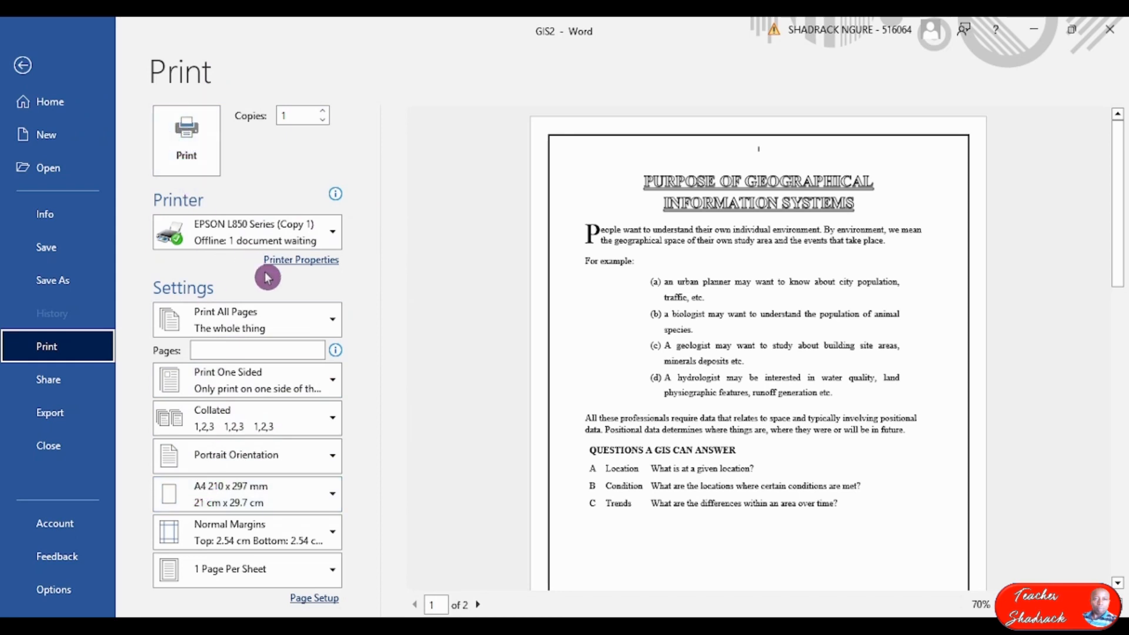
mouse_move(288, 244)
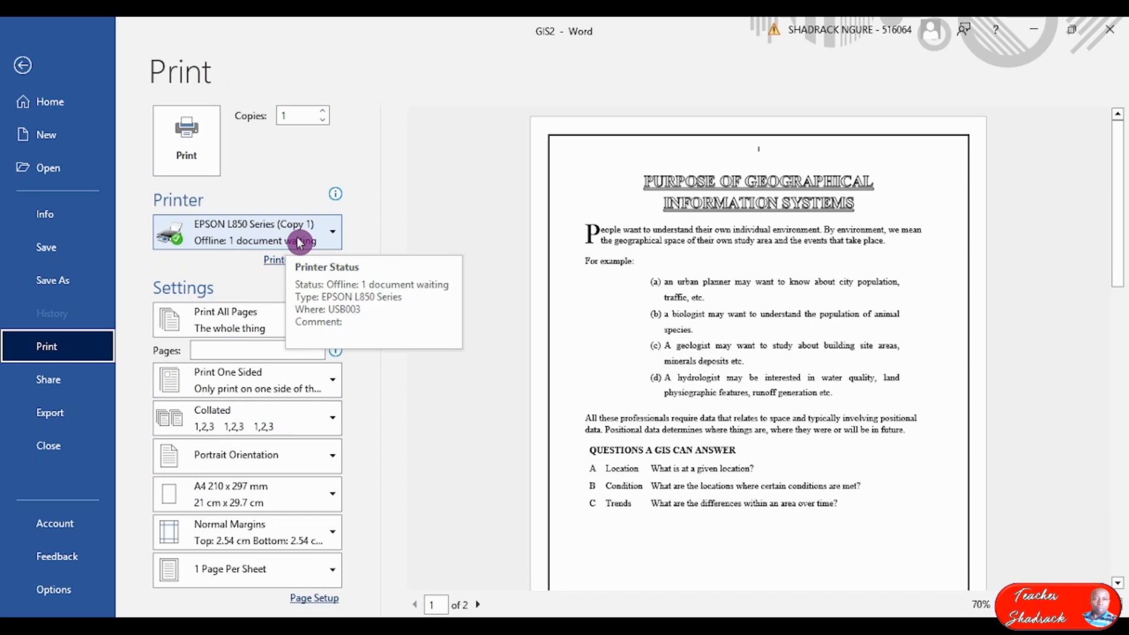
click(301, 241)
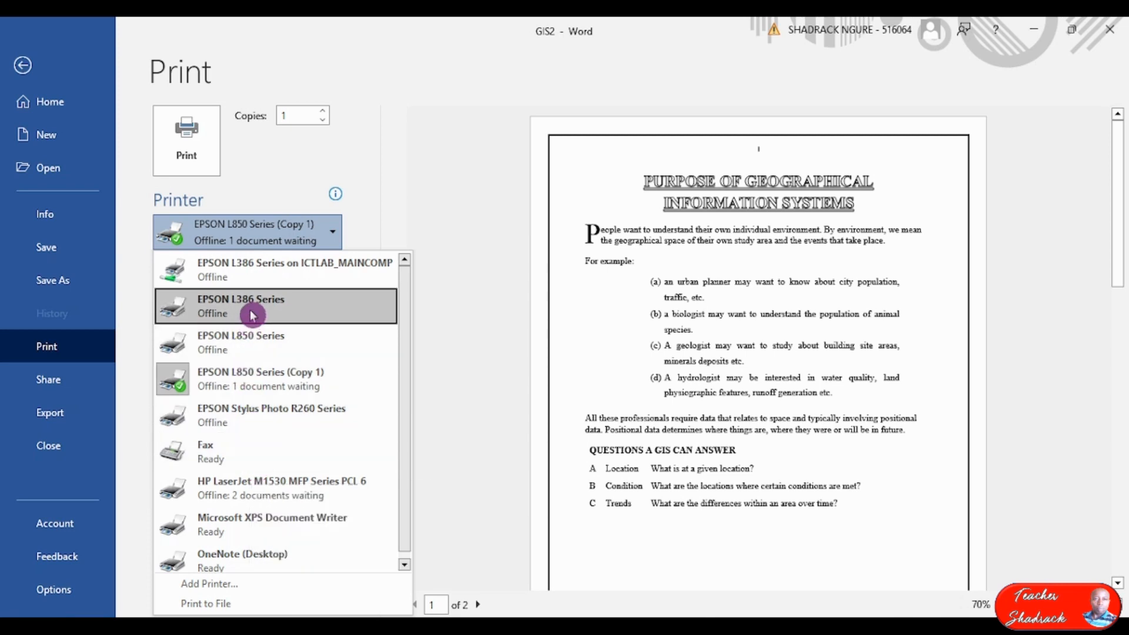
mouse_move(254, 316)
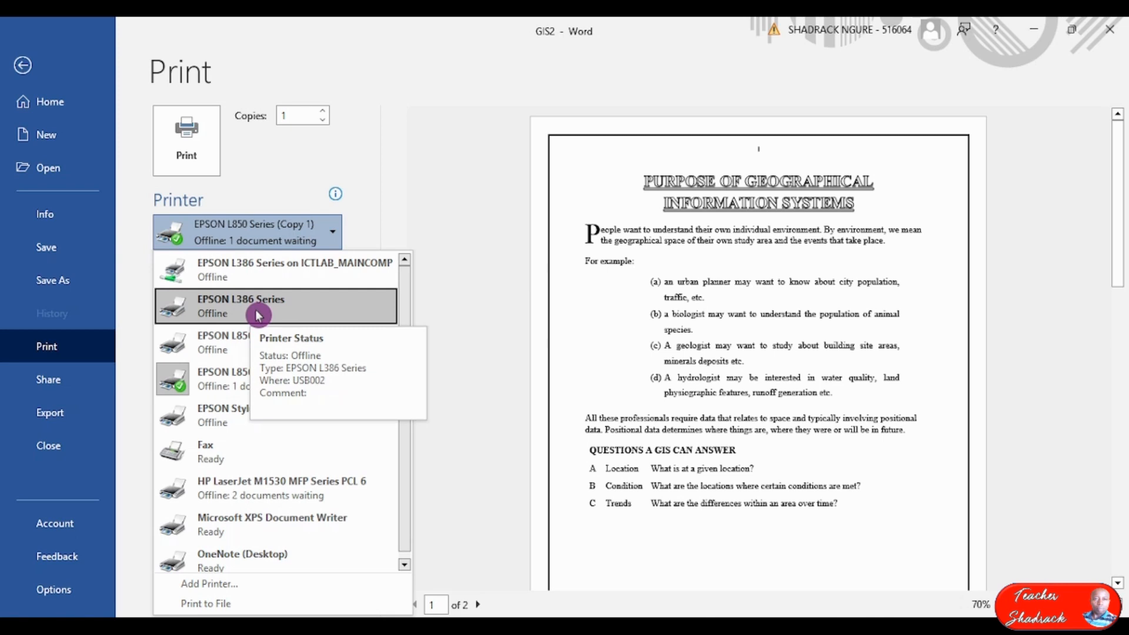
click(256, 315)
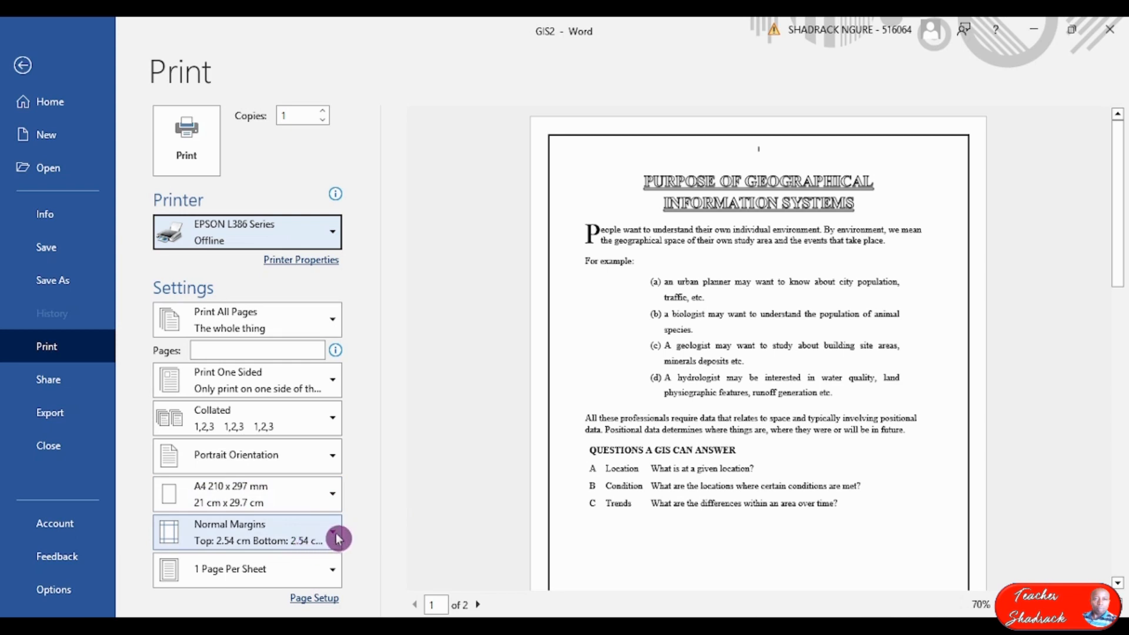
click(198, 153)
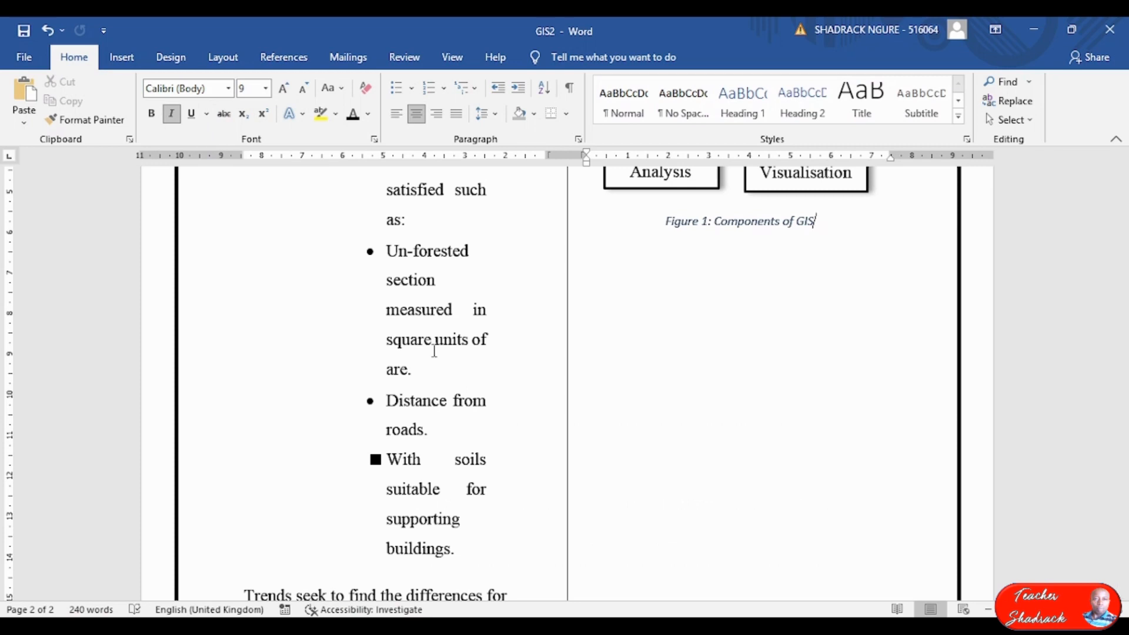
Close Word via the clipboard prompt and dismiss the EPSON printer's not-ready warning.
click(1109, 30)
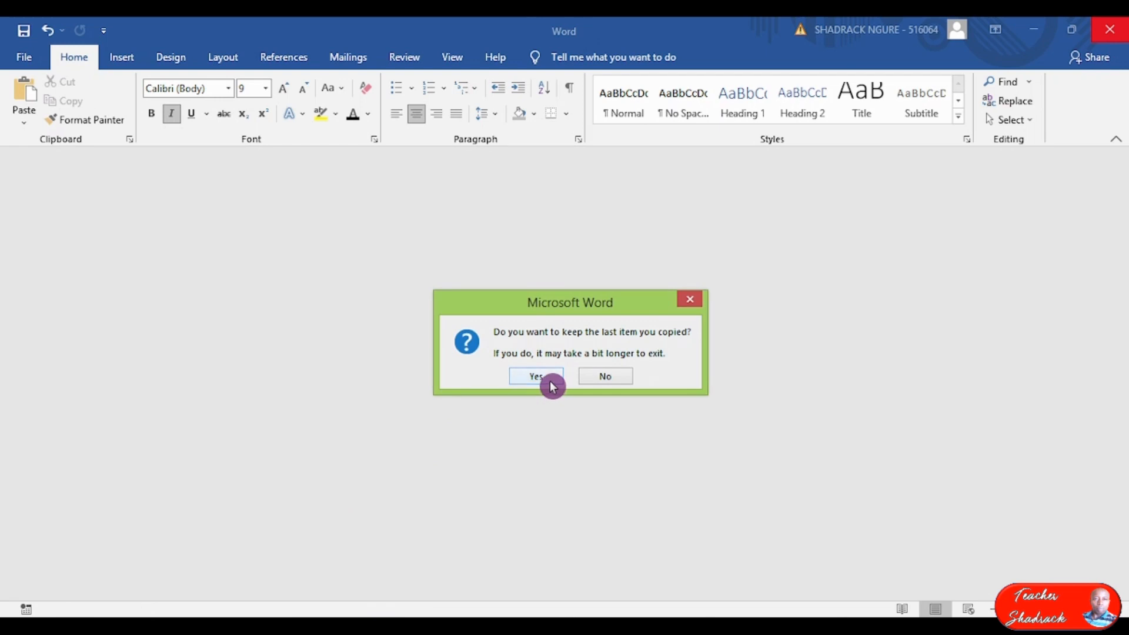
click(609, 380)
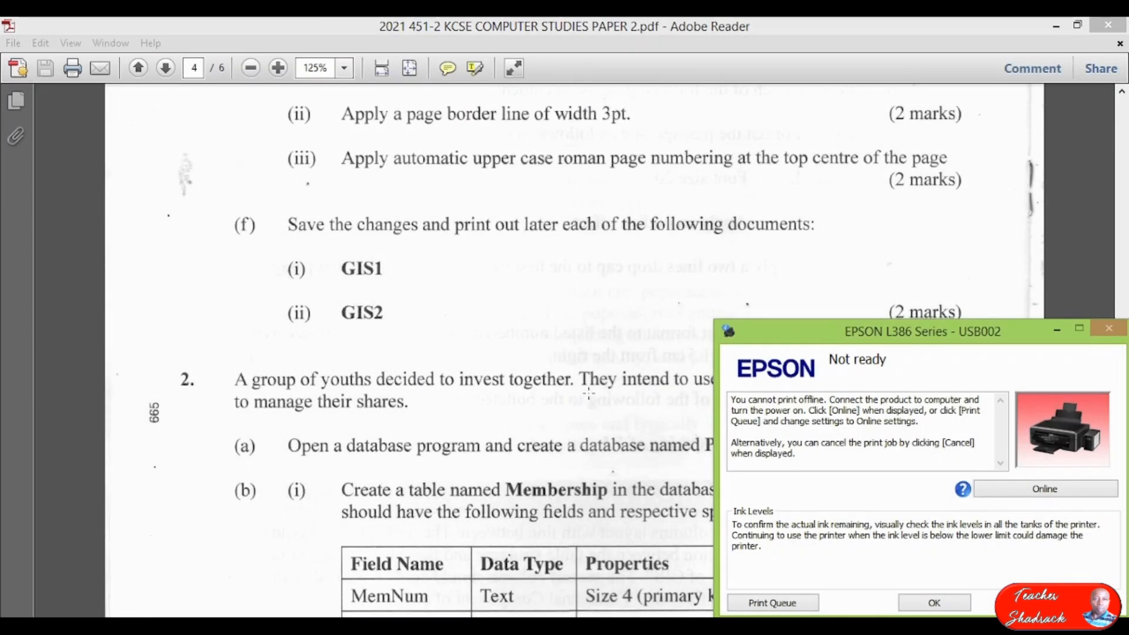
drag(1000, 335, 775, 242)
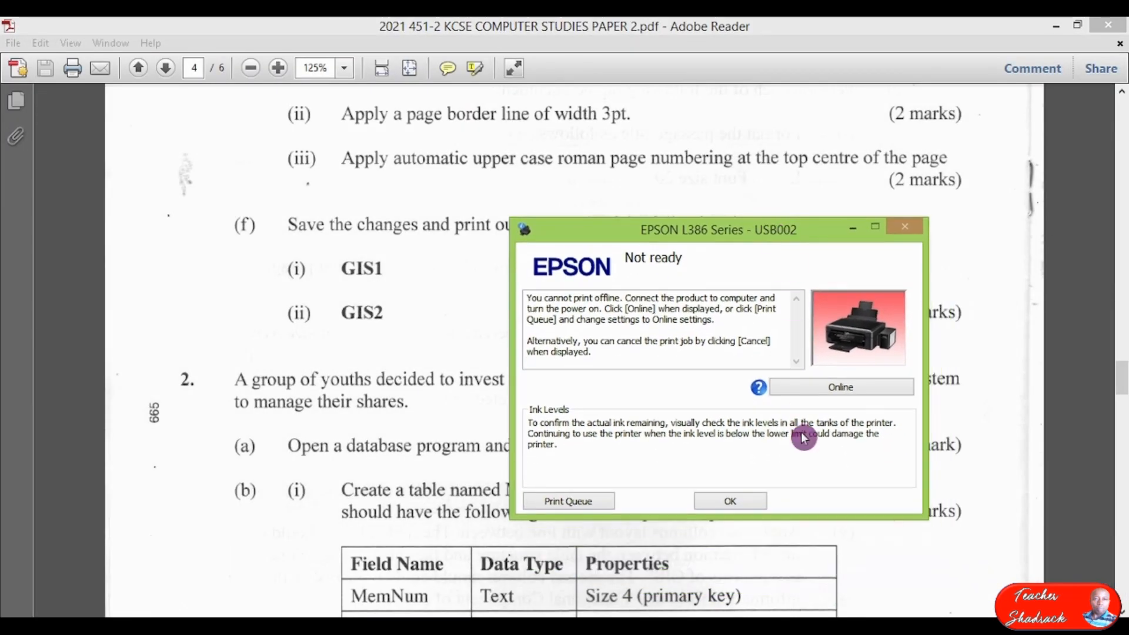
click(734, 503)
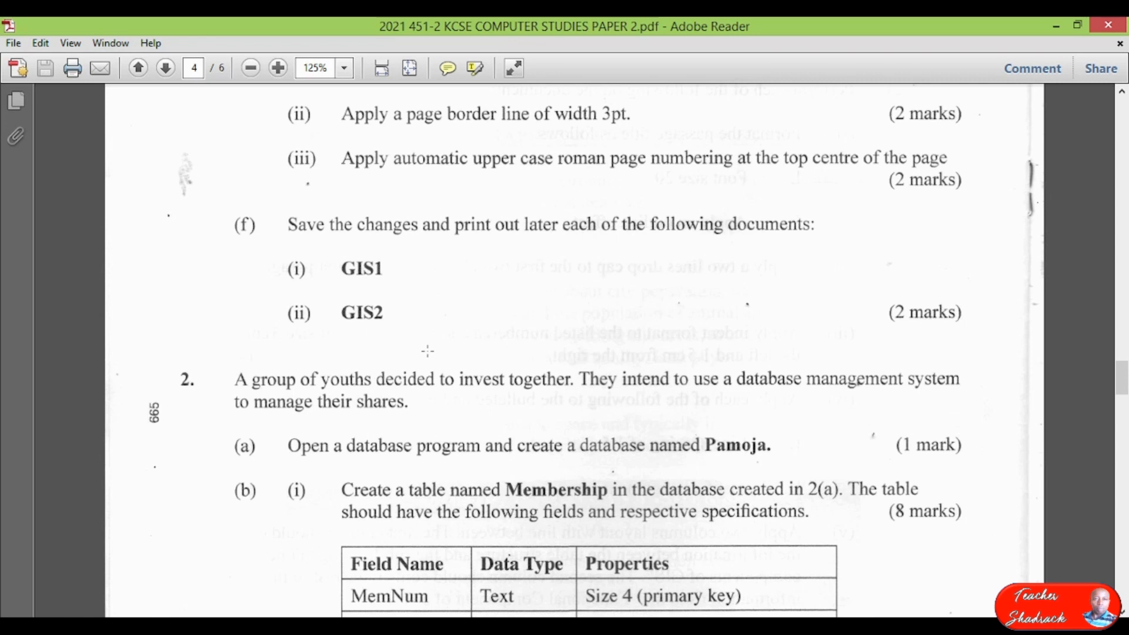
click(429, 352)
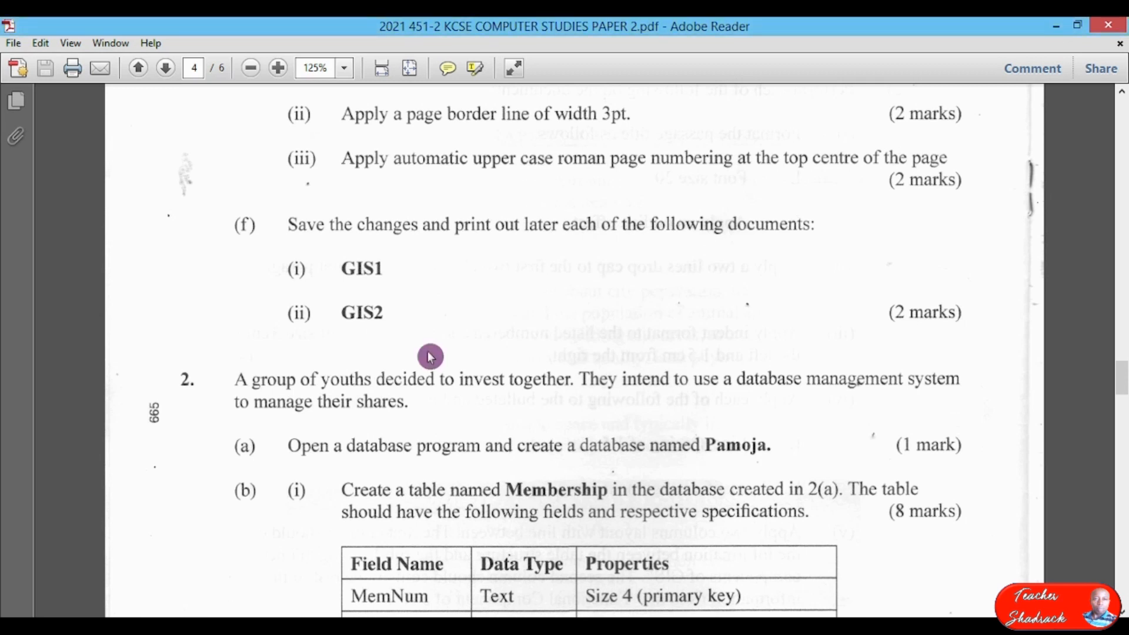